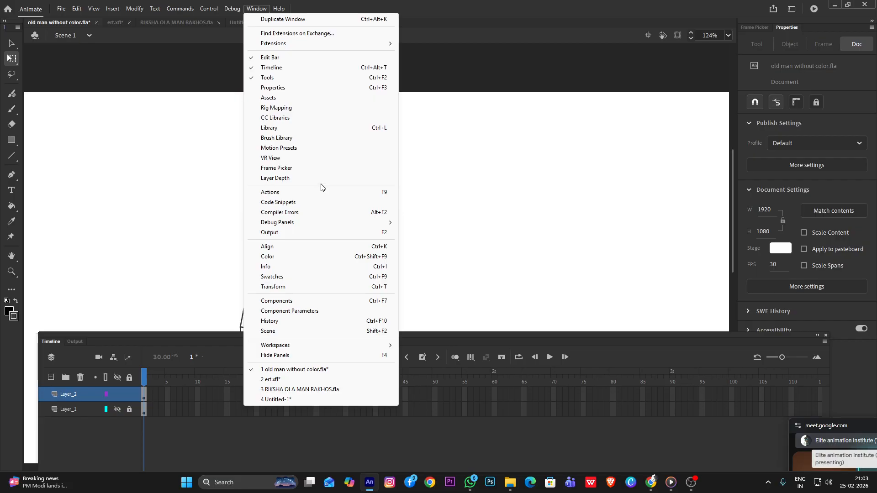
Show the Color panel and set the stroke's color type to linear gradient
click(268, 256)
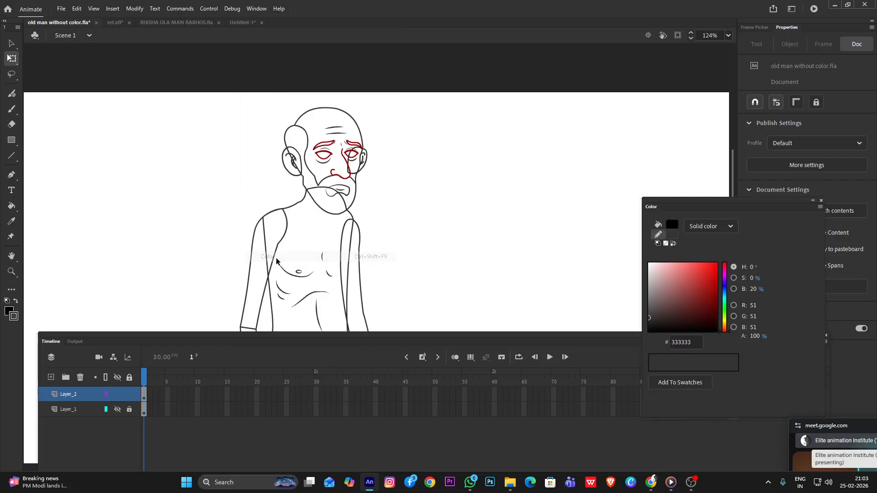
click(716, 227)
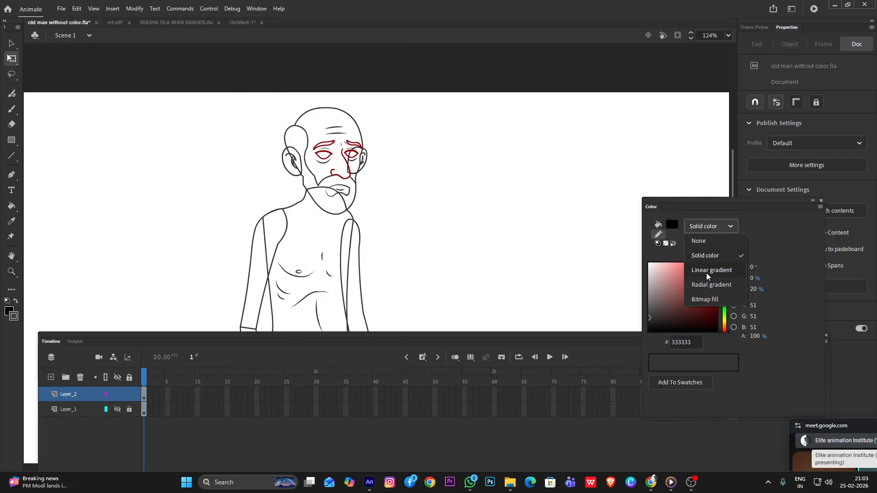
click(706, 273)
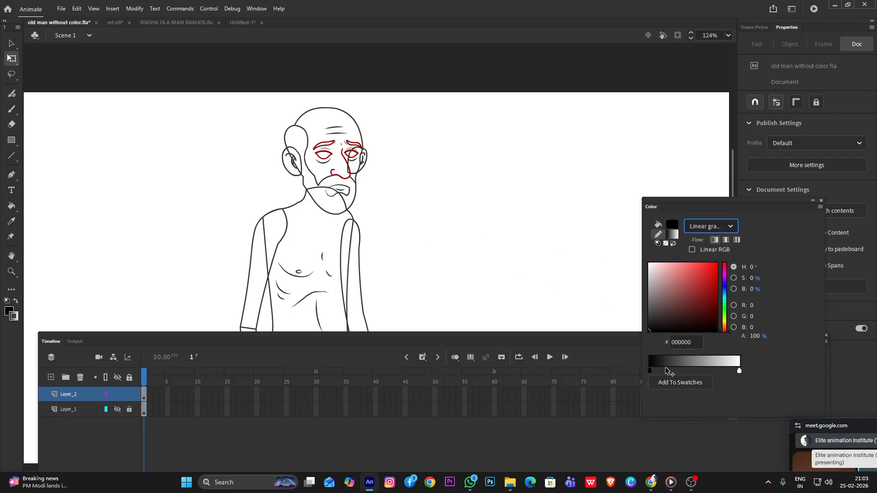
click(338, 118)
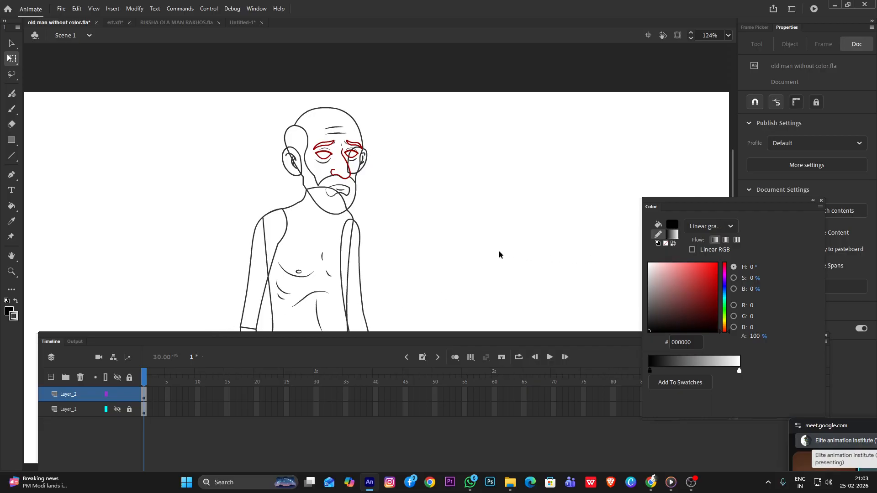
click(674, 225)
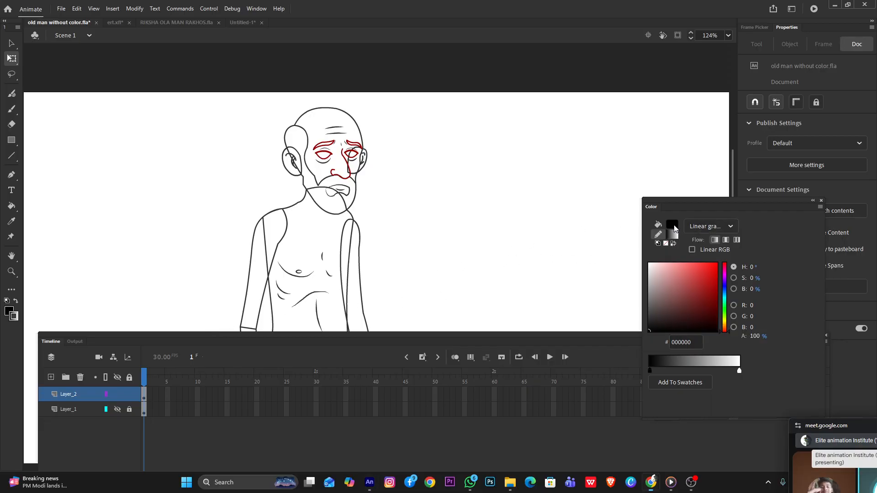
click(674, 227)
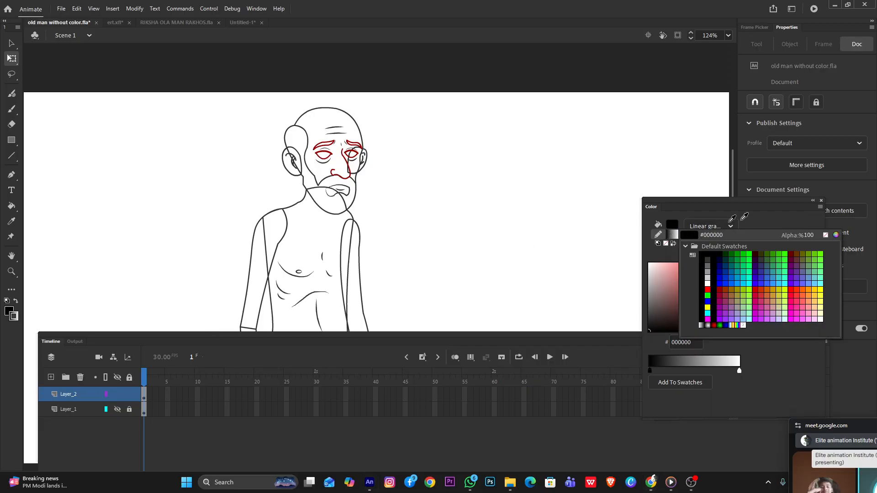
Set the fill color to yellow FFFF00 and fill the old man's face and scalp with the Paint Bucket
click(9, 313)
click(9, 313)
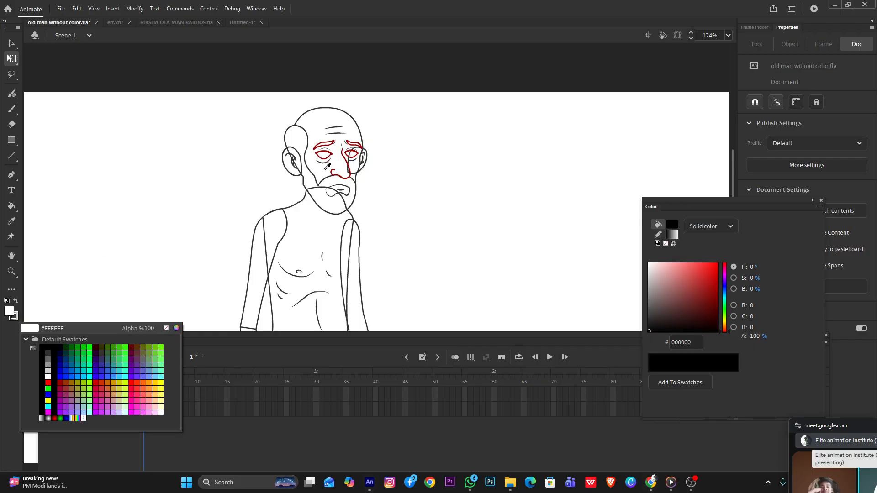
click(161, 388)
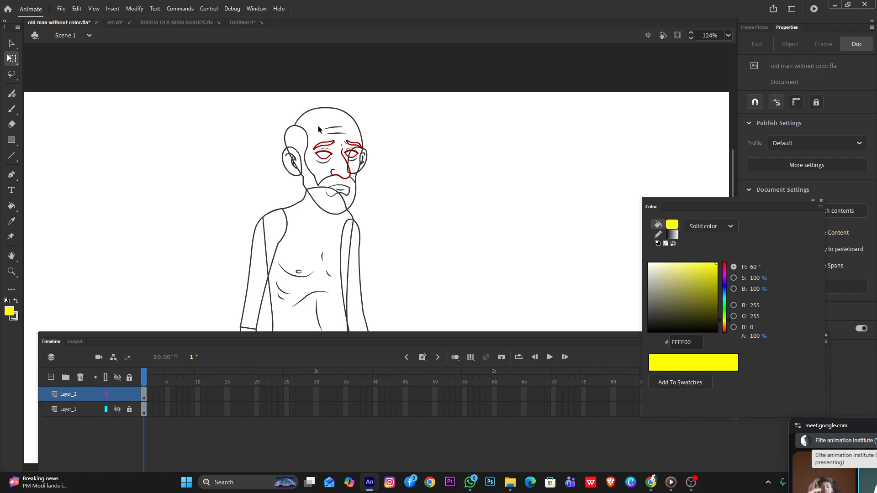
key(k)
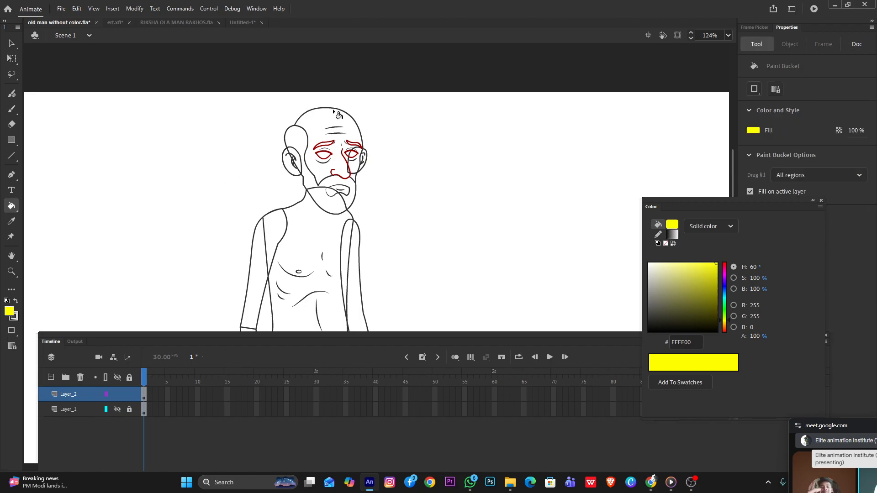
click(333, 123)
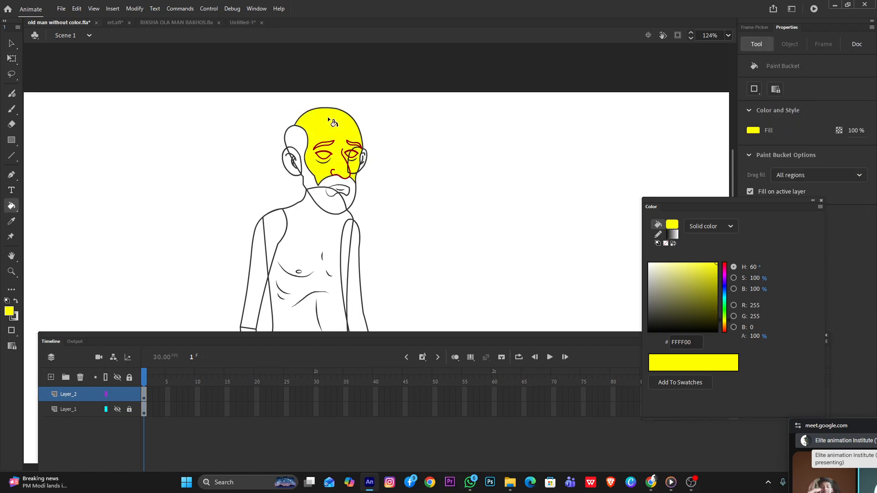
Change the fill type to linear gradient and set its black starting color stop to peach FFA670
click(710, 227)
click(722, 286)
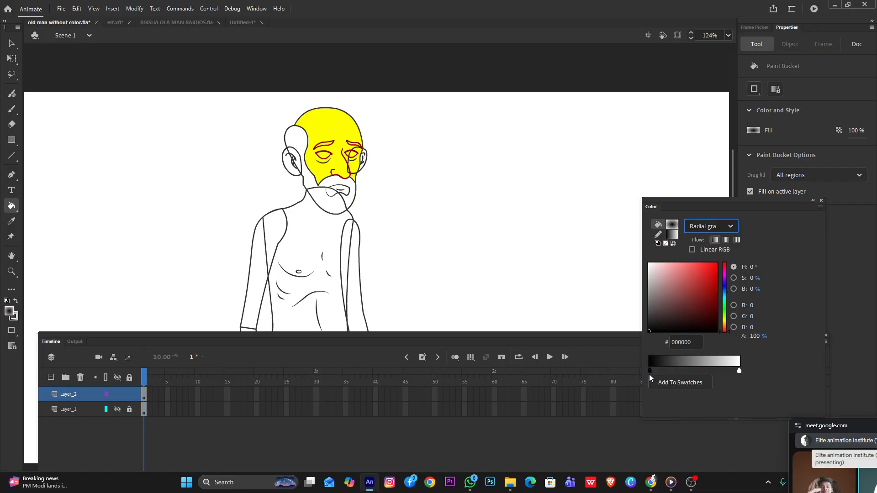
click(729, 229)
click(709, 271)
double_click(652, 372)
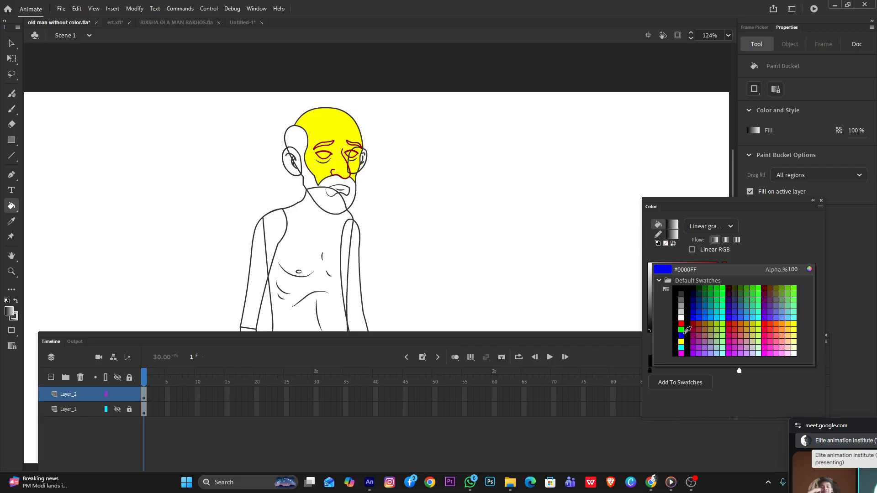
click(808, 271)
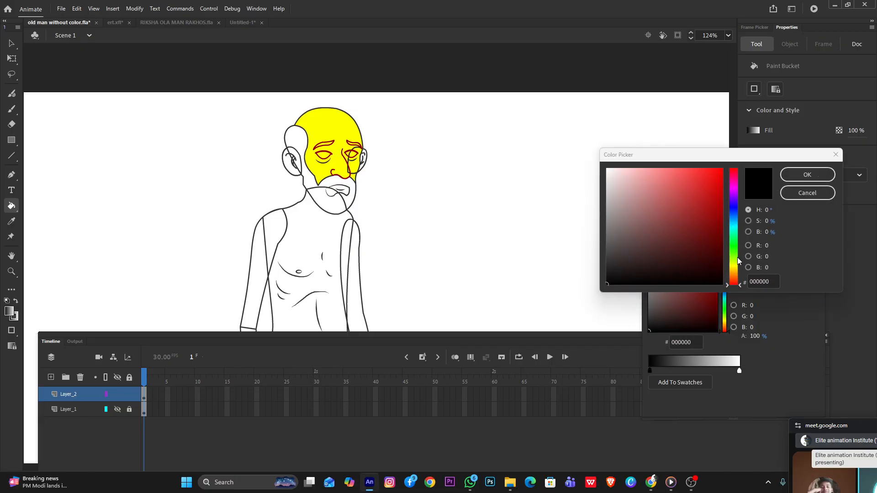
click(734, 268)
drag(731, 267, 735, 272)
mouse_move(679, 200)
mouse_down()
mouse_move(664, 166)
mouse_move(673, 167)
mouse_up()
drag(733, 276, 736, 277)
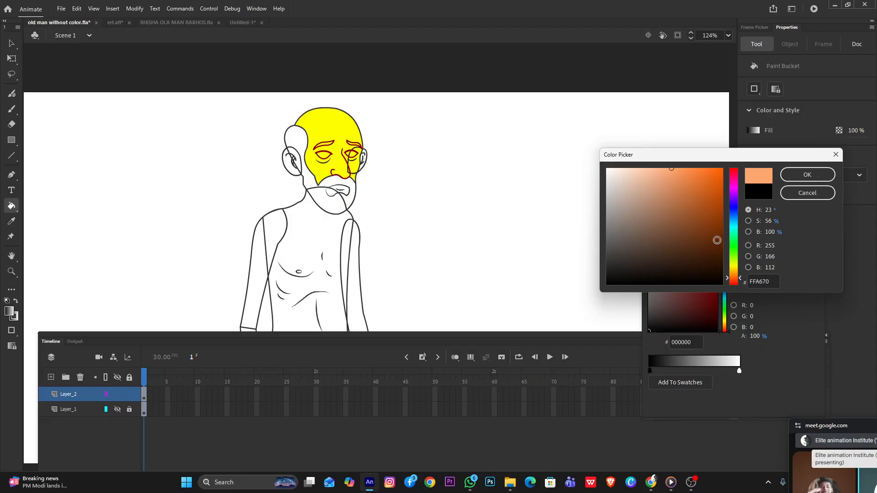
click(805, 175)
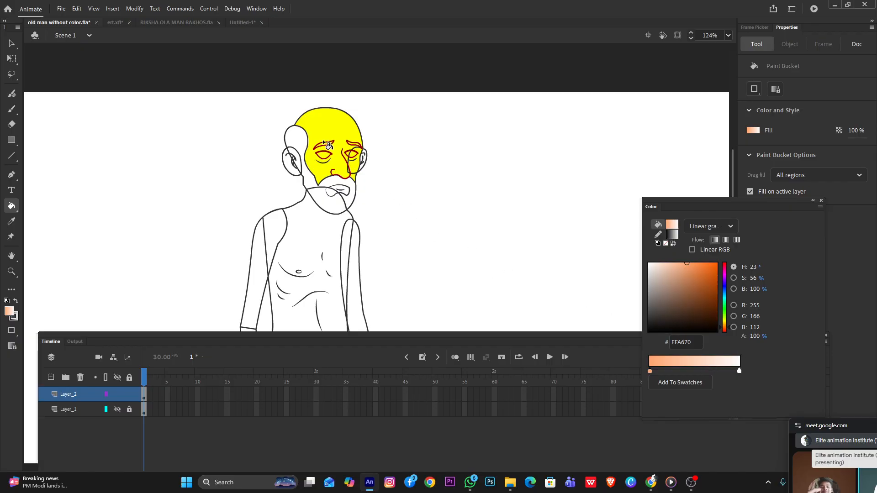
Set the gradient's white end stop to F7B054 and fill the face and scalp with the gradient
click(739, 371)
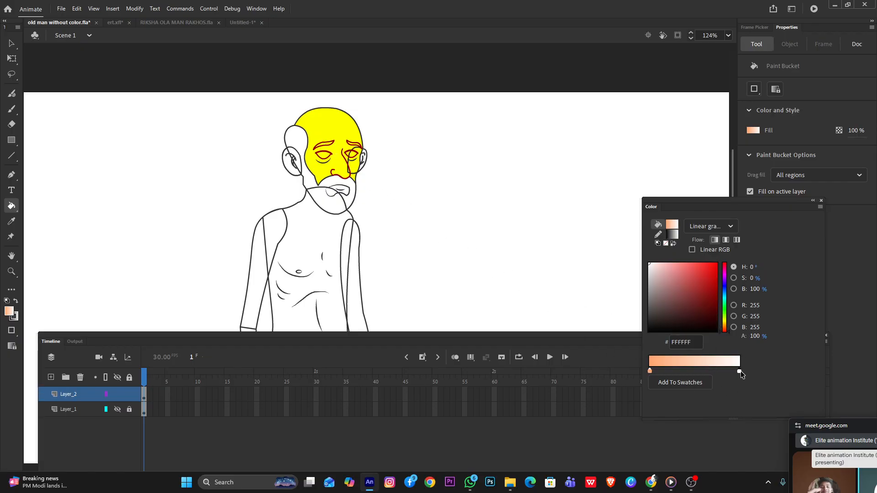
double_click(740, 371)
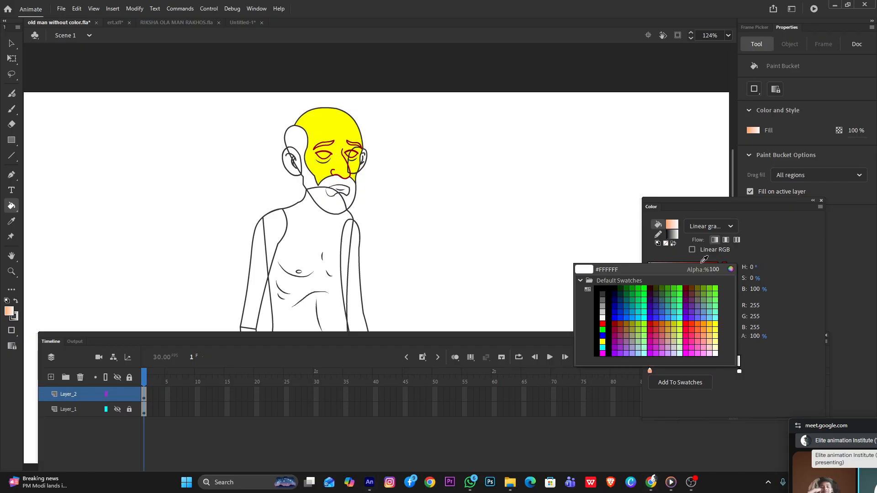
click(731, 269)
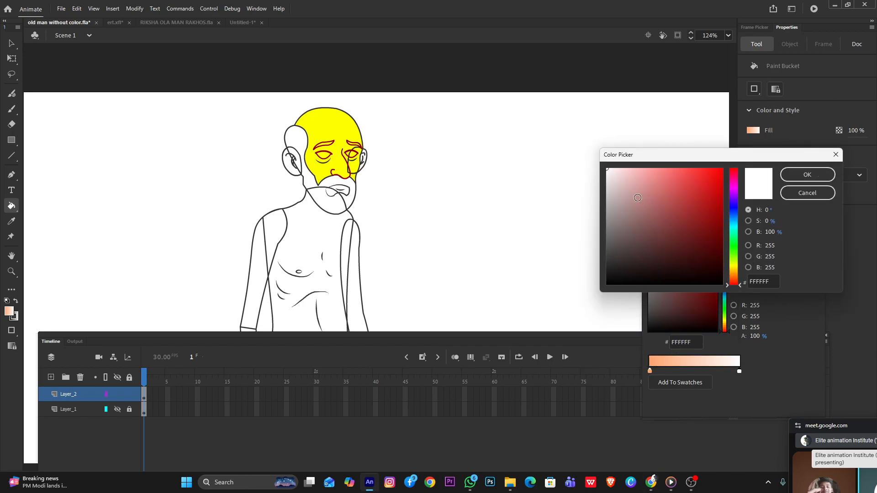
mouse_move(734, 275)
mouse_down()
mouse_move(734, 267)
mouse_move(734, 275)
mouse_up()
mouse_move(669, 182)
mouse_down()
mouse_move(693, 172)
mouse_move(671, 174)
mouse_move(683, 173)
mouse_up()
click(806, 175)
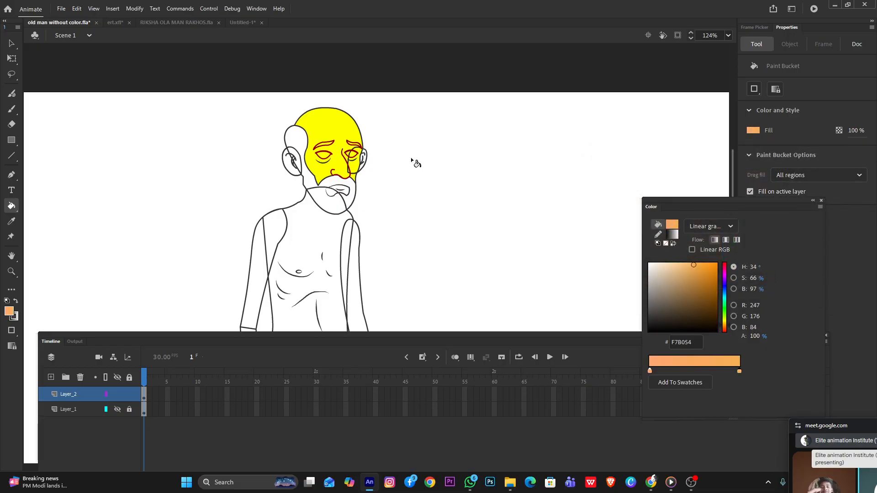
click(350, 125)
Select the far ear overlapping the face with the Selection tool and send it to the back
scroll(325, 115, up, 5)
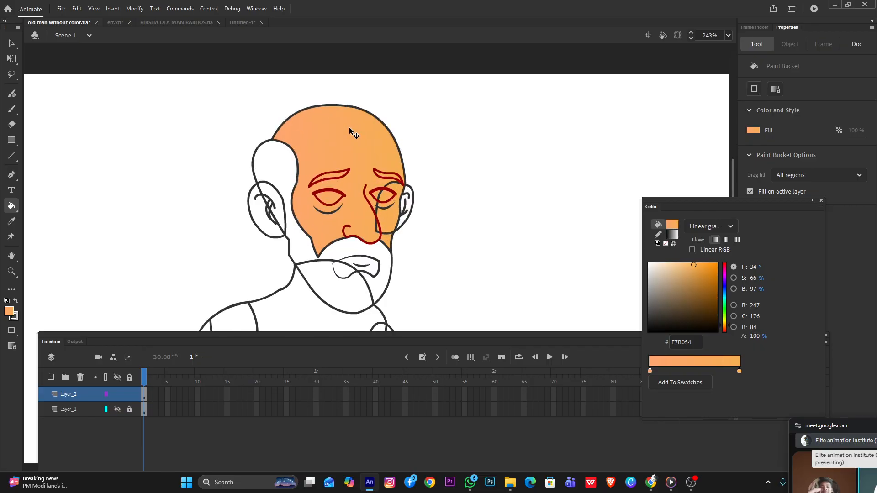
scroll(347, 137, down, 5)
scroll(313, 146, up, 1)
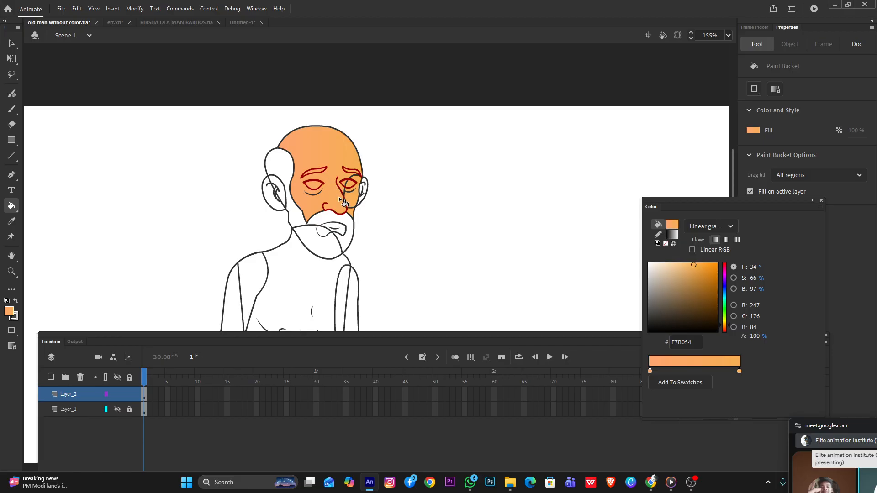
click(12, 44)
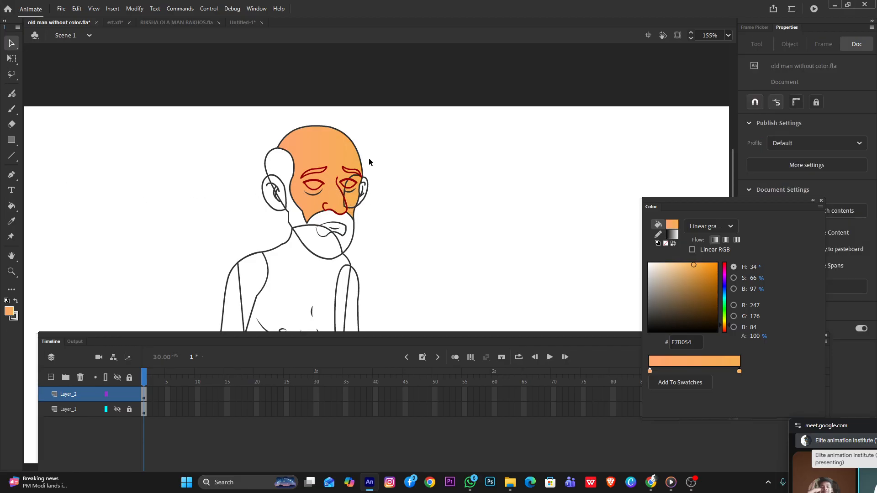
scroll(368, 158, up, 4)
click(367, 158)
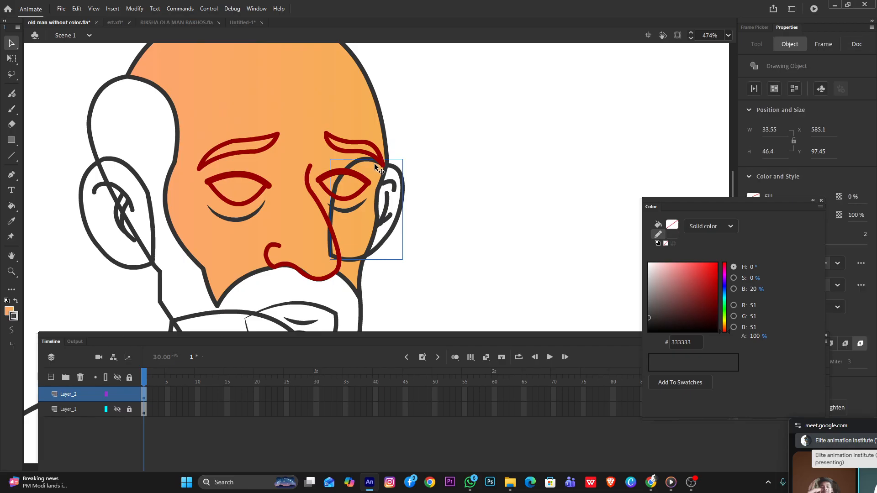
right_click(389, 178)
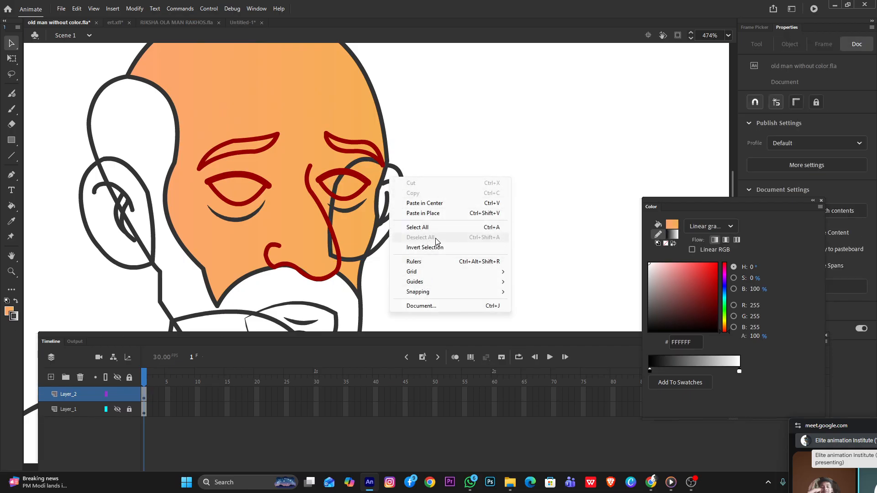
click(402, 168)
click(400, 178)
right_click(400, 177)
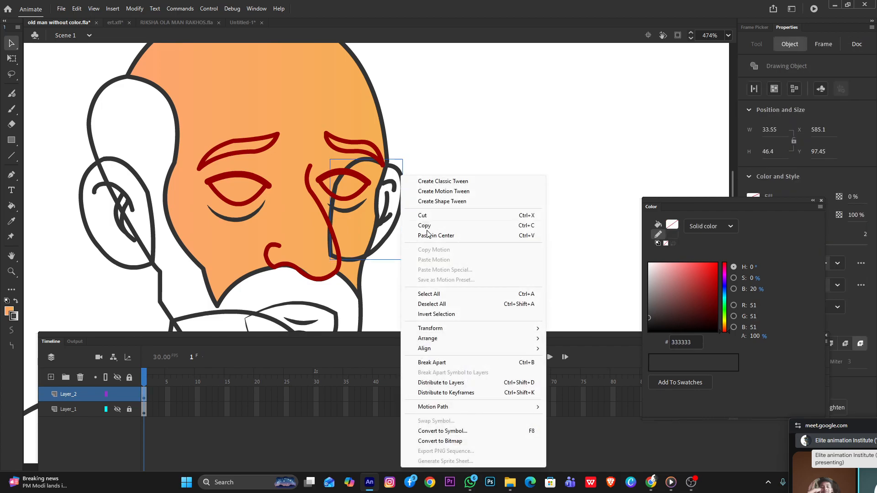
mouse_move(457, 338)
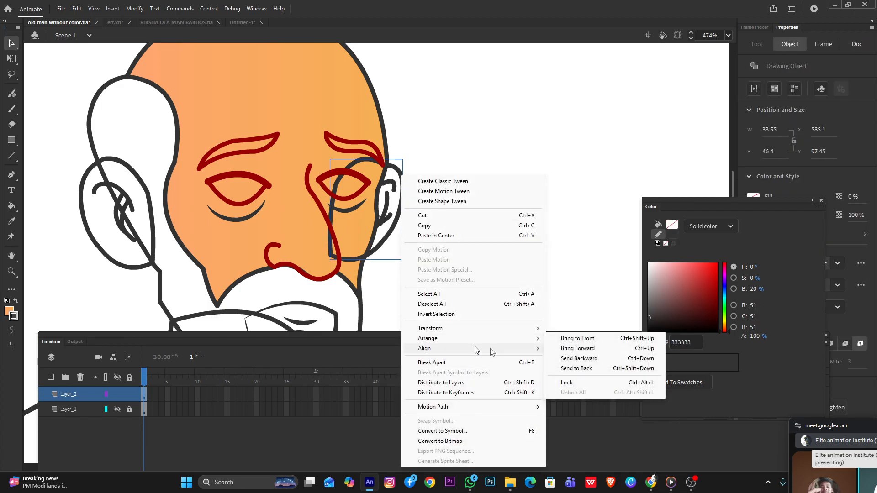
click(588, 370)
scroll(411, 164, down, 4)
scroll(342, 112, up, 3)
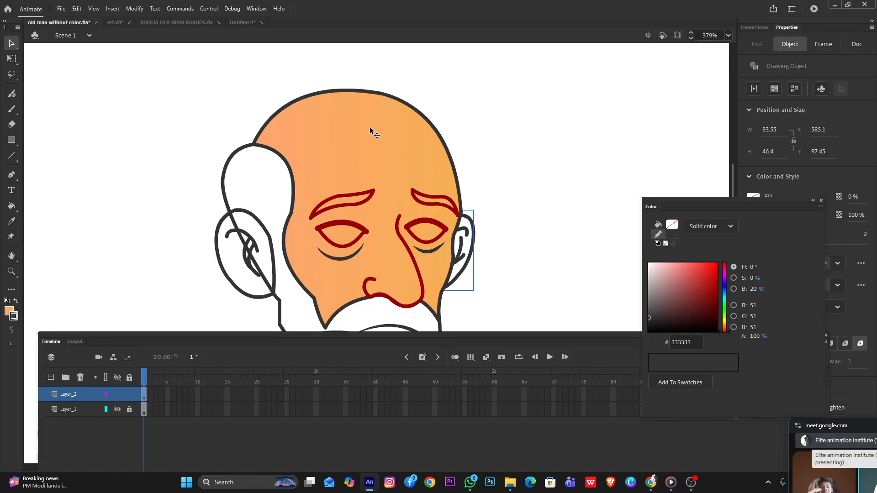
scroll(393, 152, down, 4)
click(393, 150)
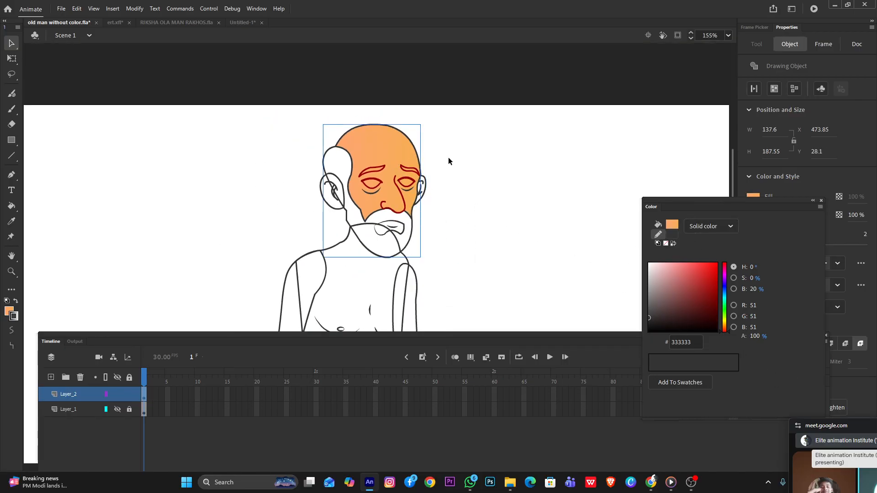
key(ctrl+b)
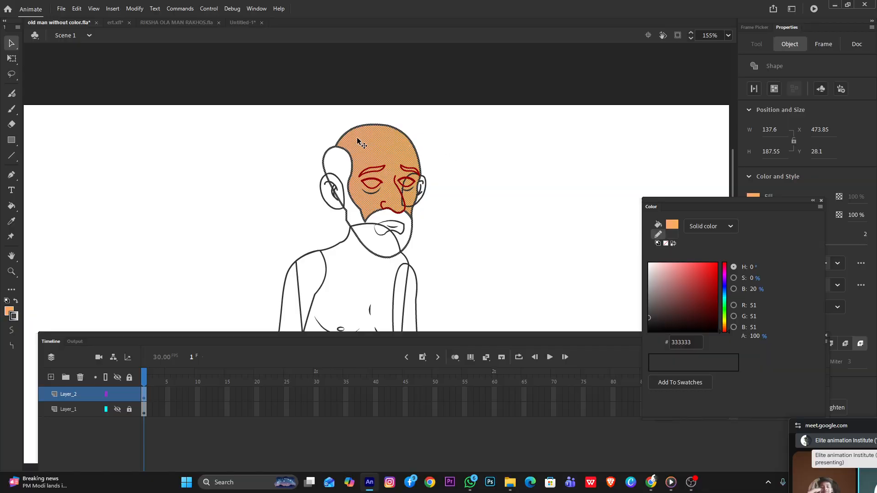
scroll(361, 139, up, 2)
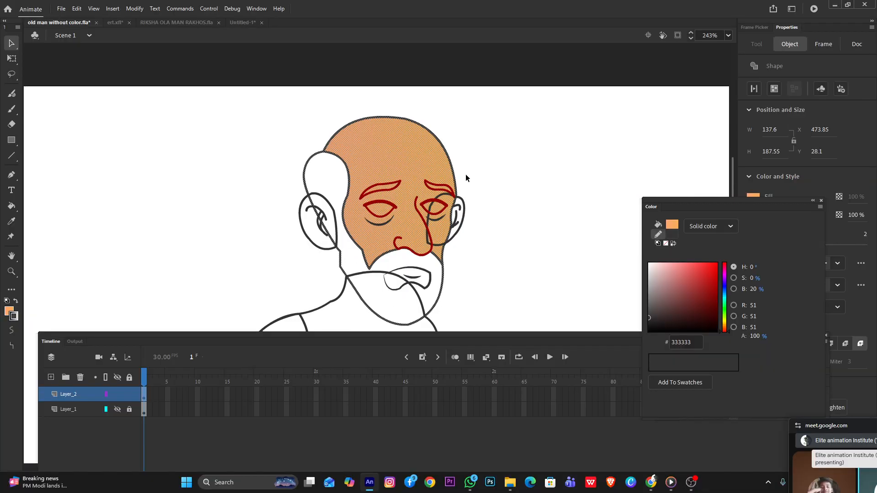
key(ctrl+z)
Enter the head's drawing object and change the skin gradient's end stop color to E8B16A
double_click(423, 163)
click(423, 156)
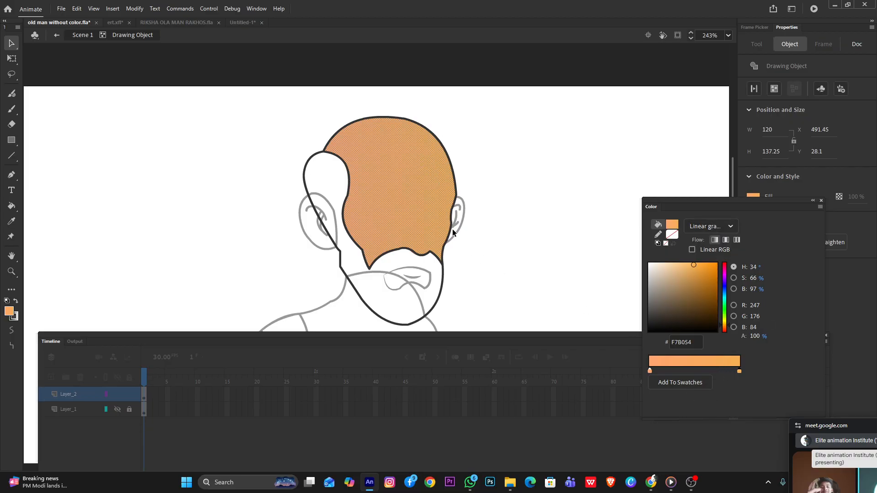
click(739, 371)
click(709, 266)
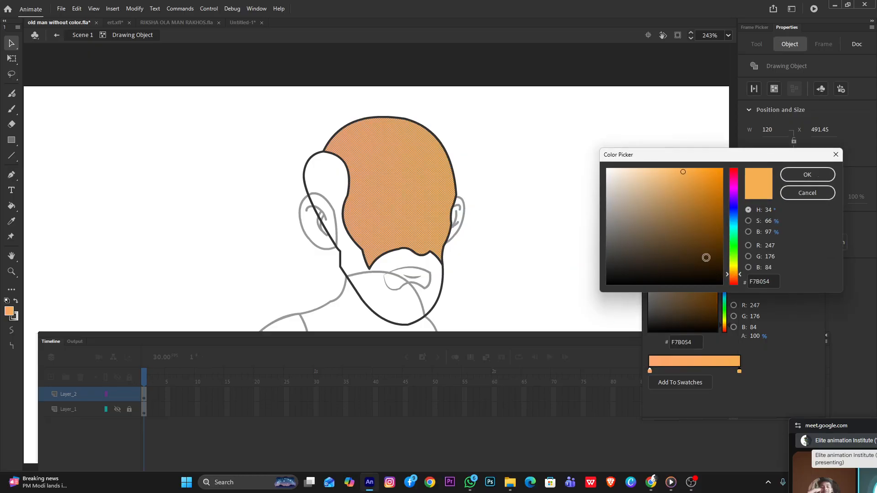
mouse_move(683, 172)
mouse_down()
mouse_move(662, 187)
mouse_move(669, 178)
mouse_up()
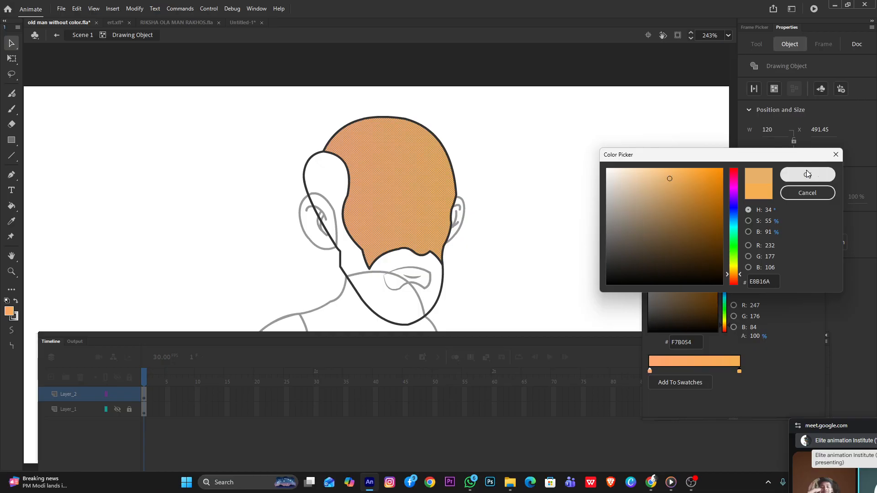
click(787, 176)
click(511, 213)
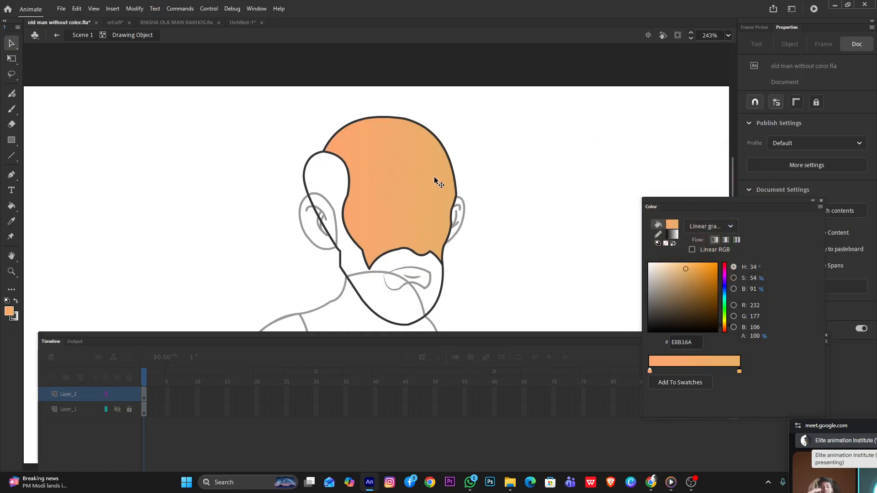
Shift and slightly tilt the skin gradient on the head with the Gradient Transform tool, and return to the main scene
key(f)
click(381, 191)
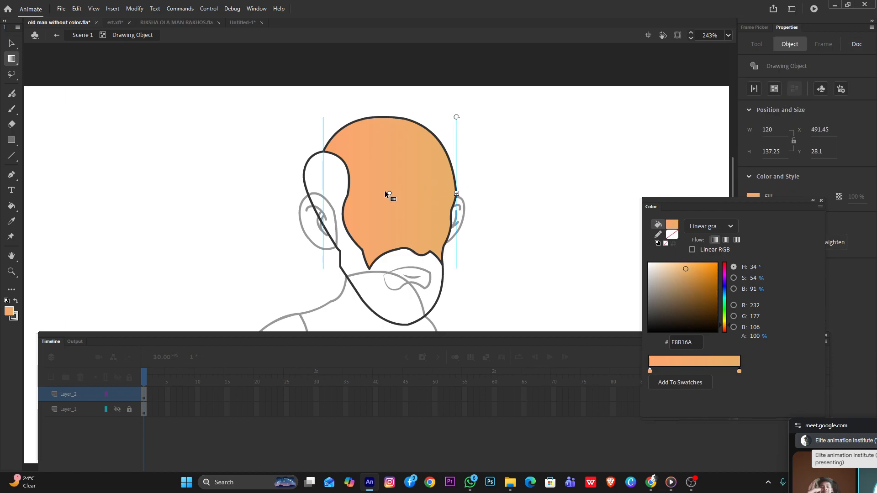
mouse_move(389, 191)
mouse_down()
mouse_move(406, 206)
mouse_move(403, 193)
mouse_up()
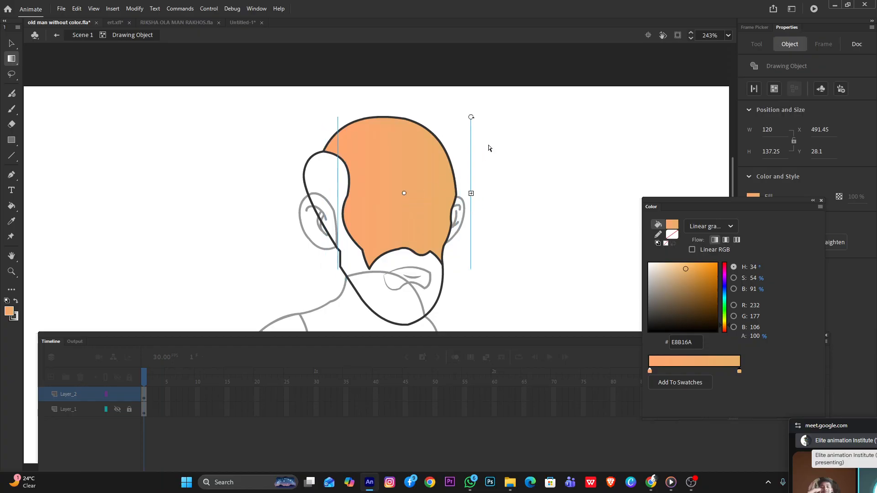
drag(471, 120, 478, 125)
drag(401, 196, 393, 206)
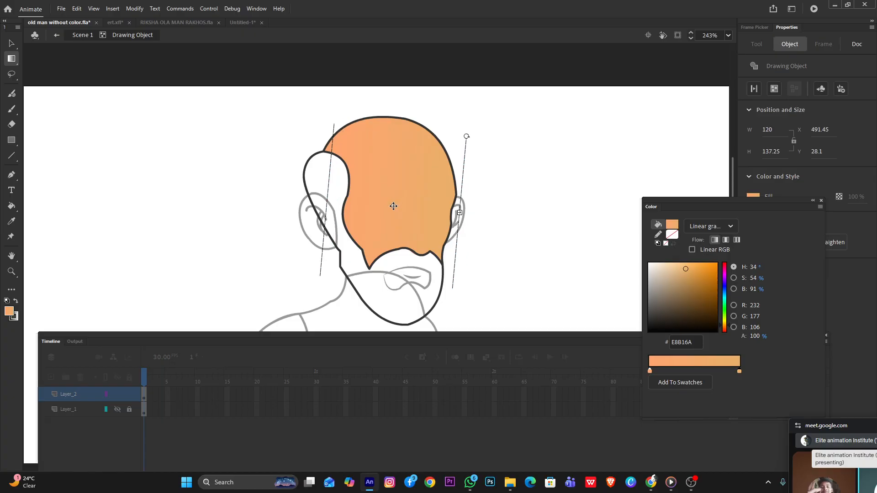
click(551, 173)
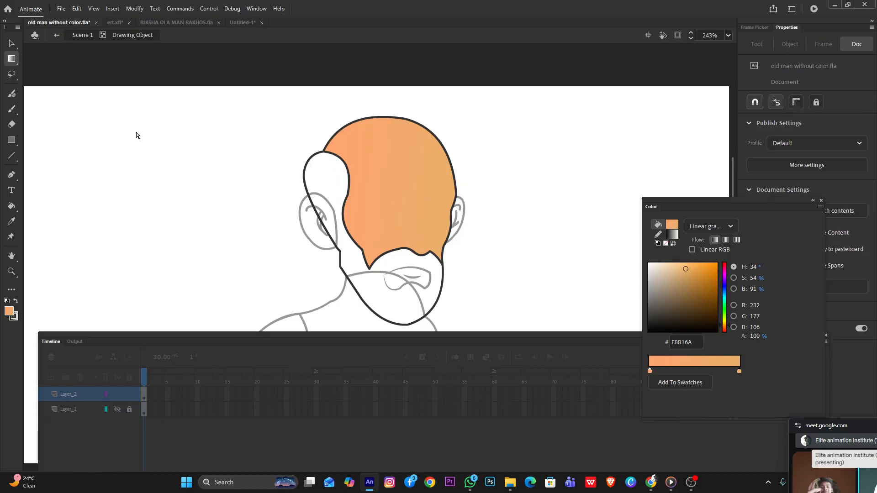
double_click(212, 140)
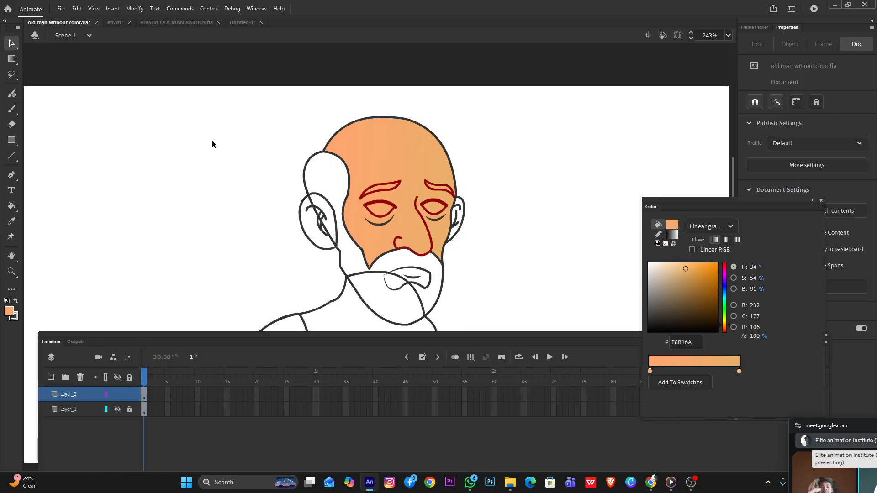
Lighten the fill gradient's end stop color to F7CC95
scroll(432, 190, down, 5)
scroll(447, 234, up, 5)
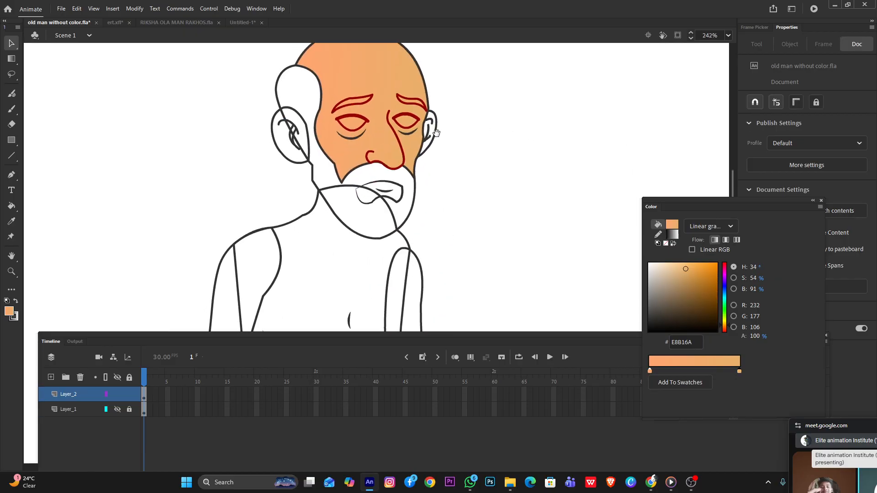
drag(430, 120, 447, 252)
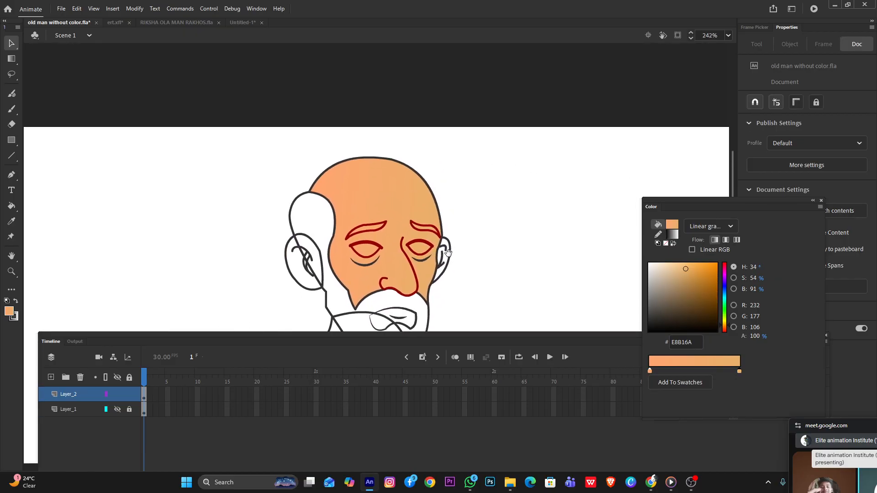
click(740, 371)
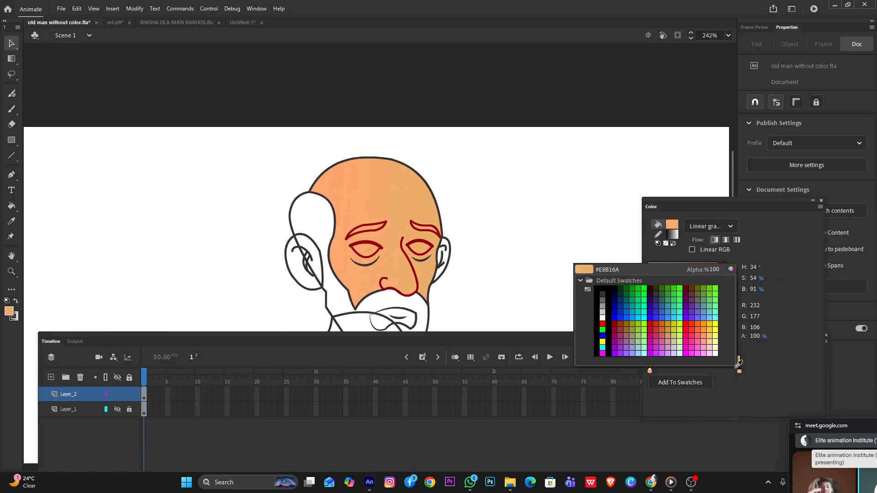
click(732, 266)
drag(666, 174, 653, 171)
click(799, 179)
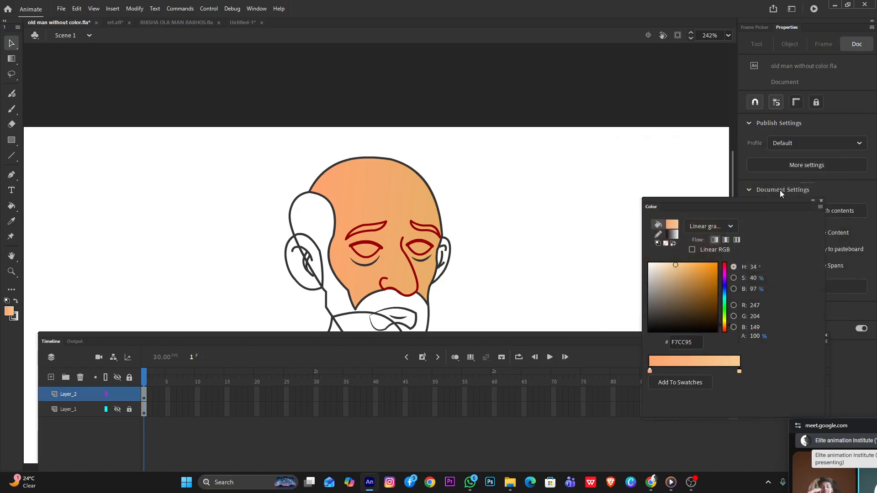
Select the skin fill inside the head's drawing object and set its gradient's end stop to F1C284
double_click(405, 209)
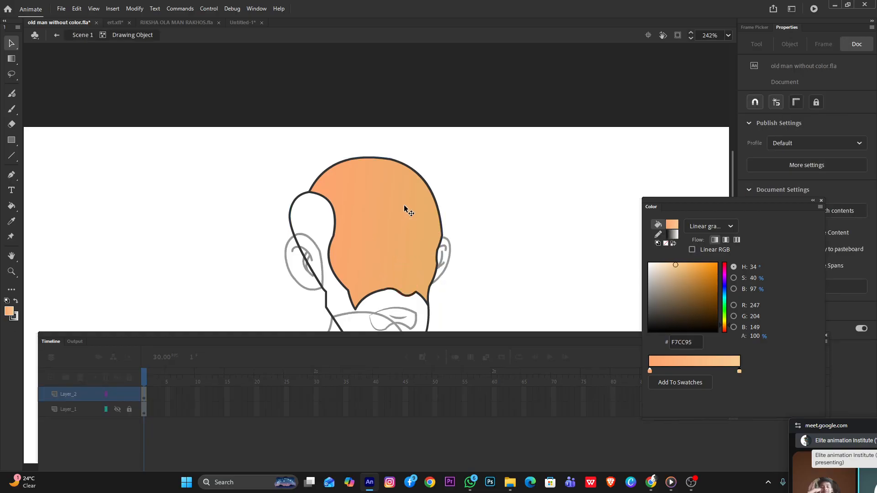
click(405, 209)
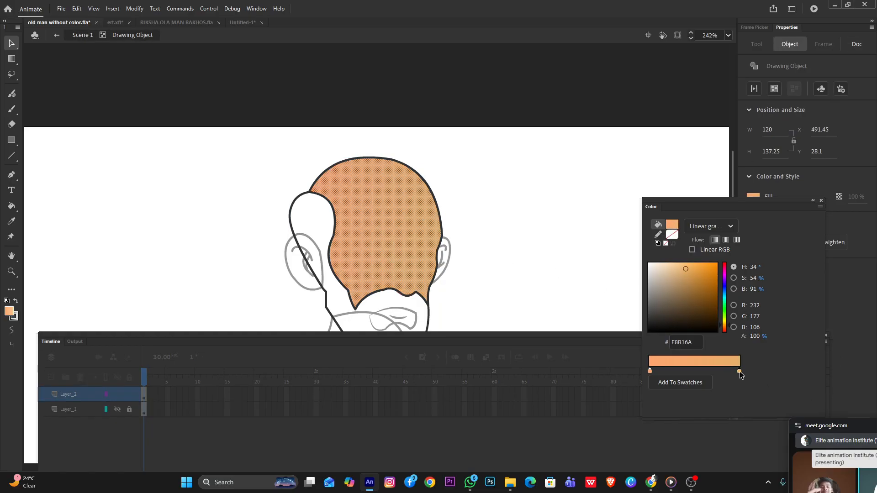
click(679, 267)
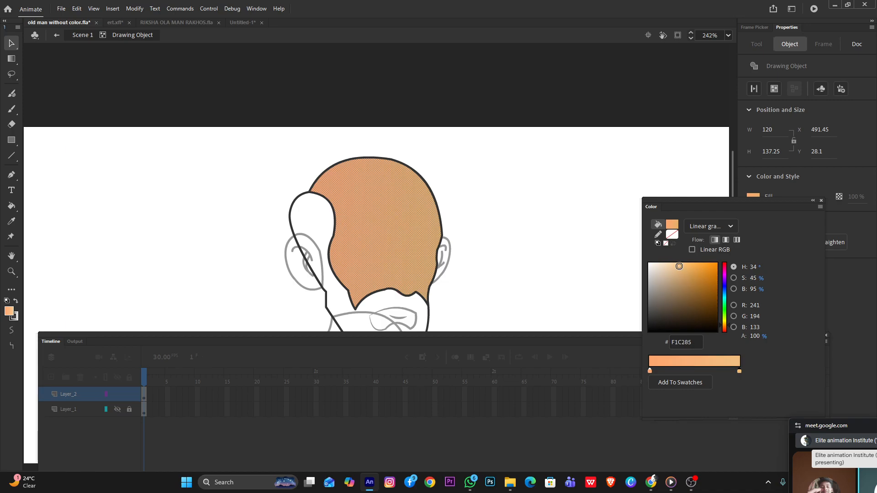
double_click(526, 243)
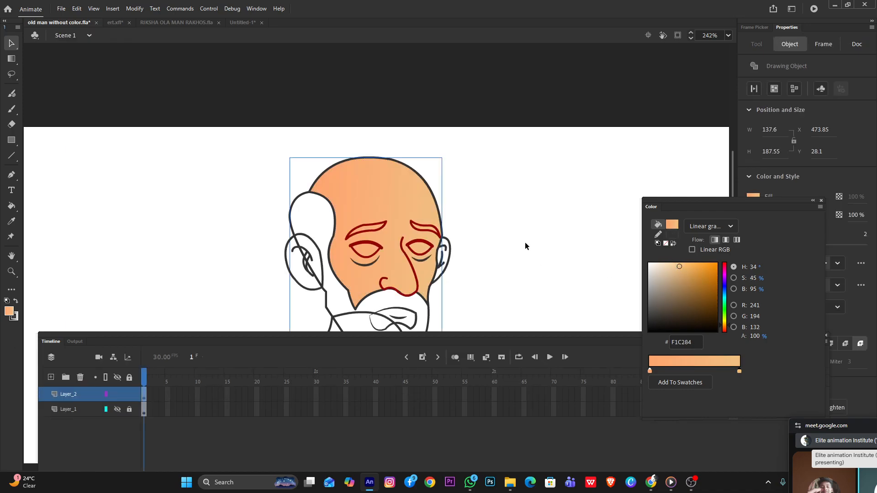
Examine the head's gradient up close and against the whole figure, and clear the head's selection
scroll(526, 243, down, 5)
scroll(471, 310, up, 4)
scroll(504, 294, up, 2)
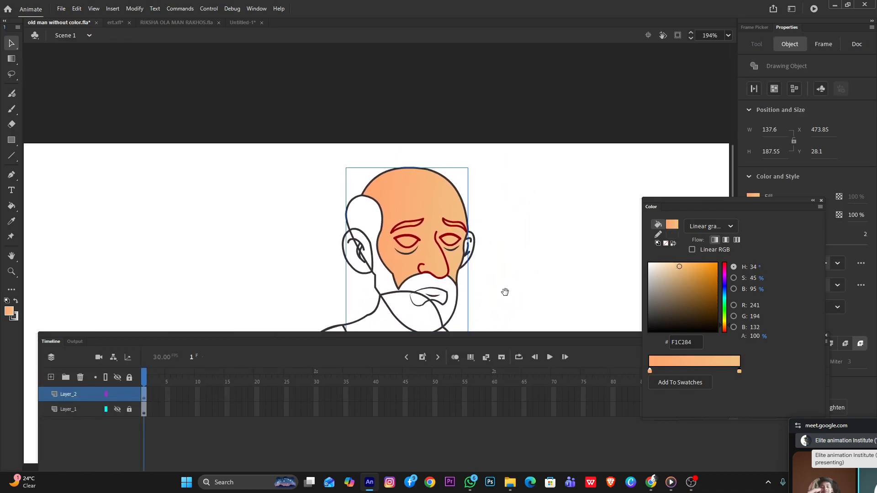
scroll(457, 249, up, 4)
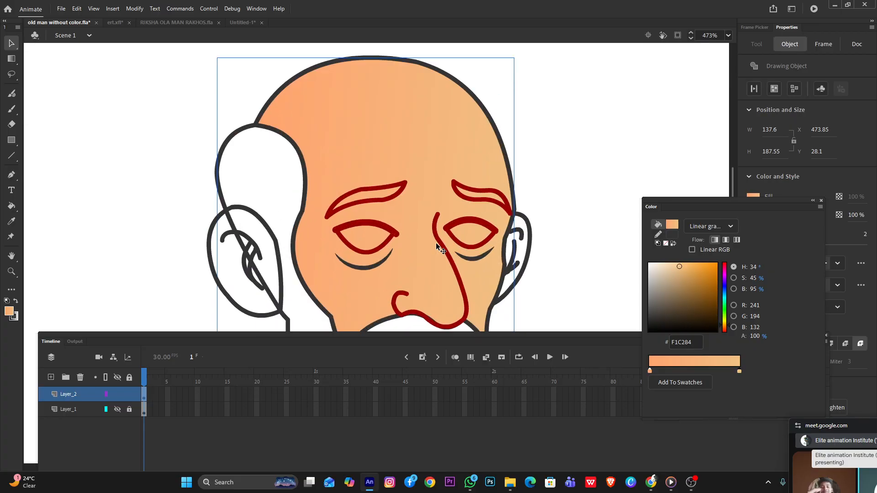
scroll(428, 202, down, 8)
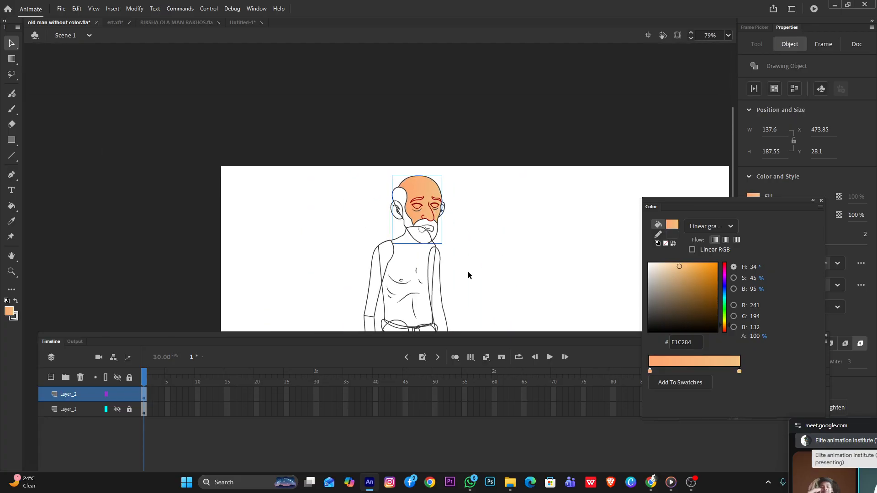
scroll(447, 252, down, 1)
scroll(391, 285, up, 3)
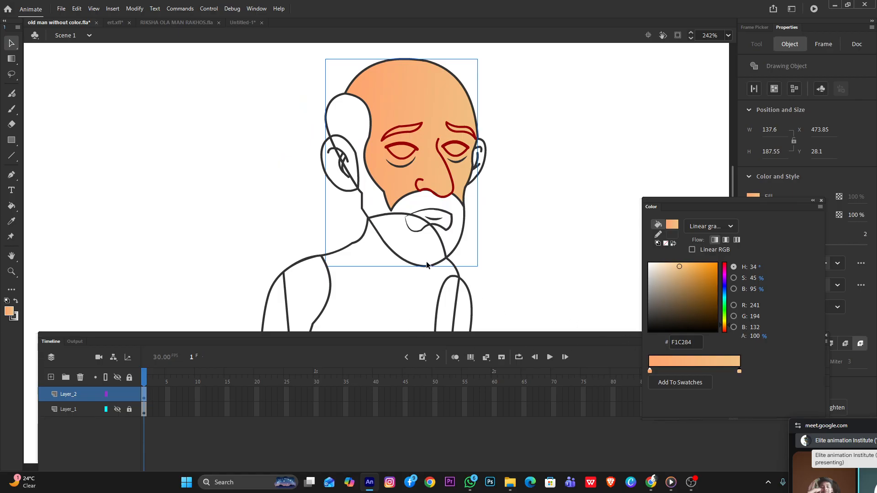
click(381, 298)
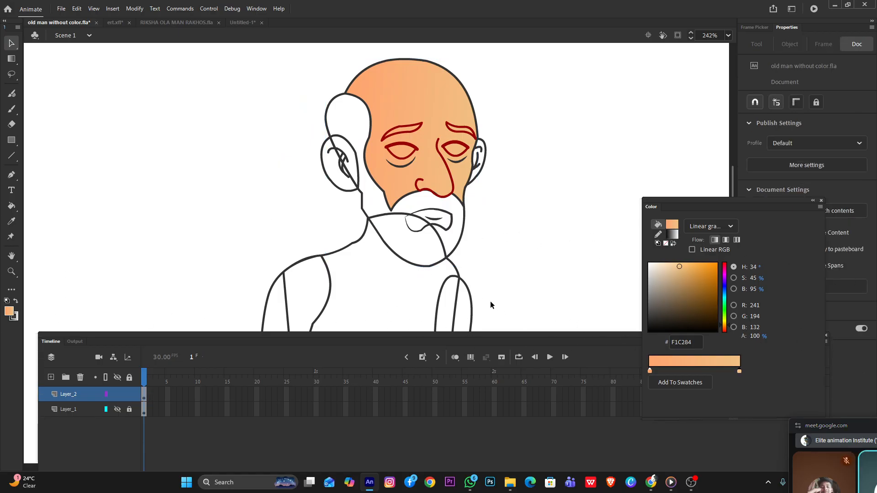
Fill the torso with the skin gradient using the Paint Bucket tool
scroll(415, 275, down, 6)
key(k)
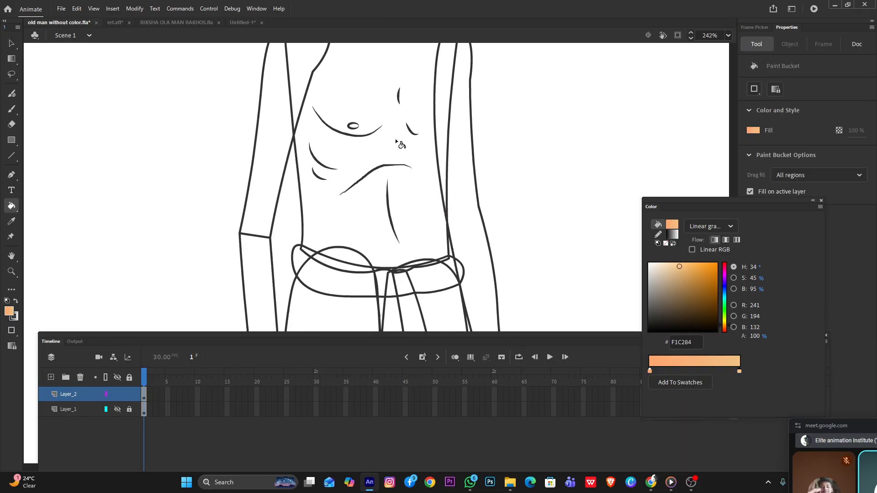
click(397, 130)
scroll(432, 187, up, 5)
scroll(431, 187, down, 3)
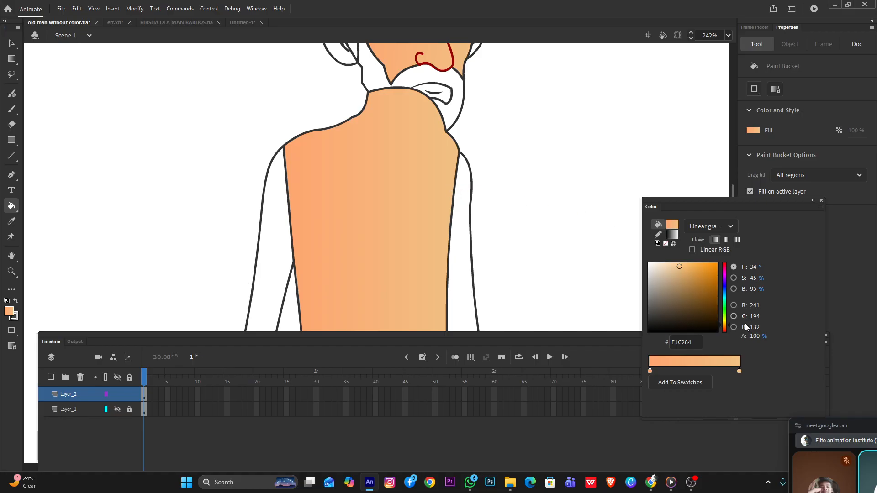
Add a third color stop near the start of the gradient and set the starting stop to orange FB7524
mouse_move(650, 371)
mouse_down()
mouse_move(670, 372)
mouse_move(651, 372)
mouse_up()
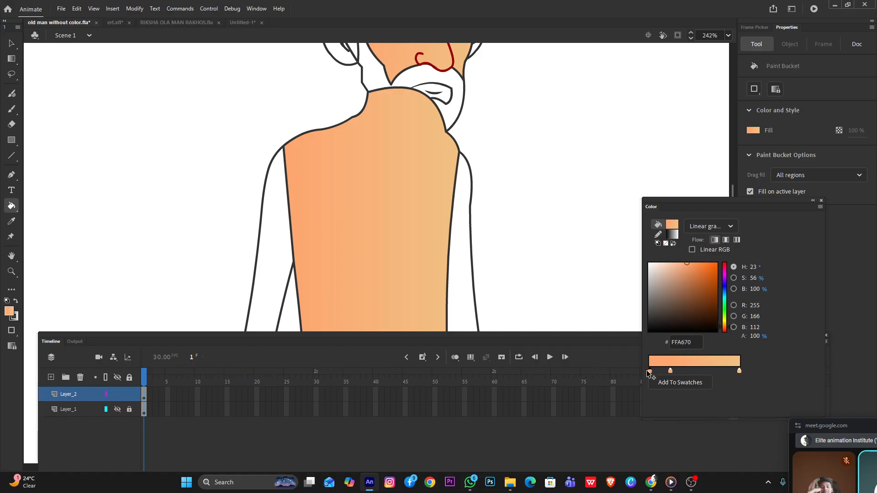
double_click(650, 371)
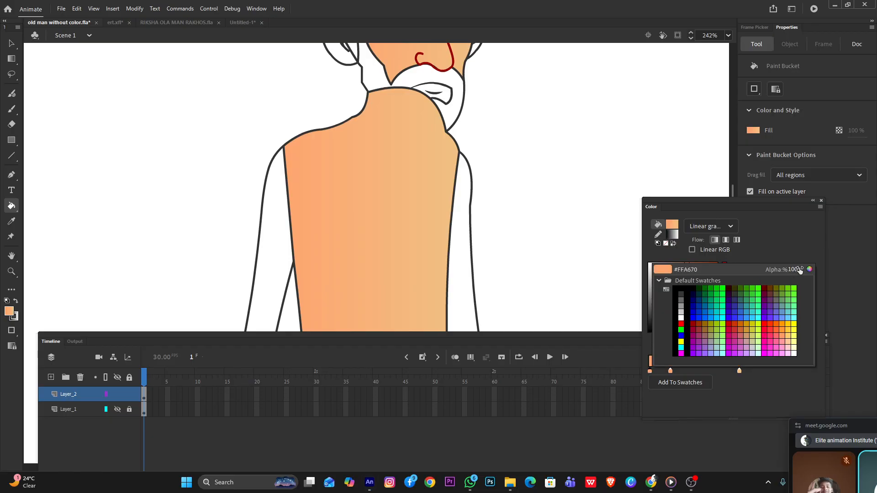
click(813, 272)
drag(675, 169, 706, 170)
click(810, 178)
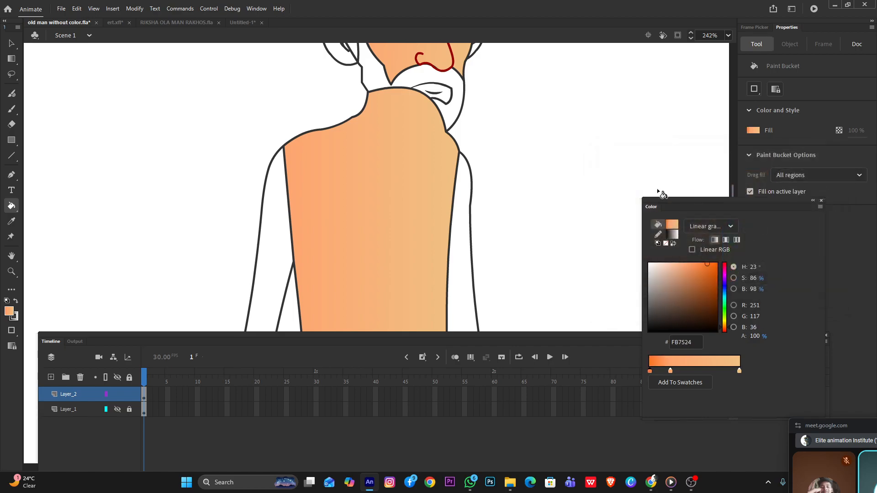
Enter the torso's drawing object and shift its gradient's center toward the far arm with the Gradient Transform tool
scroll(416, 194, down, 4)
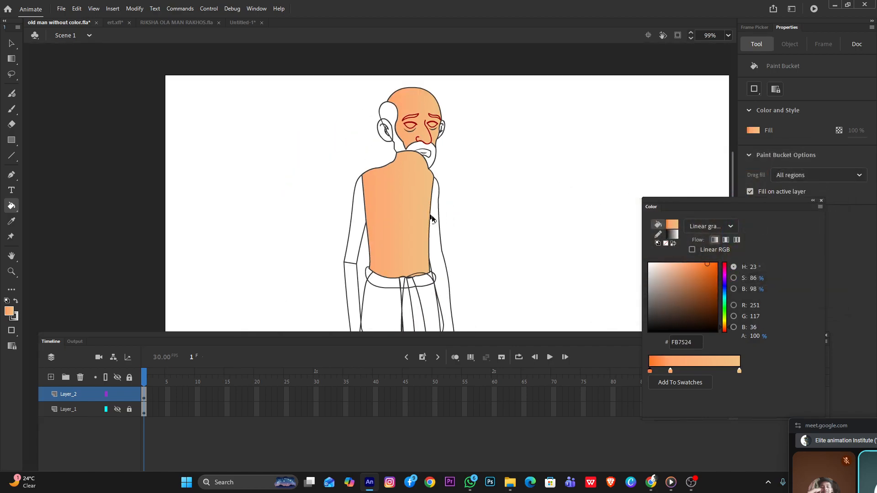
key(f)
click(397, 219)
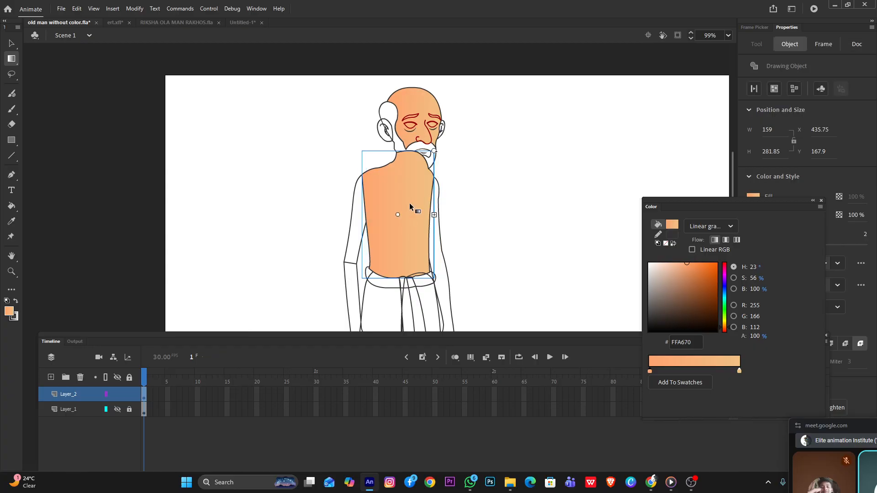
click(11, 43)
double_click(406, 212)
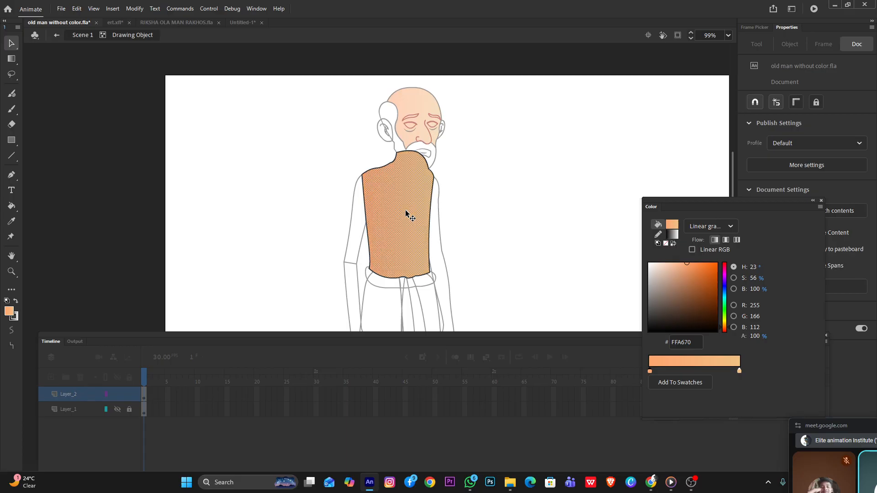
scroll(404, 213, up, 3)
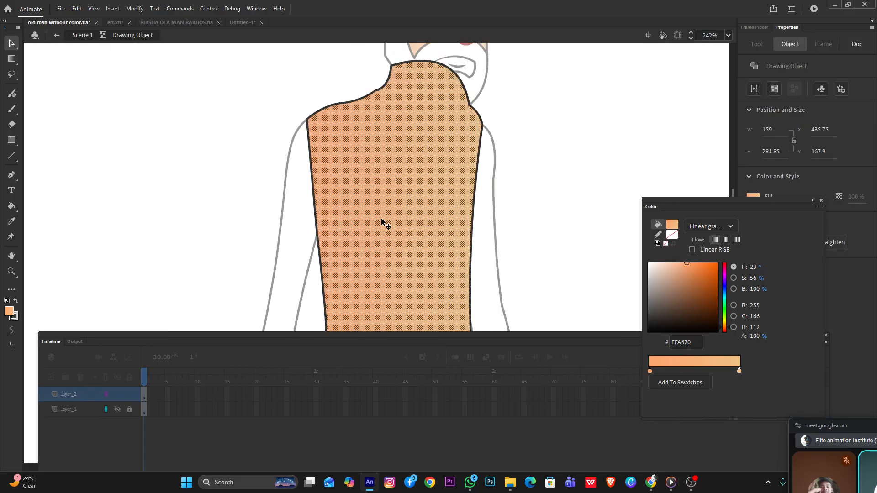
key(f)
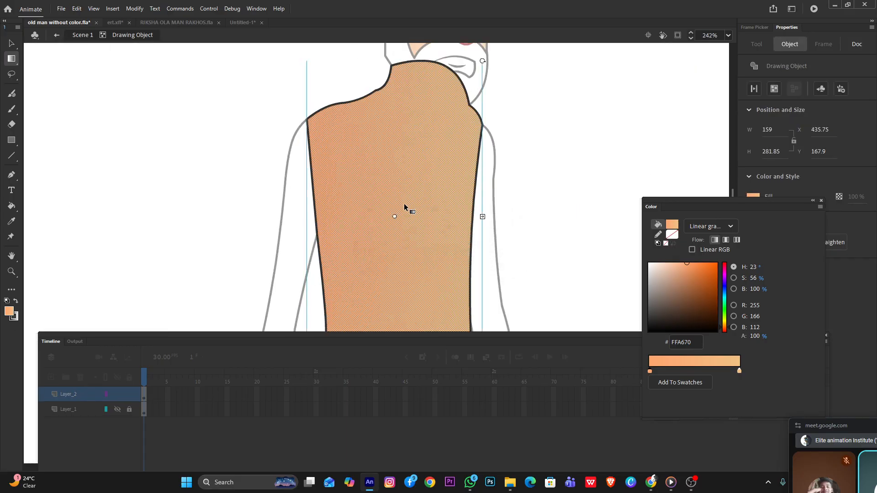
drag(395, 217, 436, 216)
Widen the torso's gradient slightly and leave its drawing object
scroll(427, 217, down, 5)
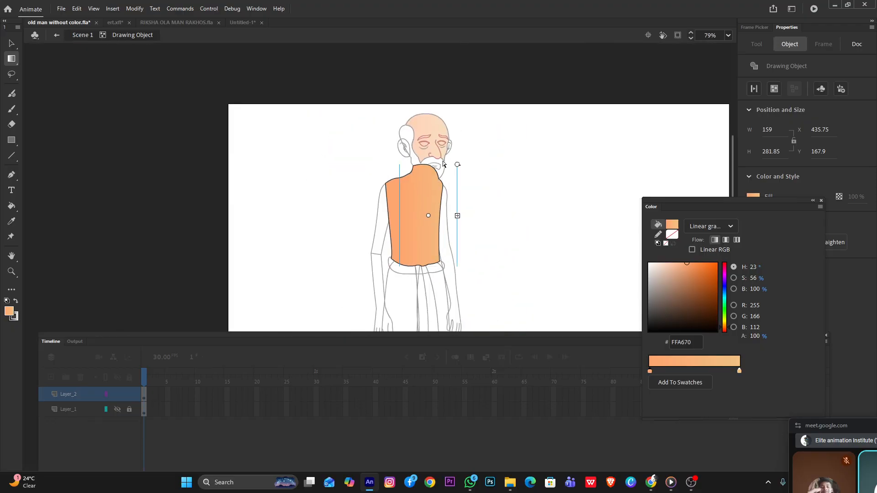
mouse_move(458, 216)
mouse_down()
mouse_move(473, 216)
mouse_move(465, 216)
mouse_up()
scroll(395, 196, up, 3)
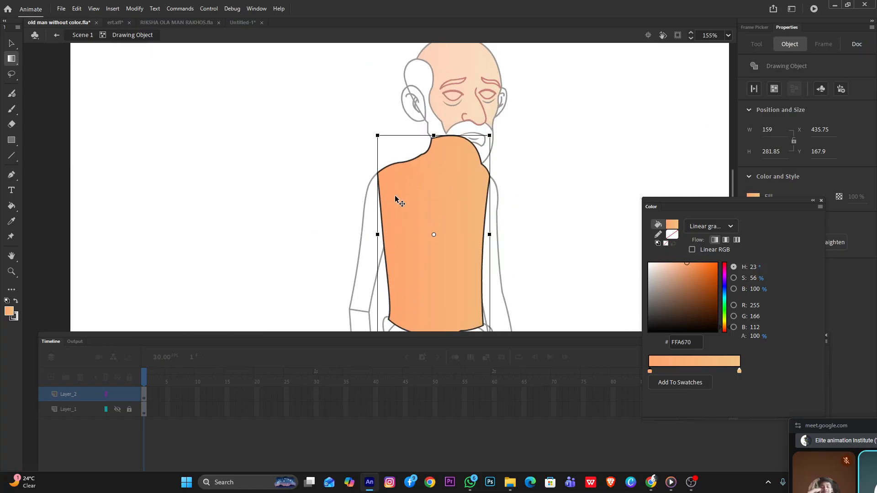
click(550, 204)
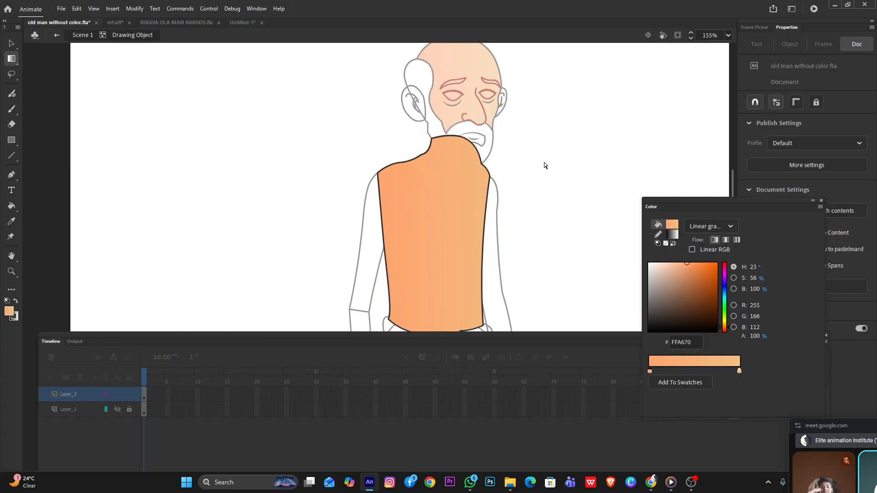
click(11, 44)
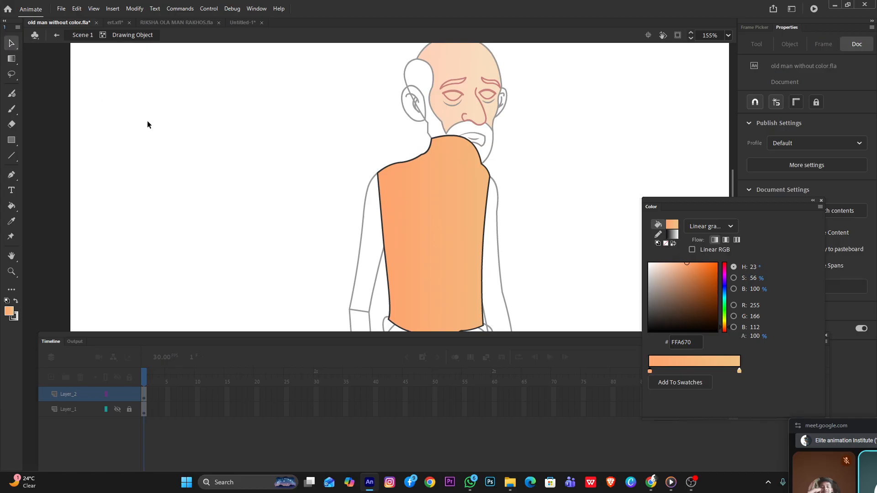
double_click(147, 121)
Select the torso's whole outline inside its drawing object and set the stroke color to brown 993300
double_click(381, 226)
click(672, 226)
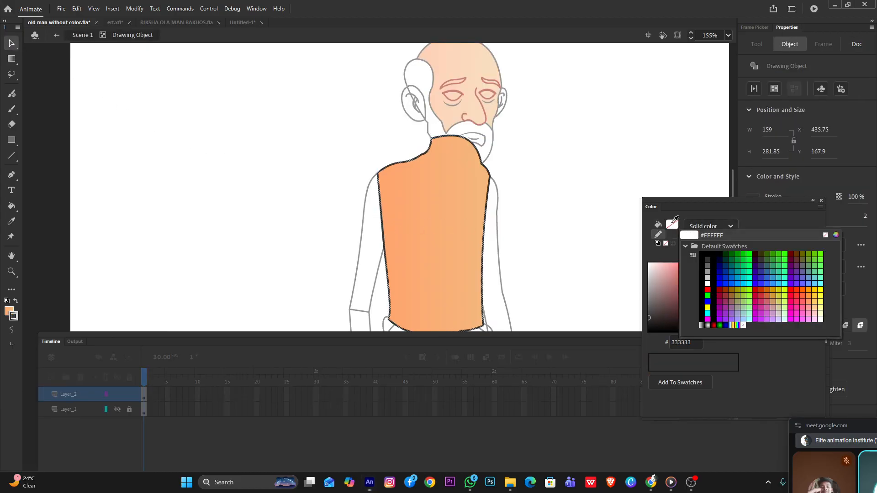
click(672, 234)
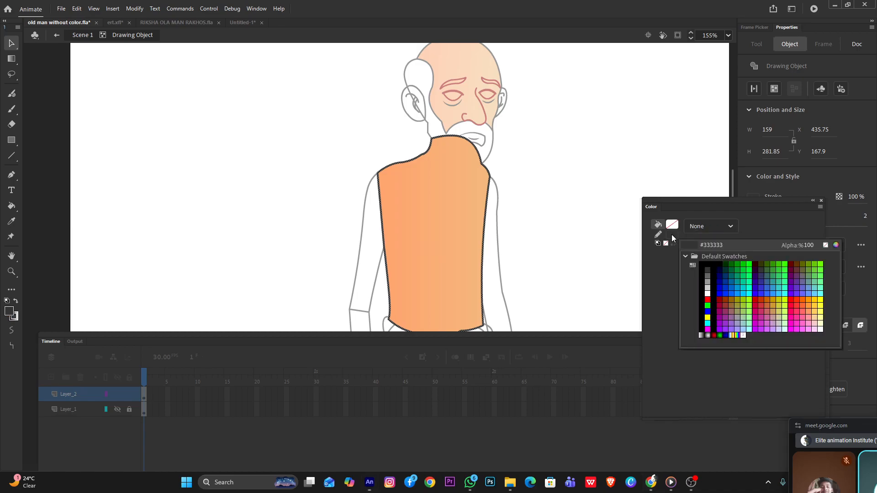
click(729, 297)
double_click(555, 189)
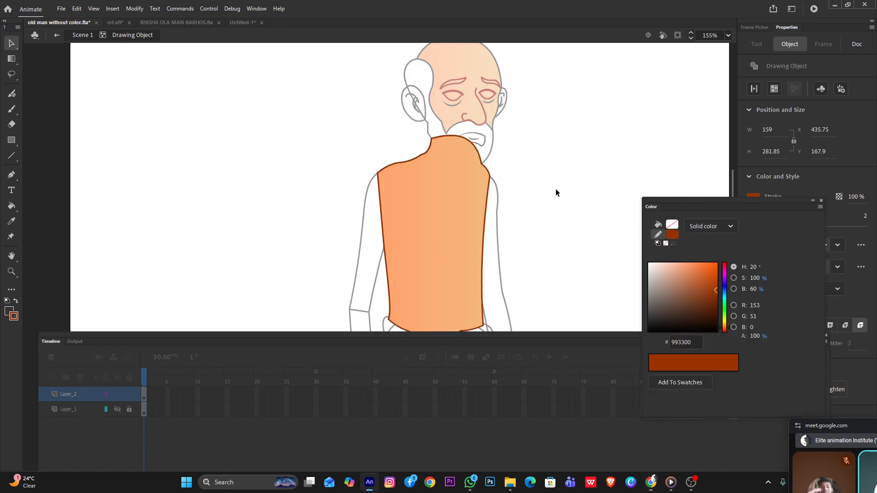
scroll(554, 187, down, 5)
scroll(338, 171, up, 4)
scroll(208, 117, up, 2)
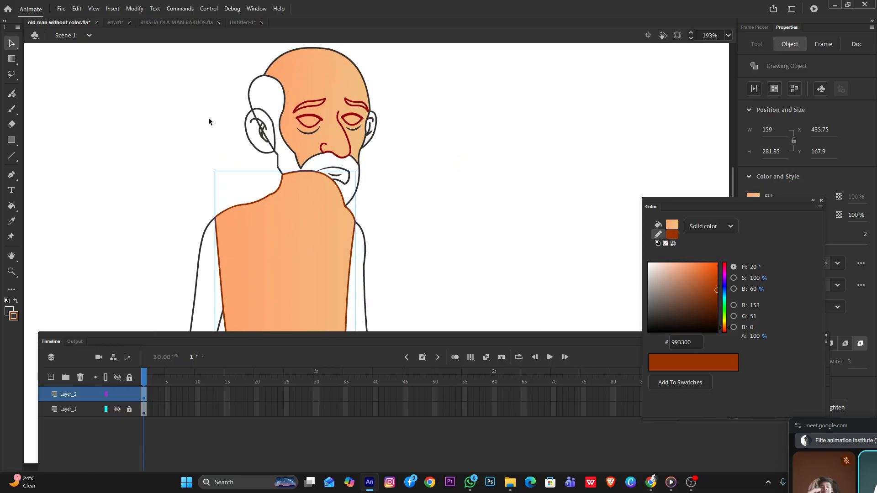
scroll(318, 136, down, 2)
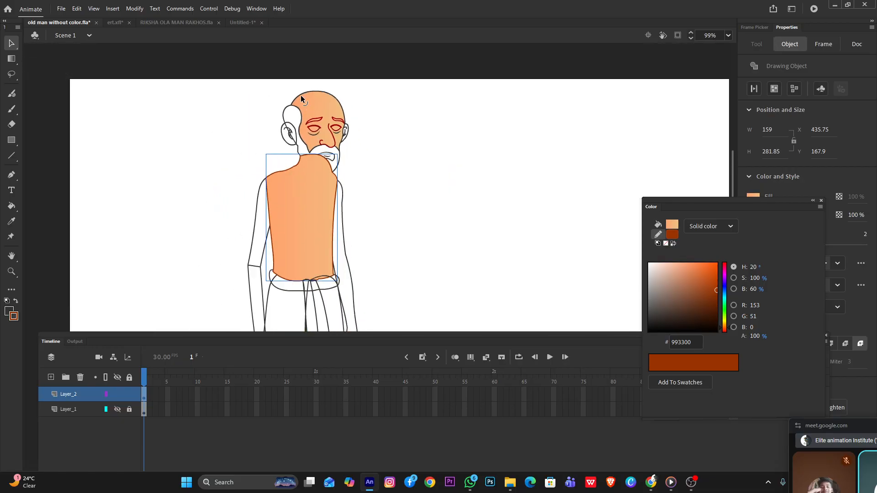
scroll(300, 97, up, 2)
click(319, 90)
double_click(318, 91)
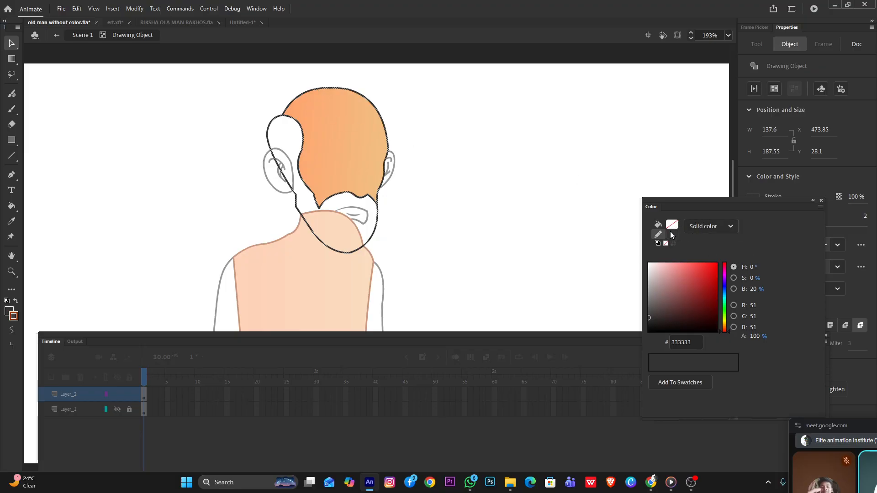
click(671, 235)
click(834, 245)
double_click(546, 190)
Bring the head's drawing object to the front of the arrangement and deselect it
right_click(336, 160)
mouse_move(374, 325)
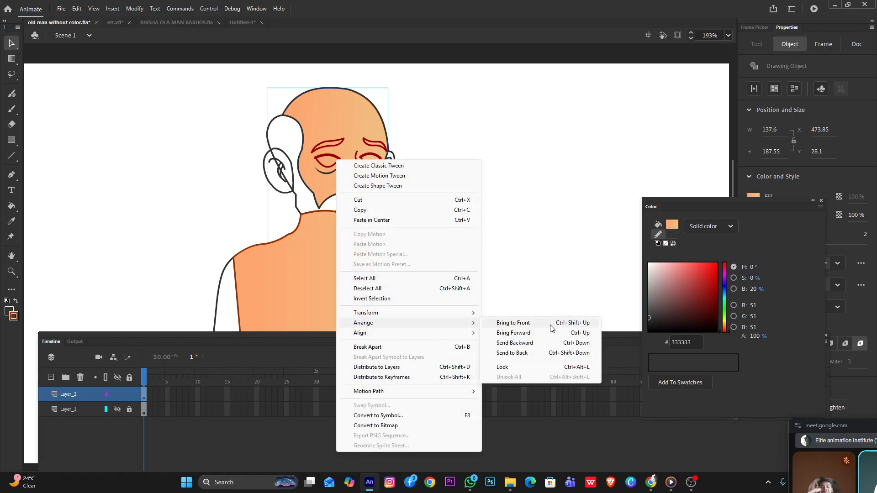
click(525, 325)
click(471, 206)
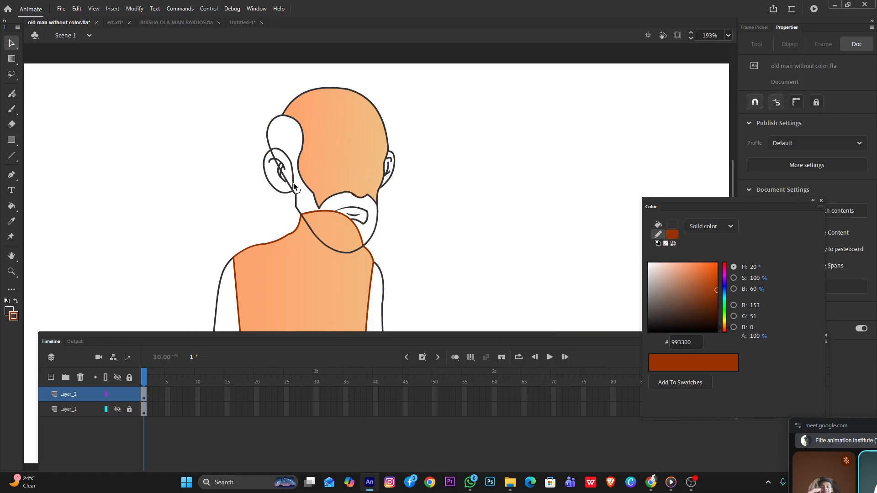
Enter the head's drawing object and switch the fill type to a radial gradient
double_click(328, 196)
click(433, 251)
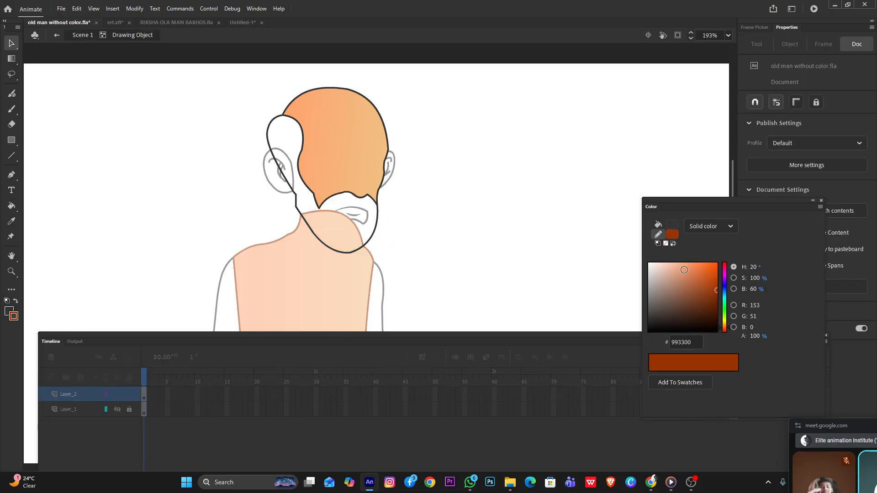
click(675, 226)
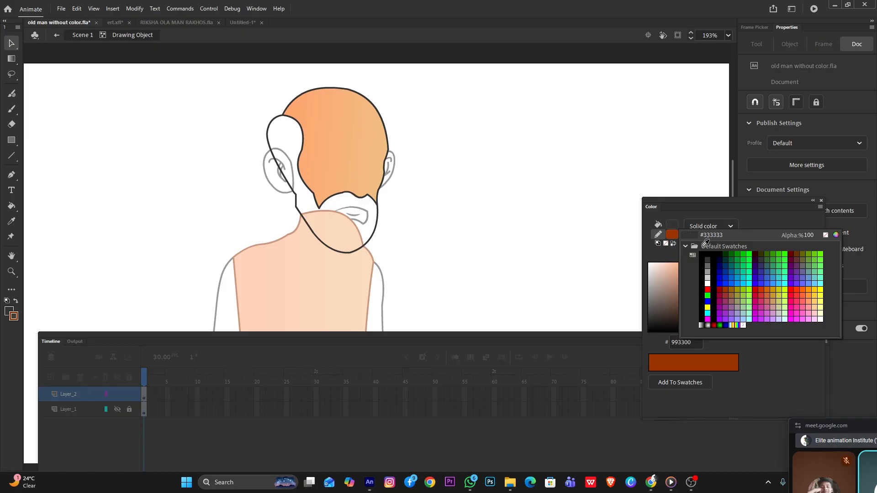
click(713, 221)
click(712, 222)
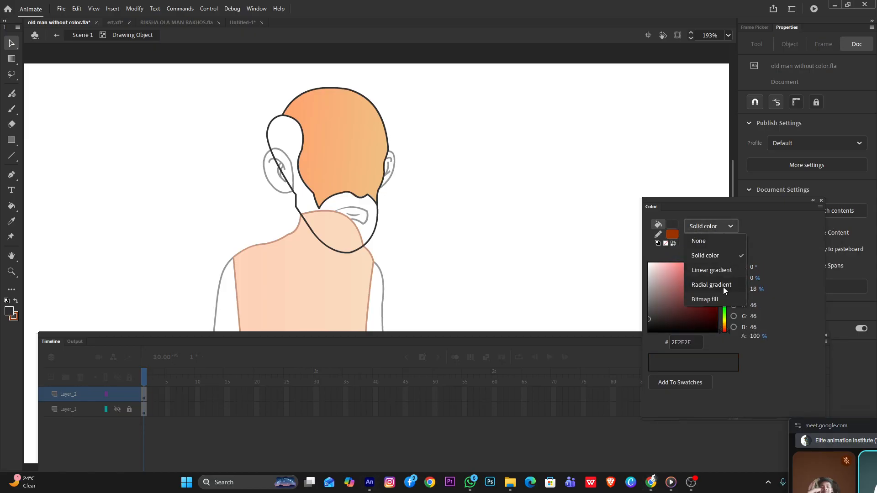
click(722, 287)
click(672, 226)
click(670, 228)
click(670, 227)
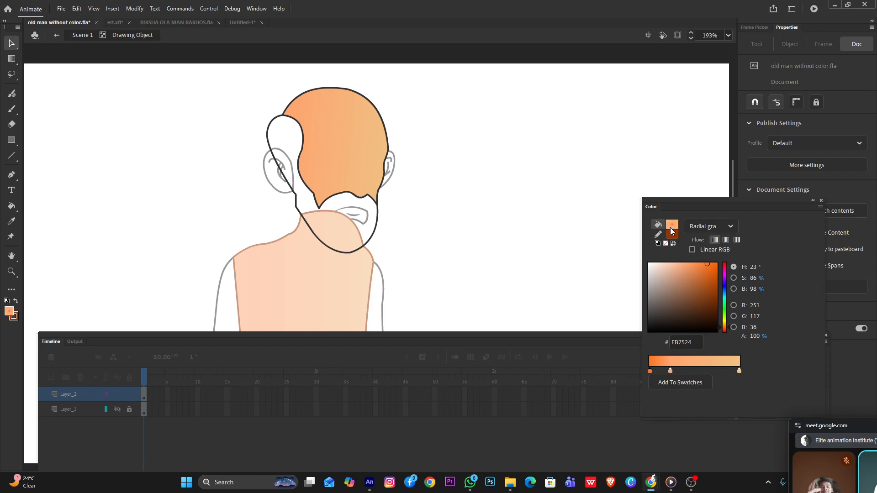
Recolor the gradient stops dark gray, gray 999999 and white FFFFFF, and shift the middle stop toward the gradient's center
click(650, 372)
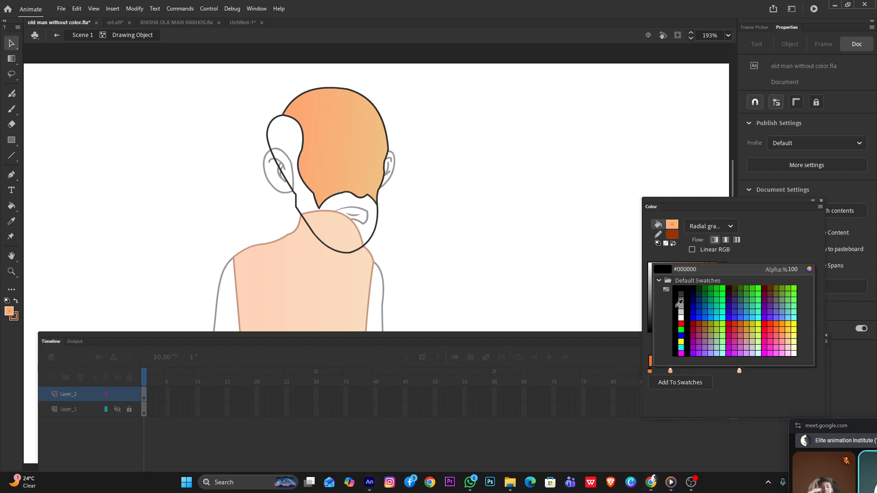
click(678, 304)
click(670, 371)
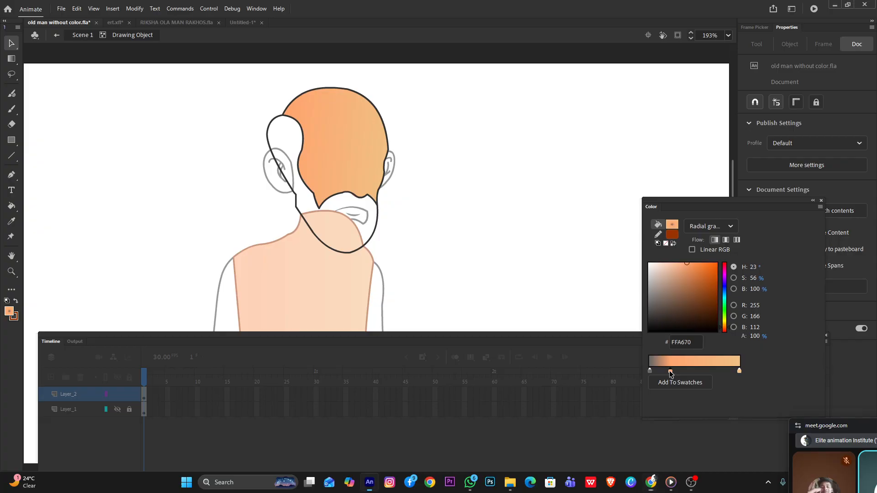
click(701, 307)
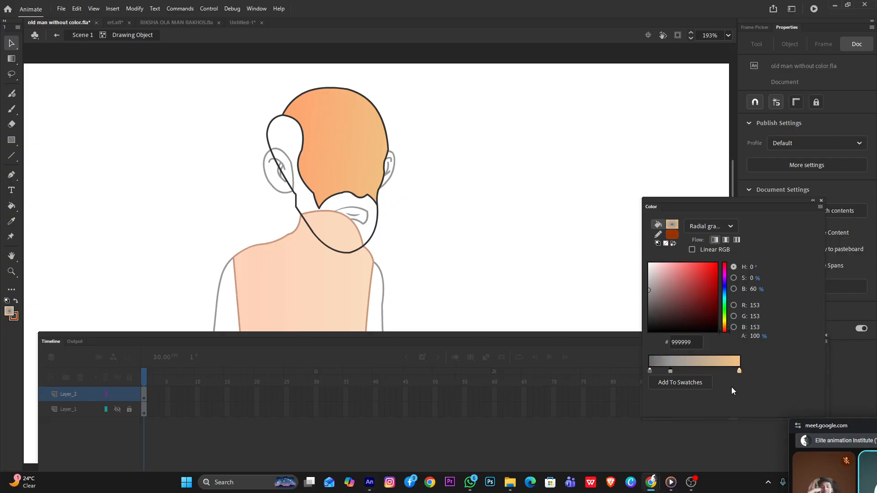
click(739, 371)
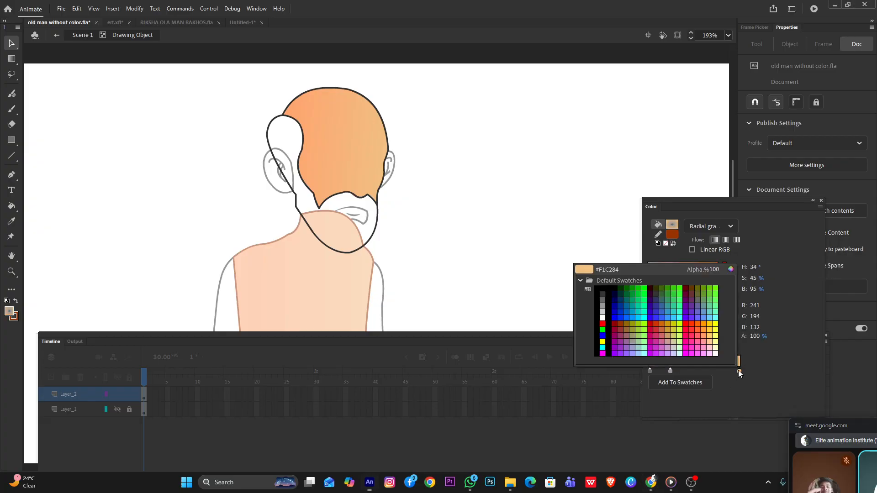
click(603, 318)
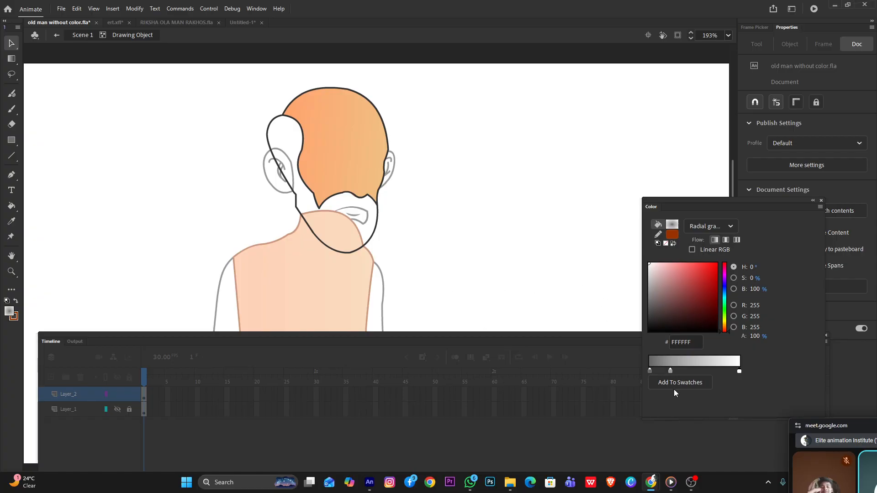
drag(670, 370, 694, 371)
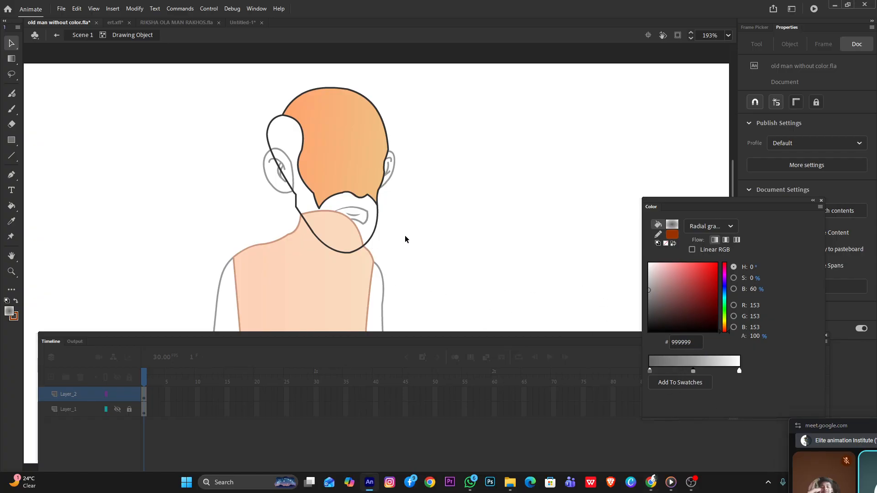
Fill the beard and side hair with the gray-to-white radial gradient using the Paint Bucket
key(k)
click(362, 232)
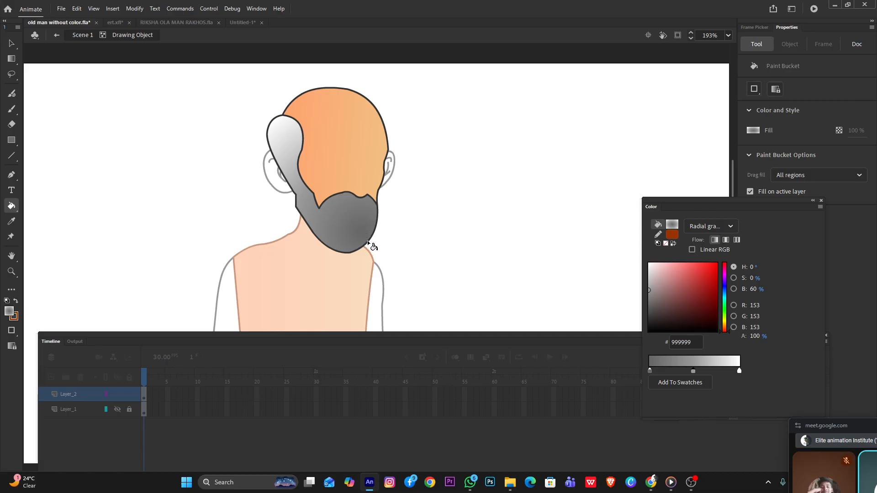
click(11, 43)
click(342, 221)
scroll(328, 200, up, 2)
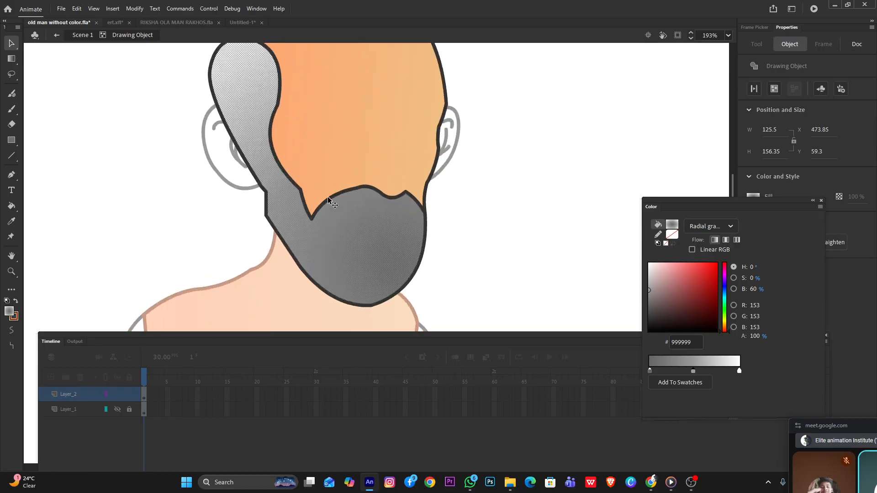
scroll(329, 200, up, 2)
click(485, 201)
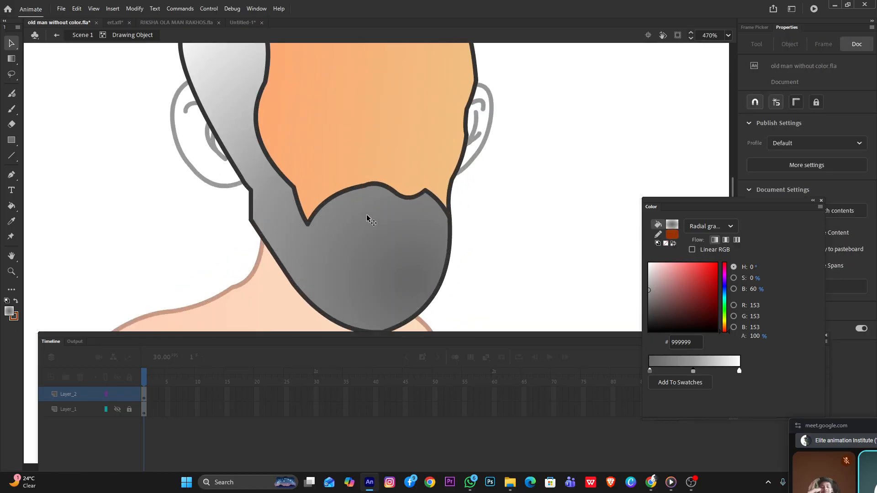
Choose the Paint Brush, undo a trial stroke on the beard and set the stroke color to white FFFFFF
key(b)
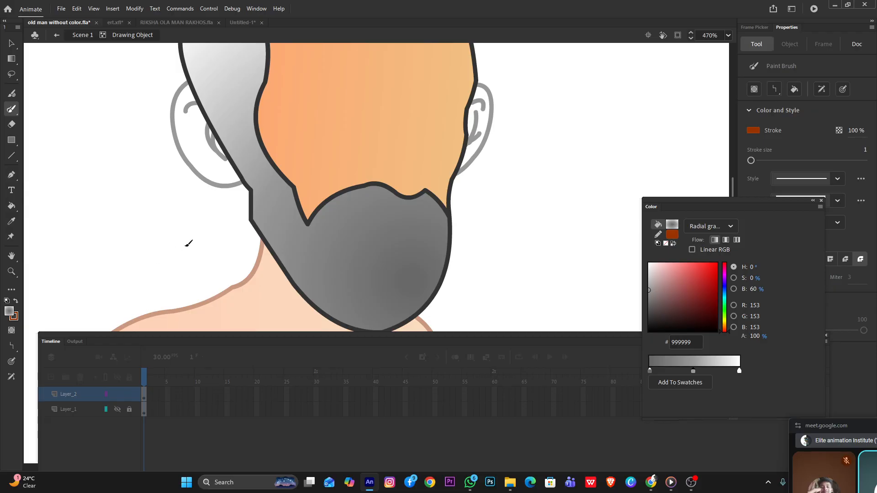
drag(340, 208, 334, 262)
key(ctrl+z)
click(14, 316)
click(48, 376)
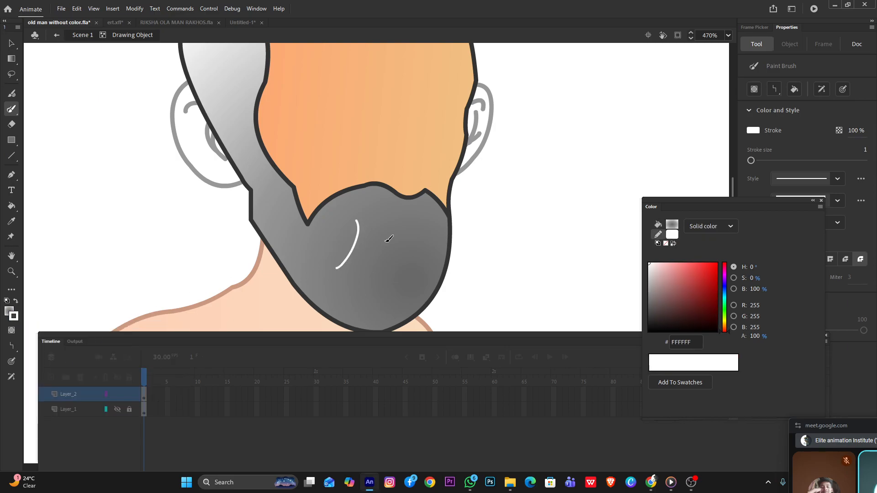
Give the Paint Brush a width profile that tapers at both ends, keeping the solid stroke style
click(841, 180)
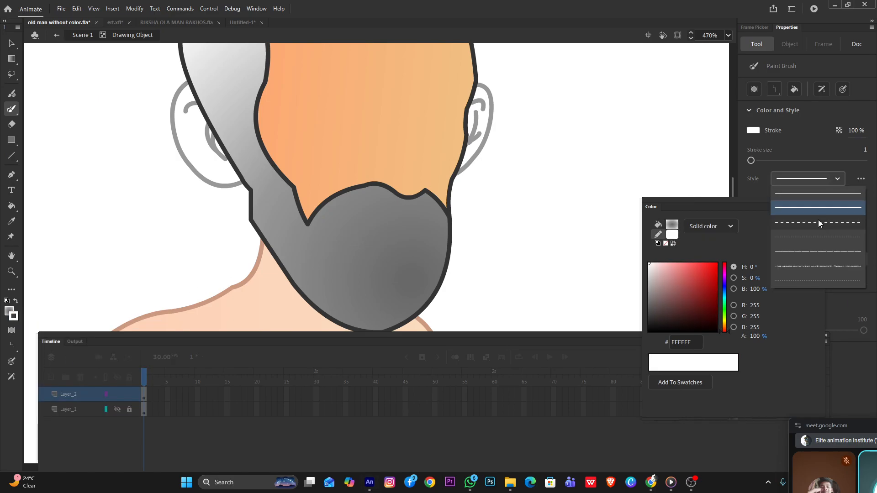
click(837, 178)
drag(734, 204, 740, 270)
click(837, 200)
click(806, 224)
Paint a row of thin white hair strokes along the upper part of the beard
scroll(379, 239, up, 2)
drag(349, 178, 325, 245)
drag(354, 187, 352, 247)
drag(368, 190, 372, 246)
key(ctrl+z)
mouse_move(366, 192)
mouse_down()
mouse_move(363, 252)
mouse_move(398, 257)
mouse_up()
drag(270, 247, 271, 247)
mouse_move(315, 189)
mouse_down()
mouse_move(297, 224)
mouse_move(251, 234)
mouse_up()
mouse_move(337, 174)
mouse_down()
mouse_move(335, 198)
mouse_move(246, 225)
mouse_up()
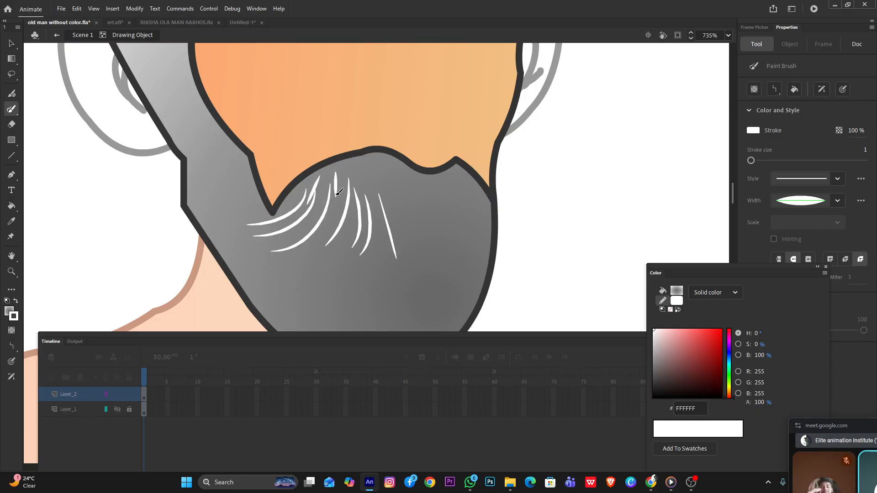
scroll(359, 253, down, 7)
scroll(362, 246, up, 4)
mouse_move(372, 240)
mouse_down()
mouse_move(373, 278)
mouse_move(390, 269)
mouse_move(411, 278)
mouse_up()
scroll(403, 239, up, 5)
scroll(428, 242, down, 2)
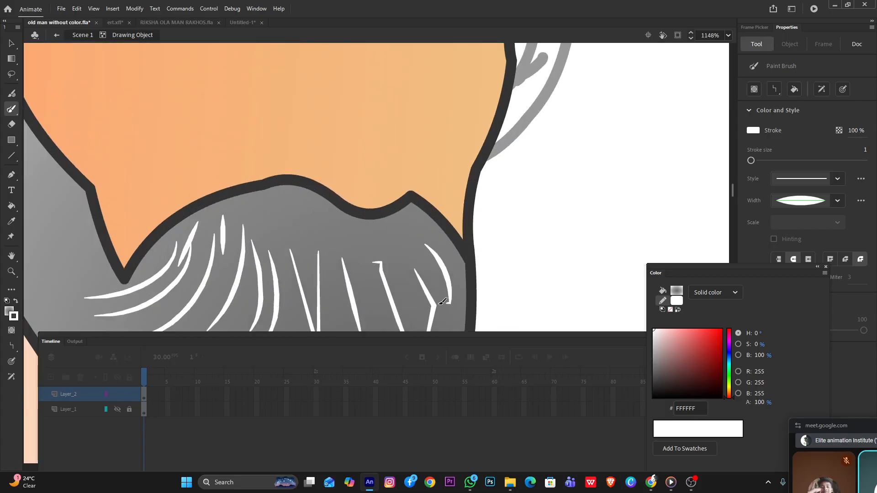
Paint curved white hair strokes over the side hair, from its rounded top down toward the sideburn
scroll(341, 265, down, 3)
scroll(342, 265, down, 1)
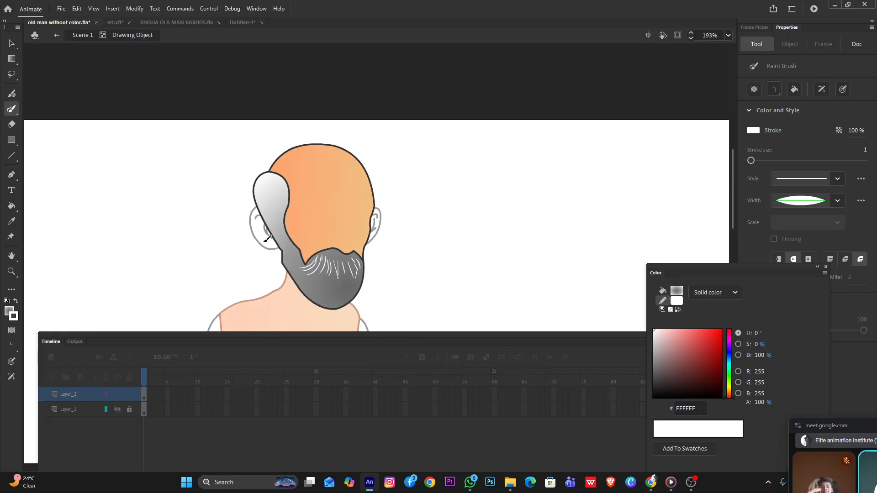
scroll(217, 208, up, 6)
mouse_move(486, 176)
mouse_down()
mouse_move(480, 160)
mouse_move(413, 151)
mouse_move(408, 159)
mouse_move(458, 165)
mouse_move(421, 224)
mouse_up()
drag(400, 194, 448, 144)
drag(454, 103, 410, 104)
drag(384, 176, 384, 178)
mouse_move(457, 194)
mouse_down()
mouse_move(430, 255)
mouse_move(449, 254)
mouse_move(447, 282)
mouse_up()
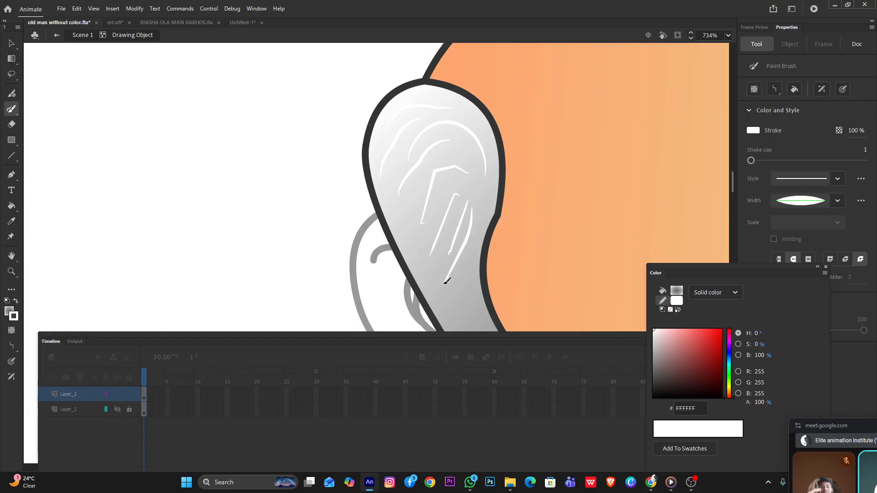
scroll(503, 206, down, 3)
scroll(493, 223, up, 2)
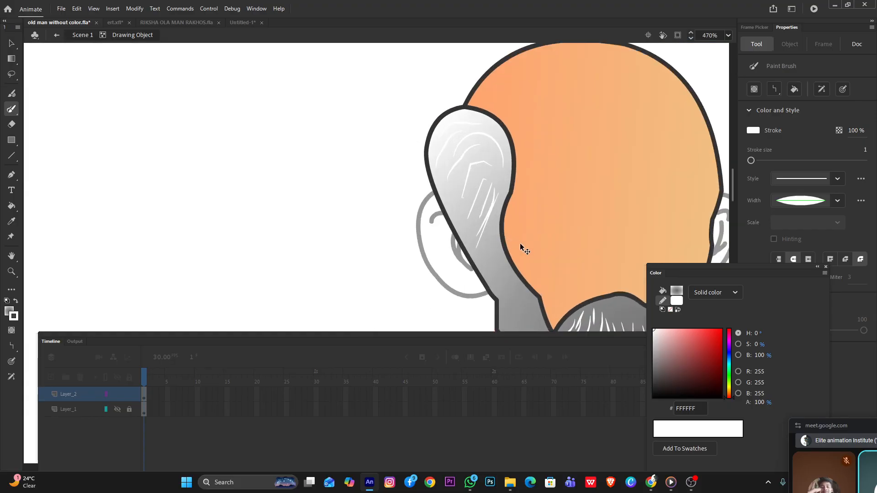
mouse_move(493, 227)
mouse_down()
mouse_move(498, 280)
mouse_move(519, 284)
mouse_up()
key(ctrl+z)
mouse_move(497, 218)
mouse_down()
mouse_move(481, 264)
mouse_move(491, 262)
mouse_move(496, 242)
mouse_move(490, 284)
mouse_move(501, 265)
mouse_move(497, 292)
mouse_up()
Set the Paint Brush to Smooth mode and add white hair strokes over the sideburn, lower beard and the beard's far edge
click(776, 90)
click(787, 112)
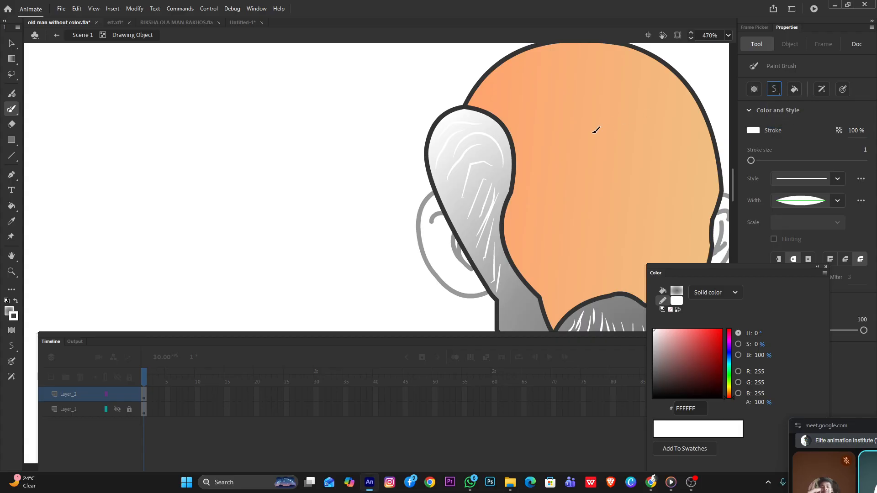
scroll(504, 213, down, 6)
scroll(506, 245, up, 4)
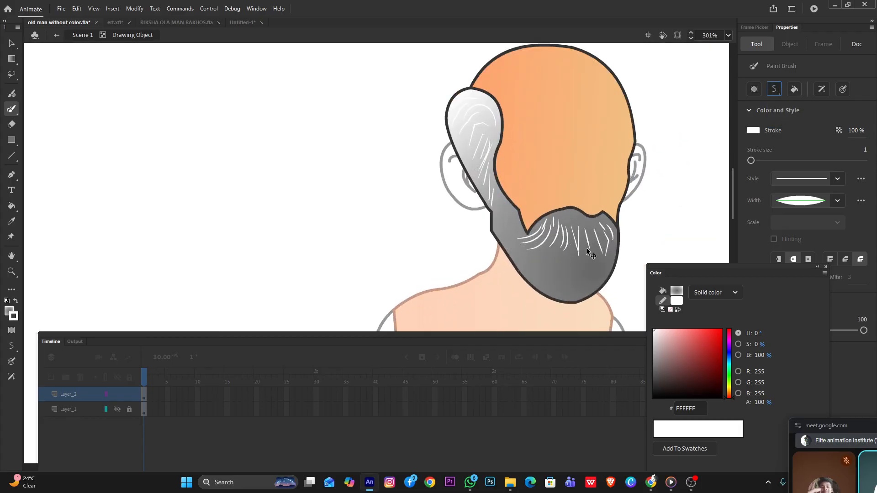
mouse_move(616, 236)
mouse_down()
mouse_move(603, 274)
mouse_move(578, 285)
mouse_up()
scroll(495, 267, up, 1)
drag(510, 197, 506, 230)
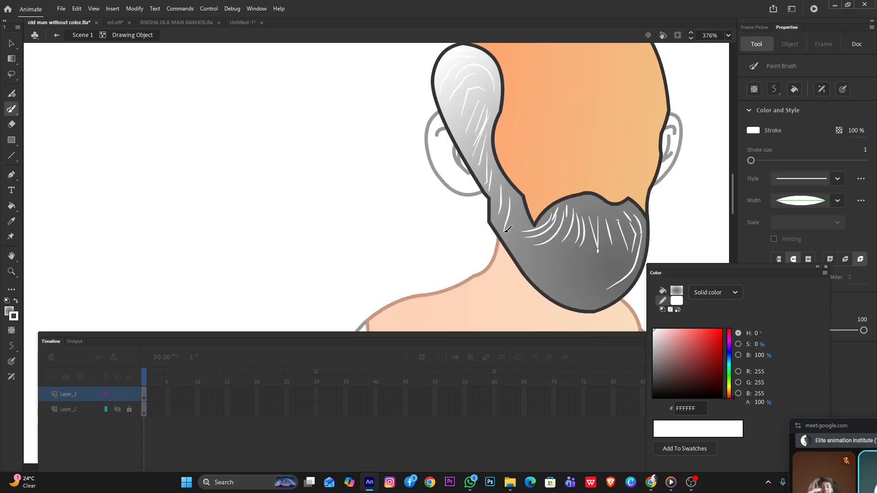
drag(530, 264, 571, 229)
mouse_move(558, 275)
mouse_down()
mouse_move(585, 227)
mouse_move(575, 272)
mouse_move(599, 251)
mouse_up()
mouse_move(587, 282)
mouse_down()
mouse_move(612, 254)
mouse_move(621, 264)
mouse_up()
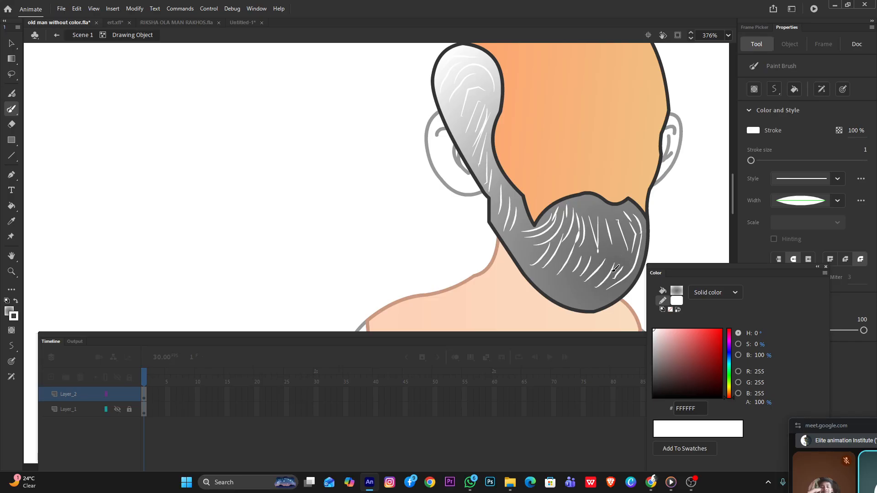
mouse_move(595, 207)
mouse_down()
mouse_move(600, 226)
mouse_move(630, 217)
mouse_move(619, 226)
mouse_up()
drag(626, 209, 642, 235)
drag(642, 220, 644, 254)
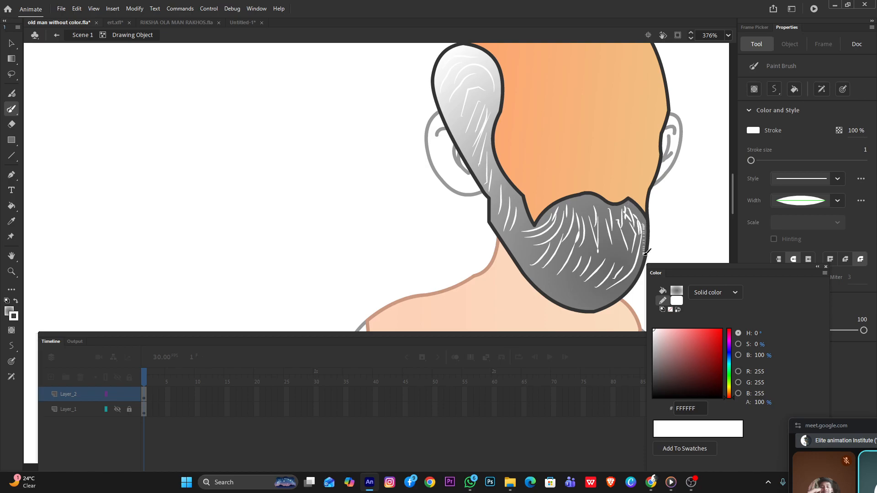
Switch to the Selection tool and leave the head's drawing object for the main scene
scroll(562, 244, down, 4)
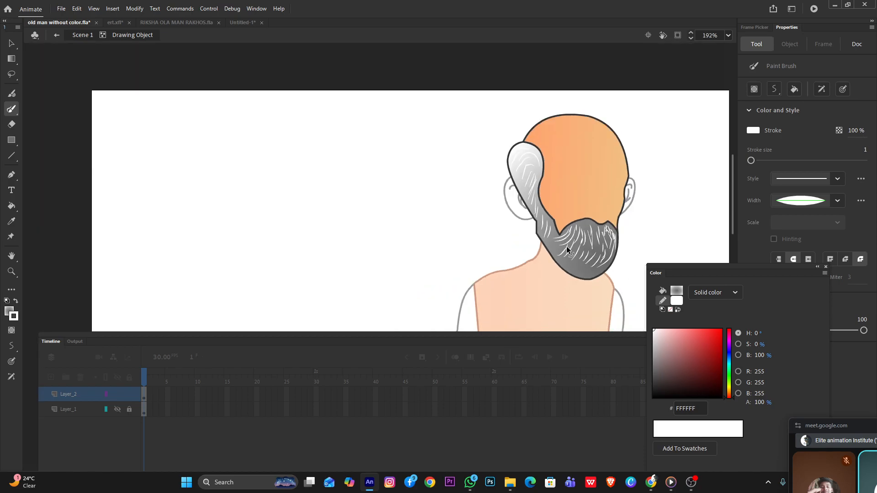
click(11, 43)
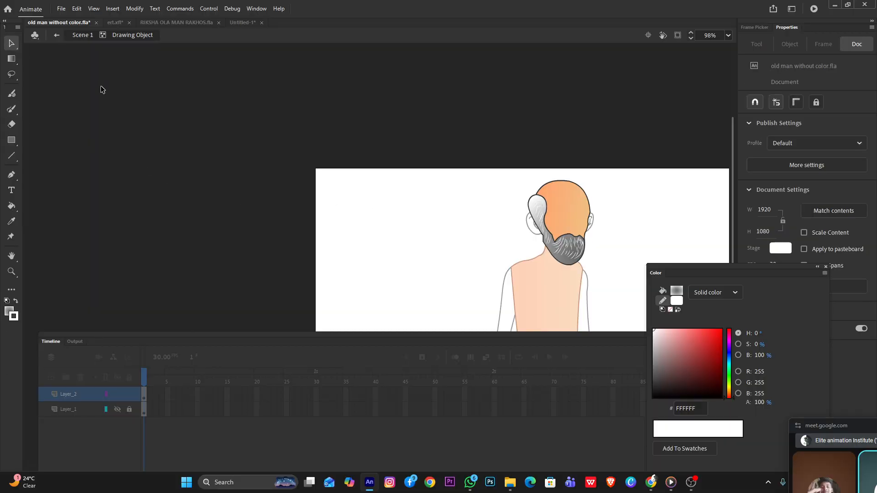
double_click(101, 88)
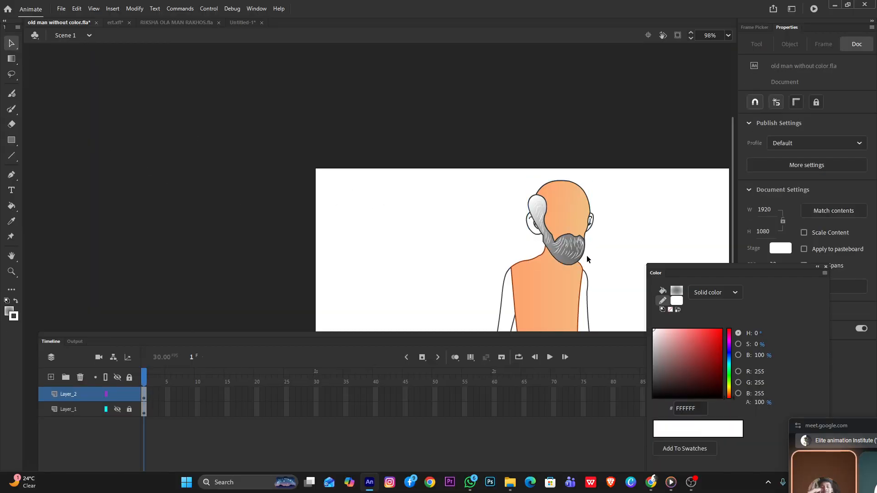
scroll(574, 256, up, 2)
scroll(476, 217, down, 2)
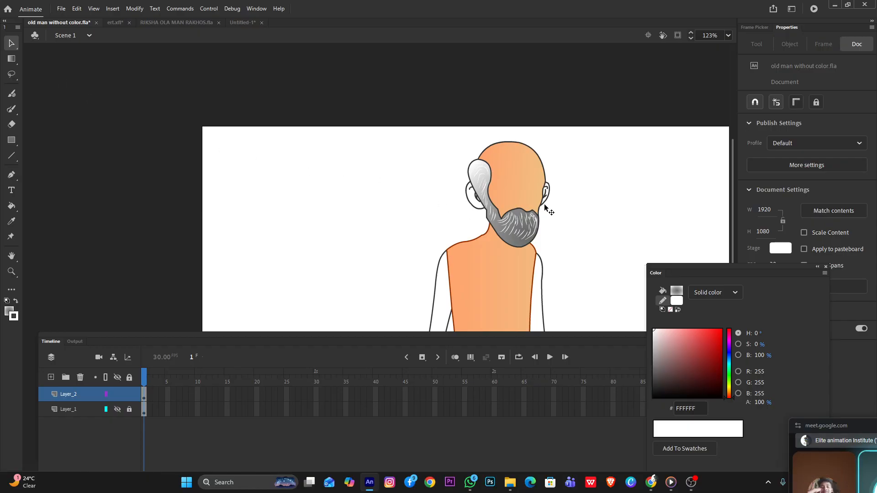
Reposition the floating Color and Timeline panels to uncover more of the stage around the character
scroll(540, 203, down, 3)
scroll(541, 202, down, 3)
scroll(540, 202, up, 3)
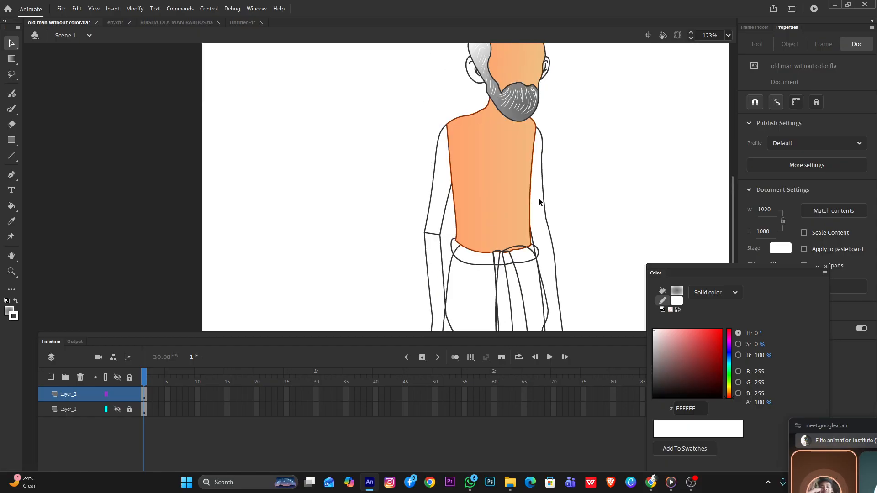
scroll(538, 198, up, 6)
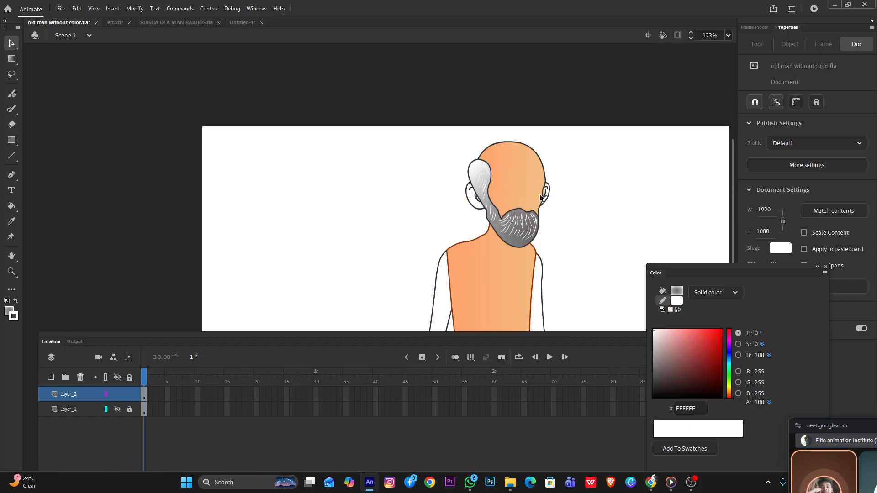
scroll(540, 196, down, 3)
drag(653, 268, 689, 154)
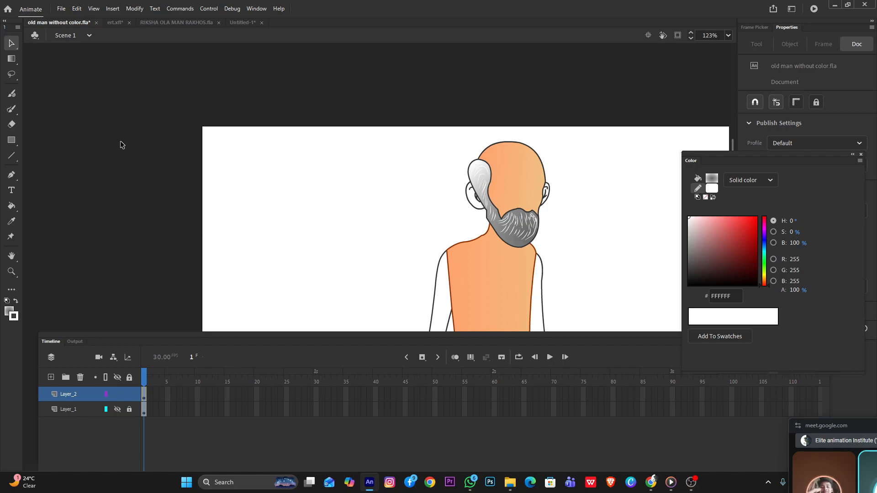
scroll(514, 248, down, 3)
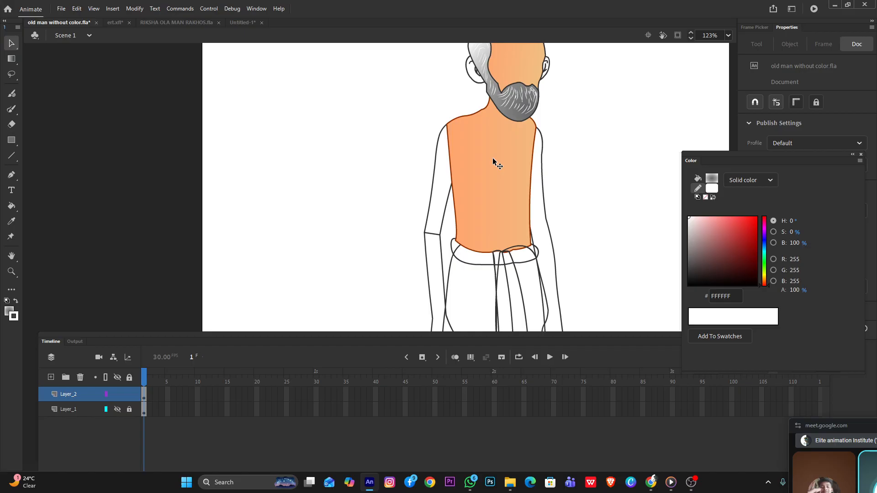
scroll(493, 159, up, 2)
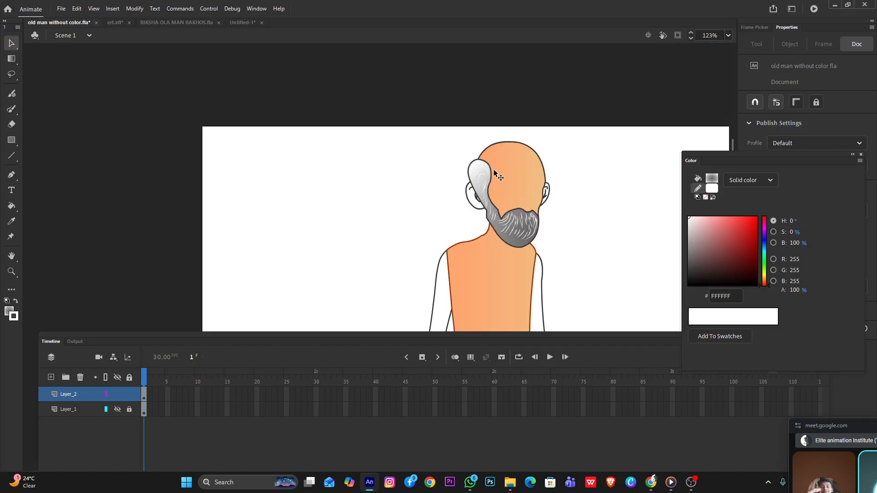
drag(396, 339, 416, 353)
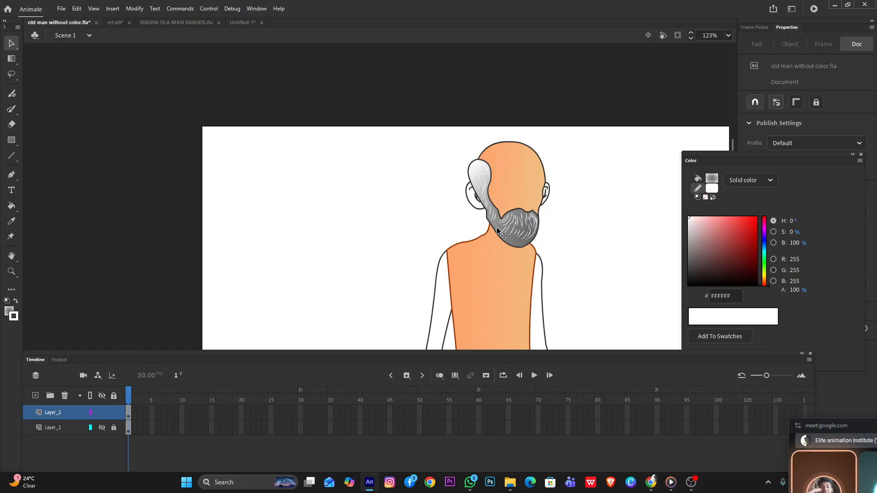
Send the head drawing object to the back so it sits behind the facial features, and deselect it
scroll(528, 222, up, 3)
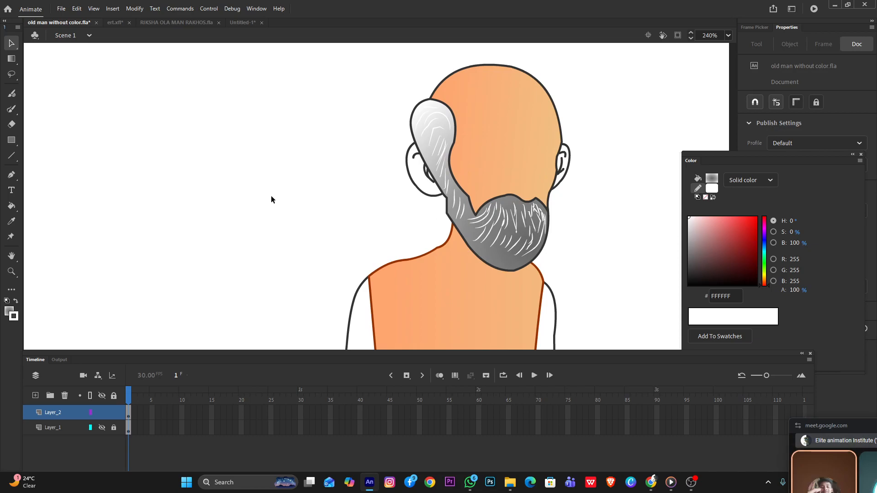
click(485, 137)
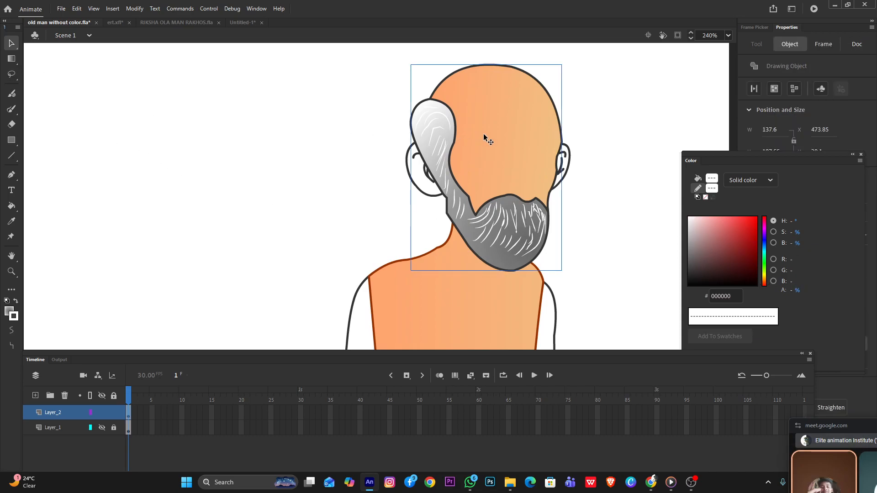
right_click(486, 136)
mouse_move(519, 298)
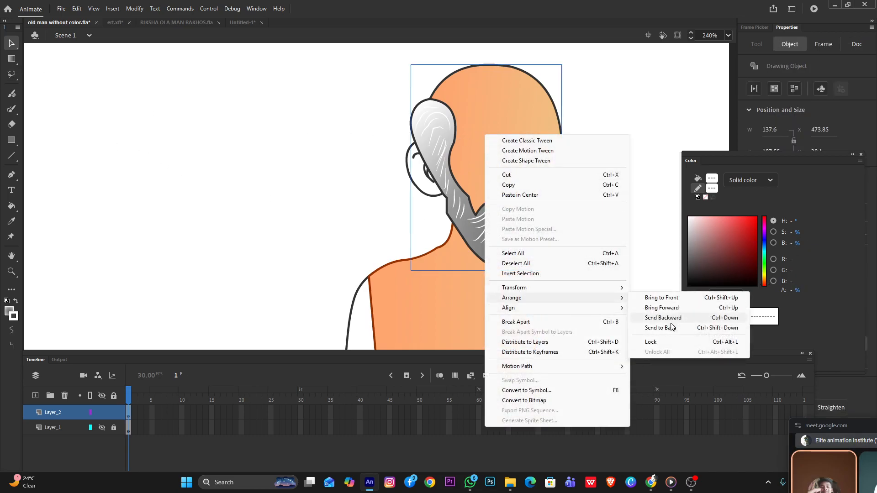
click(653, 327)
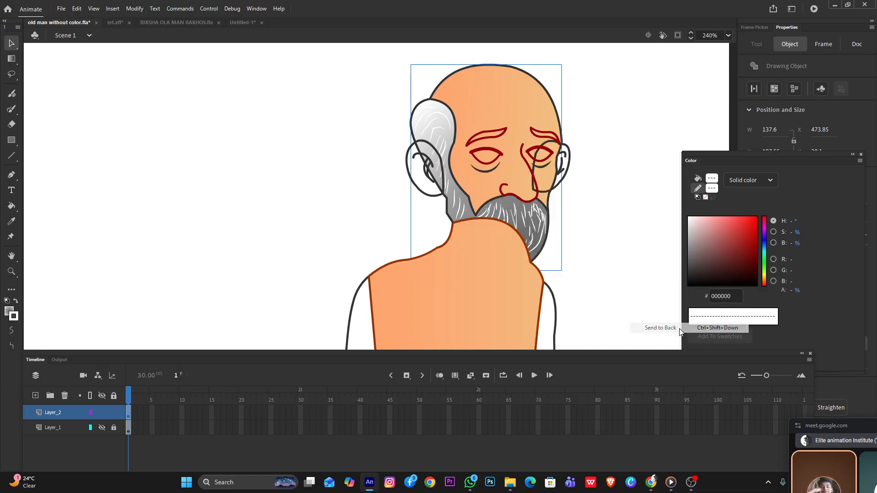
click(594, 208)
Send the outline of the far ear, beside the nose, to the back behind the head
scroll(551, 158, up, 3)
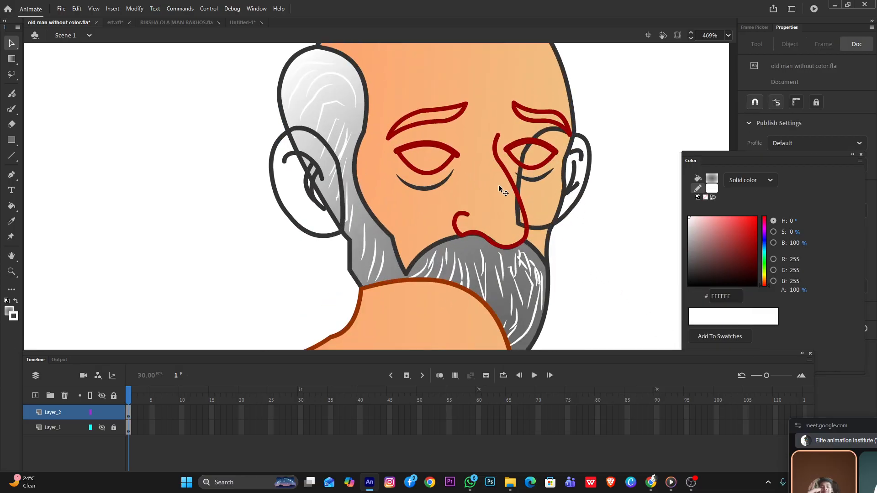
click(569, 207)
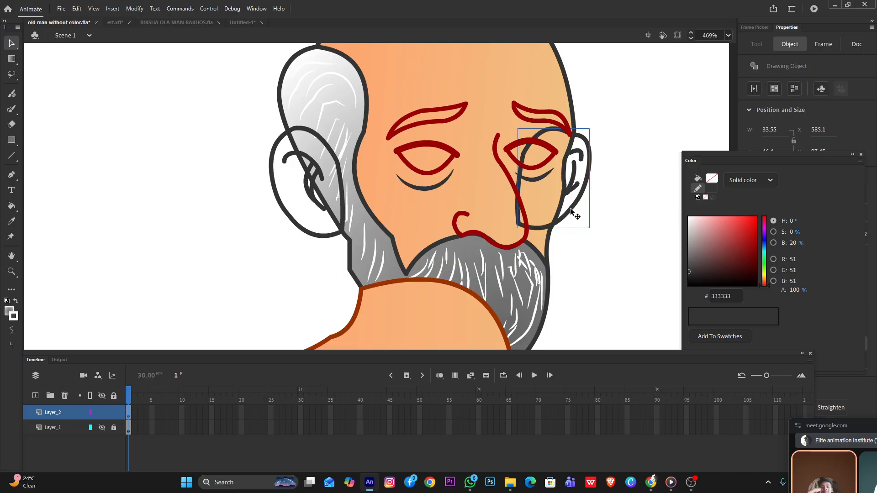
right_click(570, 207)
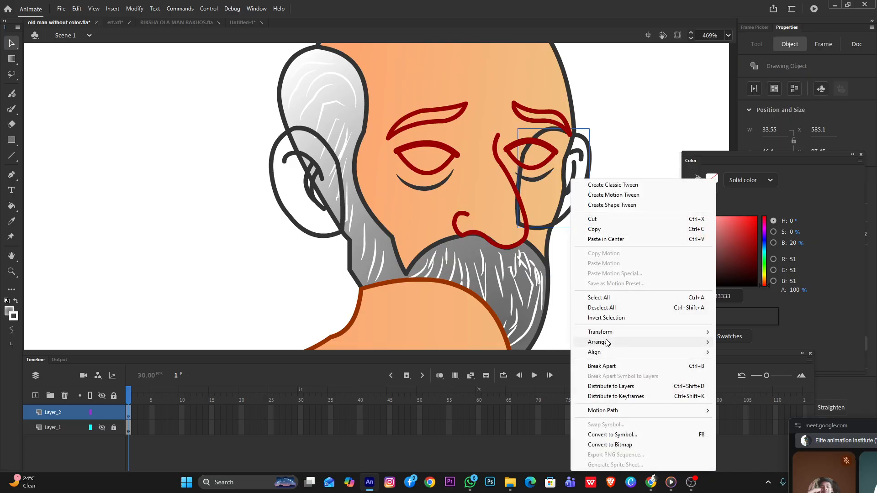
mouse_move(607, 343)
click(735, 371)
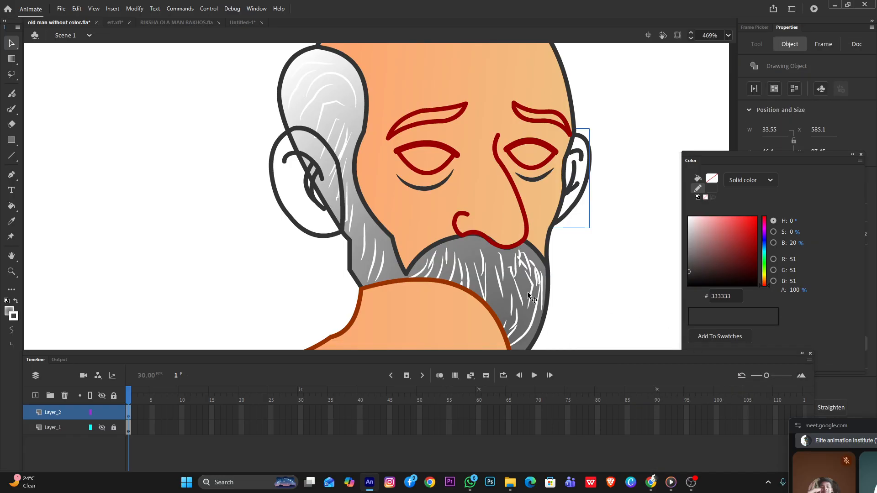
Send the torso drawing object to the back so it sits behind the beard
scroll(441, 285, down, 3)
right_click(433, 305)
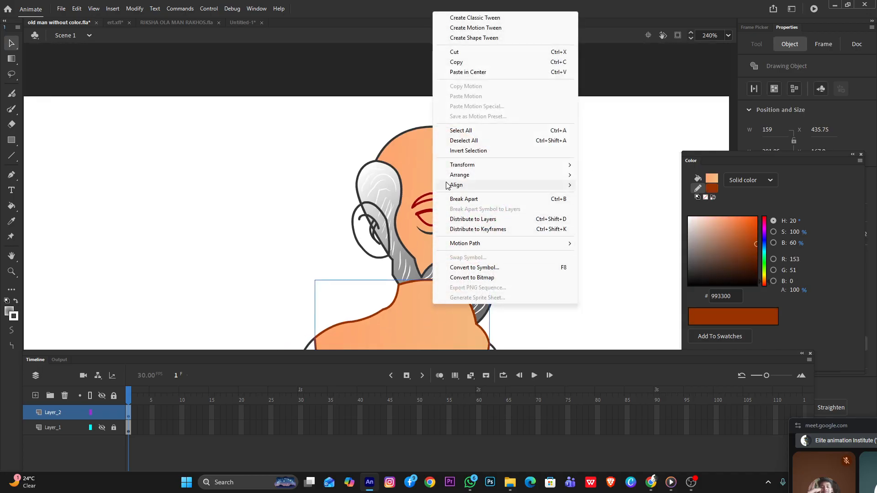
mouse_move(475, 175)
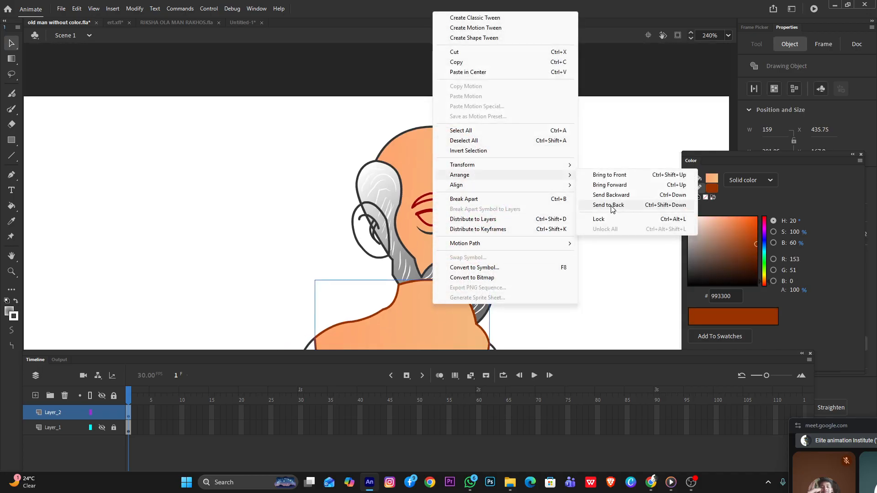
click(666, 205)
Try moving the head drawing object aside to check what lies under it, and undo the move
scroll(509, 235, down, 3)
scroll(509, 235, down, 3)
scroll(385, 286, up, 3)
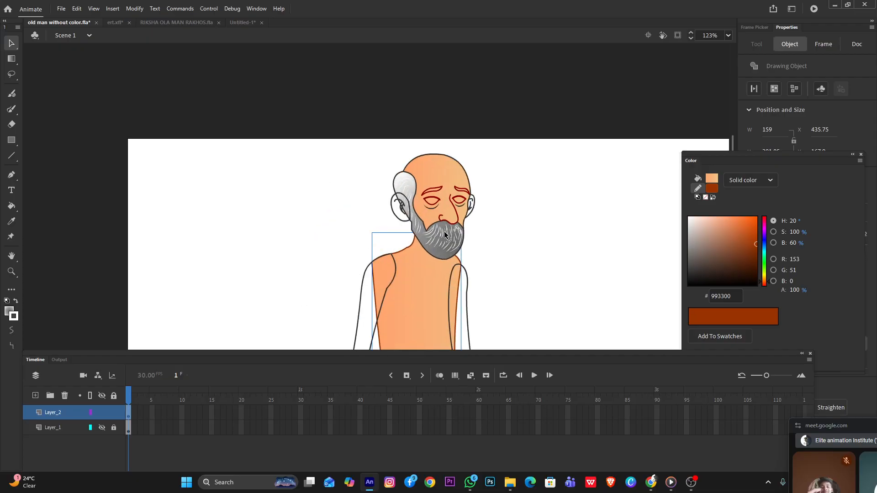
scroll(439, 188, up, 3)
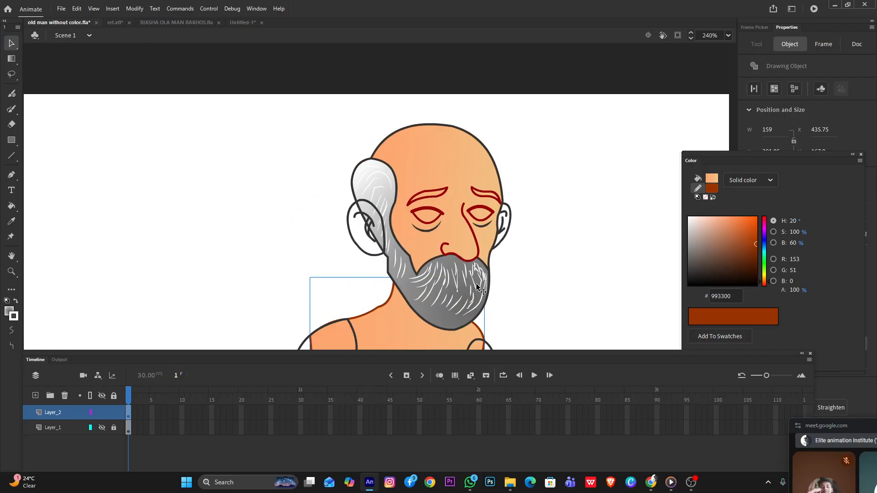
click(453, 299)
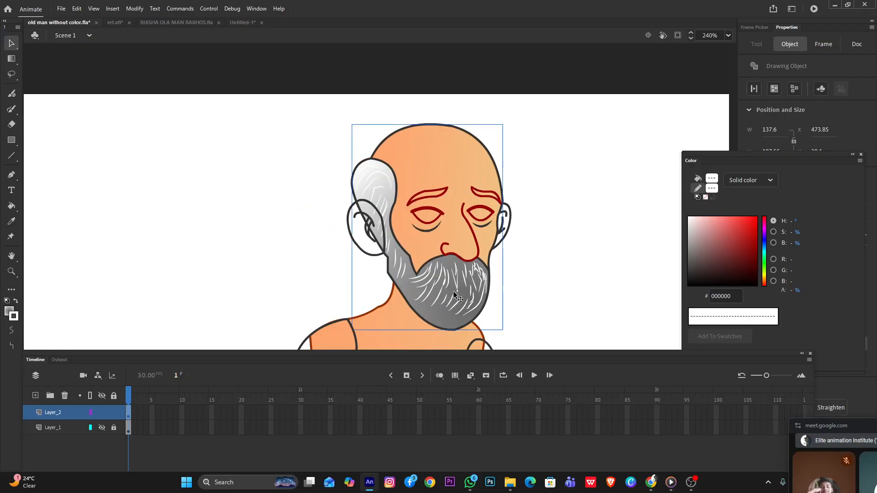
drag(448, 291, 293, 297)
key(ctrl+z)
Send the head drawing object one level backward in the stacking order
right_click(470, 283)
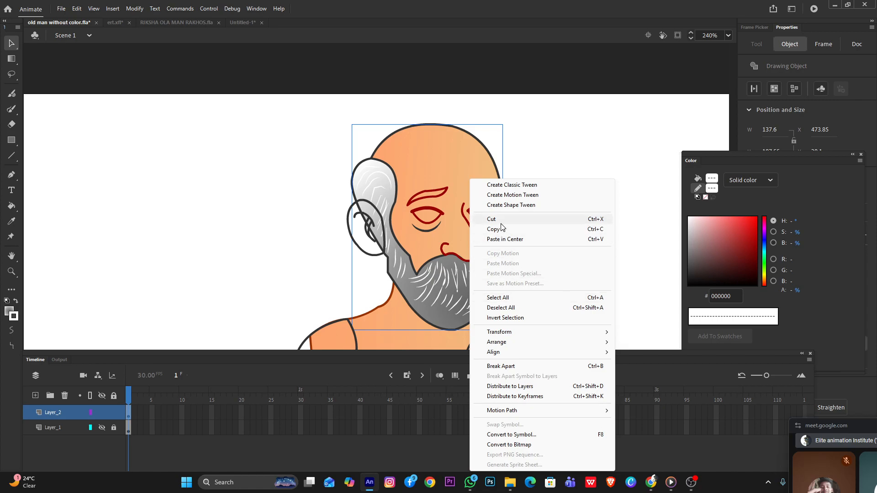
mouse_move(510, 344)
click(632, 363)
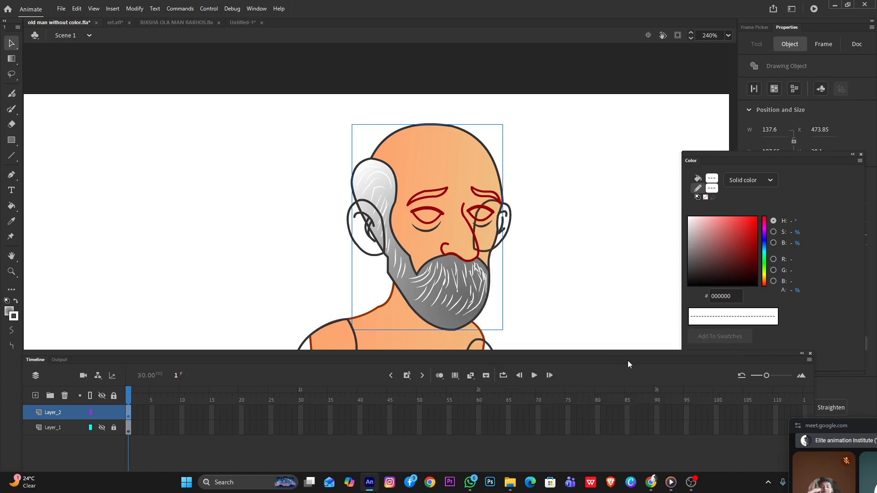
Try sending the head drawing object all the way to the back, behind the torso
right_click(469, 283)
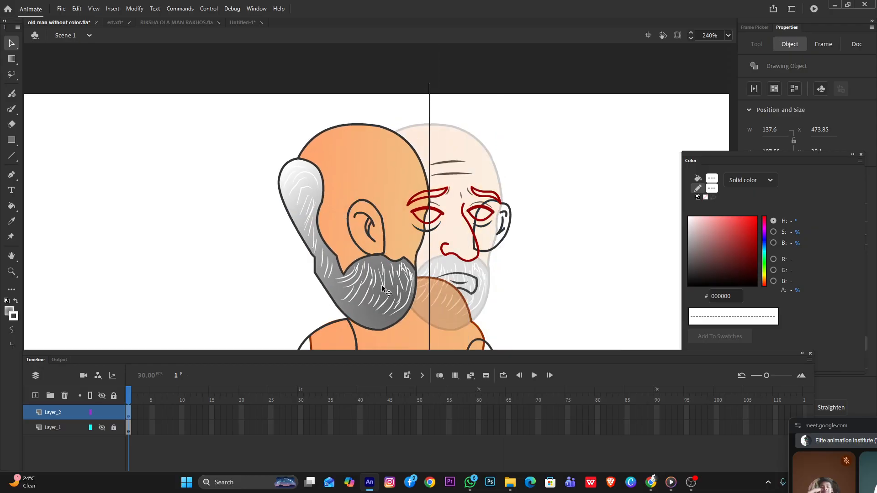
drag(383, 288, 447, 285)
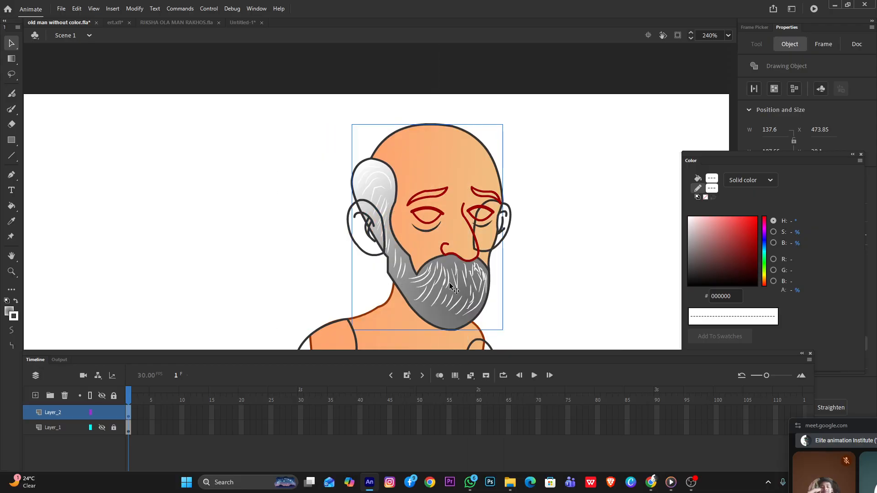
right_click(453, 282)
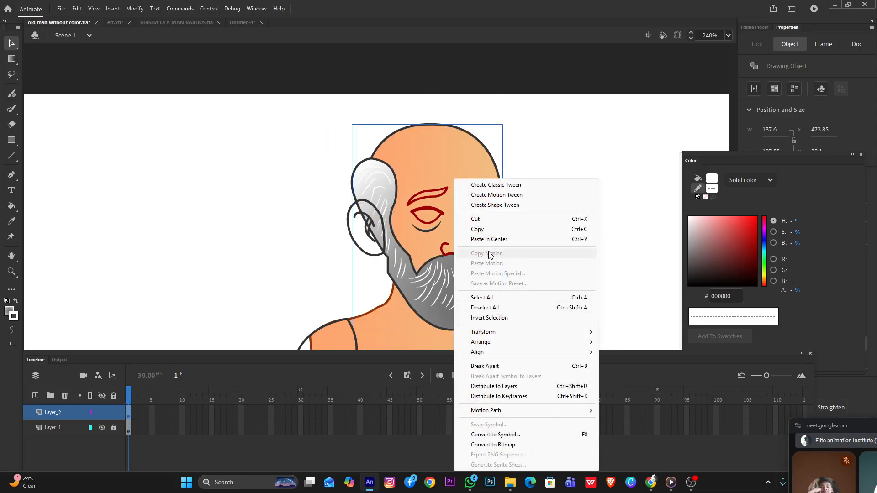
mouse_move(485, 341)
click(619, 372)
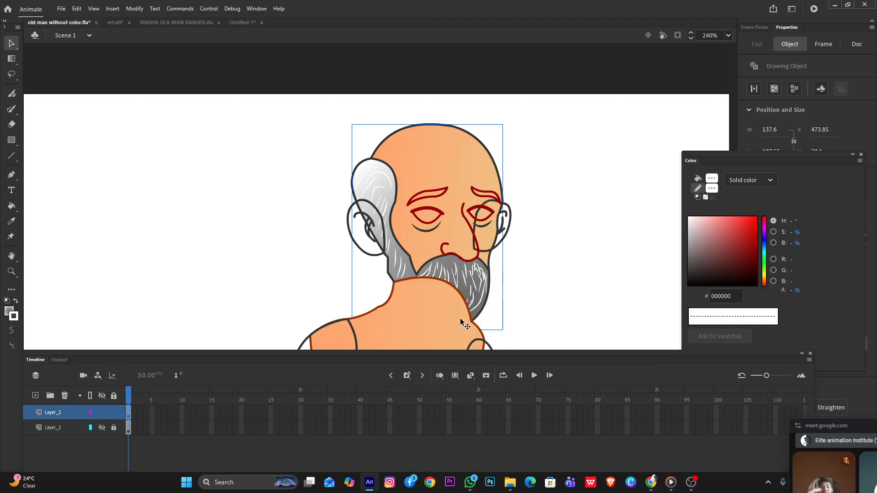
right_click(464, 280)
mouse_move(502, 342)
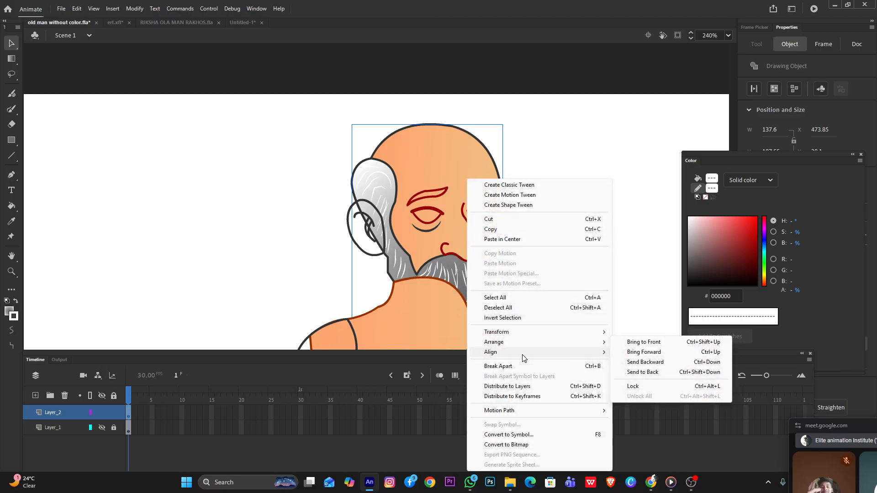
click(659, 375)
Move the head drawing object off the face to expose the mouth outline
drag(475, 274, 345, 233)
key(ctrl+z)
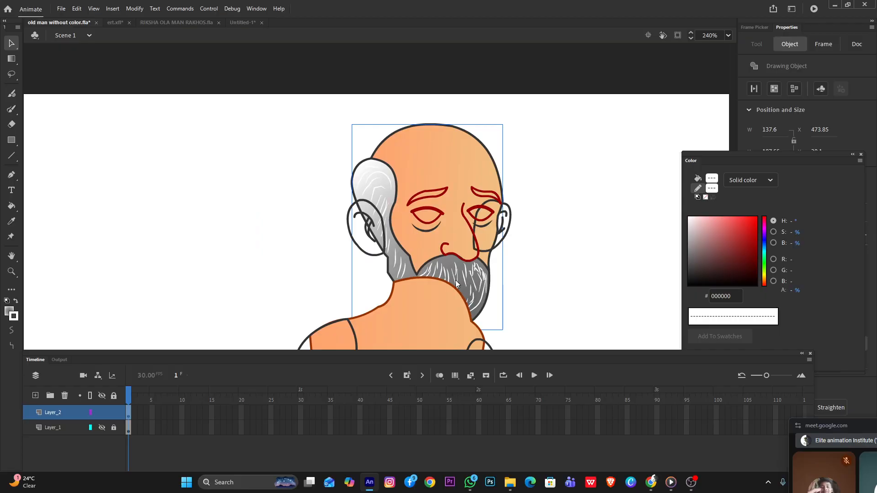
key(ctrl+y)
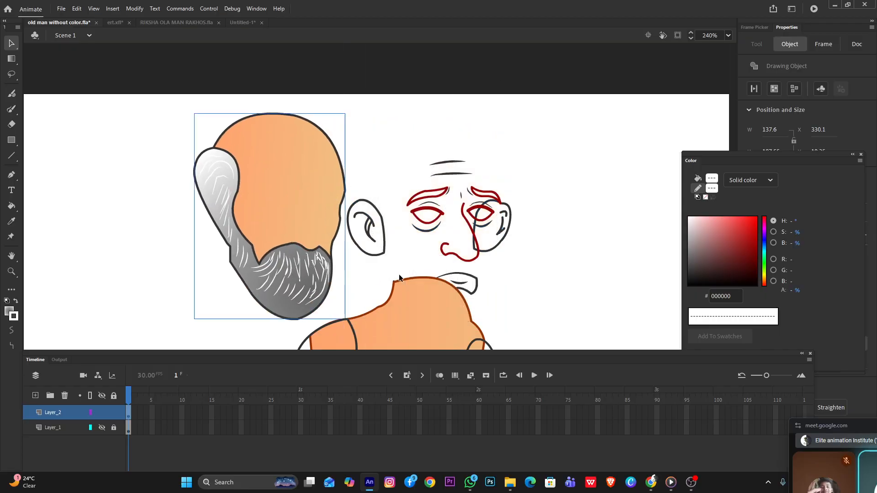
Try deleting the mouth outline, and undo the deletion together with the head's move and its last send to back
click(477, 283)
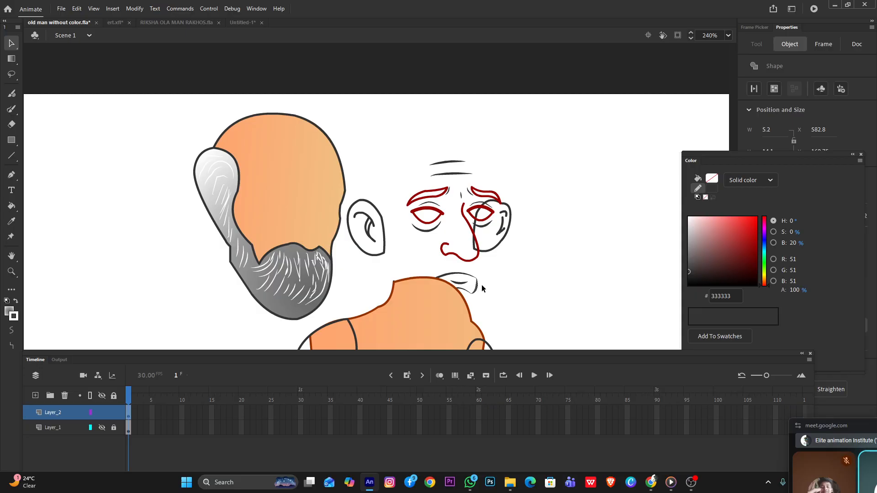
double_click(475, 277)
scroll(469, 281, up, 5)
shift+click(460, 291)
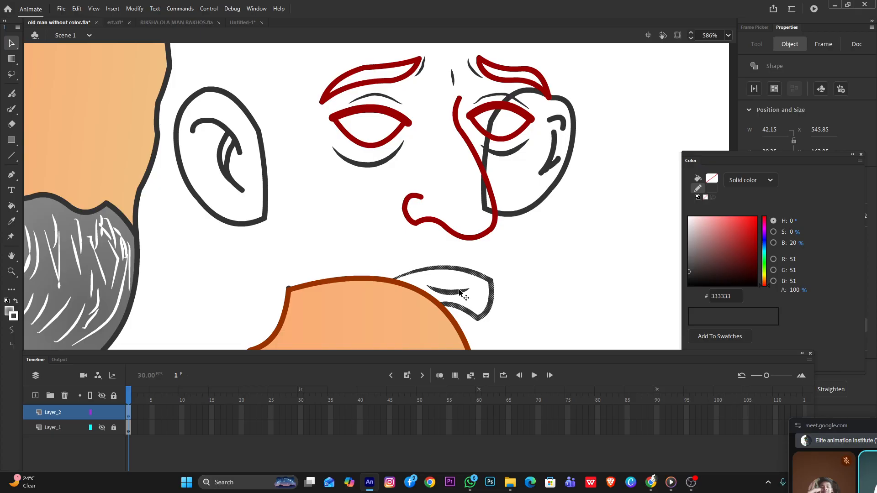
key(Delete)
scroll(391, 275, down, 3)
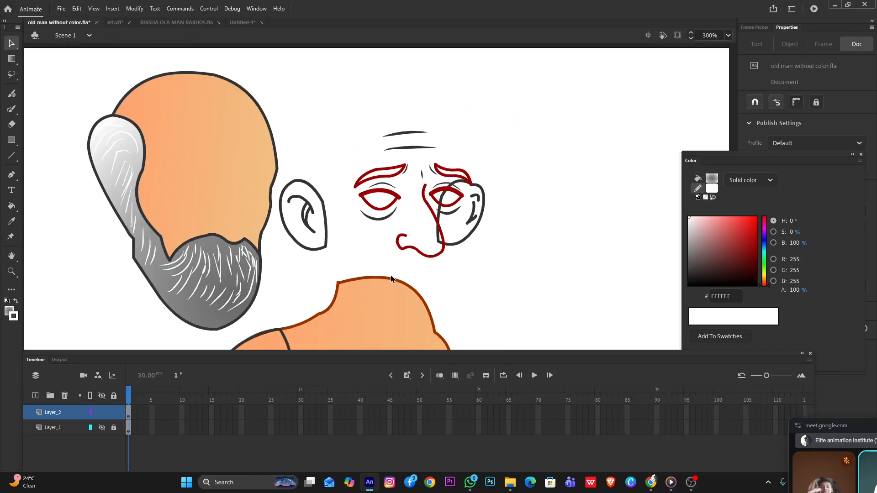
key(ctrl+z)
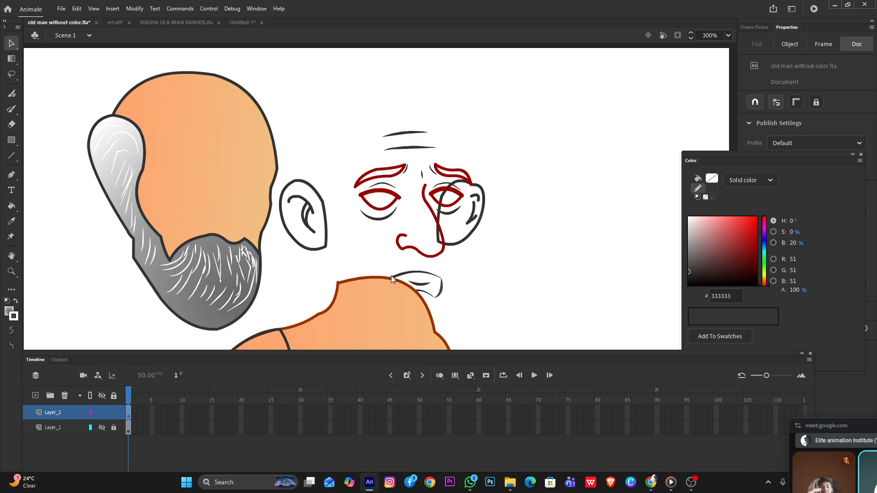
key(ctrl+z)
Select the mouth outline lying over the beard
double_click(393, 277)
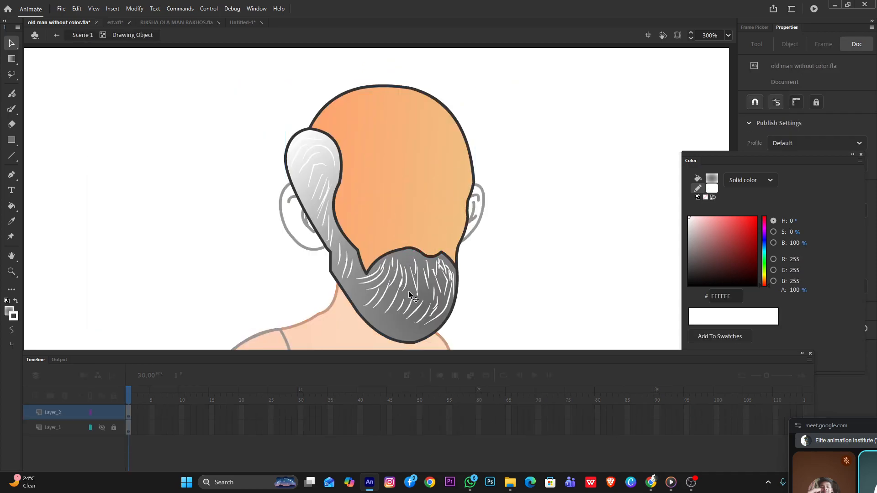
click(408, 291)
double_click(511, 264)
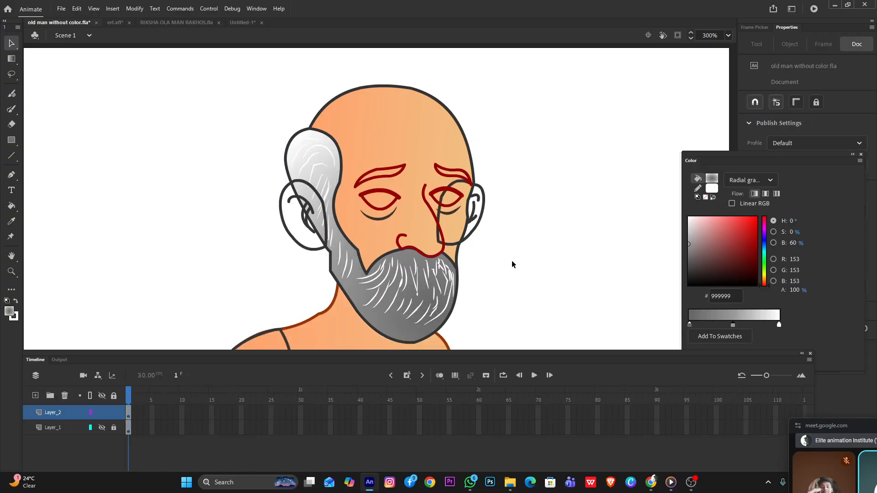
click(431, 273)
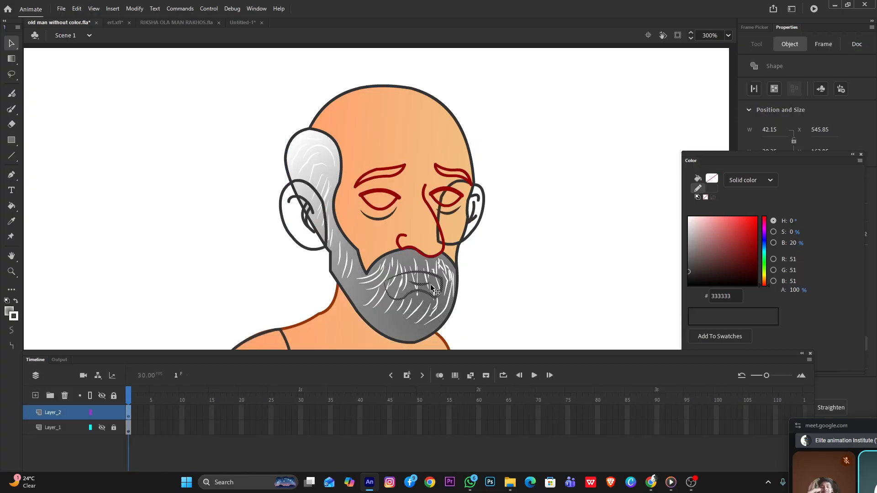
scroll(431, 287, up, 3)
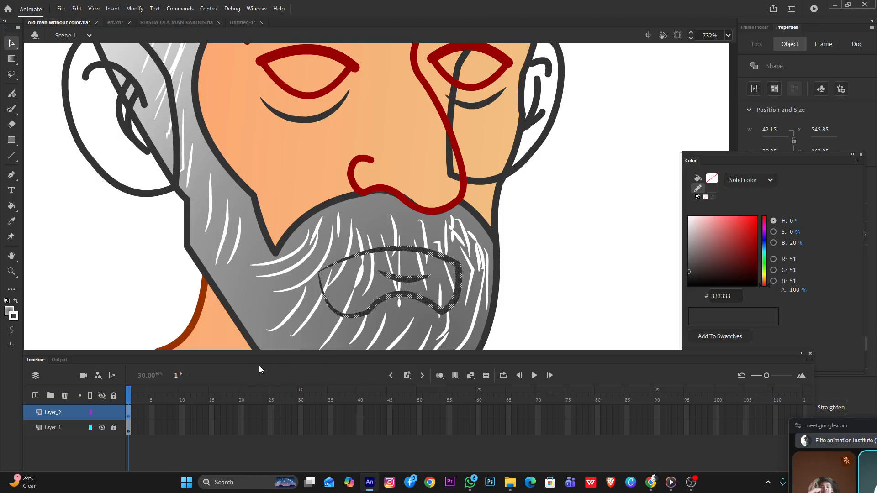
Switch to File Explorer, look through the Downloads folder, and return to Animate
mouse_move(509, 481)
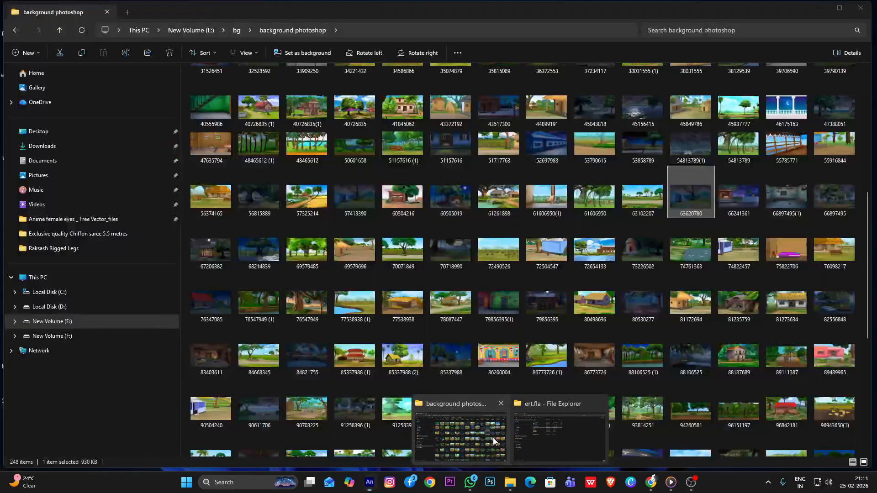
click(493, 441)
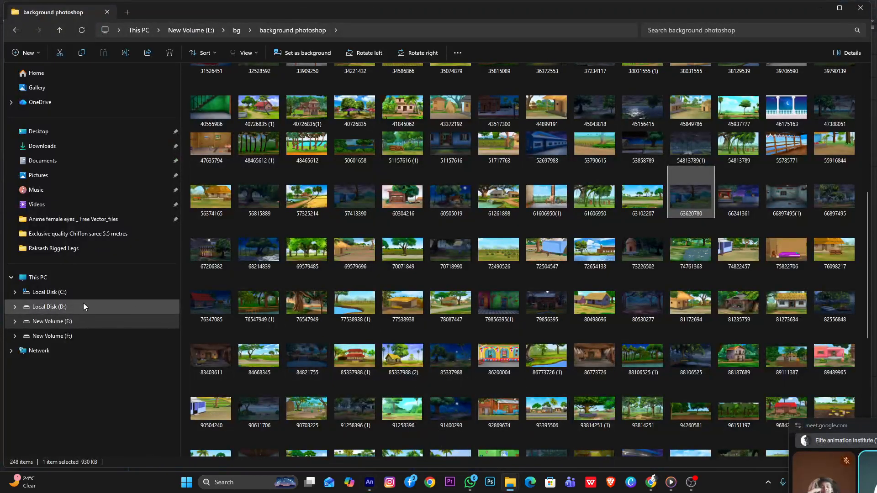
click(60, 147)
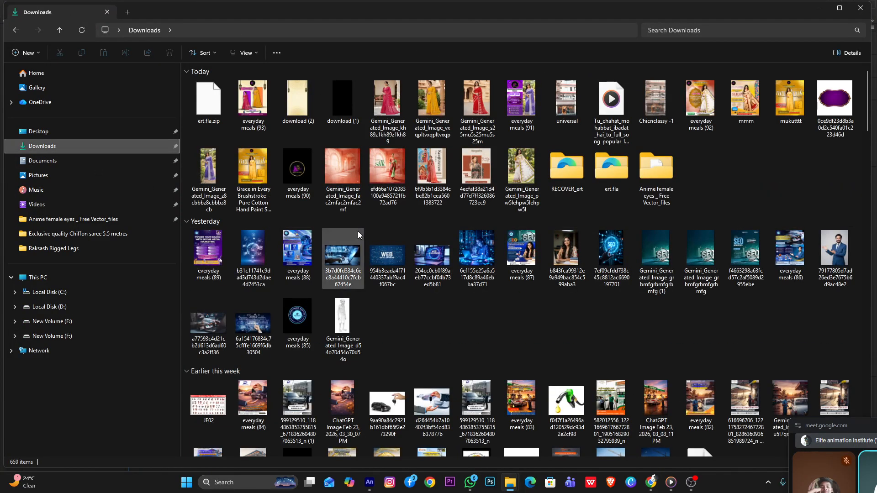
scroll(439, 309, down, 3)
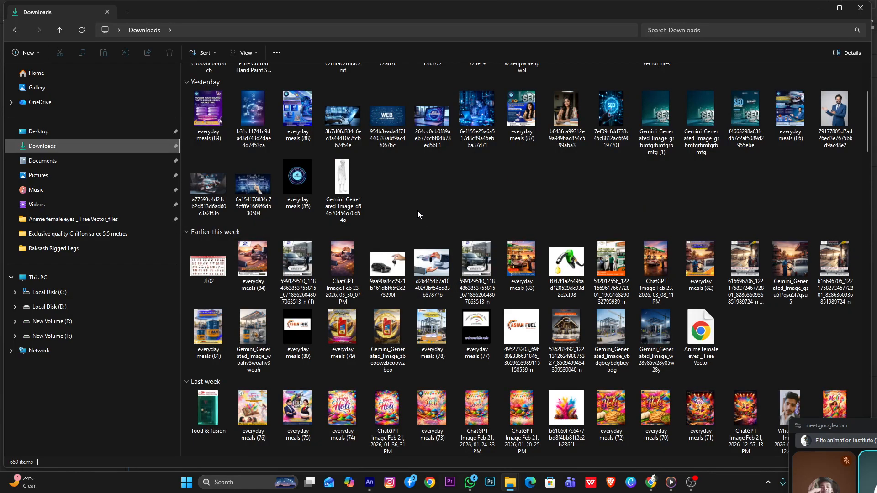
scroll(418, 211, up, 3)
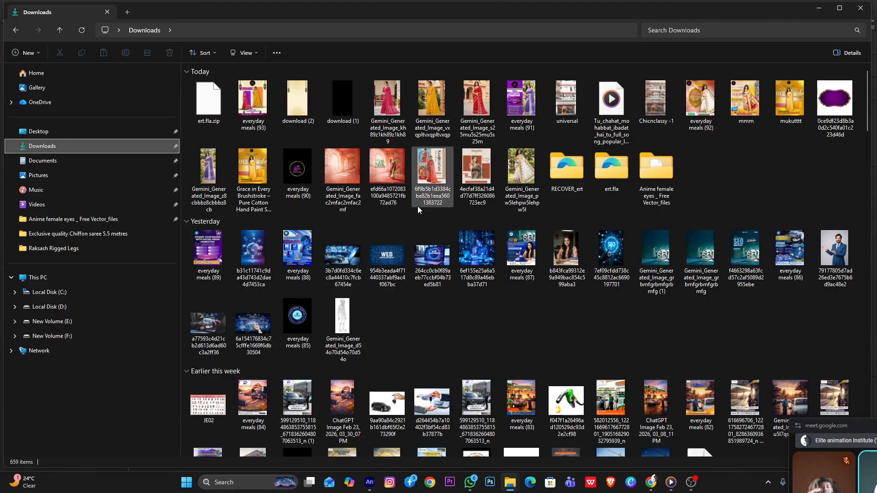
scroll(447, 279, down, 15)
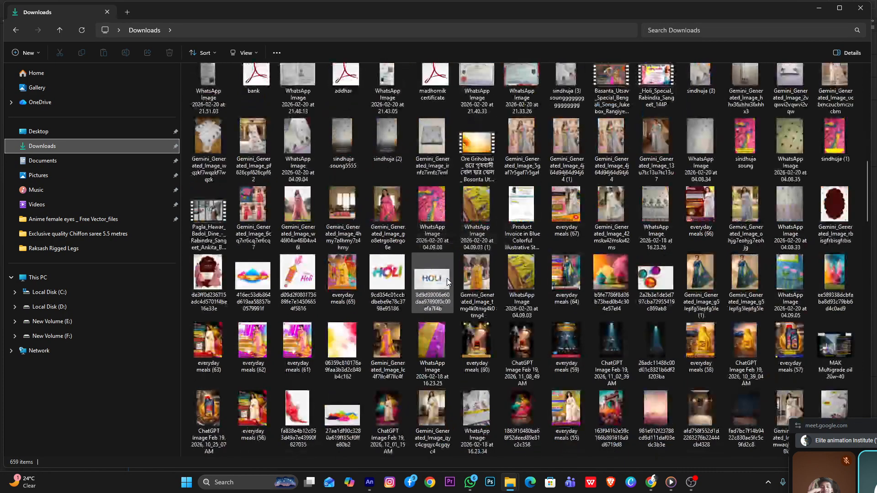
click(828, 9)
Move the mouth outline off the beard onto the blank canvas beside the face
key(Delete)
key(ctrl+z)
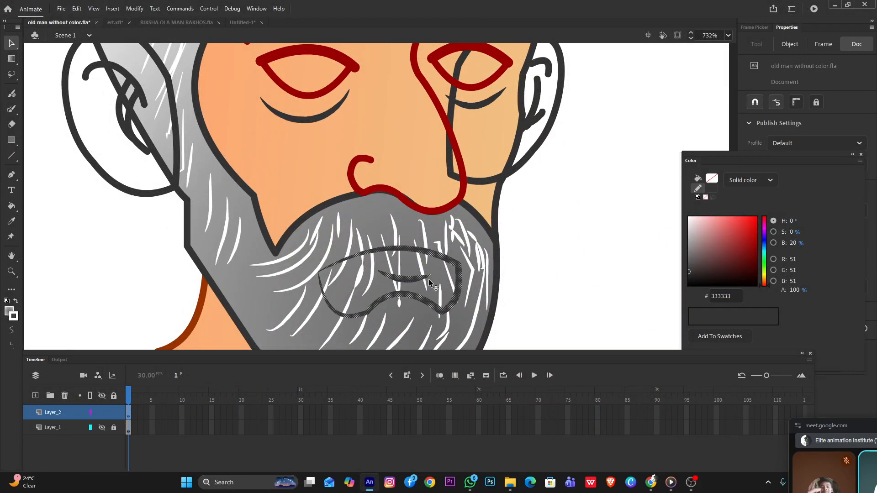
drag(432, 280, 620, 246)
scroll(552, 274, down, 3)
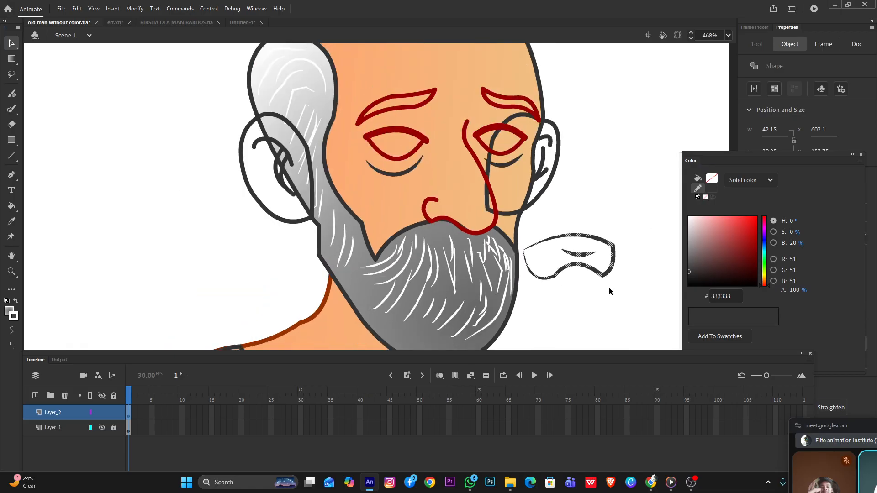
click(614, 288)
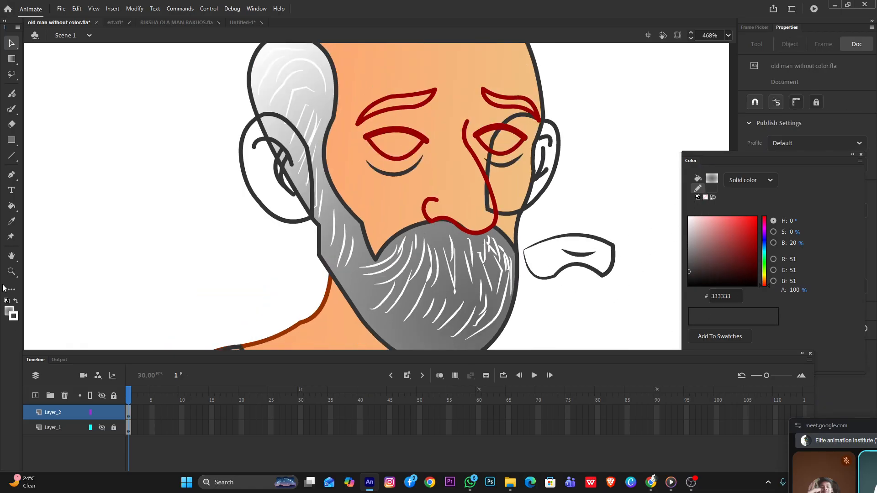
Set the fill colour to solid orange FF6600
click(7, 311)
click(176, 331)
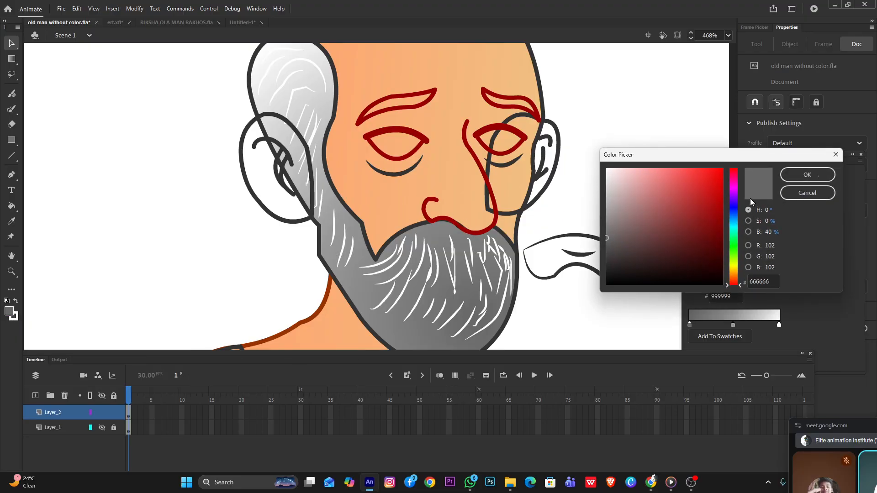
drag(735, 271, 735, 277)
click(722, 168)
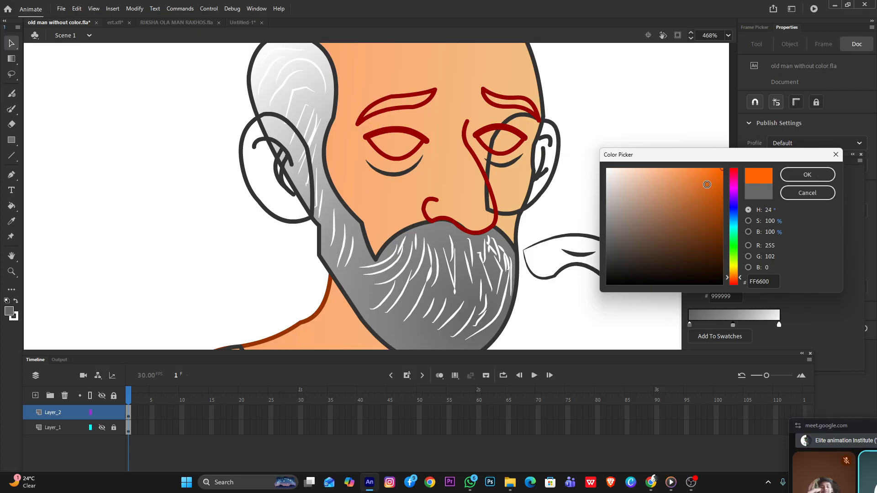
click(822, 178)
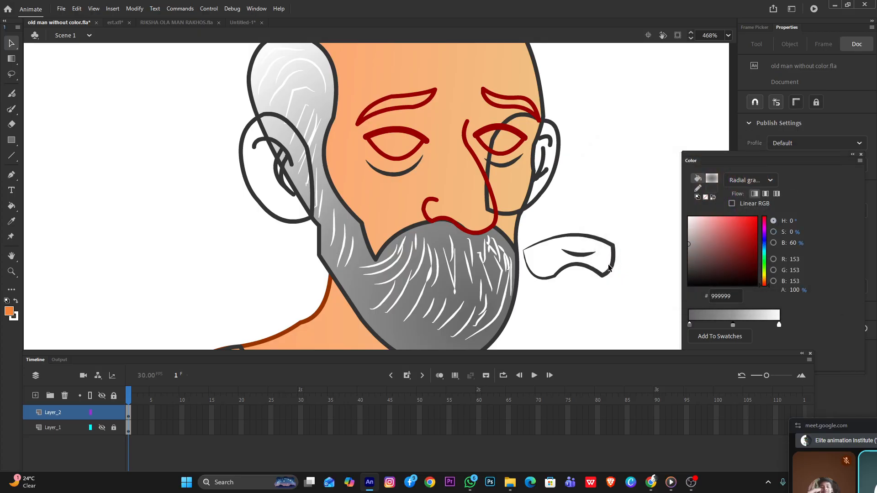
Switch the fill type to a linear gradient
click(746, 181)
click(749, 237)
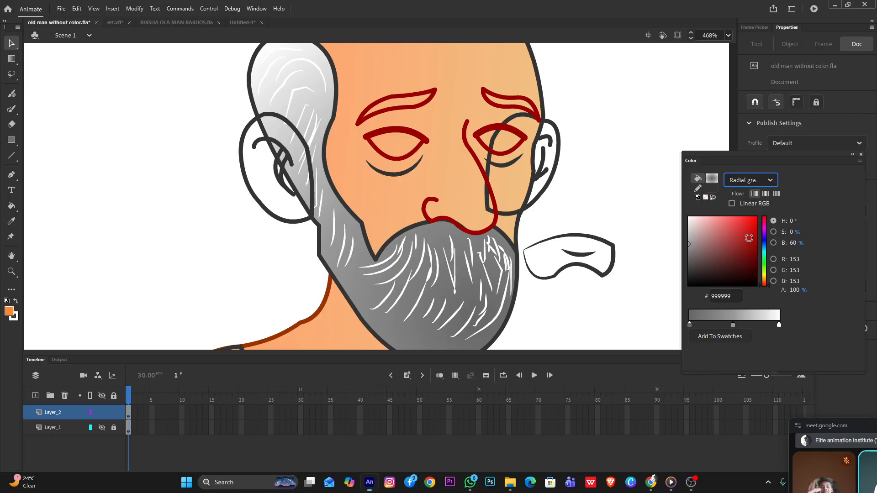
click(763, 185)
click(753, 224)
click(7, 313)
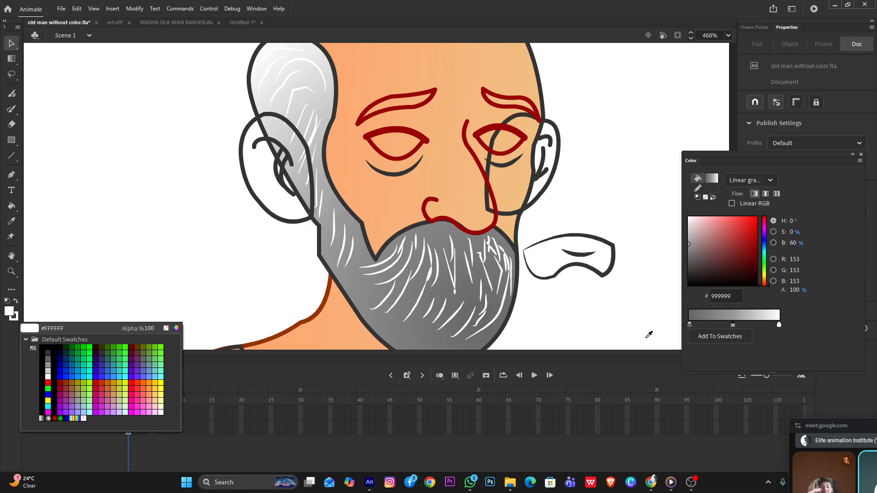
Set the first colour stop of the linear gradient to orange FFA800
click(690, 326)
click(689, 325)
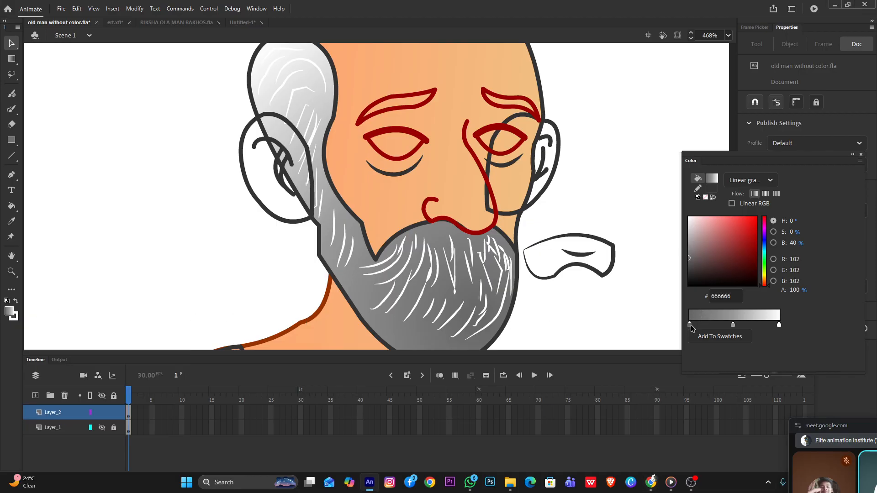
double_click(689, 326)
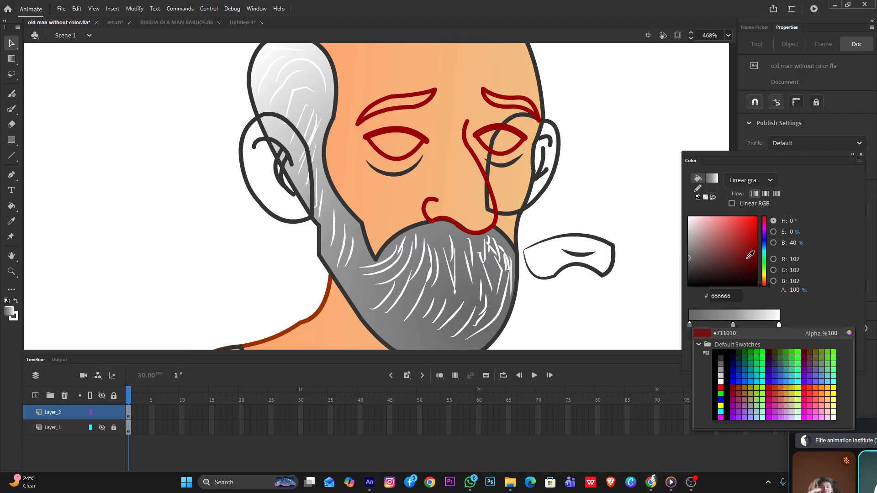
click(849, 334)
click(732, 268)
drag(732, 268, 732, 272)
drag(704, 197, 722, 160)
click(799, 172)
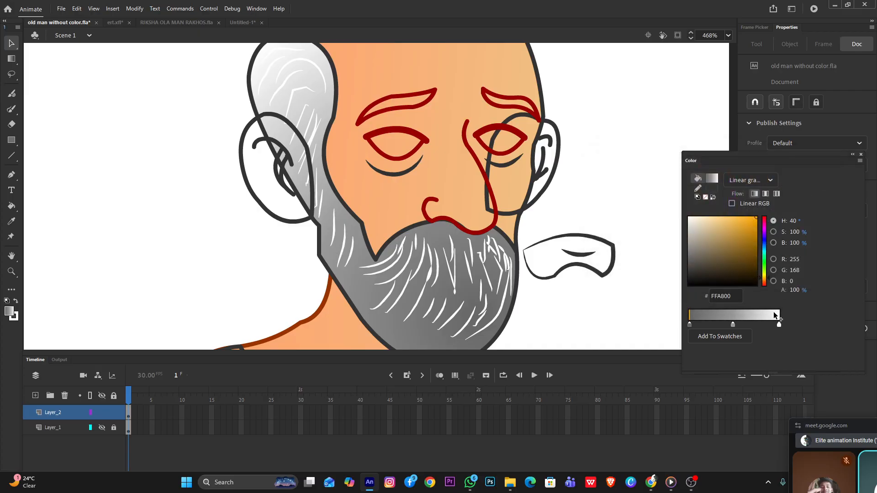
Remove the gray stops from the gradient and place the orange stop just past its middle, leaving white at the end
drag(733, 325, 733, 373)
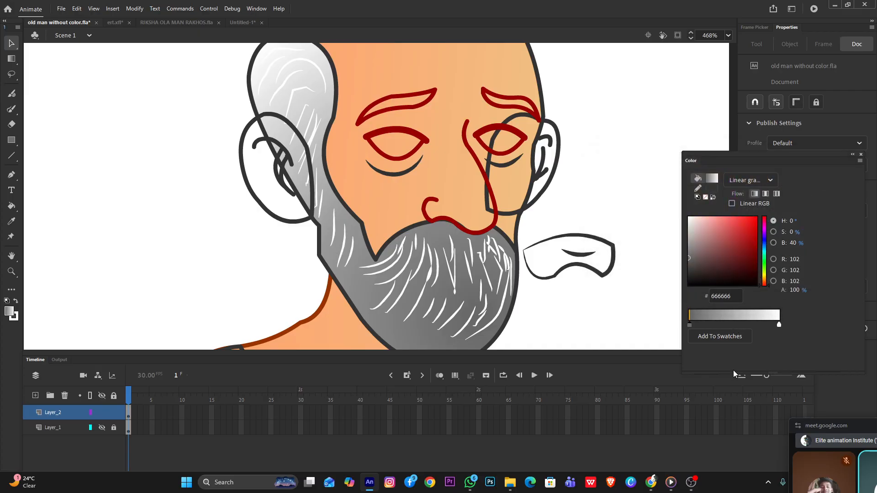
click(755, 325)
drag(755, 325, 743, 325)
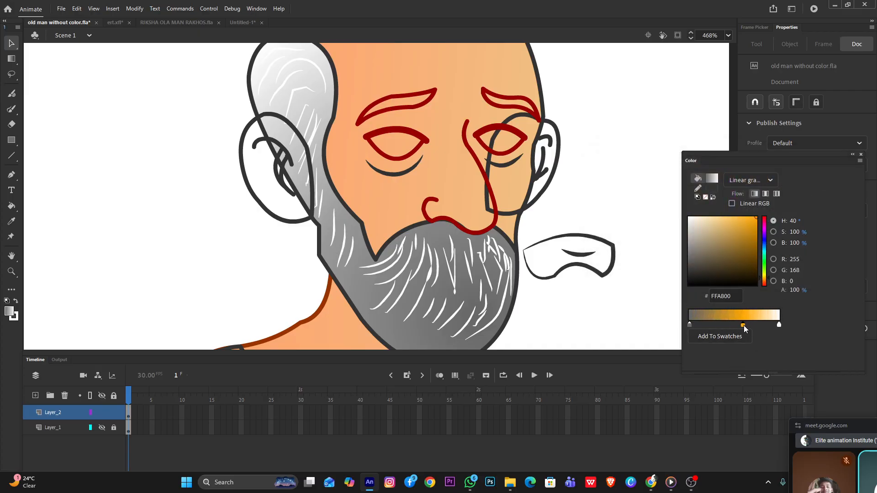
drag(689, 325, 693, 372)
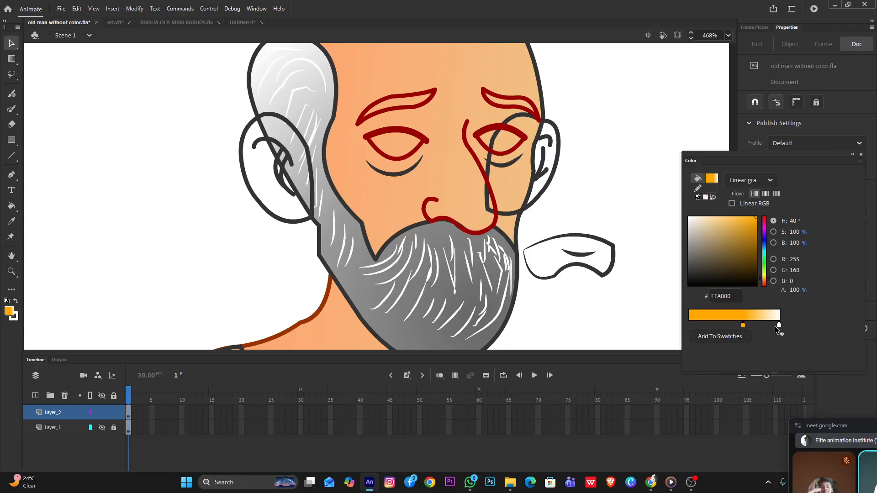
Fill the mouth shape with the linear gradient, changing its orange stop to red FF0000
key(k)
click(596, 261)
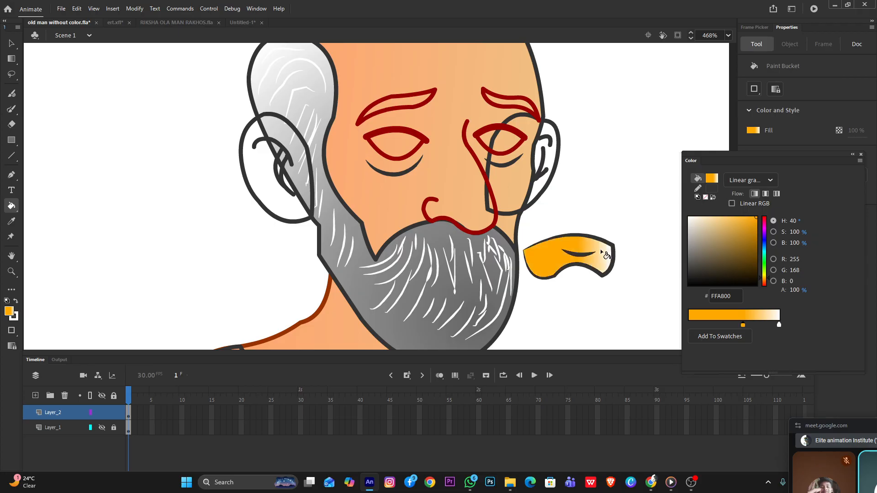
double_click(742, 326)
click(690, 389)
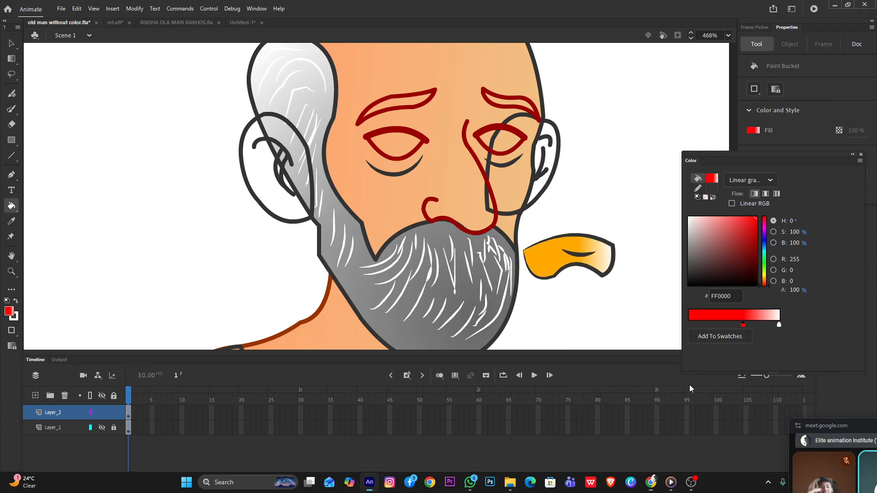
click(557, 260)
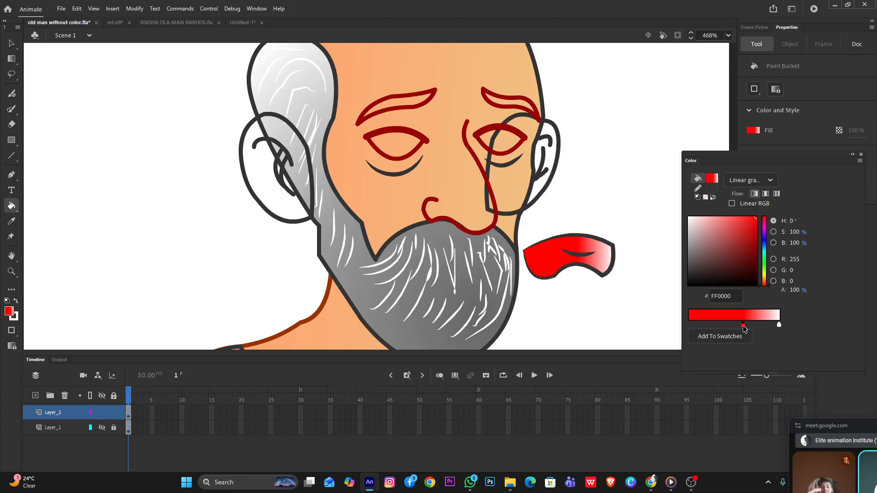
mouse_move(743, 325)
mouse_down()
mouse_move(716, 325)
mouse_move(744, 325)
mouse_move(734, 325)
mouse_up()
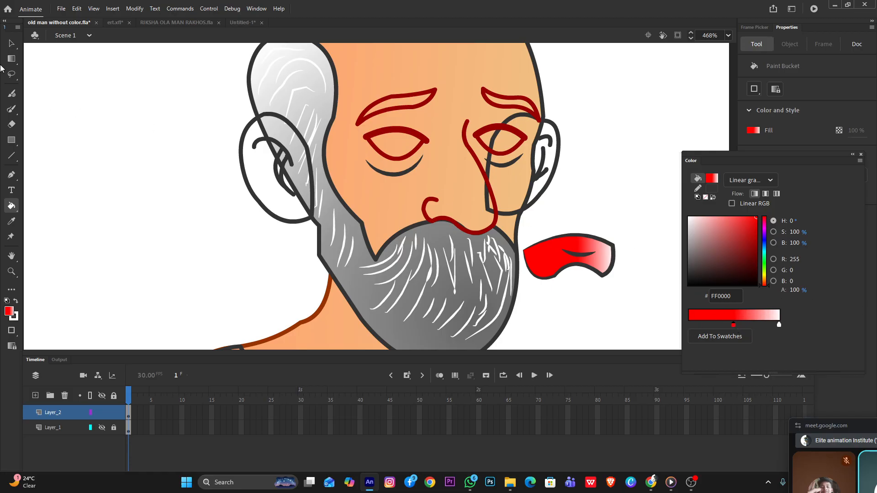
Recolor the outer outline of the mouth shape to orange FF6500
click(12, 45)
double_click(605, 274)
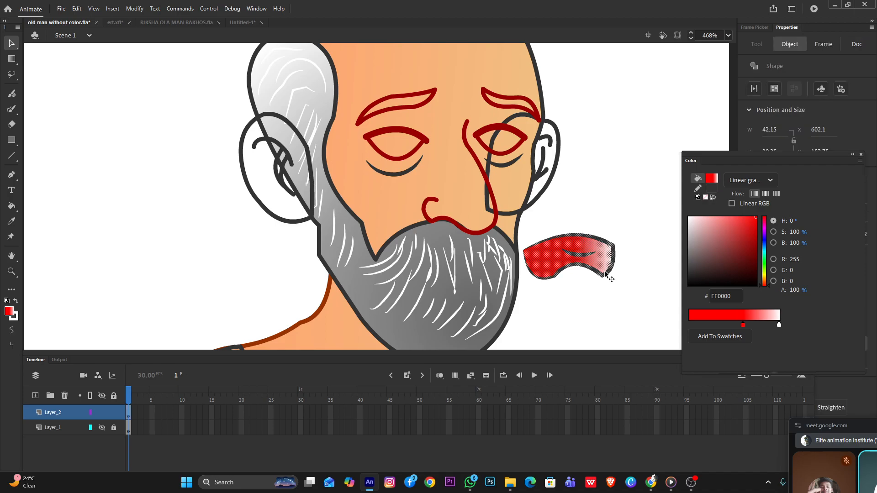
click(615, 276)
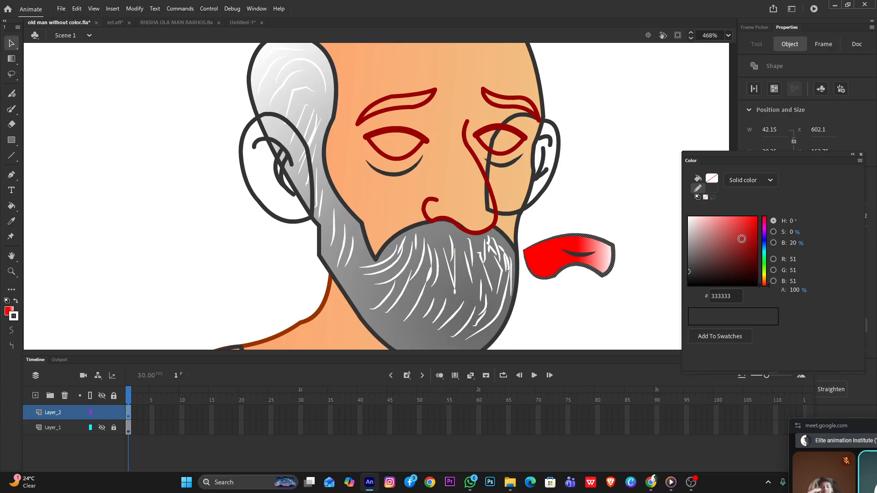
drag(764, 283, 764, 280)
drag(741, 241, 765, 210)
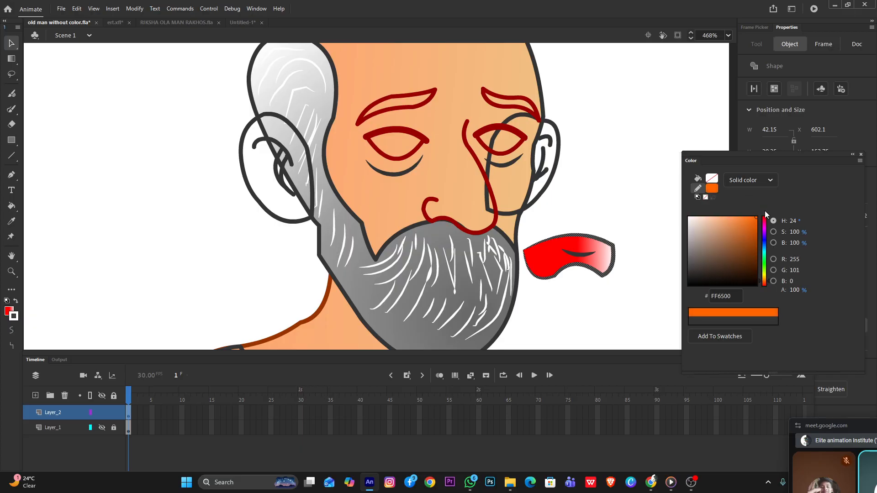
click(641, 271)
Move the colored mouth back onto the beard below the nose and convert it to a drawing object
click(604, 264)
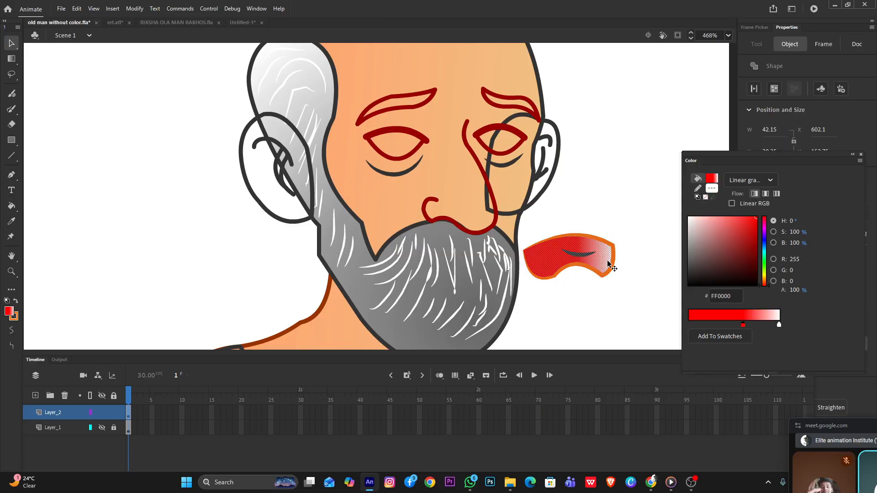
mouse_move(604, 269)
mouse_down()
mouse_move(566, 288)
mouse_move(604, 297)
mouse_move(477, 296)
mouse_up()
click(770, 90)
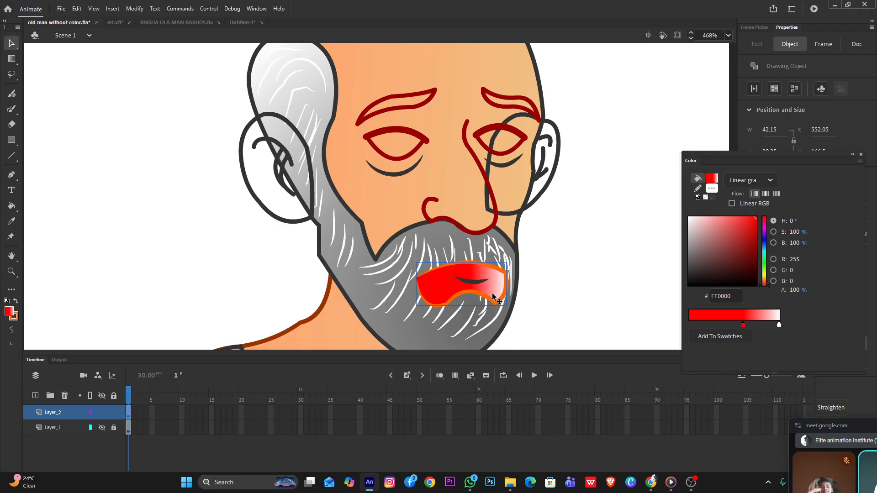
Delete the whole colored mouth from the beard, including its outline and the dark lip line, and return to the main scene
double_click(435, 291)
click(436, 288)
click(562, 279)
scroll(467, 277, down, 4)
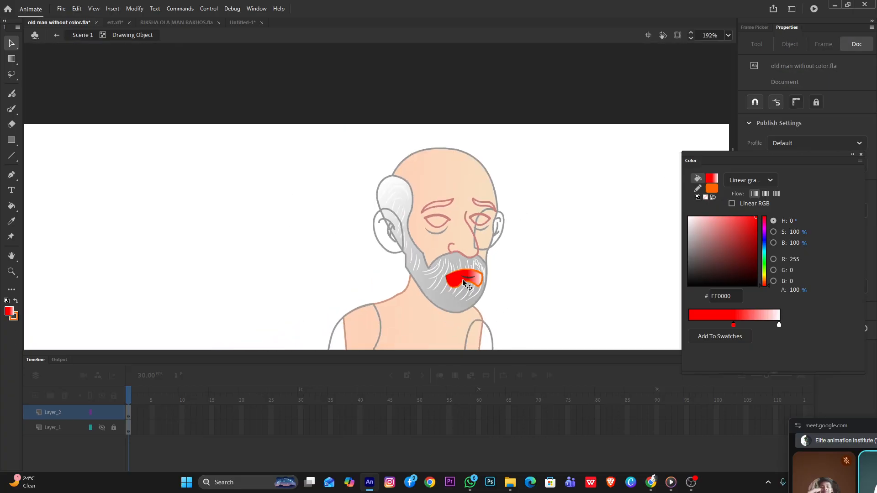
scroll(465, 279, up, 5)
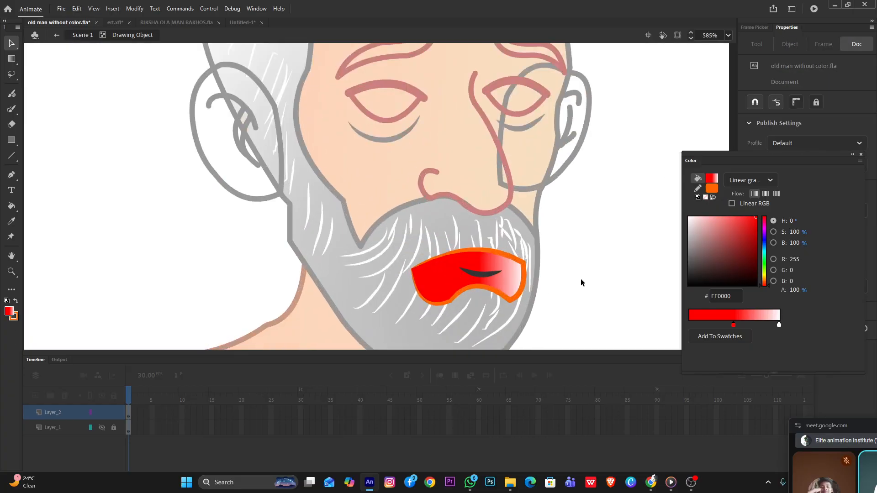
click(490, 290)
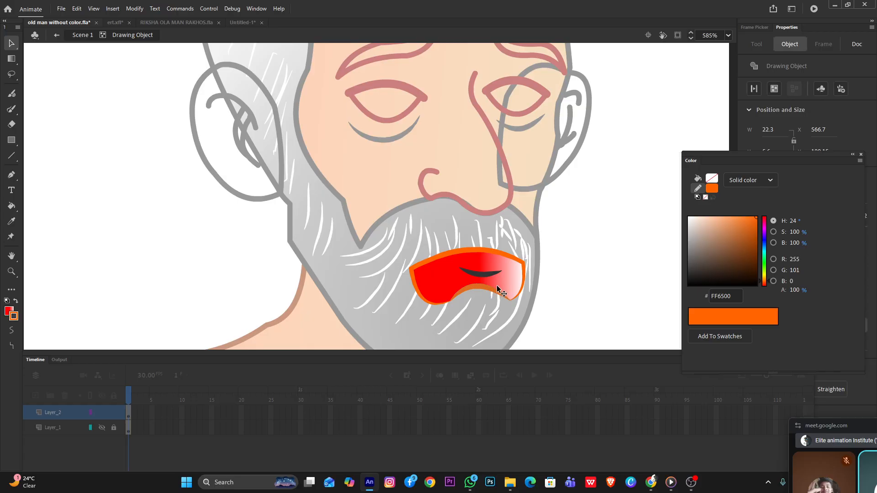
click(498, 287)
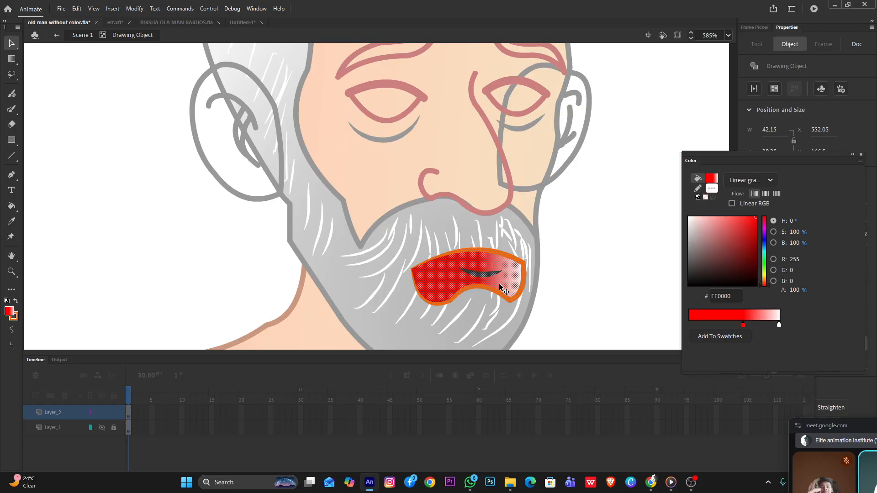
key(Delete)
double_click(575, 270)
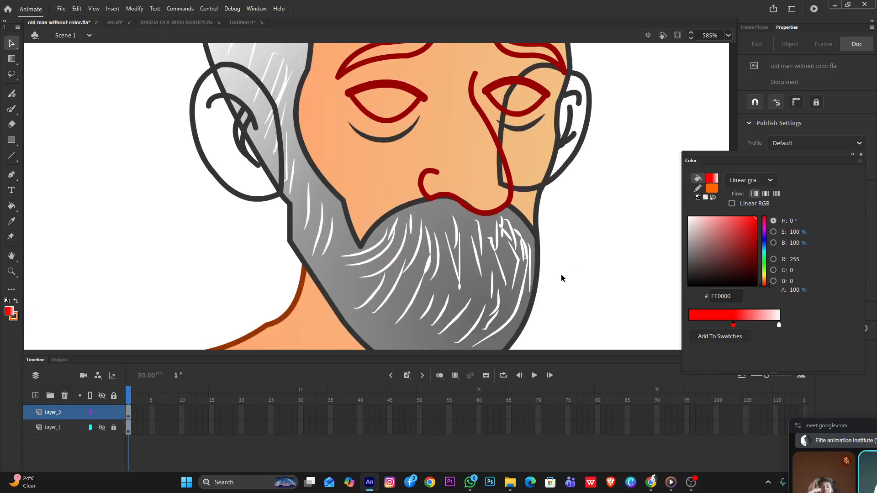
Paint a short curved orange trial stroke beside the beard and set the stroke color to brown 663300
key(b)
drag(560, 280, 650, 272)
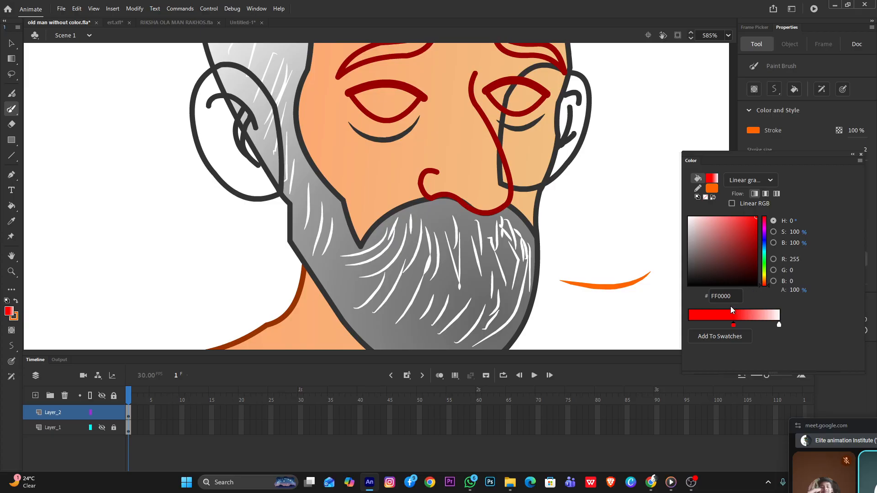
click(714, 191)
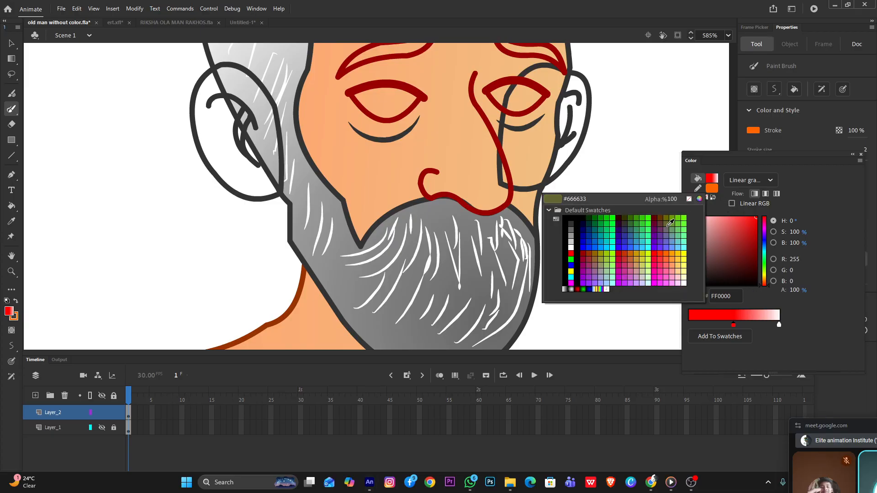
click(614, 248)
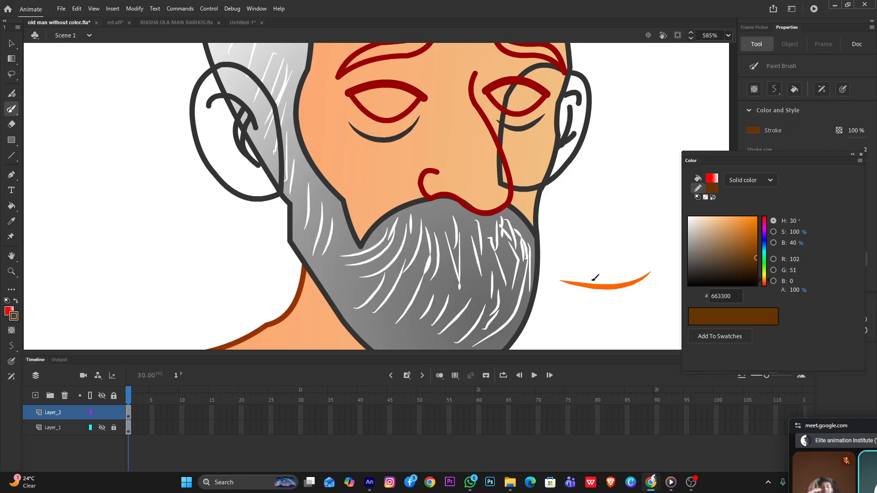
mouse_move(566, 238)
mouse_down()
mouse_move(590, 246)
mouse_move(632, 238)
mouse_move(648, 224)
mouse_up()
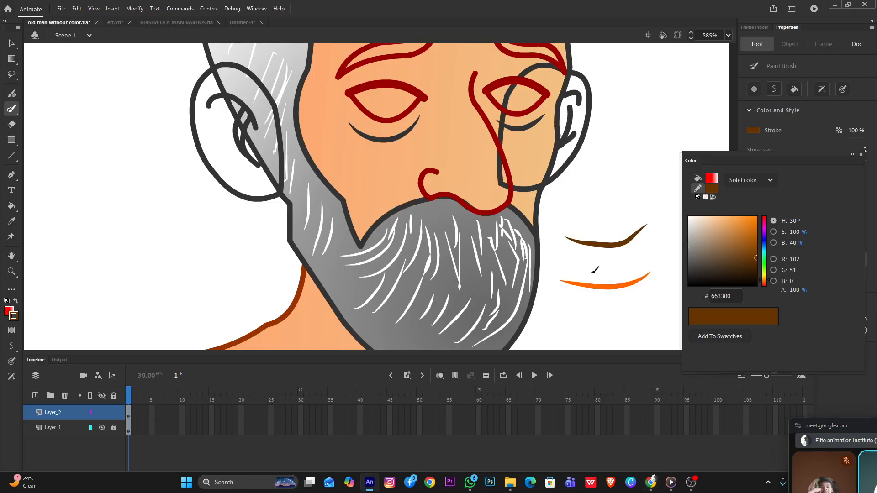
click(12, 43)
click(602, 244)
key(Delete)
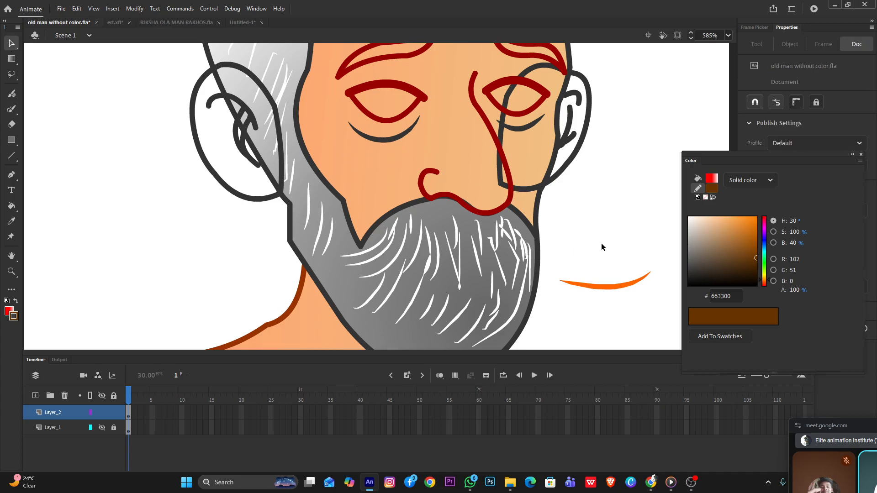
Draw a brown straight line beside the beard, move it onto the beard below the nose and bend it into a smiling mouth
key(n)
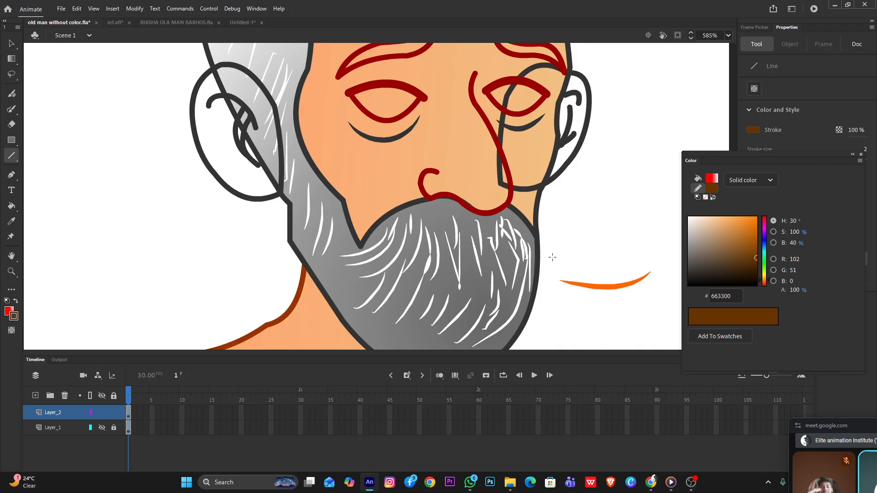
drag(560, 230, 659, 224)
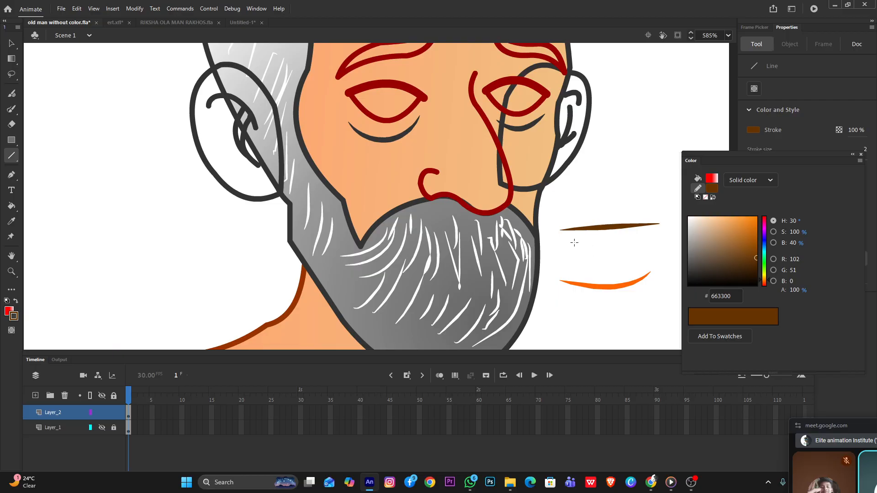
key(v)
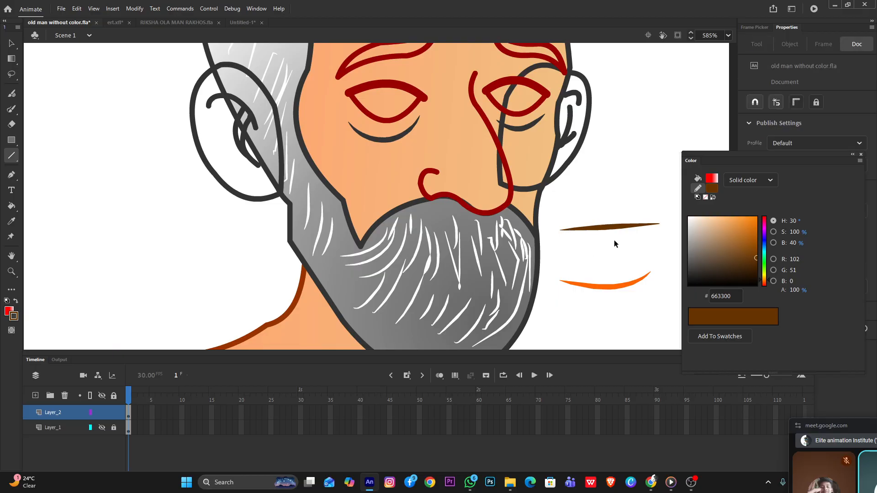
mouse_move(612, 227)
mouse_down()
mouse_move(612, 249)
mouse_move(480, 268)
mouse_move(538, 251)
mouse_move(607, 248)
mouse_move(462, 293)
mouse_up()
click(614, 246)
mouse_move(595, 247)
mouse_down()
mouse_move(538, 274)
mouse_move(595, 260)
mouse_move(478, 275)
mouse_up()
click(609, 246)
scroll(493, 259, down, 3)
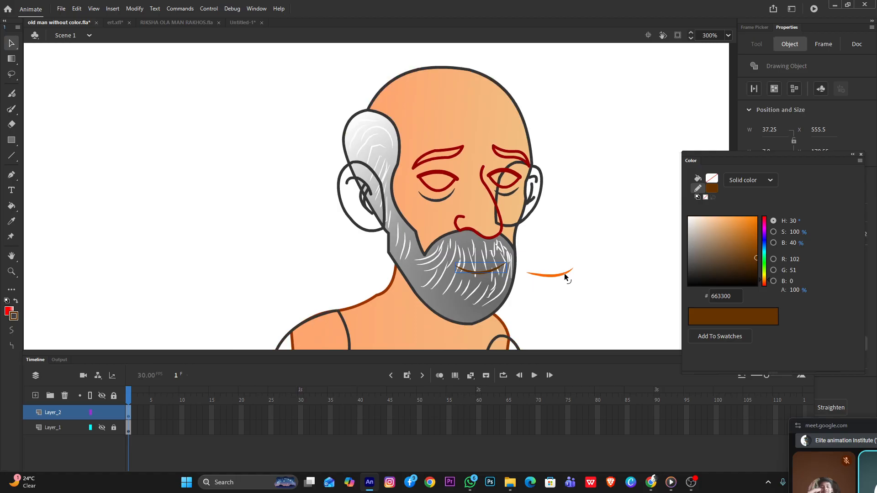
Delete the leftover orange trial stroke beside the face and check the new brown mouth on the beard
click(565, 274)
key(Delete)
click(553, 275)
key(Delete)
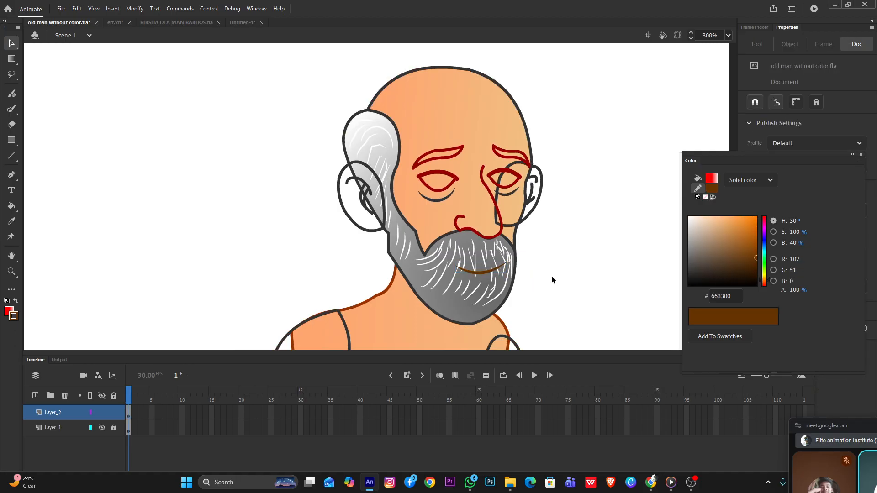
scroll(480, 273, up, 3)
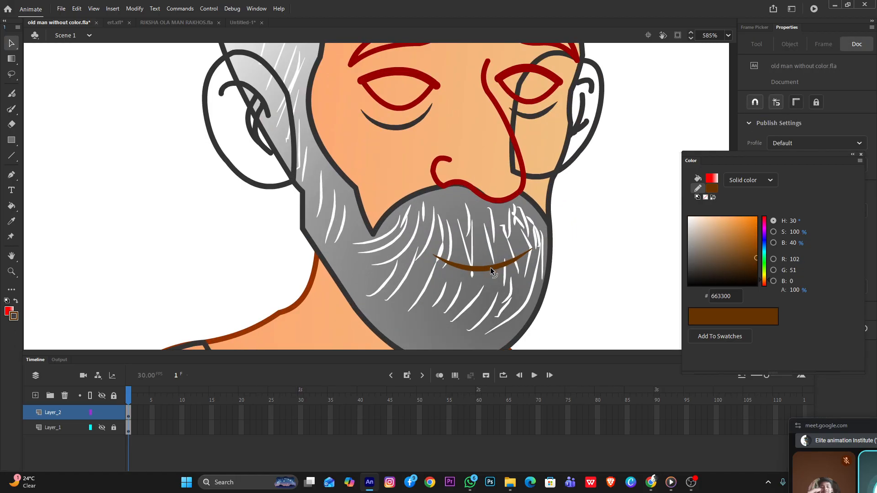
click(489, 267)
click(624, 204)
Select the ear on the far side of the face, beside the nose, and send it to the back behind the head
scroll(460, 204, down, 7)
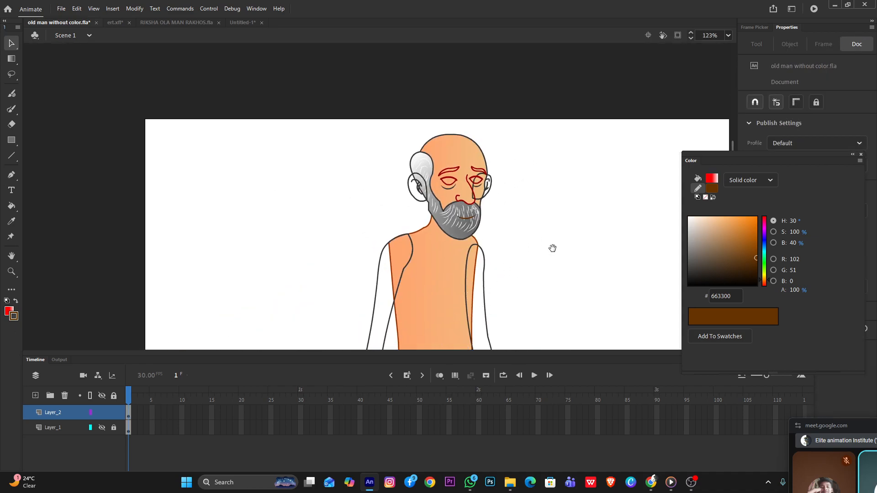
drag(552, 247, 517, 180)
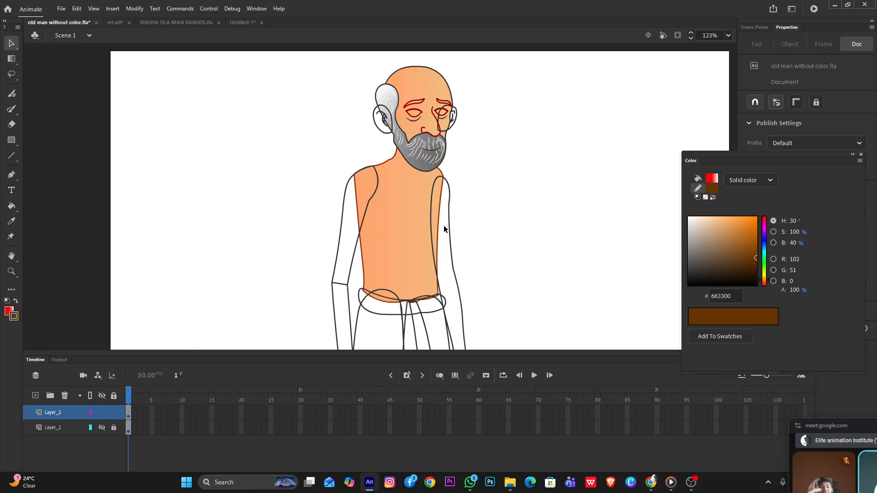
scroll(425, 124, up, 4)
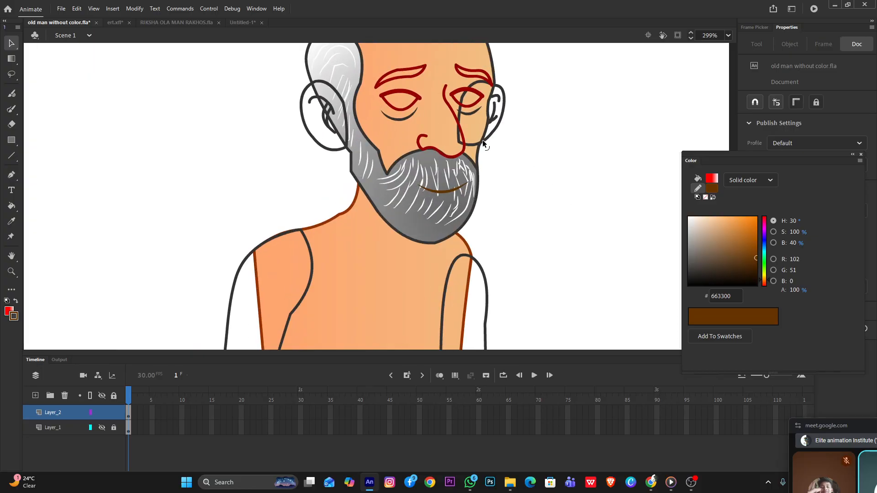
click(482, 140)
right_click(489, 131)
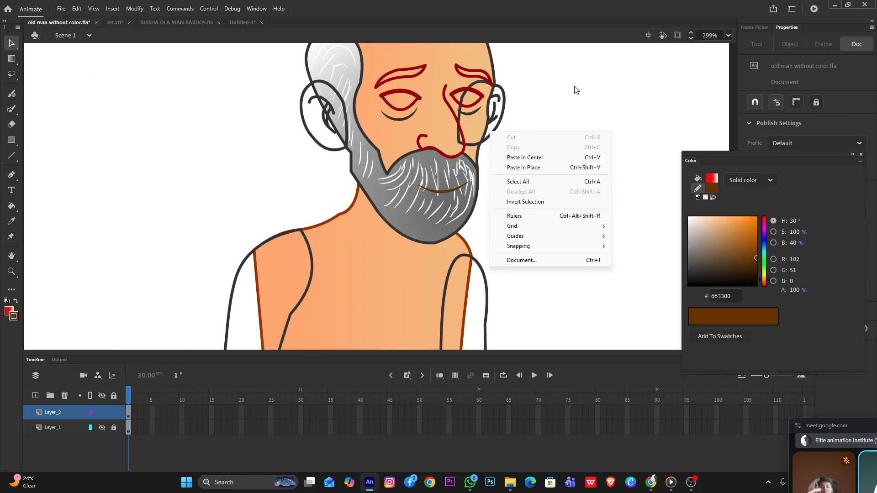
click(506, 115)
click(505, 114)
right_click(505, 109)
mouse_move(550, 271)
click(711, 303)
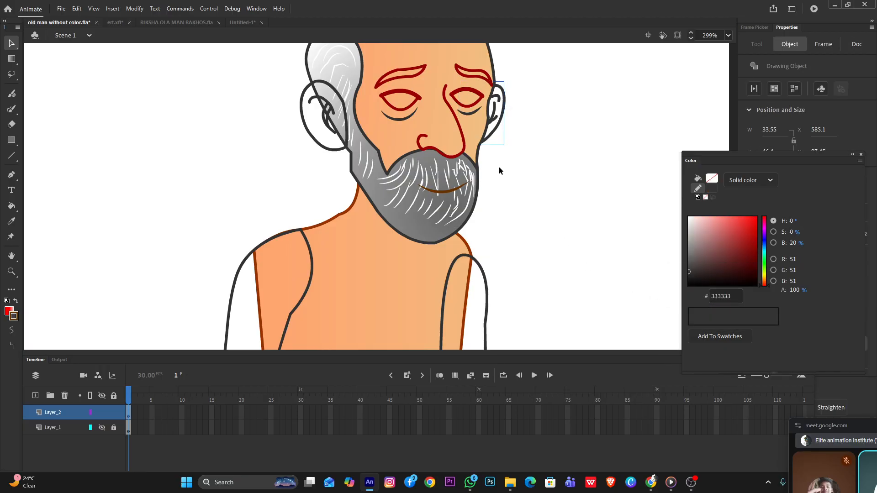
Open the far ear for editing and set the stroke to a linear gradient with a brown 663300 stop at its start
drag(535, 140, 538, 203)
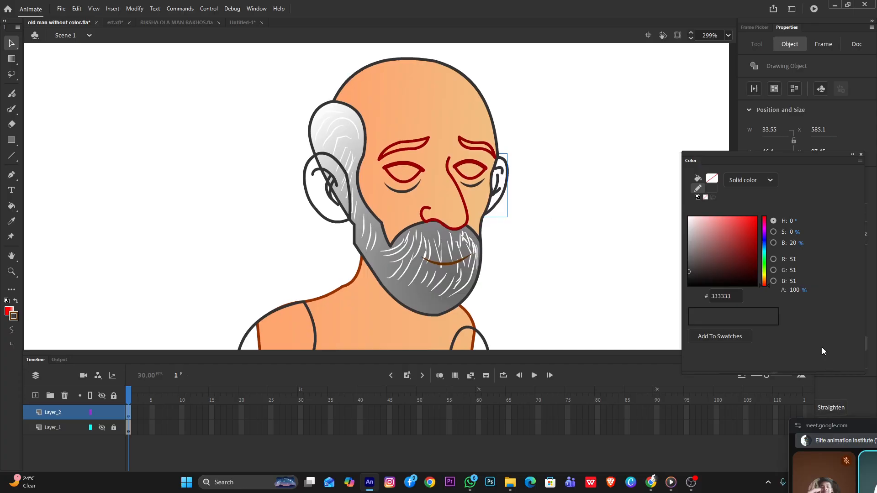
double_click(496, 192)
click(561, 205)
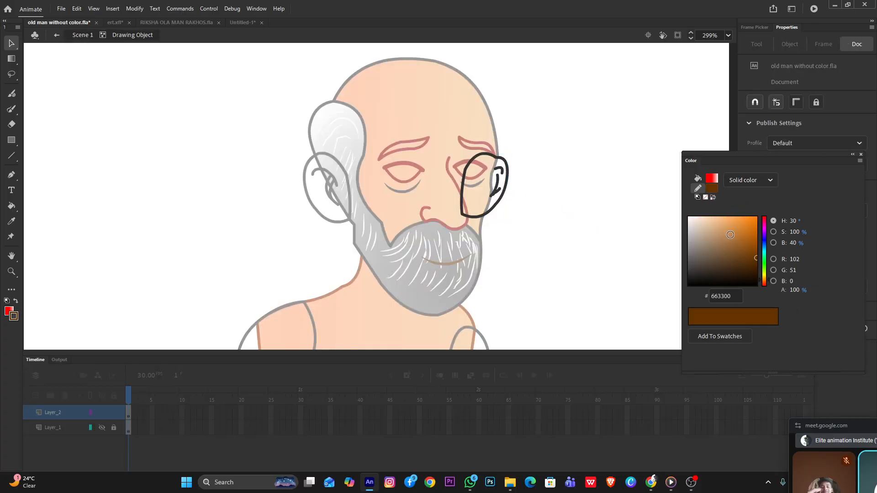
click(748, 184)
click(753, 224)
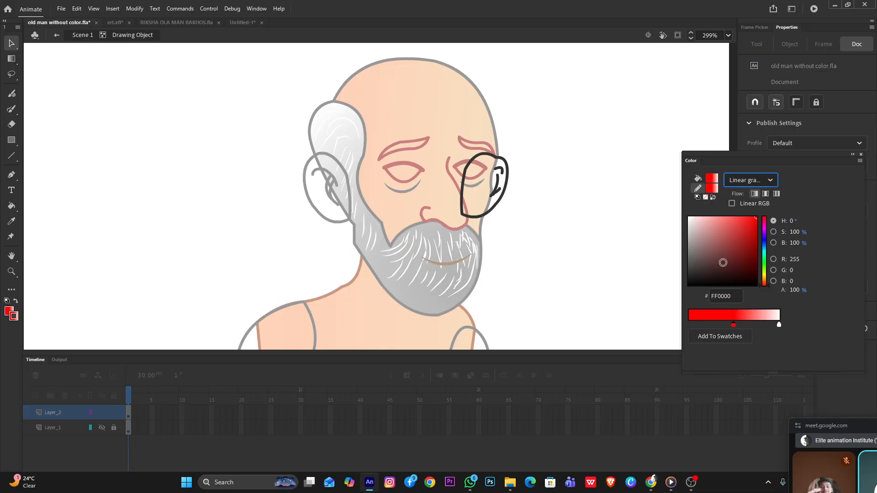
drag(734, 327, 671, 329)
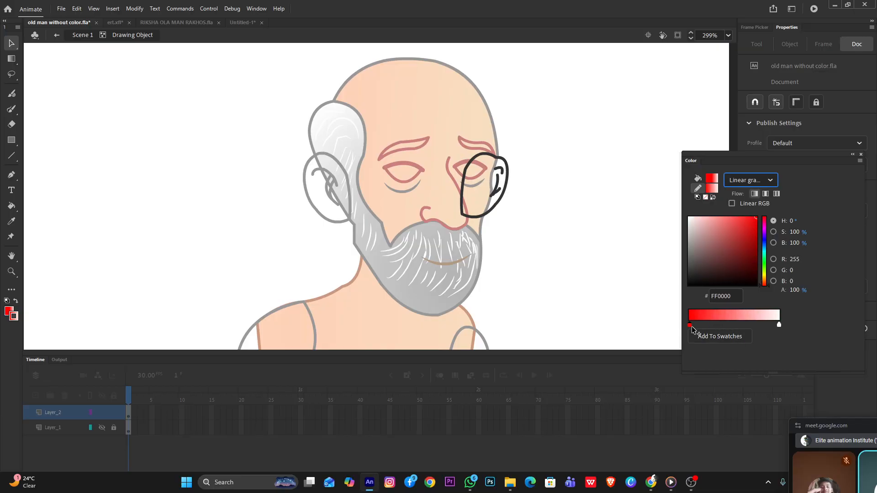
click(690, 326)
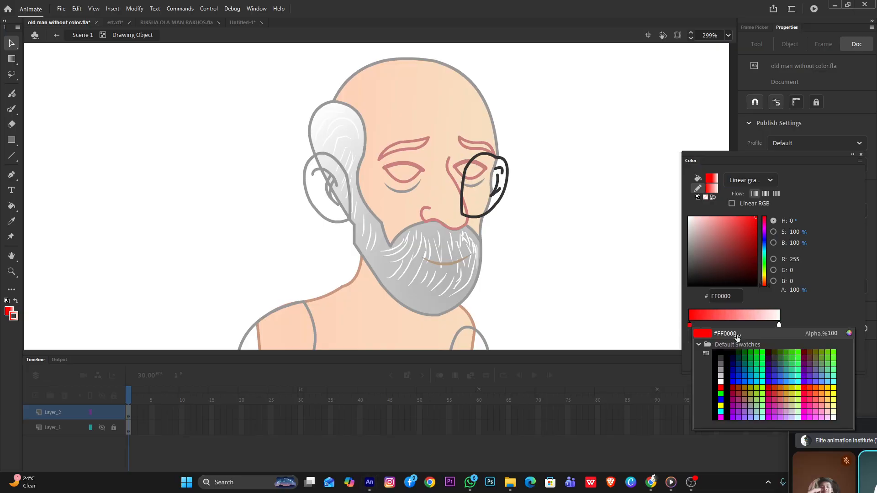
click(809, 352)
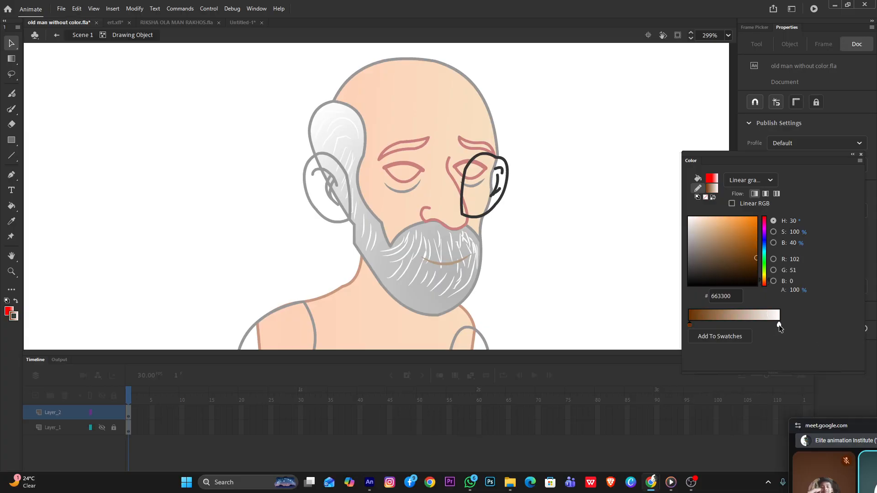
Add an orange FF7D00 stop to the middle of the stroke gradient and change its start stop to EE973F
click(779, 325)
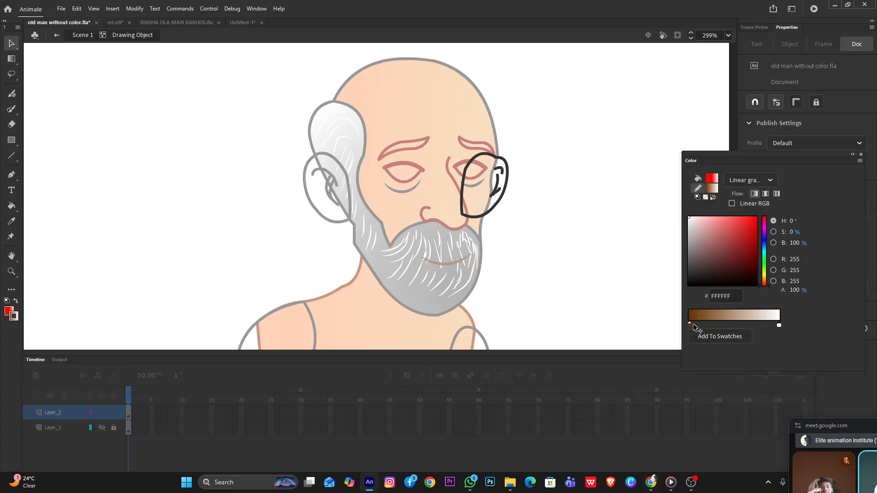
click(732, 321)
click(756, 215)
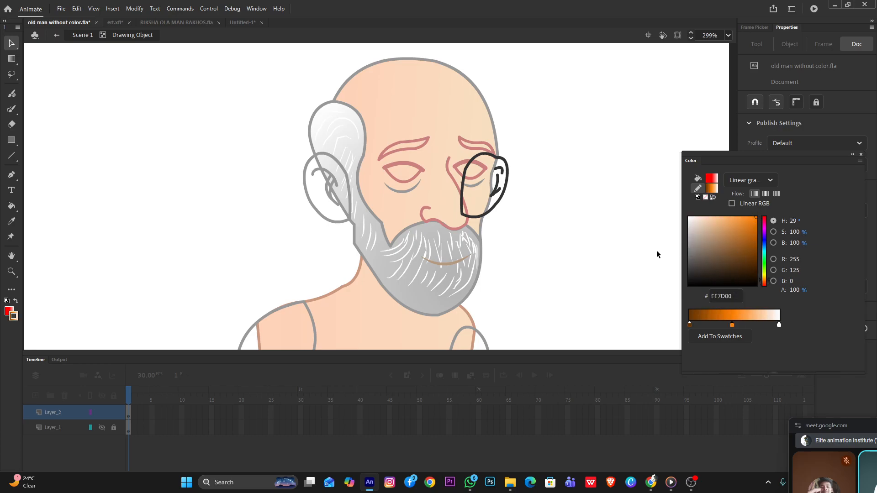
double_click(689, 324)
click(850, 333)
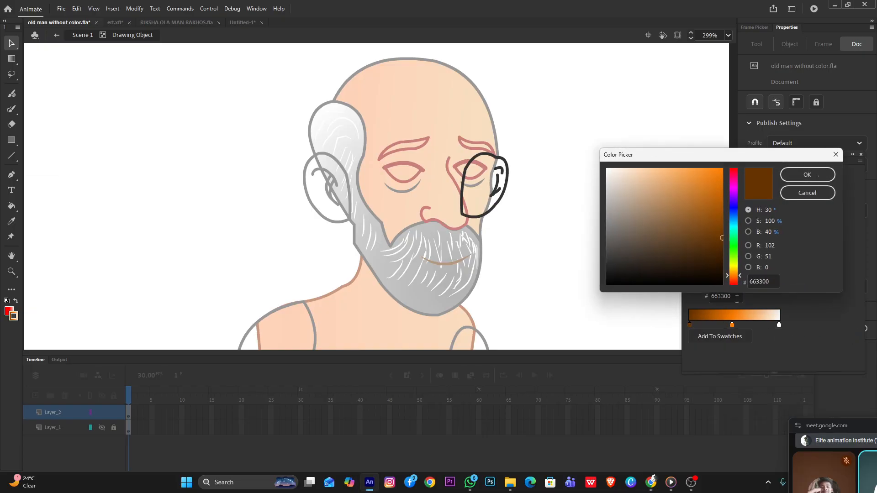
click(691, 176)
click(808, 175)
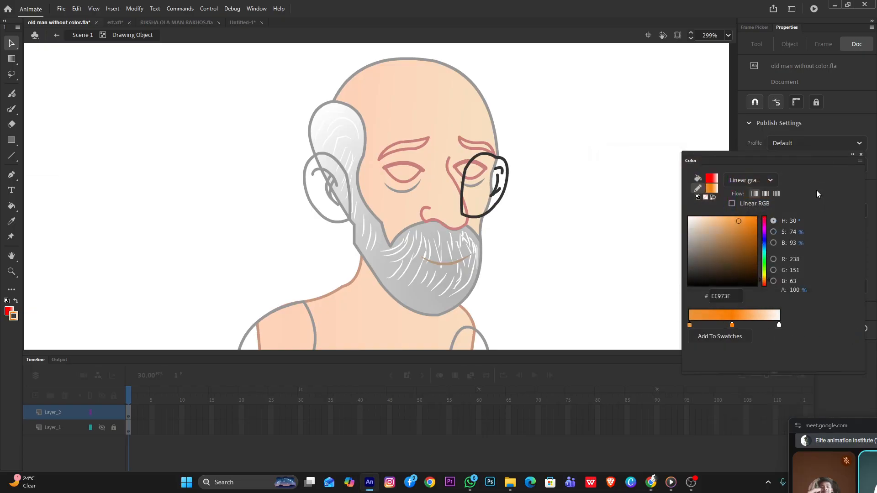
Reduce the stroke gradient to orange FF7D00 at the start and white at the end, and add a FFBF83 stop in the middle
drag(731, 325, 730, 352)
click(689, 325)
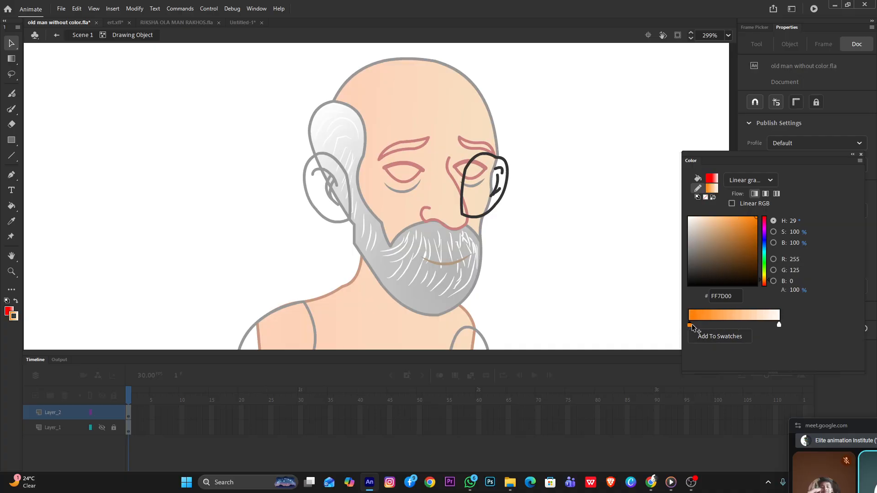
click(736, 325)
click(736, 327)
key(k)
click(484, 190)
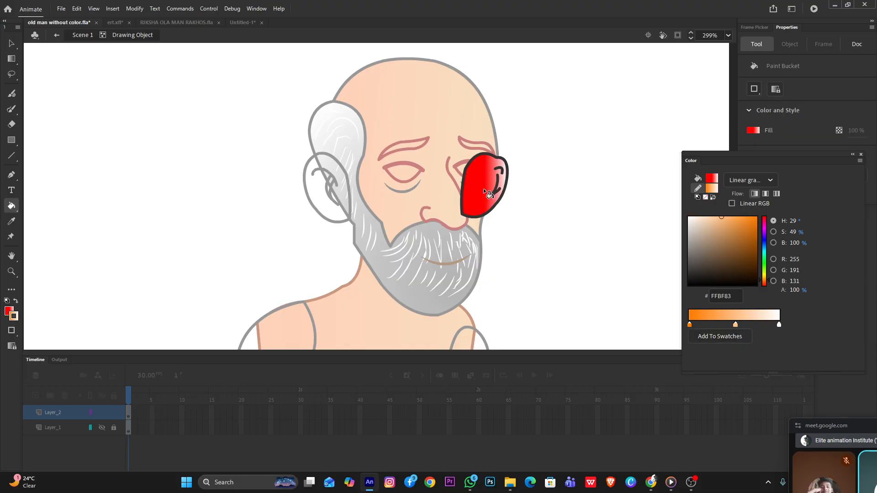
key(ctrl+z)
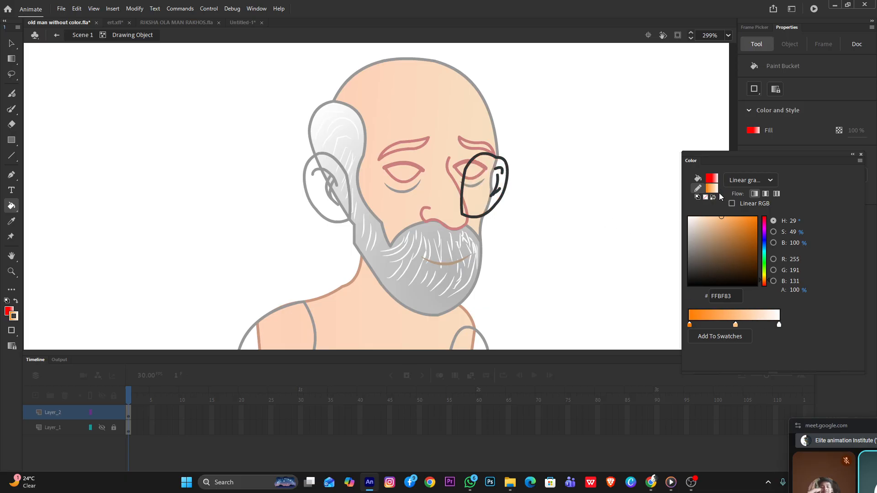
Switch the fill to the linear gradient of orange FF7D00, FFBF83 and white, and fill the far ear with it
click(711, 178)
click(764, 180)
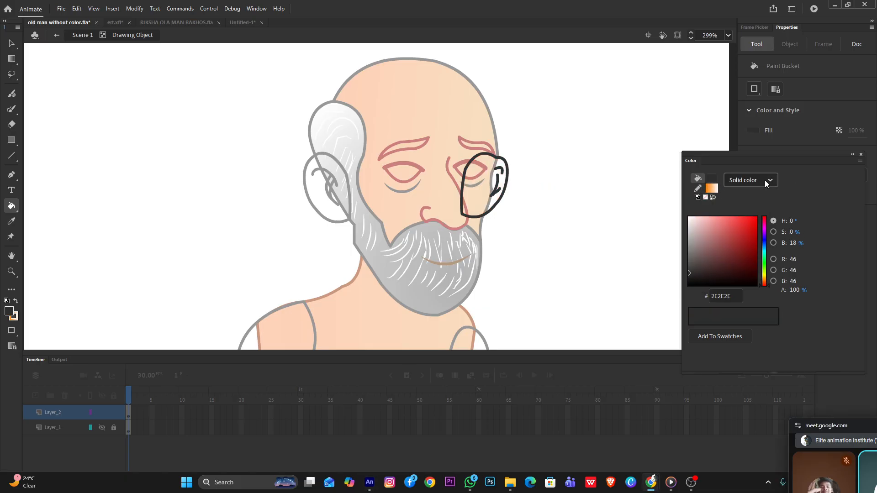
click(759, 182)
click(757, 225)
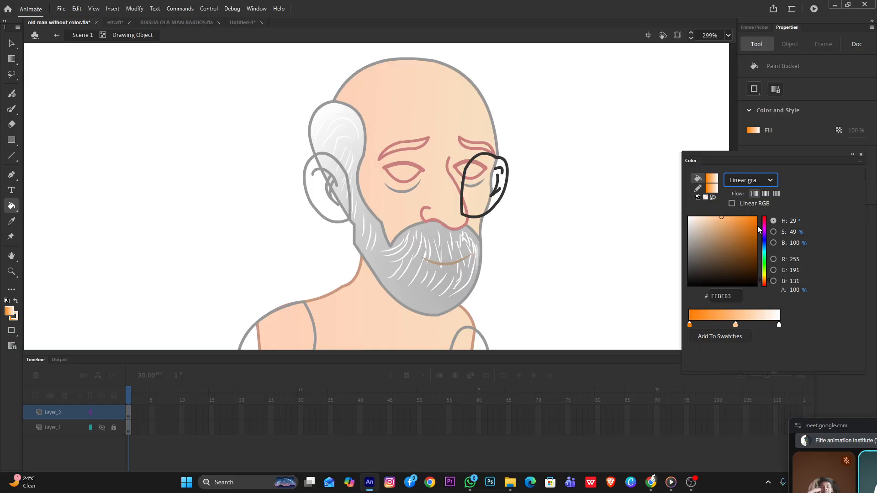
click(503, 185)
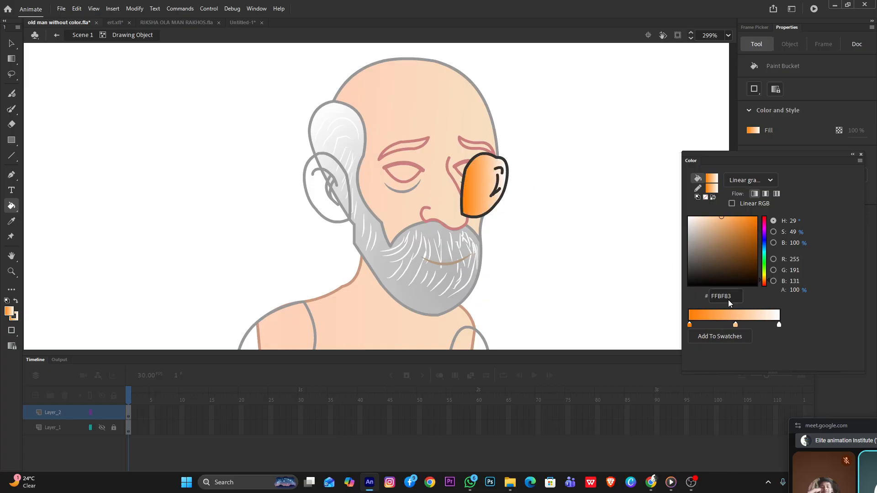
Rearrange the fill gradient so it runs from white at the start to orange at the end
click(756, 325)
drag(777, 326, 655, 329)
click(689, 324)
drag(758, 326, 786, 327)
click(780, 325)
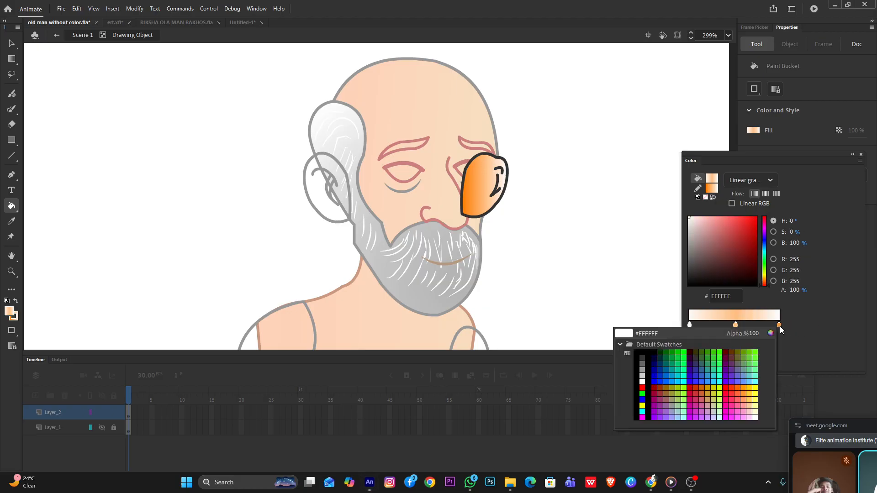
click(794, 323)
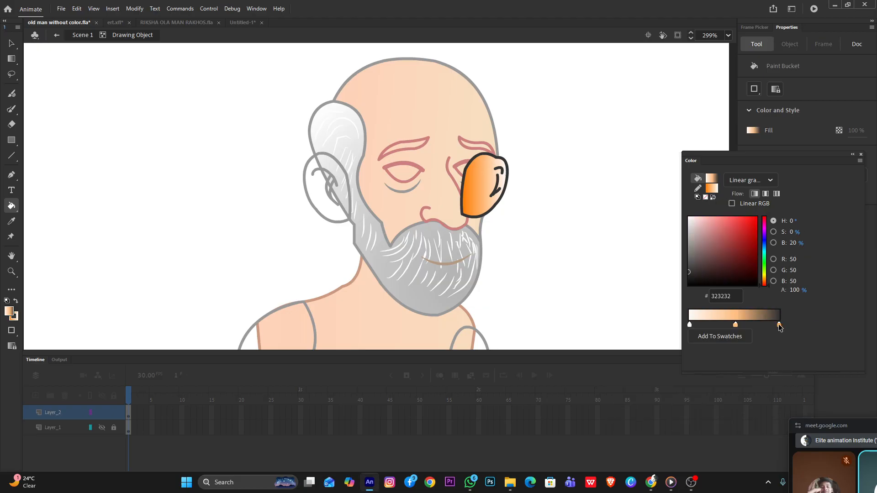
drag(779, 326, 775, 339)
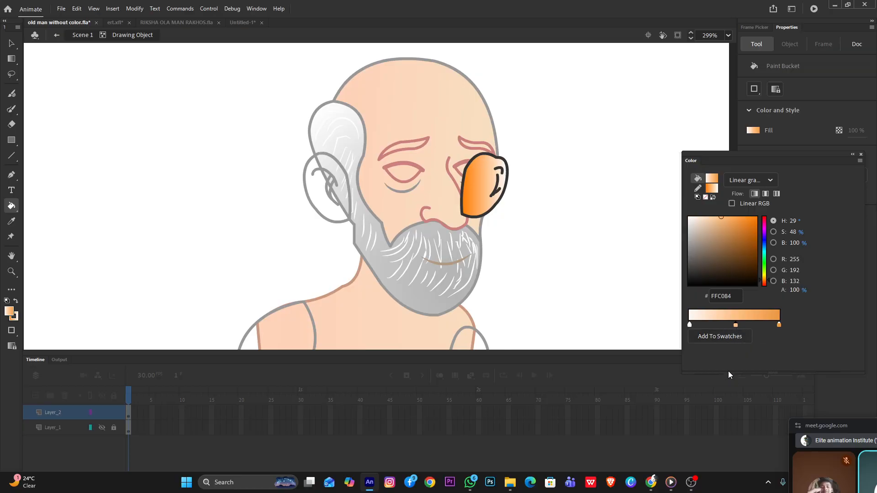
Remove the fill gradient's middle stop, change its end stop to B65B00 and refill the far ear
drag(736, 326, 736, 376)
double_click(778, 324)
click(748, 238)
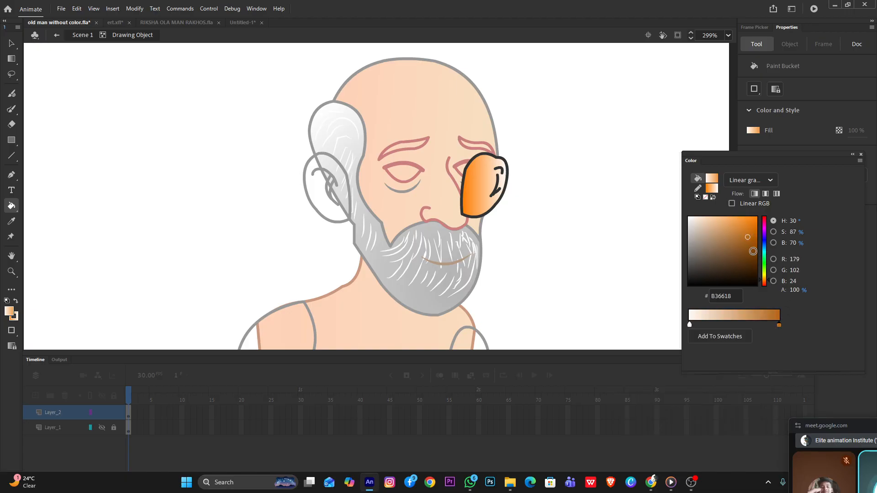
drag(750, 247, 756, 236)
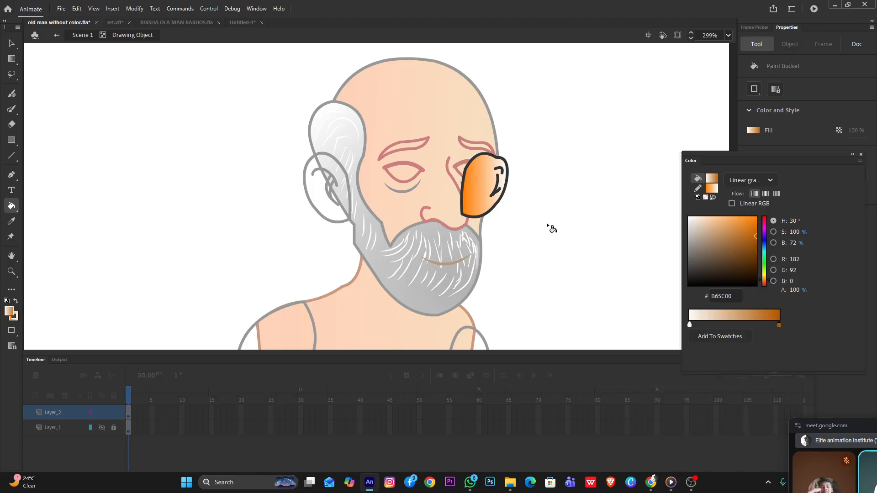
click(480, 188)
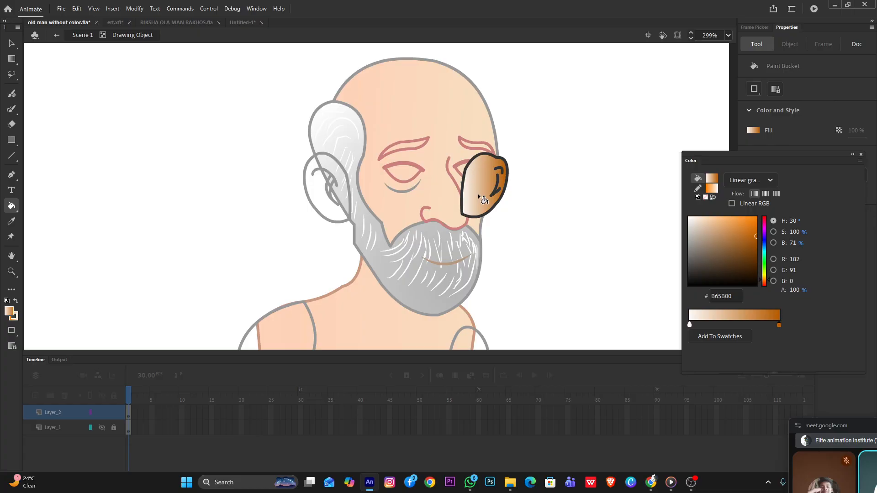
Shift and slightly rotate the far ear's gradient so the brown covers its outer side and the light part lies toward the face
key(f)
click(476, 185)
drag(478, 187, 469, 185)
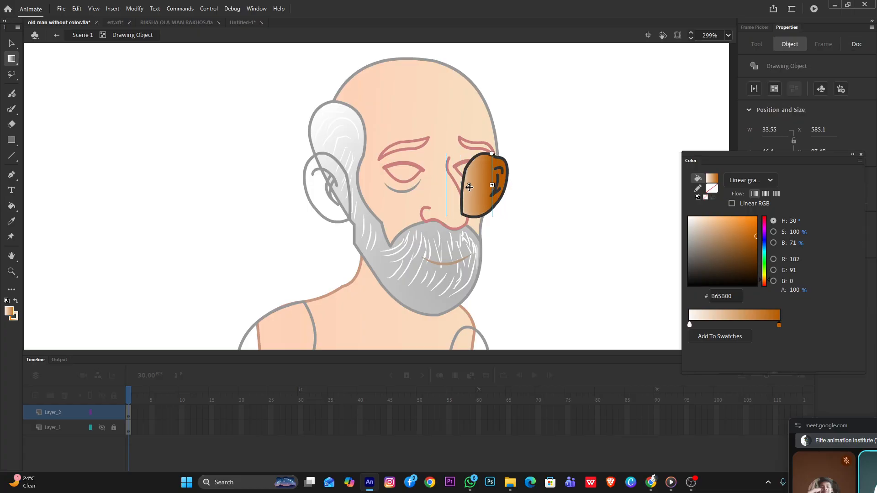
drag(506, 157, 512, 144)
key(v)
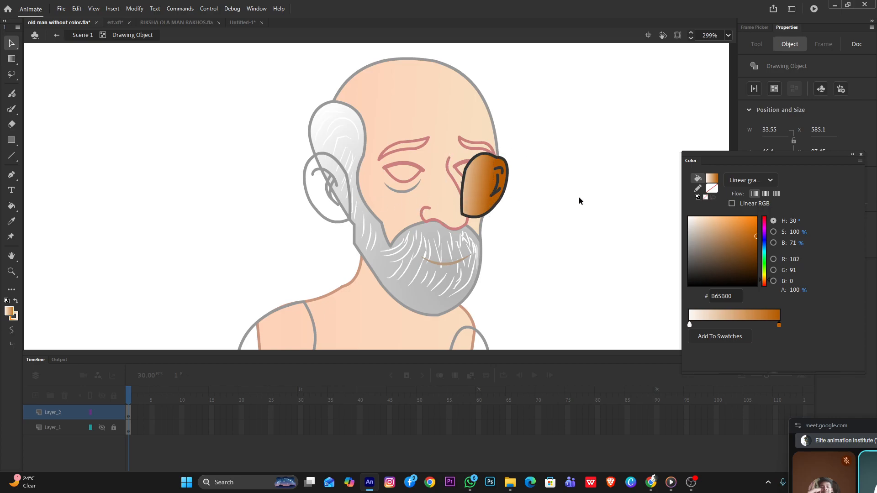
double_click(579, 198)
Recolor the far ear's outline in solid brown 663300 and return to the main scene
double_click(500, 196)
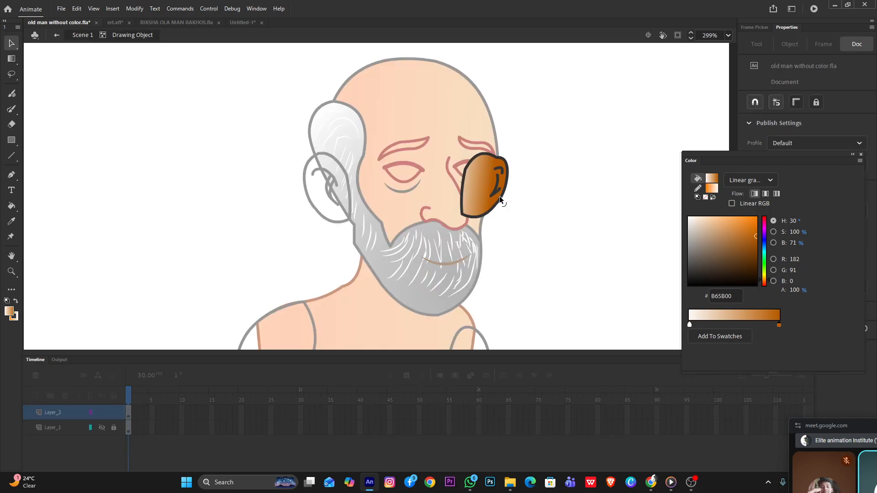
click(499, 196)
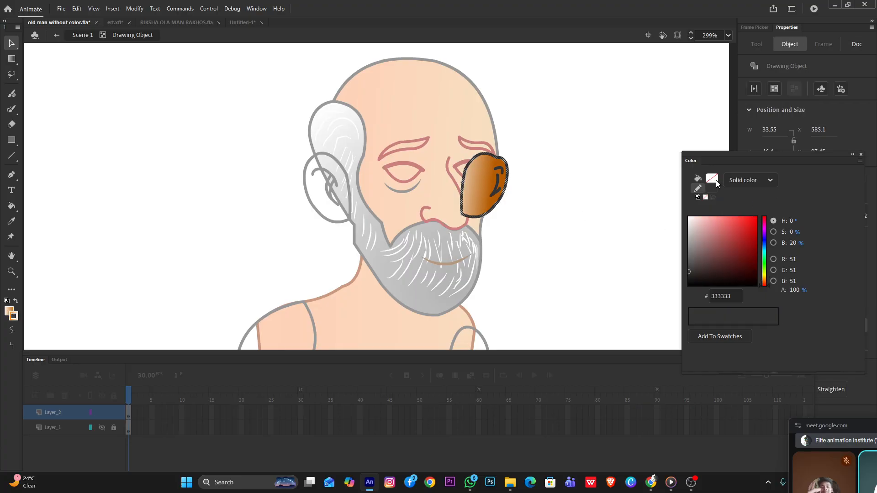
click(716, 180)
click(710, 190)
click(711, 189)
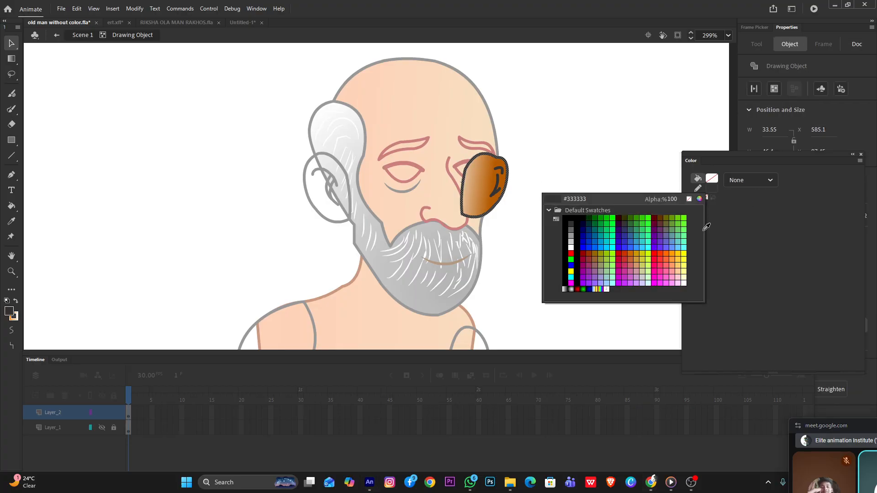
click(664, 215)
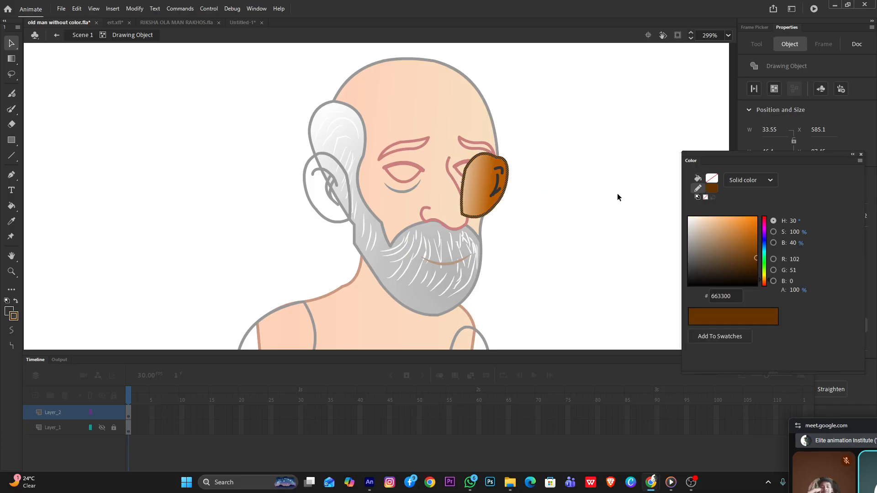
double_click(617, 193)
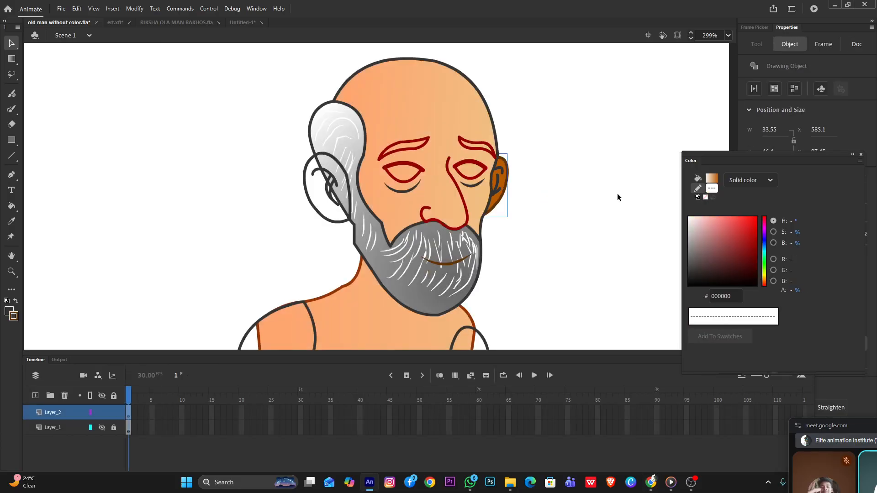
Change the outline of the head, hair and beard to dark brown 663300 and return to the main scene
double_click(488, 109)
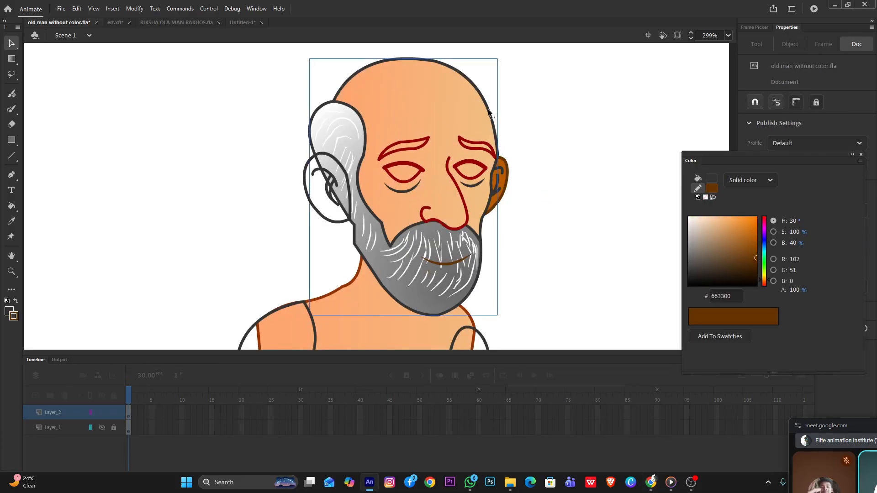
click(715, 188)
click(662, 219)
double_click(540, 174)
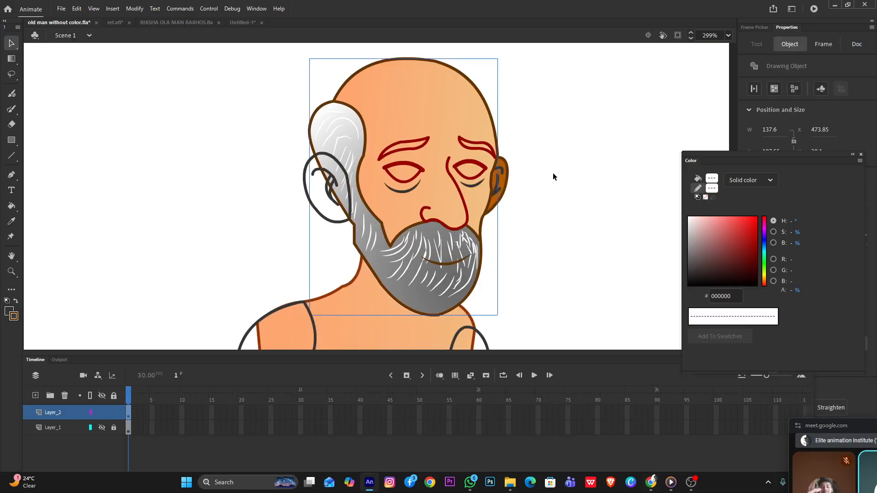
Reopen the far ear, shift and tilt its fill gradient so the light end points toward the lower face side, and return to the scene
scroll(531, 188, down, 4)
scroll(502, 185, up, 5)
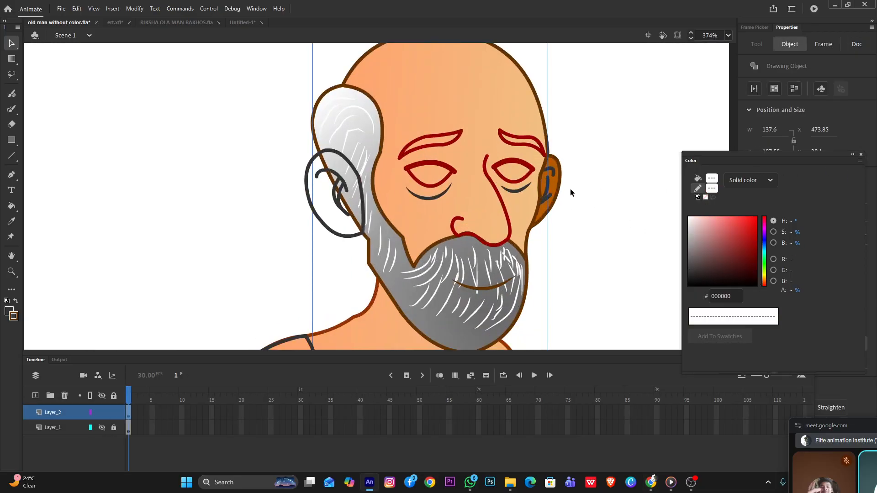
double_click(553, 185)
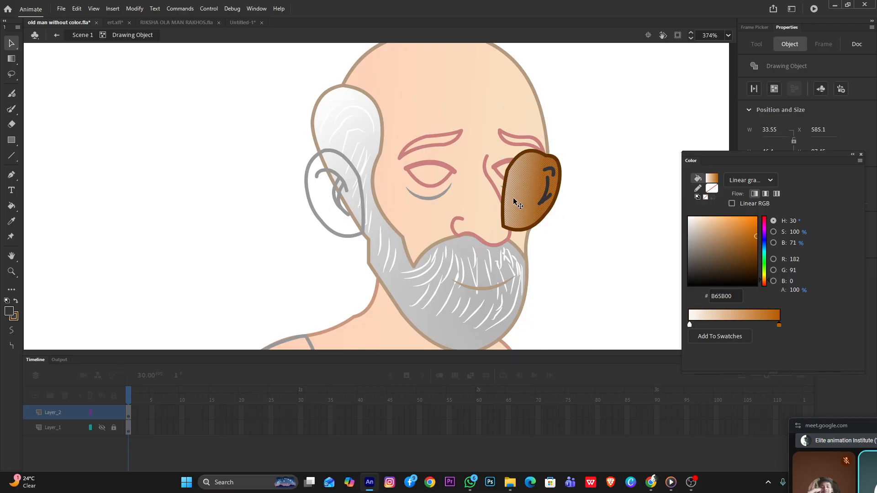
click(572, 301)
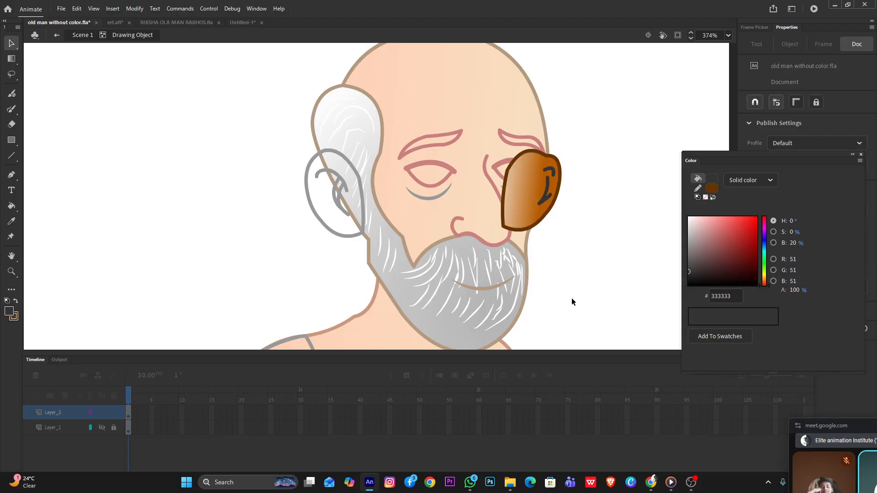
key(f)
click(544, 162)
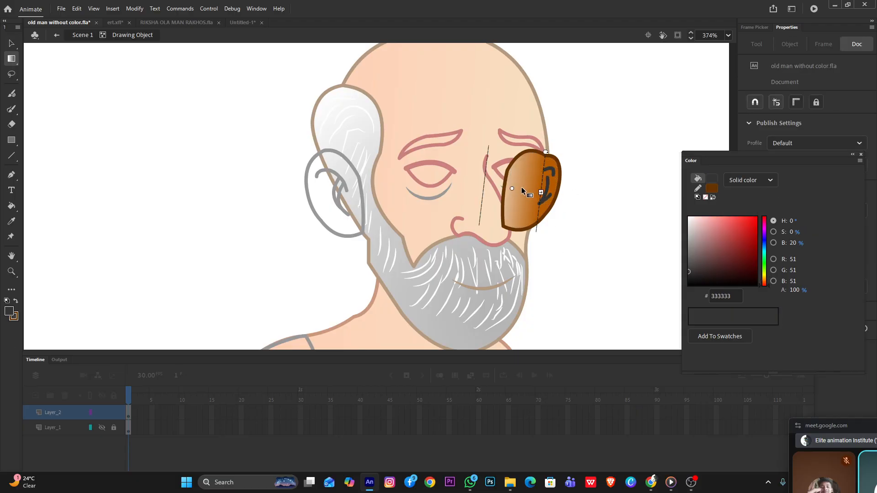
drag(509, 190, 520, 189)
drag(554, 154, 540, 139)
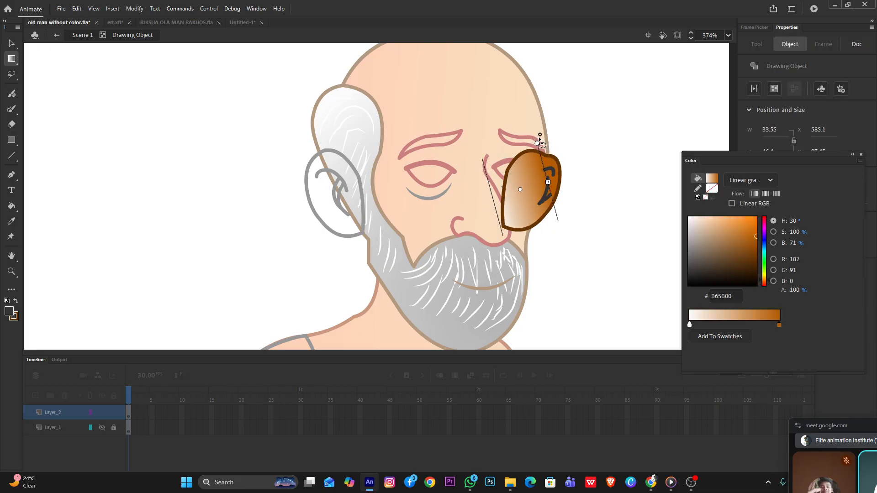
click(618, 170)
click(11, 44)
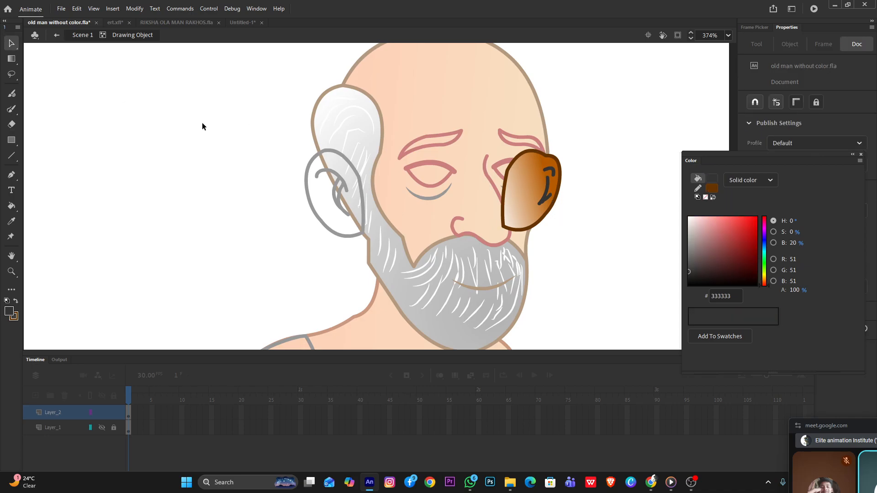
double_click(202, 122)
Set the fill to a linear gradient and sample the forehead's skin tone FCAB74 for its start stop
scroll(431, 163, up, 2)
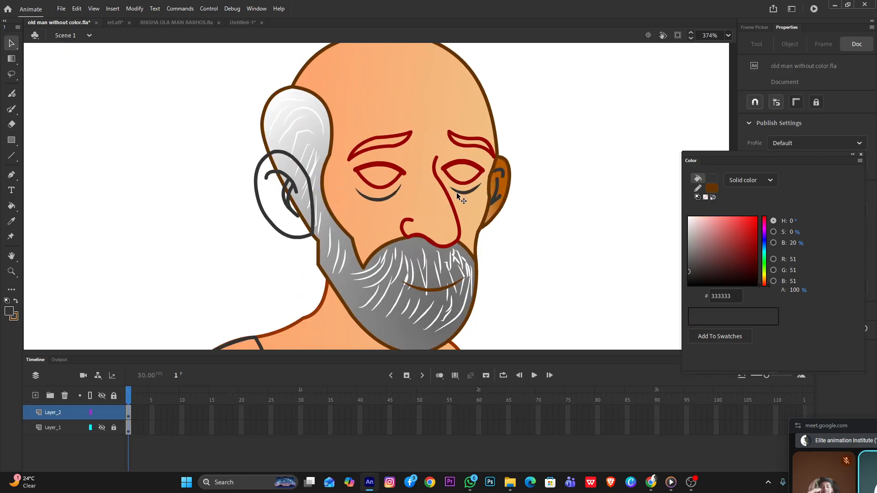
click(9, 311)
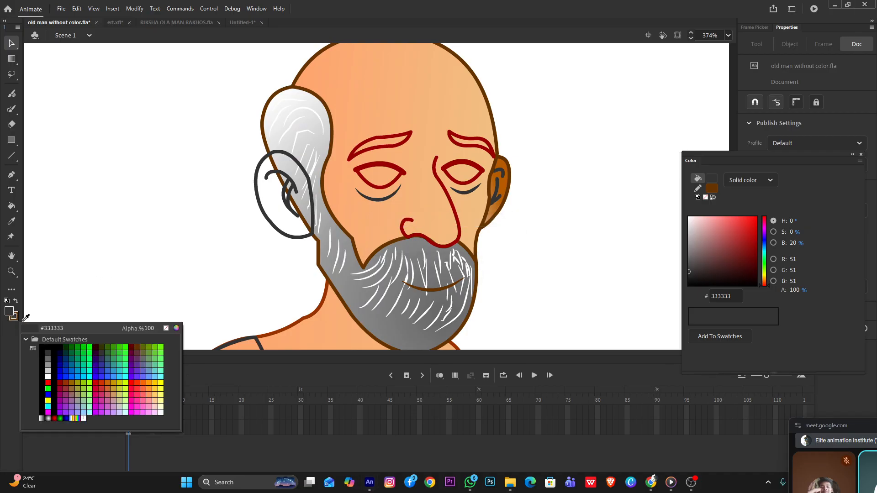
click(359, 121)
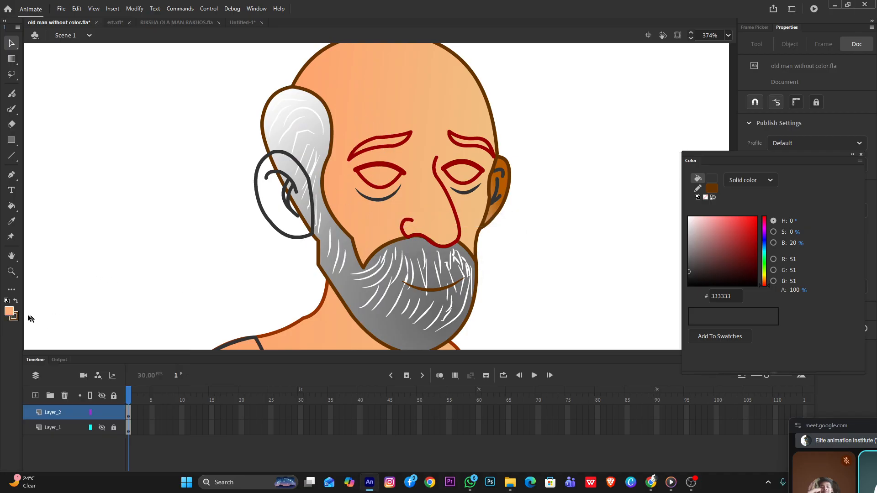
click(758, 181)
click(758, 222)
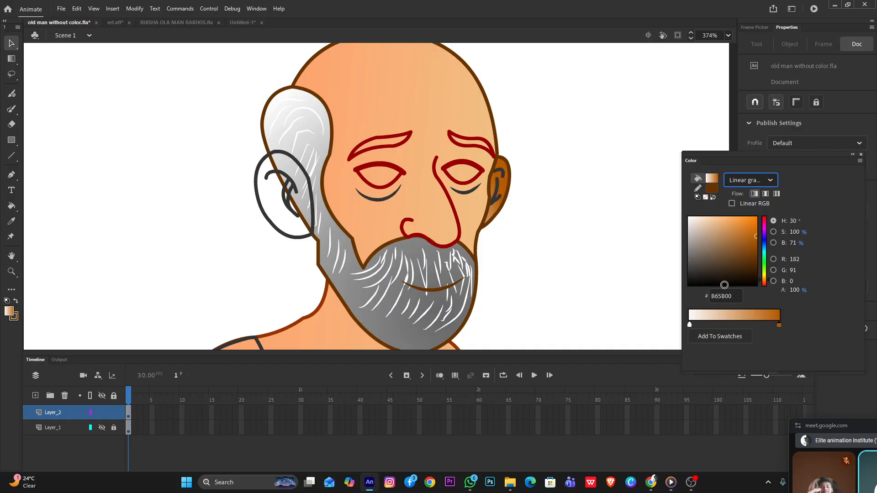
double_click(690, 325)
click(348, 101)
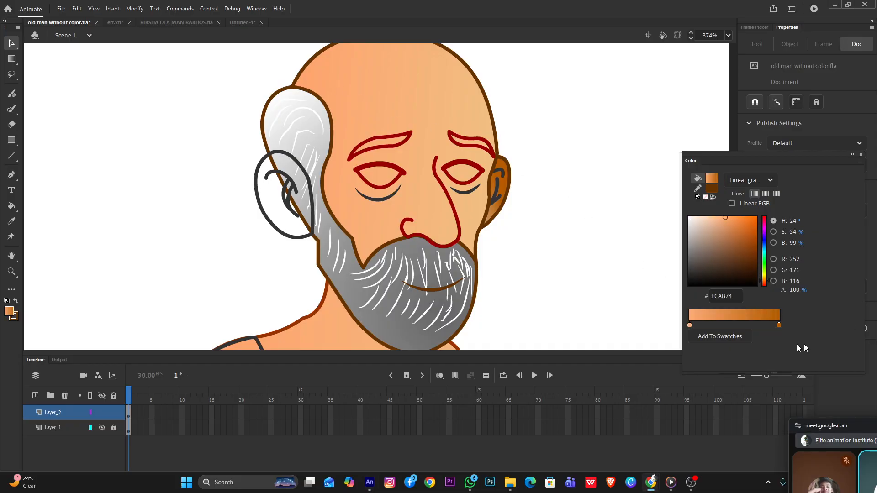
Sample the skin tone F3BD80 above the far eyebrow for the gradient's end stop, and resample the start stop as FCAA73 from the forehead
double_click(779, 326)
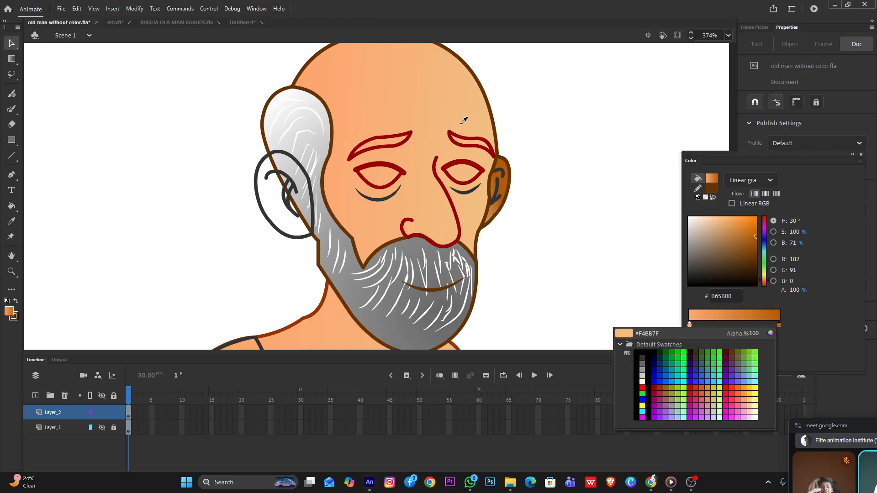
click(472, 133)
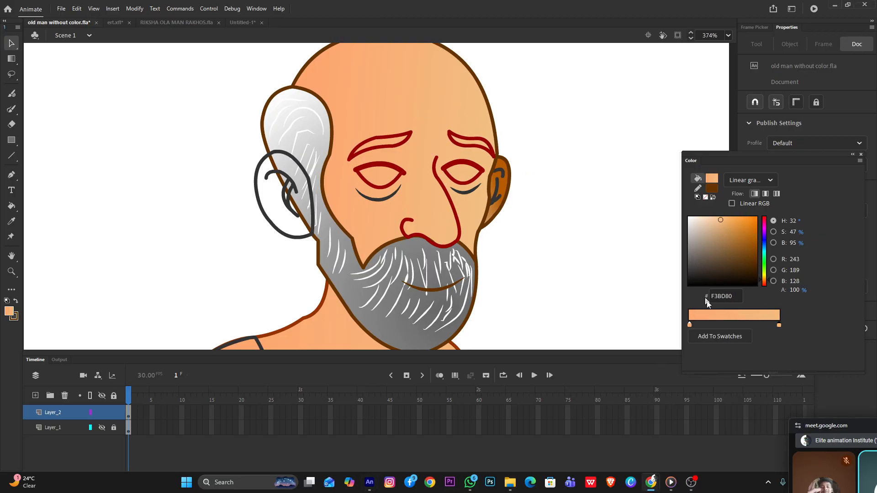
click(689, 325)
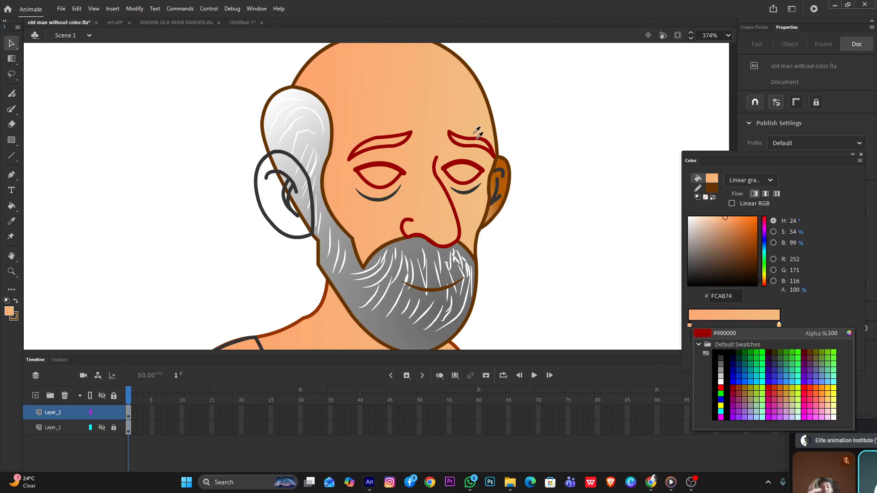
click(475, 110)
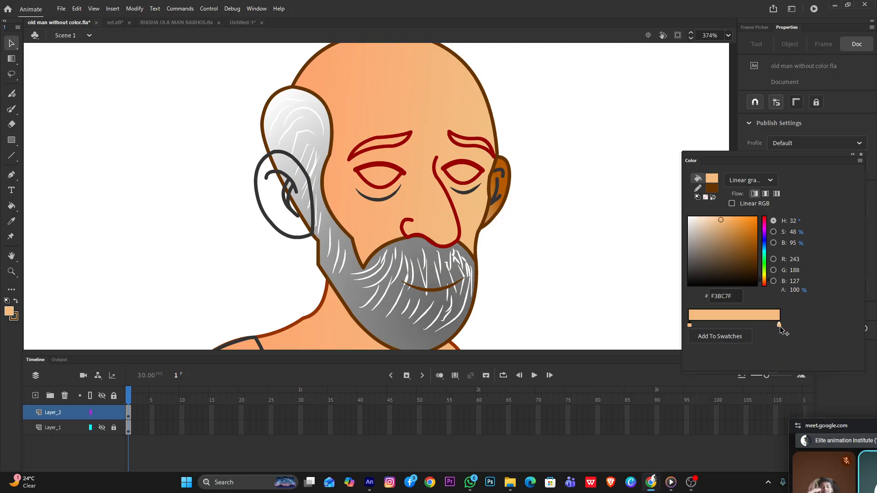
click(689, 325)
click(337, 113)
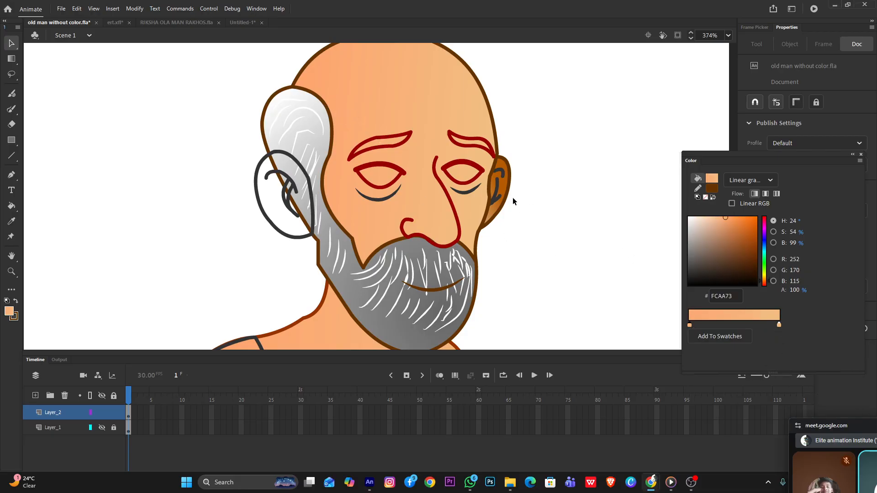
Open the far ear, replace its brown fill with the sampled FCAA73 to F3BD80 skin gradient, and return to the main scene
double_click(503, 183)
click(504, 184)
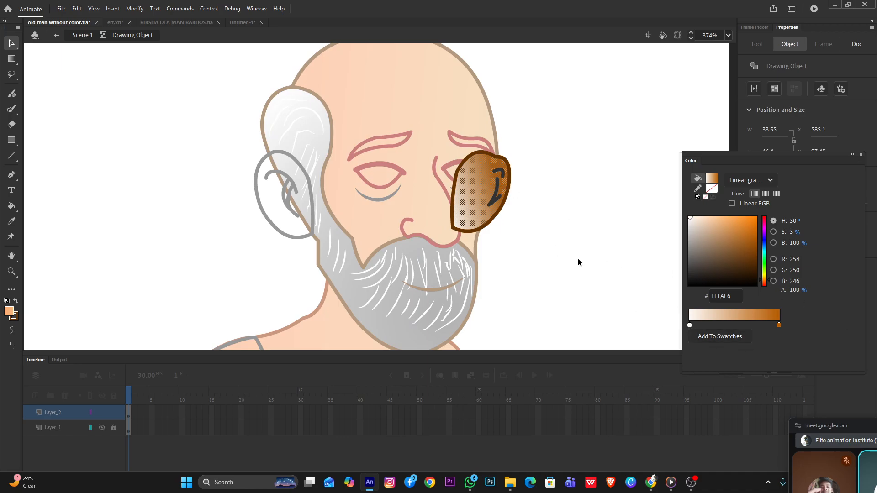
key(k)
click(477, 200)
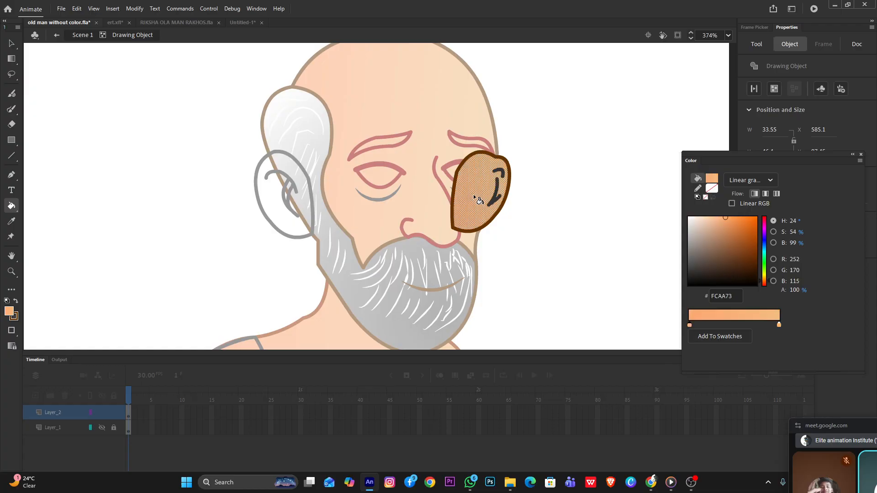
key(v)
double_click(557, 216)
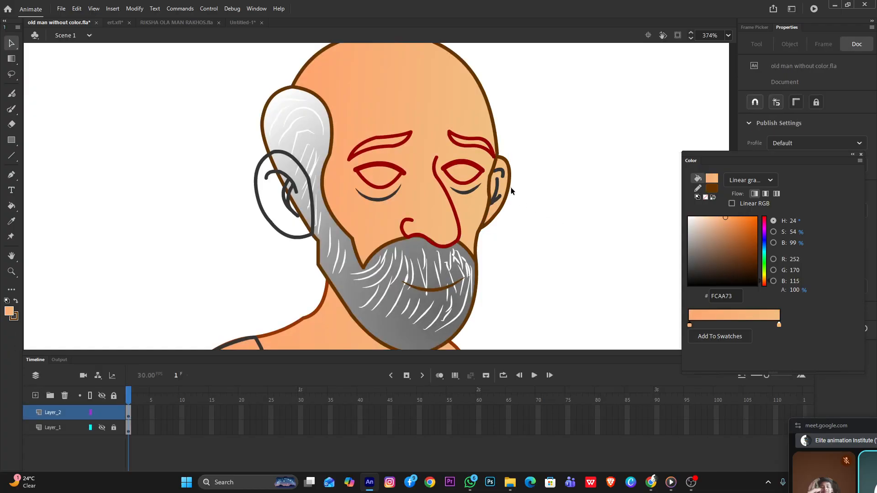
Reopen the far ear and widen, rotate and recenter its fill gradient so the start color lies toward the ear's outer edge
double_click(504, 194)
click(485, 192)
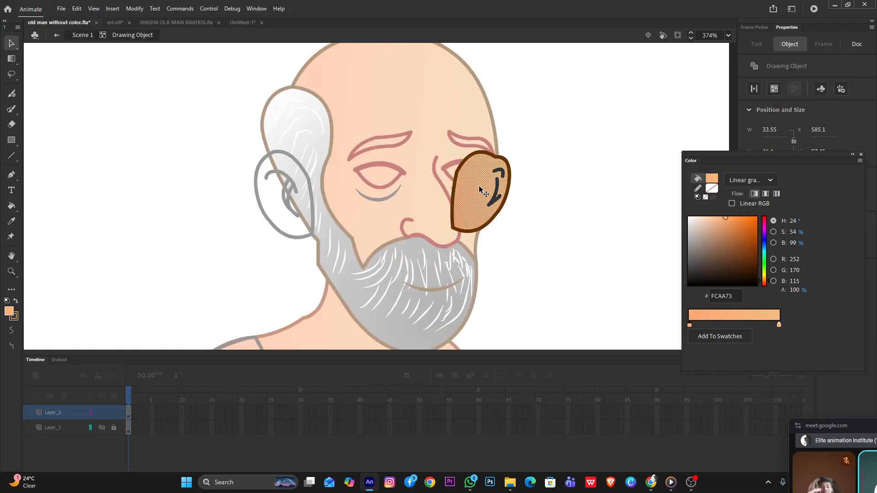
click(547, 204)
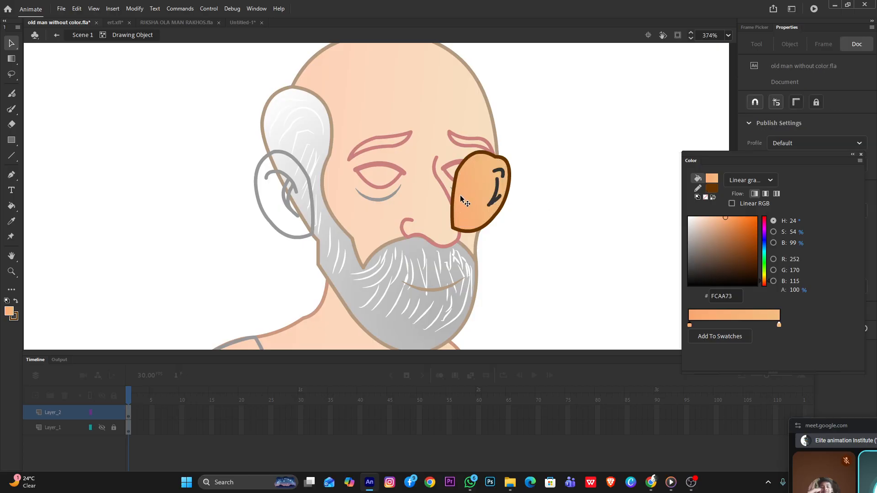
key(f)
click(459, 198)
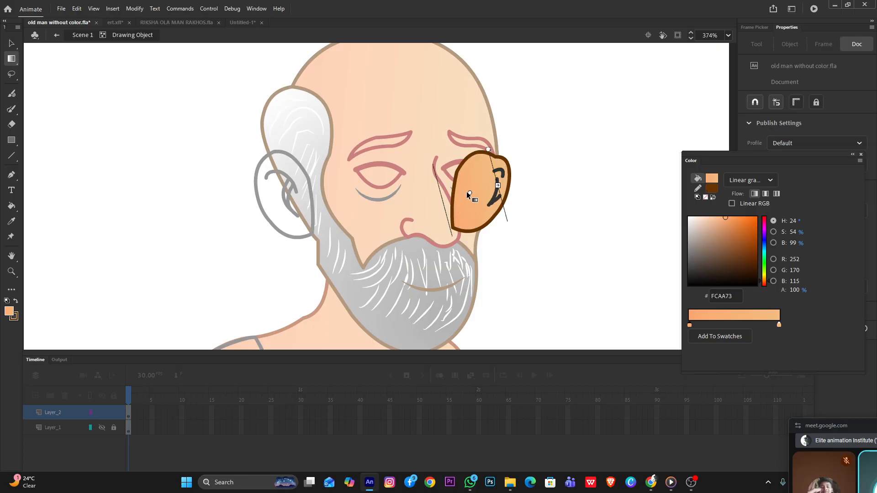
drag(469, 192, 541, 173)
drag(561, 130, 568, 127)
key(ctrl+z)
drag(569, 166, 601, 157)
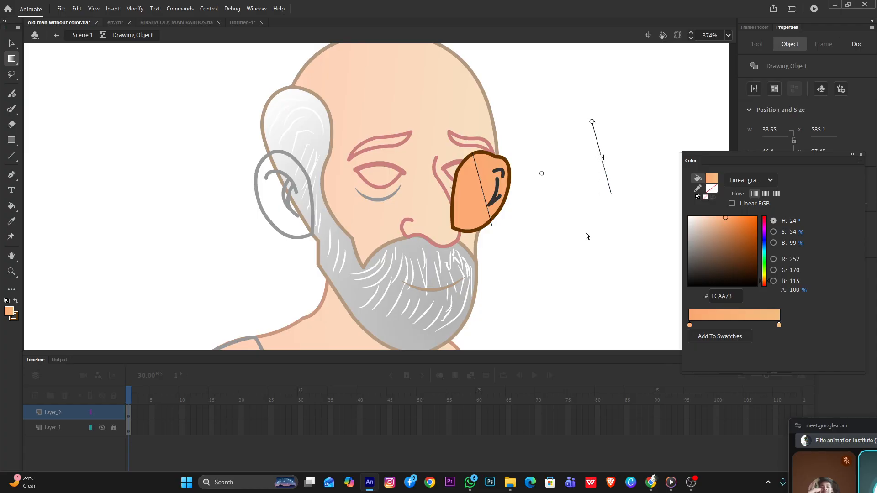
drag(593, 122, 487, 229)
drag(543, 183, 487, 189)
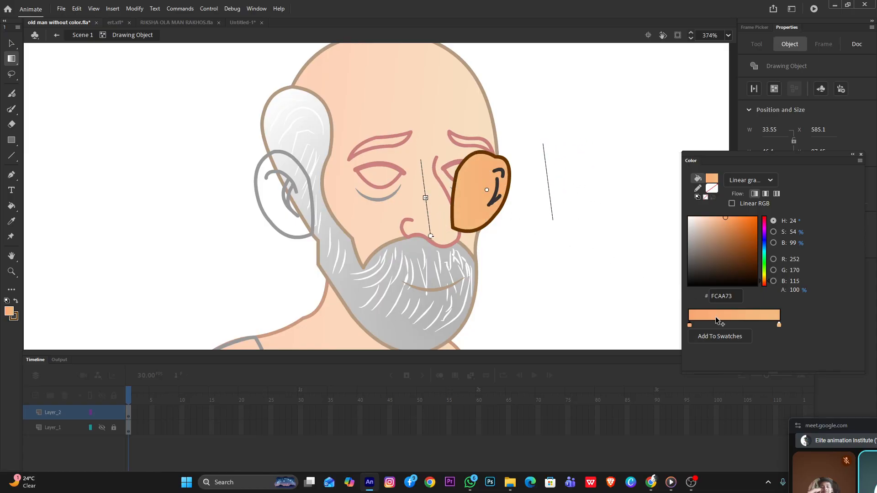
Darken the start stop of the far ear's gradient to orange EB7B30 and return to the main scene
double_click(690, 325)
drag(725, 218, 789, 215)
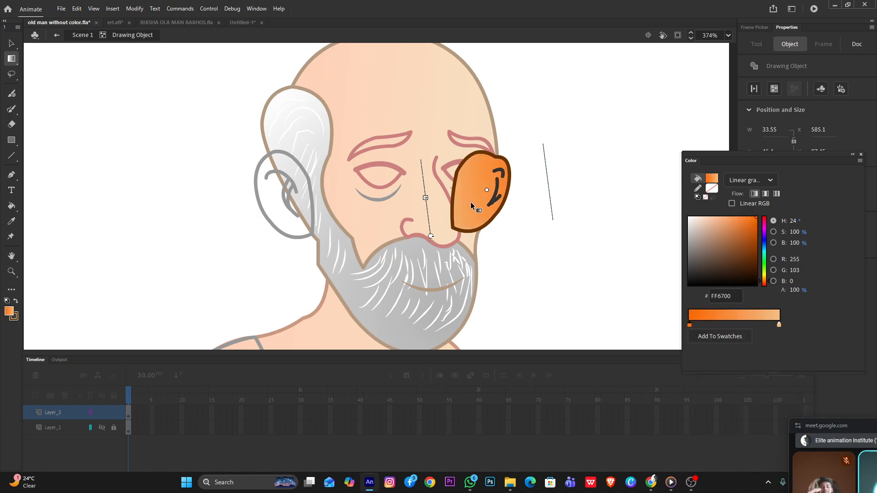
click(737, 220)
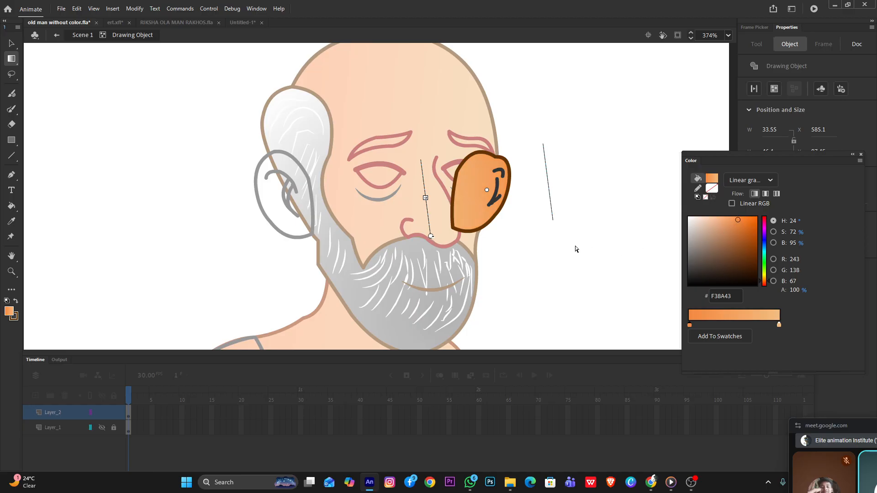
click(743, 221)
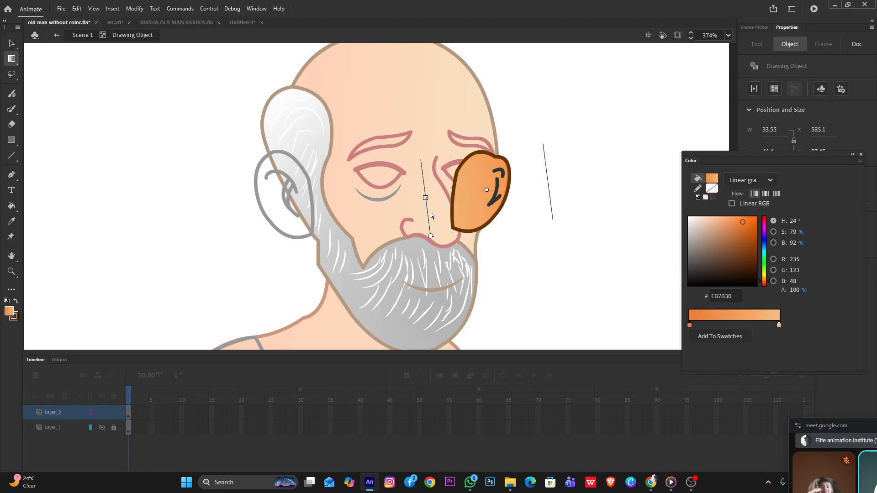
click(12, 43)
double_click(158, 119)
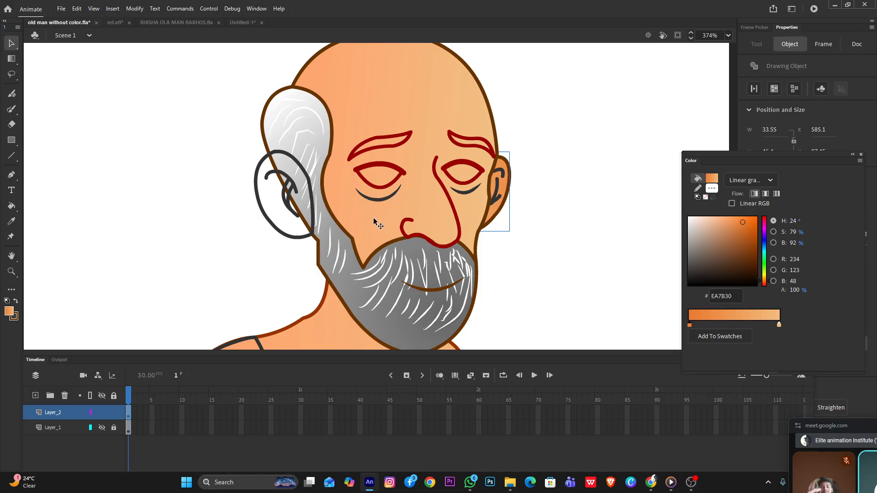
scroll(383, 214, down, 3)
scroll(383, 215, down, 1)
scroll(369, 165, up, 3)
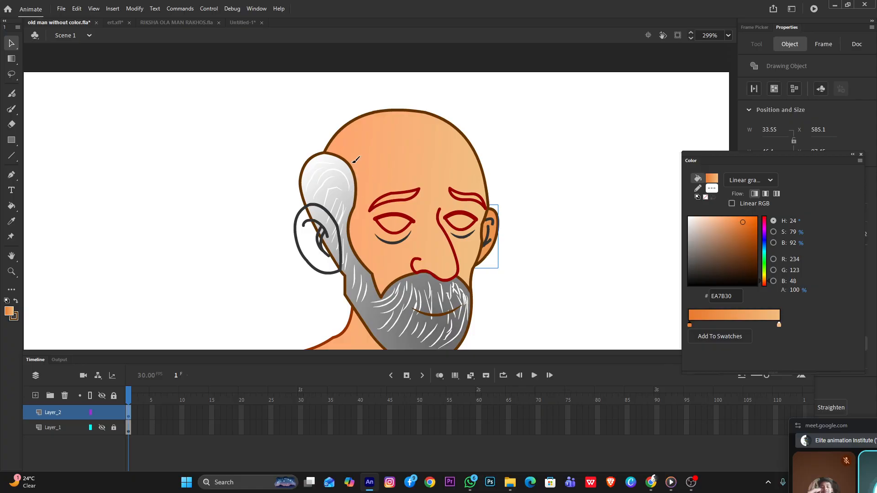
key(b)
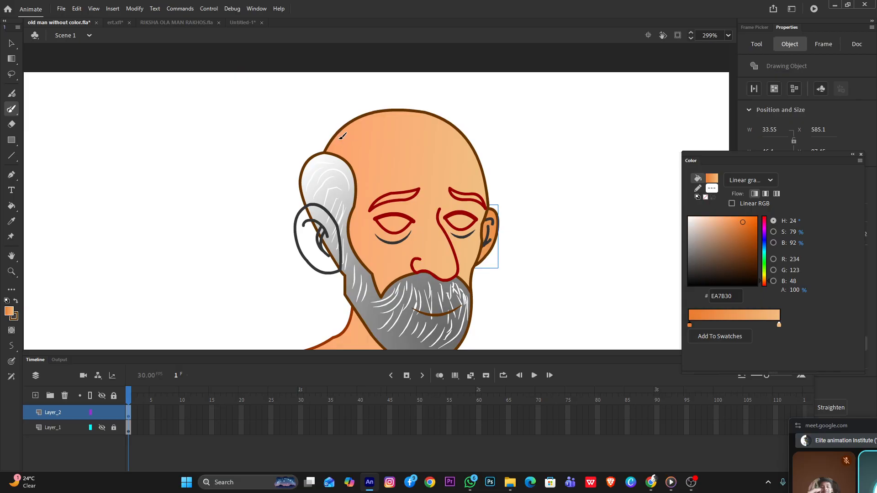
mouse_move(335, 135)
mouse_down()
mouse_move(359, 155)
mouse_move(373, 201)
mouse_move(369, 252)
mouse_move(384, 293)
mouse_up()
key(v)
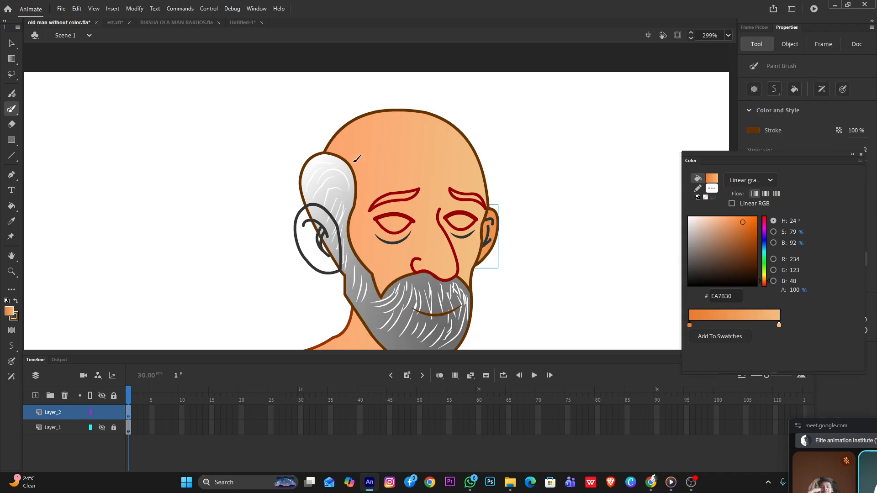
Open the head drawing object for editing and deselect its parts
double_click(368, 165)
click(371, 167)
click(524, 178)
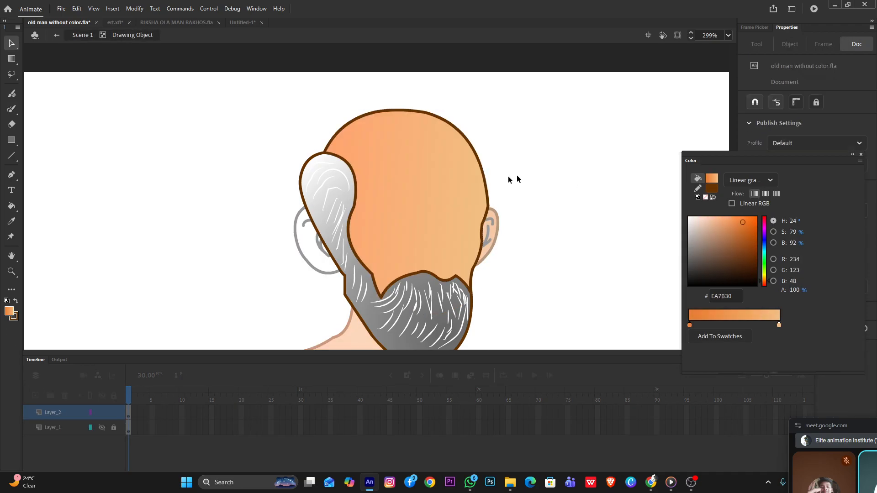
Try to sketch a freehand shading boundary on the head from beside the white hair down to the beard
key(y)
mouse_move(330, 145)
mouse_down()
mouse_move(353, 151)
mouse_move(372, 172)
mouse_move(387, 291)
mouse_up()
key(v)
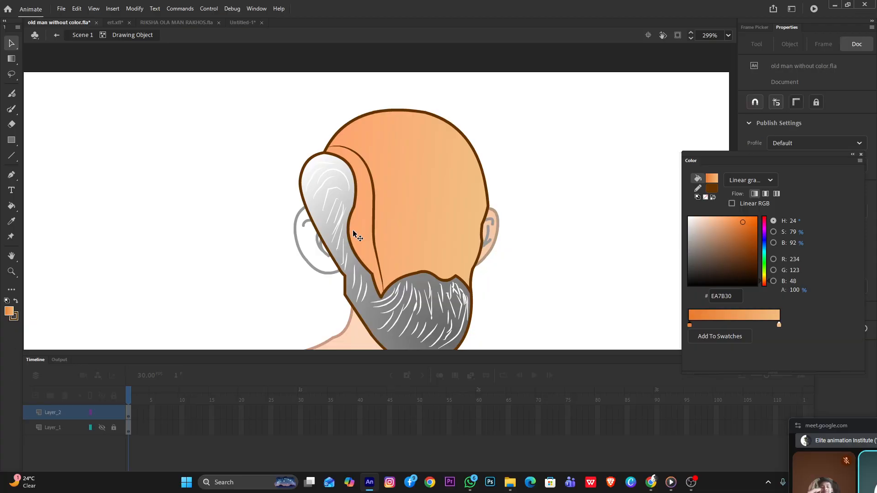
click(358, 236)
click(525, 223)
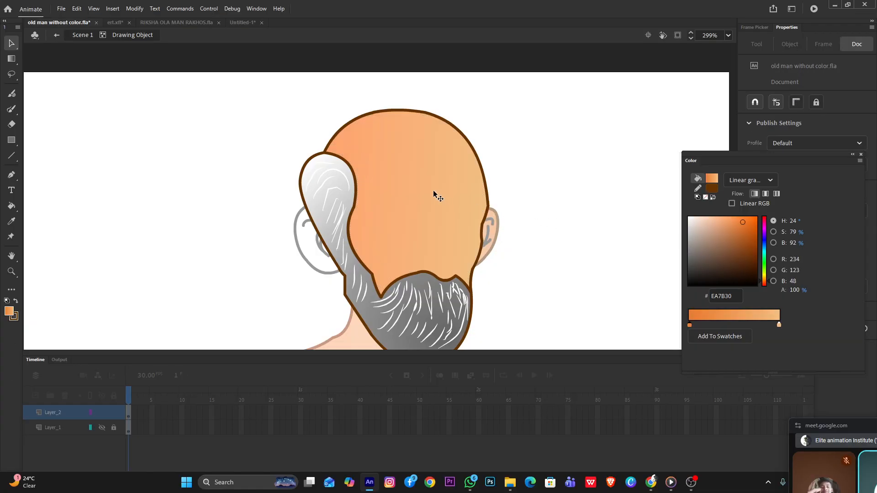
Draw a size 2 line with uniform width from above the white hair to the beard's upper corner, and bend it along the hairline
key(n)
drag(817, 157, 747, 361)
click(829, 202)
click(812, 215)
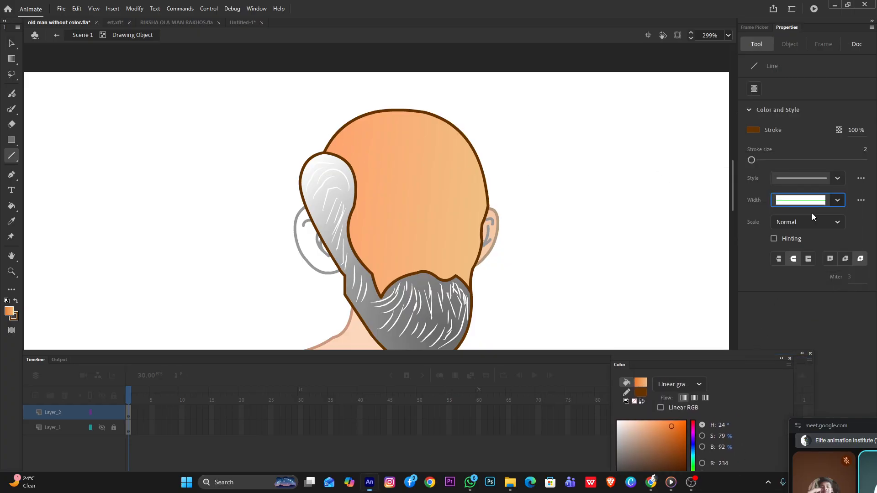
mouse_move(323, 124)
mouse_down()
mouse_move(405, 201)
mouse_move(383, 164)
mouse_up()
key(v)
drag(404, 201, 384, 299)
Fill the skin strip between the hair and the new line with solid dark orange (hue 23, saturation 94, brightness 73)
click(360, 224)
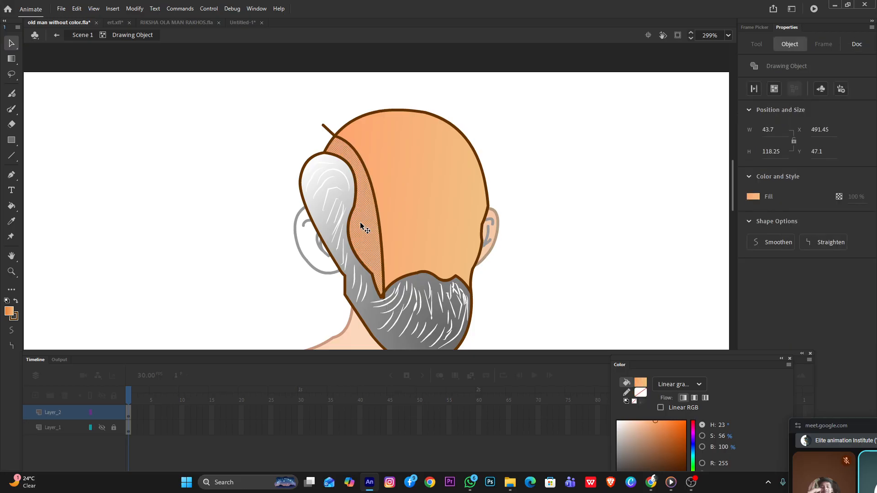
click(758, 198)
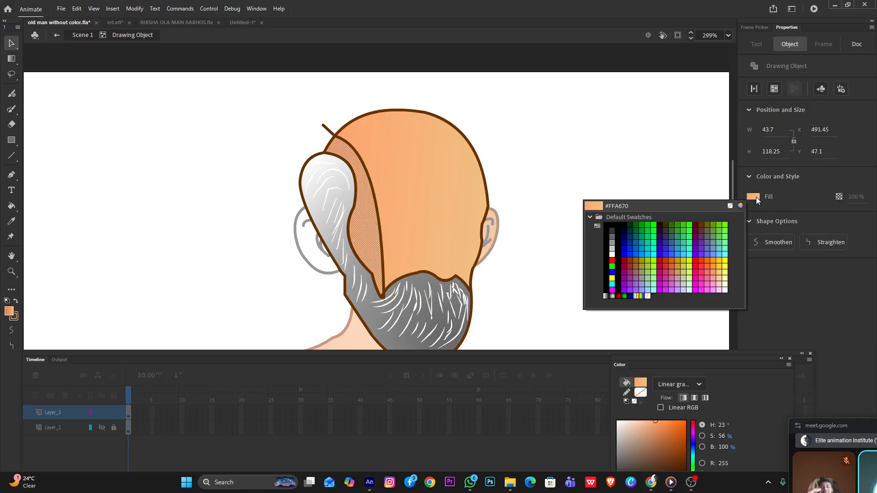
click(735, 203)
mouse_move(702, 187)
mouse_down()
mouse_move(707, 182)
mouse_move(715, 200)
mouse_up()
click(797, 175)
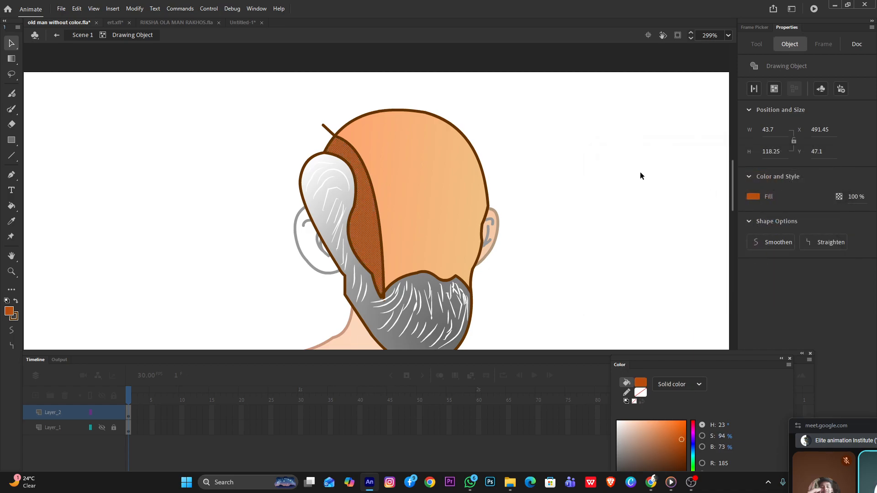
click(639, 173)
Delete the brown dividing line along the inner edge of the dark orange strip
click(376, 205)
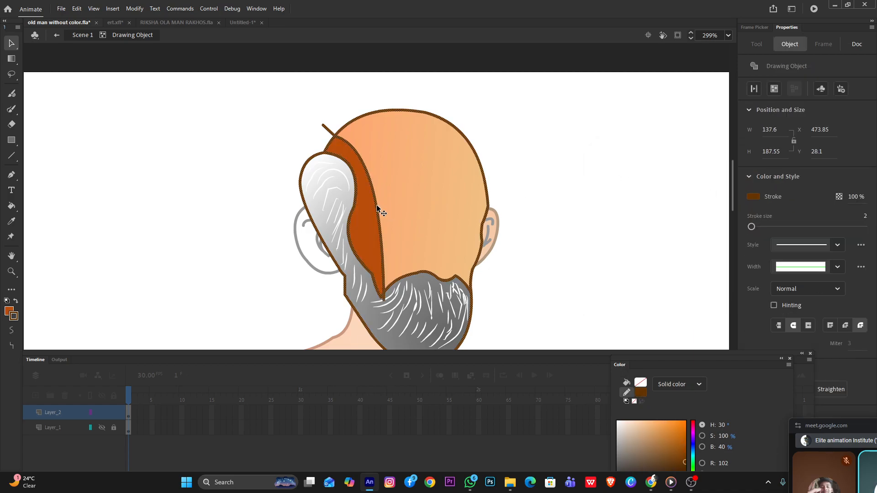
click(530, 204)
click(375, 205)
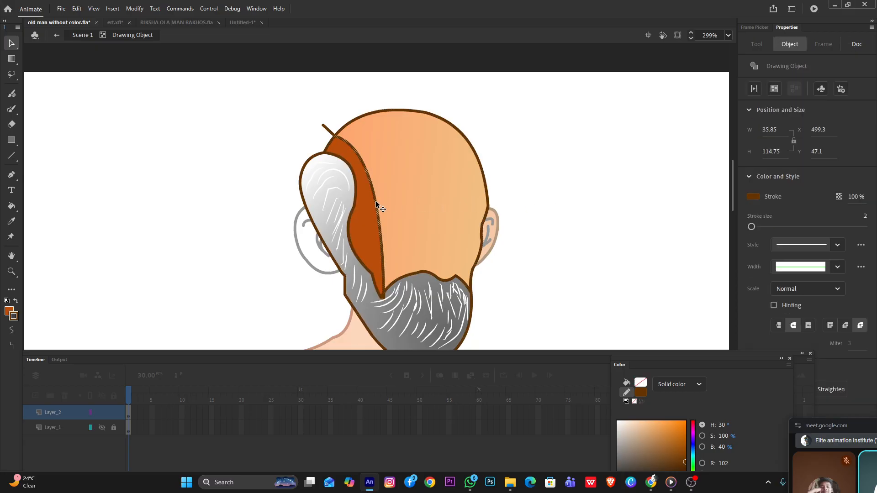
key(Delete)
Set the dark orange strip's fill opacity to 60% and return to the main scene
click(375, 206)
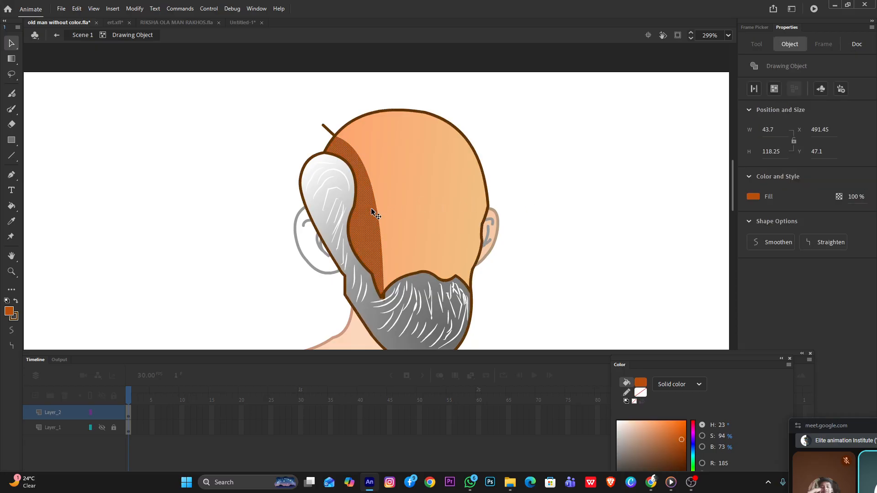
drag(854, 198, 836, 197)
double_click(603, 190)
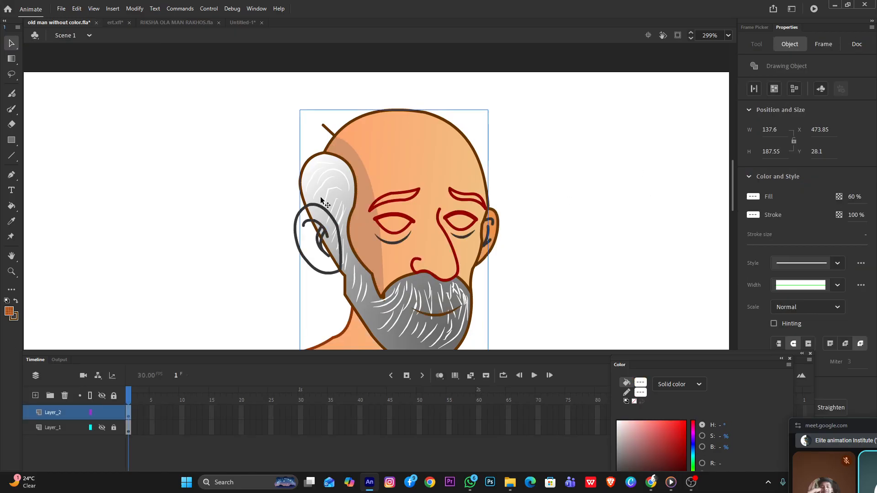
Reopen the head, pull the middle of the shadow's inner edge closer to the hair, and return to the main scene
double_click(367, 190)
click(371, 196)
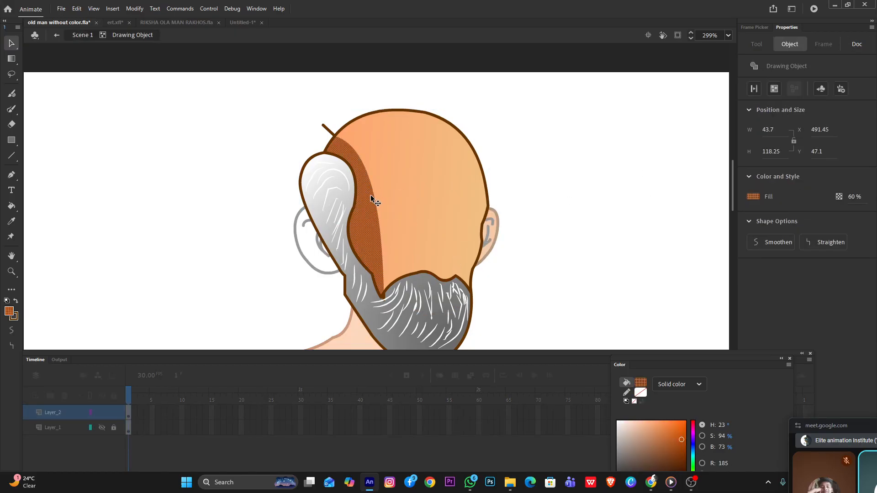
click(638, 194)
drag(373, 195, 363, 209)
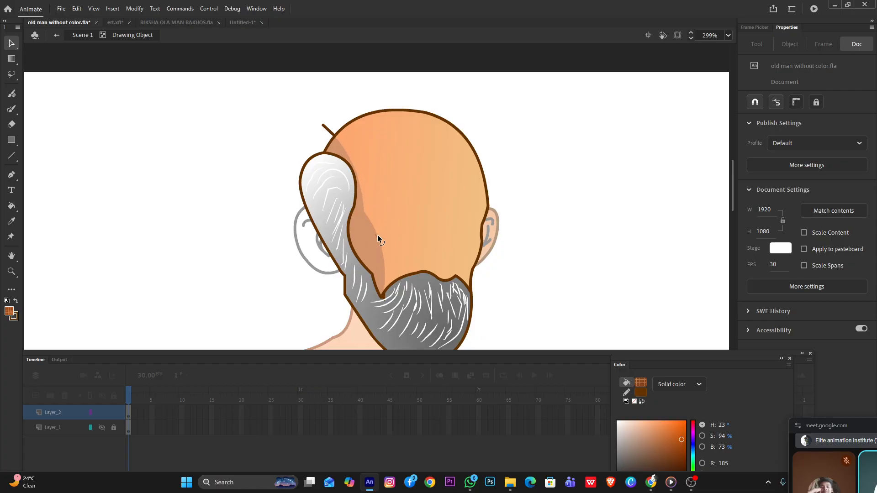
double_click(547, 227)
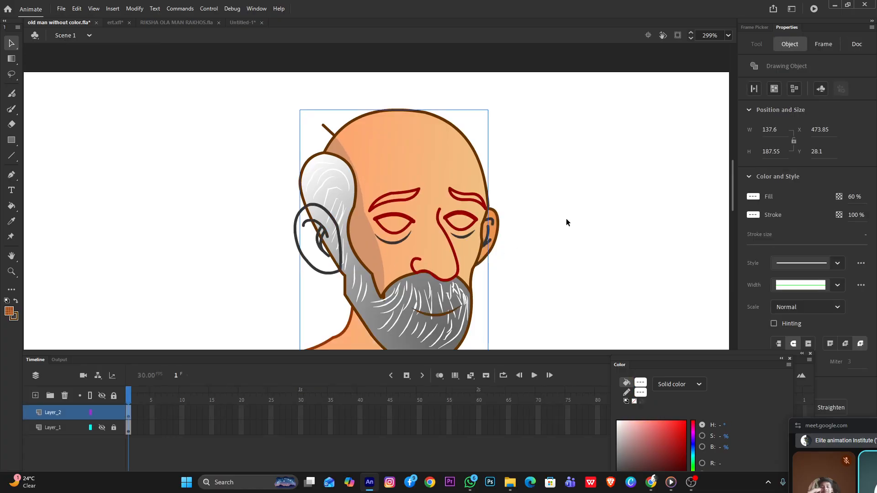
Delete the leftover brown line stub at the shadow's lower tip inside the head object, and return to the main scene
scroll(450, 222, down, 1)
scroll(450, 222, up, 3)
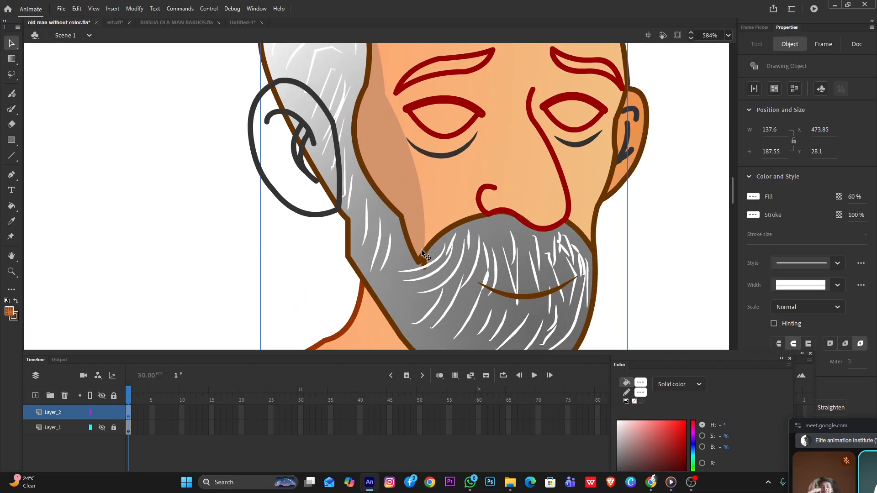
double_click(424, 259)
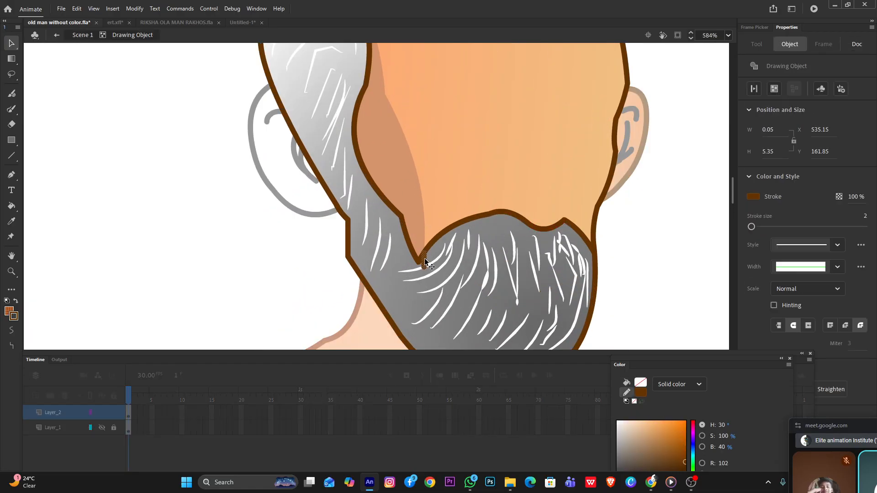
double_click(635, 203)
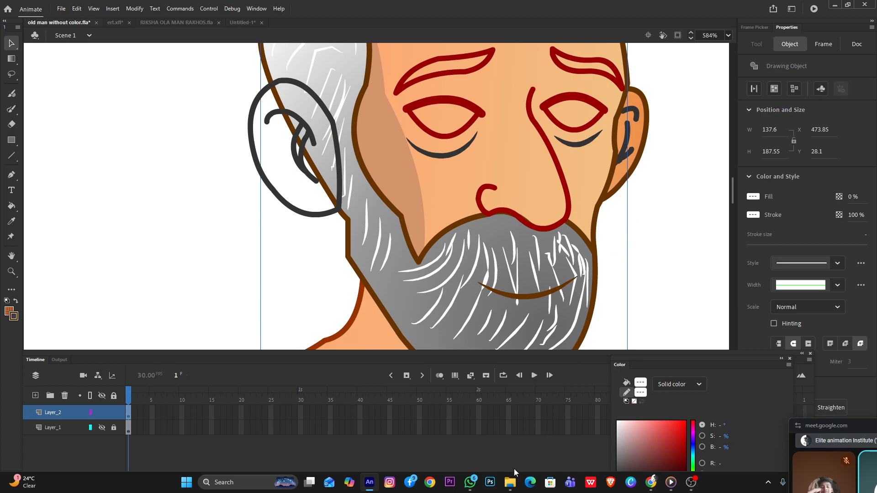
Check the Google Meet call window, and return to Adobe Animate
mouse_move(658, 483)
click(583, 442)
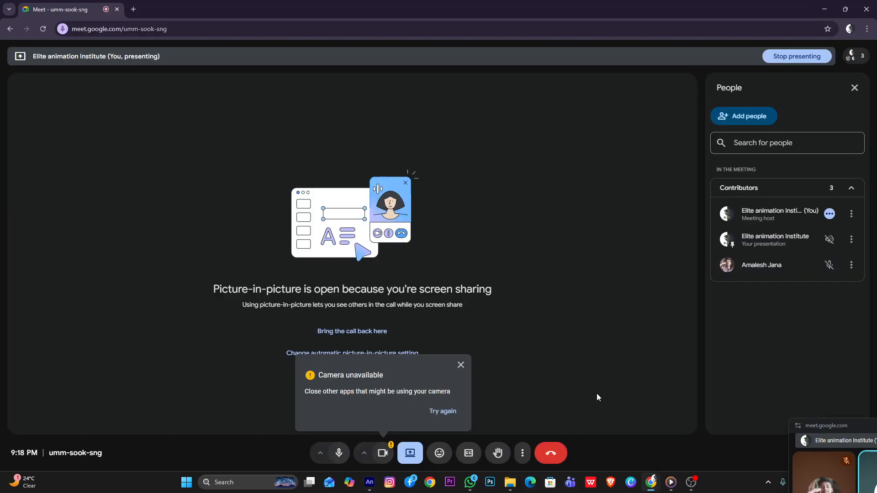
click(825, 10)
Reopen the head and delete the leftover line stub sticking out above the white hair
scroll(402, 137, down, 3)
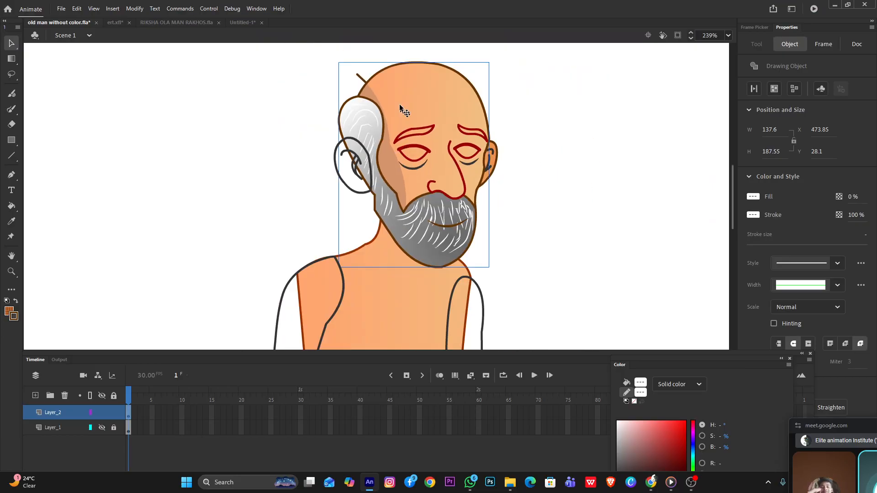
scroll(361, 86, up, 4)
double_click(386, 88)
click(387, 88)
key(Delete)
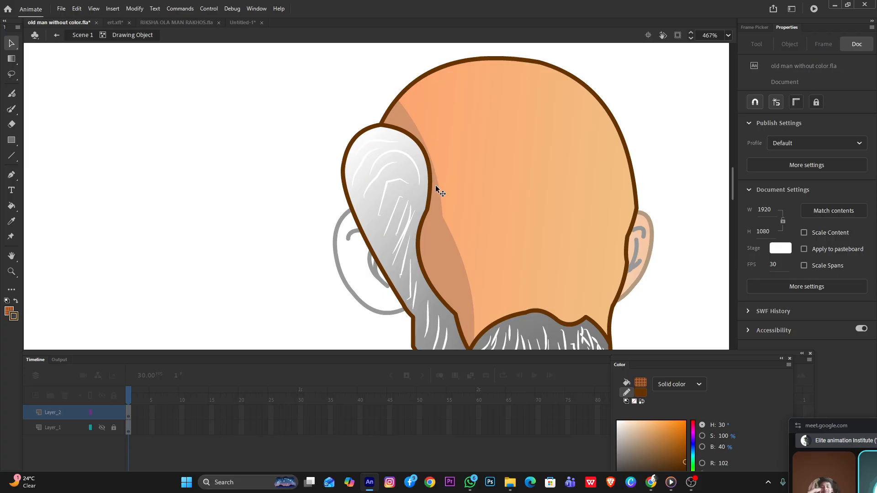
Reshape the shadow's inner edge into a smooth curve following the hair down to the beard, and return to the main scene
click(464, 272)
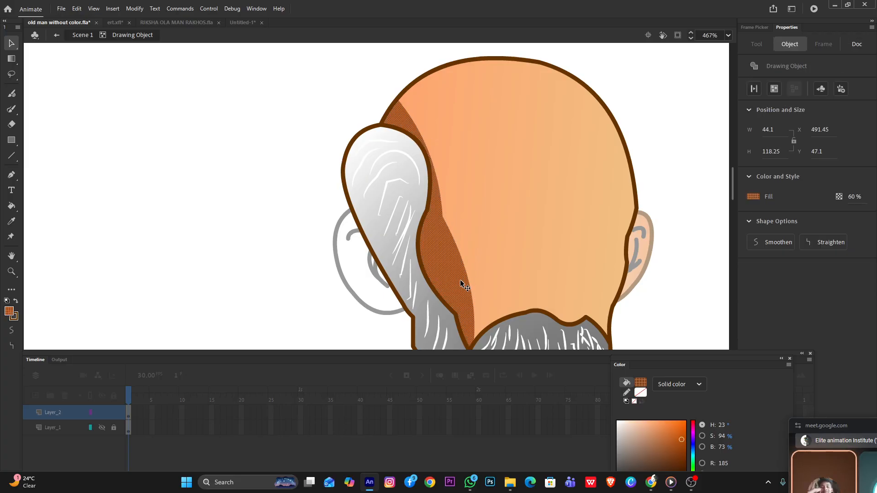
click(261, 195)
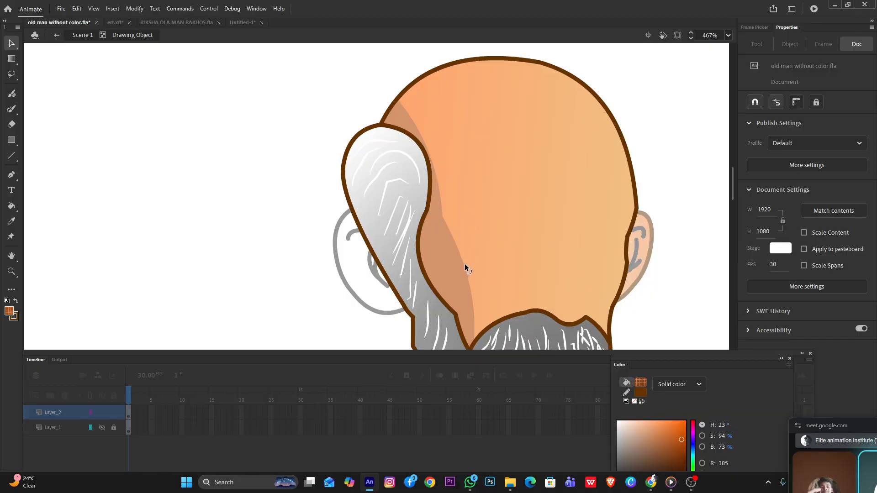
alt+drag(466, 271, 461, 284)
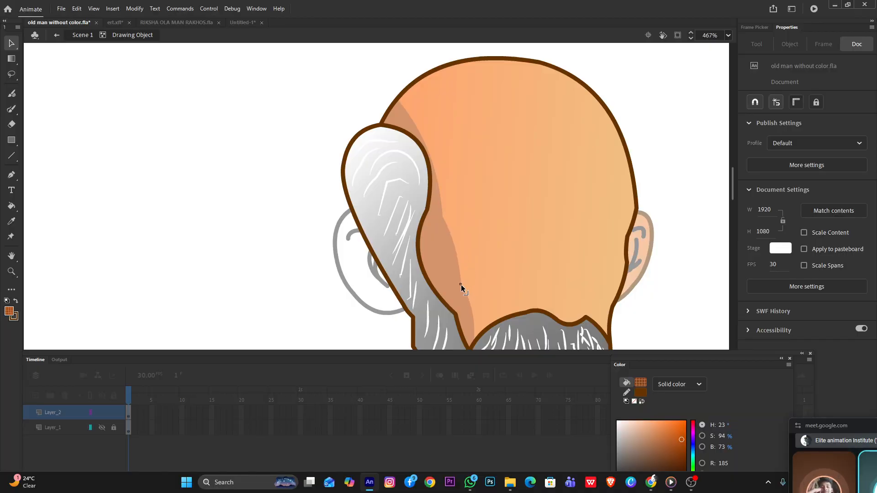
drag(455, 251, 446, 261)
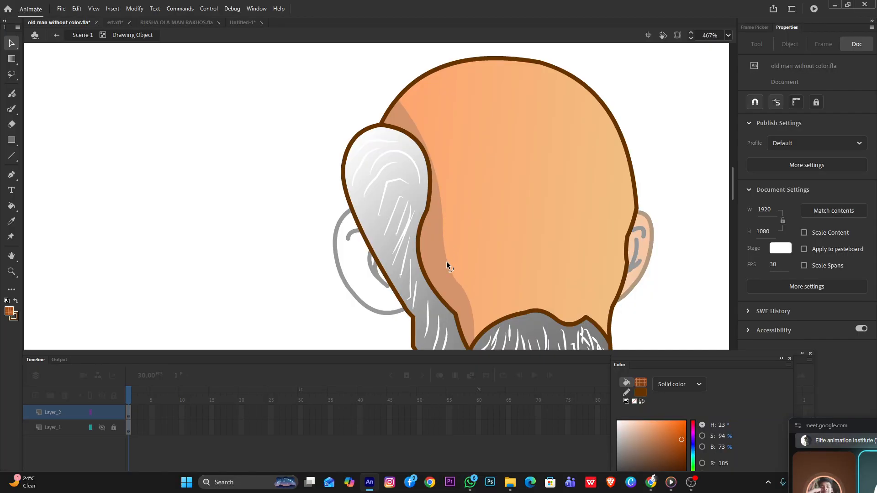
drag(438, 181, 454, 174)
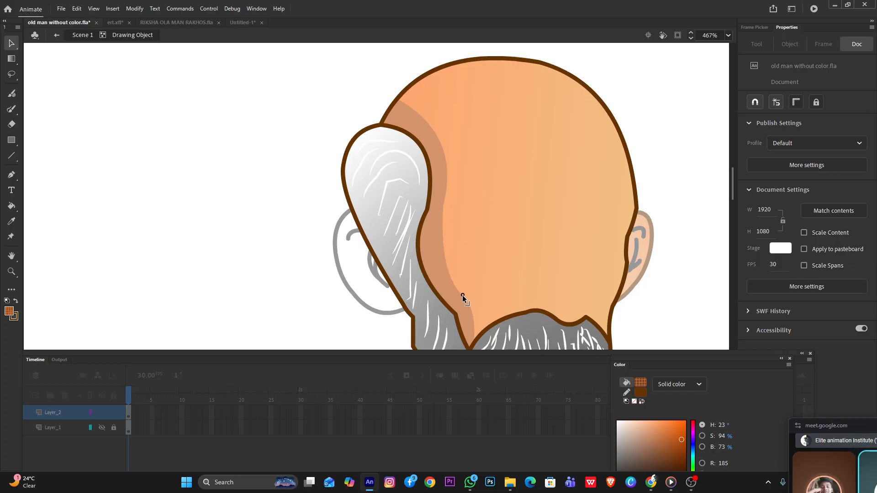
drag(462, 295, 468, 301)
double_click(294, 224)
Examine the head shading up close and in the whole figure, including the skin gradient inside the head object
scroll(298, 218, down, 6)
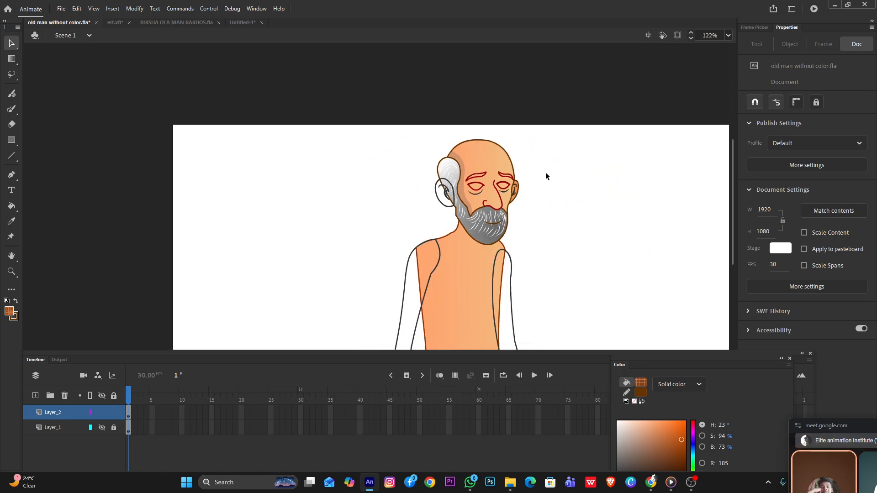
scroll(519, 166, up, 4)
scroll(485, 174, up, 2)
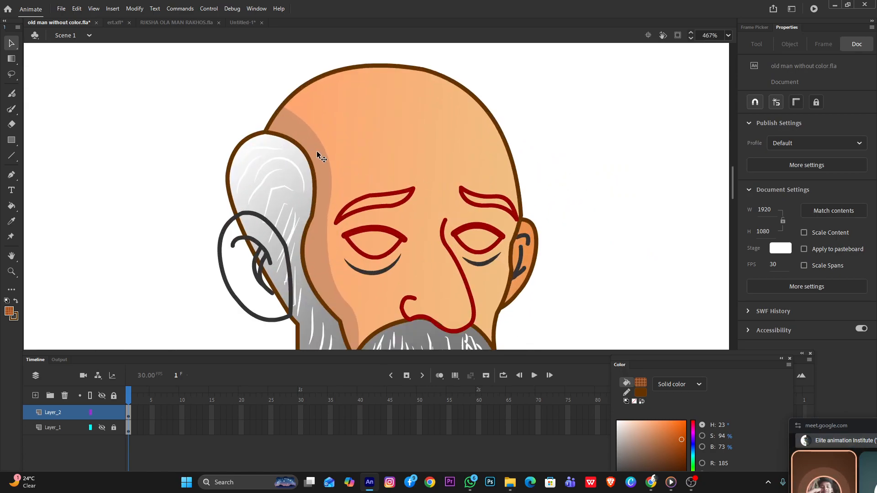
double_click(391, 130)
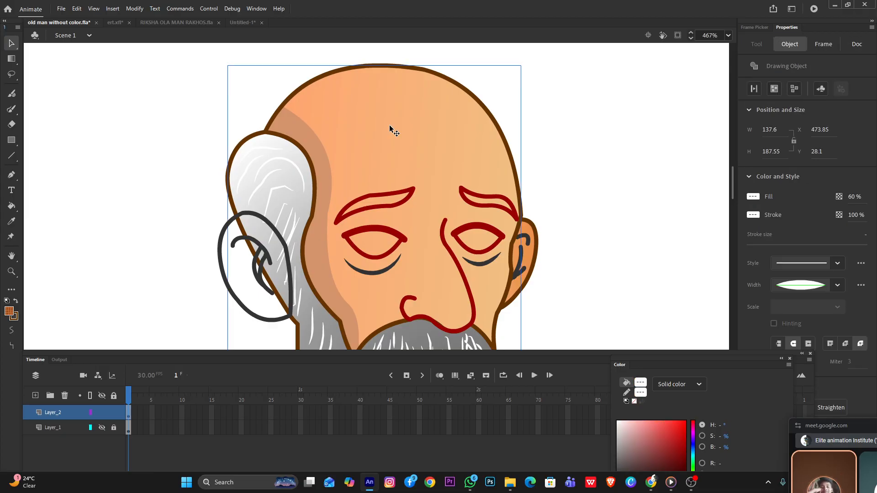
click(389, 131)
click(598, 144)
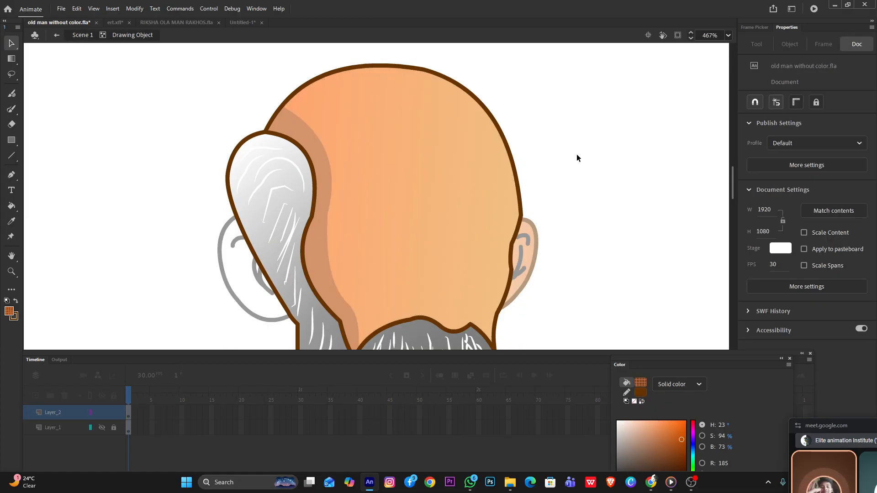
click(420, 161)
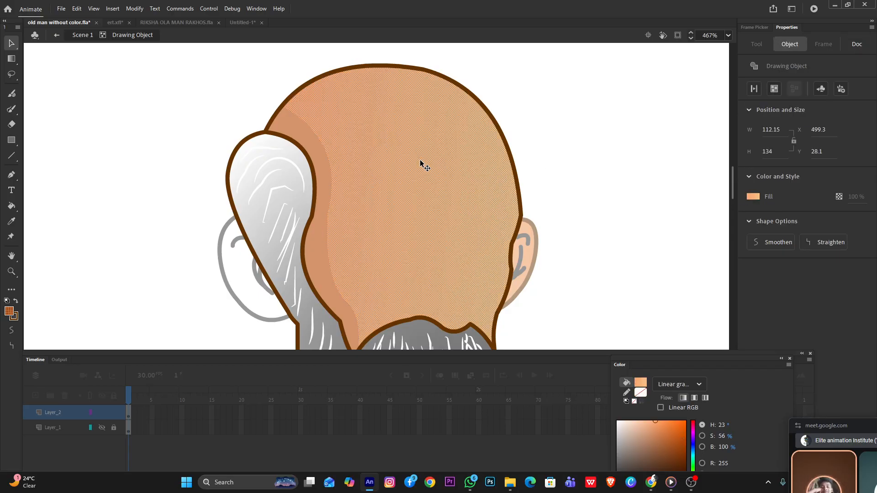
click(558, 147)
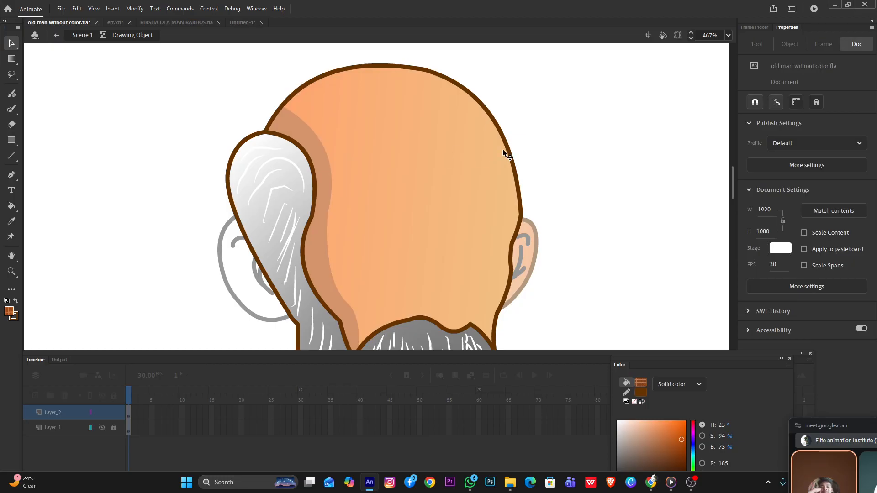
scroll(462, 177, down, 3)
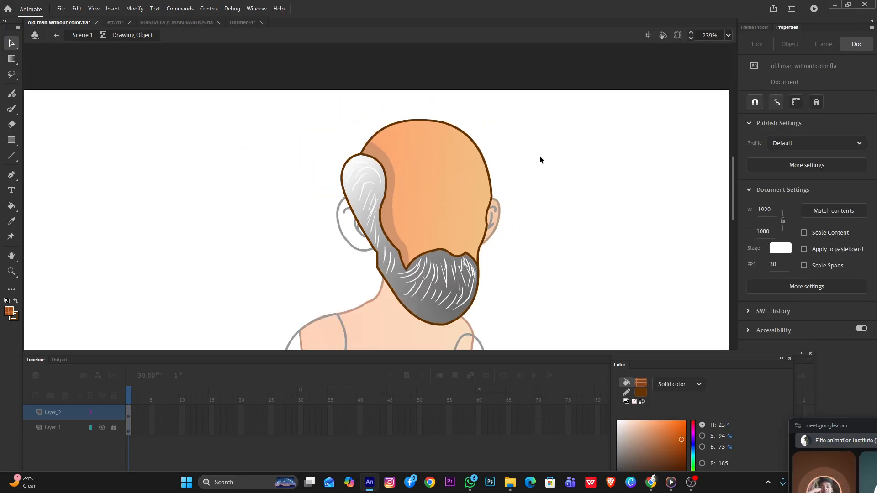
double_click(139, 157)
scroll(430, 195, down, 3)
scroll(494, 197, up, 2)
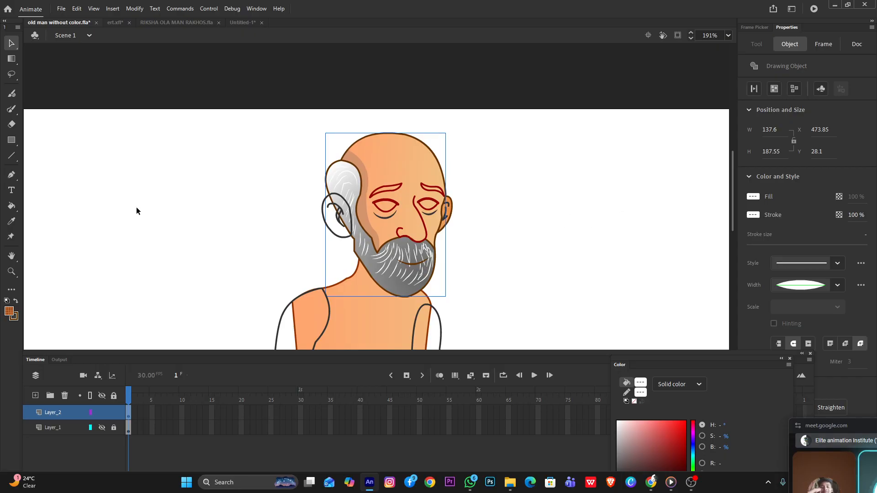
Draw a test square about 138 by 148 px beside the old man's head and set its fill opacity to 100 %
click(12, 140)
drag(518, 145, 639, 273)
click(12, 43)
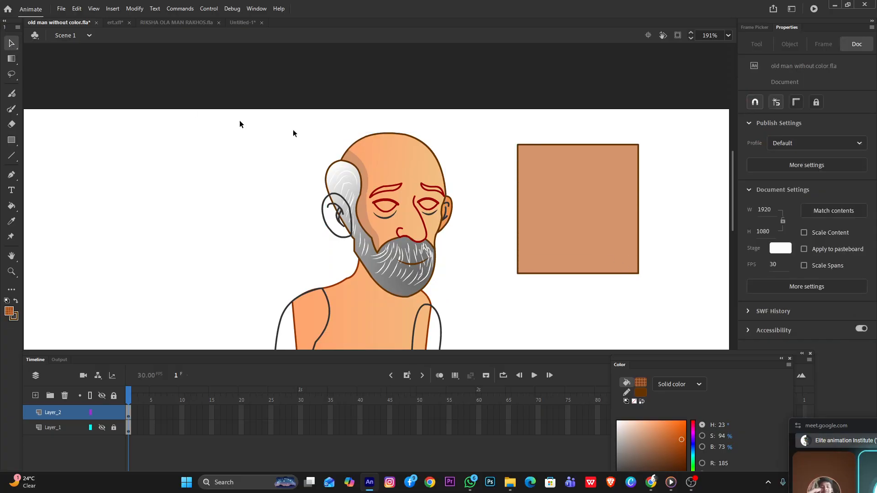
click(564, 182)
click(688, 172)
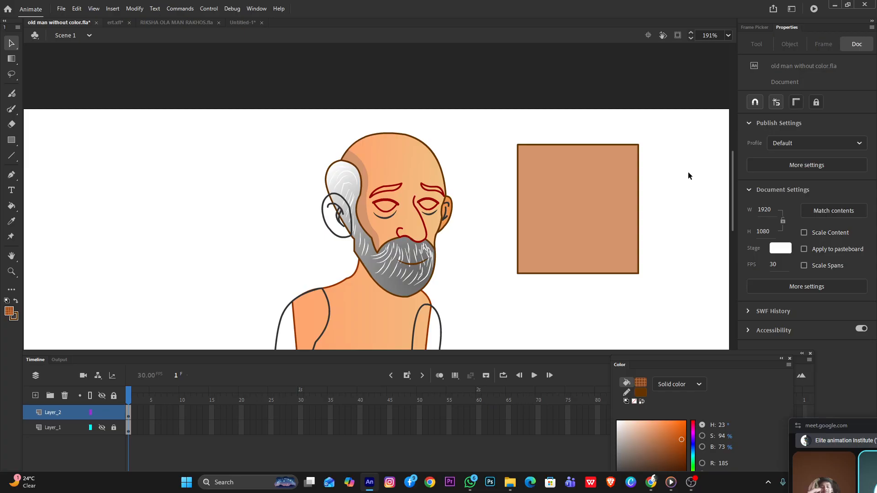
click(597, 211)
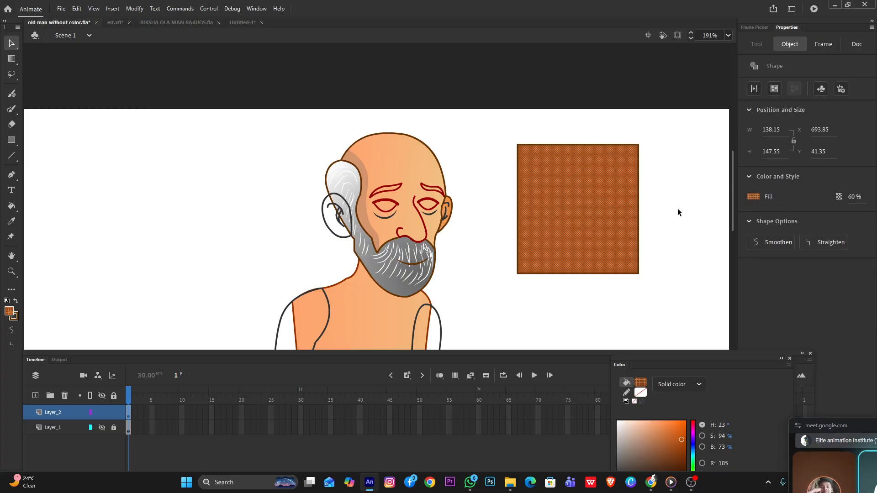
drag(852, 197, 870, 196)
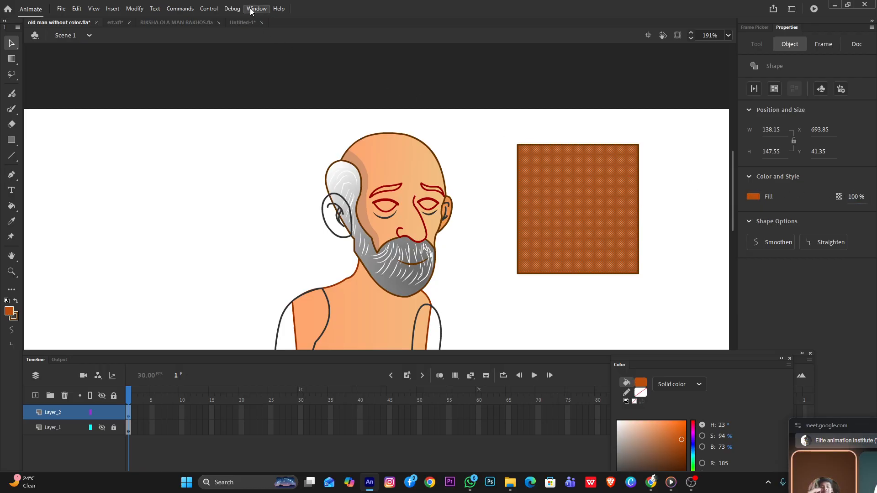
Hide and reopen the Color panel, and place it beside the test square
click(256, 9)
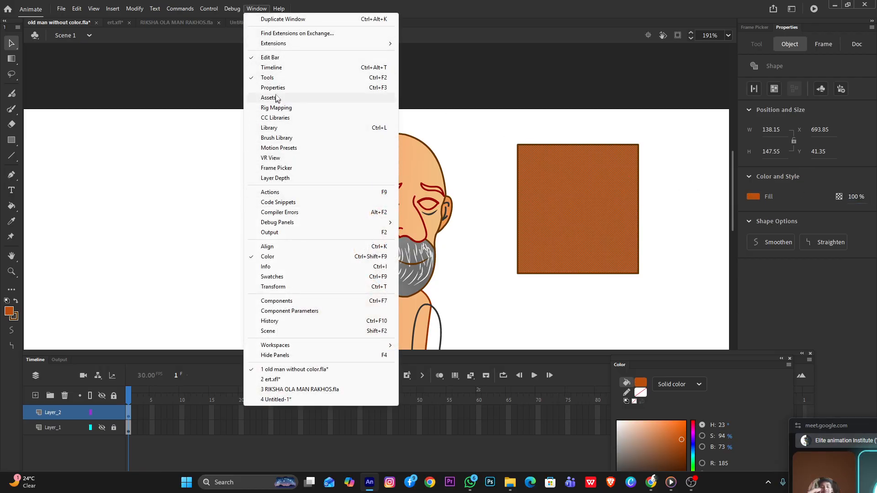
click(281, 259)
click(257, 9)
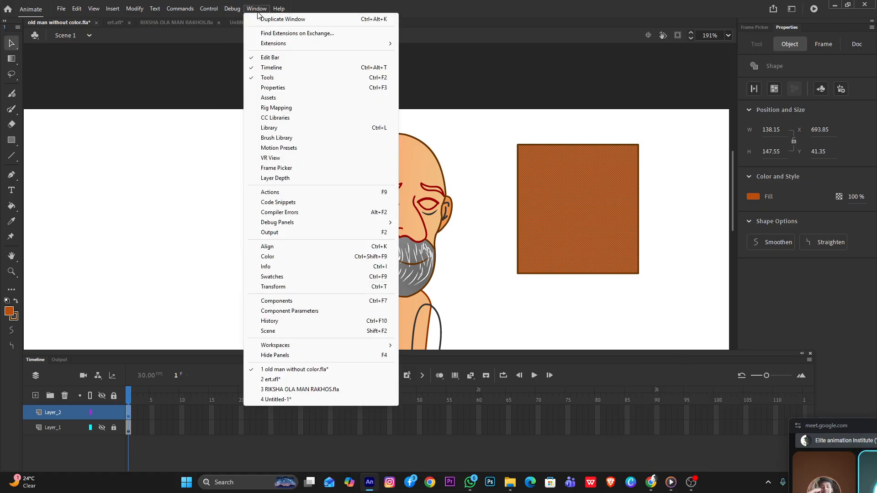
click(272, 257)
drag(659, 361, 747, 200)
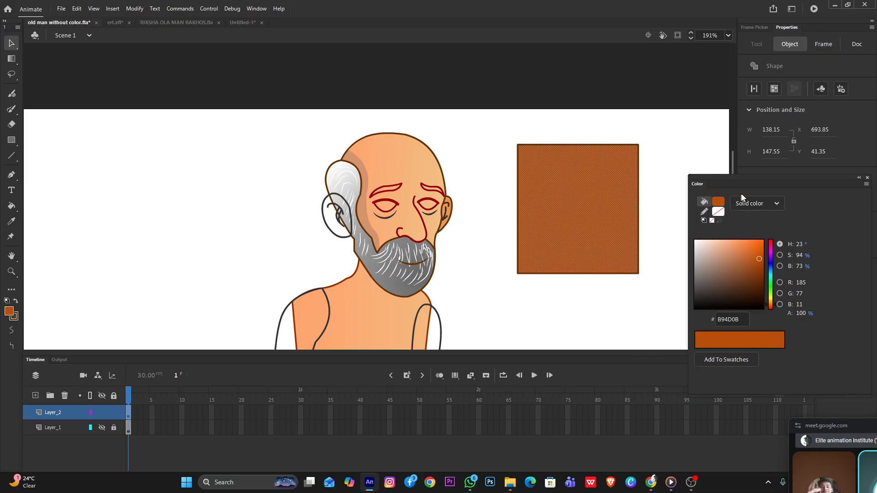
Change the test square's fill from a solid color to a linear gradient
click(744, 202)
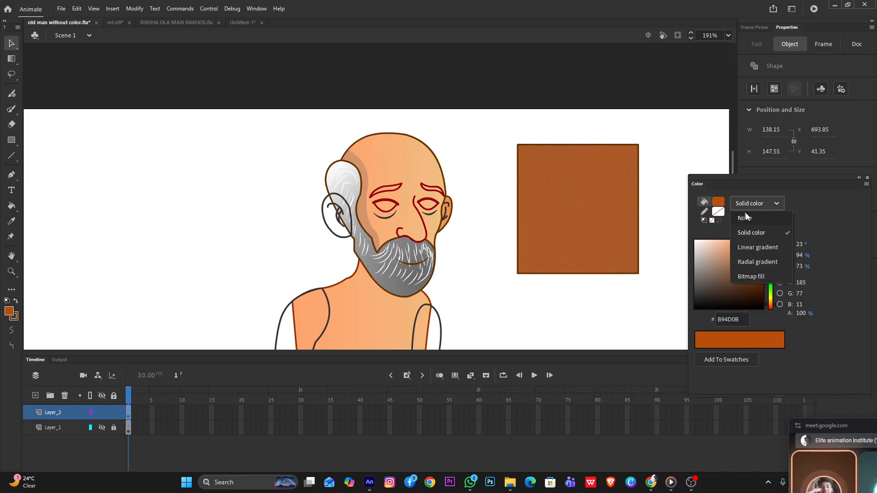
click(749, 247)
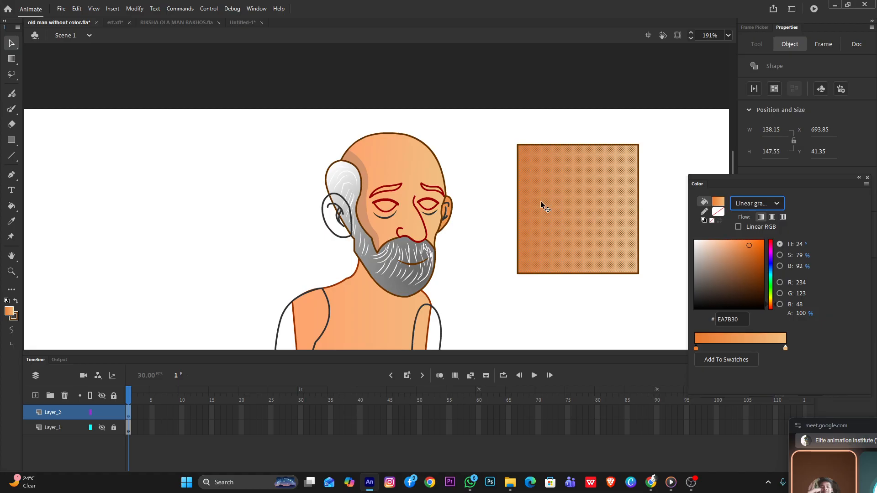
click(580, 125)
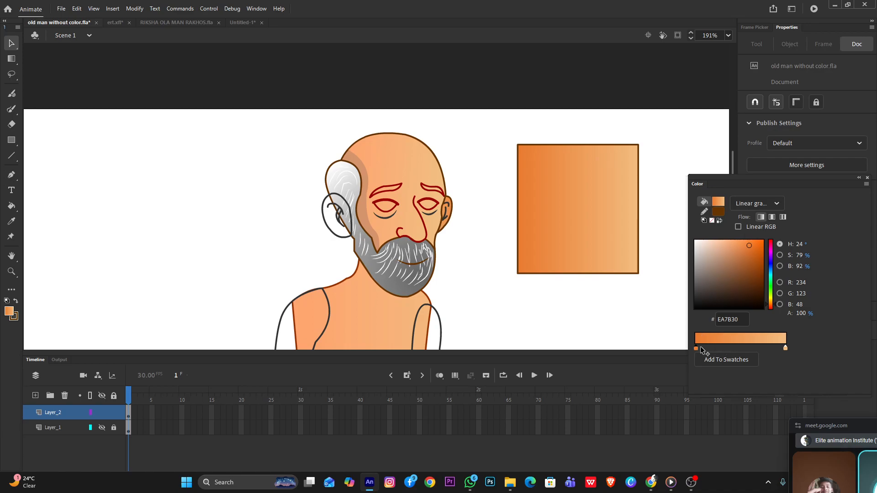
Try adding a middle gradient stop and darkening the first stop to BE5A17 with the square unselected
click(731, 348)
double_click(696, 349)
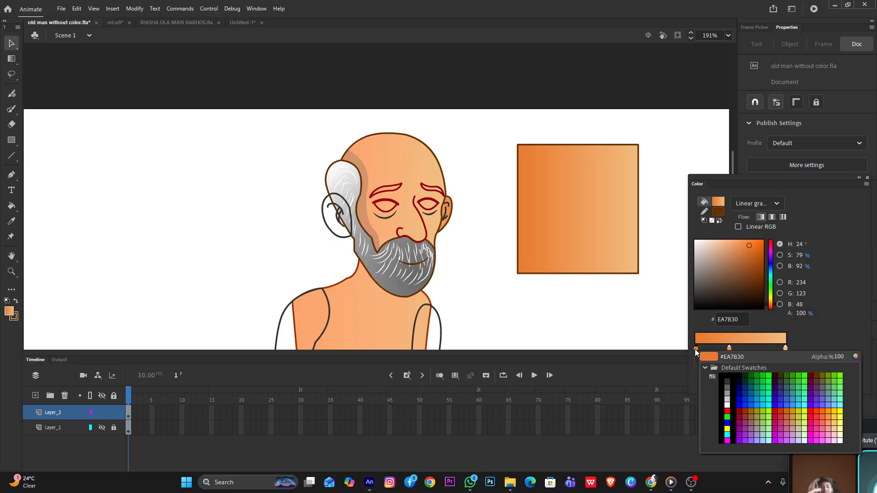
click(856, 357)
drag(703, 184, 709, 198)
click(804, 171)
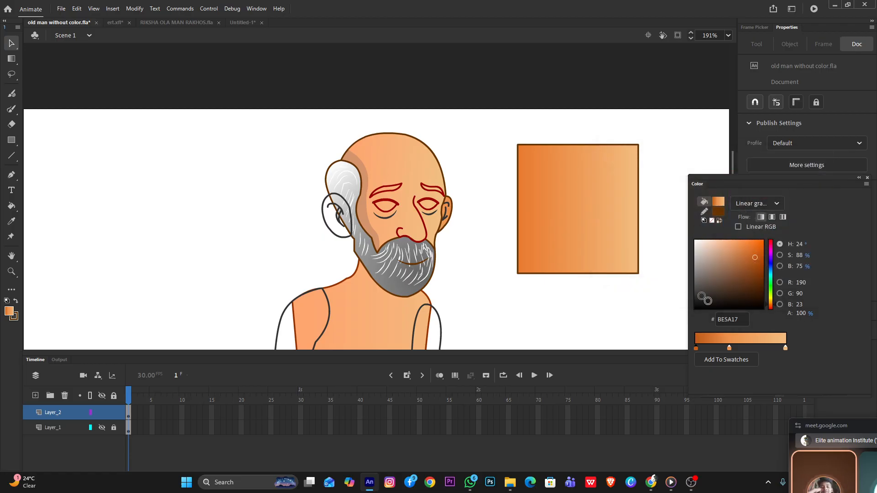
Try darkening the middle gradient stop to BF6E31 with the square unselected
click(730, 348)
click(730, 349)
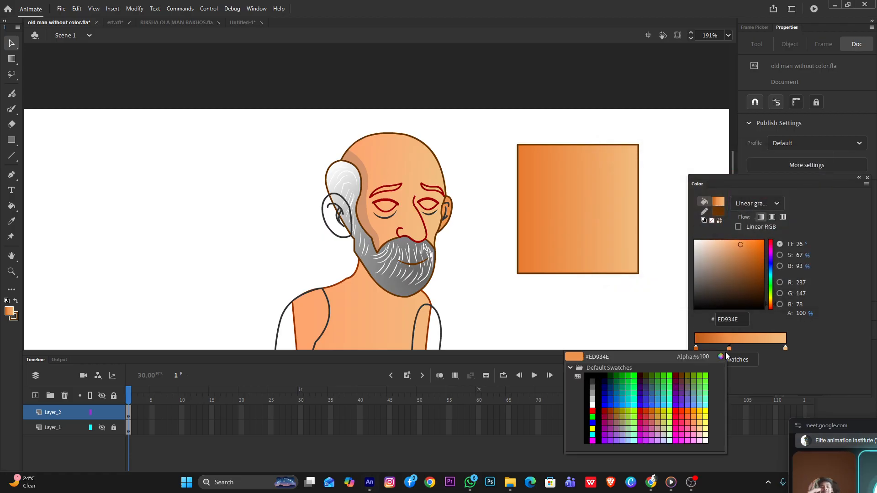
click(726, 358)
drag(687, 178, 693, 197)
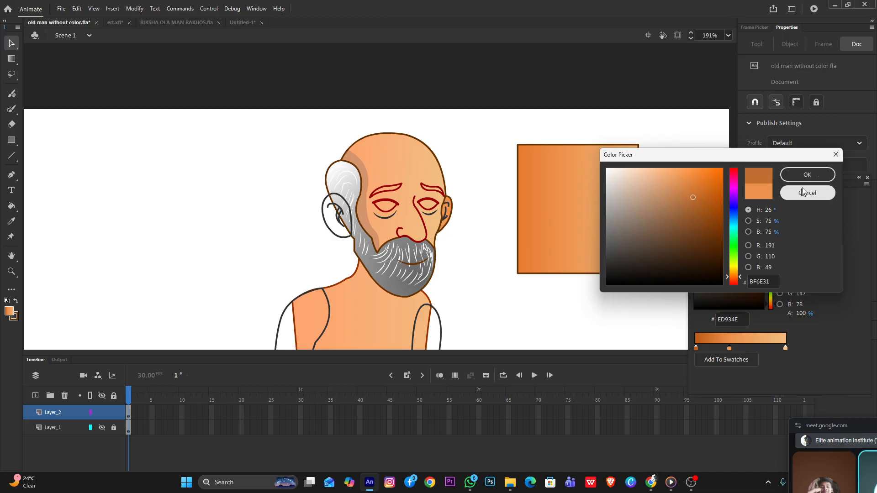
click(800, 193)
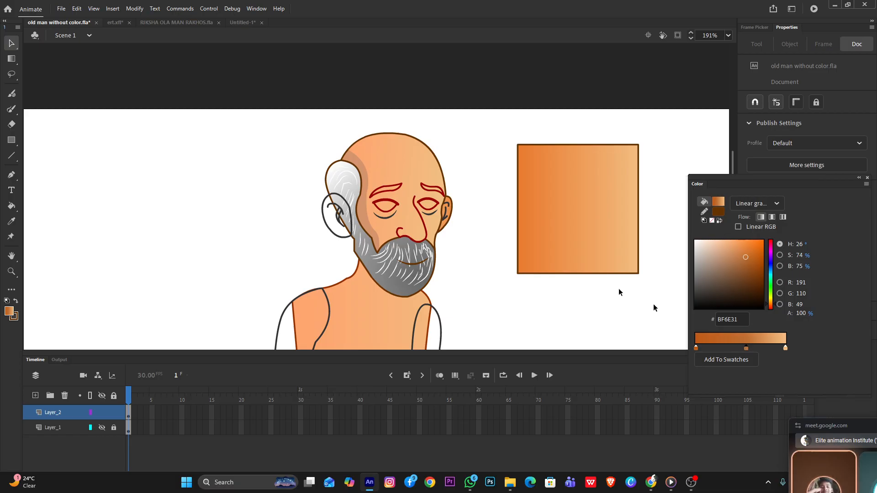
Add a middle stop to the selected square's gradient and darken it to D37328
click(588, 241)
click(733, 349)
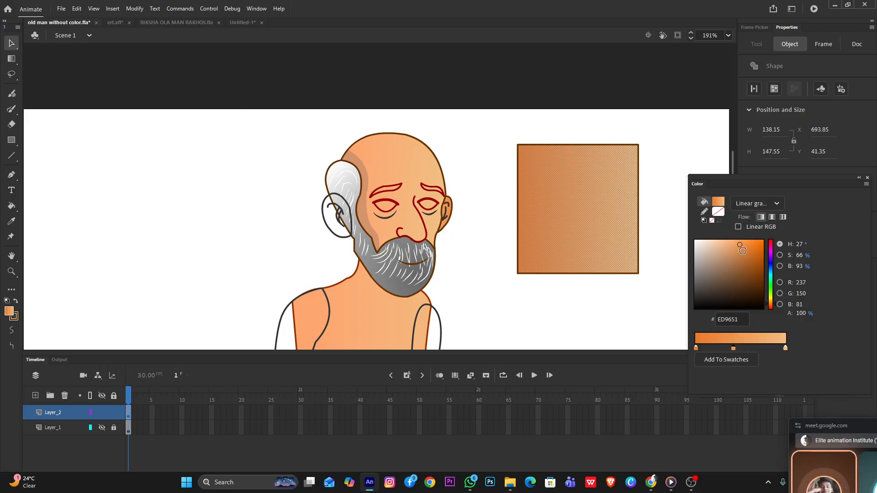
drag(742, 250, 749, 251)
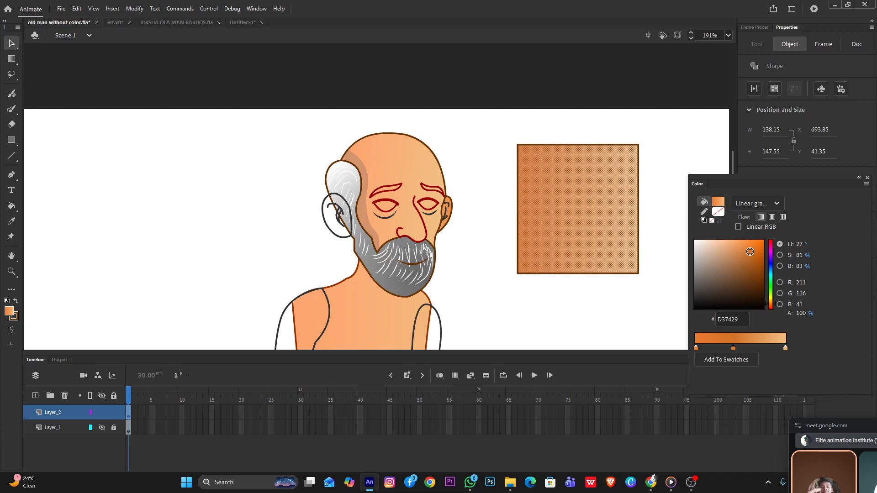
drag(751, 252, 750, 251)
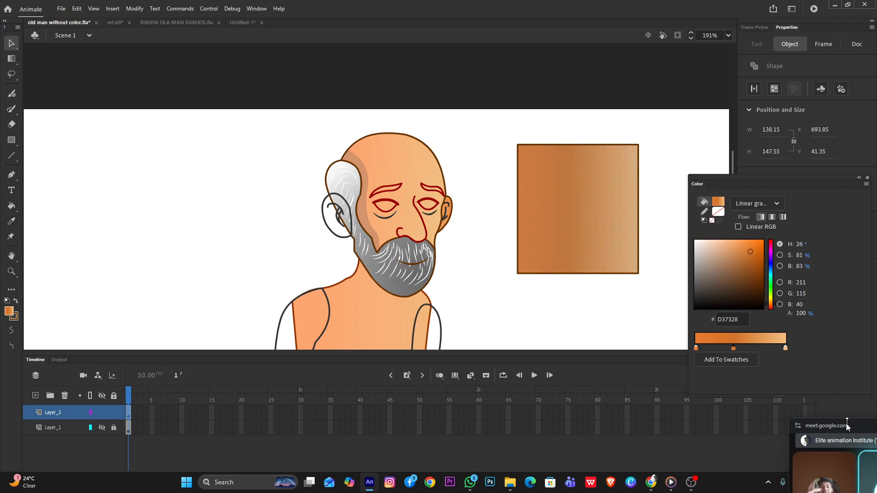
Switch to Google Meet, restart presenting the entire screen, return to Adobe Animate and park the floating call window out of the way
drag(843, 428, 787, 317)
mouse_move(650, 482)
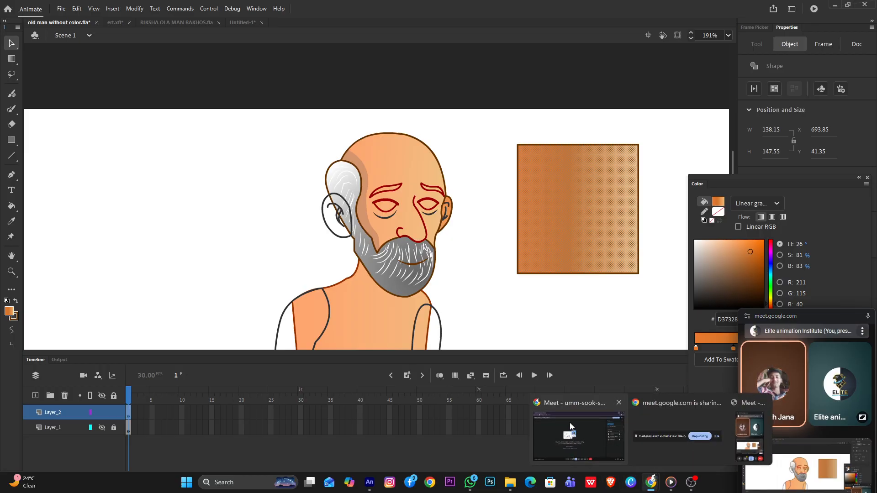
click(579, 431)
click(411, 454)
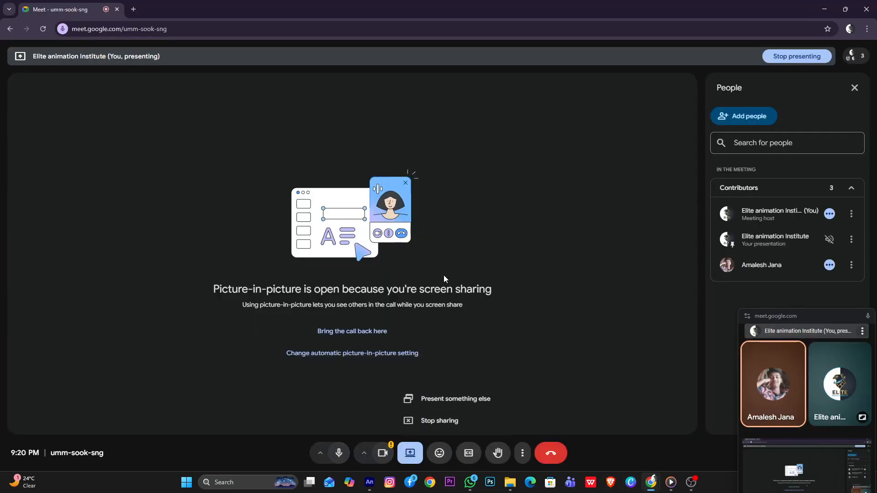
click(411, 399)
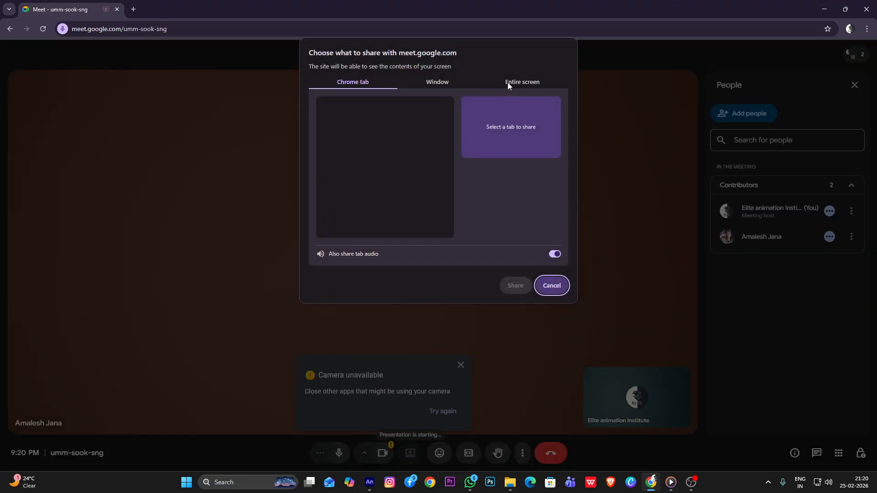
click(508, 82)
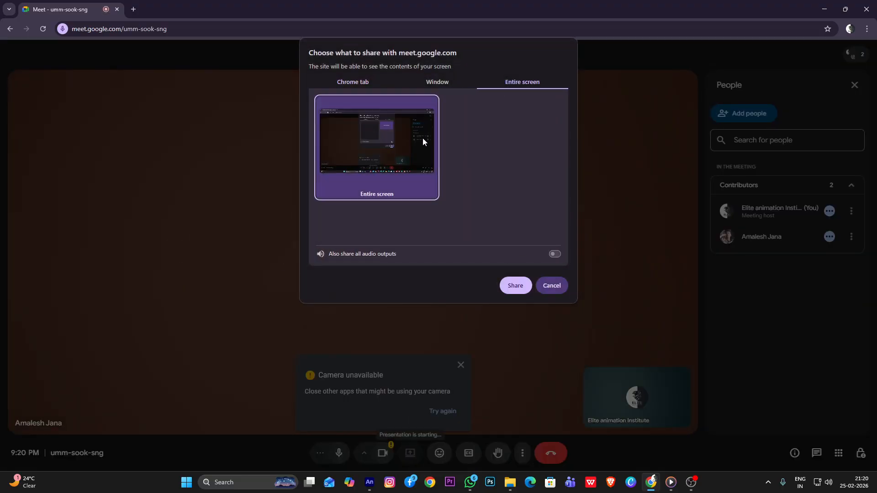
click(506, 282)
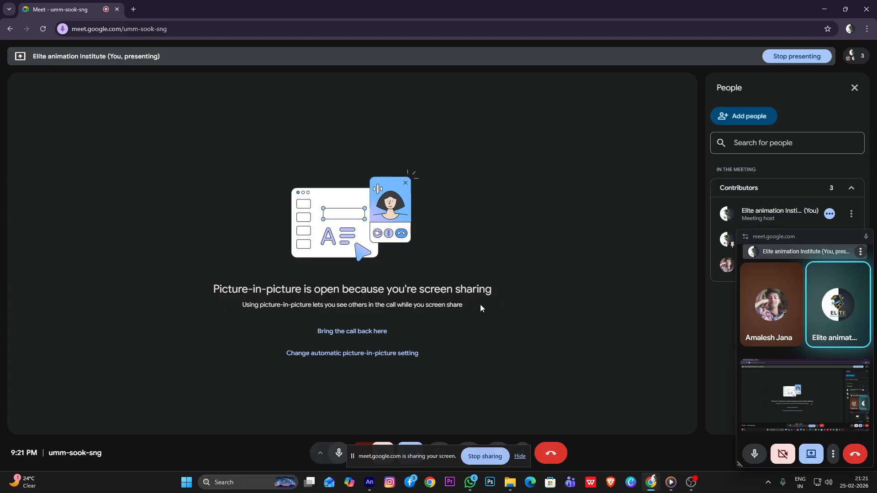
click(830, 11)
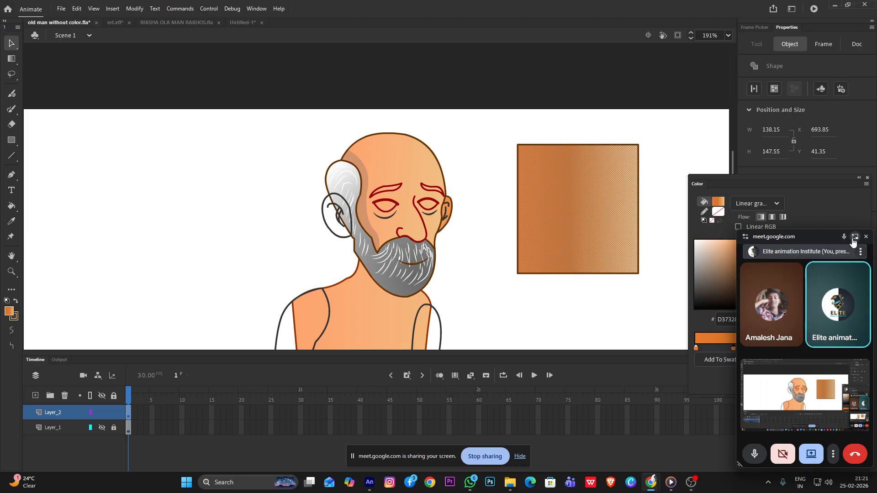
drag(816, 231, 116, 480)
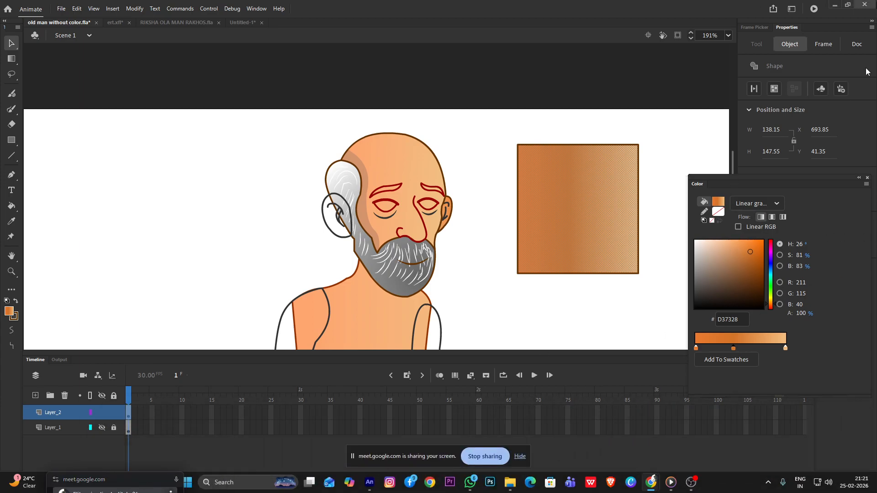
Add a fourth stop to the square's gradient and set the first stop to dark brown 803907
click(662, 320)
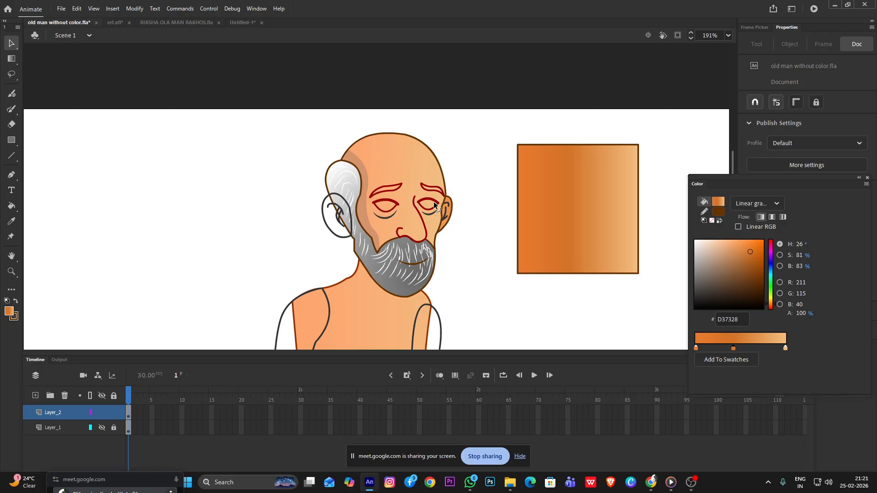
click(595, 204)
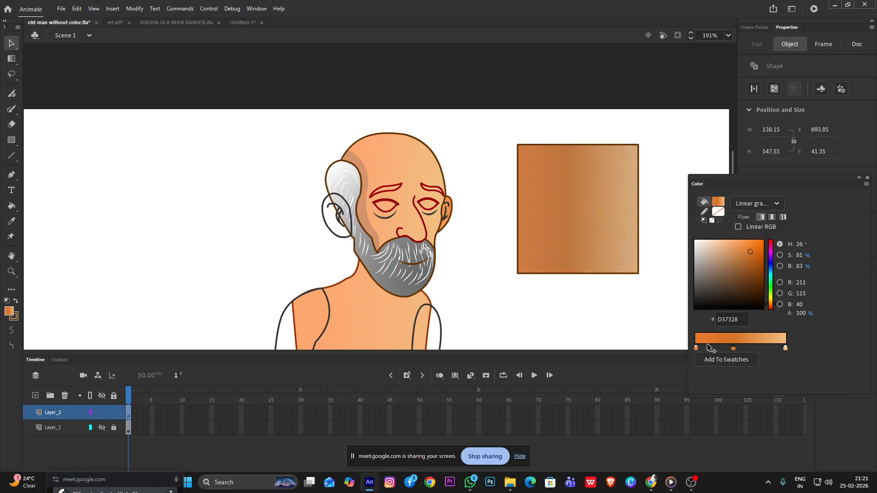
click(755, 344)
double_click(696, 349)
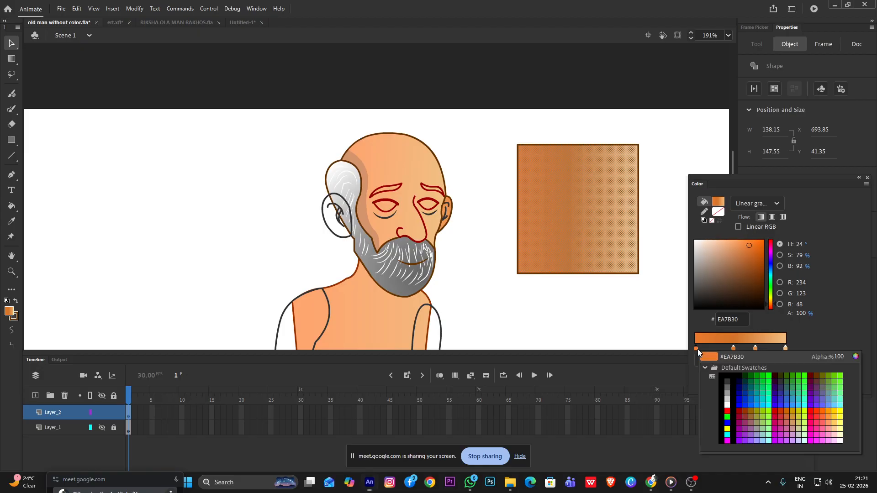
click(747, 280)
drag(748, 248, 759, 274)
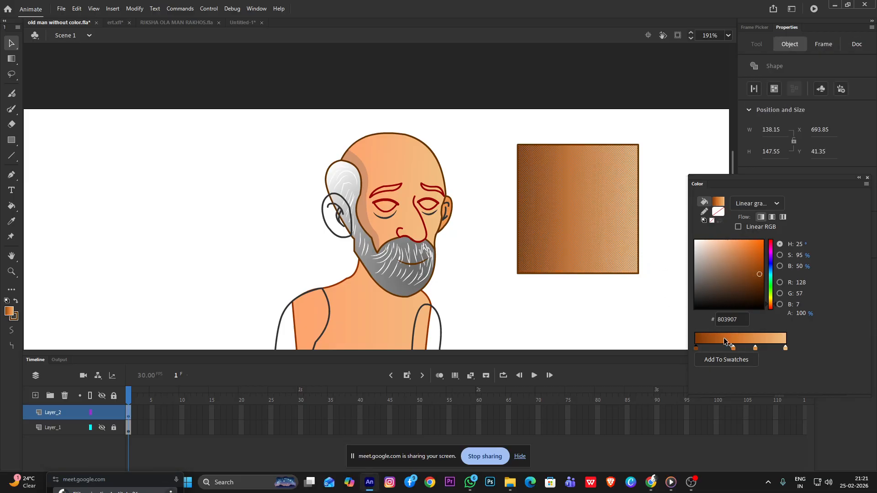
Set the gradient's second stop to A7510E and the third to D68134, and reposition both for a smoother blend
click(734, 349)
drag(750, 252, 755, 274)
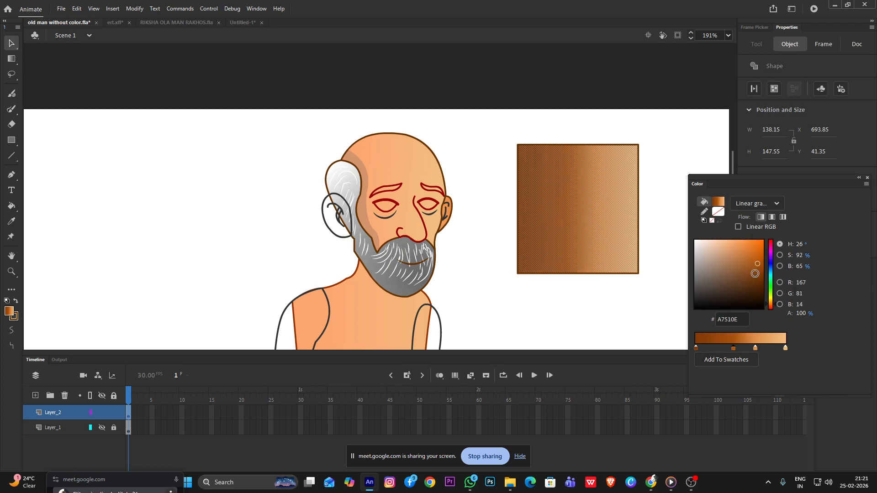
double_click(755, 350)
click(749, 257)
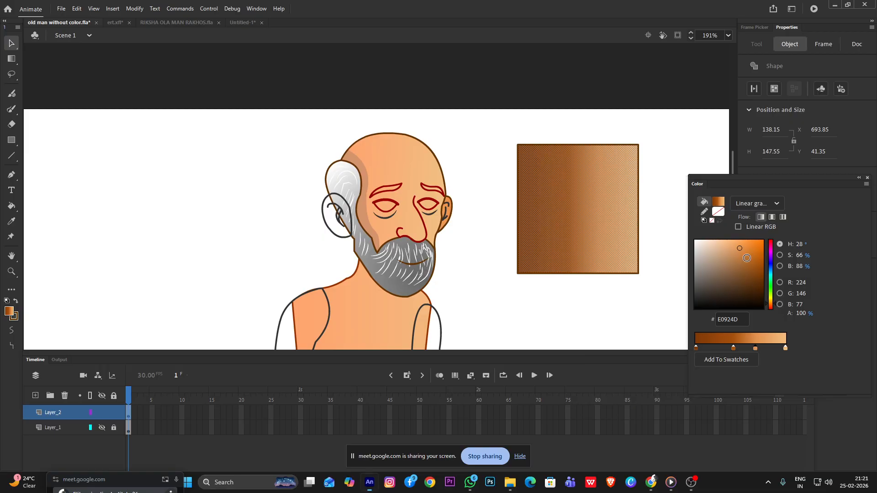
drag(749, 257, 747, 251)
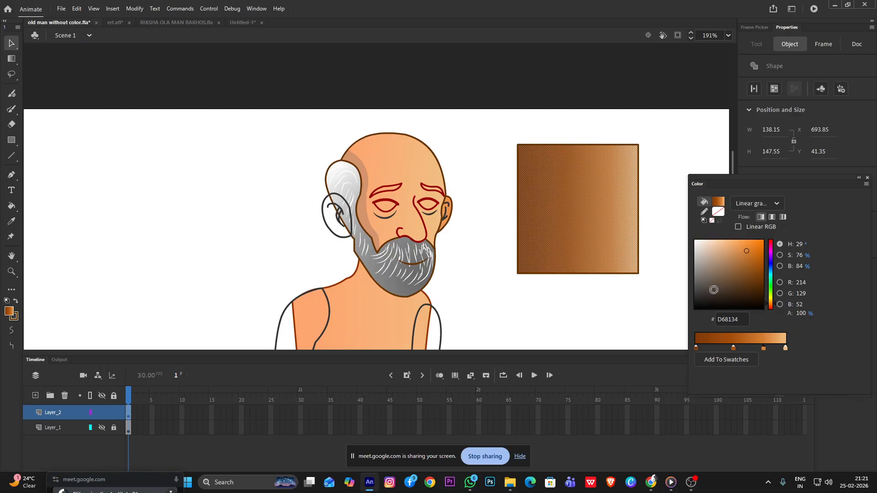
mouse_move(733, 349)
mouse_down()
mouse_move(724, 349)
mouse_move(760, 347)
mouse_up()
click(595, 137)
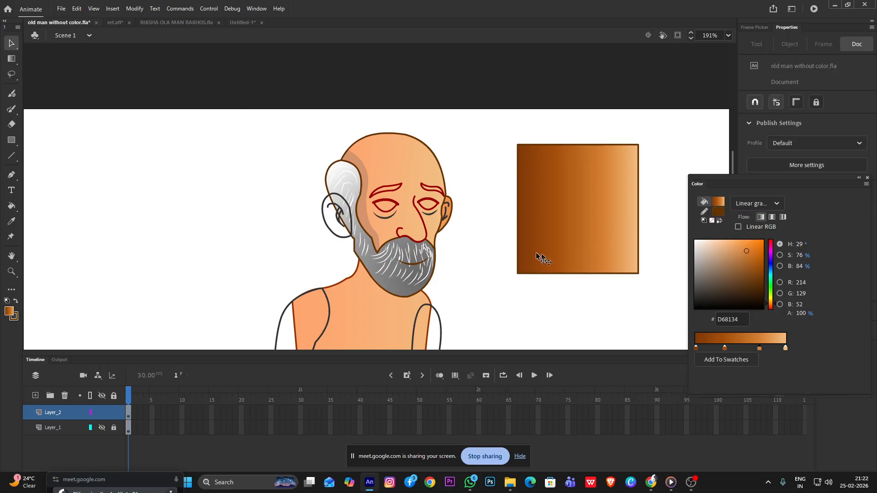
Set the color of the test square's entire outline to brown 6A3704
double_click(575, 274)
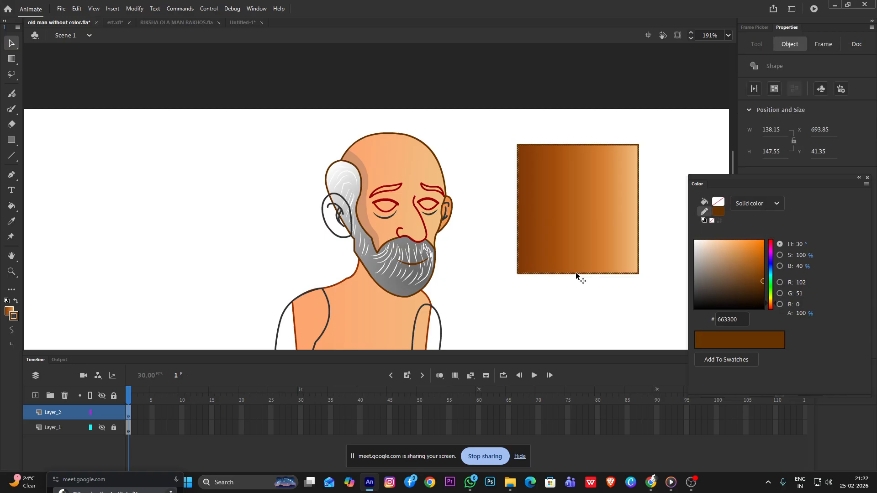
drag(758, 270, 760, 280)
click(665, 143)
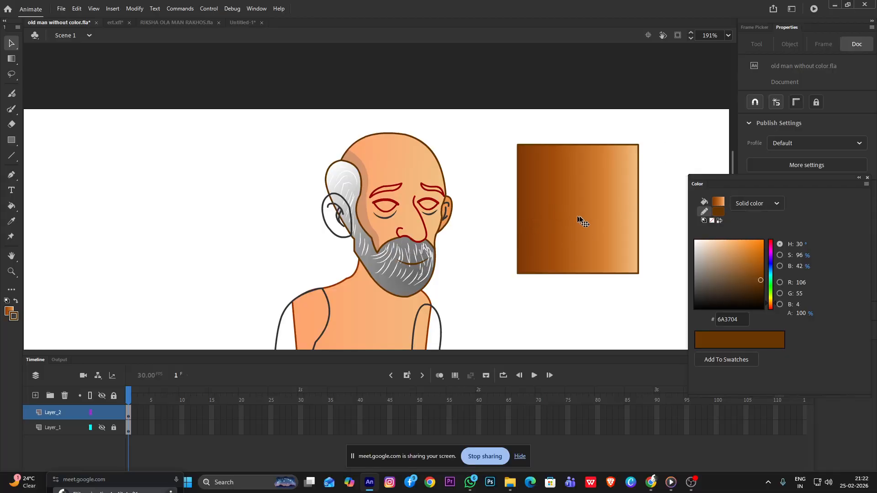
Compress the test square's linear gradient and shift its center toward the square's left side with the Gradient Transform tool
click(559, 215)
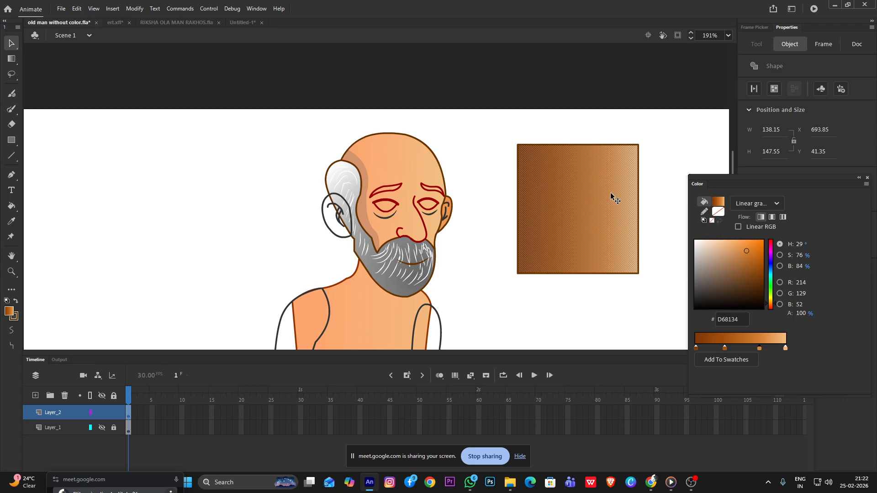
key(f)
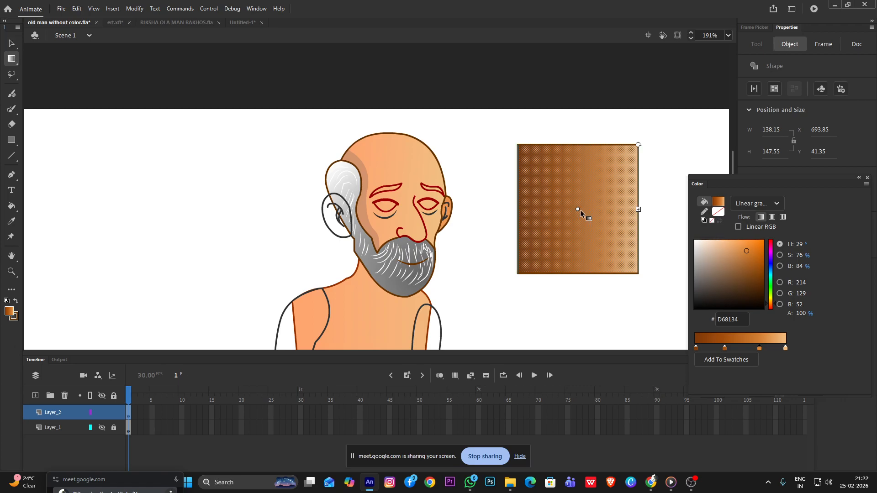
drag(580, 209, 561, 209)
drag(621, 209, 566, 212)
scroll(567, 224, down, 5)
click(594, 237)
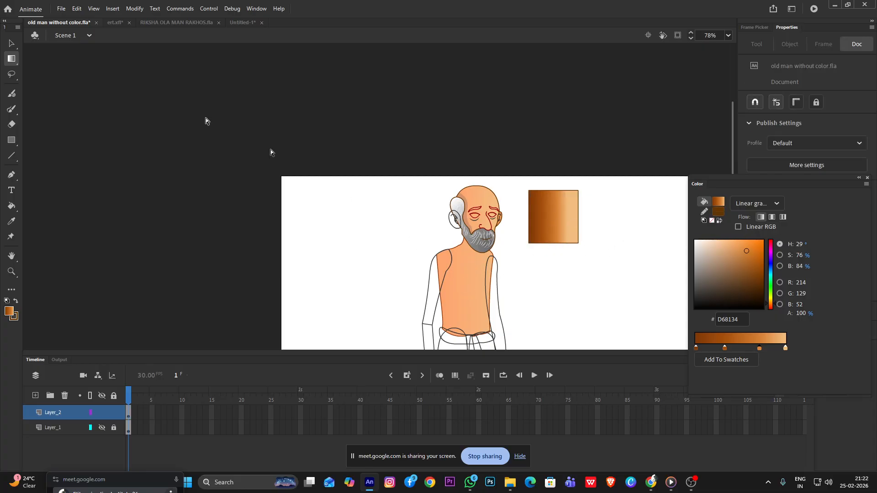
Draw a straight vertical line through the left part of the test square, extending past its upper and lower edges
click(11, 44)
scroll(465, 205, up, 4)
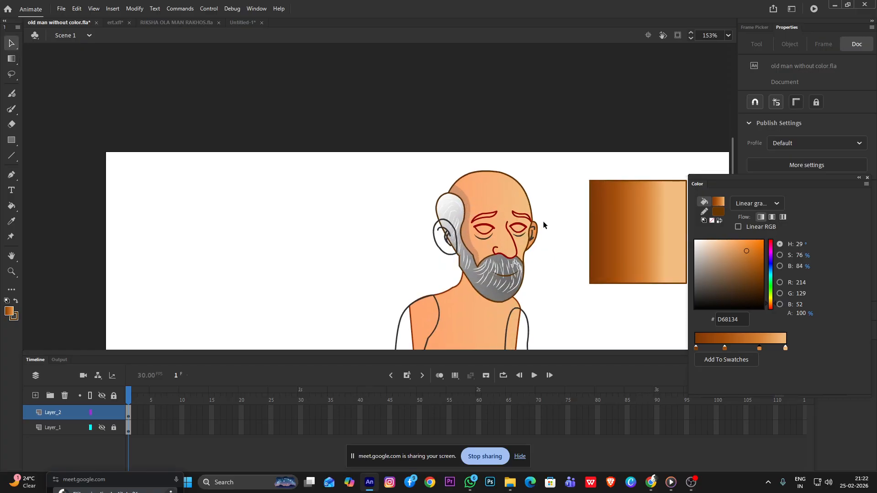
scroll(464, 199, up, 4)
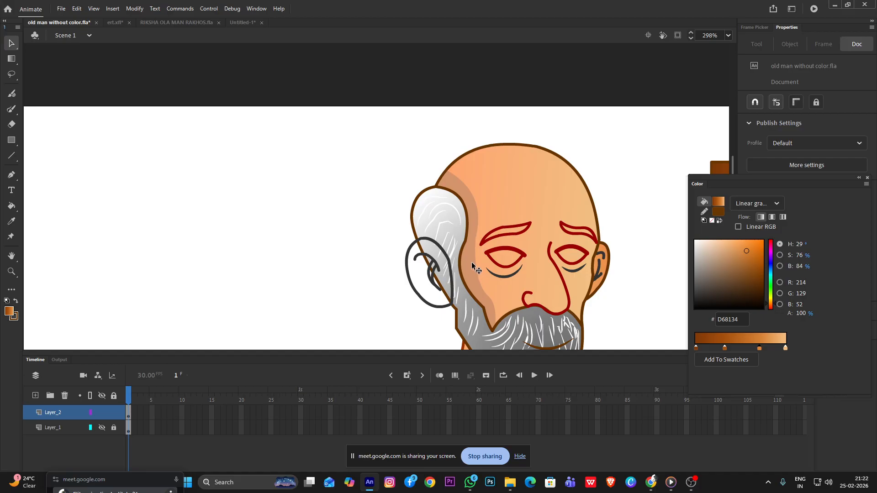
scroll(459, 219, down, 4)
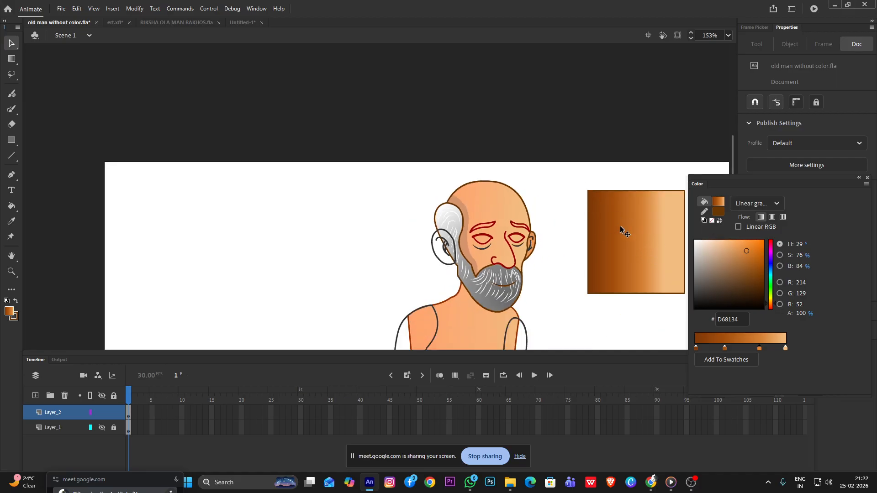
scroll(621, 229, up, 3)
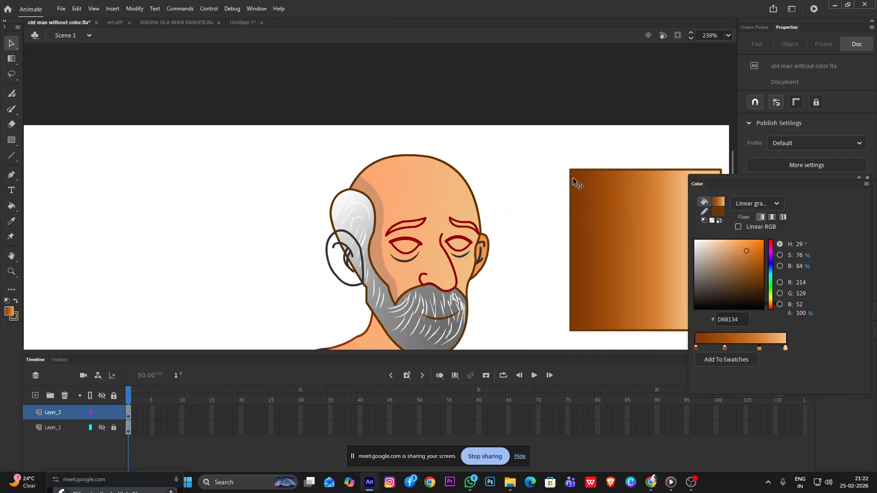
double_click(611, 226)
click(549, 194)
key(n)
mouse_move(600, 150)
mouse_down()
mouse_move(611, 294)
mouse_move(602, 380)
mouse_up()
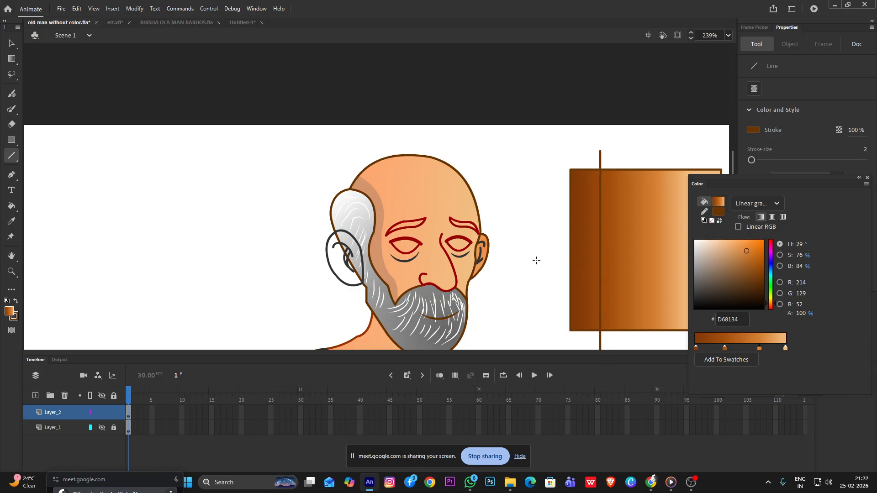
Bend the line's section inside the square into a curve toward the left edge and select the strip it separates
key(v)
click(589, 255)
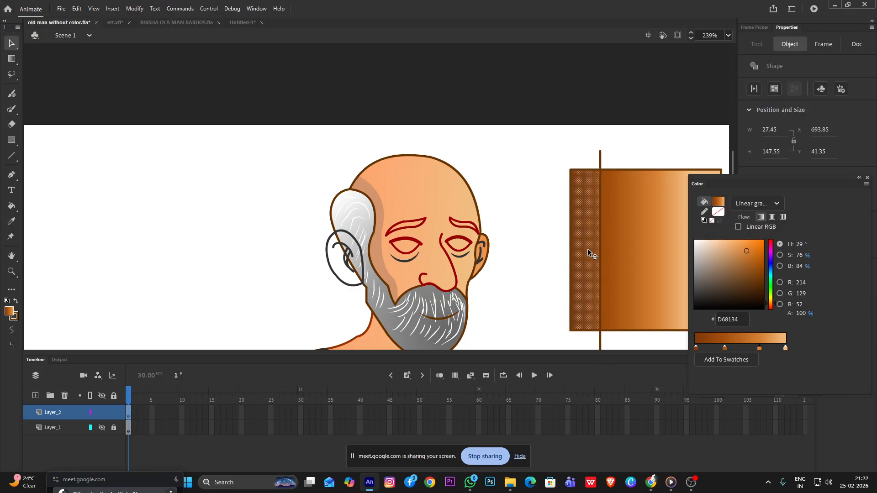
click(505, 245)
drag(601, 261, 588, 268)
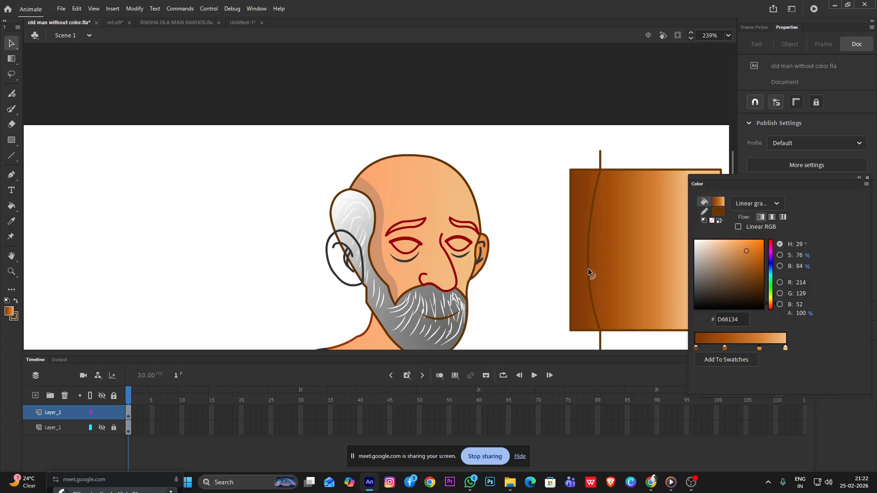
click(579, 278)
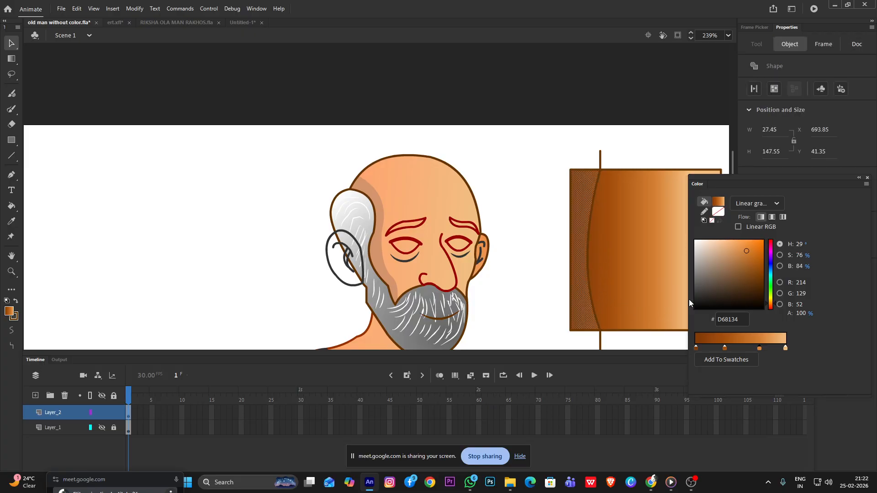
click(544, 143)
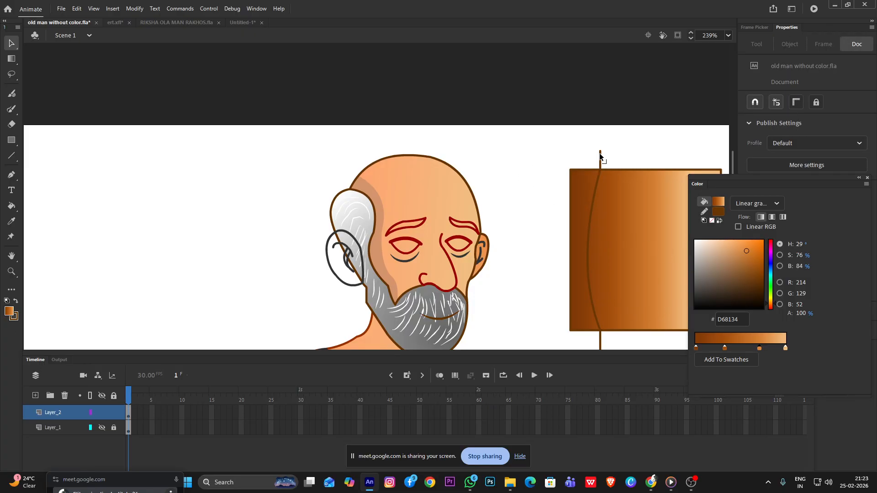
Draw connected straight lines outside the square's left edge to close a shape from the vertical line's upper end to its lower end
key(n)
drag(600, 151, 548, 166)
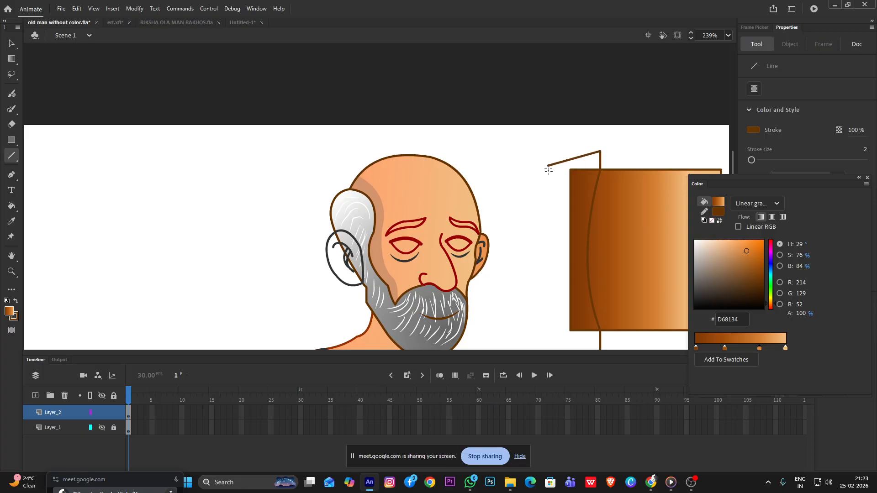
scroll(554, 210, down, 2)
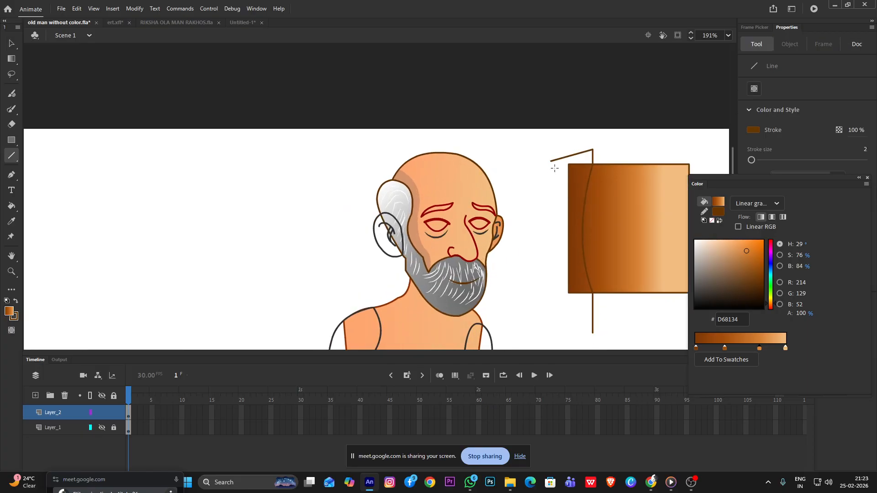
mouse_move(552, 160)
mouse_down()
mouse_move(561, 334)
mouse_move(593, 332)
mouse_up()
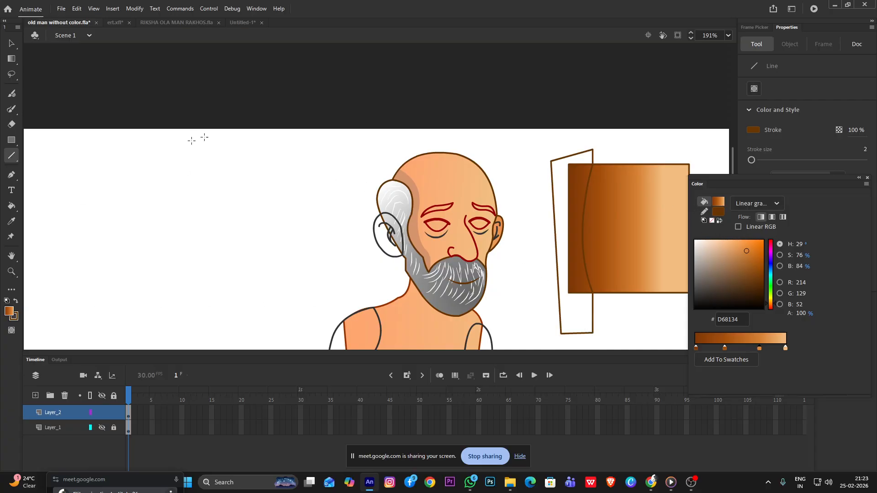
click(12, 43)
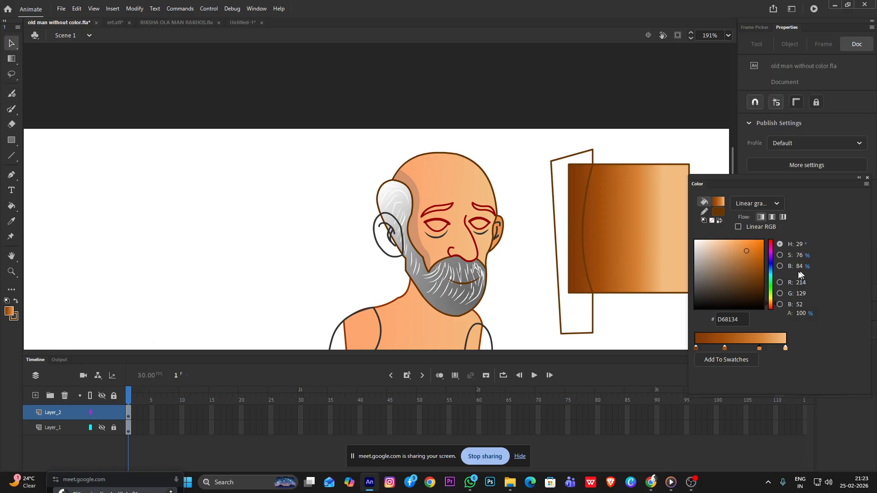
drag(744, 257, 756, 284)
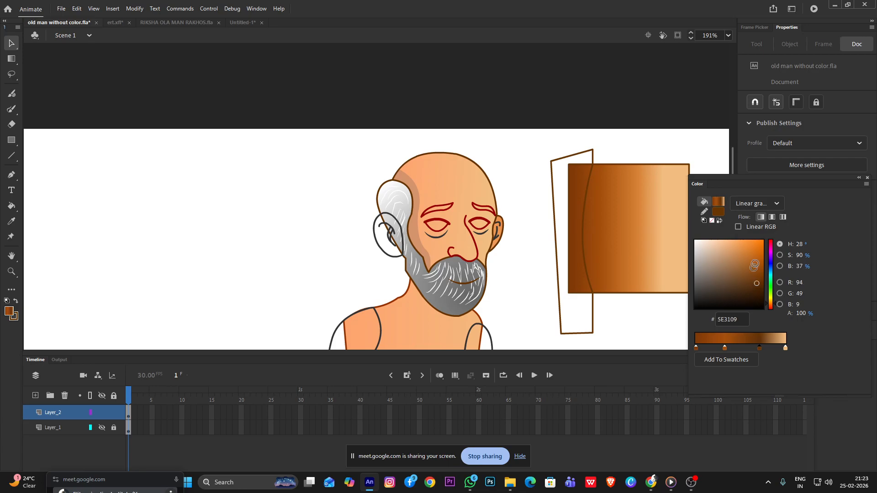
click(755, 204)
click(750, 219)
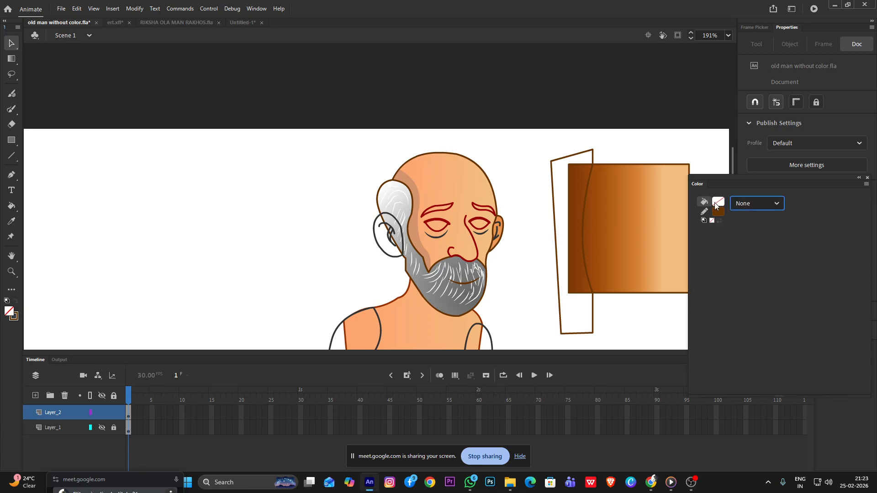
Set a solid black 000000 fill and apply it to the curved strip along the square's left edge with the Paint Bucket
click(716, 205)
click(753, 207)
click(753, 207)
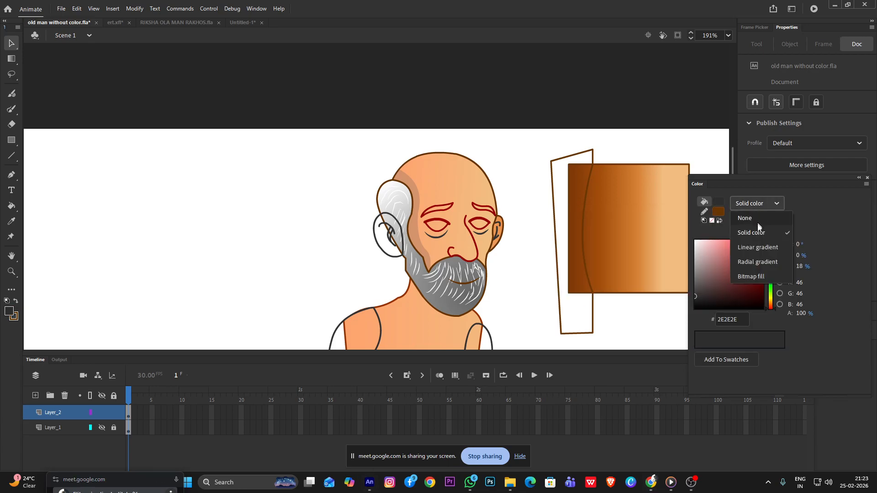
click(724, 280)
click(769, 302)
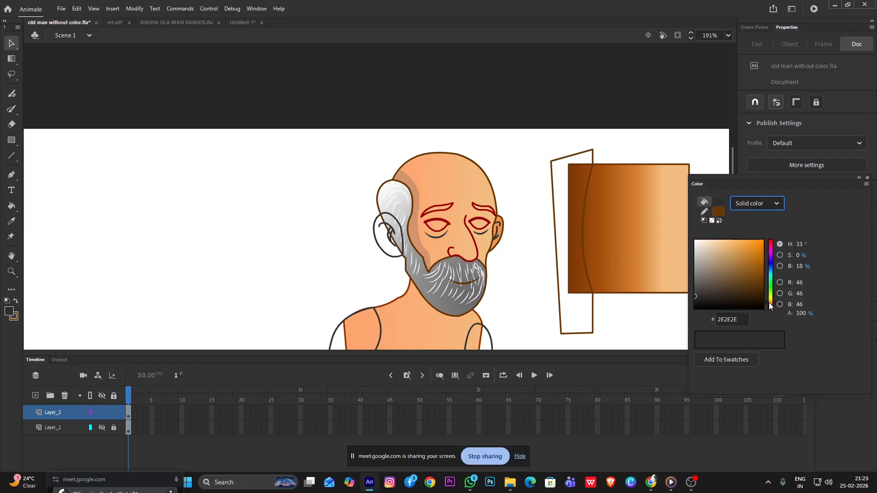
click(759, 304)
drag(756, 306, 767, 315)
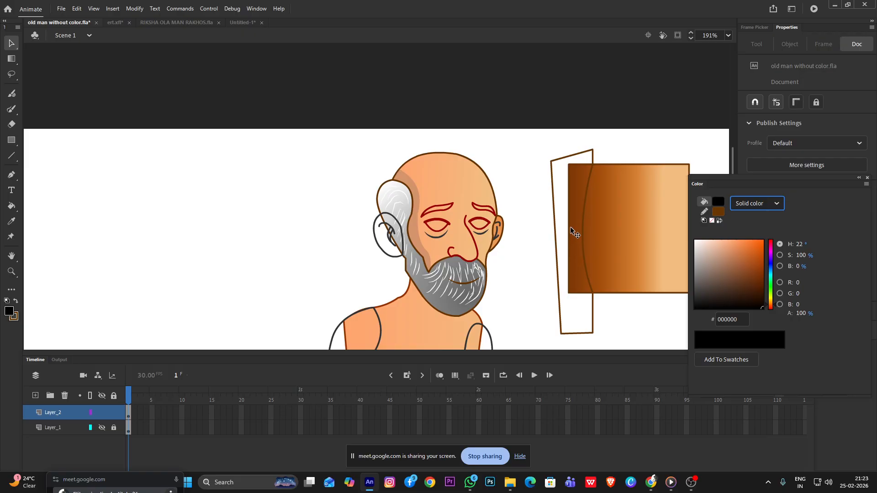
key(k)
click(580, 220)
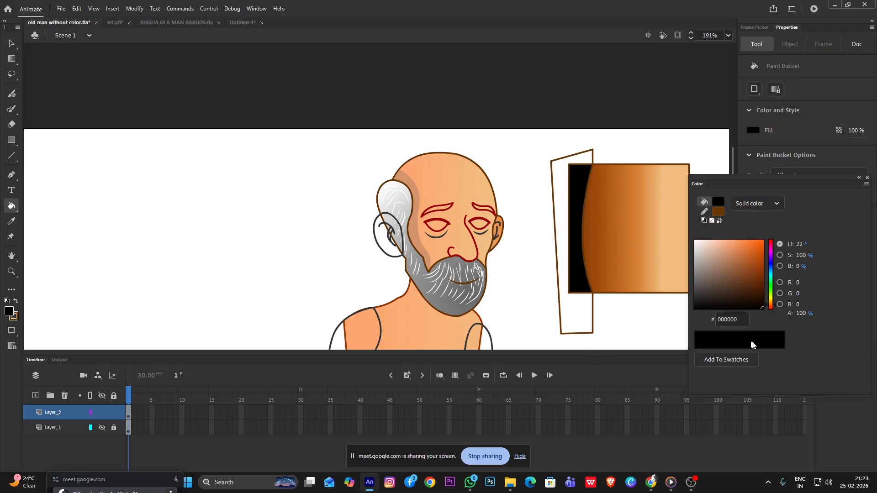
Lower the black strip's fill alpha to 57%
drag(803, 314, 783, 311)
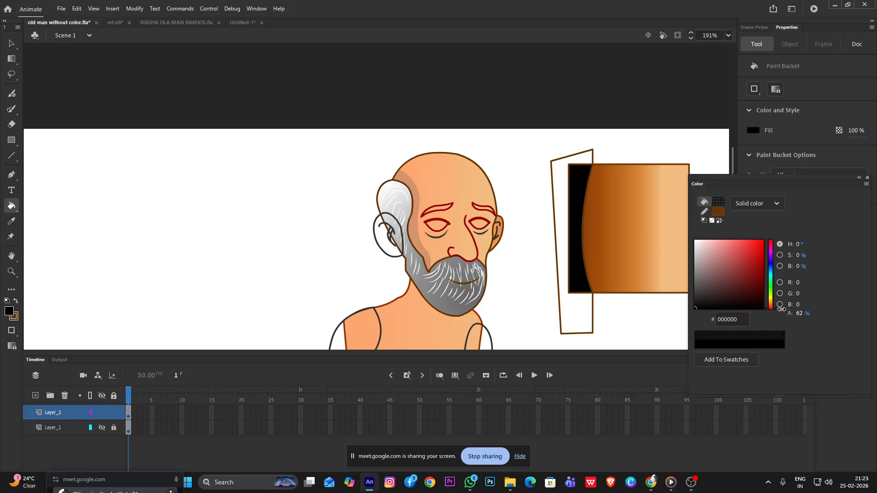
click(11, 43)
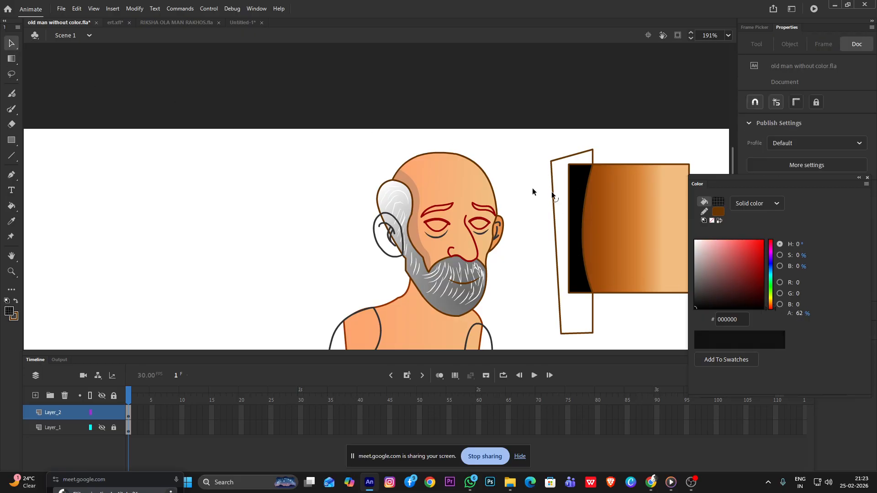
click(588, 224)
drag(803, 314, 780, 314)
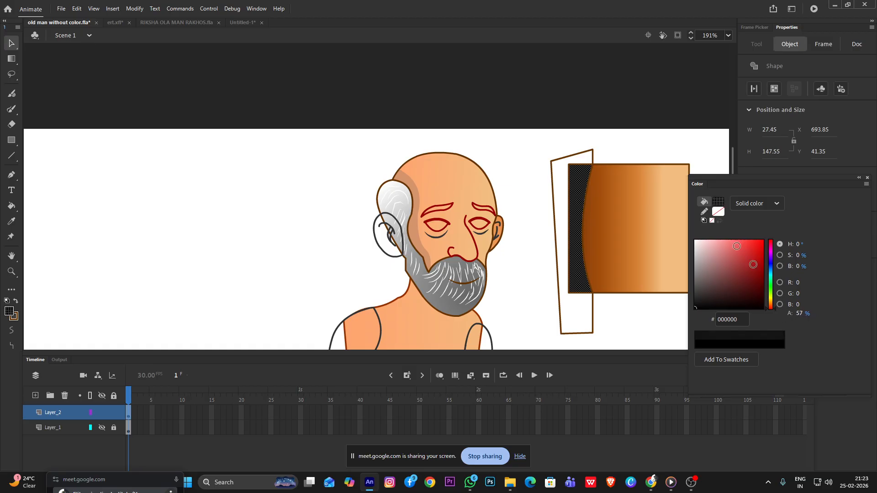
Undo the transparency change and the black fill on the square's strip
click(653, 138)
key(ctrl+z)
key(ctrl+z)
key(ctrl+z)
key(ctrl+z)
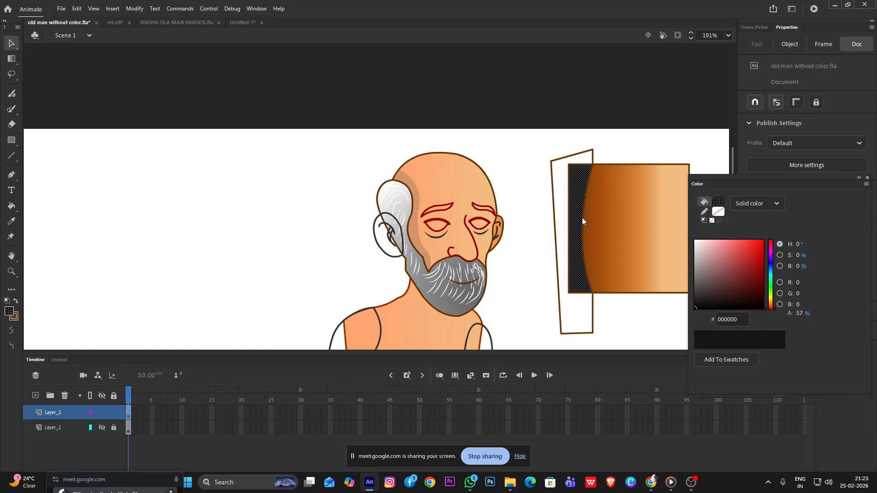
Delete the connected shadow guide lines together with the test square's brown outline
scroll(589, 236, up, 1)
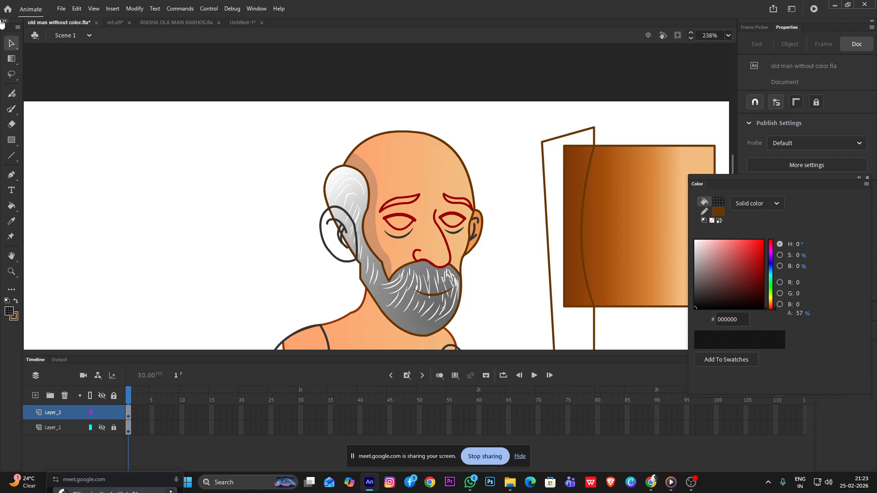
double_click(584, 128)
key(Delete)
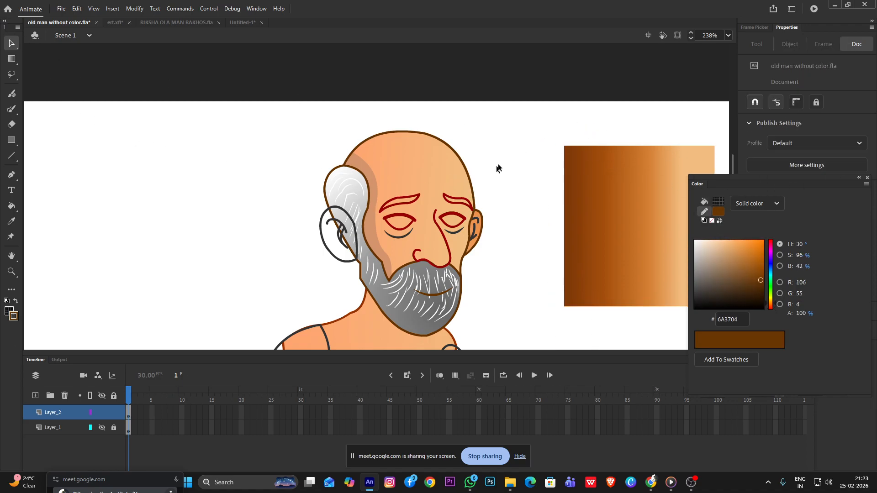
Inside the head drawing object, set the first gradient stop of the face's skin fill to E38348 and return to Scene 1
scroll(500, 164, down, 5)
scroll(470, 248, up, 4)
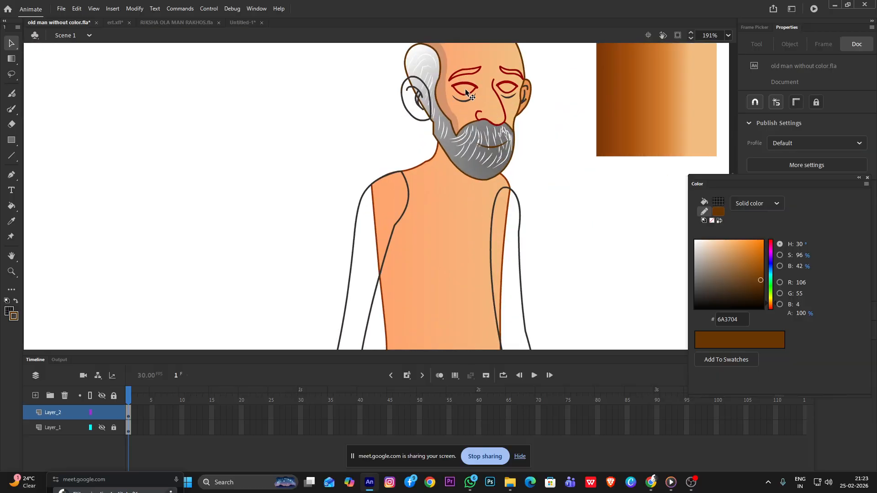
scroll(466, 90, up, 3)
click(488, 148)
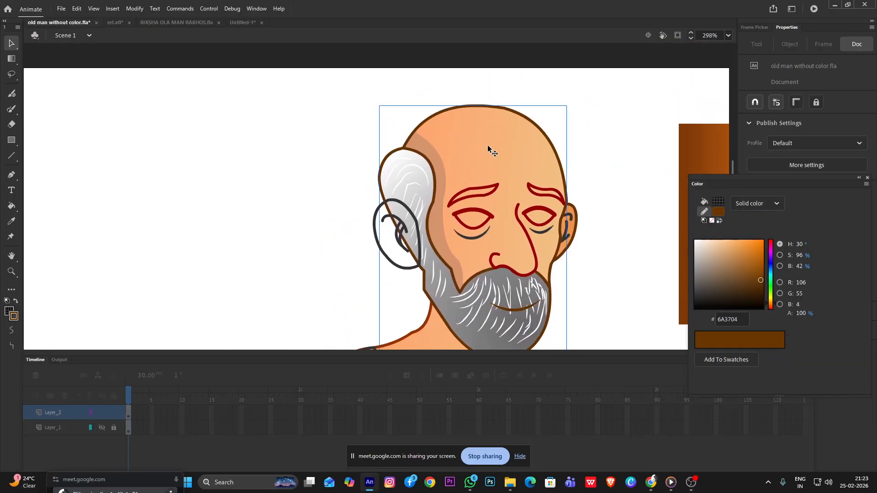
double_click(488, 148)
click(606, 125)
click(490, 166)
double_click(697, 349)
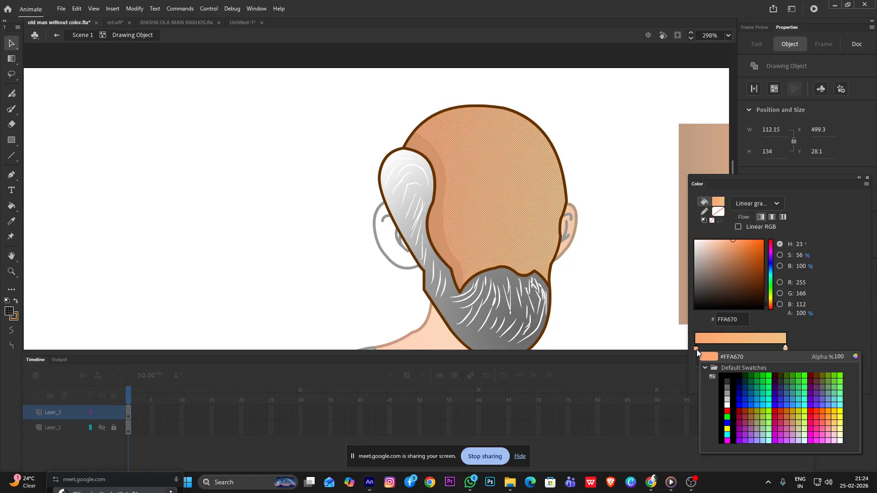
click(732, 244)
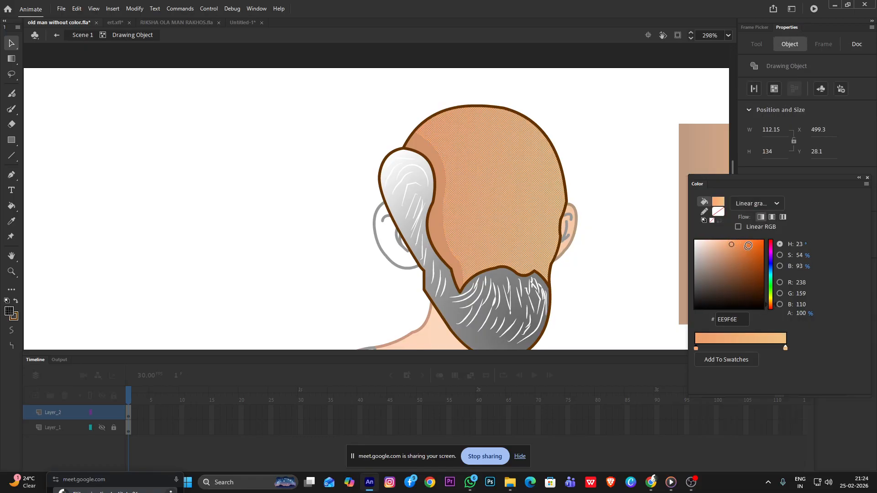
drag(734, 243, 742, 247)
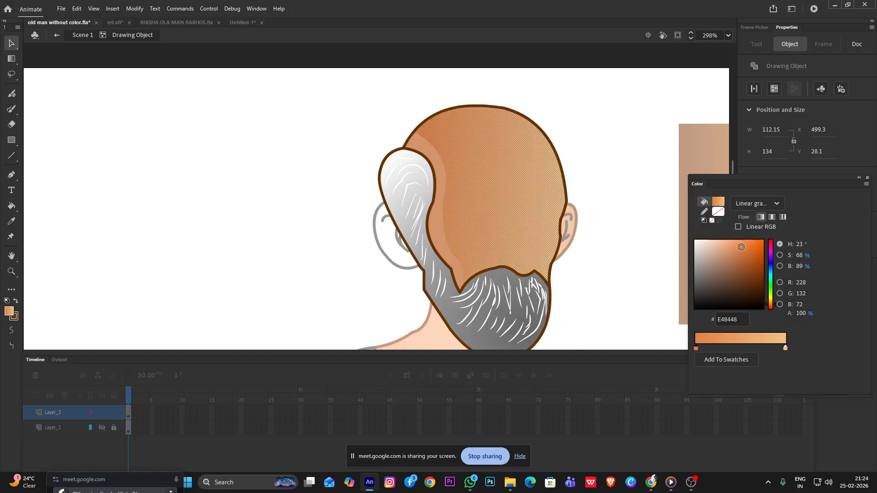
double_click(115, 86)
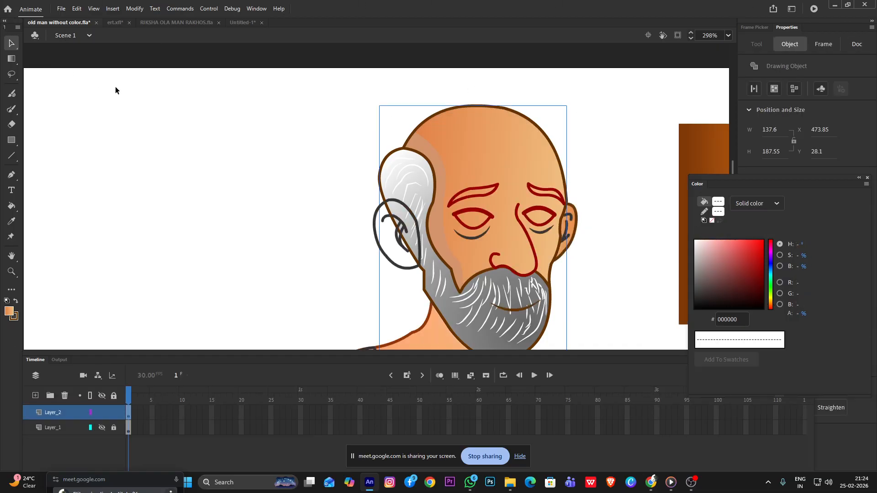
Inside the head drawing object, darken the shadow strip beside the hair to fill color 612500 and return to Scene 1
double_click(437, 226)
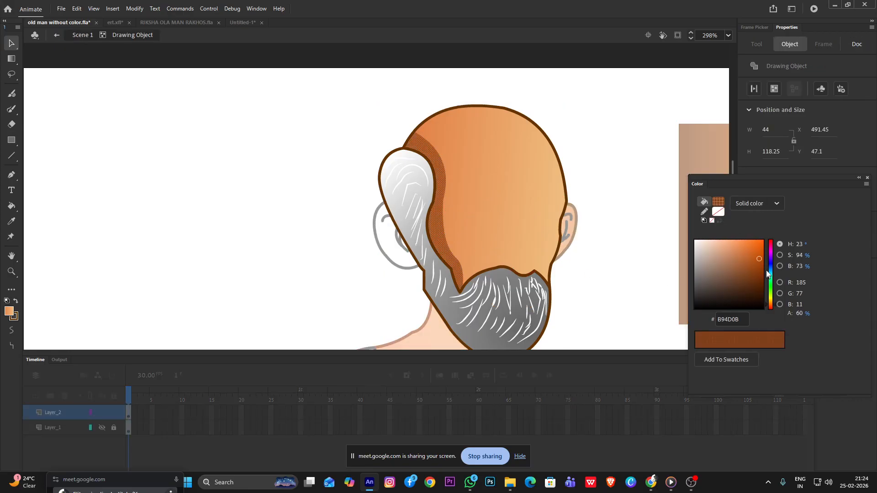
drag(762, 261, 762, 283)
double_click(617, 236)
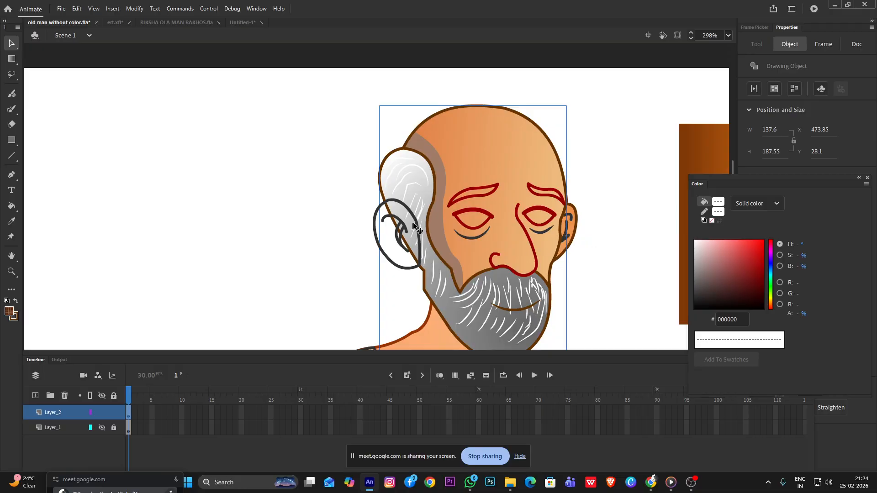
Reopen the head drawing object, change the shadow strip's fill to orange C55612 and return to Scene 1
double_click(432, 222)
click(443, 224)
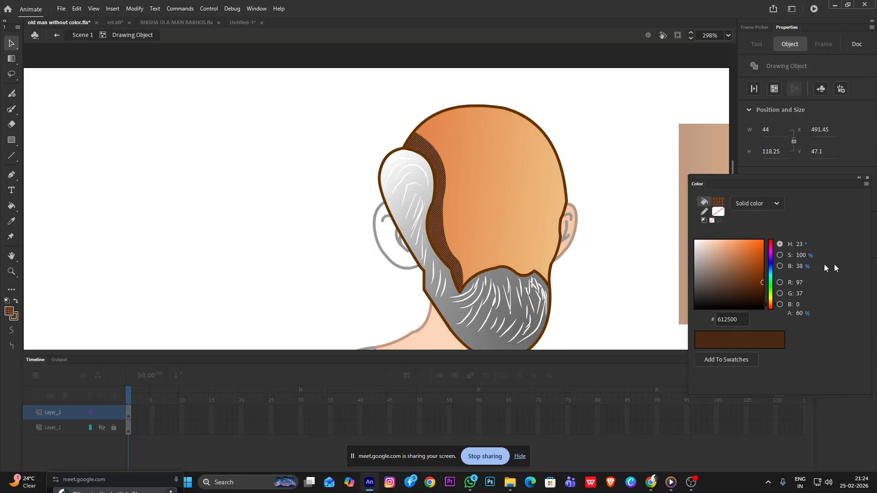
mouse_move(762, 285)
mouse_down()
mouse_move(760, 299)
mouse_move(756, 256)
mouse_up()
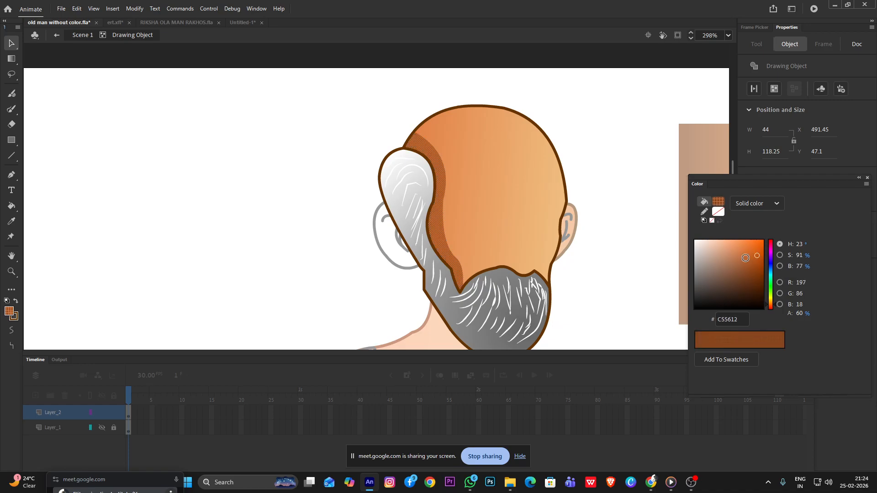
double_click(620, 164)
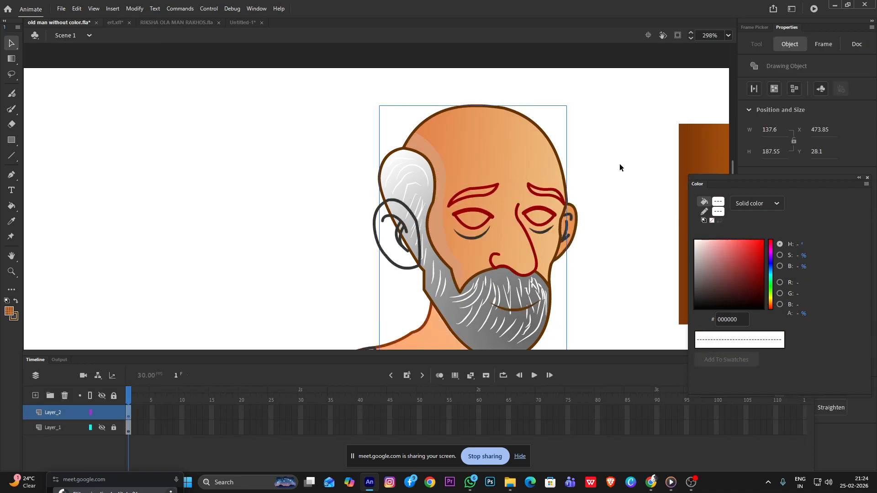
Change the shadow strip's fill inside the head drawing object to black 000000 and return to Scene 1
double_click(436, 229)
click(438, 226)
drag(763, 289, 762, 329)
double_click(633, 228)
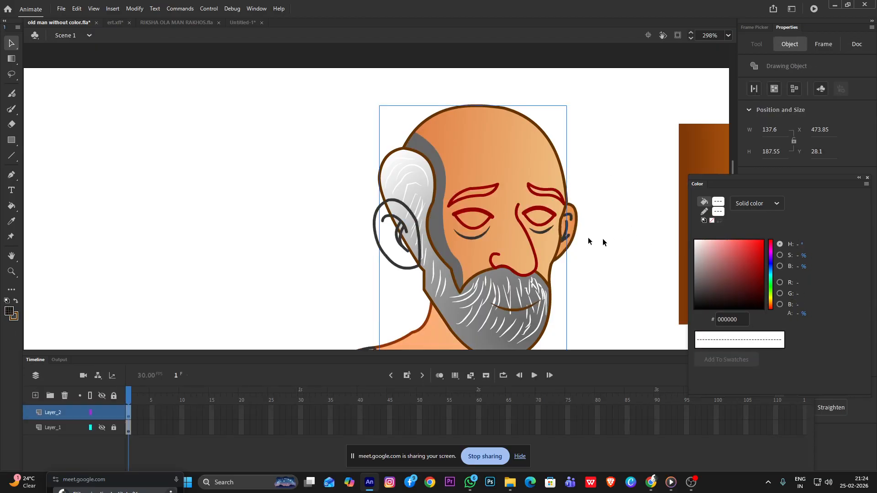
Delete the black shadow strip beside the hair inside the head drawing object
double_click(429, 227)
click(439, 228)
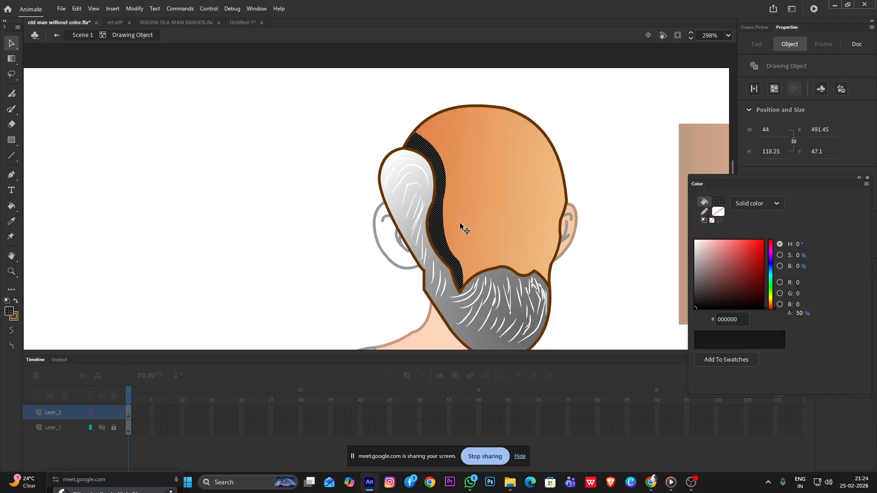
click(591, 177)
click(438, 223)
key(Delete)
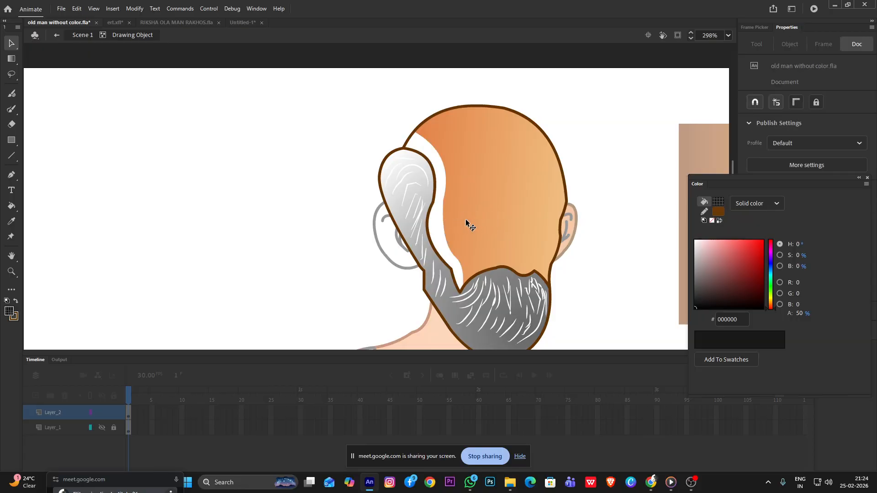
Undo the shadow strip's deletion and its fill color changes, and return to Scene 1
key(ctrl+z)
key(ctrl+z)
key(ctrl+z)
key(ctrl+z)
key(ctrl+z)
key(ctrl+z)
key(ctrl+y)
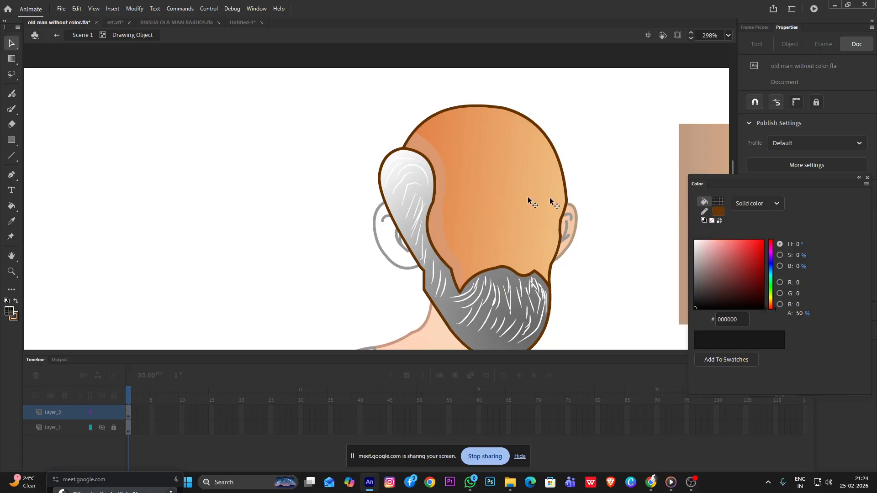
key(ctrl+z)
key(ctrl+z)
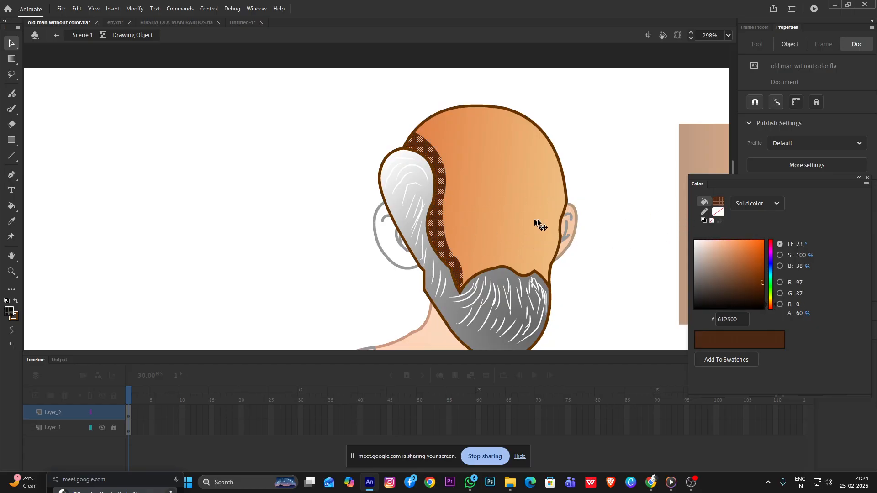
click(612, 180)
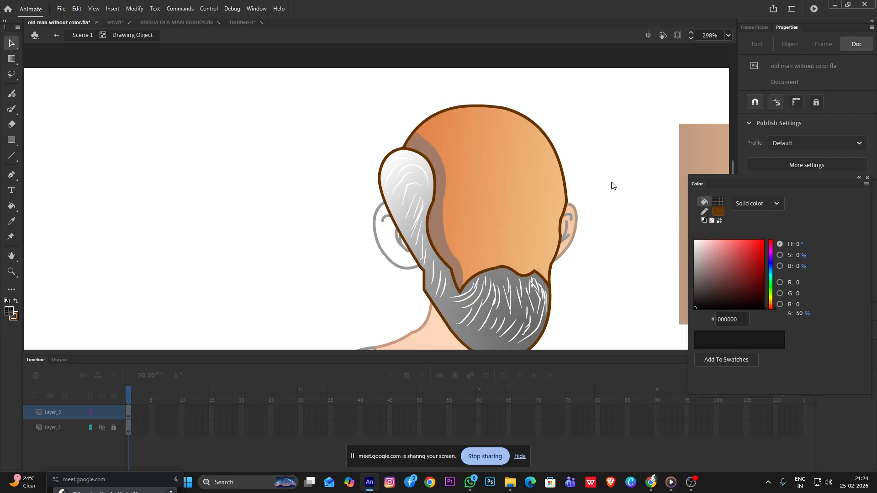
key(ctrl+z)
key(ctrl+z)
key(ctrl+z)
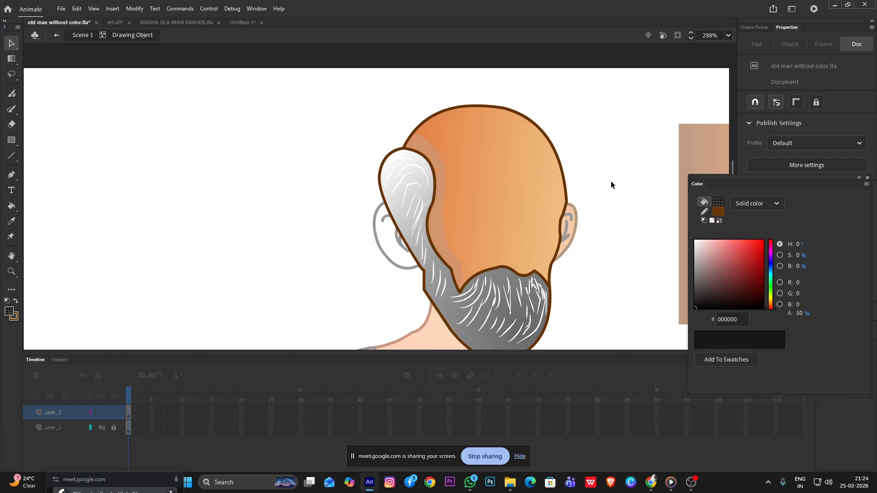
double_click(611, 182)
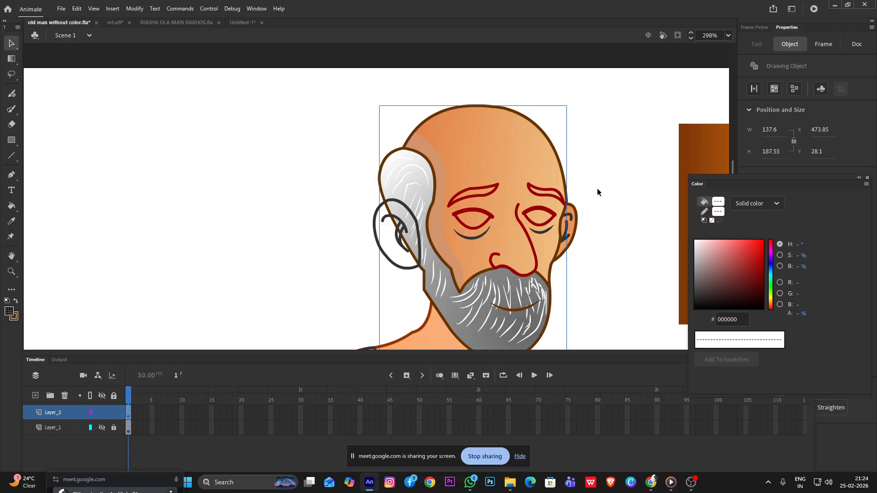
scroll(597, 188, down, 1)
scroll(542, 194, up, 1)
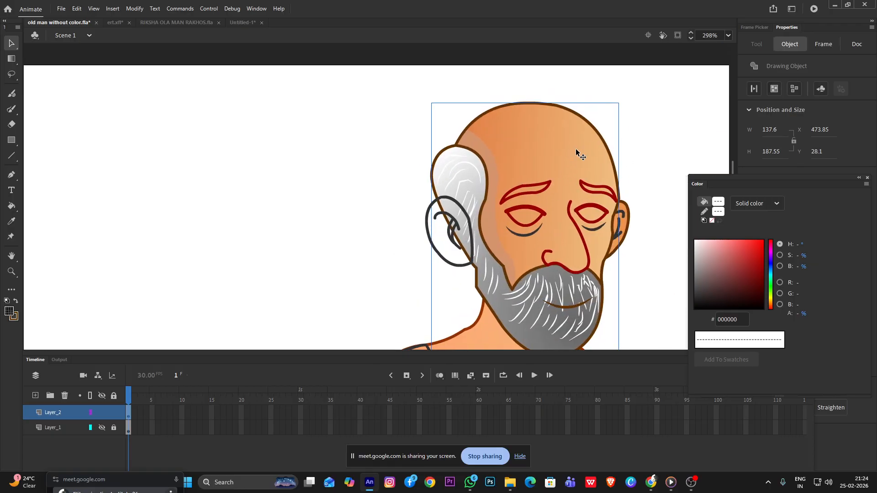
double_click(578, 148)
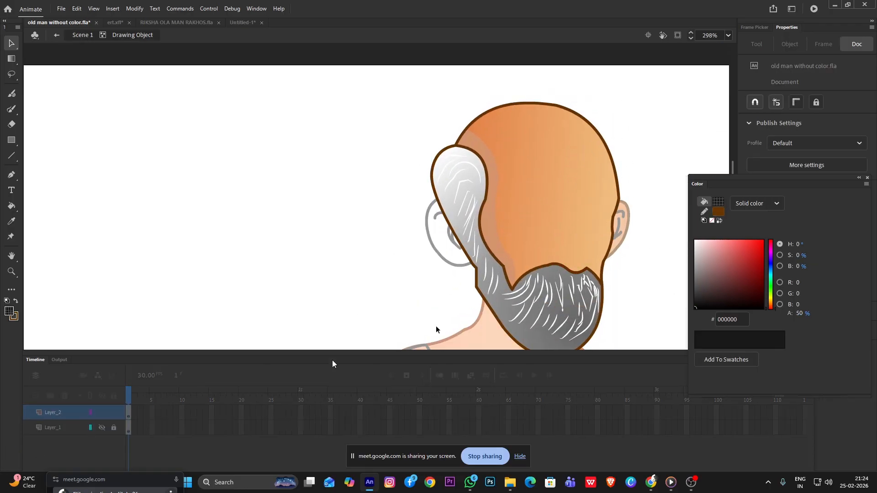
double_click(286, 161)
Add a new layer above Layer_2 and draw a closed straight-line outline around the shadow area between hair and face
click(36, 397)
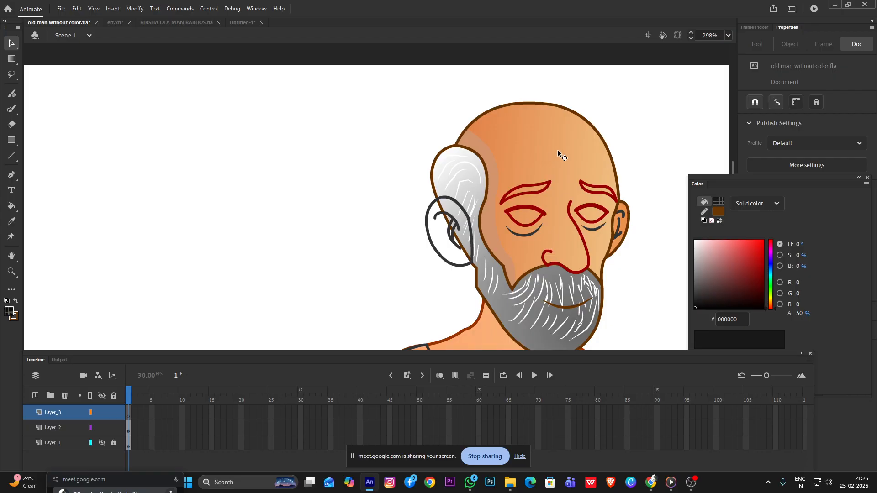
key(n)
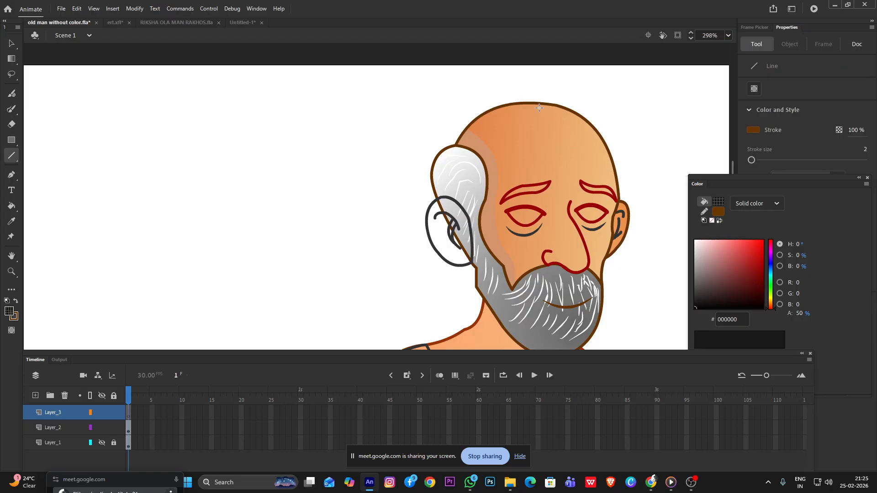
mouse_move(452, 123)
mouse_down()
mouse_move(512, 198)
mouse_move(502, 156)
mouse_up()
mouse_move(488, 146)
mouse_down()
mouse_move(523, 286)
mouse_move(488, 316)
mouse_move(451, 102)
mouse_move(452, 123)
mouse_up()
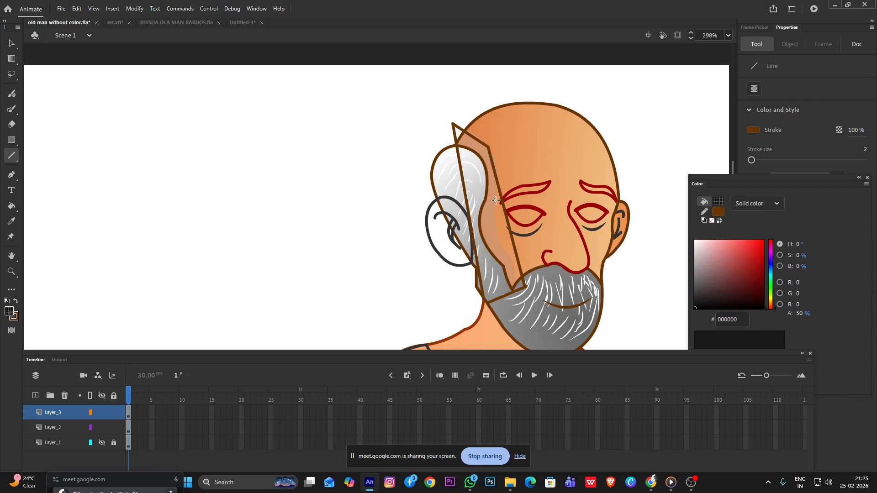
Set the fill color to dark brown 663300 for the new face shadow
scroll(514, 222, up, 1)
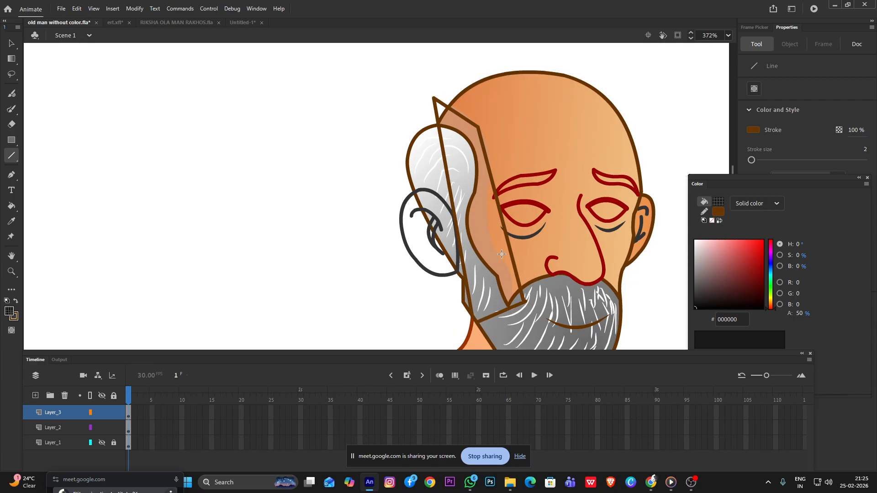
click(10, 311)
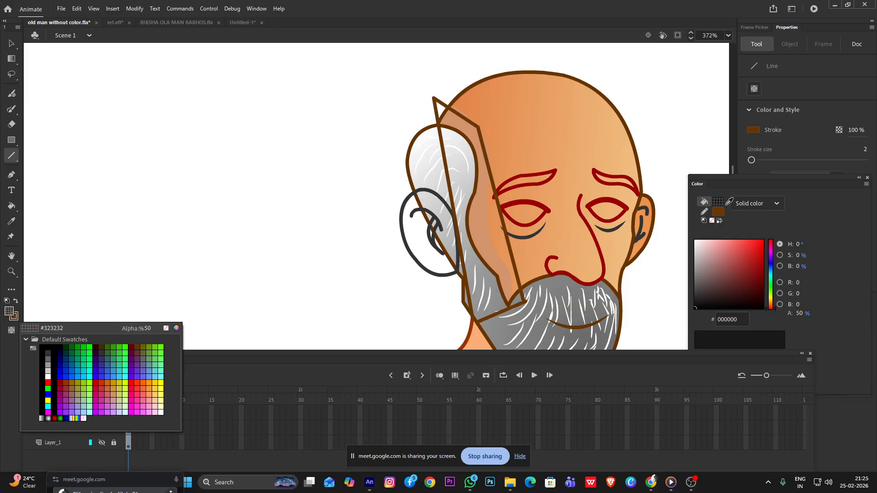
click(726, 201)
click(720, 209)
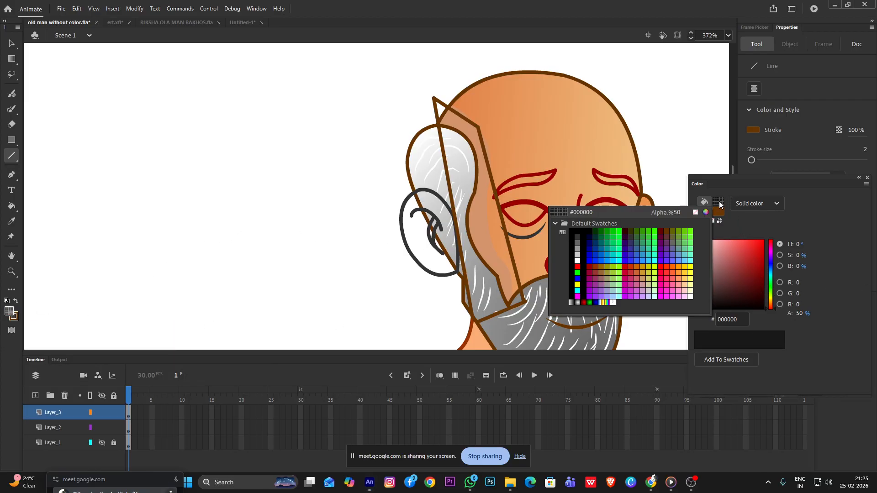
click(667, 235)
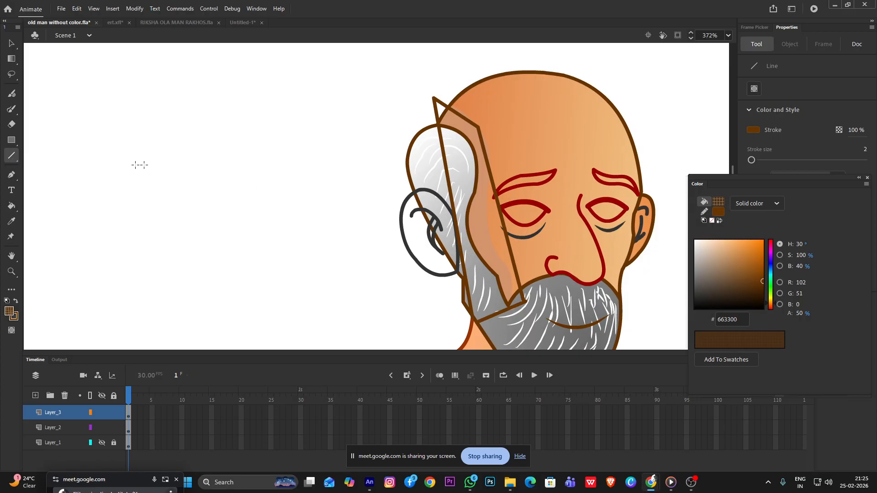
Adjust the shadow outline's line ends over the beard so that its two lower corners connect
key(k)
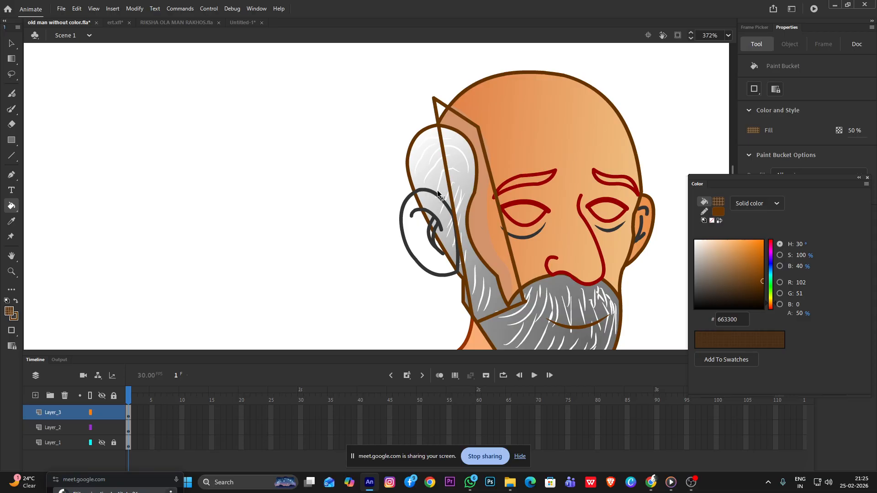
key(v)
click(513, 266)
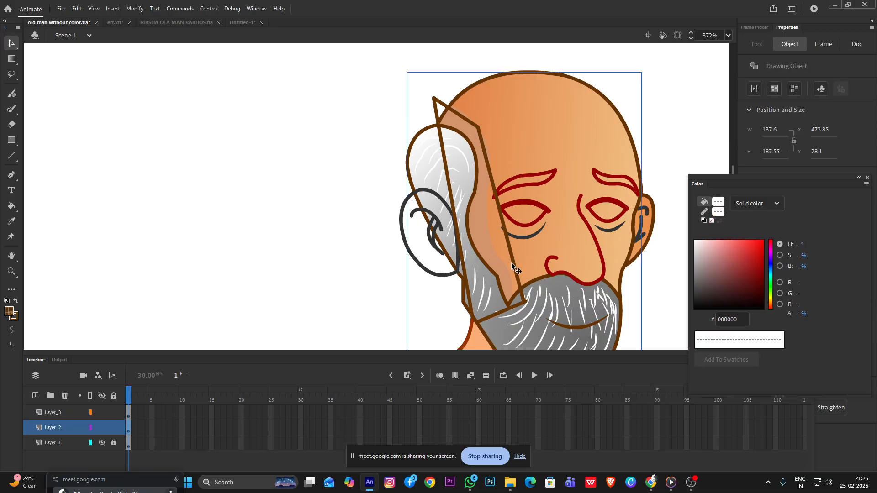
scroll(523, 305, up, 3)
click(300, 279)
drag(526, 295, 528, 306)
click(512, 307)
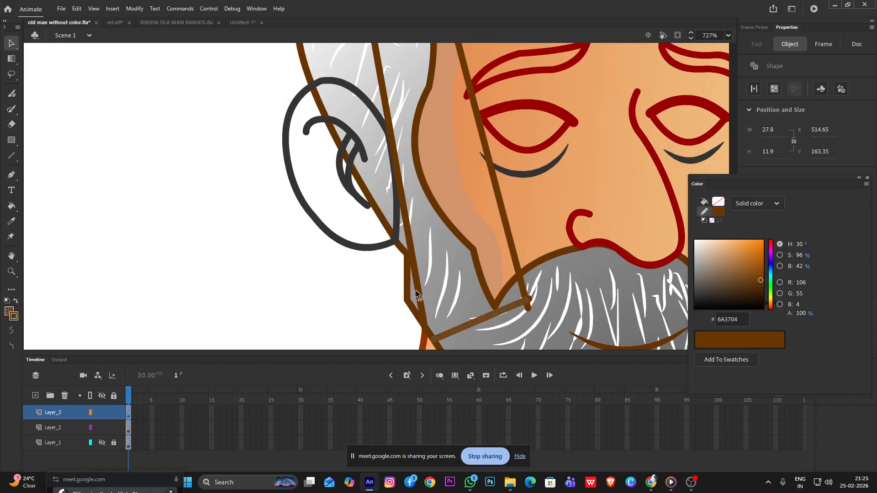
drag(426, 330, 438, 338)
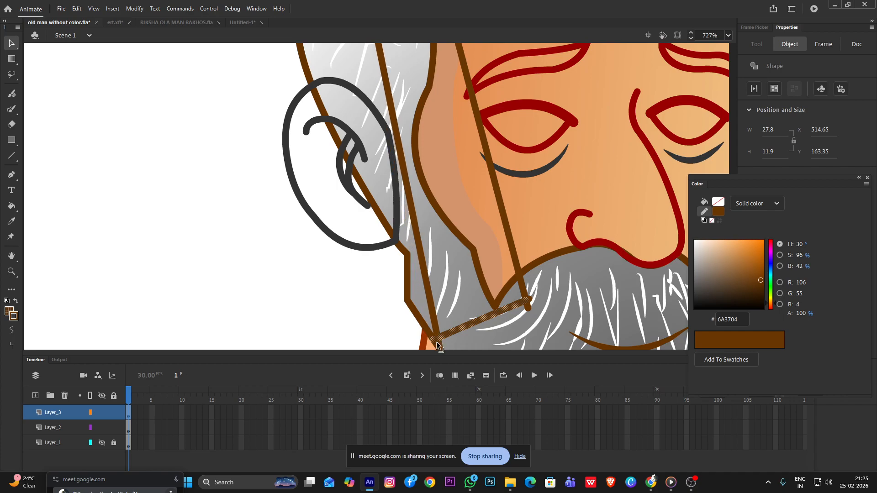
click(376, 317)
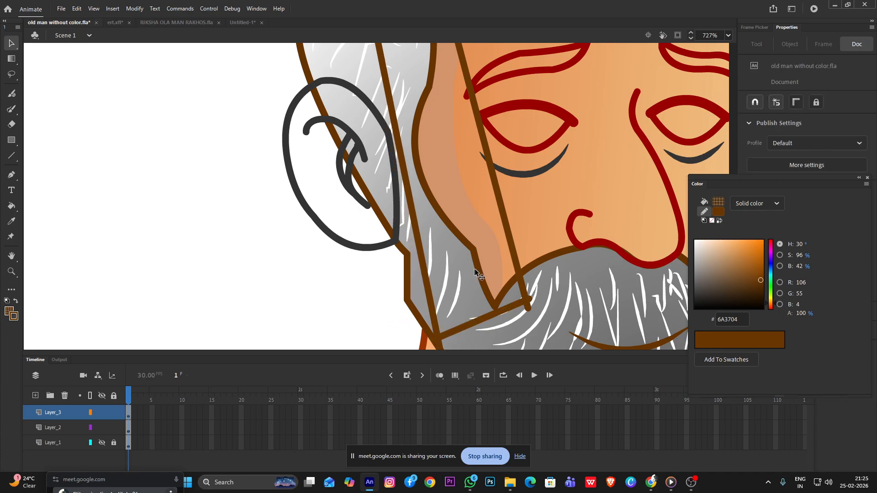
Fill the closed shadow outline with the semi-transparent brown using the Paint Bucket
scroll(471, 246, down, 3)
key(k)
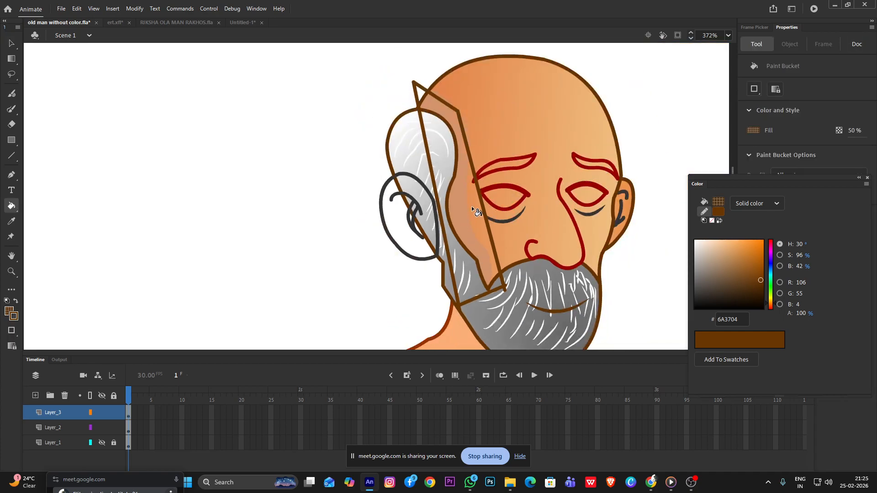
click(470, 206)
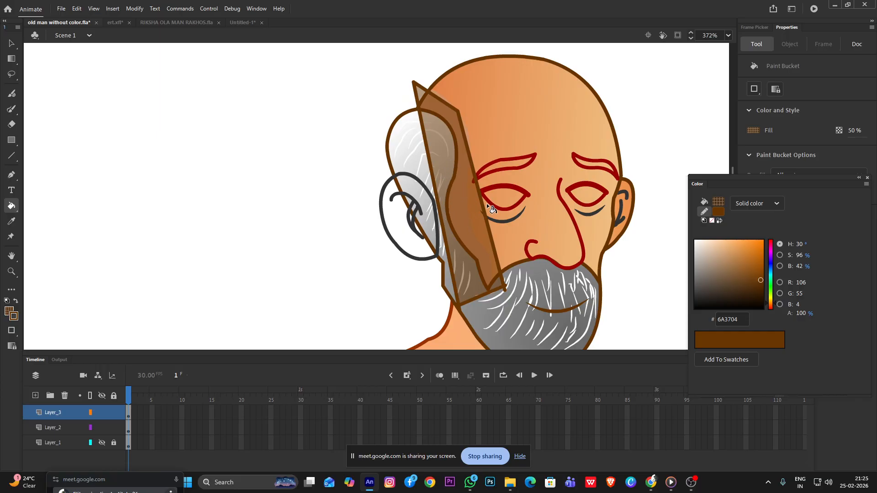
Delete the four outline lines around the brown shadow fill, keeping only the fill
key(v)
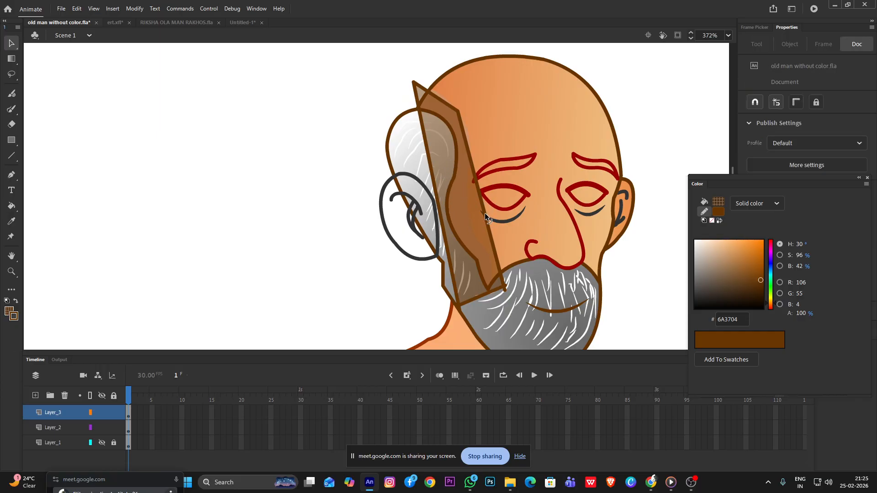
click(485, 217)
key(Delete)
click(441, 99)
key(Delete)
click(424, 139)
key(Delete)
click(483, 294)
key(Delete)
Bend the straight edges of the brown shadow into curves along the forehead, temple, cheek and back of the face
drag(452, 276, 465, 262)
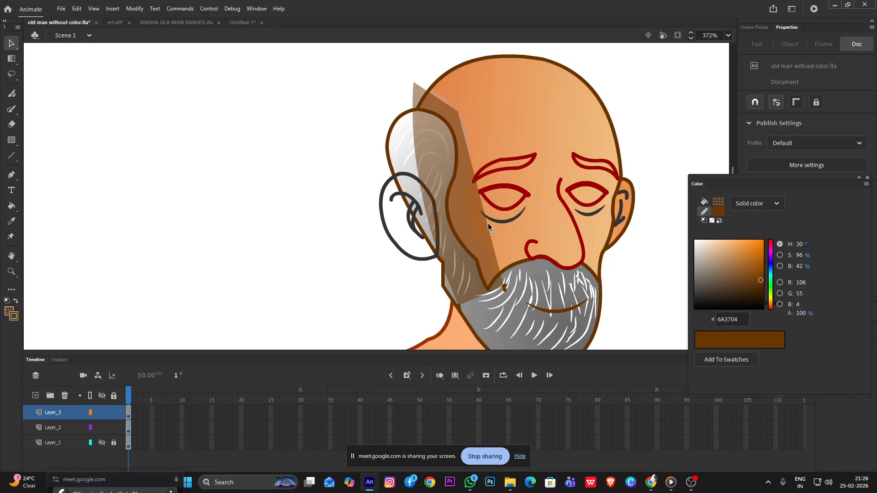
drag(488, 223, 476, 234)
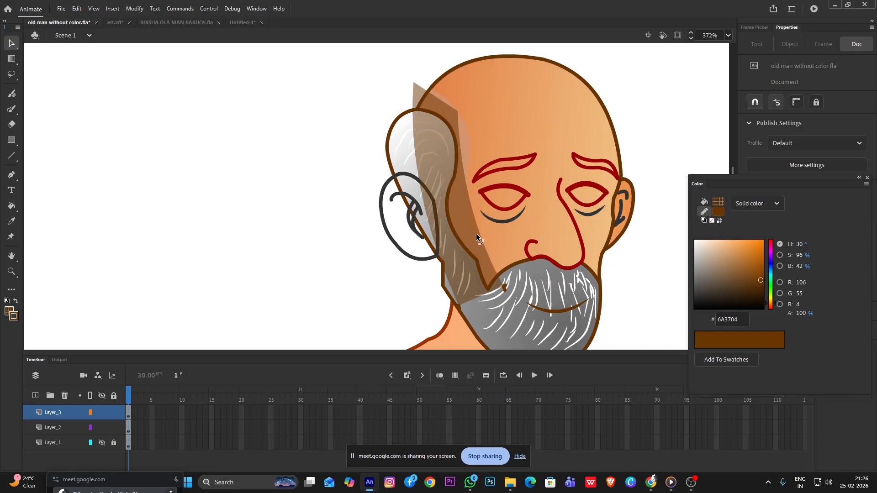
mouse_move(462, 173)
mouse_down()
mouse_move(475, 181)
mouse_move(466, 168)
mouse_up()
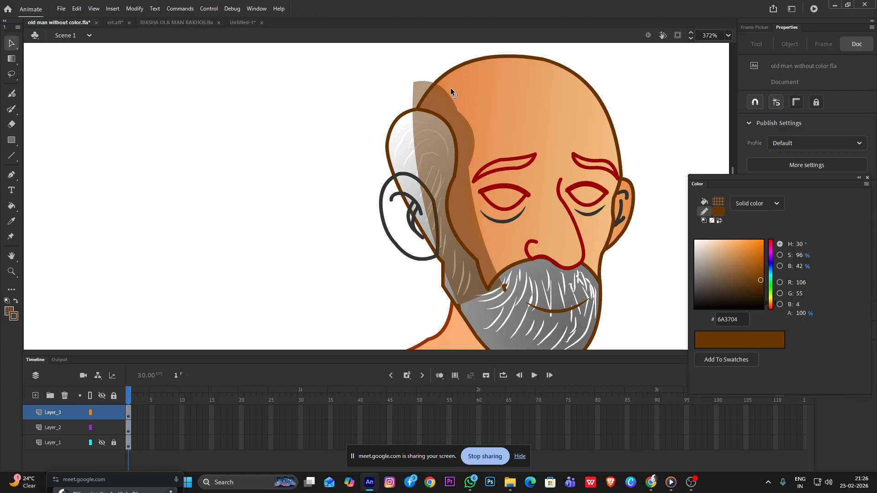
drag(456, 109, 436, 85)
click(419, 88)
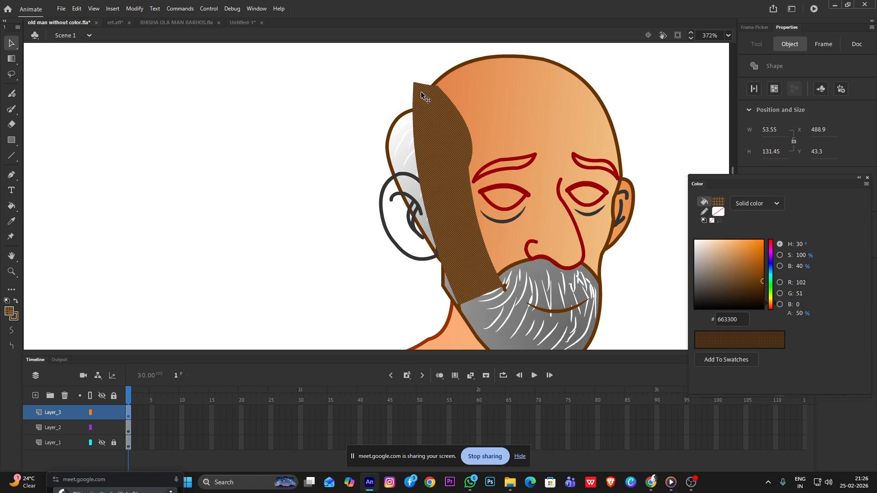
click(383, 96)
Move the shadow's front upper corner onto the head outline and smooth its front edge into one curve along the face
scroll(429, 75, up, 3)
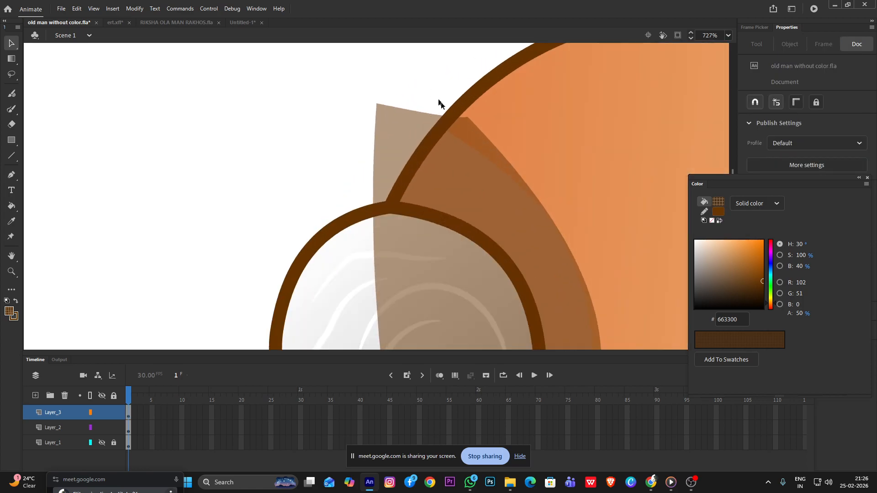
drag(466, 117, 459, 113)
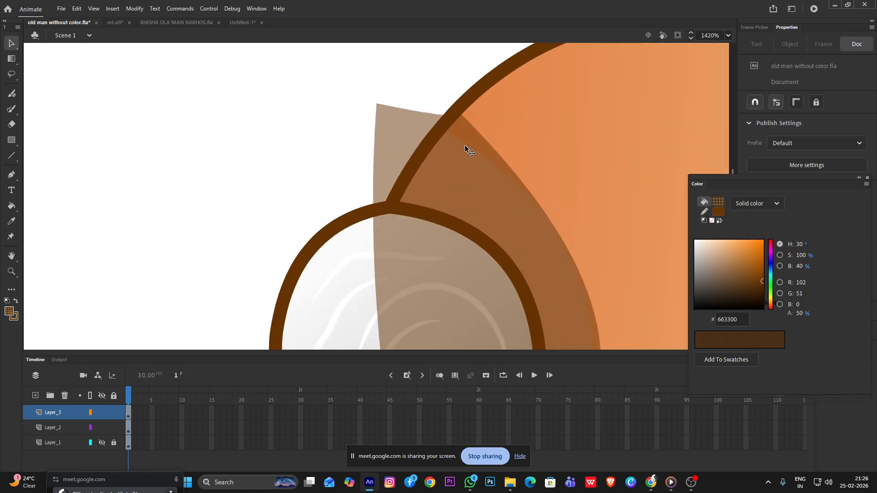
scroll(465, 148, down, 5)
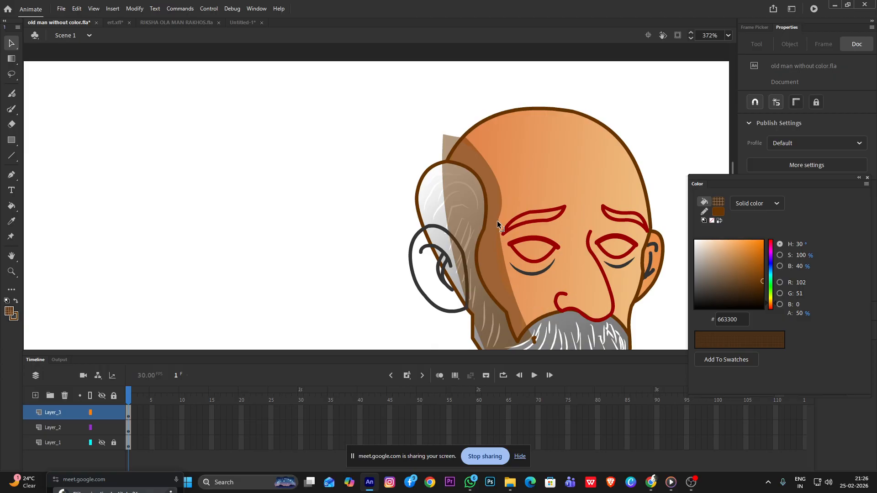
drag(497, 221, 498, 281)
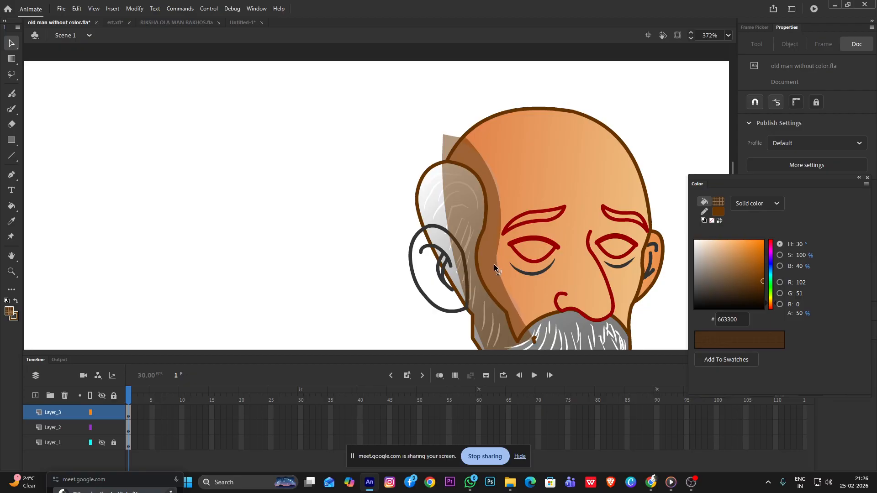
Move the shadow's protruding rear upper corner onto the head outline just above the white hair
scroll(429, 134, up, 4)
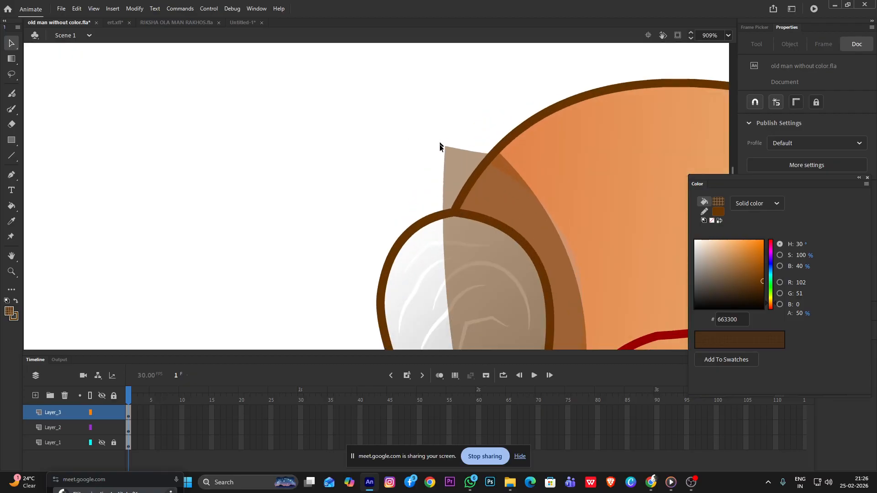
click(458, 166)
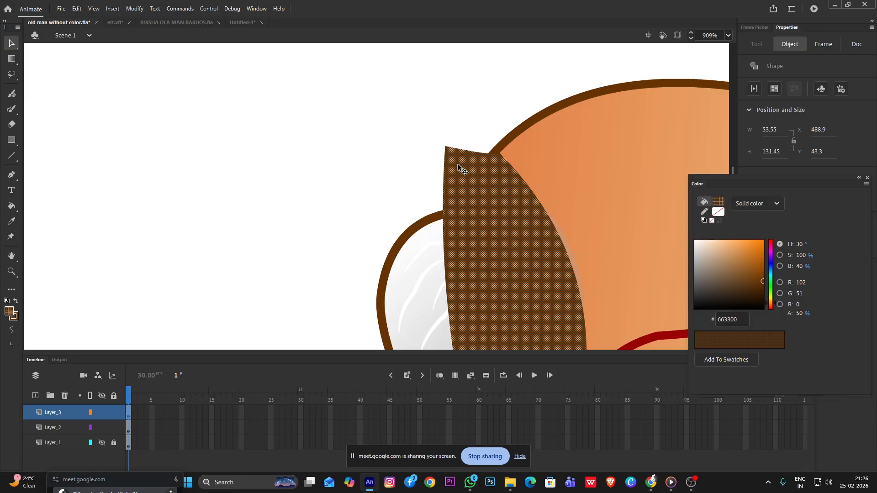
click(446, 115)
drag(446, 145, 465, 199)
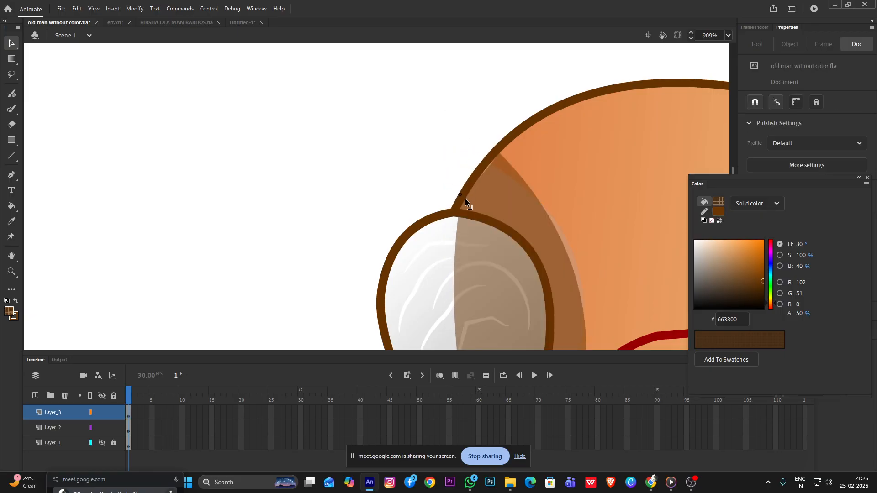
scroll(484, 192, down, 4)
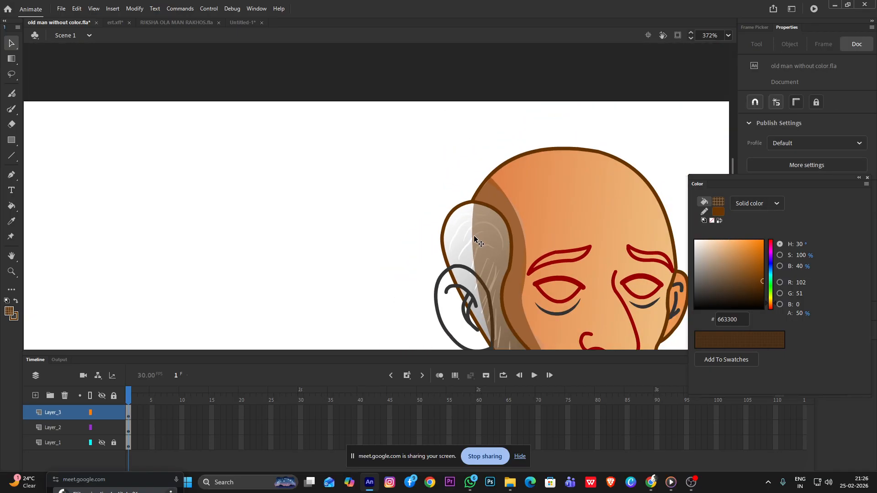
Reshape the shadow's rear edge over the white hair so the skin above the hair is fully covered
drag(472, 239, 495, 236)
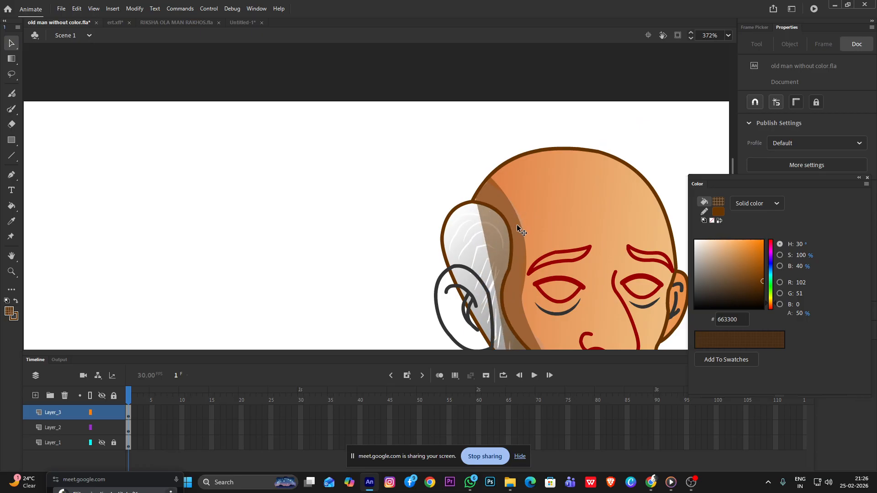
scroll(516, 224, up, 3)
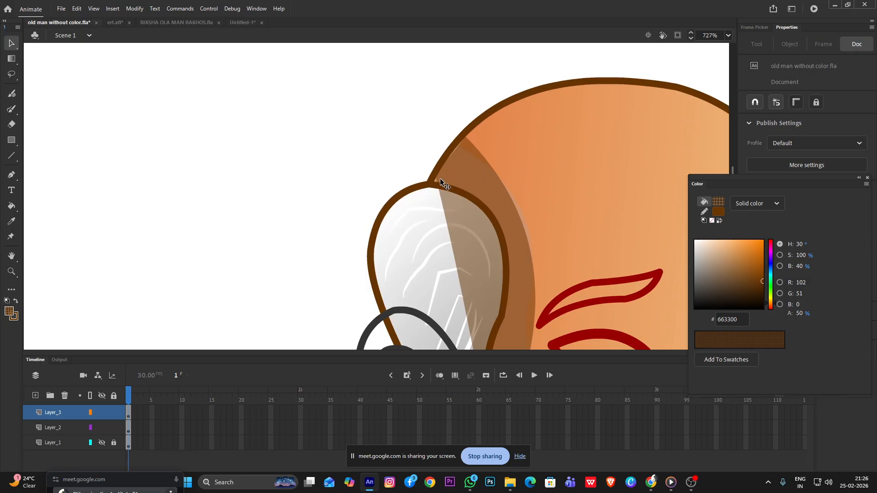
drag(437, 182, 401, 174)
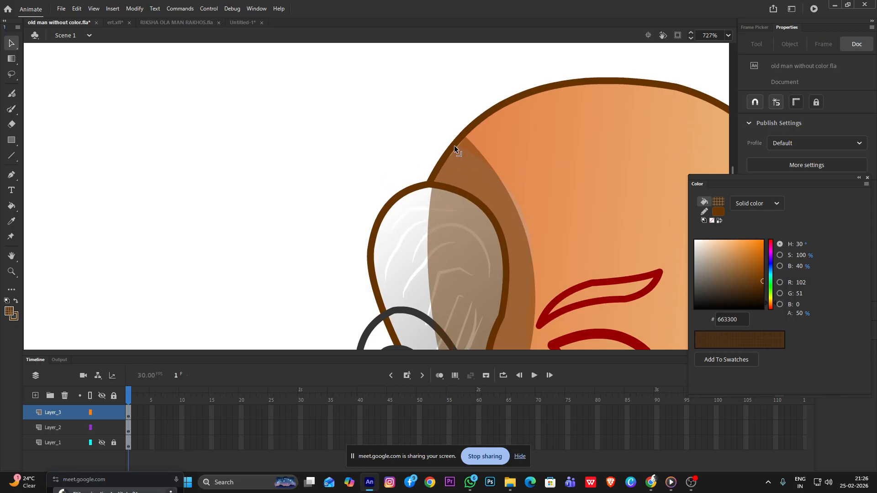
scroll(474, 211, down, 3)
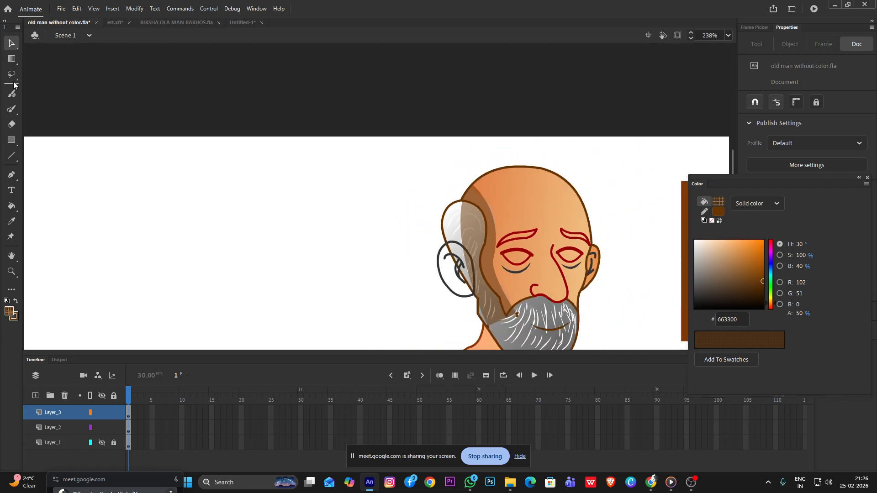
Try to select a part of the shadow over the white hair with the Lasso tool
click(13, 59)
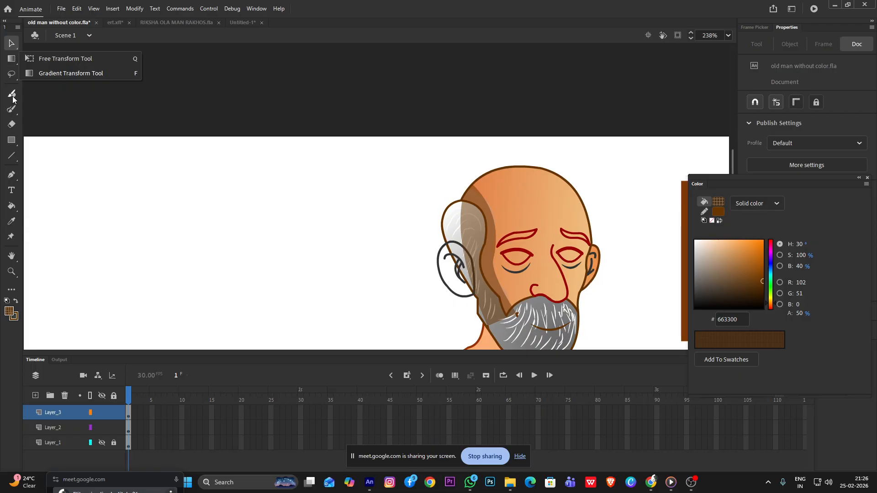
click(12, 156)
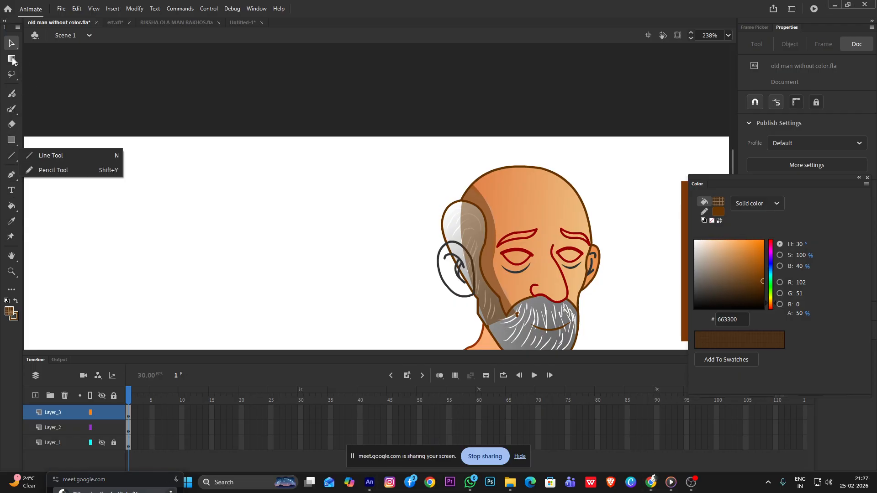
click(12, 74)
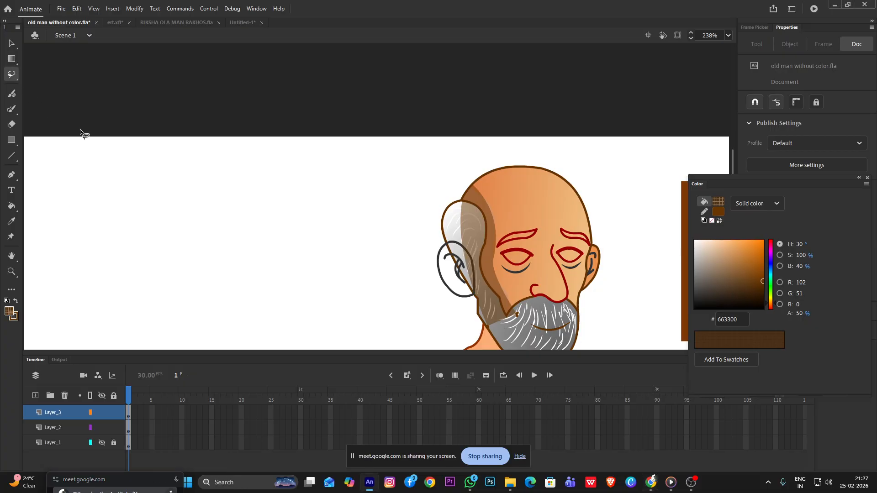
drag(459, 191, 469, 203)
drag(471, 235, 470, 190)
scroll(467, 237, up, 2)
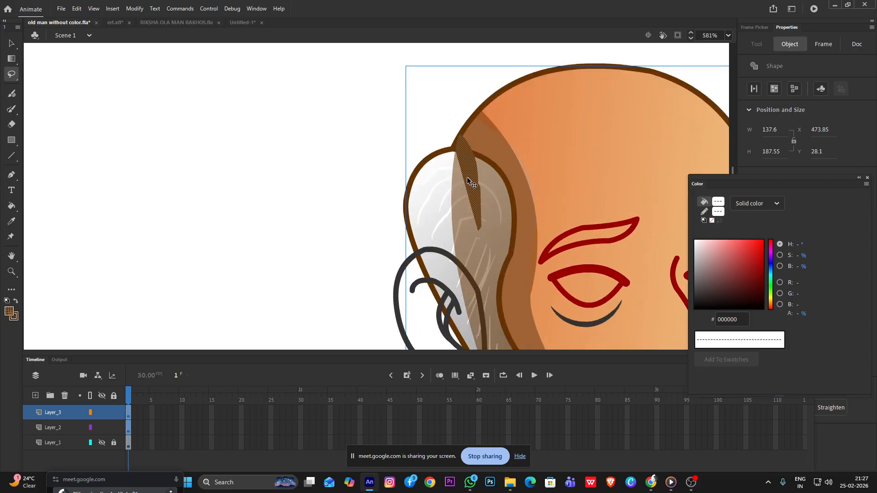
key(v)
click(372, 176)
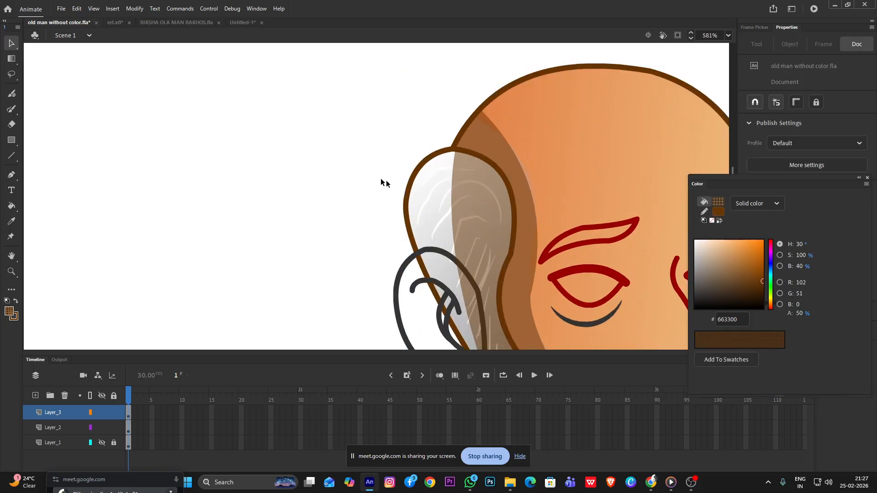
Try a larger lasso selection of the shadow area covering the white hair down past the ear
click(471, 160)
click(431, 187)
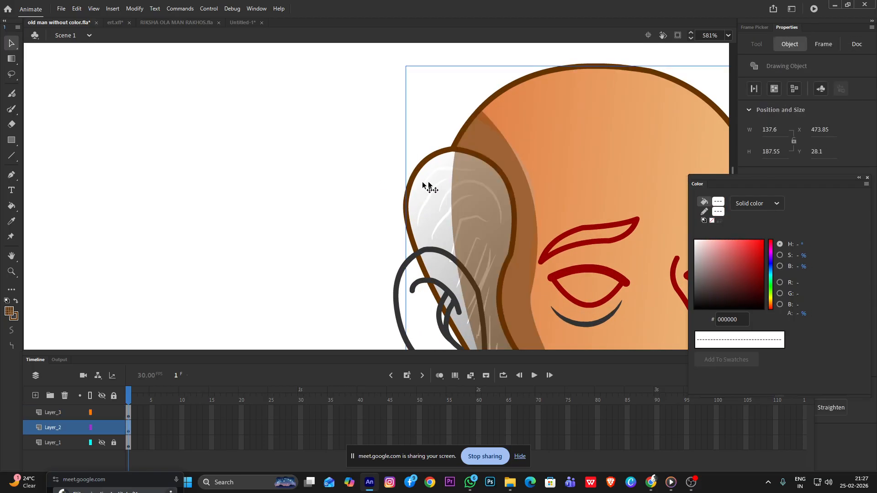
click(486, 166)
click(328, 132)
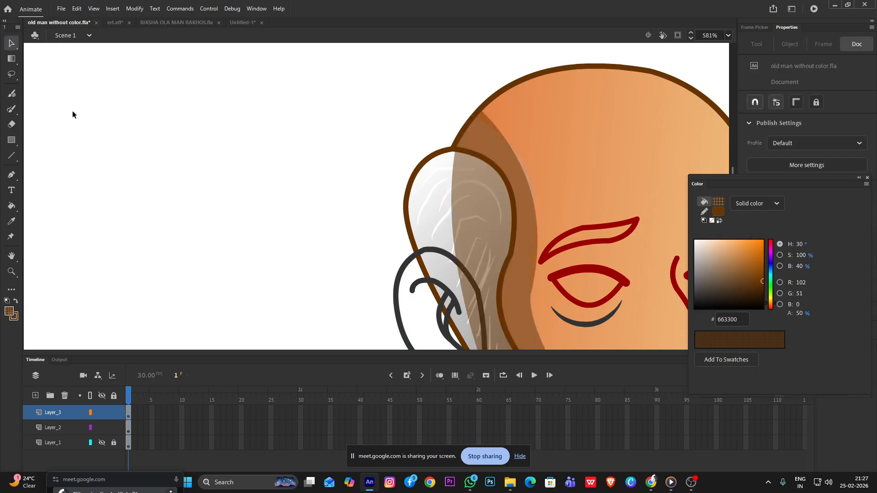
click(11, 74)
click(37, 73)
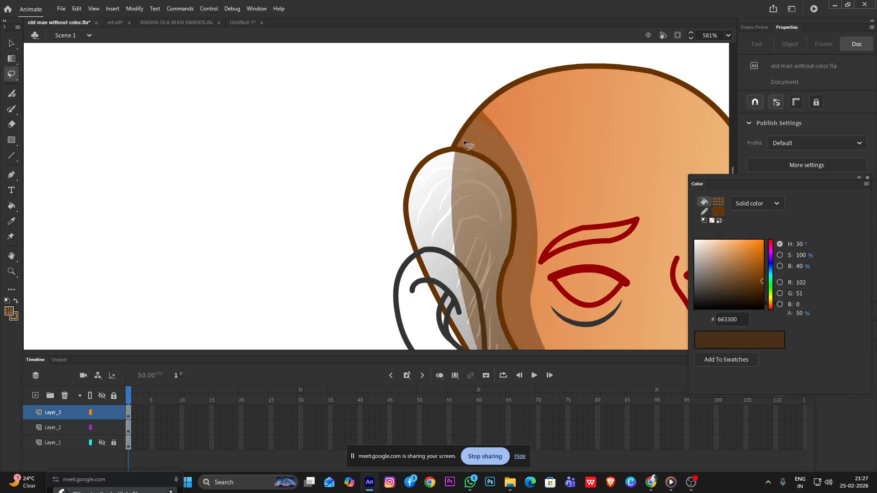
mouse_move(434, 340)
mouse_down()
mouse_move(414, 213)
mouse_move(444, 135)
mouse_up()
scroll(474, 196, down, 2)
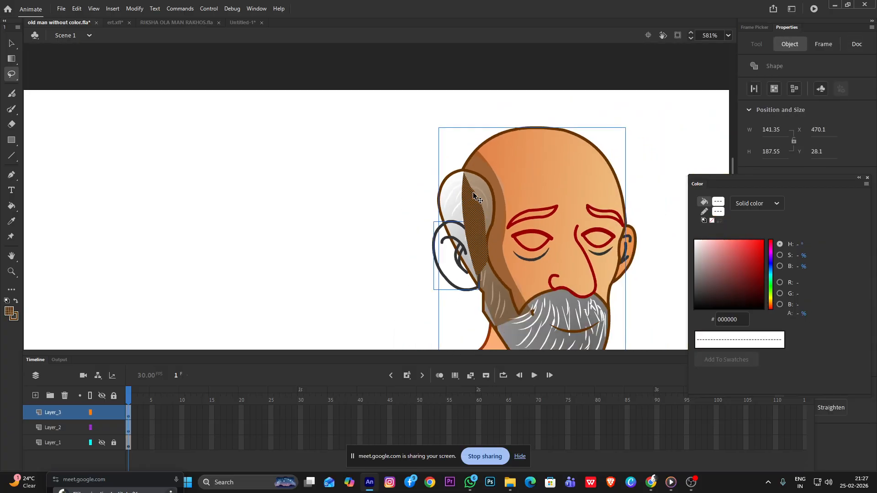
click(13, 47)
click(425, 196)
click(470, 212)
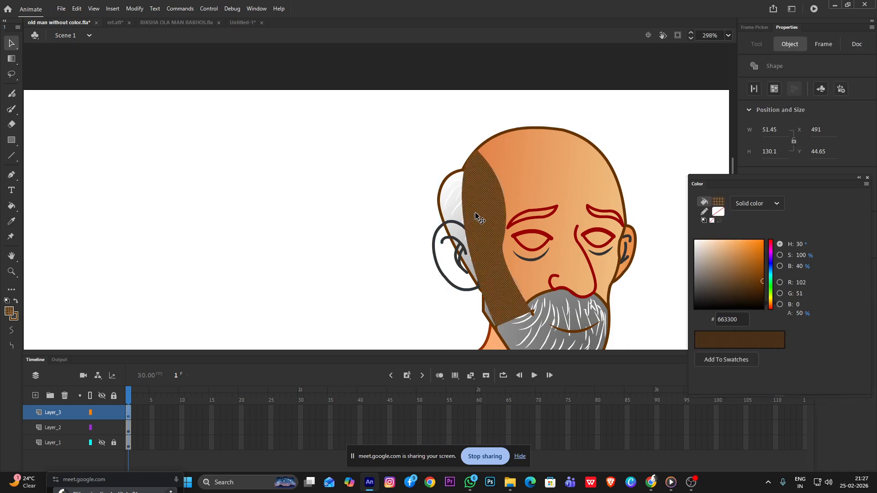
Pull the shadow's rear edge off the white hair and fit it beneath the brown hairline outline
scroll(472, 213, up, 2)
click(350, 206)
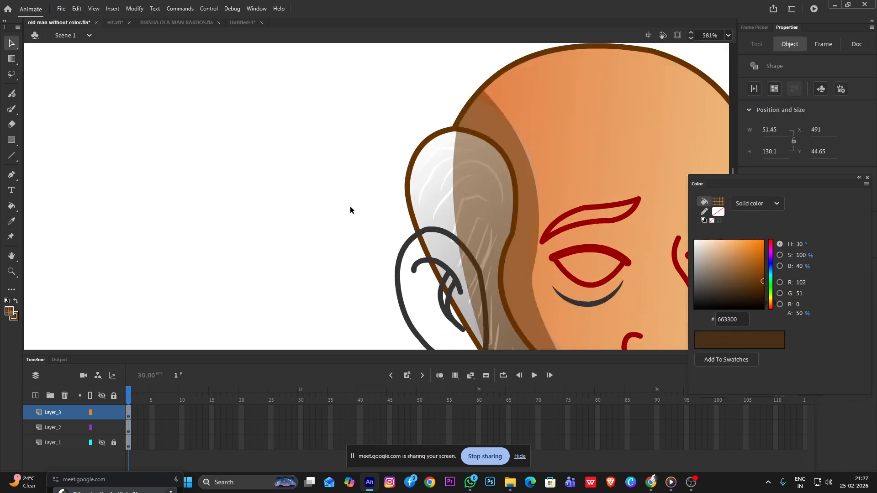
mouse_move(455, 213)
mouse_down()
mouse_move(518, 204)
mouse_move(491, 196)
mouse_move(503, 163)
mouse_move(499, 185)
mouse_up()
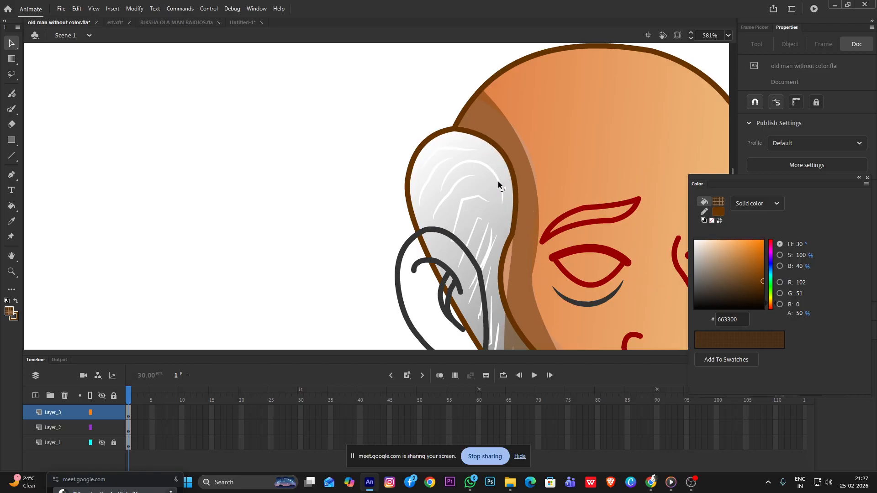
mouse_move(509, 255)
mouse_down()
mouse_move(503, 277)
mouse_move(506, 260)
mouse_up()
scroll(503, 267, up, 3)
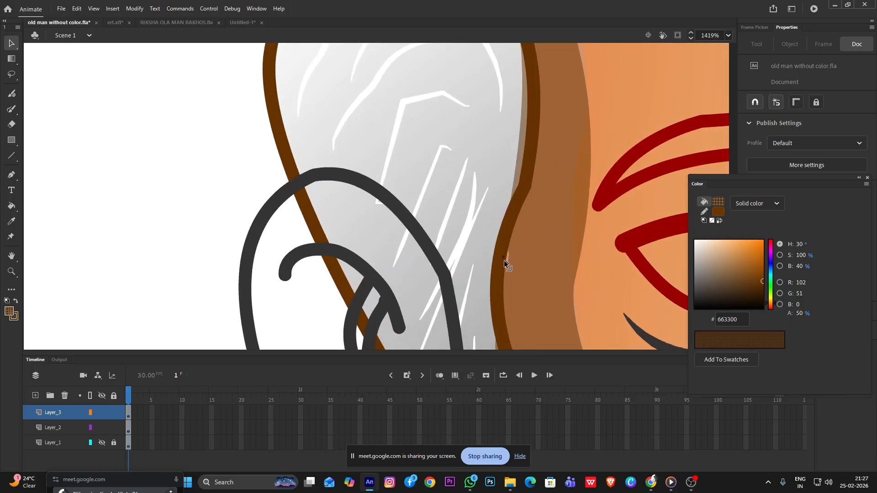
drag(515, 166, 524, 168)
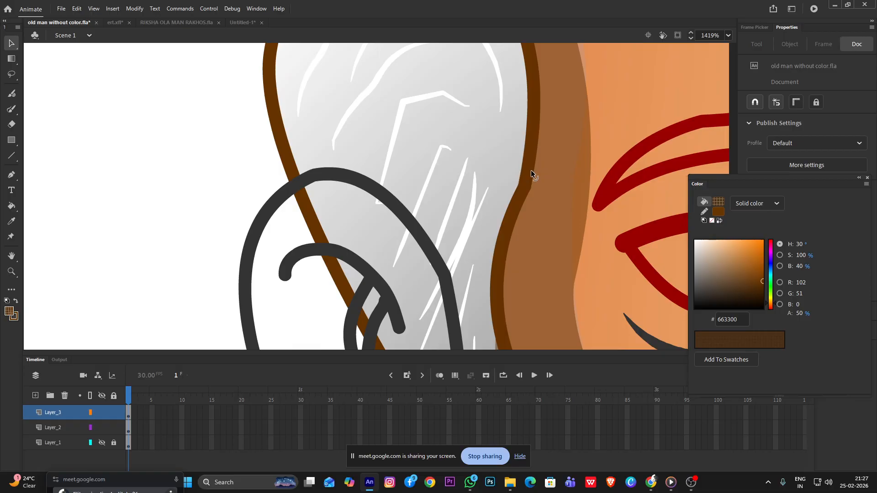
scroll(532, 171, down, 4)
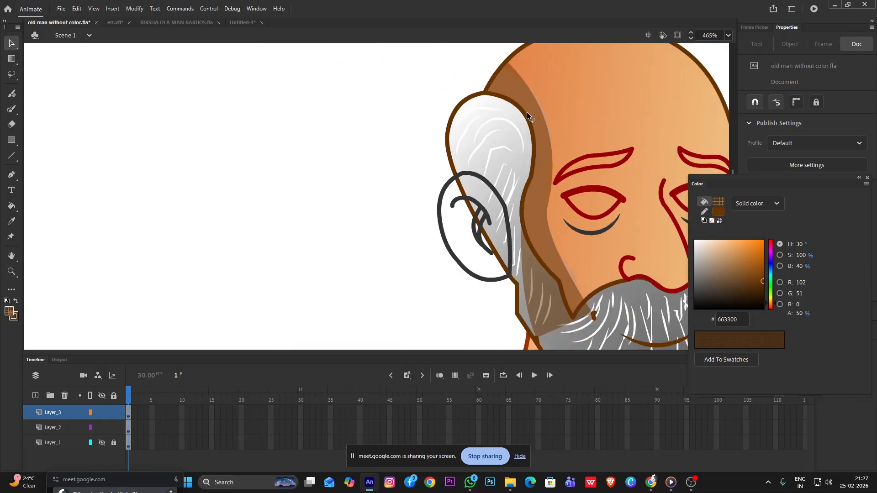
Bend the shadow's lower rear edge off the sideburn toward the cheek outline
scroll(544, 191, down, 2)
scroll(542, 242, up, 4)
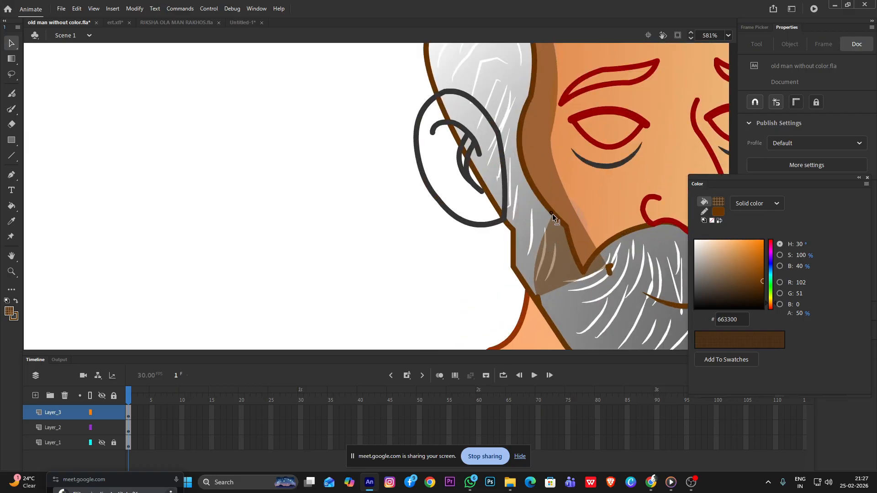
drag(540, 248, 573, 247)
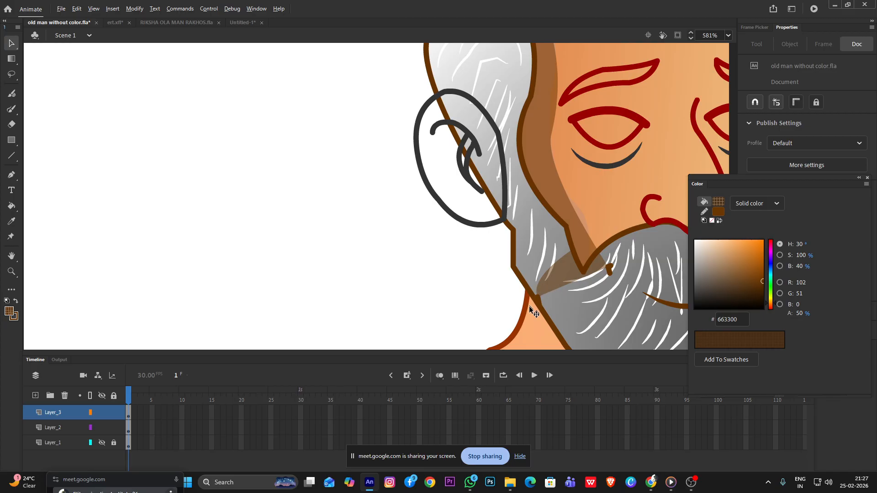
Pull the shadow's lower end up off the beard toward the sideburn corner and delete the leftover line piece
drag(542, 292, 582, 269)
drag(539, 296, 583, 261)
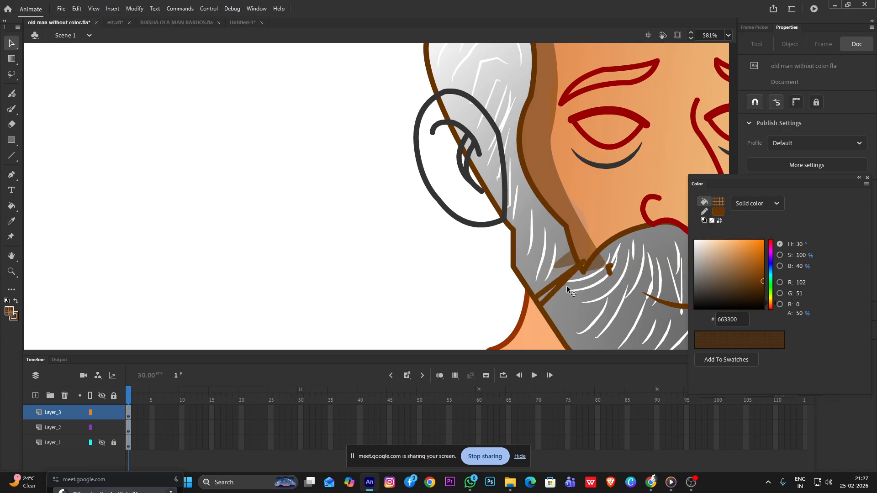
drag(549, 289, 572, 268)
click(563, 262)
click(496, 250)
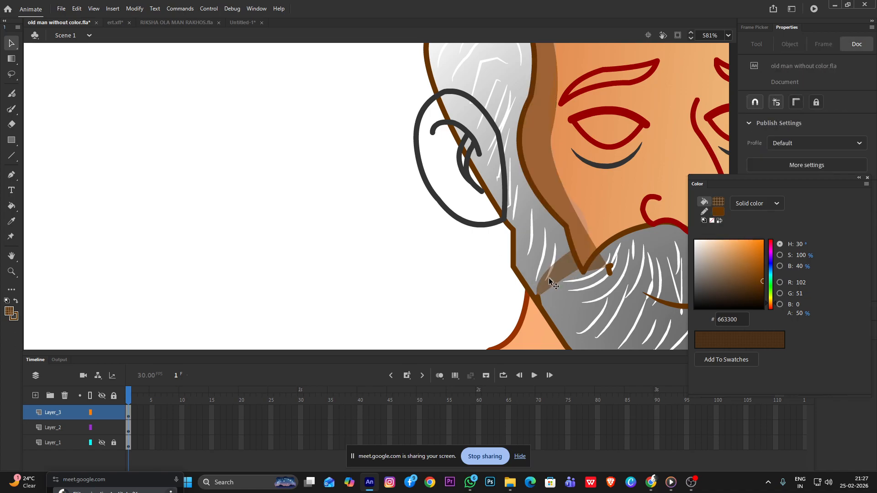
click(539, 293)
key(Escape)
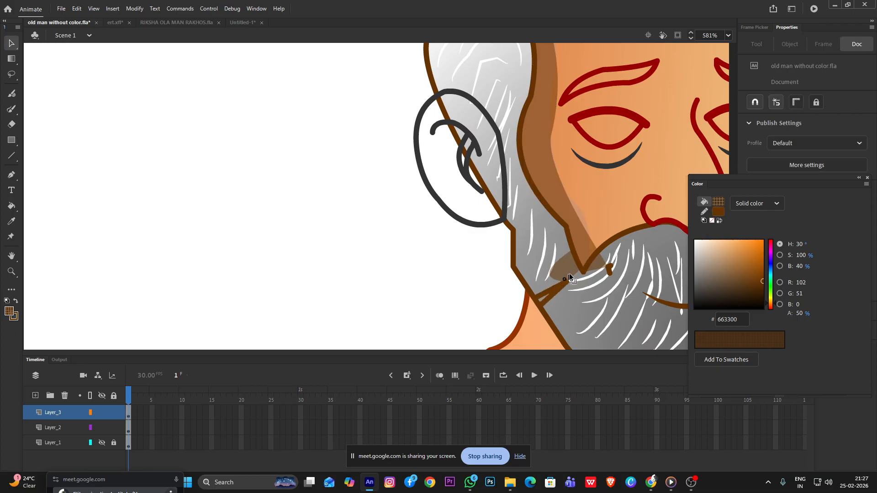
click(568, 283)
key(Delete)
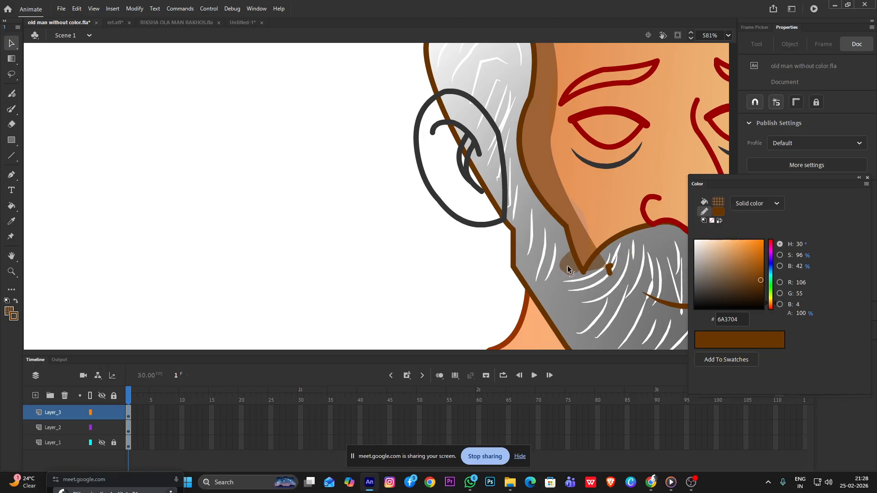
Delete the stray piece beside the beard corner and tuck the shadow's tip in where sideburn and moustache meet
drag(572, 273, 578, 262)
click(605, 267)
key(Delete)
drag(607, 267, 588, 261)
scroll(549, 171, down, 6)
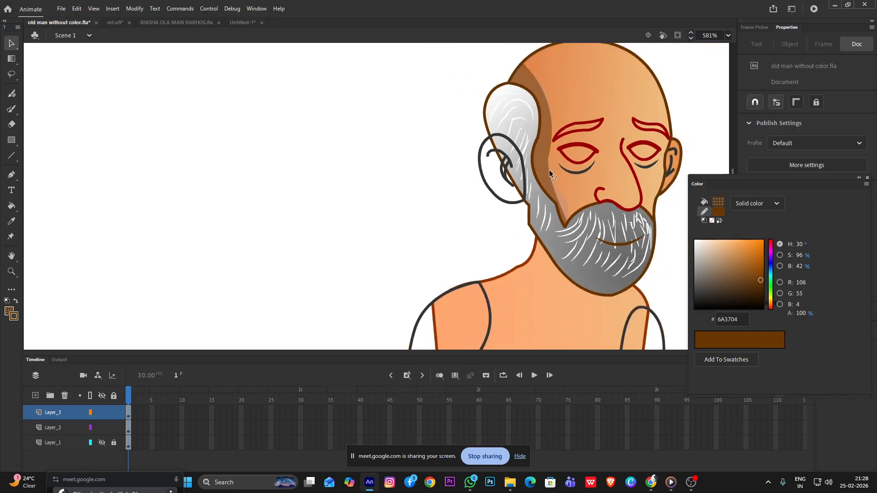
Bend the front edge of the shadow's lower end along the cheek above the beard corner
scroll(552, 170, up, 3)
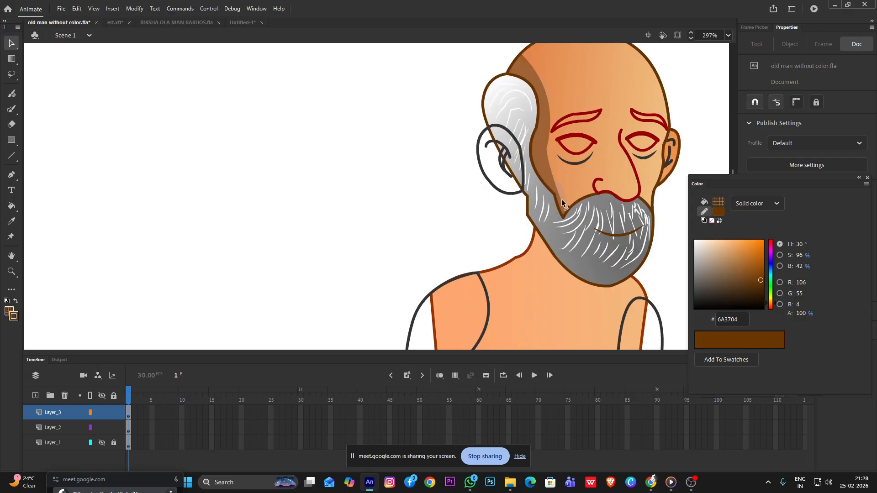
drag(559, 193, 562, 197)
scroll(561, 182, up, 3)
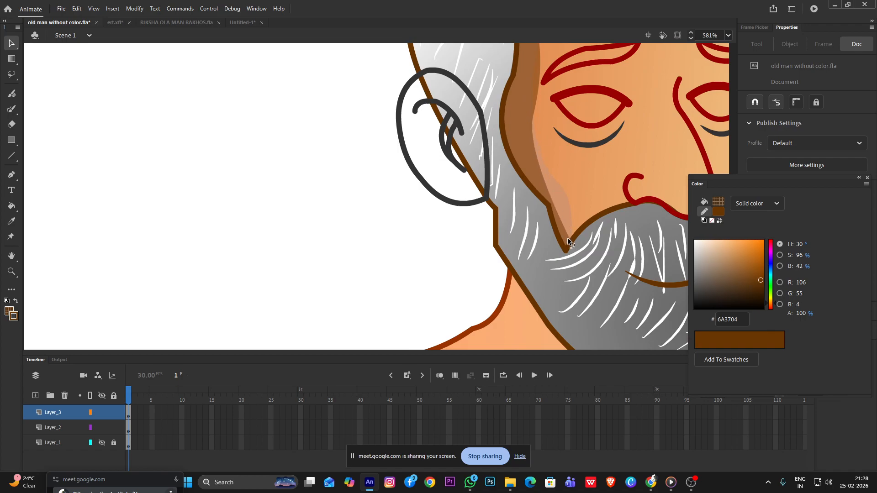
Lower the face shadow's fill alpha to 41%
scroll(552, 198, down, 1)
scroll(552, 197, down, 4)
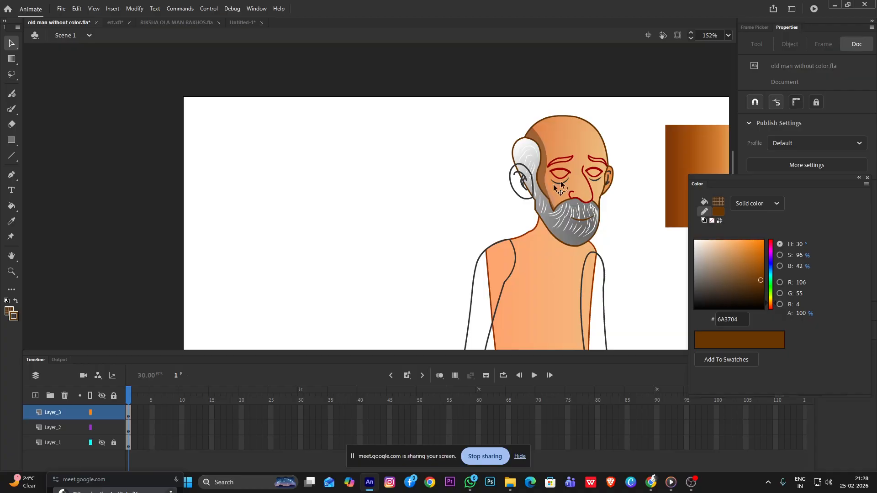
click(541, 147)
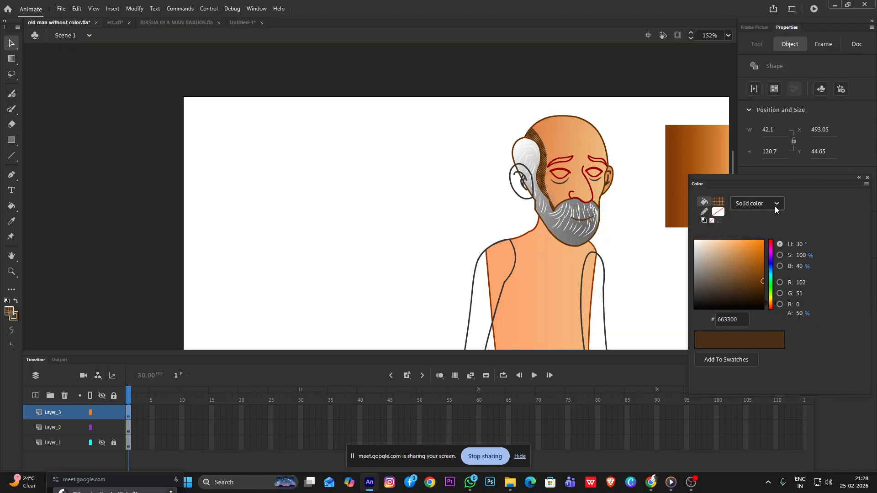
drag(797, 313, 786, 310)
click(624, 118)
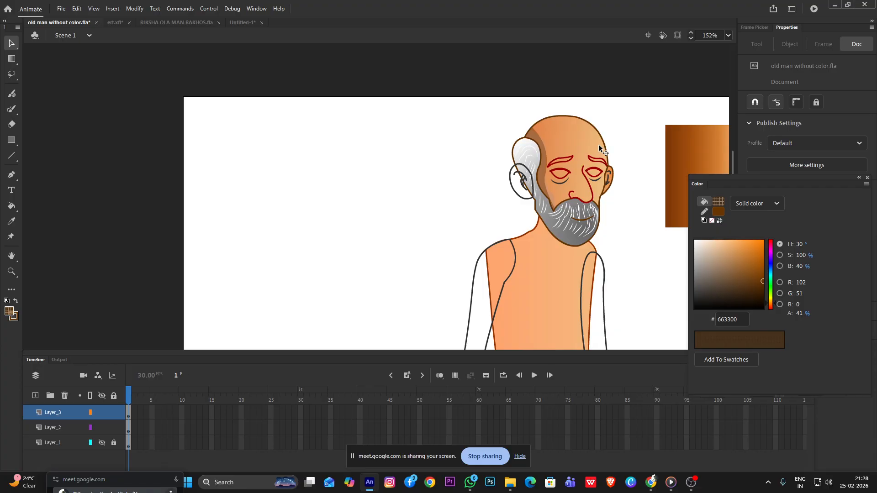
Duplicate the face shadow and place the copy over the opposite side of the face, near the smaller ear
scroll(577, 135, down, 2)
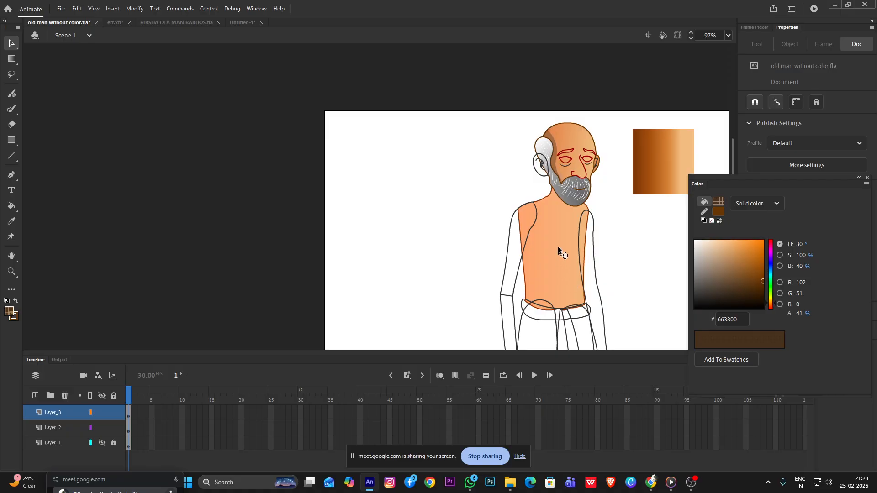
scroll(558, 254, up, 3)
scroll(595, 185, up, 2)
scroll(462, 188, down, 2)
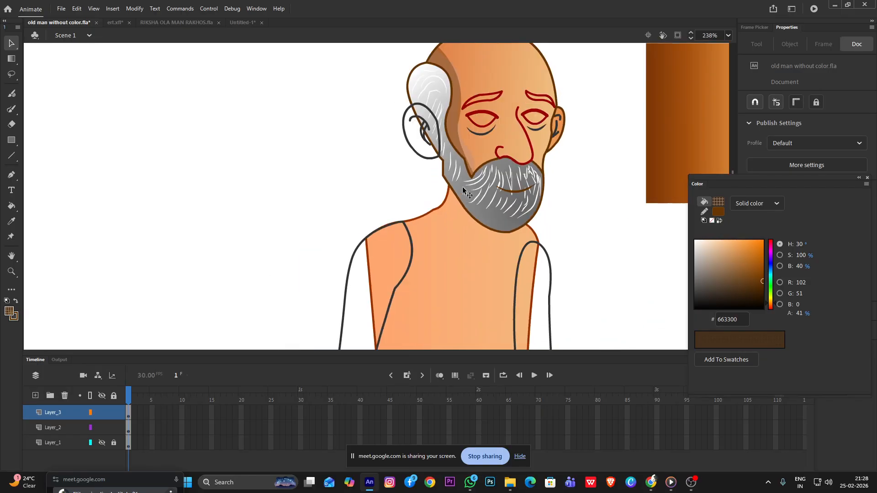
scroll(460, 149, up, 1)
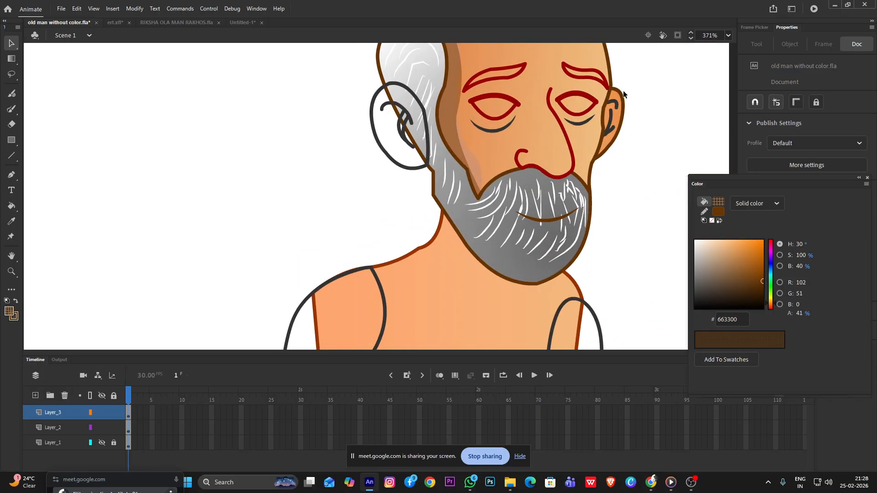
scroll(622, 92, up, 3)
scroll(561, 118, down, 2)
scroll(554, 135, up, 4)
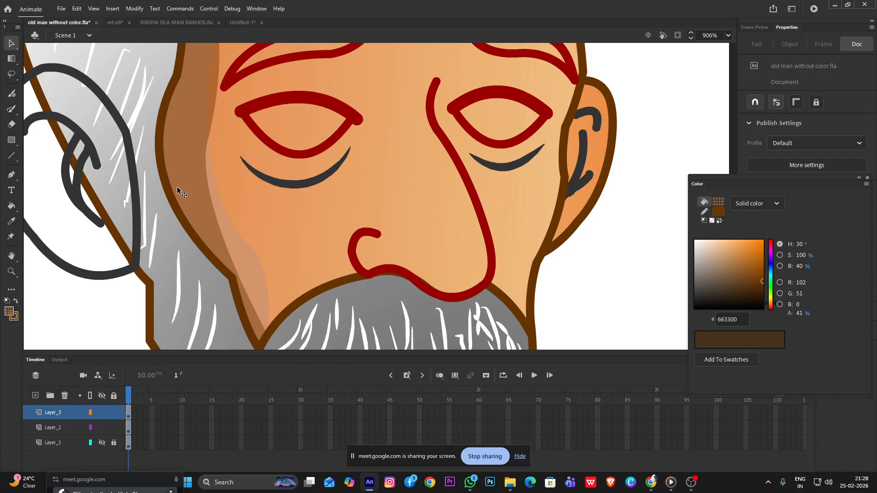
click(190, 183)
drag(210, 185, 523, 219)
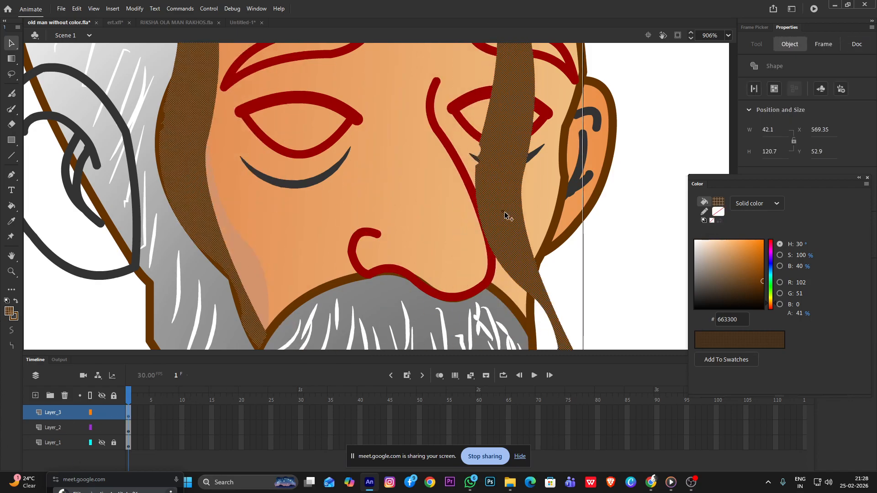
Flip the shadow copy vertically and shift it against the face outline beside the smaller ear
scroll(521, 219, down, 5)
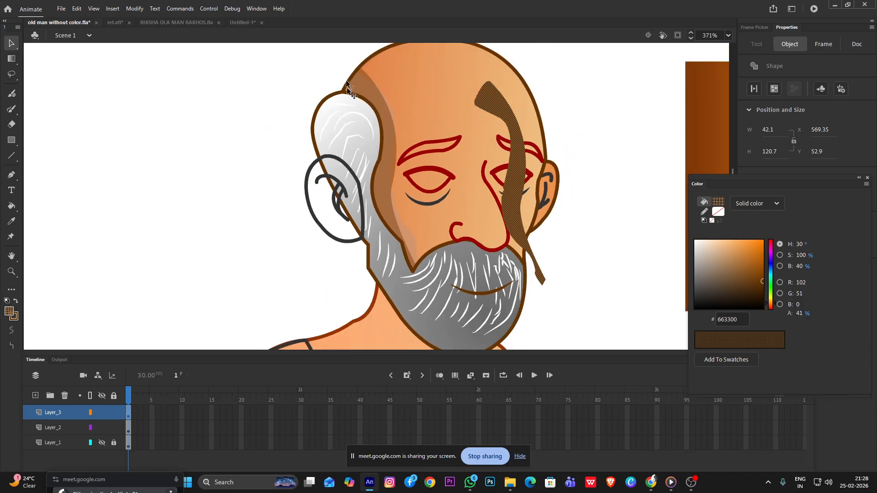
right_click(516, 174)
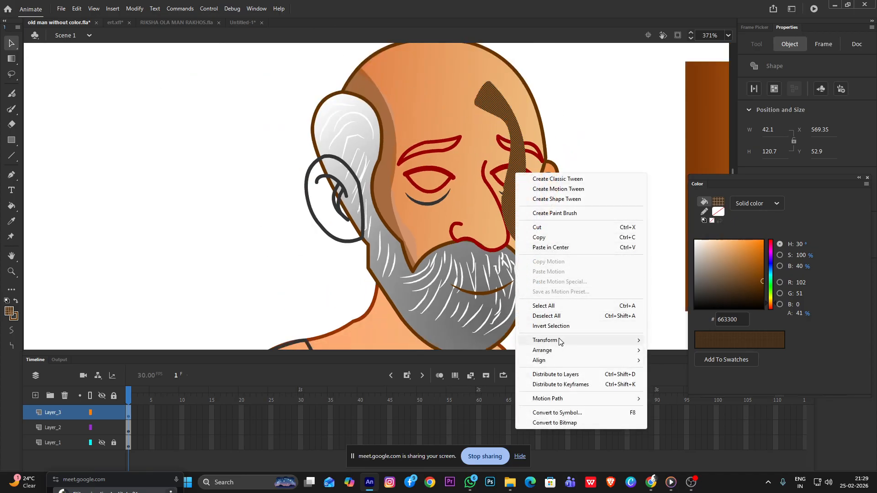
mouse_move(561, 340)
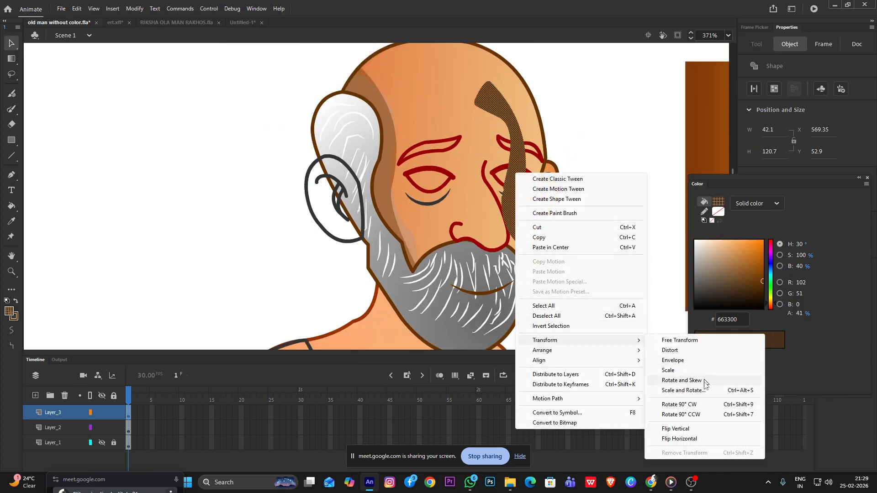
click(685, 430)
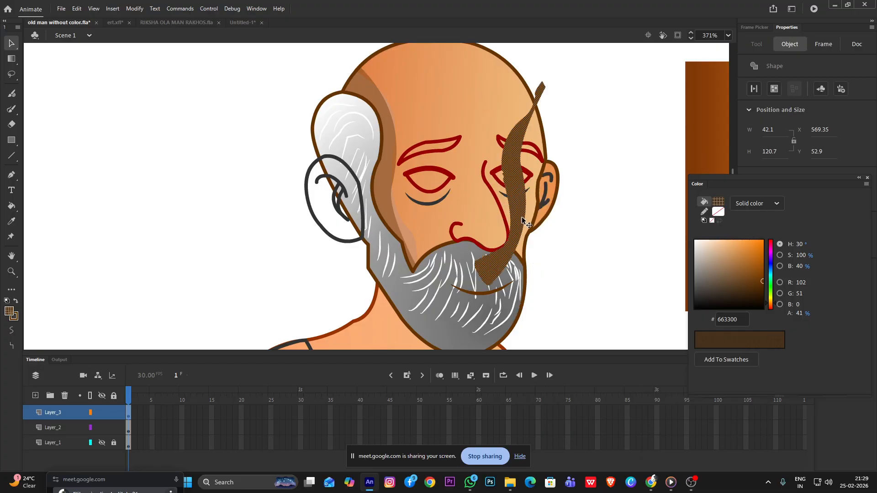
drag(518, 212, 533, 206)
click(607, 195)
Brush a diagonal cutting line across the shadow copy below the smaller ear and delete the part over the nose and moustache
scroll(565, 170, up, 3)
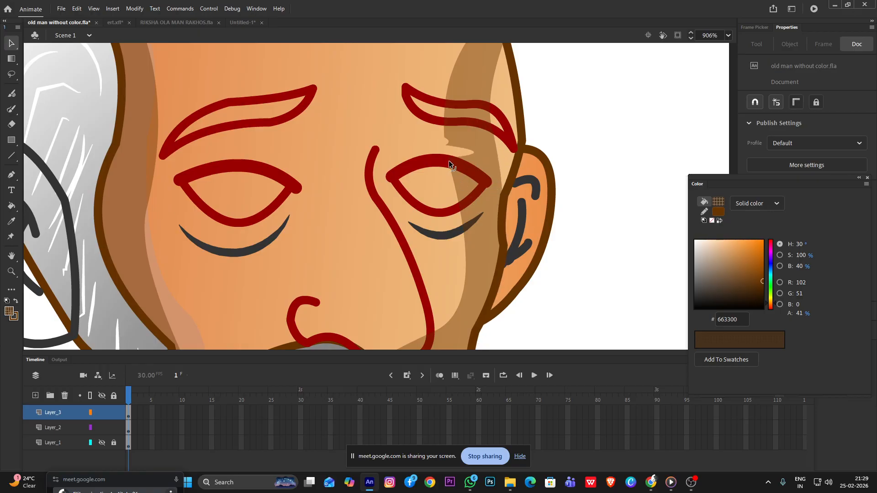
scroll(476, 261, down, 3)
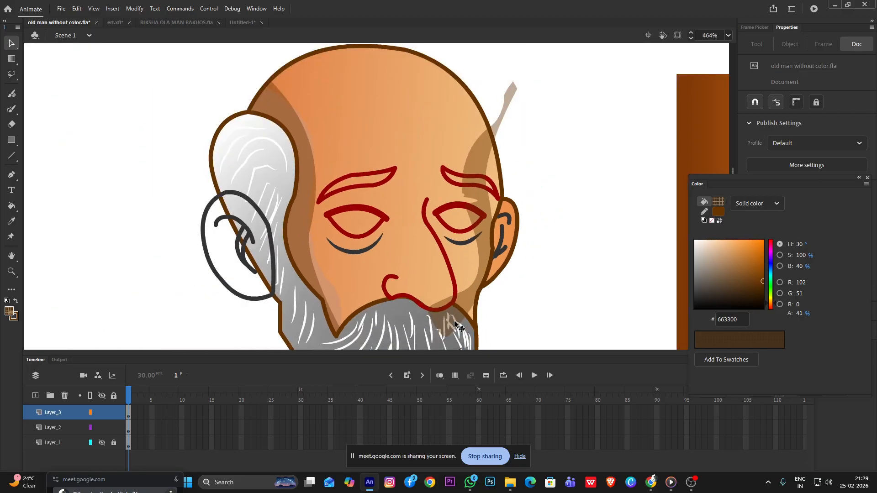
scroll(459, 292, up, 3)
scroll(487, 278, up, 3)
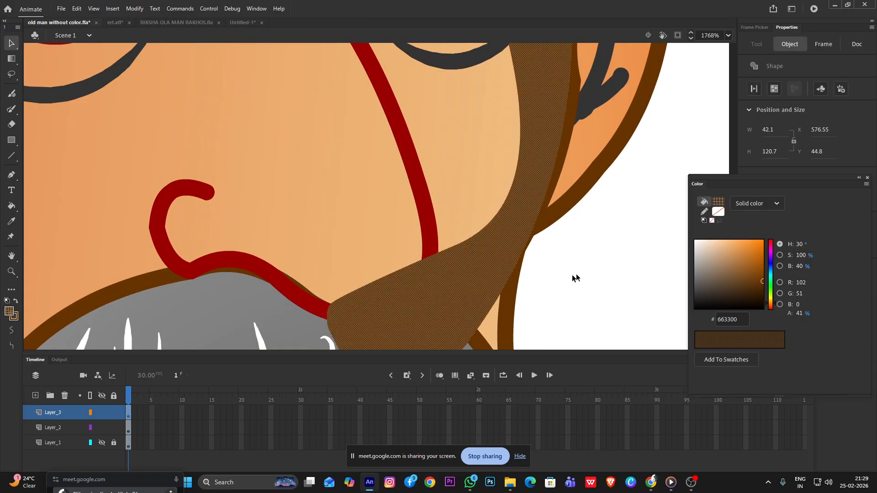
key(y)
drag(444, 232, 529, 311)
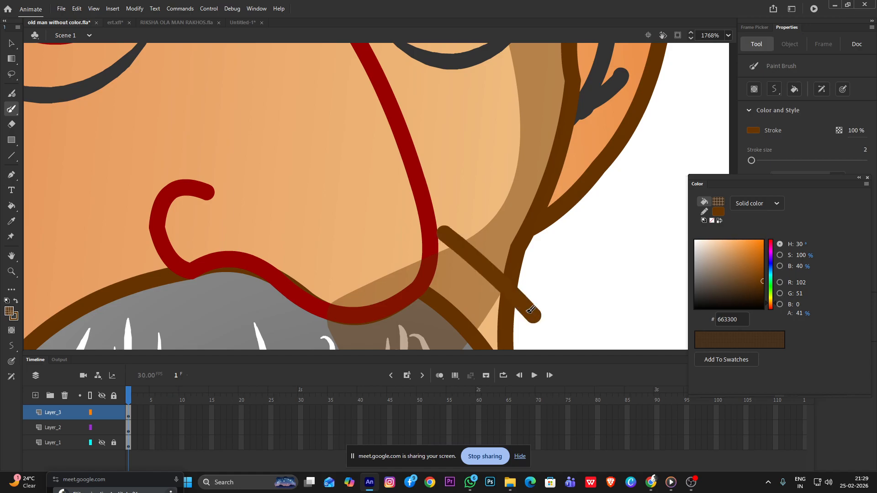
key(v)
click(469, 291)
key(Delete)
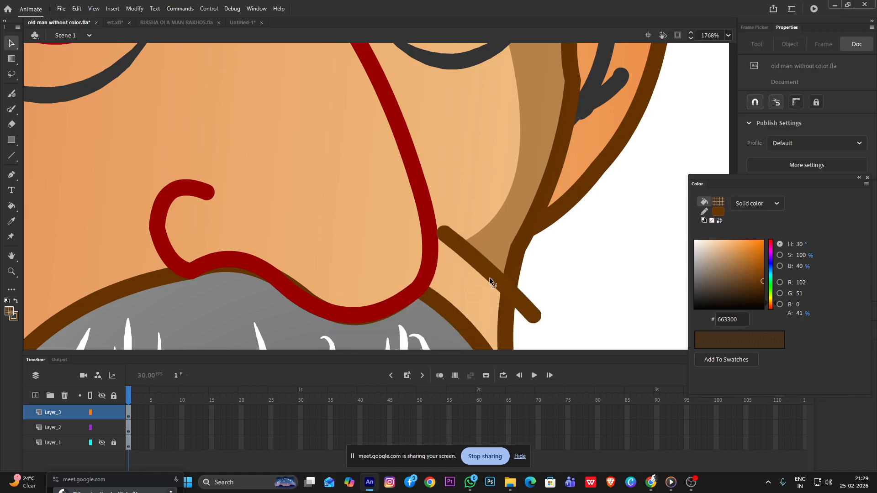
Delete all remaining segments of the diagonal cutting line on the cheek
click(489, 278)
key(Delete)
click(531, 307)
key(Delete)
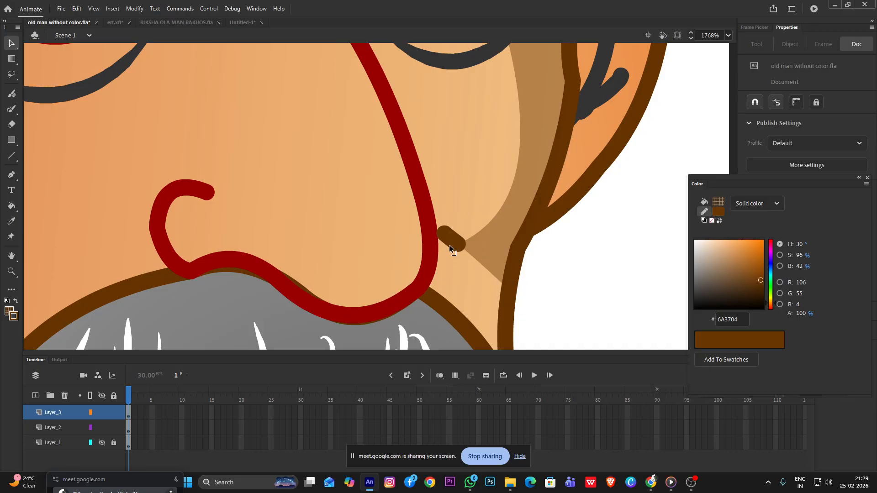
click(448, 245)
key(Delete)
Pull the trimmed shadow's lower corners down to the moustache outline and smooth its inner edge along the cheek
mouse_move(459, 244)
mouse_down()
mouse_move(457, 306)
mouse_move(472, 285)
mouse_move(493, 356)
mouse_up()
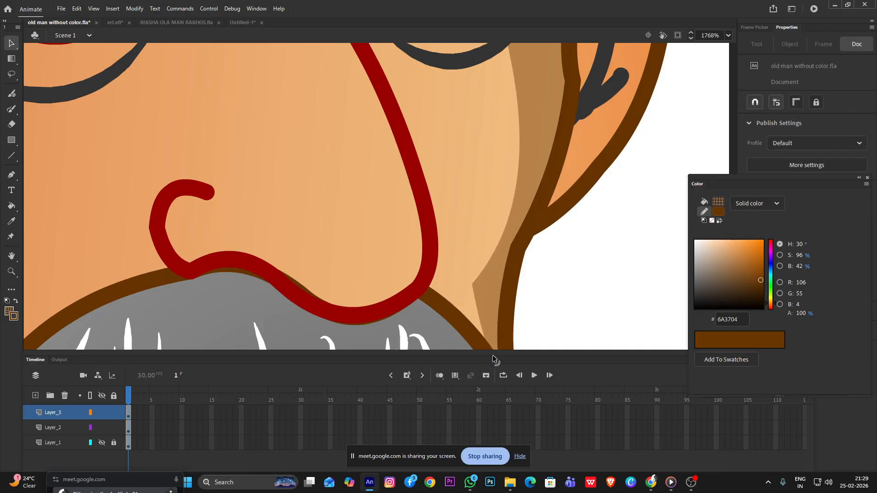
mouse_move(474, 291)
mouse_down()
mouse_move(478, 333)
mouse_move(470, 321)
mouse_up()
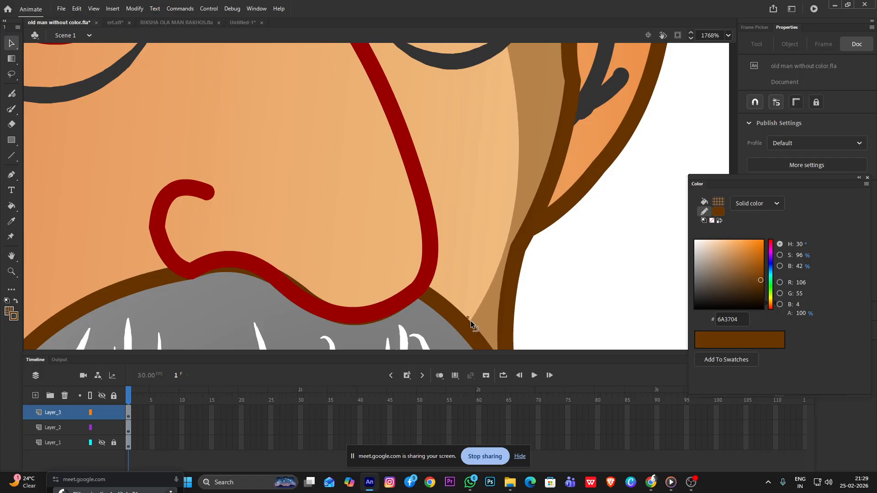
mouse_move(500, 260)
mouse_down()
mouse_move(478, 256)
mouse_move(495, 259)
mouse_up()
scroll(539, 221, down, 3)
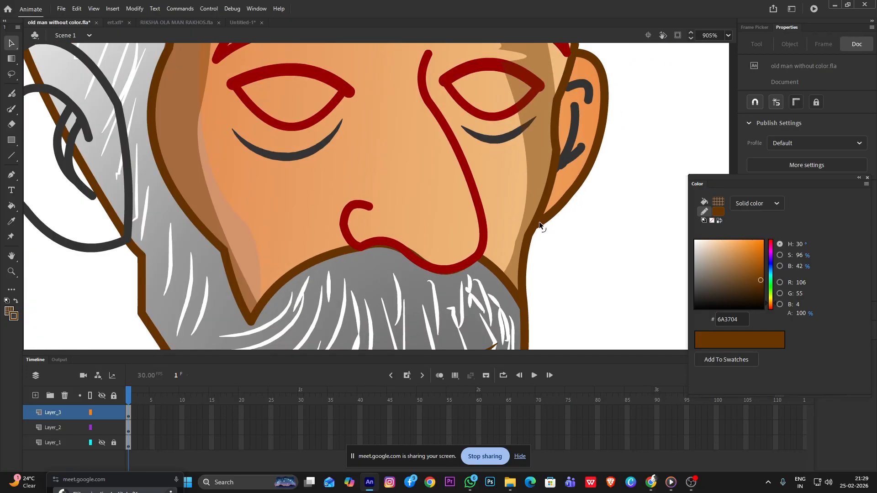
Bend the shadow copy's outer edge outward past the head outline so it covers the temple beside the eyebrow
scroll(538, 221, down, 3)
scroll(545, 114, up, 4)
scroll(557, 161, down, 1)
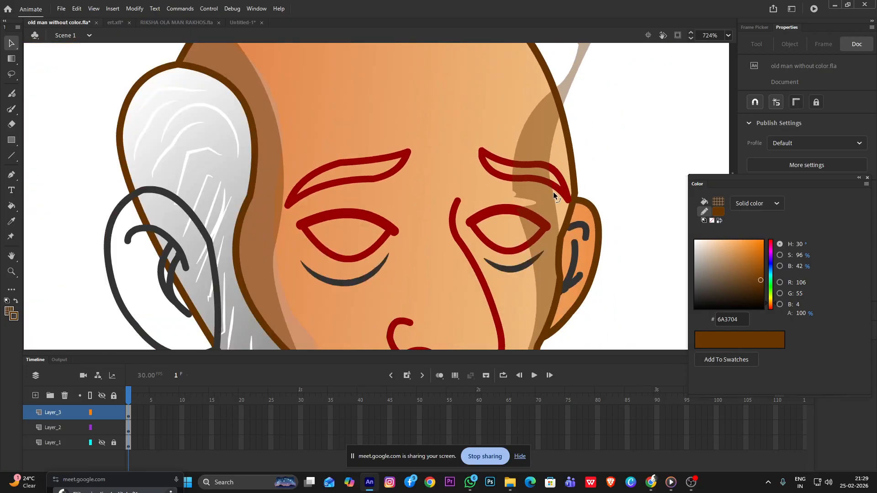
mouse_move(553, 201)
mouse_down()
mouse_move(571, 193)
mouse_move(557, 204)
mouse_up()
drag(549, 155, 584, 158)
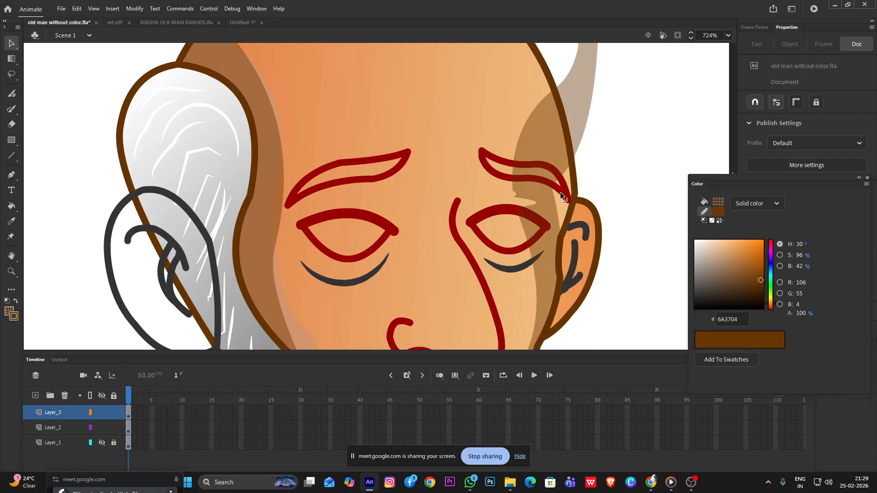
drag(551, 188, 567, 208)
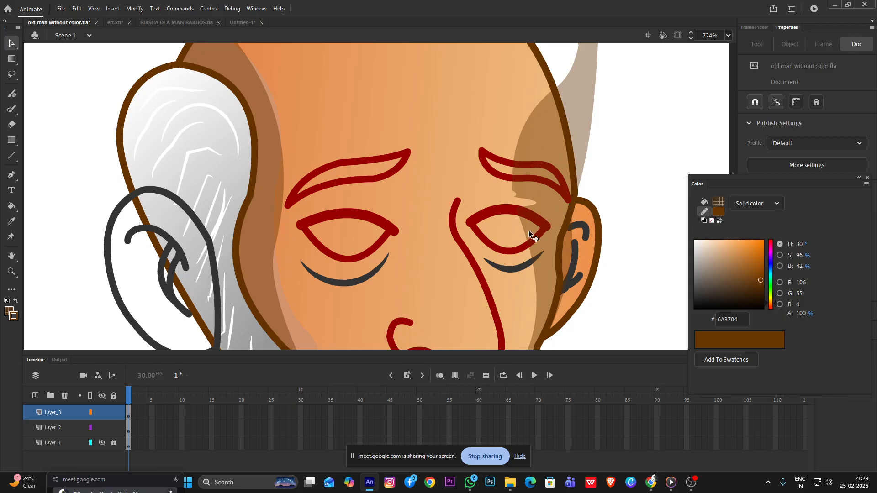
drag(533, 230, 547, 226)
scroll(555, 226, down, 4)
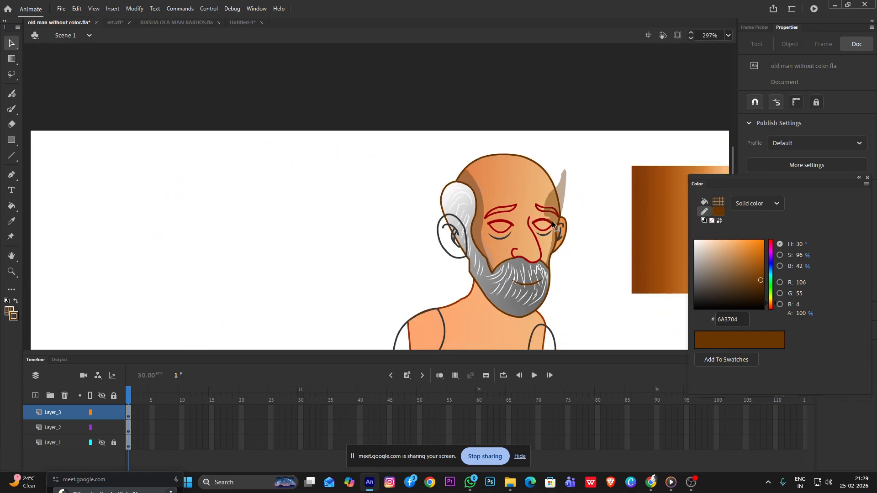
Brush a cutting line along the head outline at the temple and delete the shadow outside the head
click(560, 182)
click(579, 196)
scroll(574, 185, up, 3)
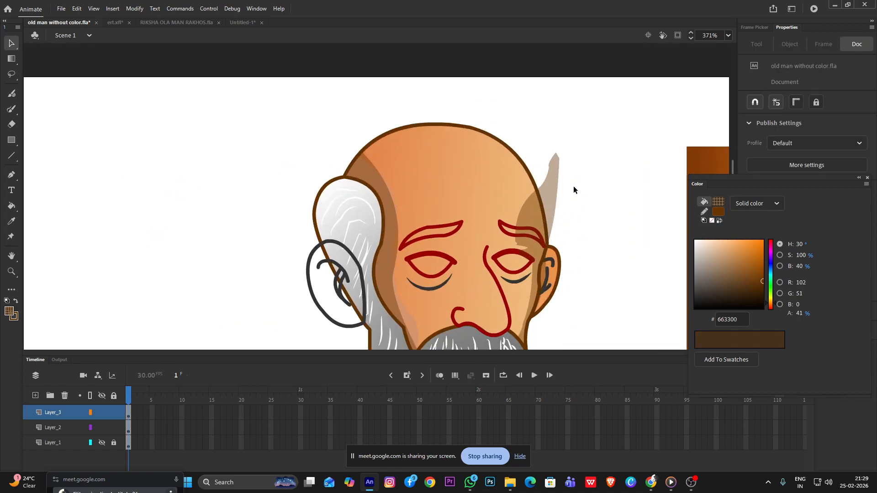
key(y)
drag(550, 242, 534, 175)
key(v)
click(554, 203)
key(Delete)
Delete the leftover cutting line pieces along the head outline between the forehead and the smaller ear
click(538, 215)
click(544, 190)
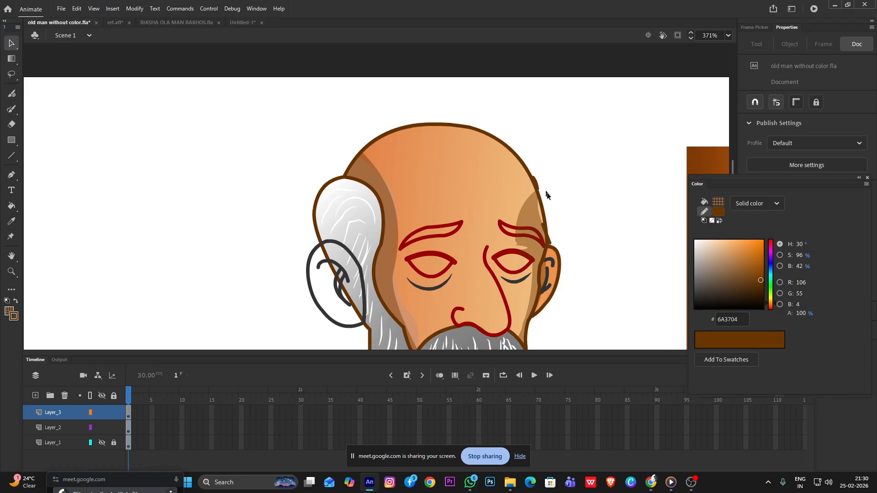
click(544, 226)
key(Delete)
click(550, 245)
click(553, 187)
click(536, 183)
key(Delete)
scroll(536, 201, up, 2)
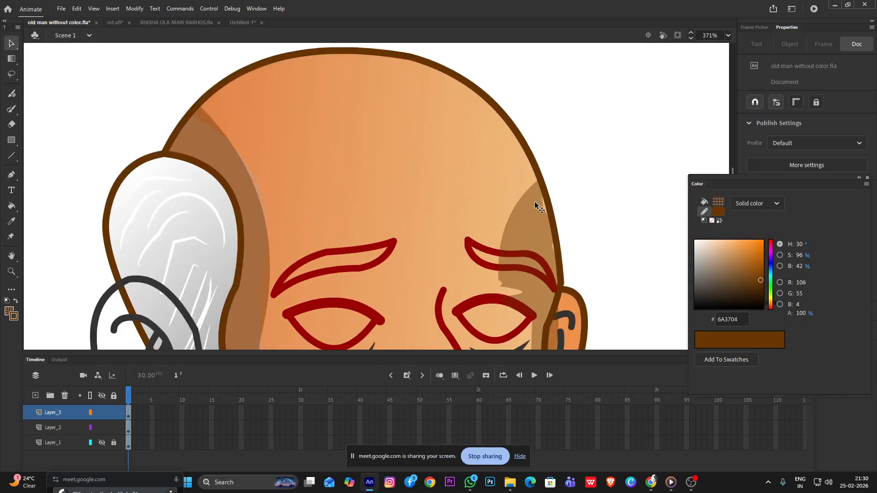
Pull the temple shadow's inner lower corner inward to the upper eyelid of the eye beside the smaller ear
scroll(461, 203, down, 5)
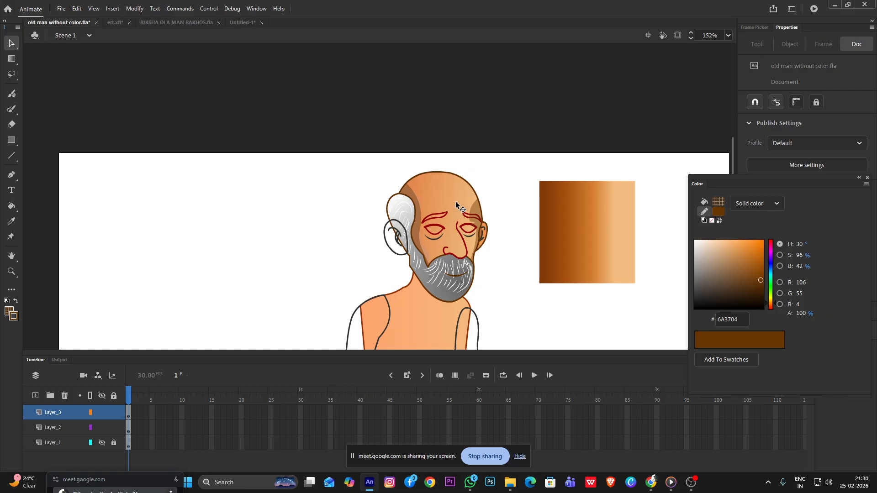
scroll(454, 201, down, 1)
scroll(417, 153, up, 1)
scroll(417, 155, up, 2)
scroll(417, 180, down, 1)
scroll(450, 186, up, 2)
scroll(527, 206, up, 3)
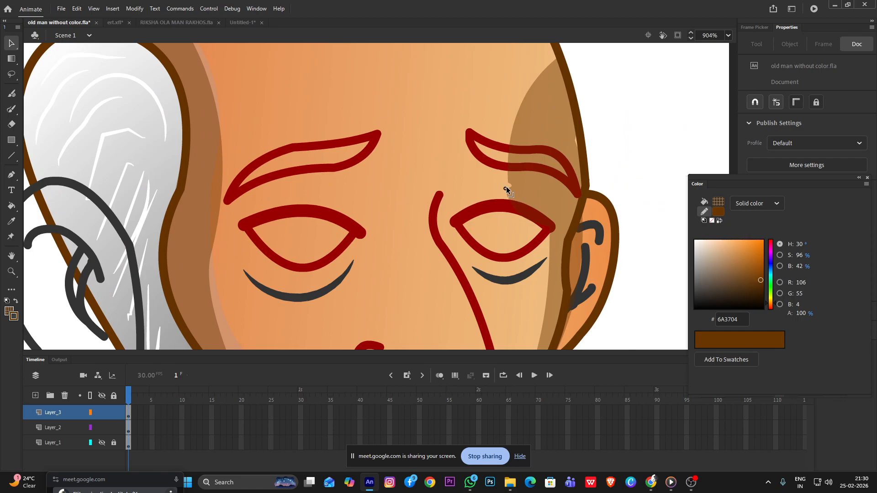
mouse_move(508, 179)
mouse_down()
mouse_move(492, 180)
mouse_move(485, 200)
mouse_up()
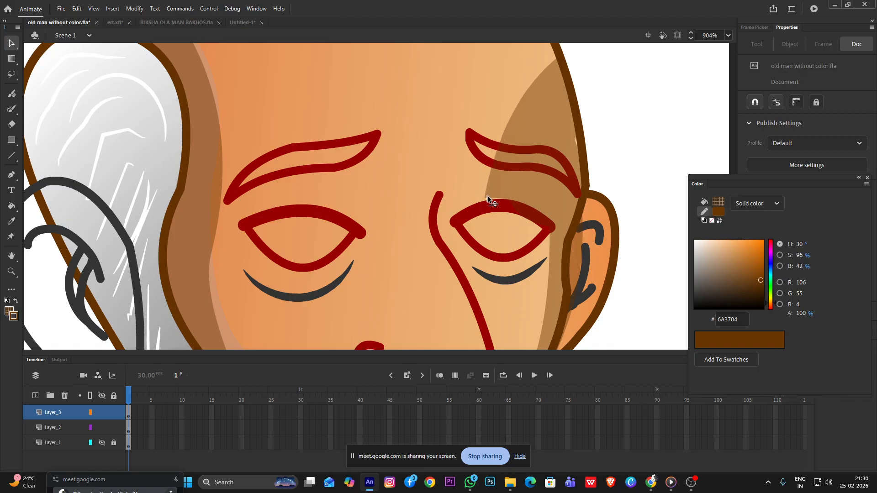
Raise the temple shadow's upper corner along the head outline and curve its inner edge toward the outline
scroll(571, 199, down, 7)
scroll(578, 180, up, 5)
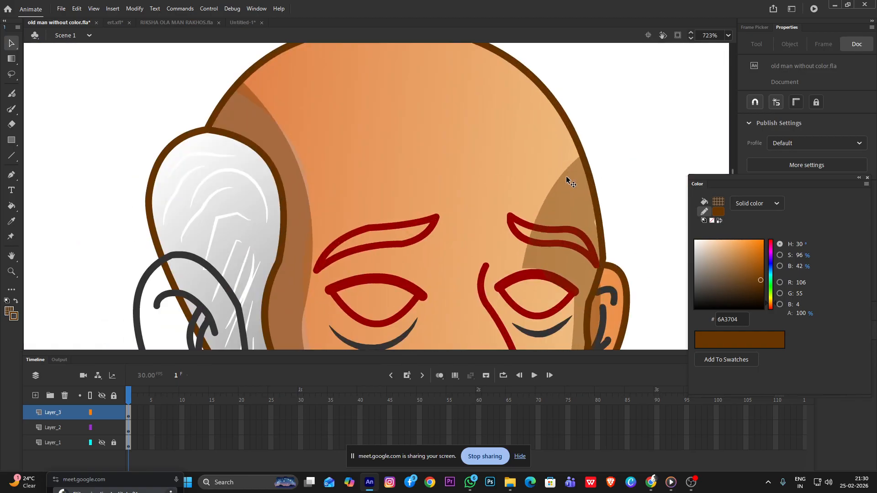
drag(564, 171, 550, 97)
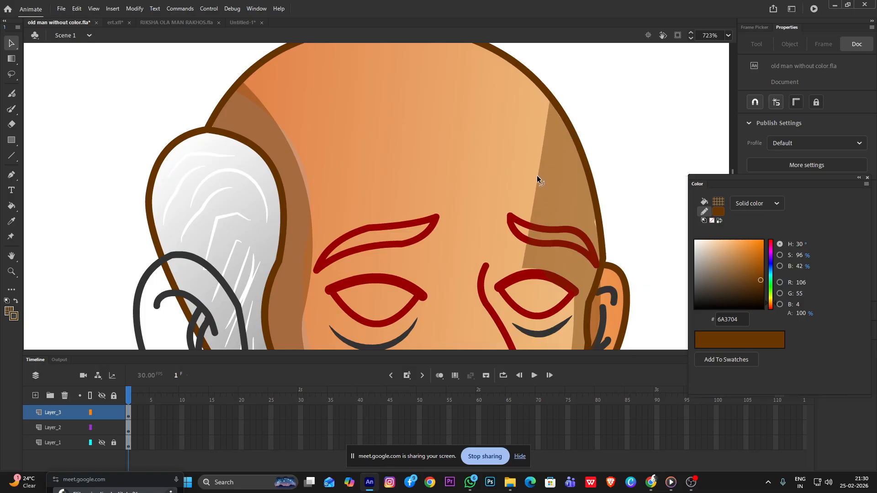
drag(536, 174, 552, 176)
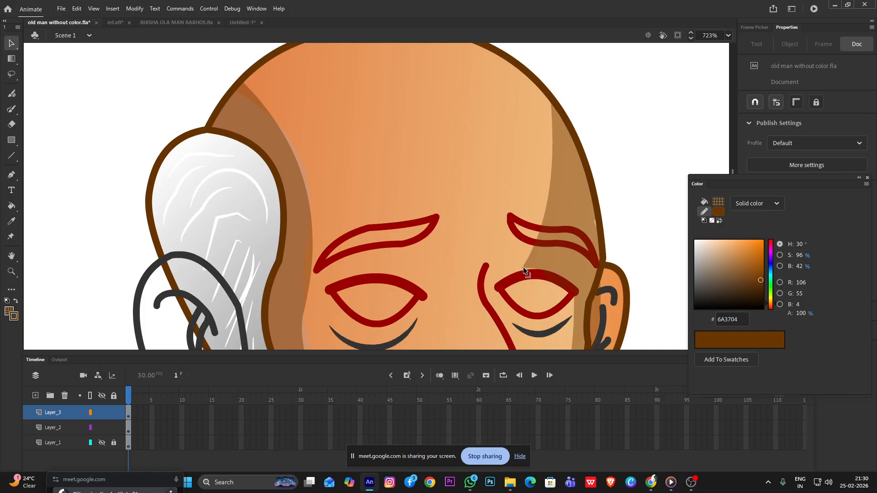
Fill the near upper arm and the whole far arm with the linear skin gradient starting at E38348
scroll(550, 212, down, 5)
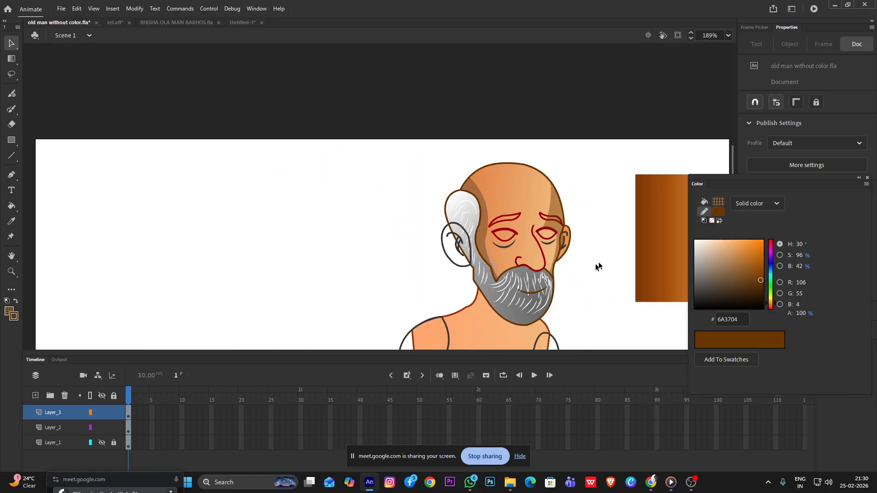
drag(585, 303, 510, 197)
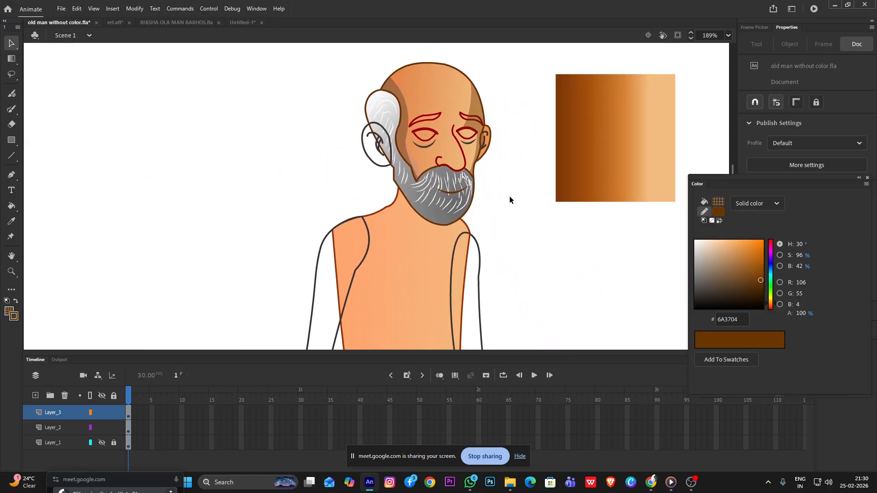
scroll(484, 157, down, 2)
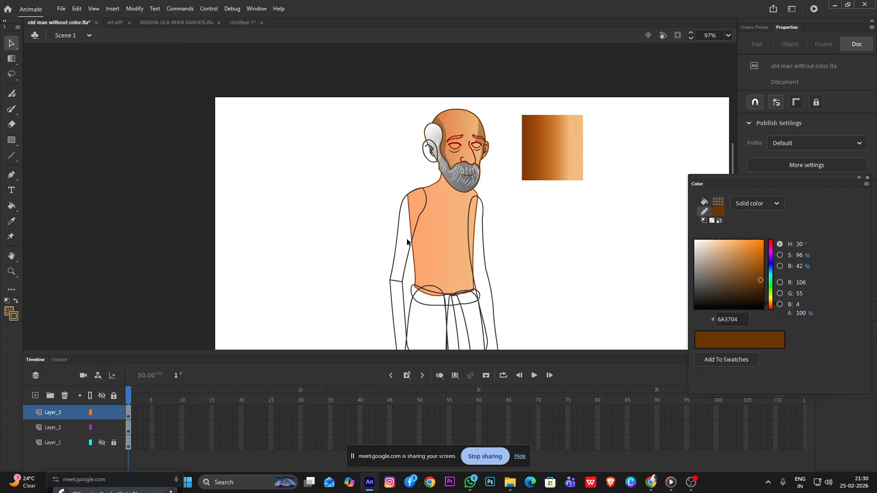
scroll(401, 218, up, 2)
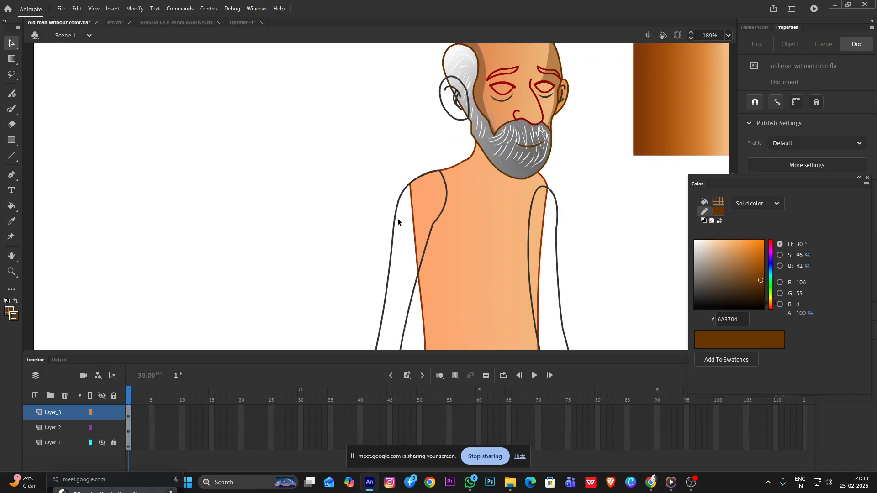
double_click(395, 216)
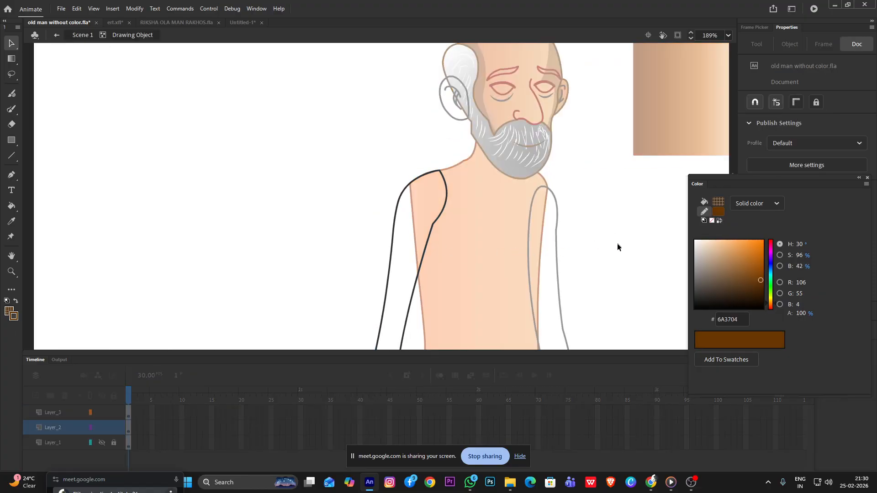
double_click(599, 223)
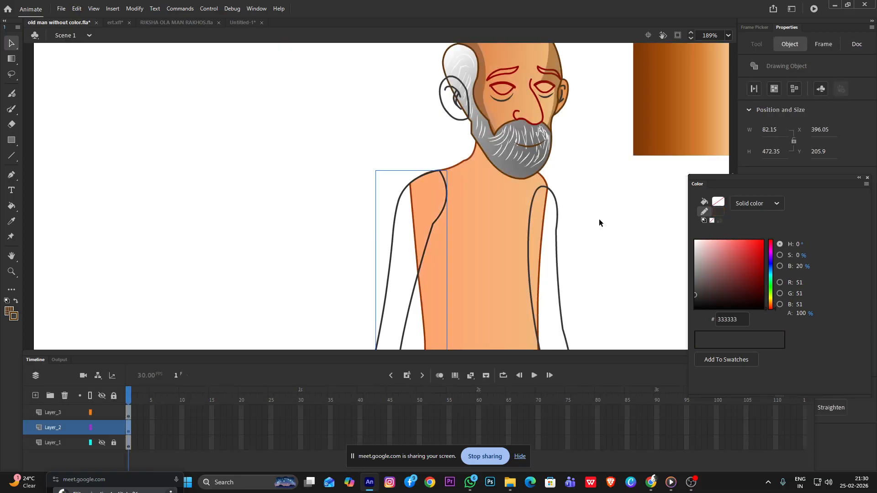
click(7, 312)
click(758, 207)
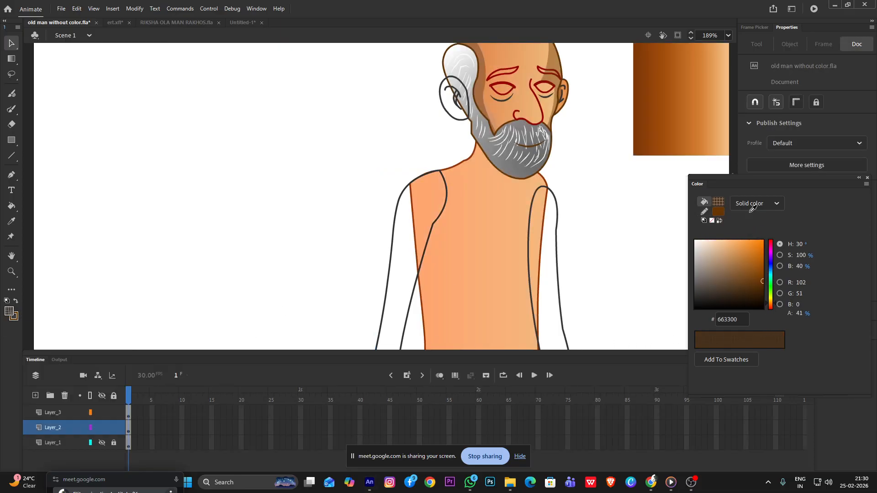
click(758, 205)
click(757, 240)
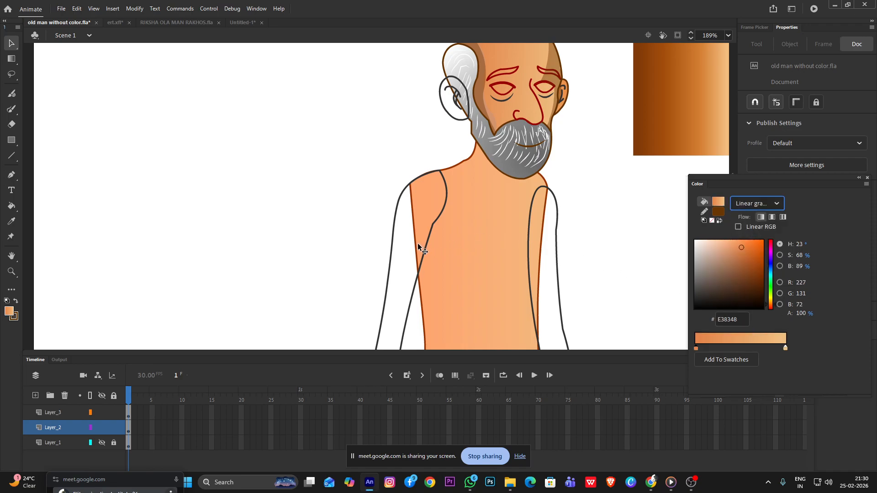
key(k)
click(400, 253)
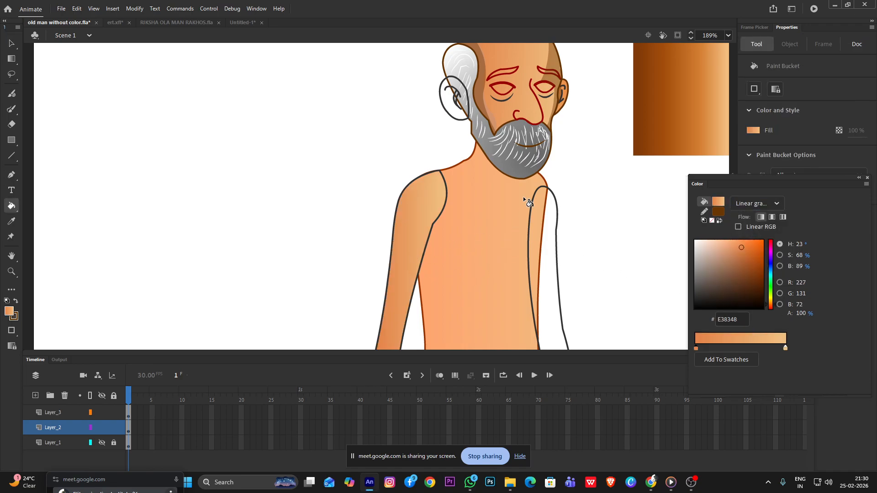
scroll(532, 242, down, 3)
click(533, 244)
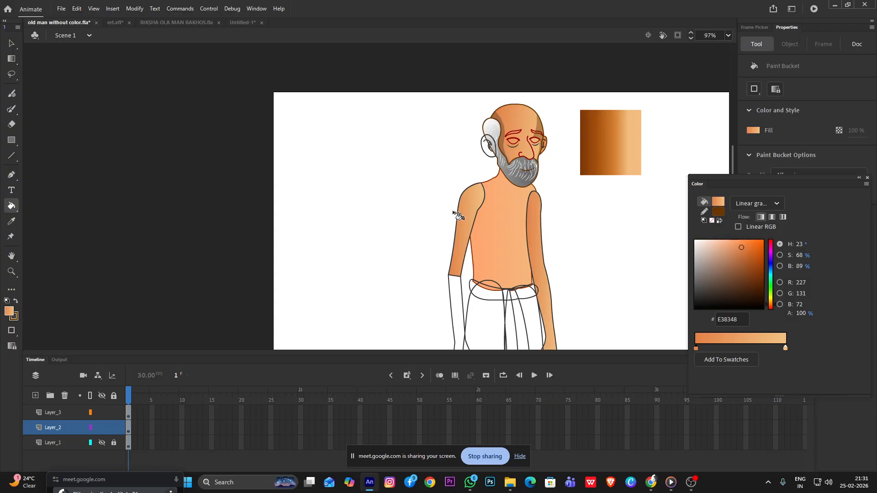
Darken the near upper arm's gradient by setting its starting color to D36C2E
click(11, 43)
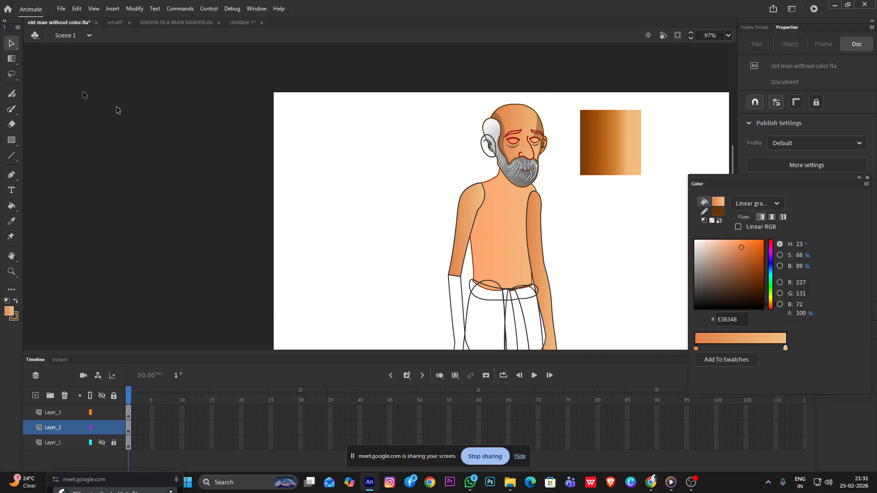
double_click(465, 218)
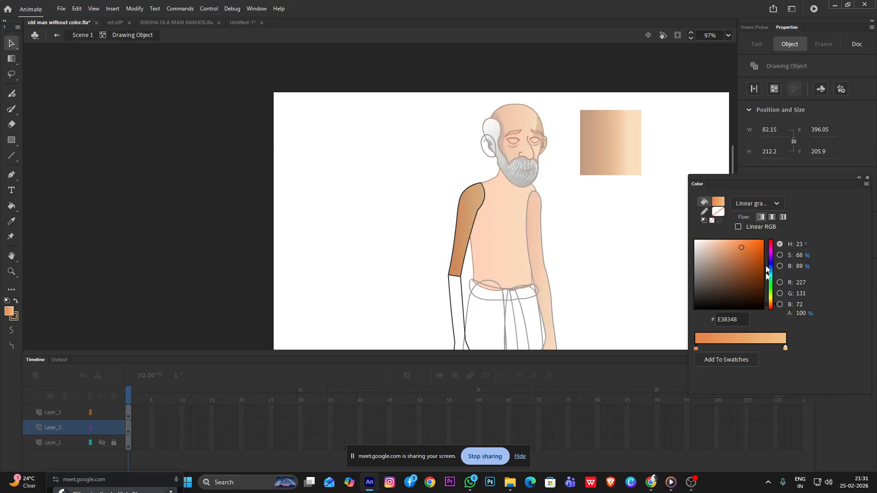
scroll(452, 217, up, 1)
scroll(455, 218, up, 2)
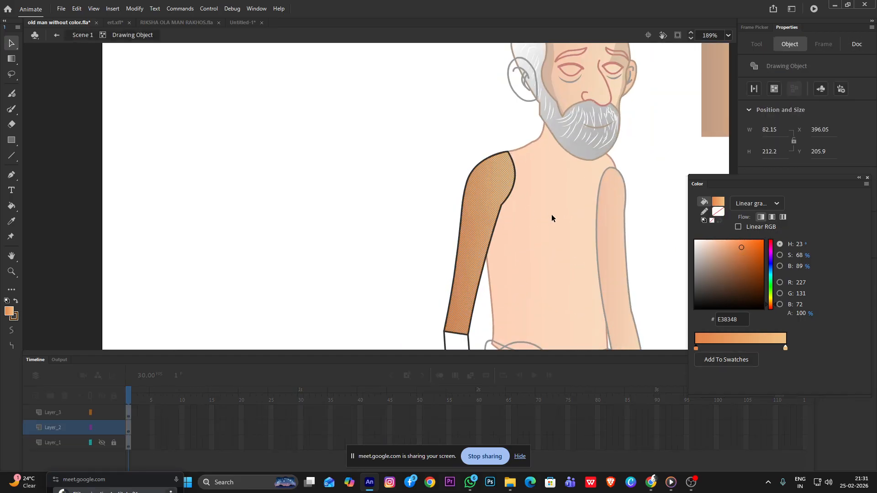
mouse_move(743, 251)
mouse_down()
mouse_move(762, 264)
mouse_move(749, 285)
mouse_move(748, 252)
mouse_up()
click(361, 199)
click(480, 248)
click(410, 246)
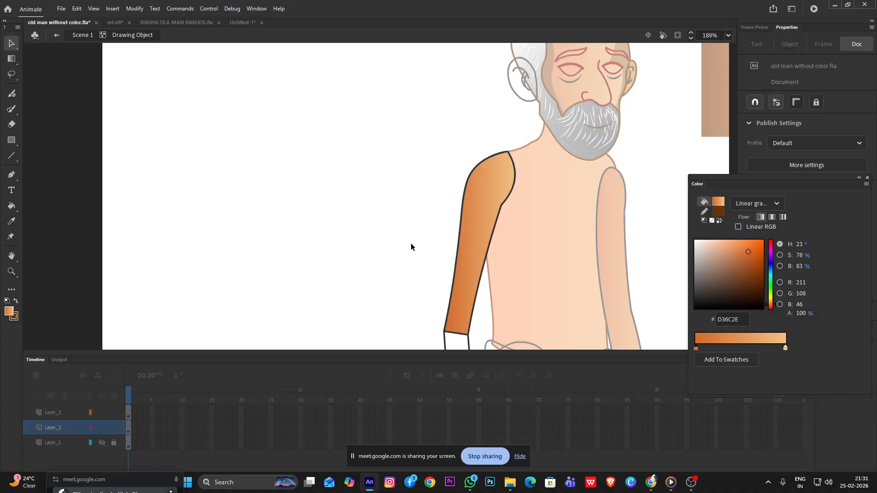
Shift the near upper arm's gradient slightly toward the torso with the Gradient Transform tool
key(f)
click(470, 250)
drag(483, 243, 489, 243)
click(350, 209)
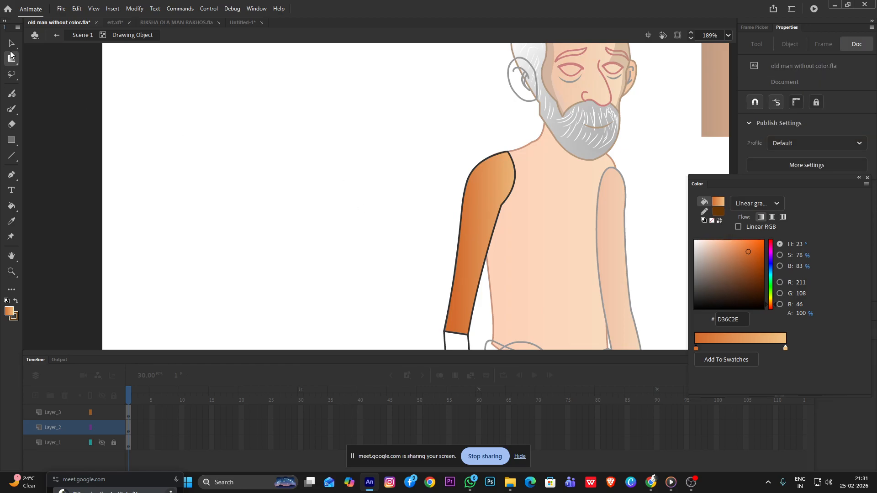
double_click(302, 156)
scroll(307, 158, down, 6)
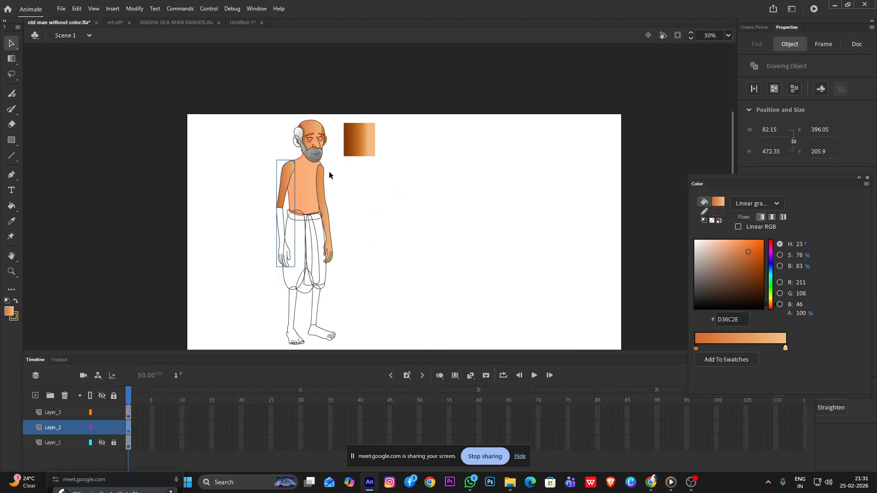
Recolor the near arm's outline with the dark red-brown swatch 663333
scroll(328, 174, up, 4)
scroll(231, 185, up, 3)
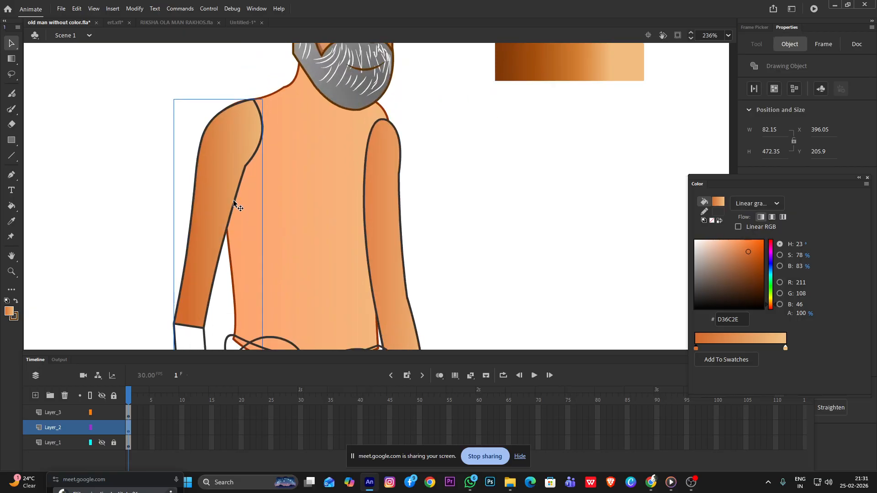
double_click(234, 201)
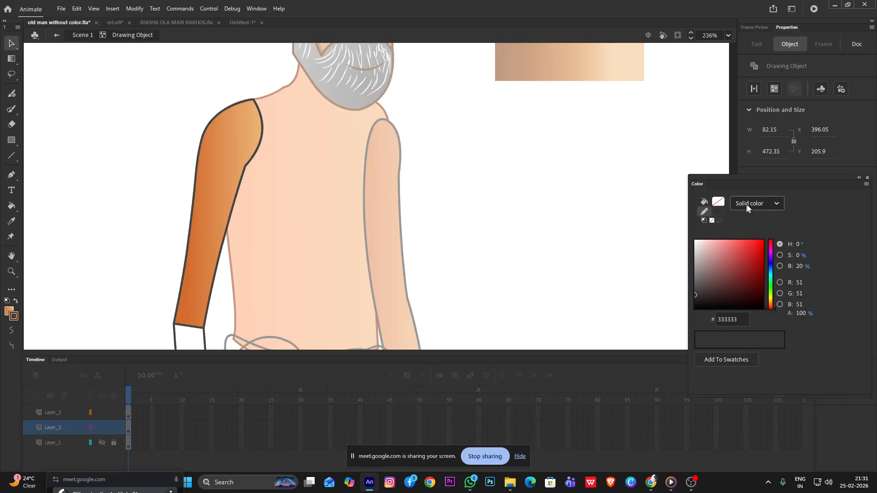
click(718, 211)
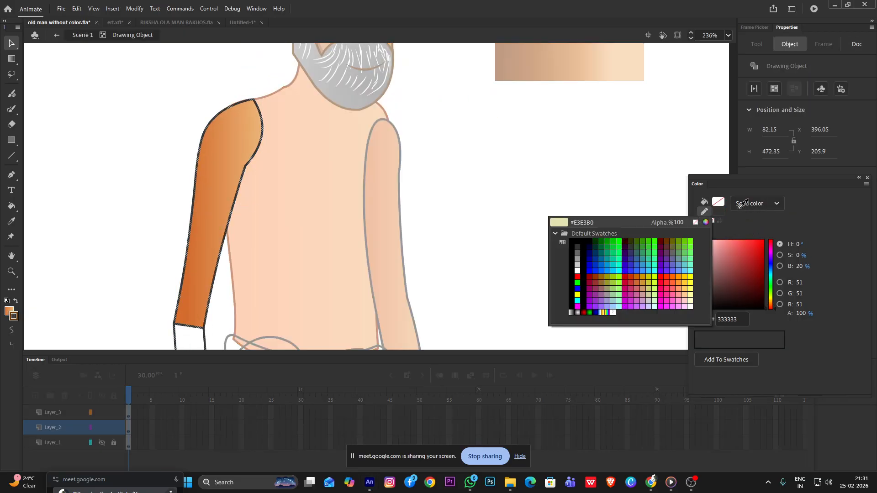
click(669, 248)
double_click(543, 185)
Fill the near upper arm with the torso's lighter linear gradient starting at FFA670
scroll(496, 202, down, 3)
scroll(348, 201, down, 3)
scroll(346, 215, up, 5)
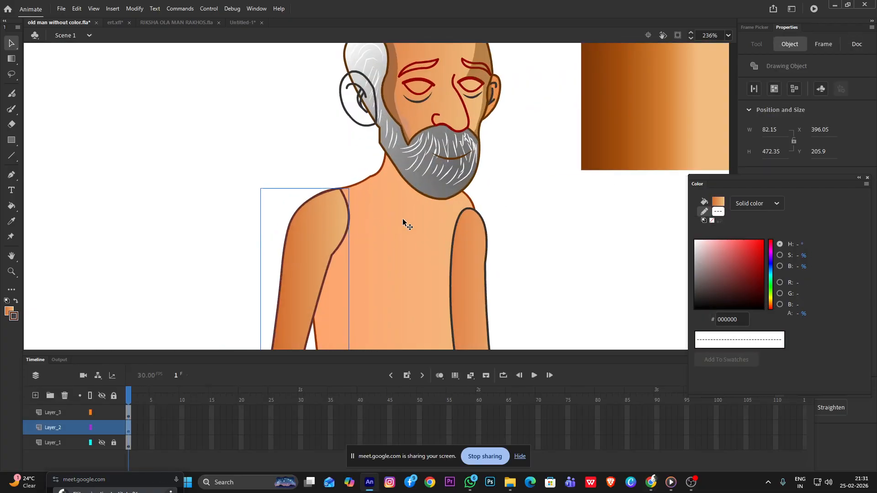
key(k)
click(321, 257)
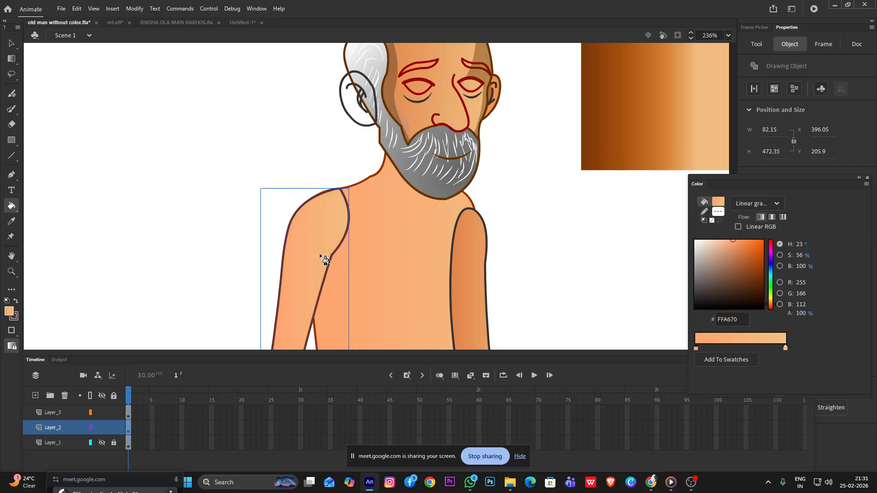
scroll(464, 219, down, 2)
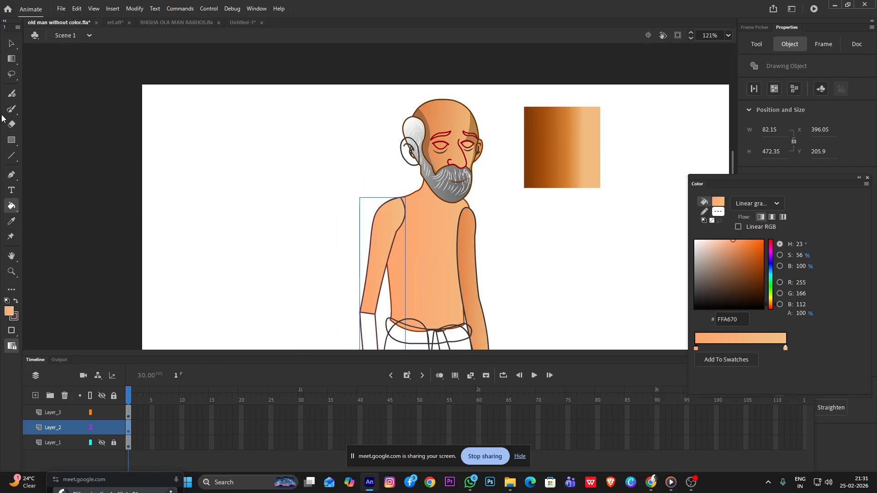
Shift the near upper arm's gradient toward the torso and tilt it to follow the slope of the arm
click(12, 43)
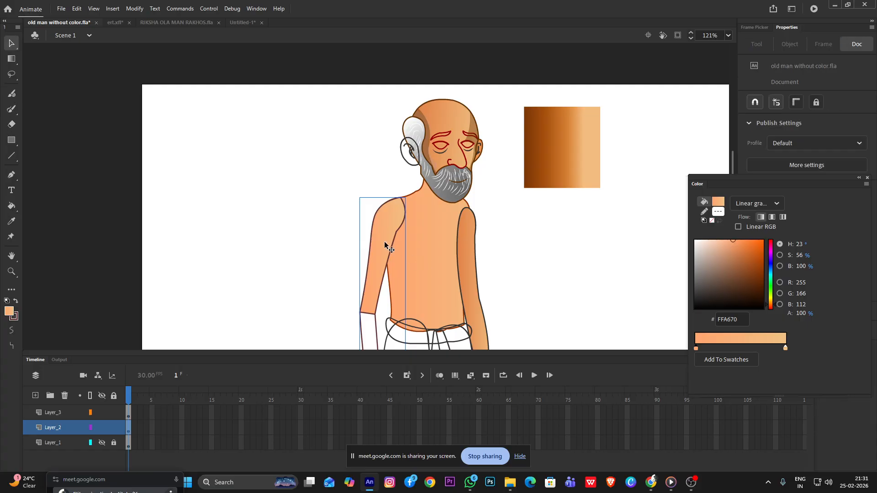
double_click(385, 245)
click(522, 250)
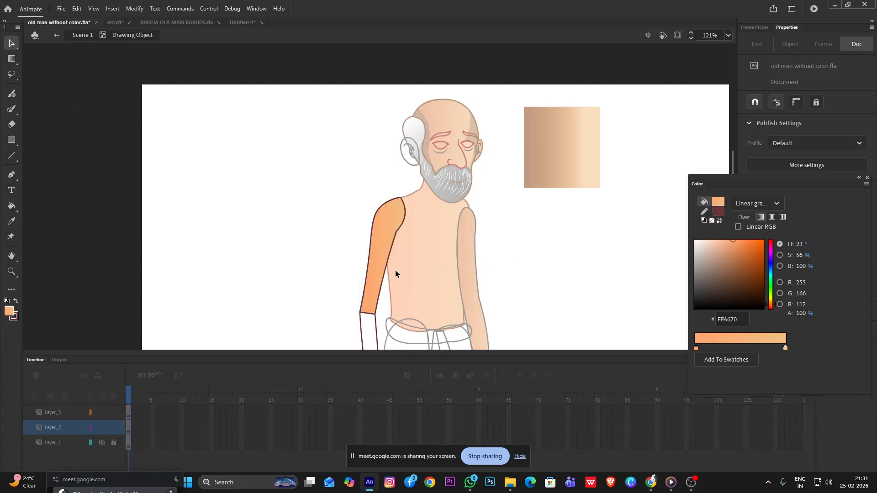
key(f)
click(388, 260)
mouse_move(388, 256)
mouse_down()
mouse_move(402, 256)
mouse_move(393, 258)
mouse_up()
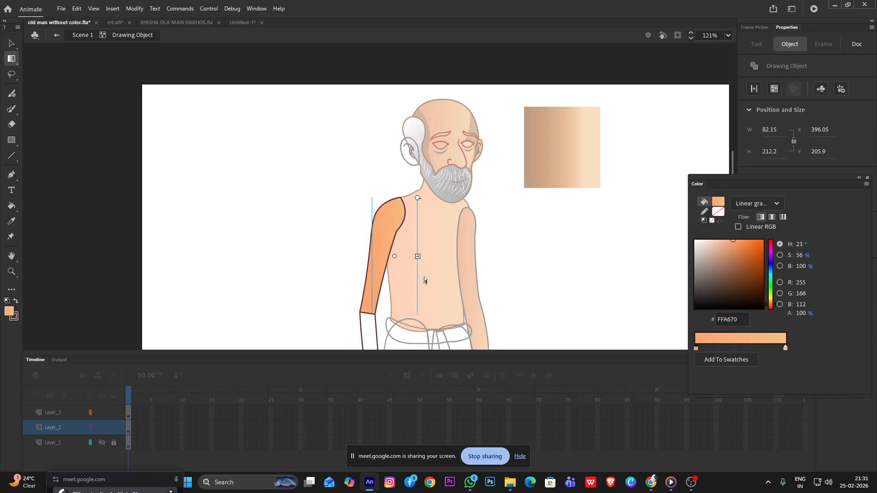
drag(413, 198, 432, 207)
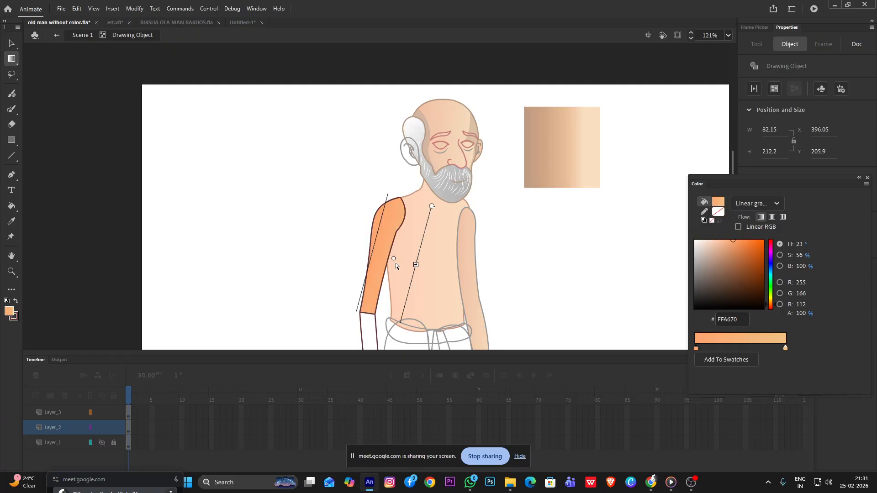
drag(417, 265, 399, 263)
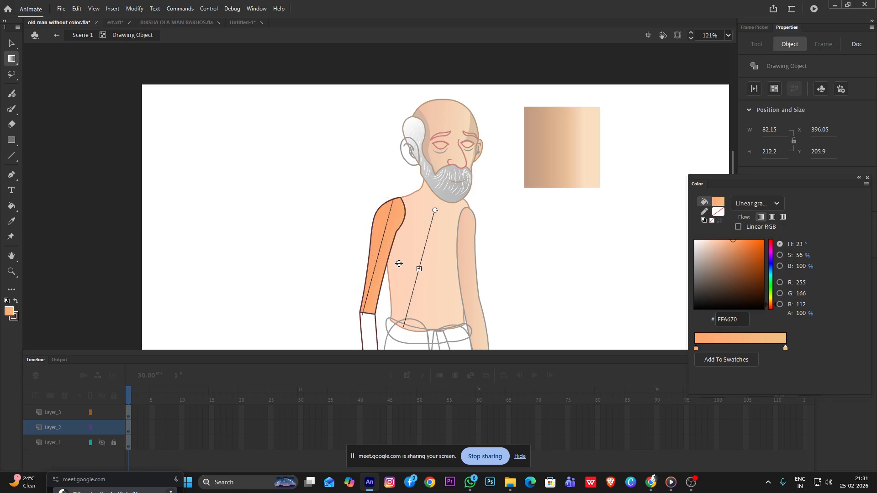
click(259, 202)
click(10, 47)
double_click(229, 127)
scroll(391, 222, down, 5)
scroll(337, 232, up, 5)
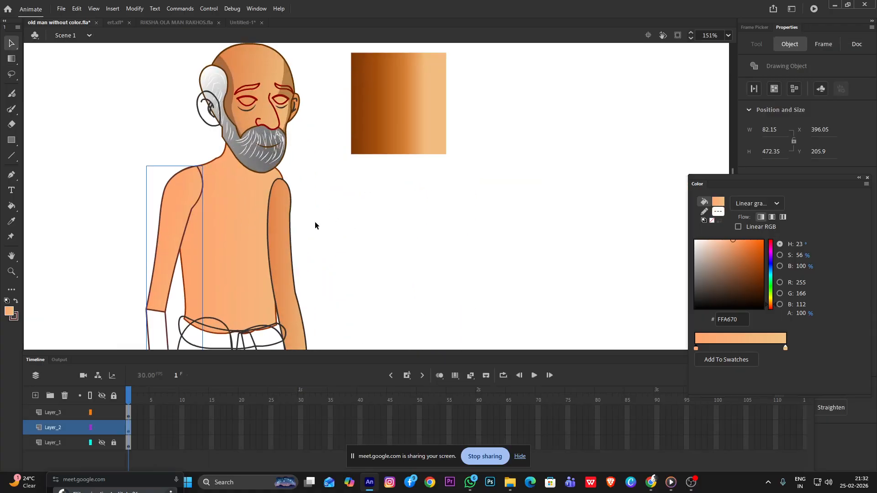
drag(376, 210, 420, 219)
scroll(363, 235, up, 4)
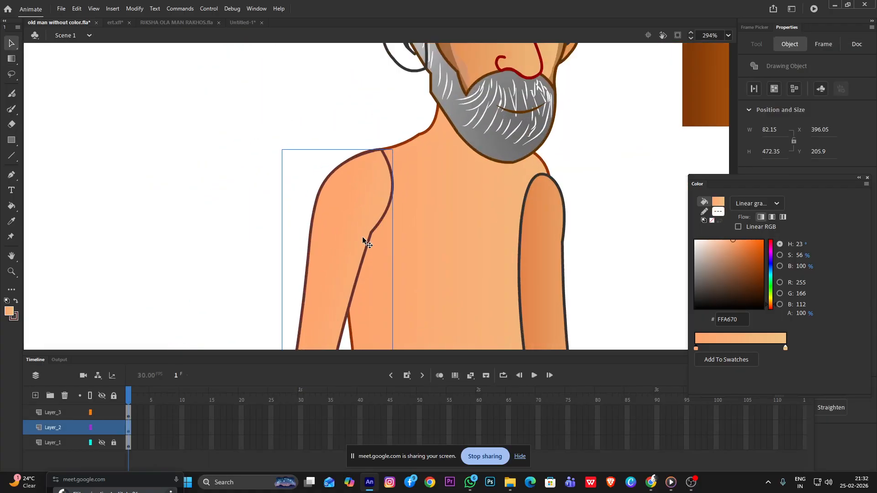
Inside the near arm's drawing object, paint a short 663333 cutting stroke across its inner outline at the armpit
double_click(368, 236)
click(368, 237)
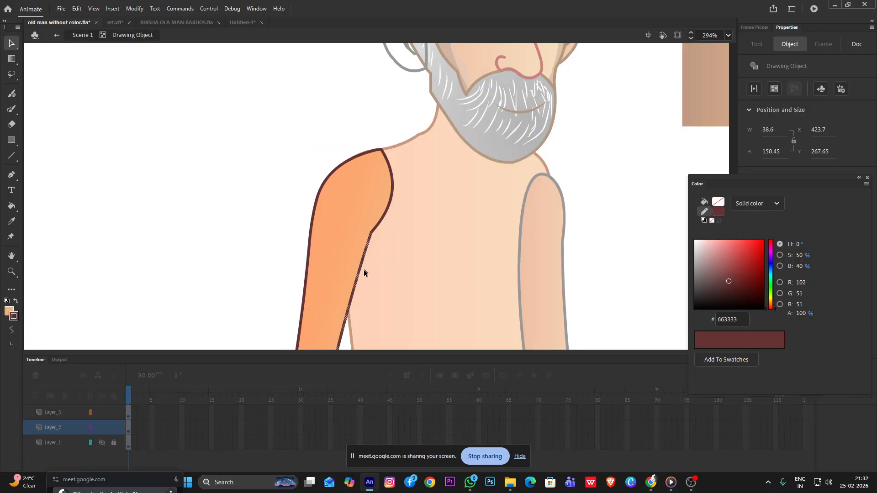
click(360, 305)
key(b)
mouse_move(365, 317)
mouse_down()
mouse_move(341, 308)
mouse_move(351, 302)
mouse_up()
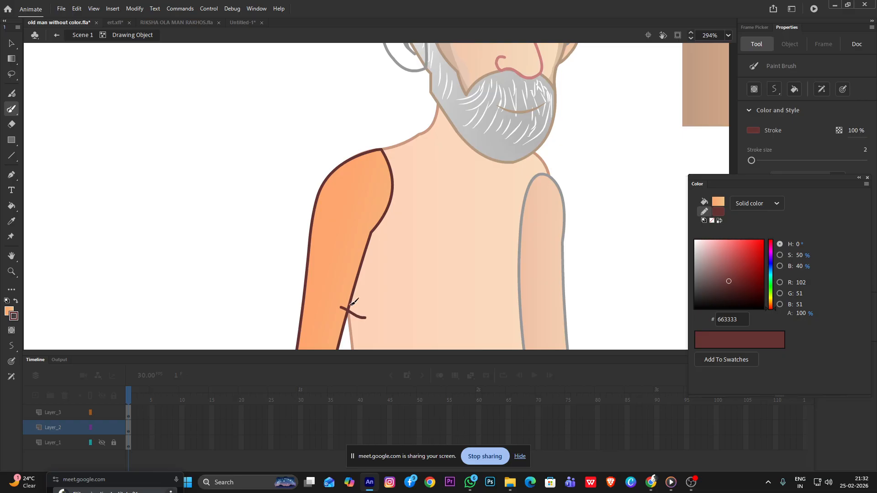
Delete the near arm's inner outline from the shoulder to the armpit, along with the short cutting stroke
key(v)
click(357, 276)
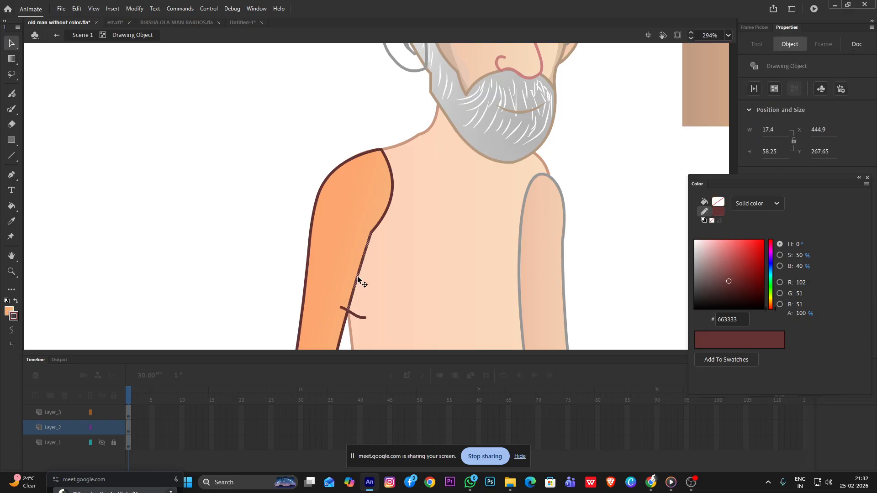
key(Delete)
click(374, 227)
key(Delete)
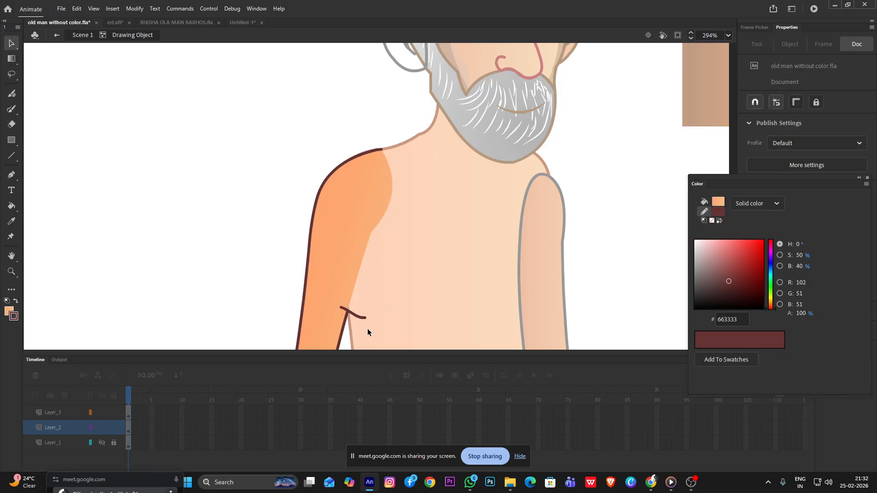
click(344, 308)
key(Delete)
double_click(213, 214)
scroll(213, 213, down, 5)
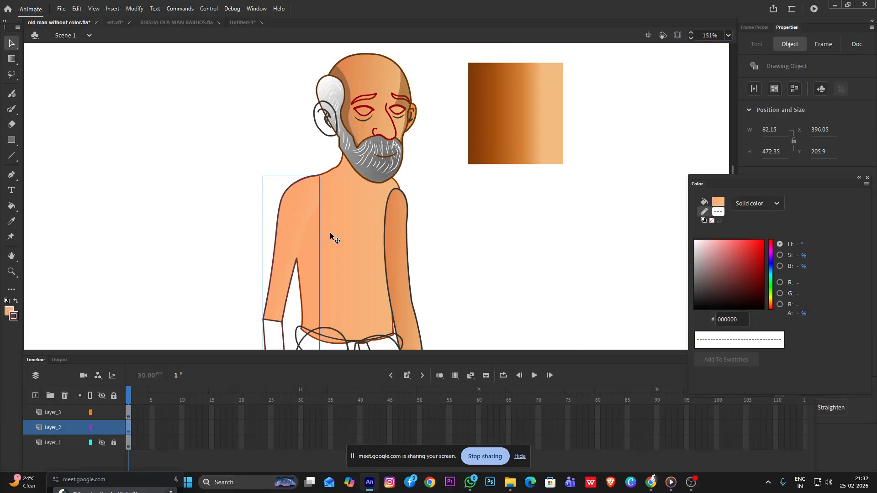
Bend the near arm's inner fill edge into a smooth curve running down to the armpit
scroll(305, 245, up, 5)
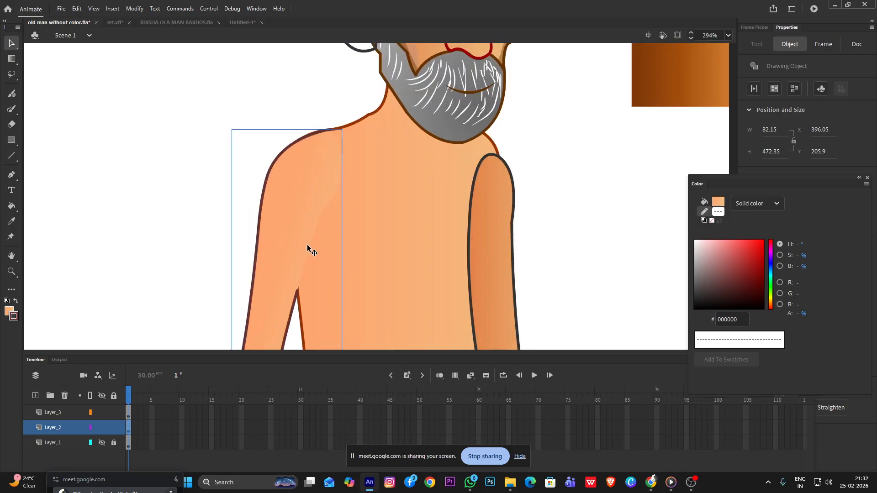
double_click(309, 245)
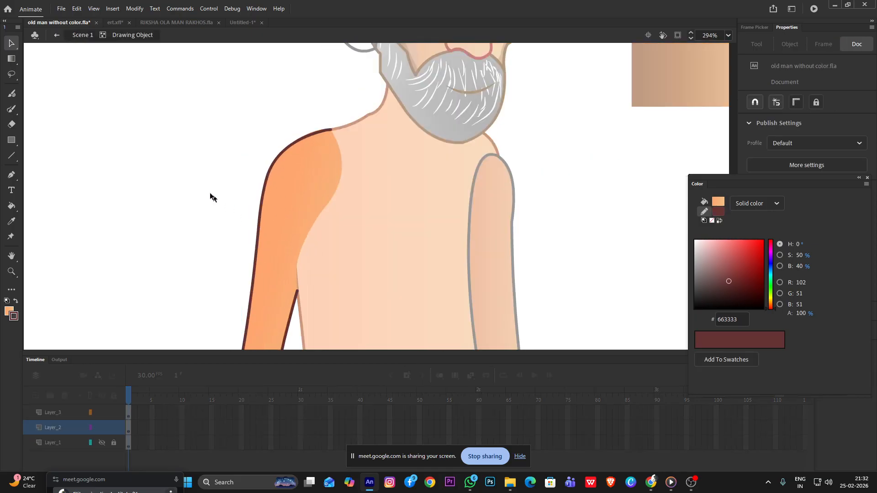
double_click(194, 179)
scroll(212, 192, down, 5)
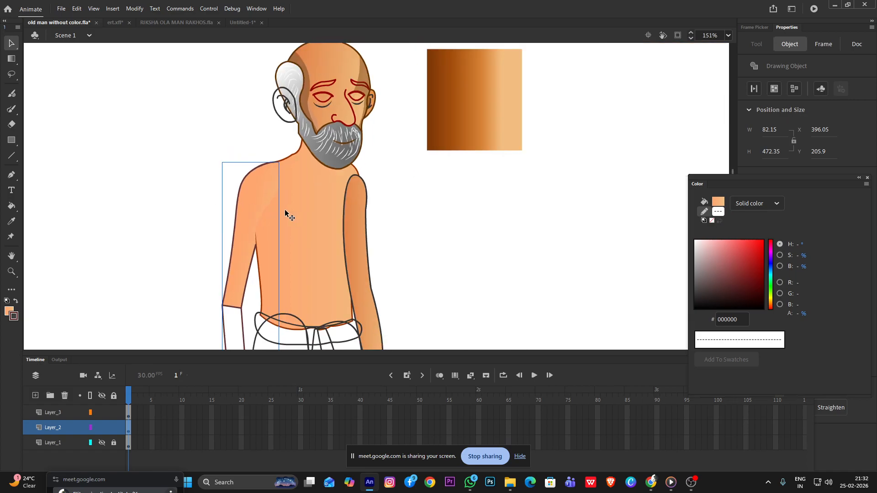
Sample the torso's linear gradient starting at FFA670 and fill the near upper arm and the far arm with it
key(i)
click(281, 217)
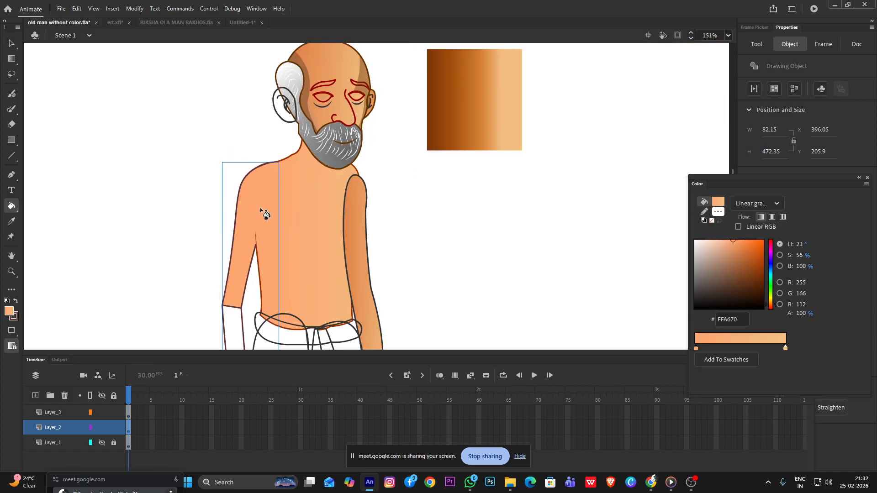
scroll(314, 237, up, 2)
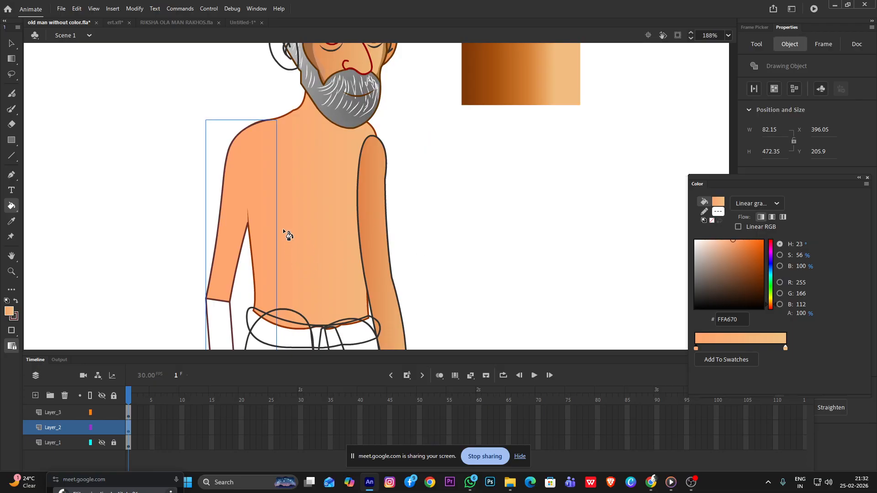
scroll(330, 229, down, 2)
scroll(330, 228, up, 2)
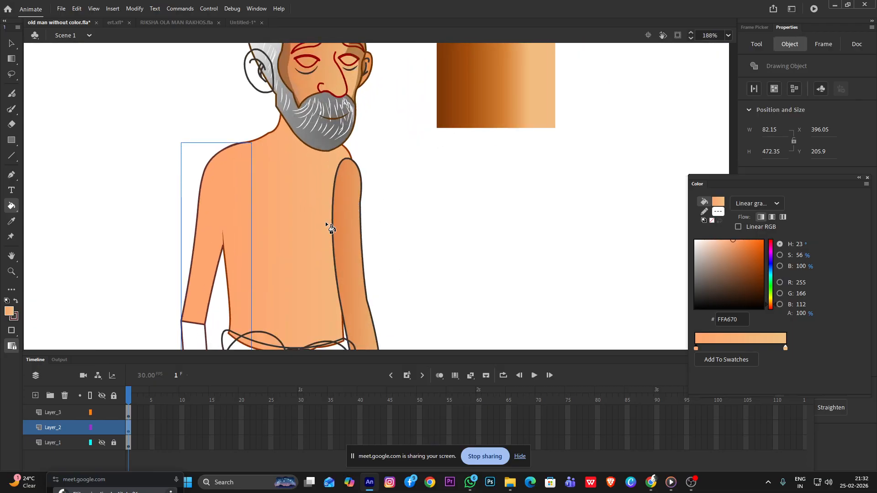
click(348, 235)
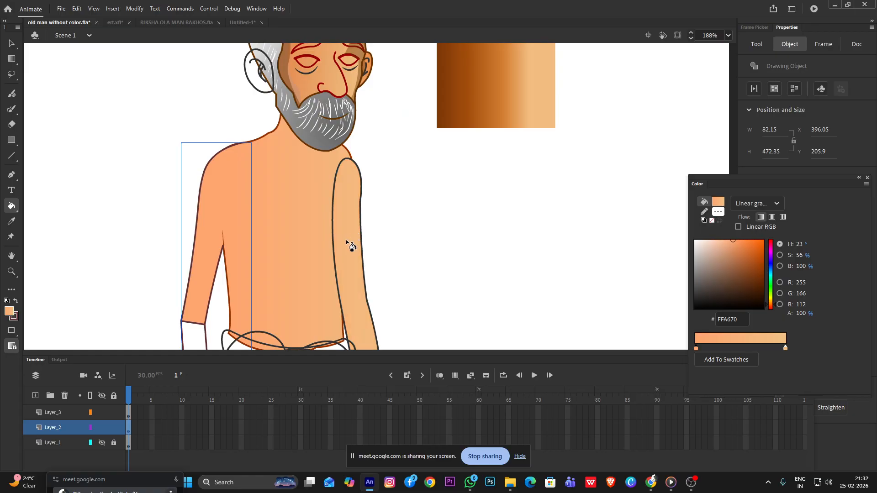
Darken the starting color of the torso's linear gradient to DB7A3F
key(i)
click(280, 240)
click(12, 43)
double_click(319, 238)
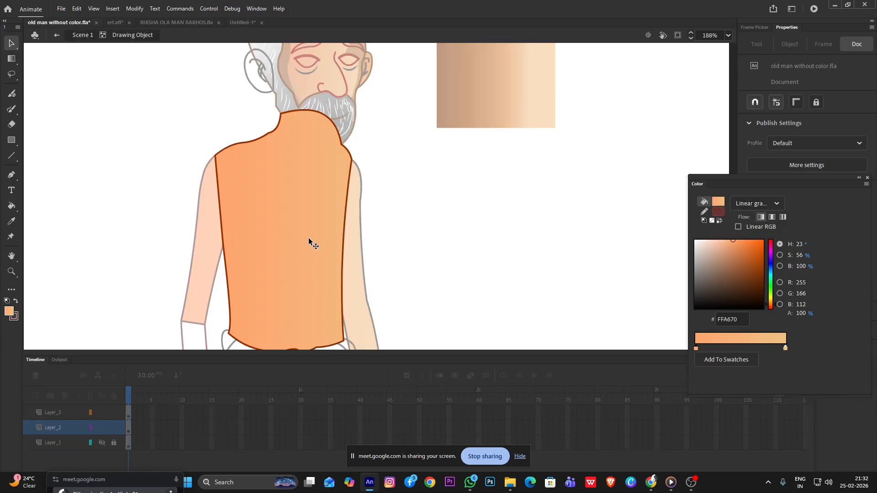
click(314, 245)
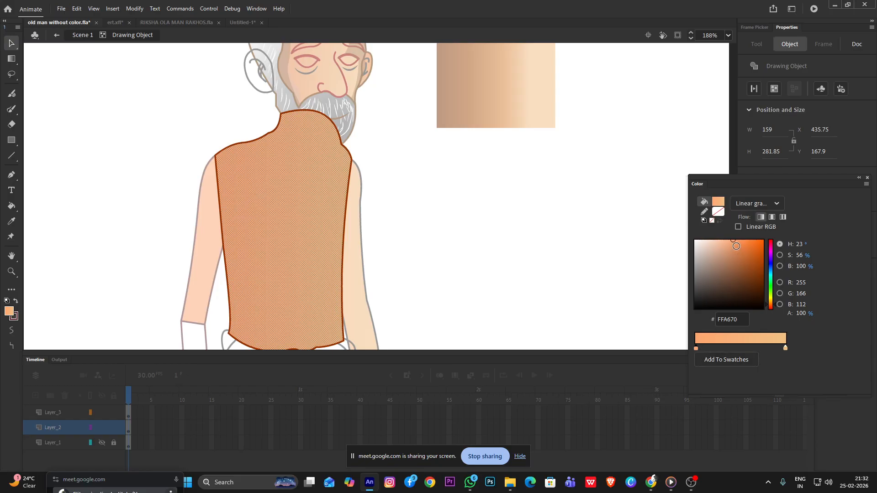
click(743, 249)
double_click(485, 216)
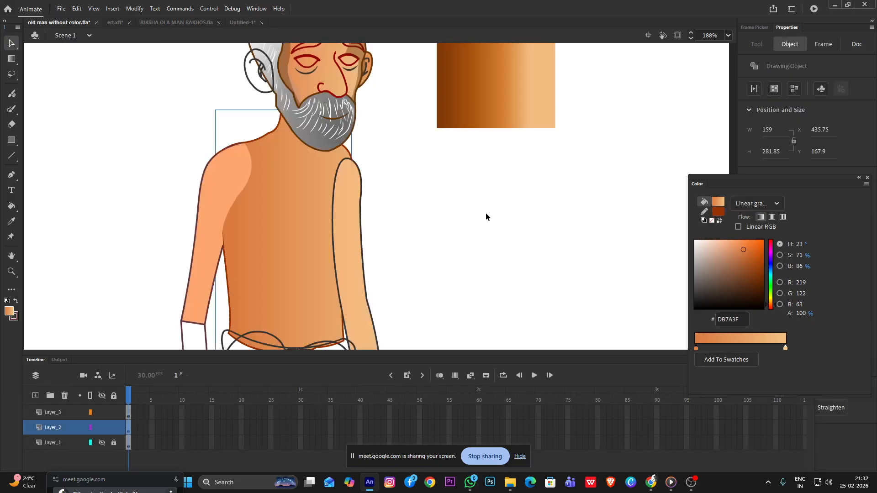
Fill the near upper arm with the torso's darker linear gradient starting at DB7A3F
double_click(232, 206)
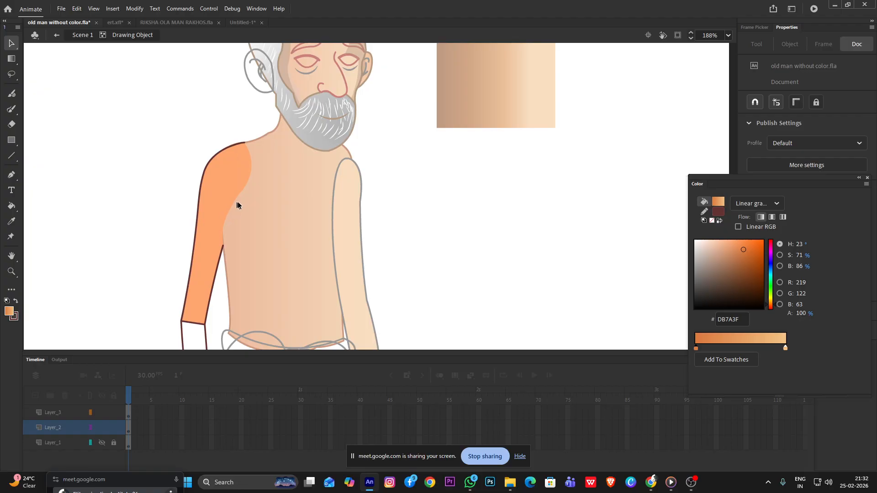
double_click(448, 235)
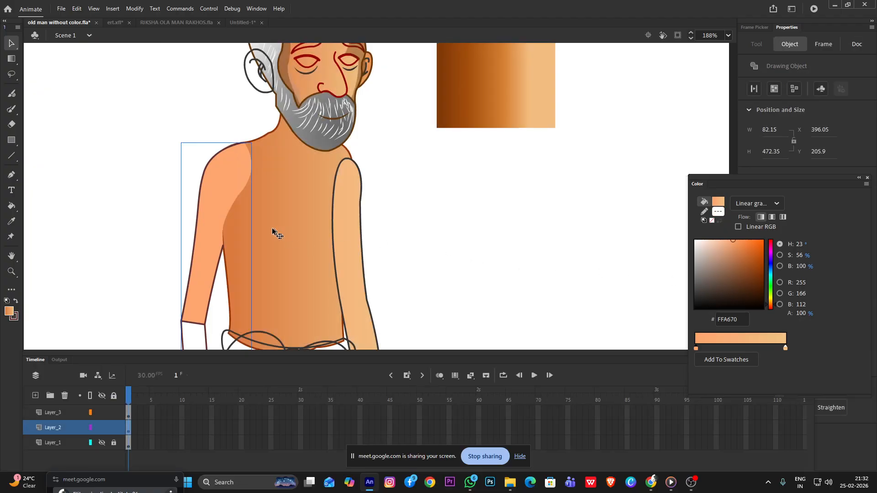
key(i)
click(247, 222)
click(227, 230)
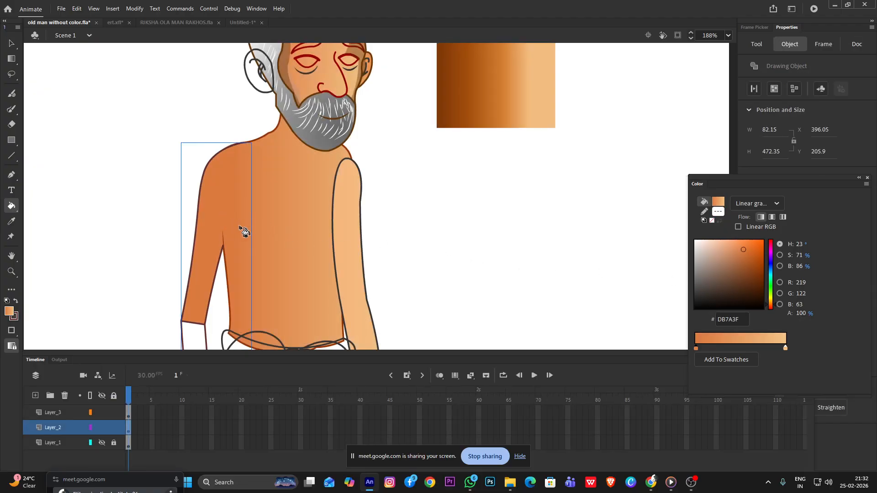
scroll(320, 232, down, 3)
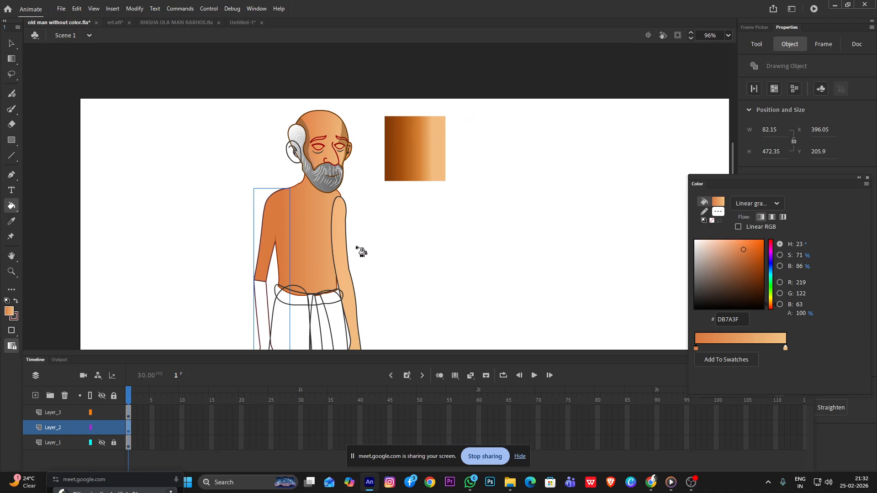
key(v)
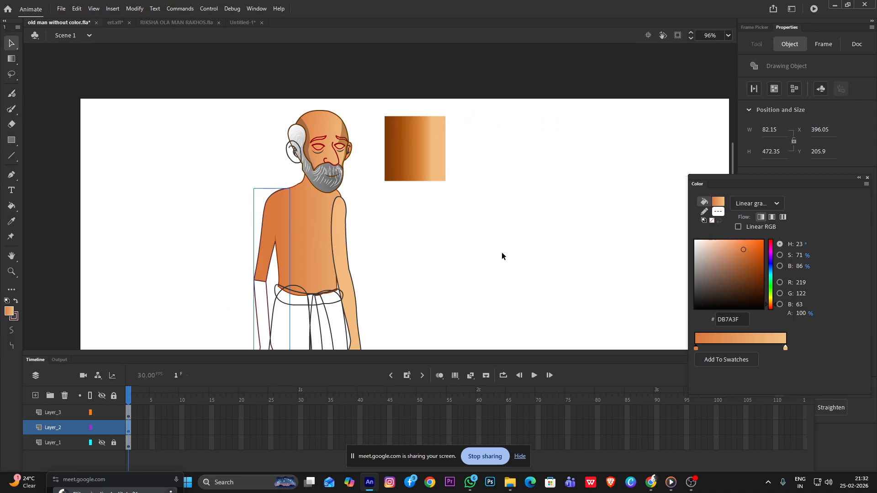
click(501, 253)
scroll(323, 237, up, 3)
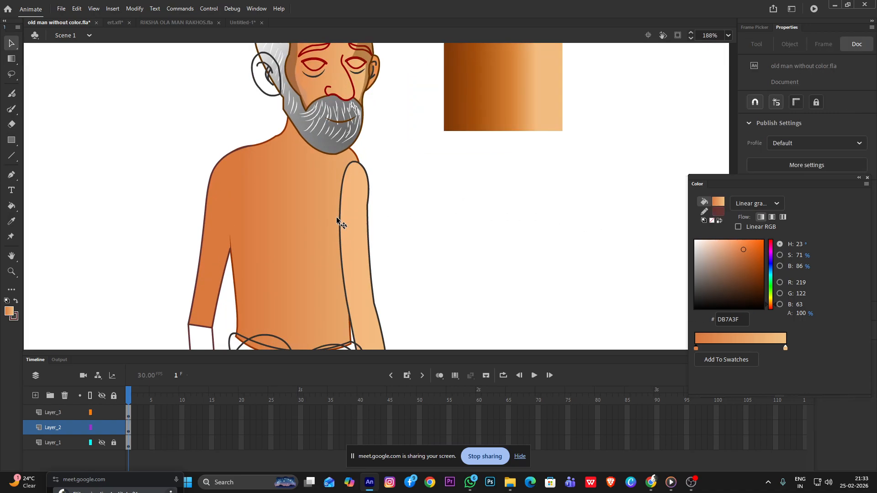
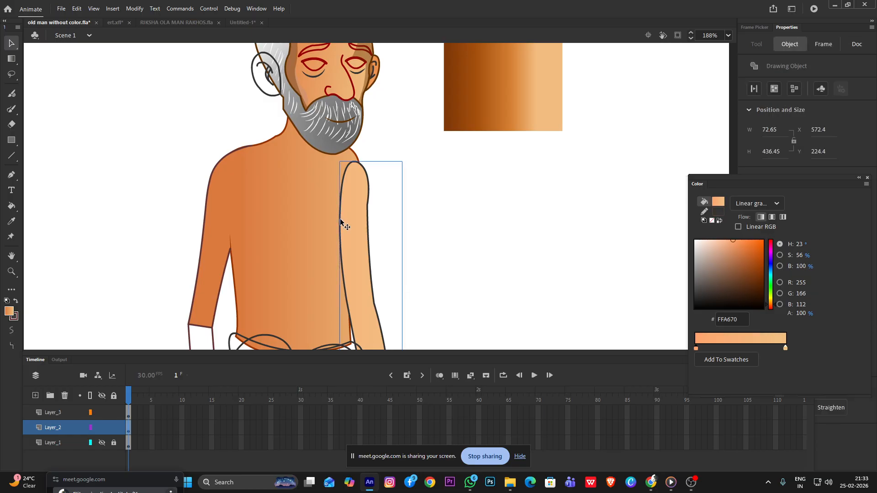
double_click(340, 219)
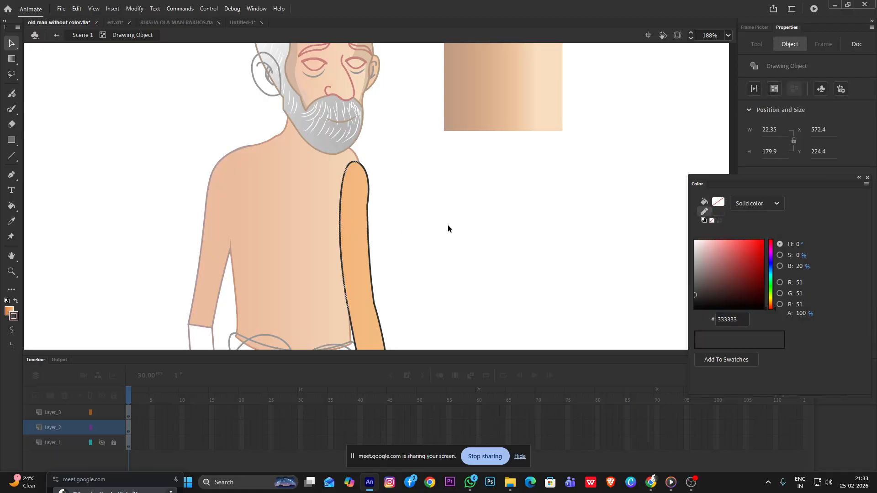
click(417, 225)
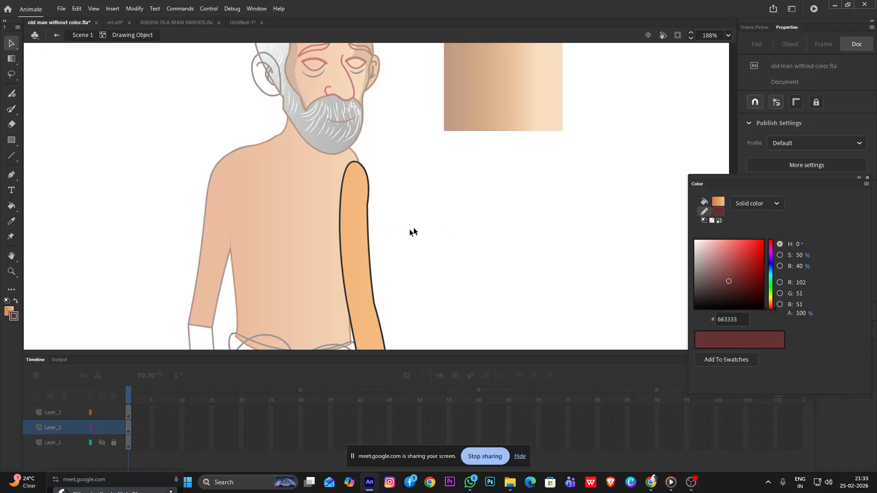
double_click(415, 170)
Fill the far arm with the linear gradient starting at DB7A3F
key(k)
click(343, 237)
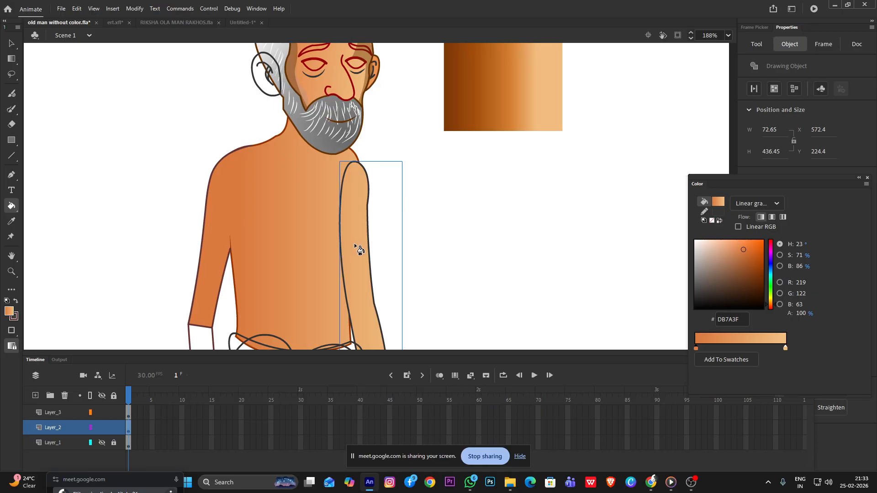
key(v)
double_click(356, 248)
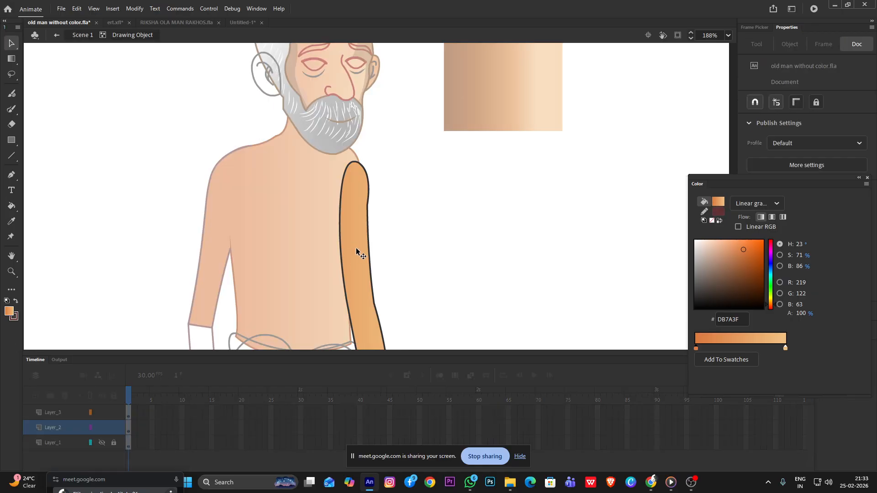
key(k)
click(358, 246)
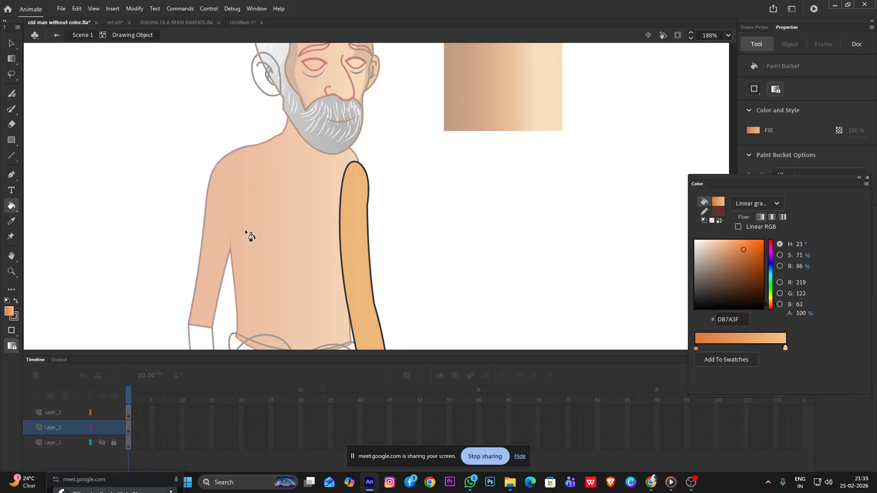
Widen the far arm's linear gradient with the Gradient Transform tool
key(f)
click(353, 269)
scroll(413, 220, down, 3)
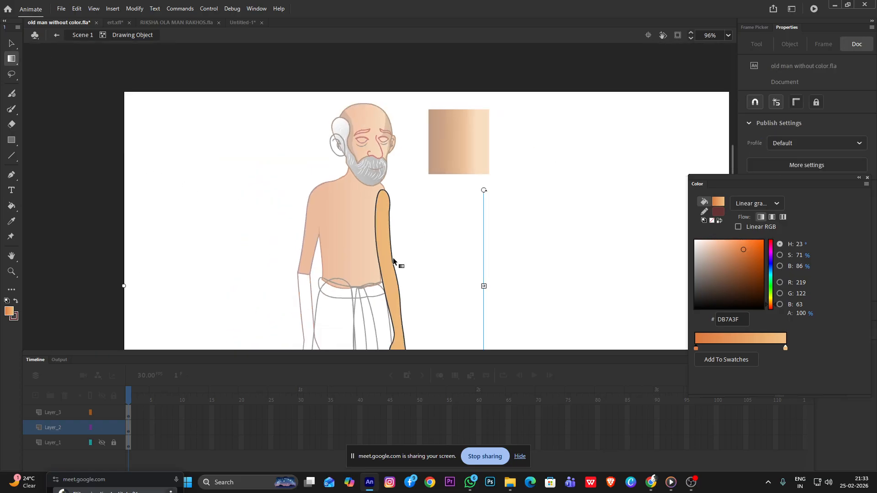
drag(485, 287, 650, 286)
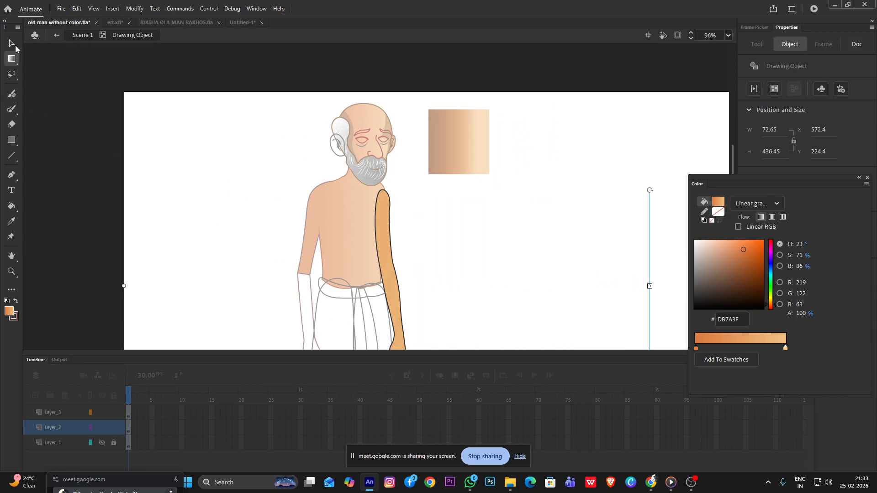
key(v)
scroll(414, 228, down, 2)
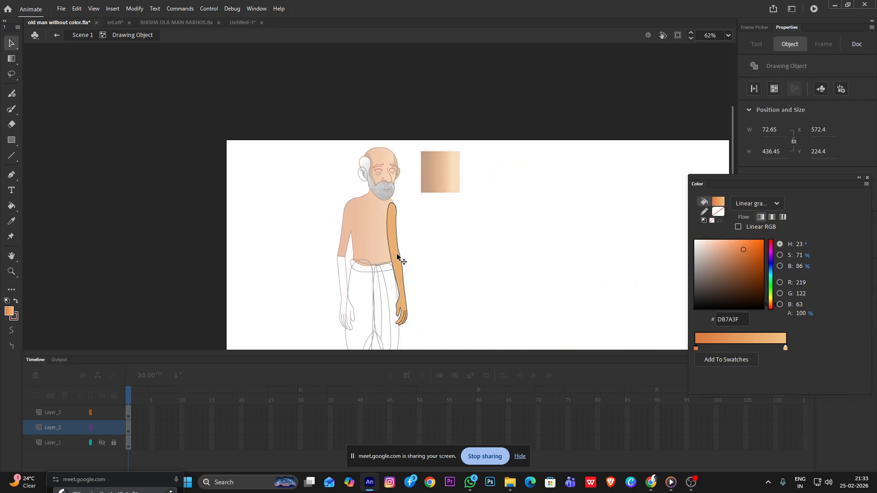
Narrow the far arm's linear gradient and shift it across onto the arm
key(f)
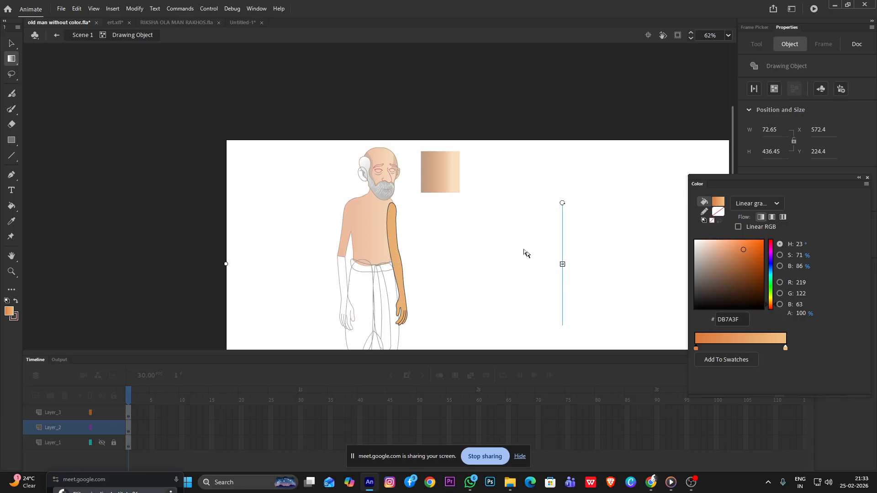
scroll(500, 227, down, 3)
scroll(500, 226, down, 4)
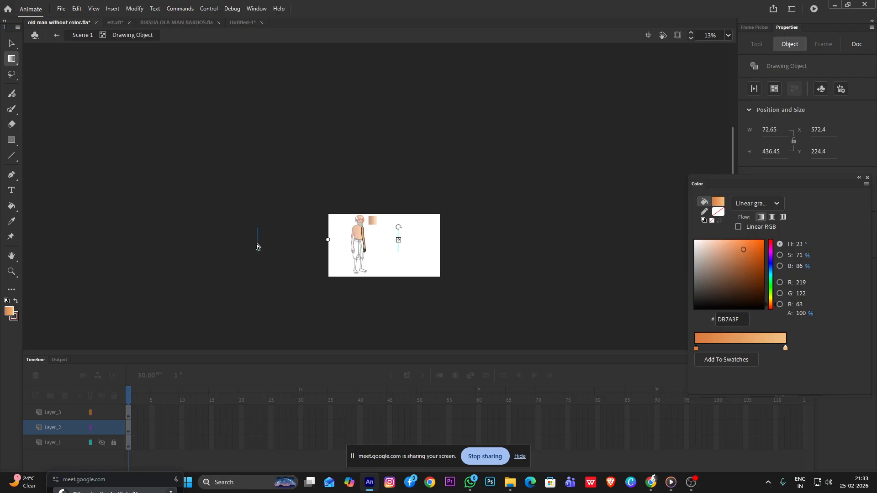
drag(398, 239, 321, 239)
scroll(322, 240, up, 5)
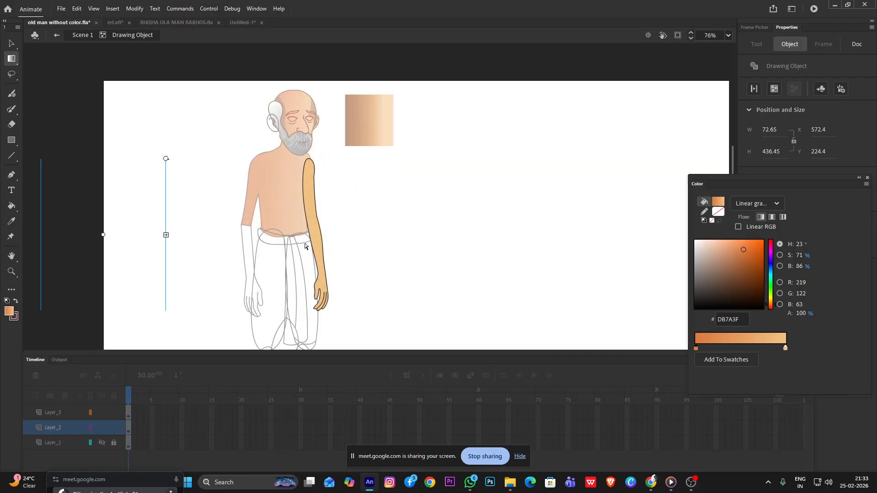
drag(100, 235, 321, 226)
click(11, 44)
double_click(143, 138)
Draw a short cutting stroke across the far arm's inner outline at armpit height
scroll(280, 190, up, 3)
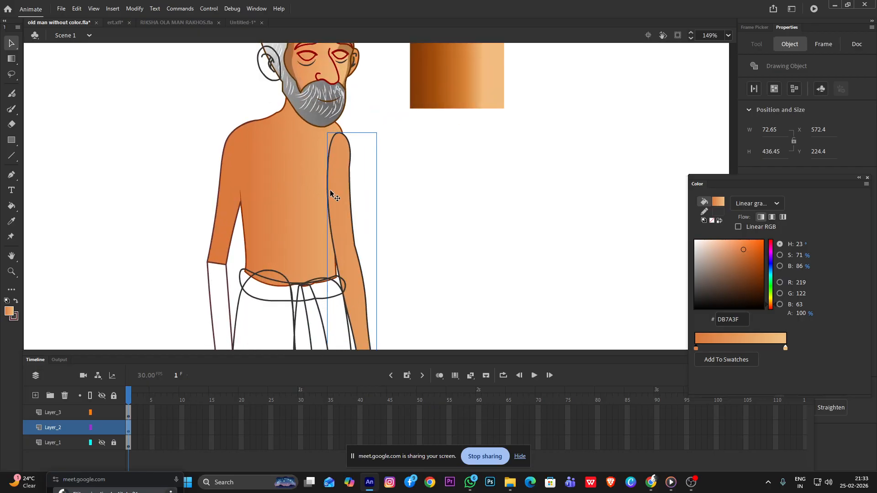
double_click(329, 197)
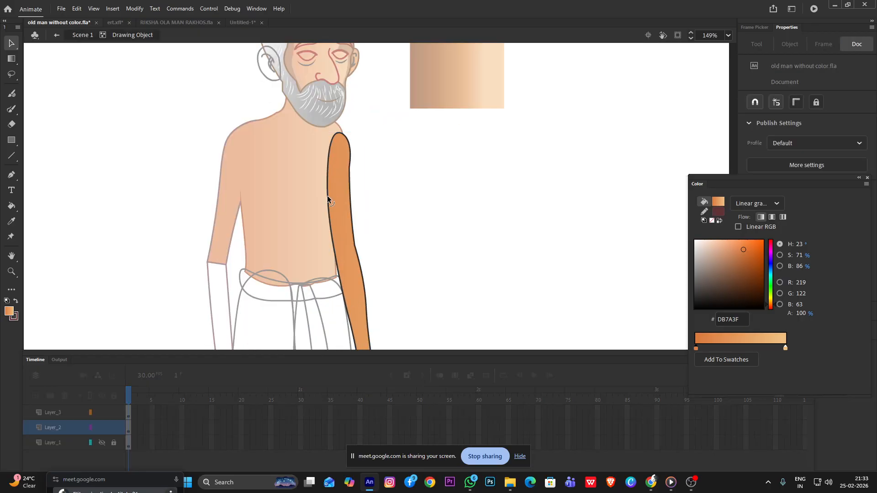
key(y)
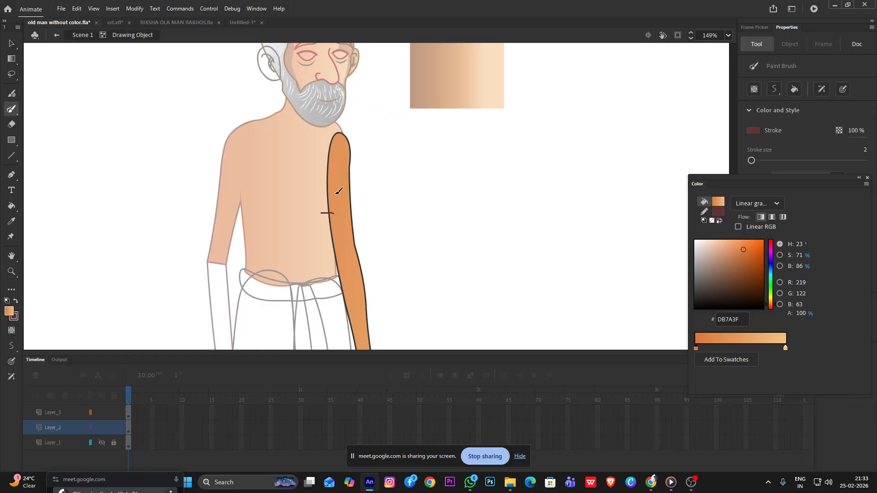
key(v)
click(328, 186)
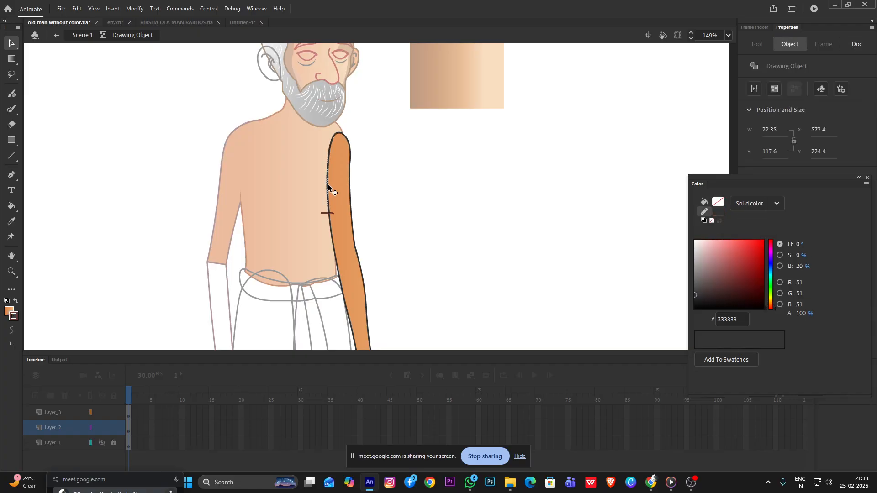
click(331, 213)
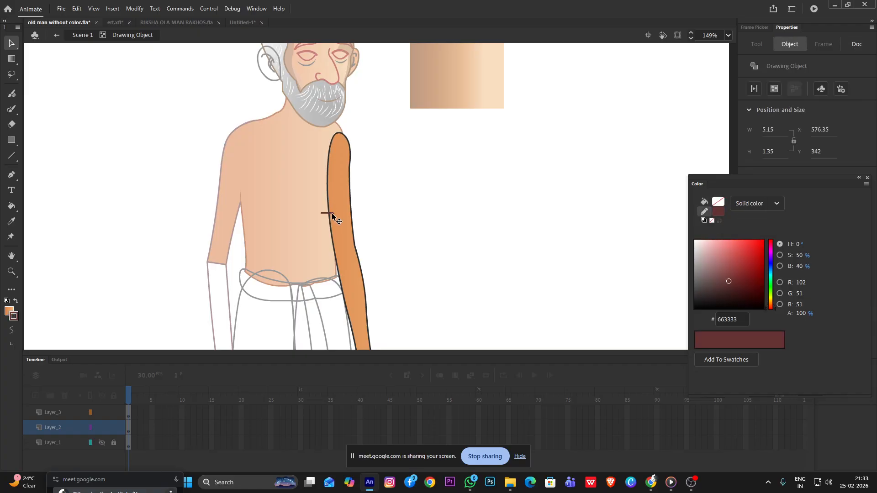
Delete the far arm's inner outline above the cutting stroke and pull the stroke's stub back onto the remaining line
scroll(325, 212, up, 5)
click(358, 227)
key(Delete)
click(369, 237)
key(Delete)
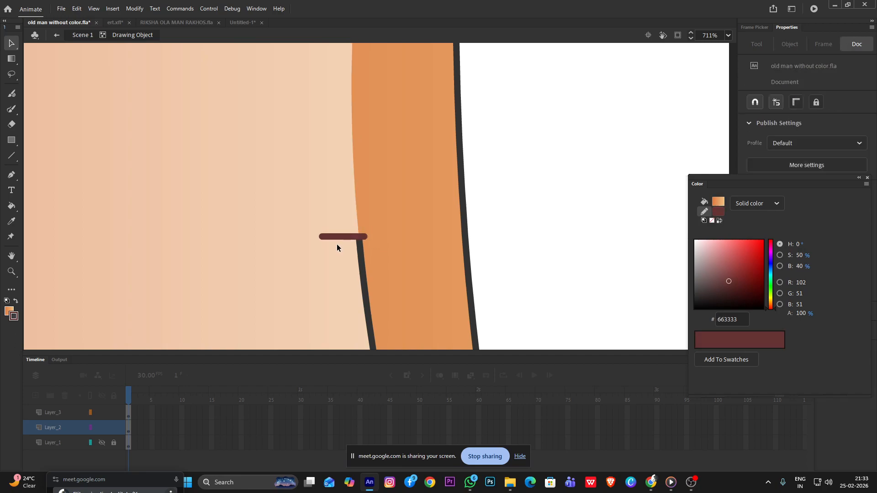
drag(320, 239, 218, 362)
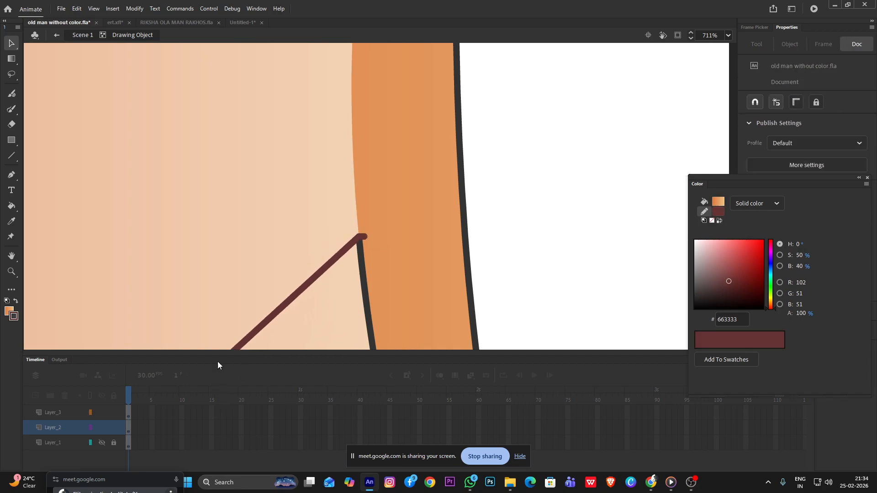
drag(365, 237, 359, 236)
Recolor the far arm's remaining dark outline to brown 663300
scroll(359, 249, down, 5)
click(367, 279)
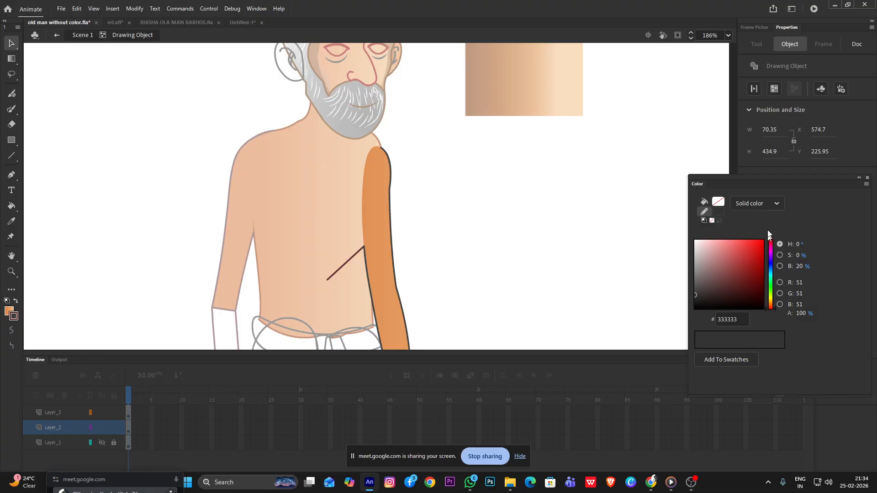
click(718, 212)
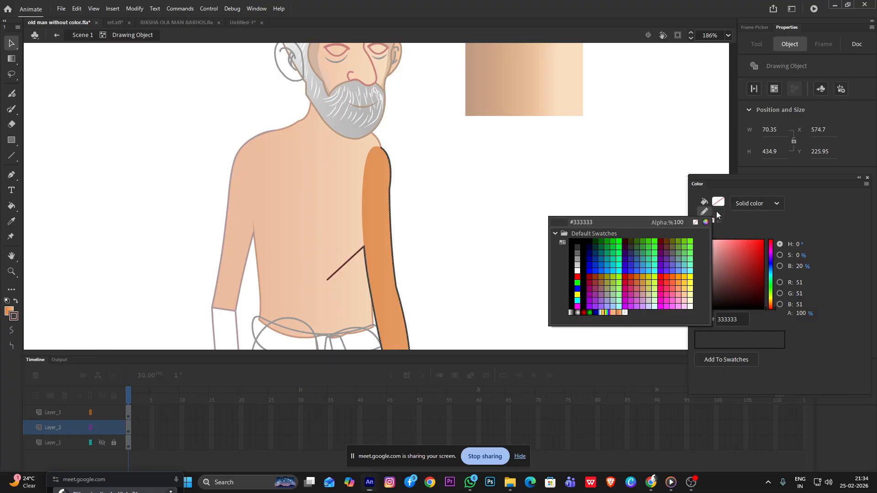
click(669, 242)
double_click(506, 196)
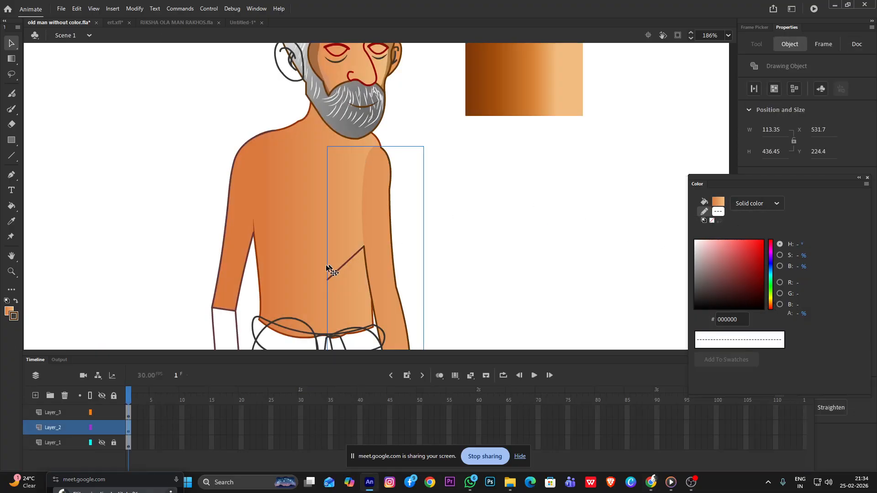
Delete the leftover cutting stroke that extends from the far arm over the torso
double_click(351, 260)
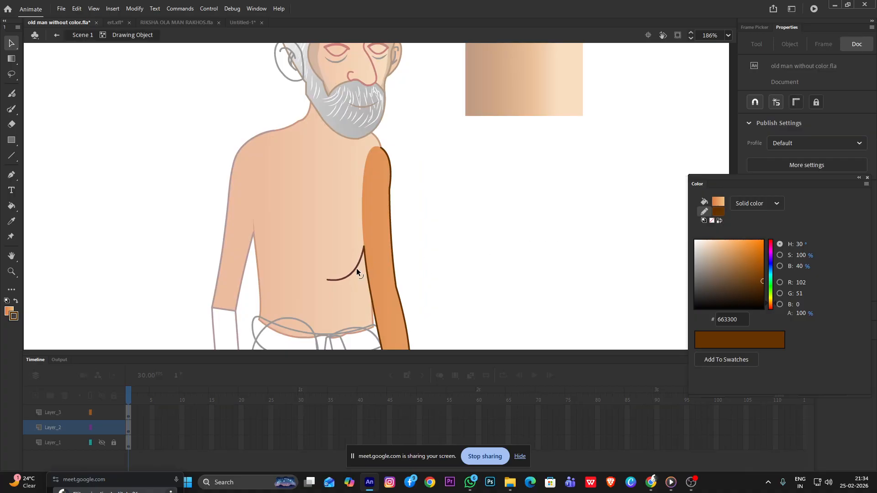
click(355, 267)
key(Delete)
double_click(484, 245)
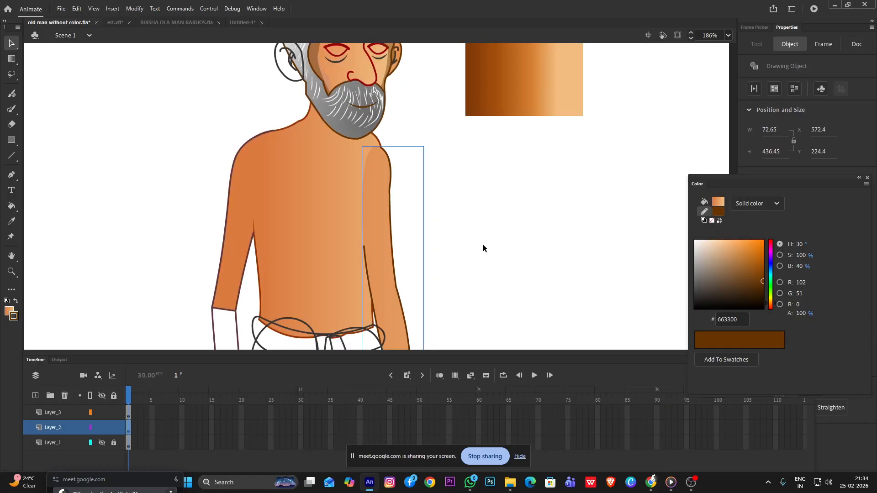
Sample the torso's linear gradient and fill the far arm with it so the shoulder blends into the torso
scroll(407, 219, up, 4)
key(i)
click(391, 220)
click(428, 228)
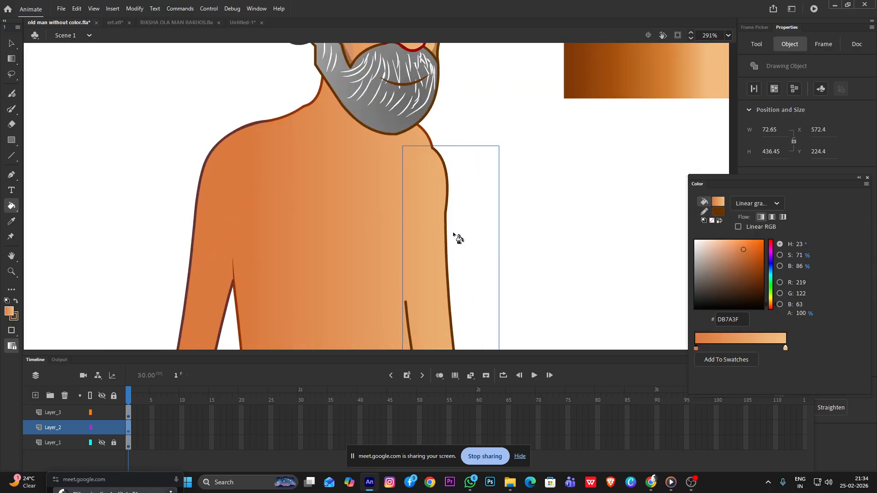
scroll(455, 228, down, 5)
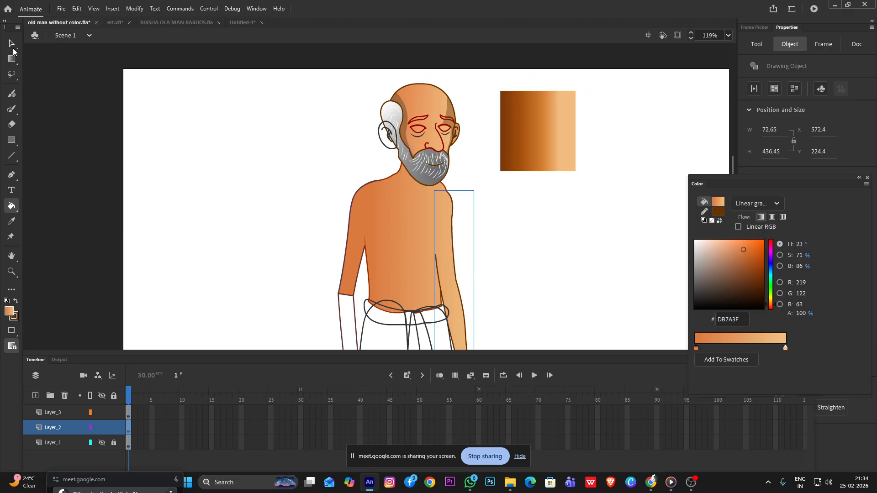
click(11, 44)
click(190, 135)
scroll(410, 185, down, 2)
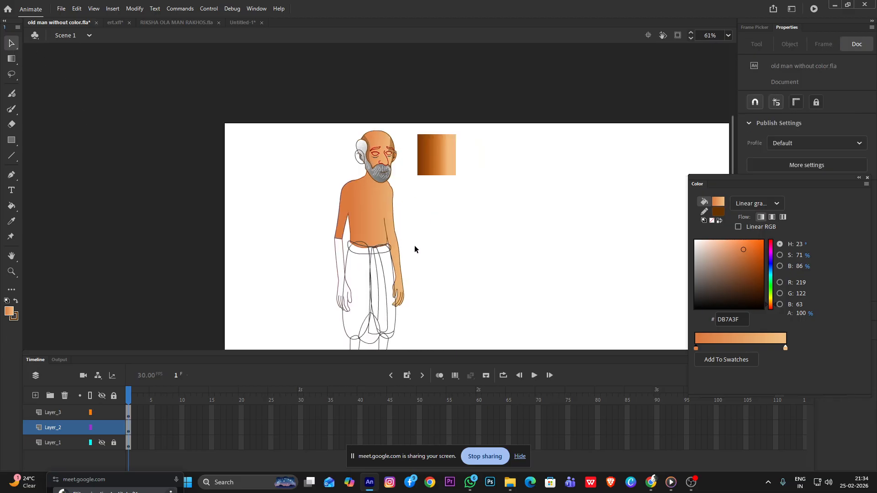
Narrow the far arm's new linear gradient slightly with the Gradient Transform tool
scroll(415, 246, up, 3)
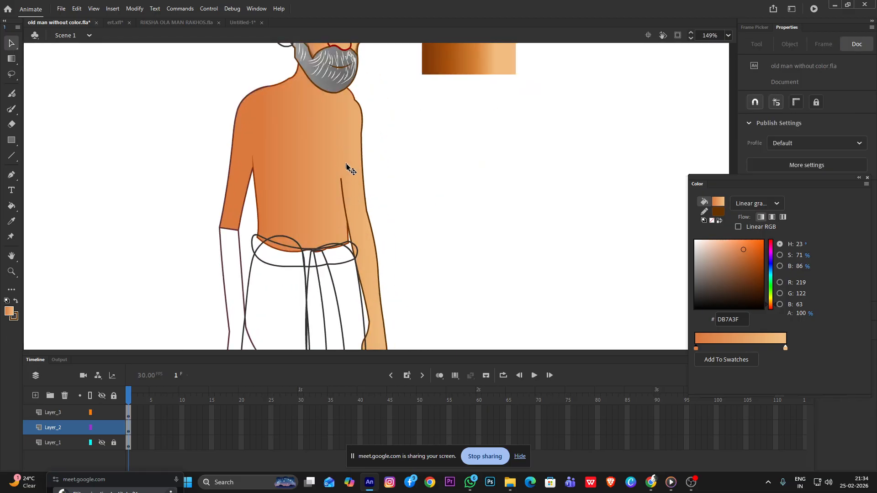
double_click(362, 204)
click(356, 202)
click(490, 235)
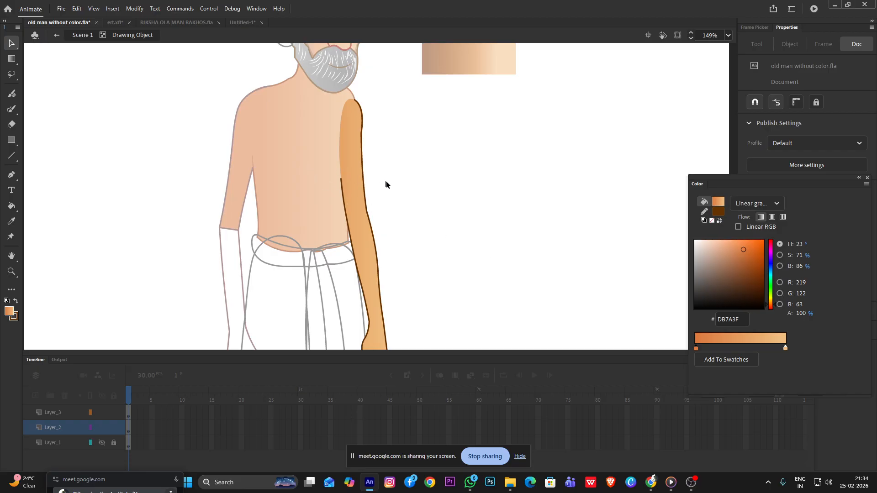
key(f)
click(353, 193)
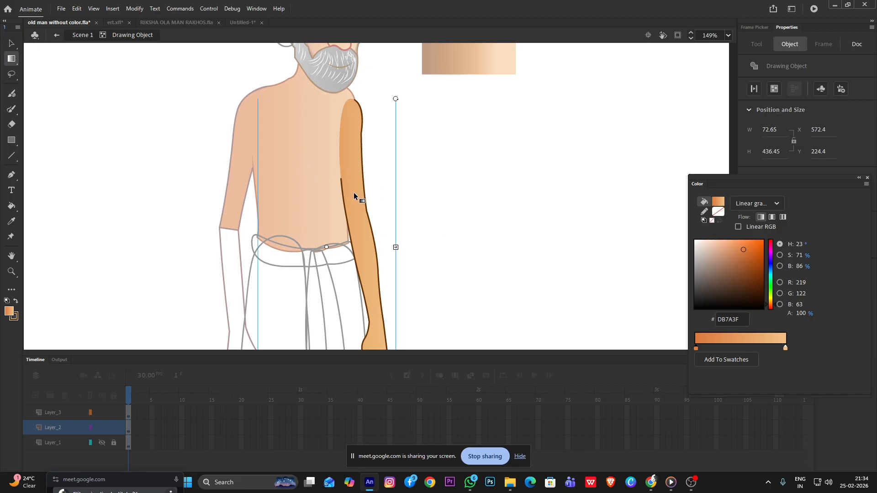
mouse_move(396, 246)
mouse_down()
mouse_move(364, 247)
mouse_move(384, 247)
mouse_up()
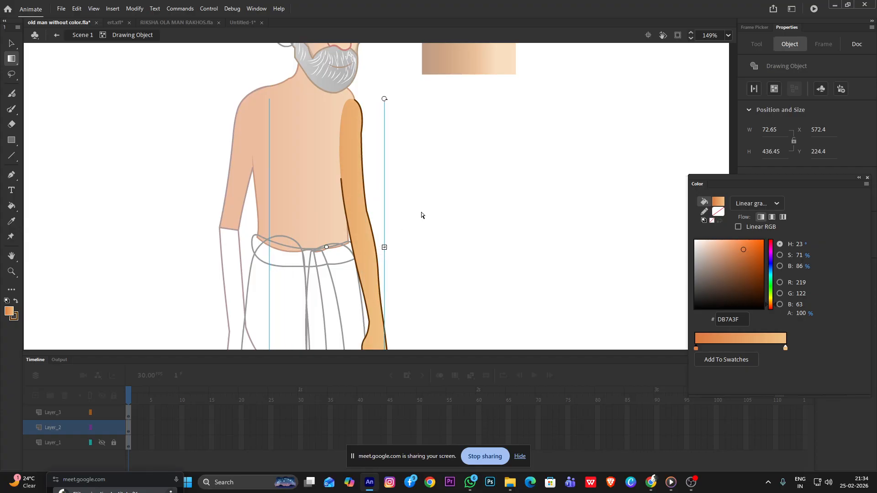
click(409, 222)
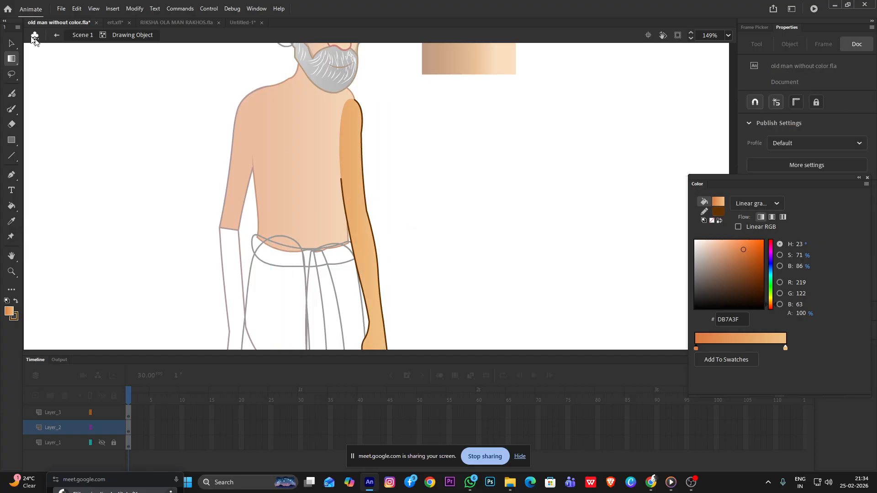
click(11, 43)
double_click(149, 92)
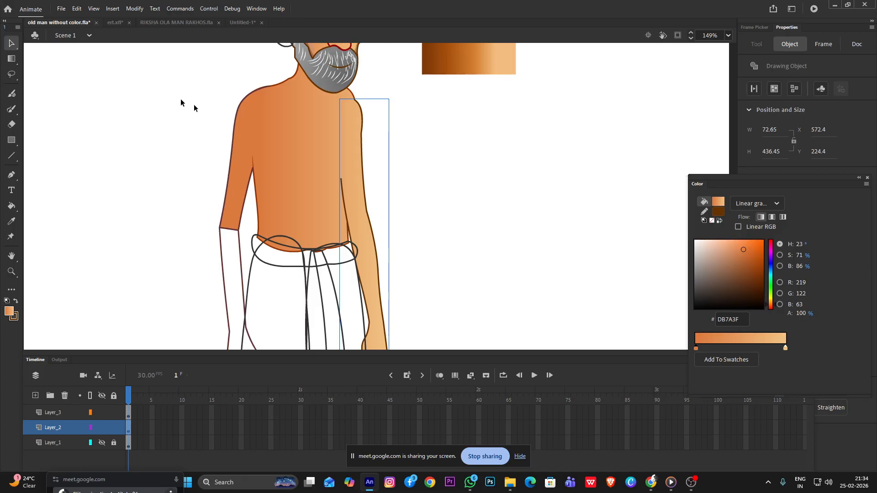
Darken the starting color of the linear gradient to 944515 while editing the far arm
double_click(358, 220)
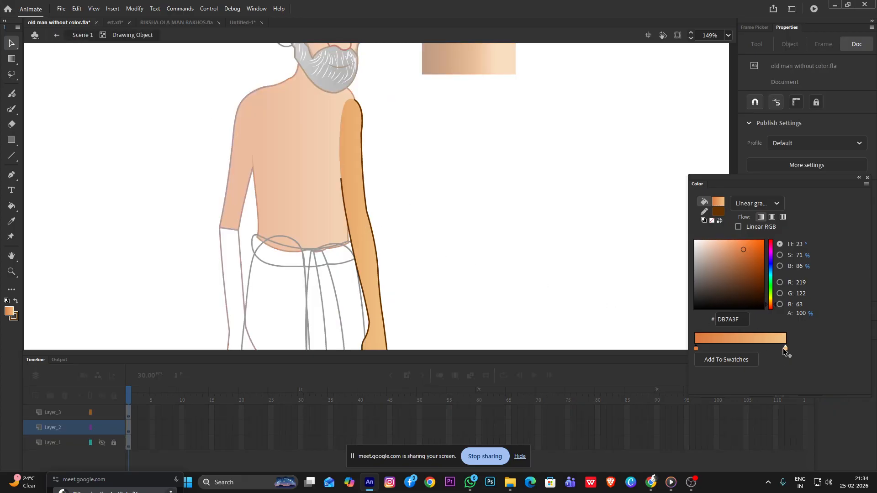
drag(744, 250, 753, 268)
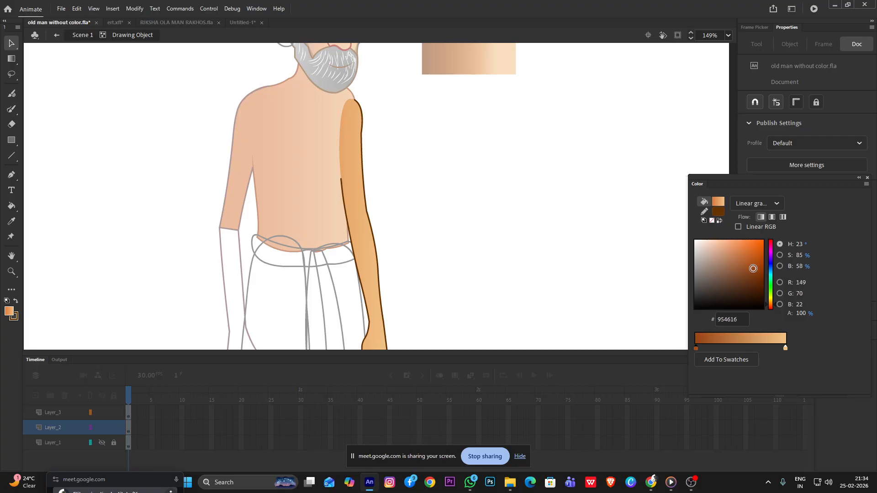
mouse_move(651, 482)
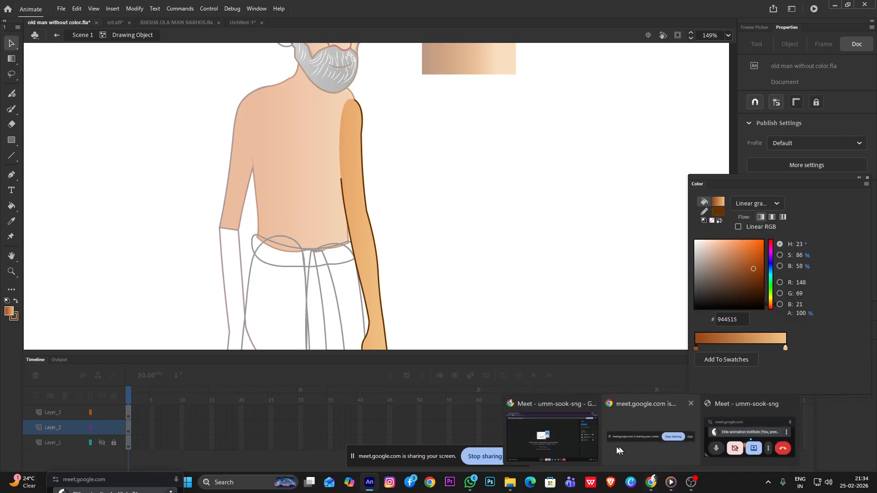
Check the Google Meet call window and return to the drawing in Animate
click(556, 445)
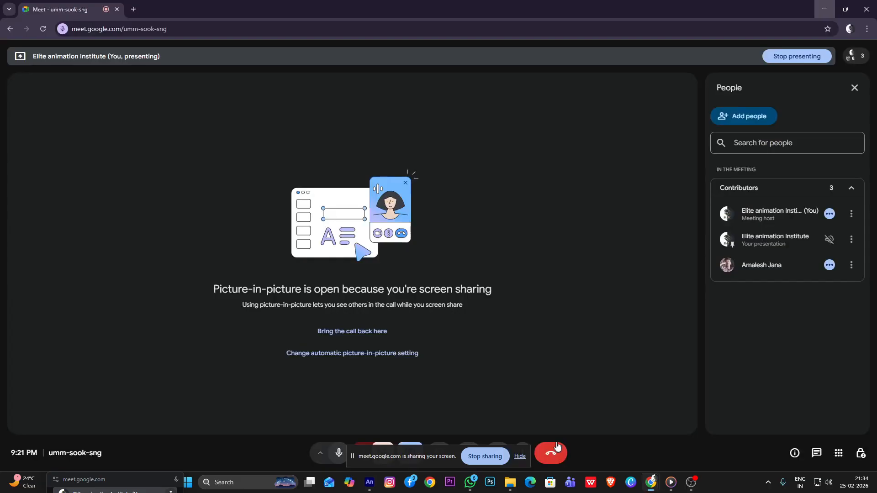
click(828, 14)
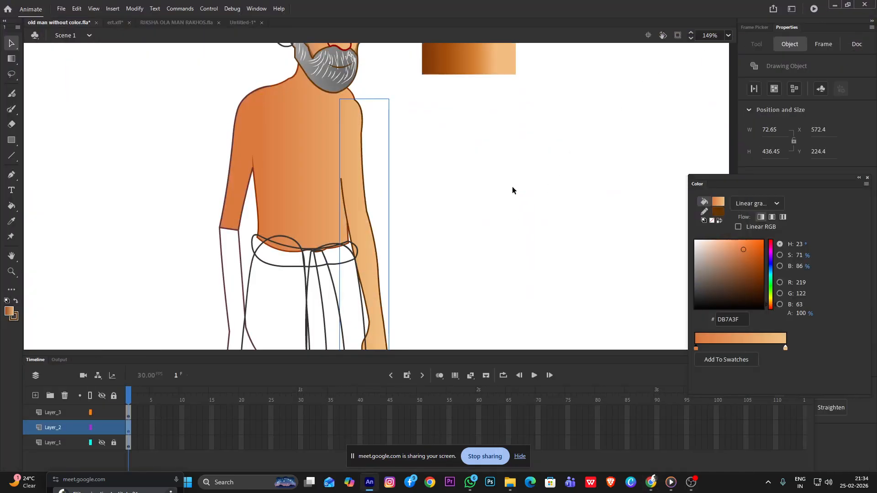
Darken the far arm gradient's starting color to AA4C13 and reverse the gradient so it runs from F1C284 to AA4C13
mouse_move(746, 259)
mouse_down()
mouse_move(748, 286)
mouse_move(754, 265)
mouse_move(762, 284)
mouse_move(755, 263)
mouse_up()
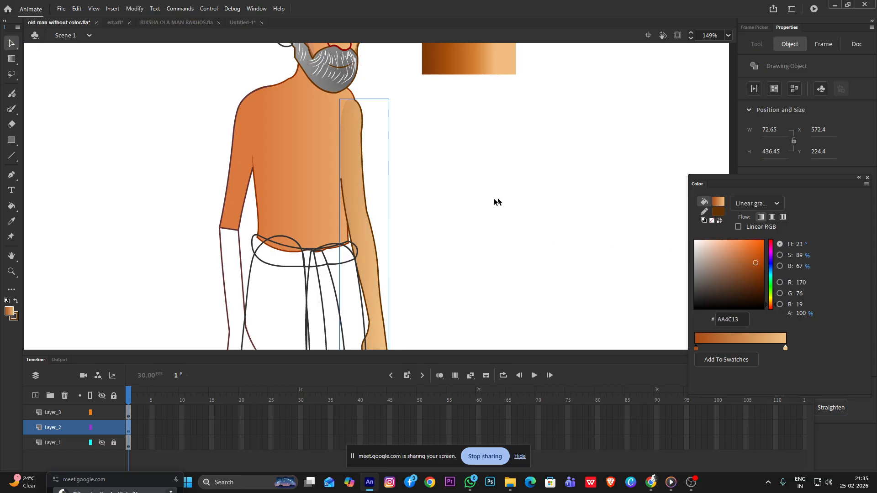
double_click(355, 190)
click(349, 193)
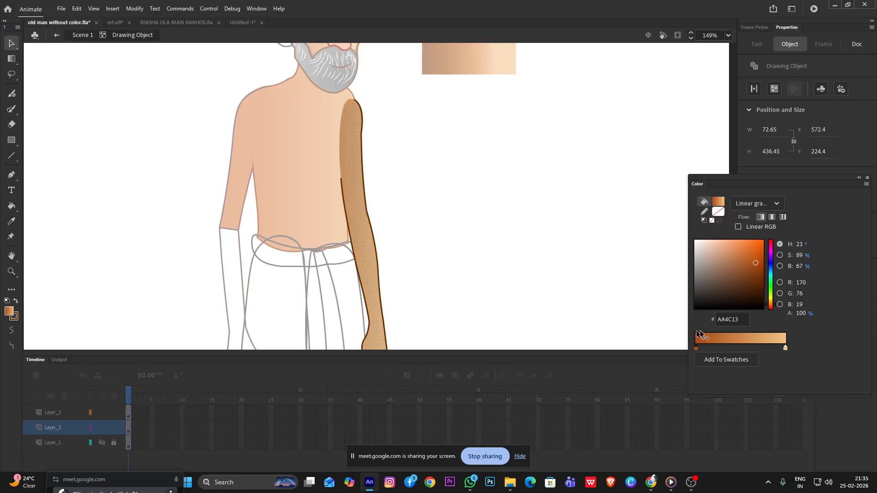
mouse_move(700, 349)
mouse_down()
mouse_move(782, 348)
mouse_move(696, 349)
mouse_up()
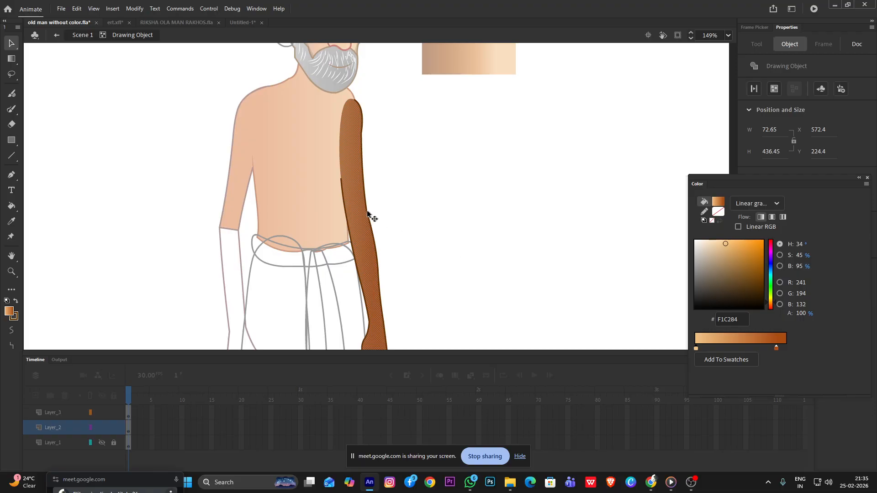
click(396, 222)
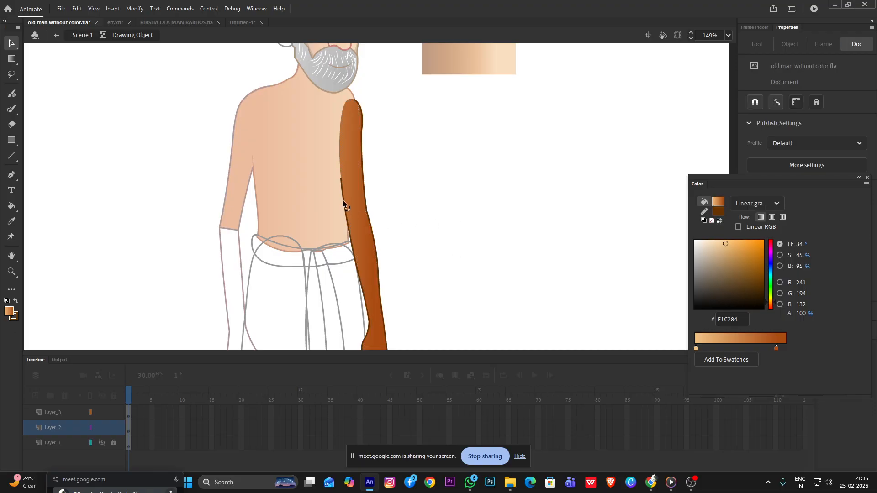
Shift the far arm's reversed gradient outward and narrow it slightly with the Gradient Transform tool
key(f)
click(361, 202)
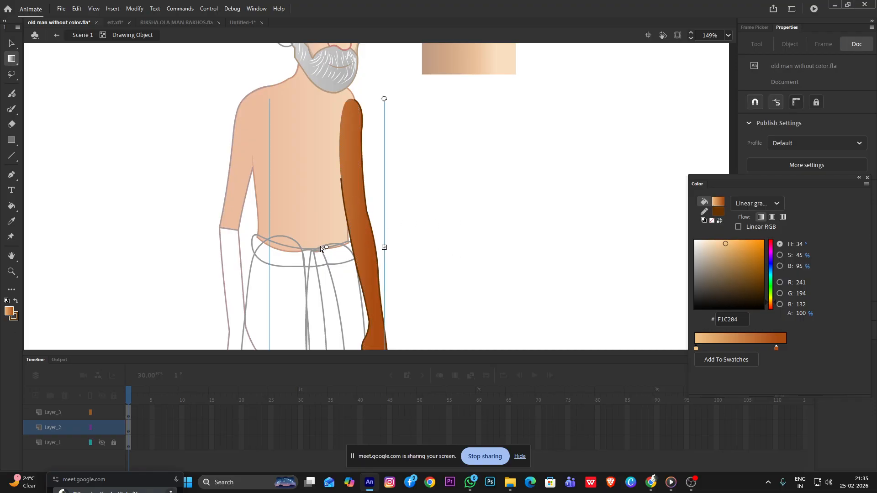
drag(324, 247, 375, 248)
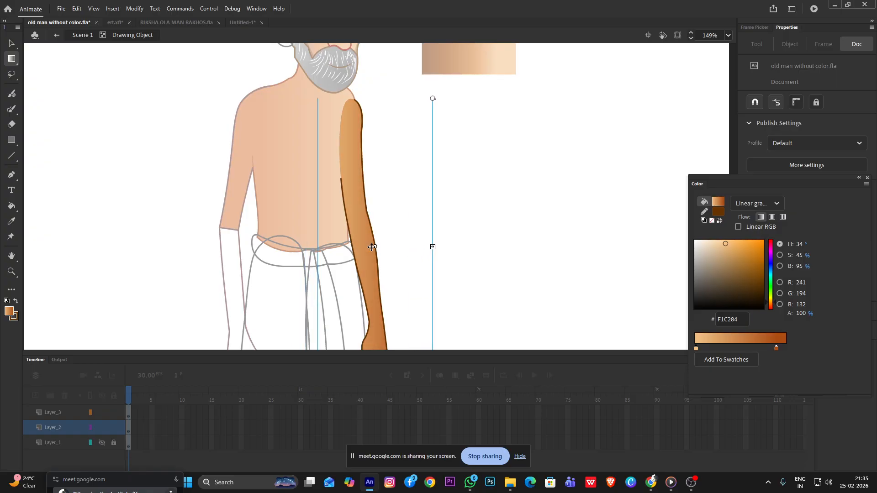
drag(432, 247, 419, 247)
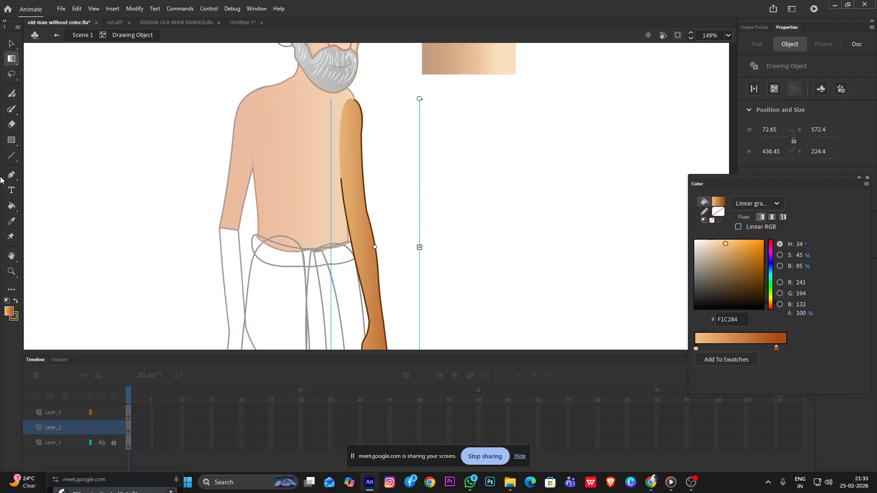
click(11, 43)
double_click(115, 118)
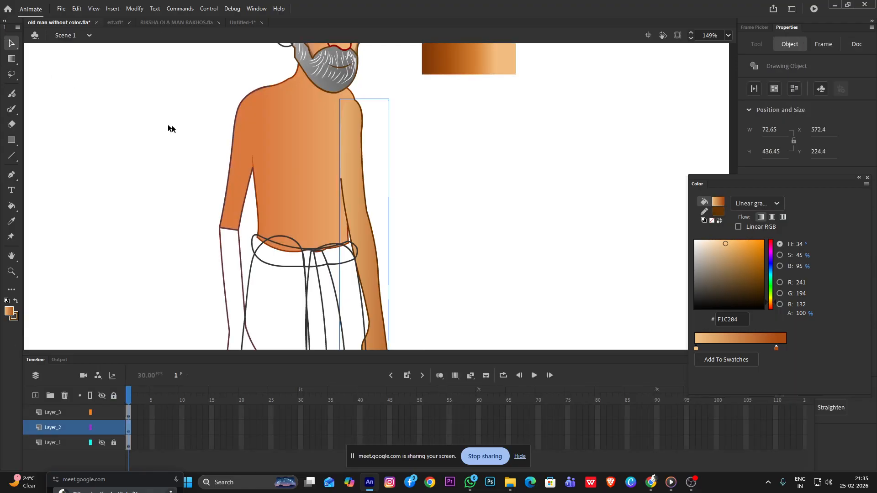
Sample the torso's linear gradient again and refill the far arm with it so both shapes blend
key(k)
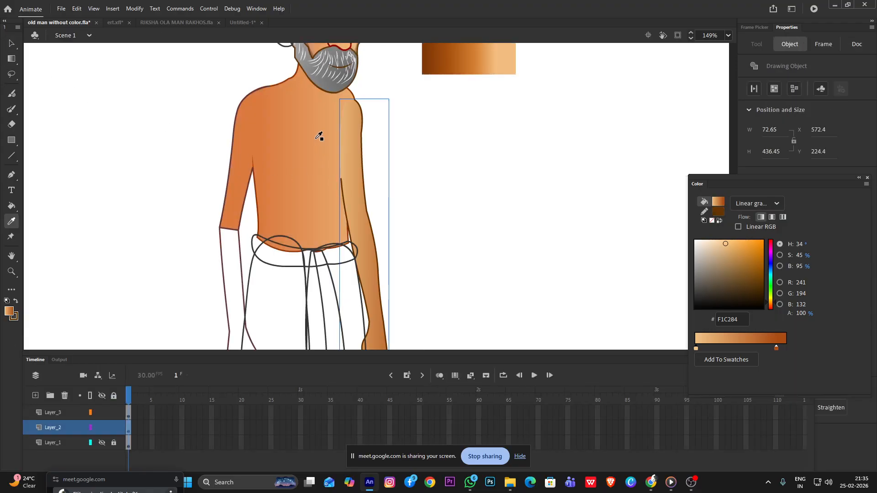
click(352, 149)
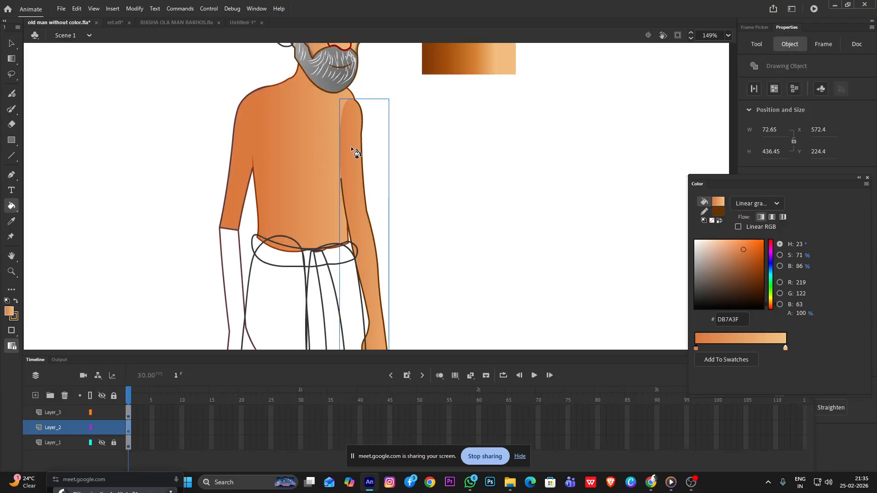
click(11, 44)
click(457, 161)
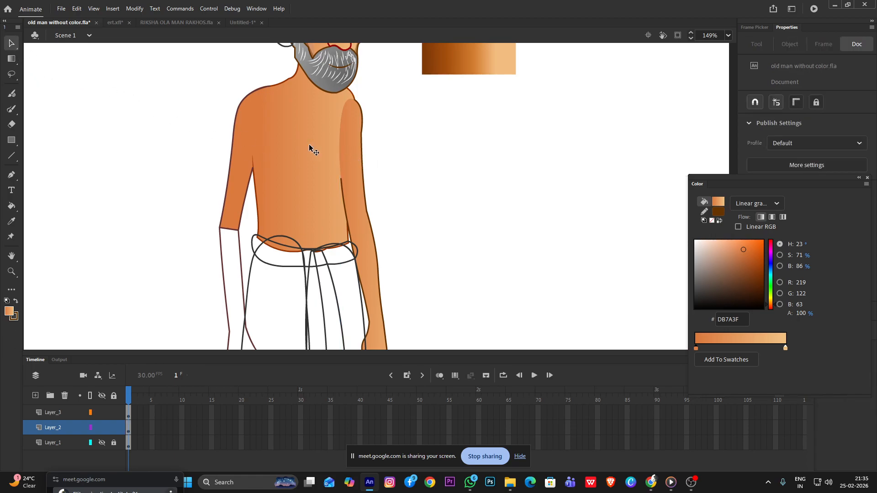
key(k)
click(355, 165)
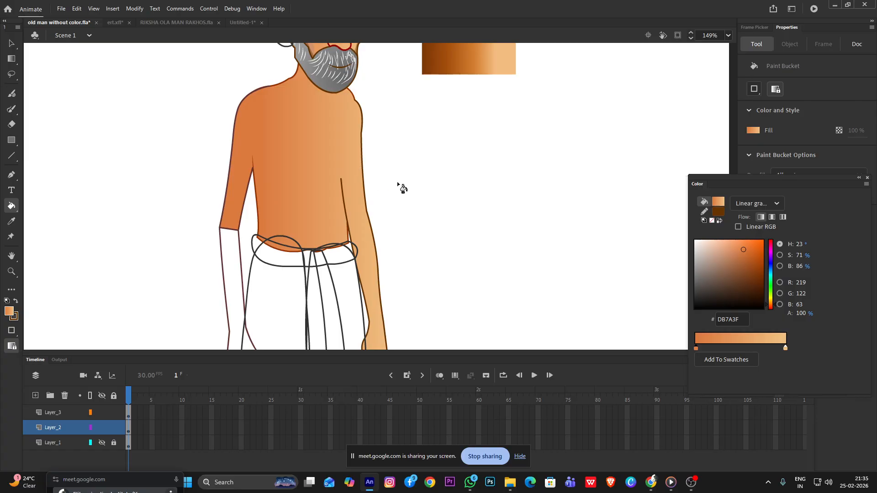
click(12, 43)
Examine the far arm's fill inside its drawing object and how it meets the torso
scroll(402, 183, down, 3)
scroll(342, 199, up, 2)
click(307, 232)
double_click(306, 231)
scroll(300, 203, up, 2)
click(300, 204)
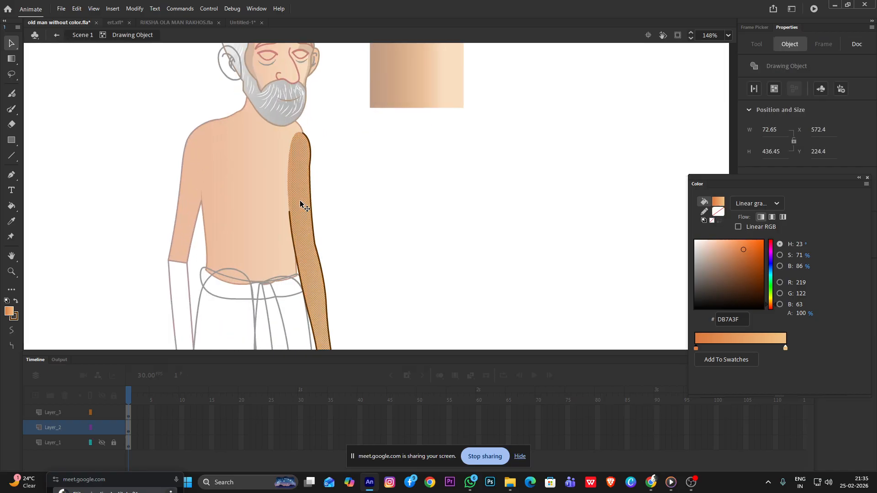
click(376, 204)
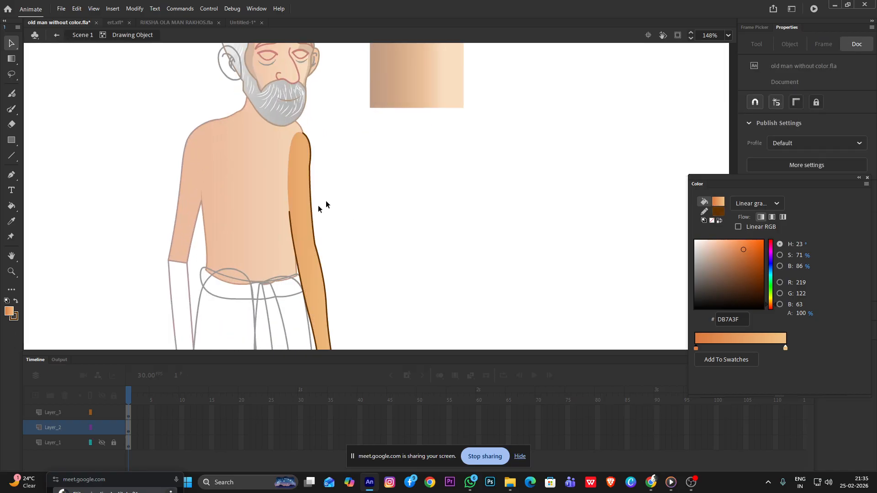
double_click(133, 223)
Add a layer above Layer_2 and brush a size 2 brown shadow line along the far arm from shoulder to wrist
click(35, 395)
key(y)
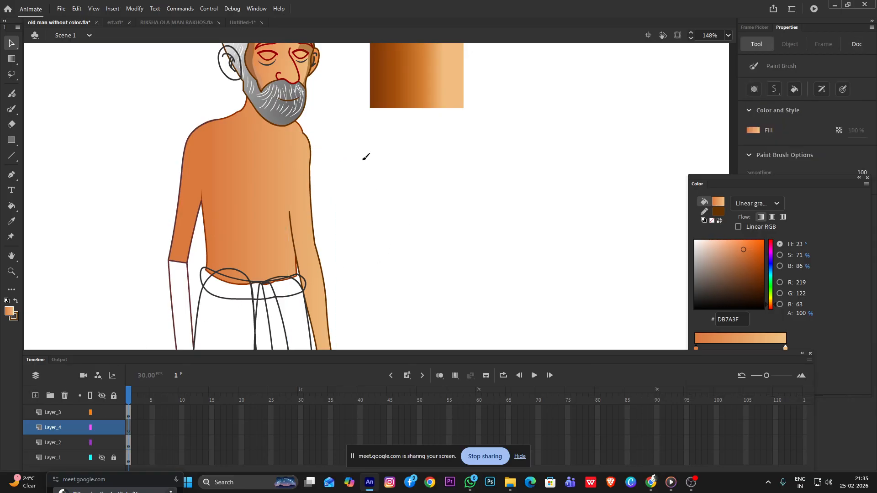
scroll(304, 137, down, 2)
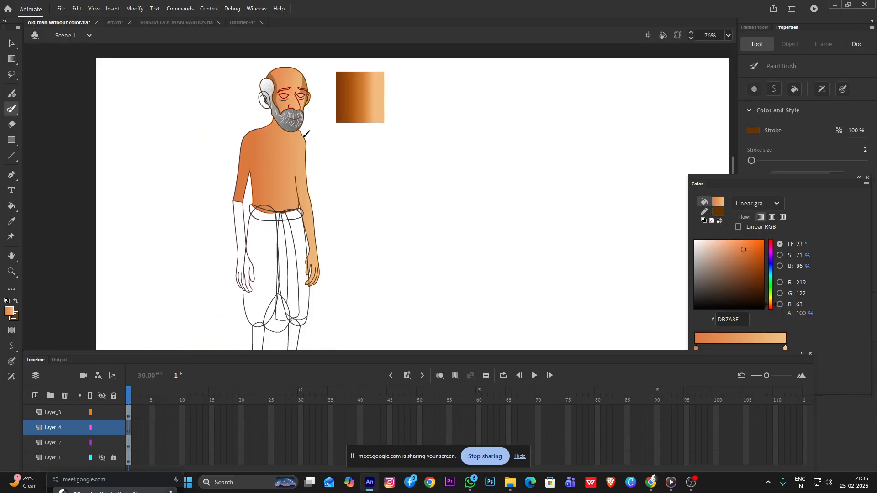
drag(298, 136, 323, 254)
key(ctrl+z)
scroll(303, 201, up, 2)
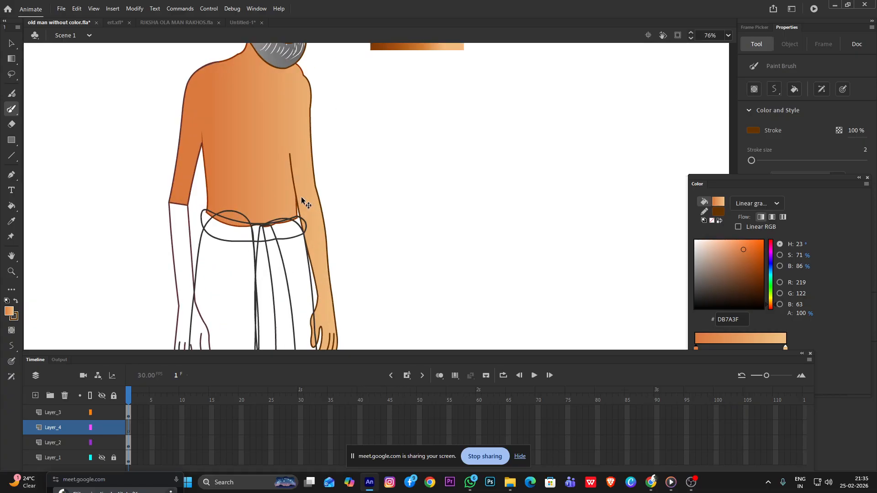
mouse_move(306, 75)
mouse_down()
mouse_move(308, 186)
mouse_move(335, 315)
mouse_up()
scroll(313, 107, up, 3)
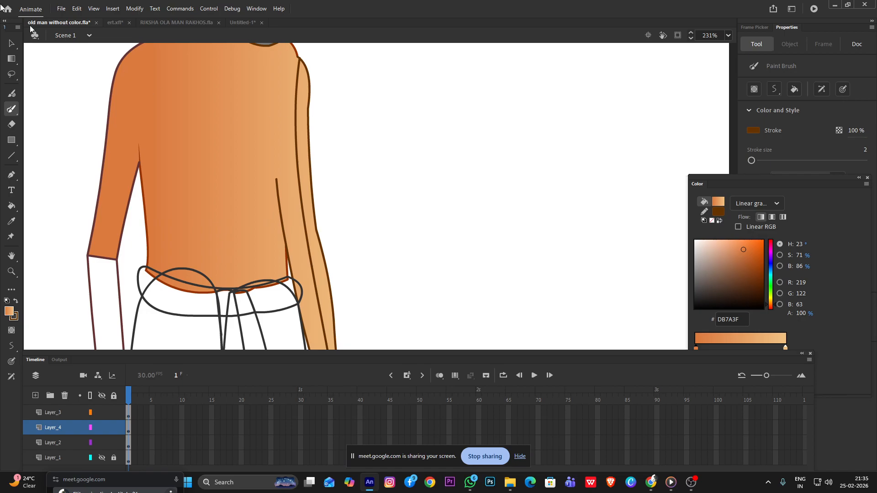
Cut the far arm's shadow line and paste it in place on a new layer above Layer_3
click(11, 43)
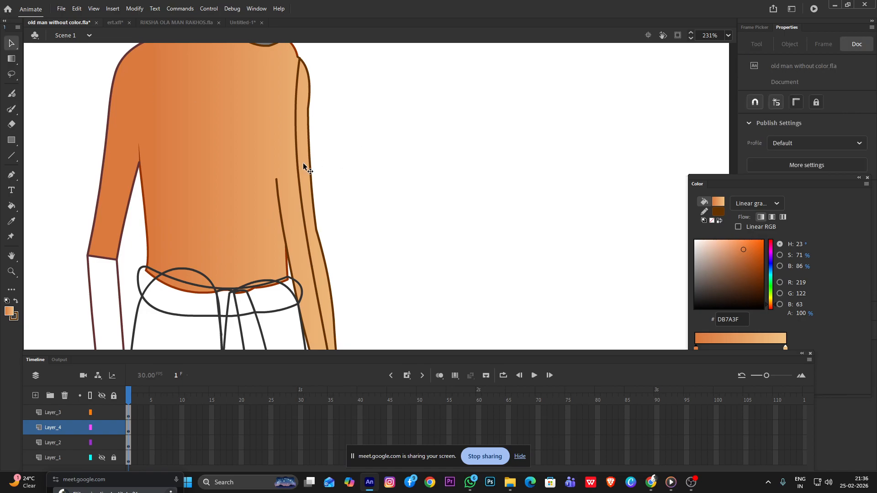
click(305, 99)
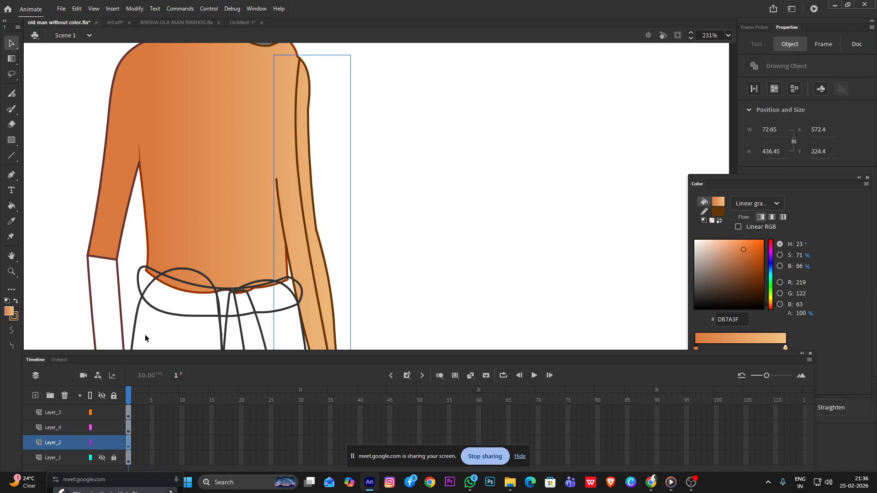
click(73, 412)
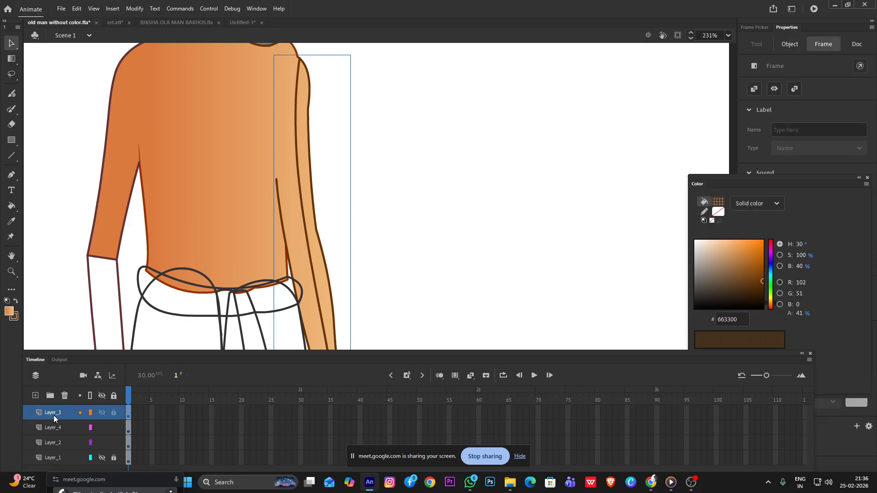
click(301, 234)
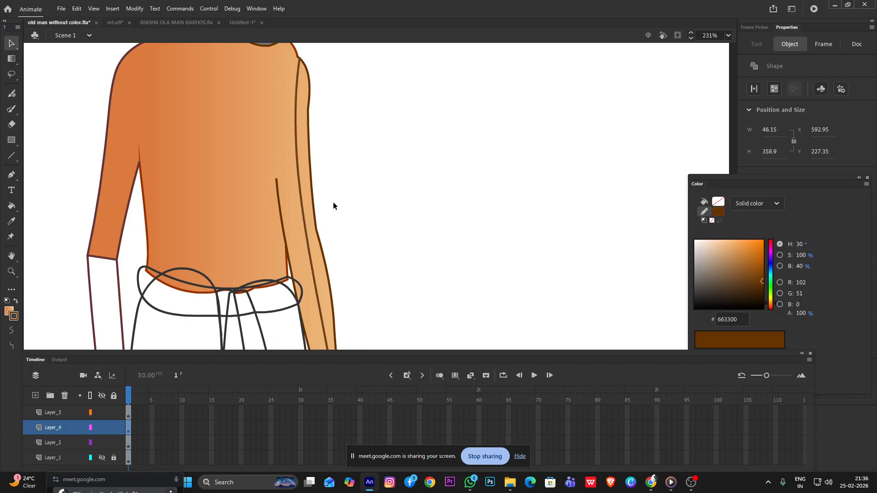
scroll(333, 201, down, 3)
click(333, 198)
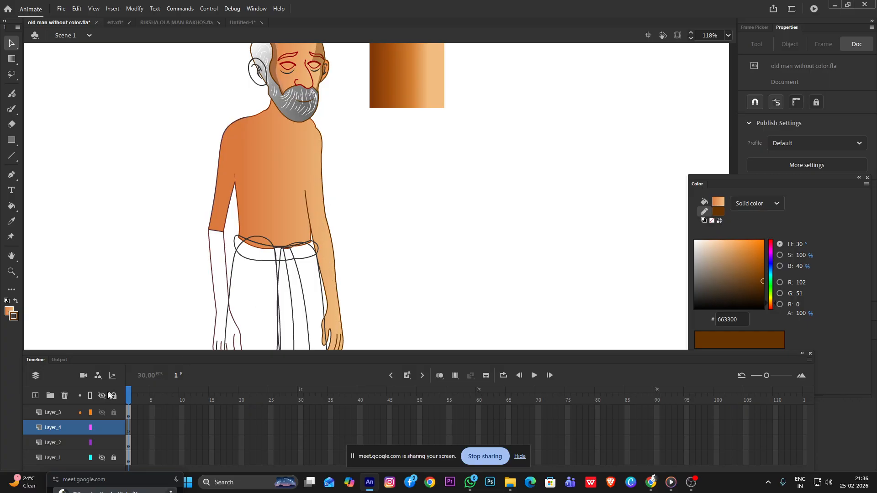
click(36, 395)
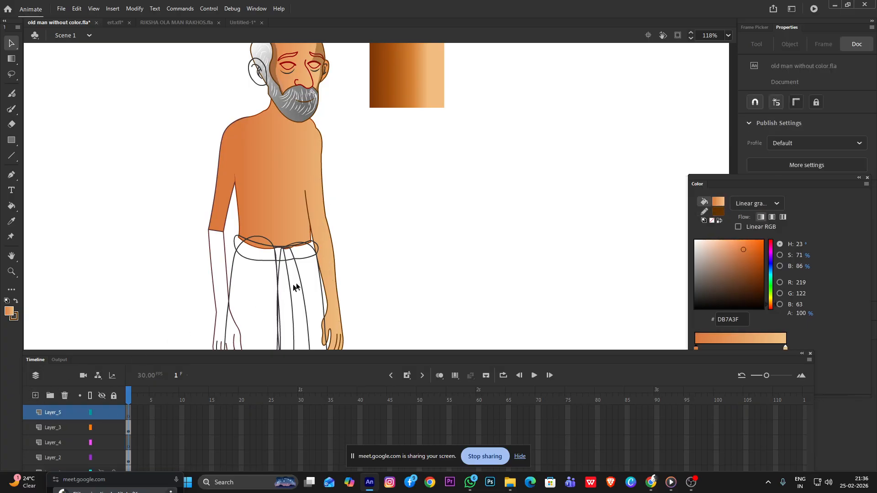
click(336, 310)
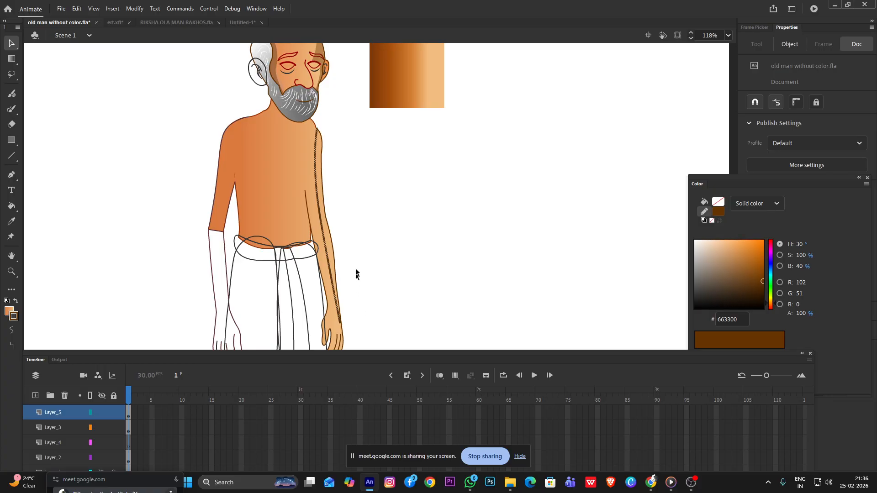
Brush a wide curved stroke outside the far arm from wrist back to shoulder to close the shadow shape
key(b)
mouse_move(341, 321)
mouse_down()
mouse_move(366, 255)
mouse_move(316, 128)
mouse_up()
scroll(325, 201, up, 3)
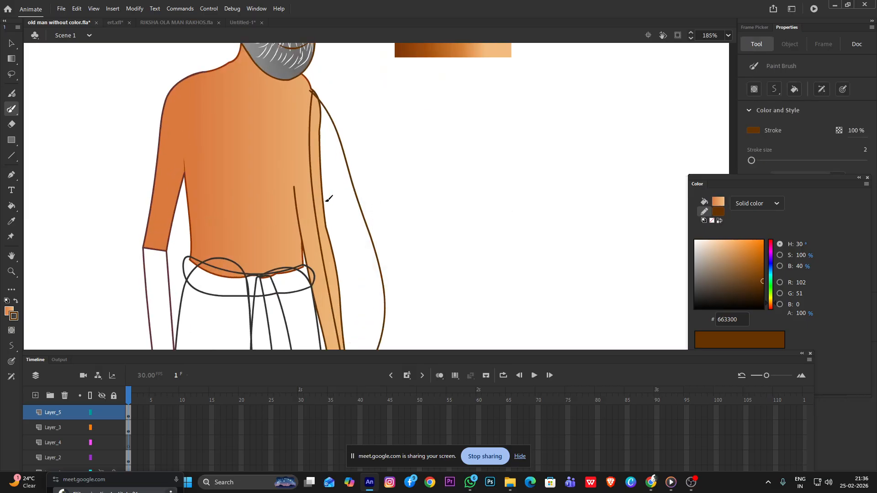
Pick the solid dark brown 7F3305 as fill color and fill the closed shadow shape beside the far arm
click(8, 311)
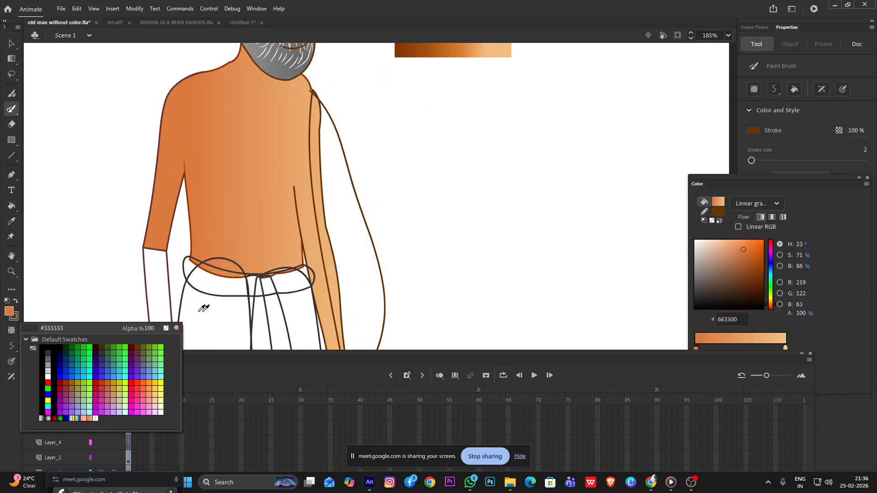
click(176, 328)
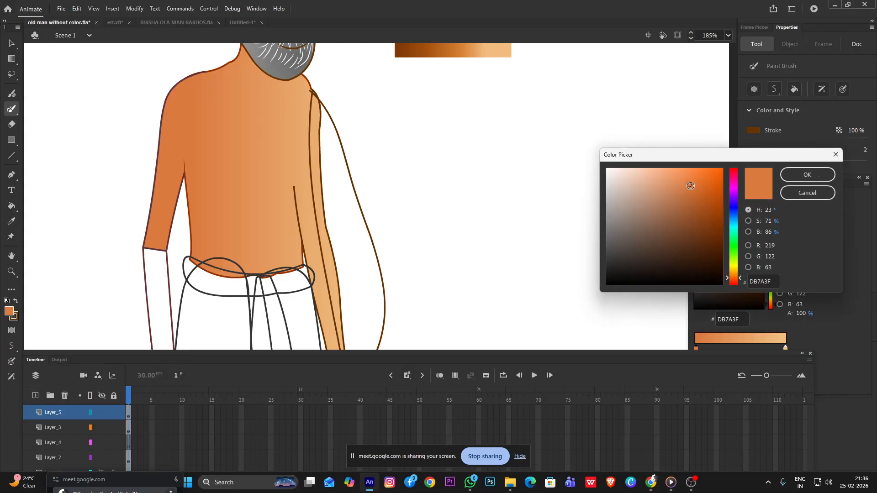
click(807, 175)
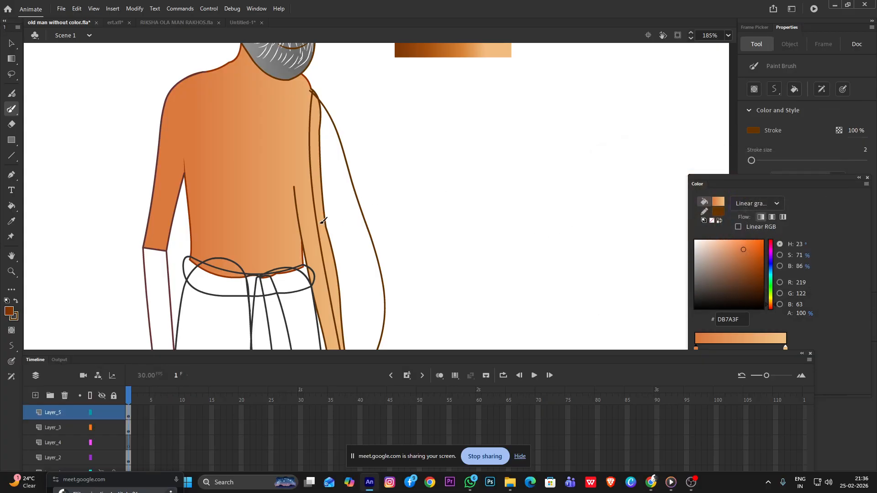
key(k)
click(321, 214)
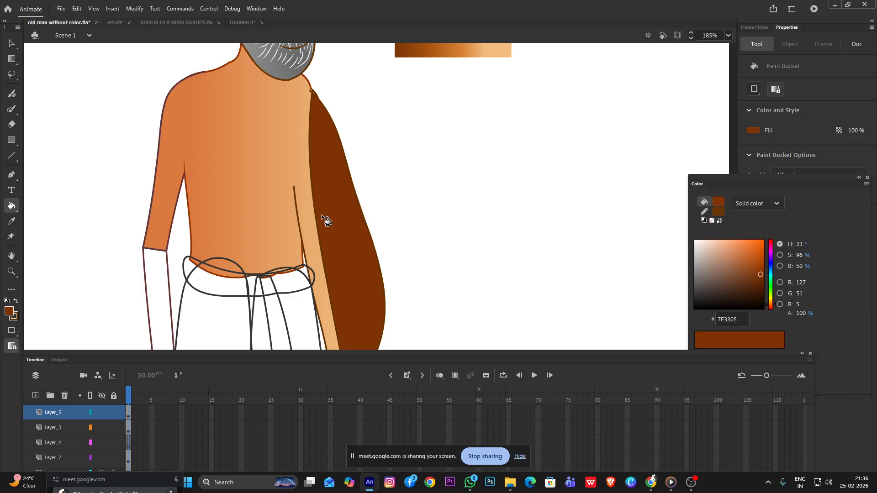
Lower the arm shadow fill's alpha to 46% and delete the shadow shape's outline strokes
key(v)
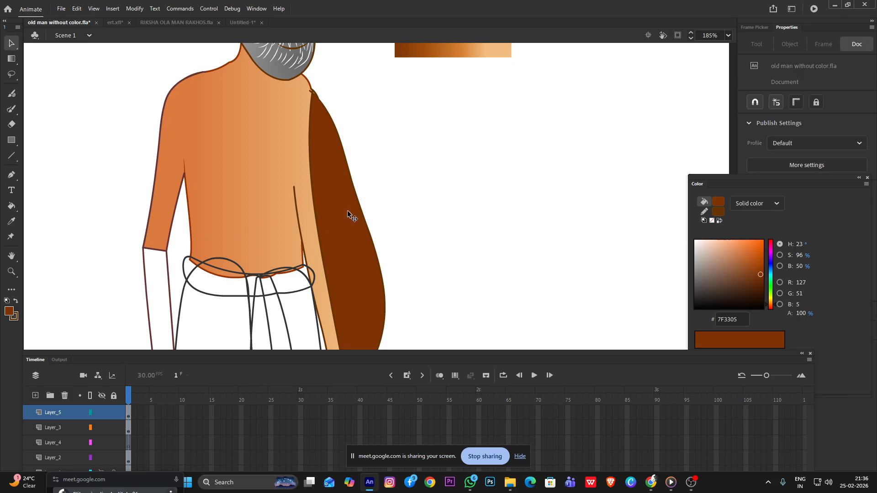
click(348, 213)
drag(800, 314, 779, 314)
click(531, 232)
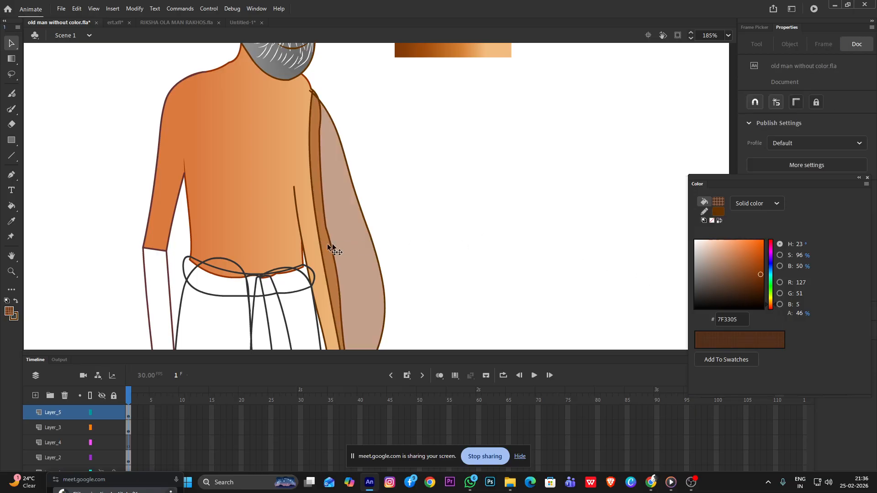
double_click(371, 241)
key(Delete)
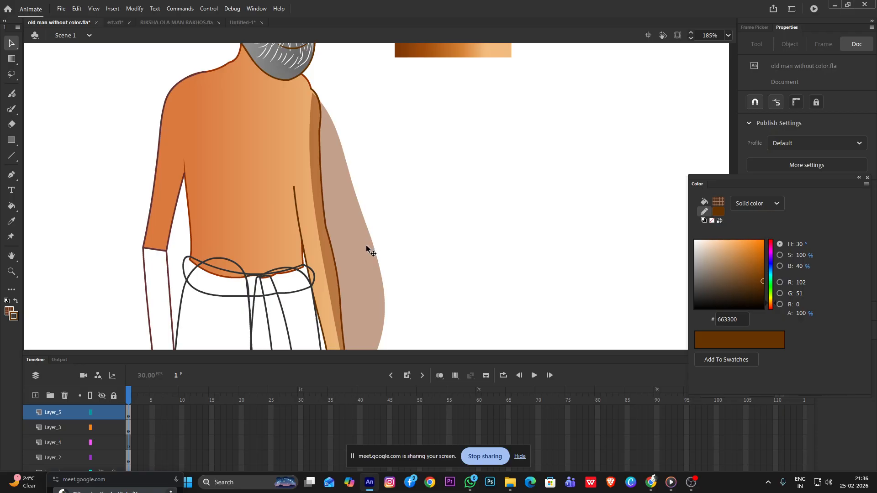
Bend the arm shadow's outer edge inward, fitting it to the far arm's outline at the shoulder
drag(374, 247, 345, 260)
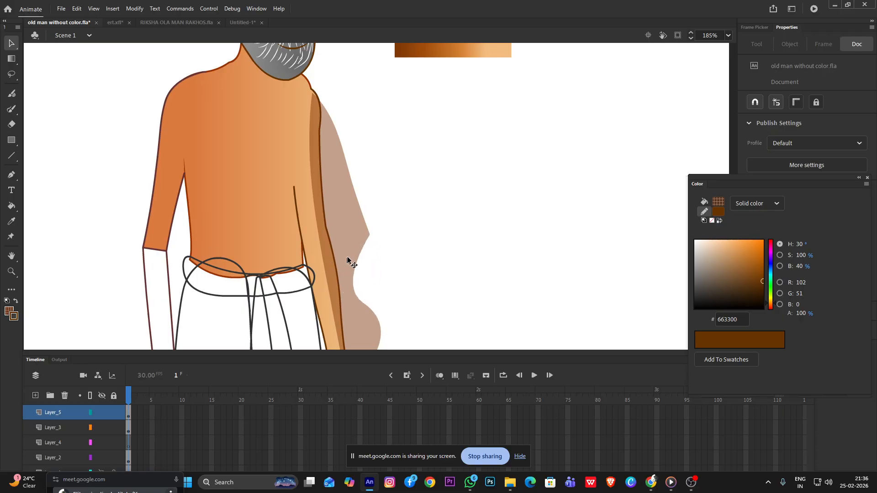
click(361, 238)
click(411, 240)
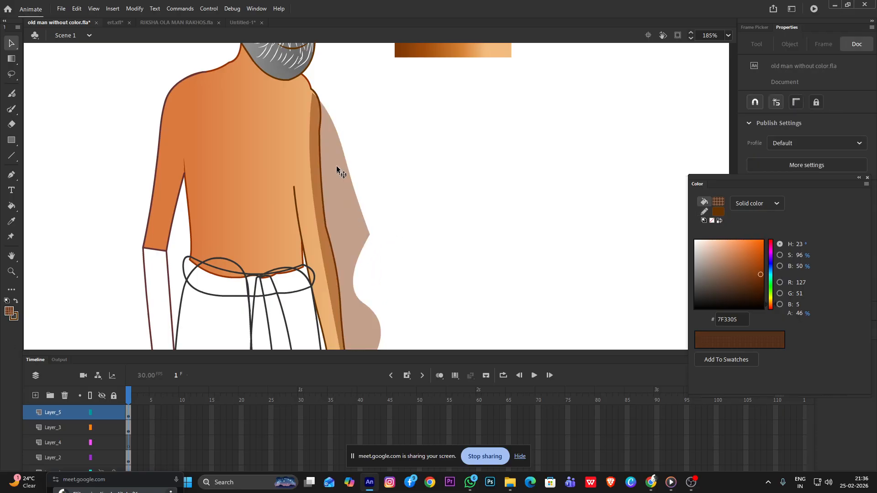
scroll(314, 92, up, 3)
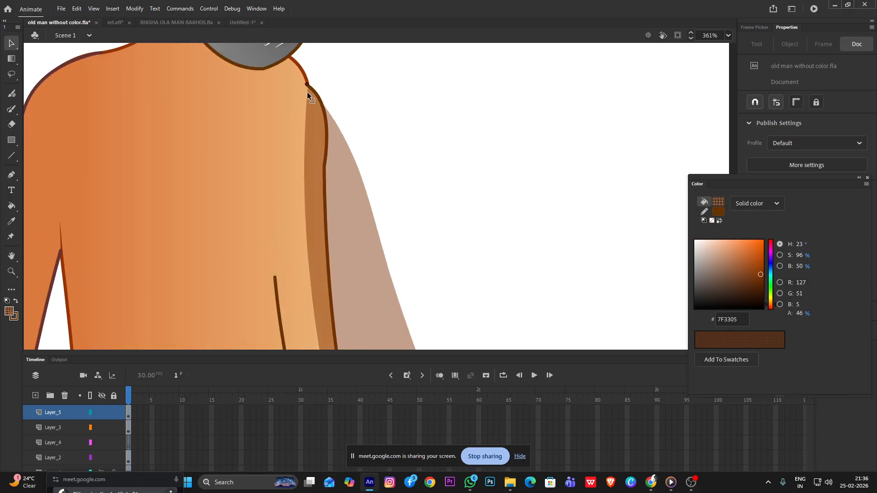
drag(339, 129, 329, 114)
drag(347, 144, 330, 129)
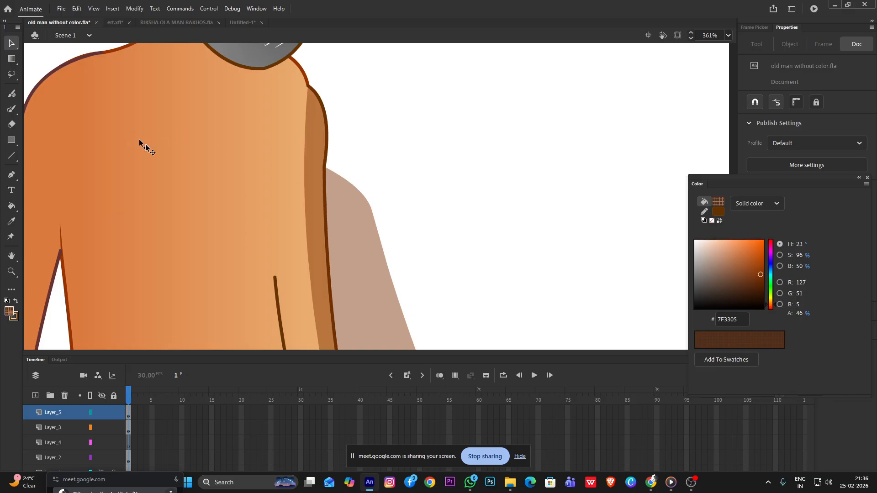
scroll(382, 127, down, 5)
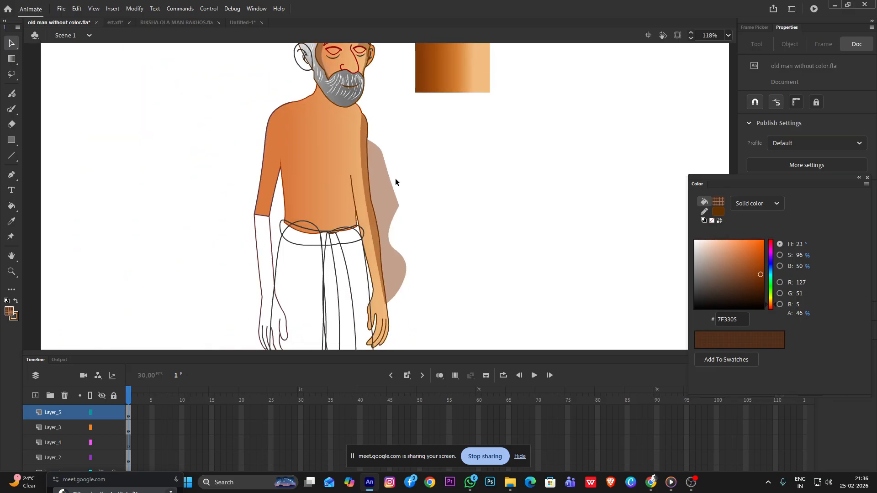
Brush a closed loop from the far arm's outline around the excess shadow, and delete the enclosed fill and the loop stroke
key(y)
mouse_move(370, 148)
mouse_down()
mouse_move(392, 307)
mouse_move(411, 286)
mouse_move(428, 214)
mouse_move(410, 146)
mouse_move(373, 135)
mouse_up()
key(v)
click(385, 196)
key(Delete)
click(428, 182)
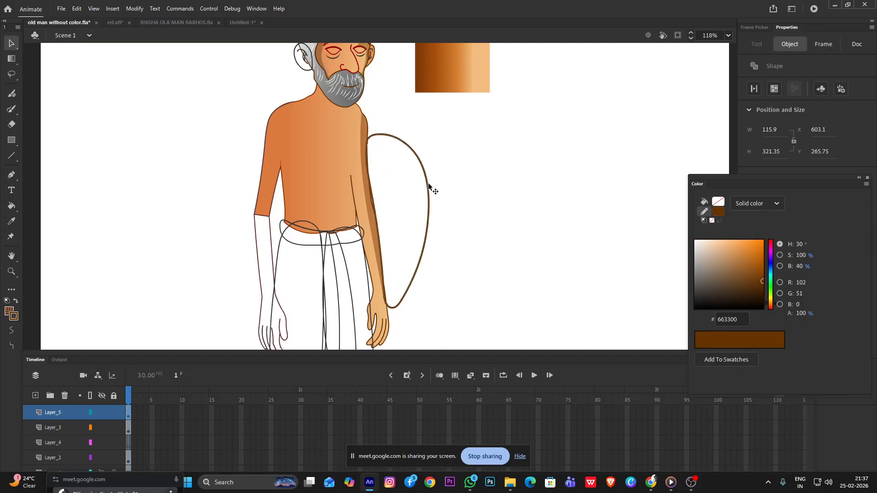
key(Delete)
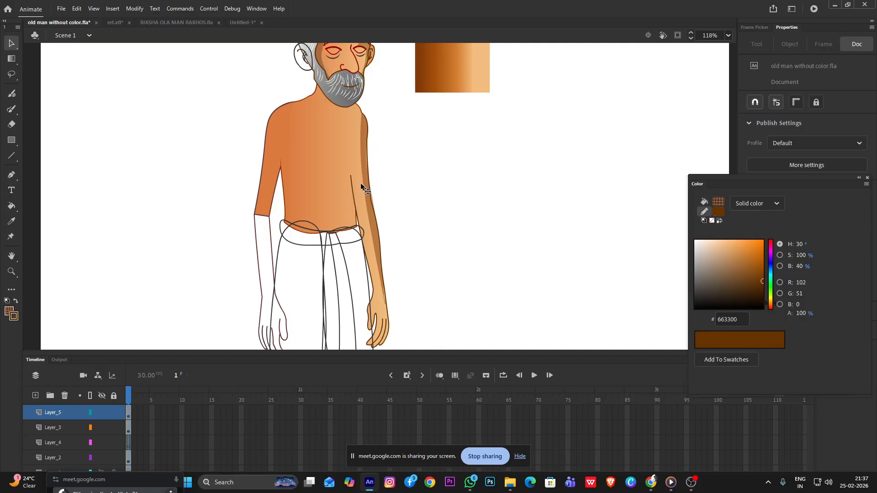
Pull the leftover shadow sliver near the far elbow in to the arm's outline
scroll(364, 185, up, 3)
scroll(435, 157, up, 3)
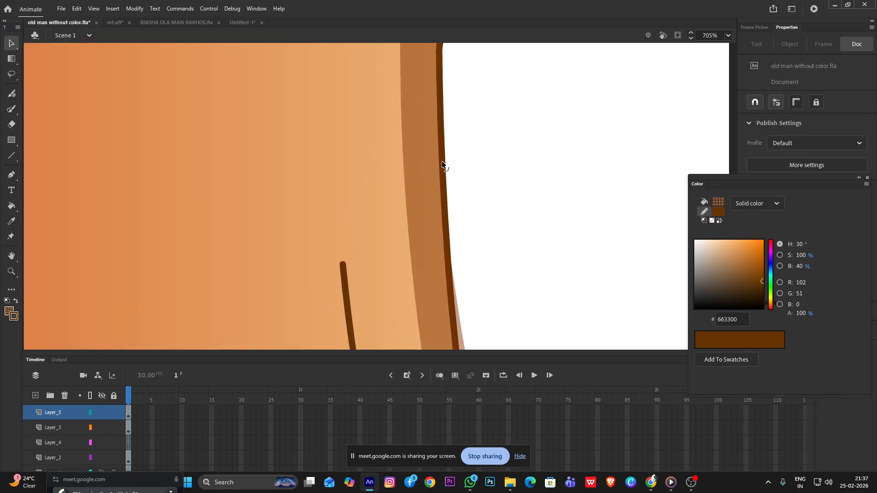
scroll(452, 181, down, 2)
scroll(460, 249, down, 3)
scroll(460, 250, up, 4)
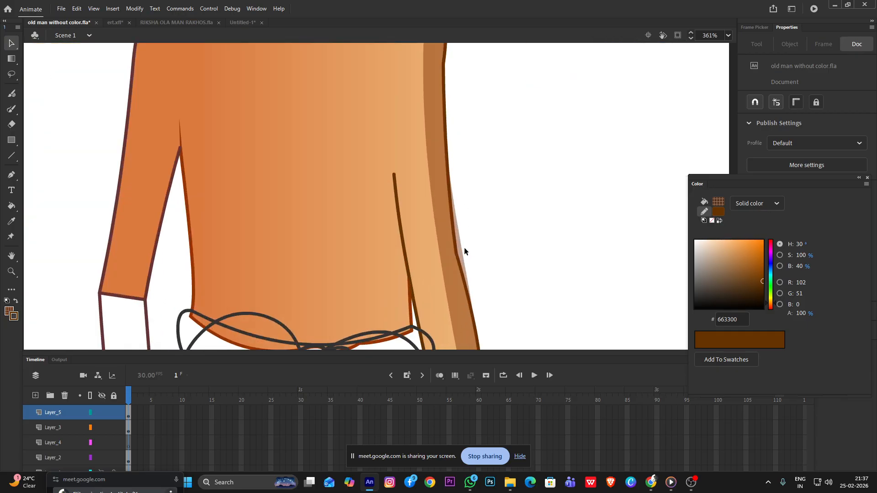
drag(461, 251, 457, 257)
Reshape the shadow's inner edge below the far elbow into a narrower band that follows the forearm's outer curve
scroll(476, 231, down, 5)
scroll(462, 192, down, 5)
scroll(317, 141, up, 6)
scroll(314, 246, down, 3)
scroll(313, 246, up, 4)
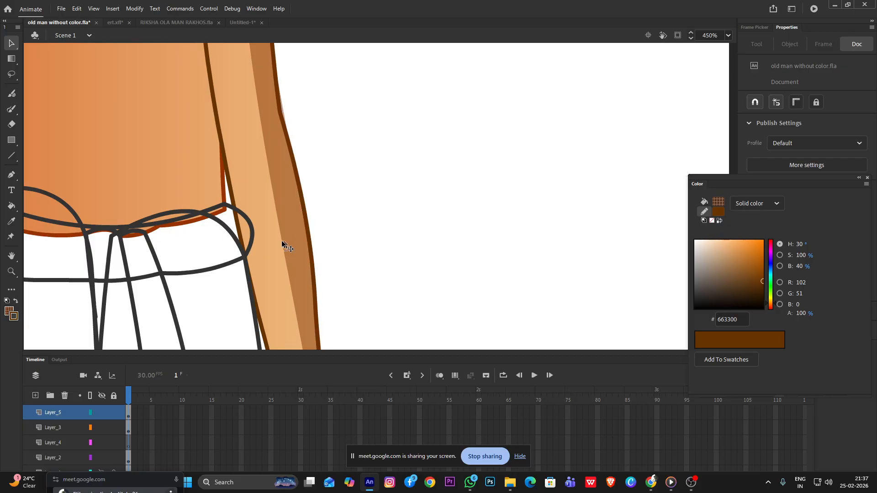
mouse_move(281, 240)
mouse_down()
mouse_move(291, 240)
mouse_move(288, 196)
mouse_up()
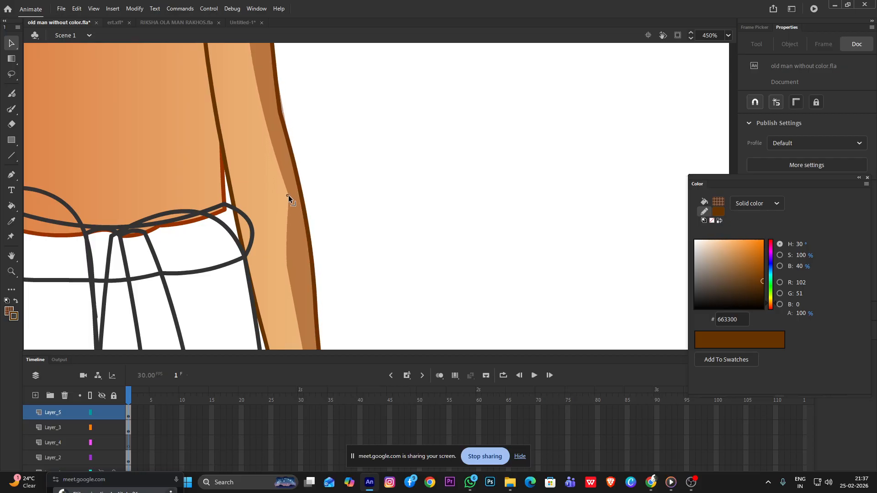
drag(285, 231, 295, 241)
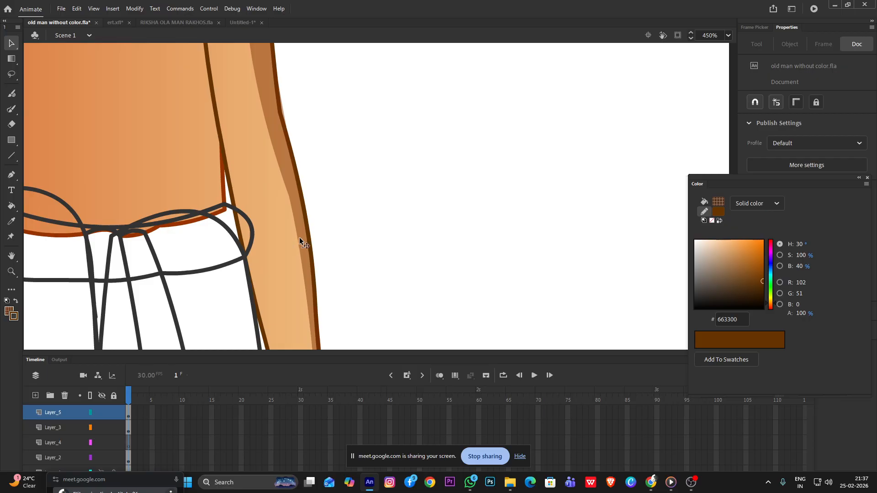
Extend the shadow's lower tip down toward the wrist and bend its outer edge to meet the arm's outline
scroll(298, 237, down, 4)
scroll(311, 289, up, 8)
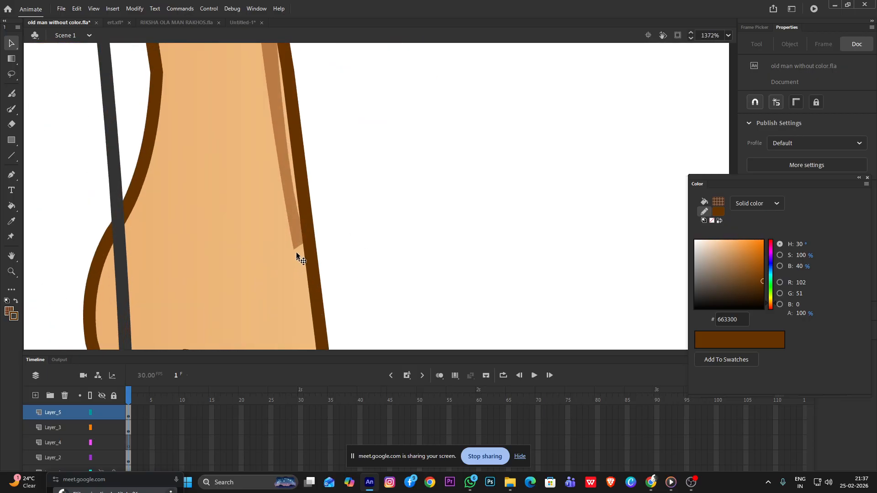
drag(296, 248, 311, 301)
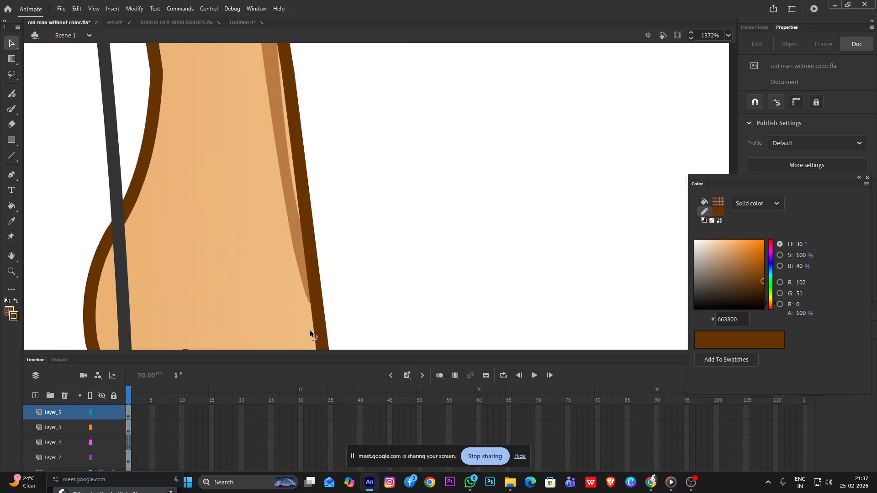
click(293, 196)
click(340, 211)
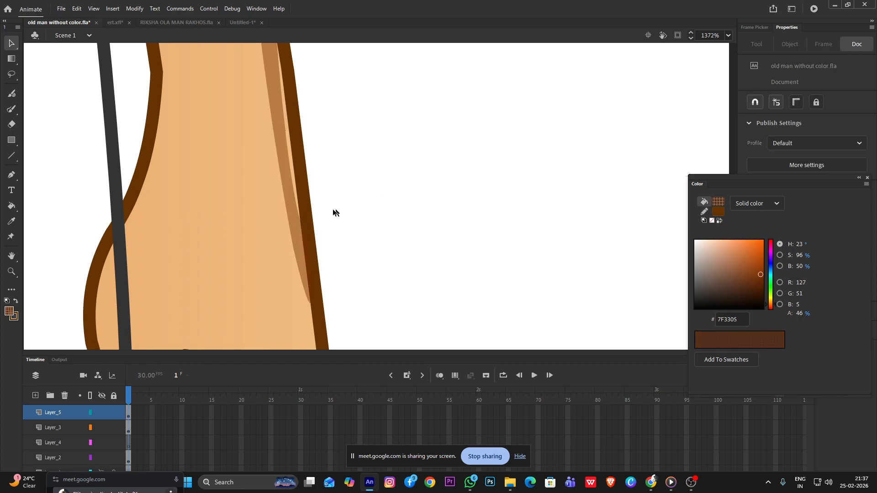
drag(295, 201, 306, 201)
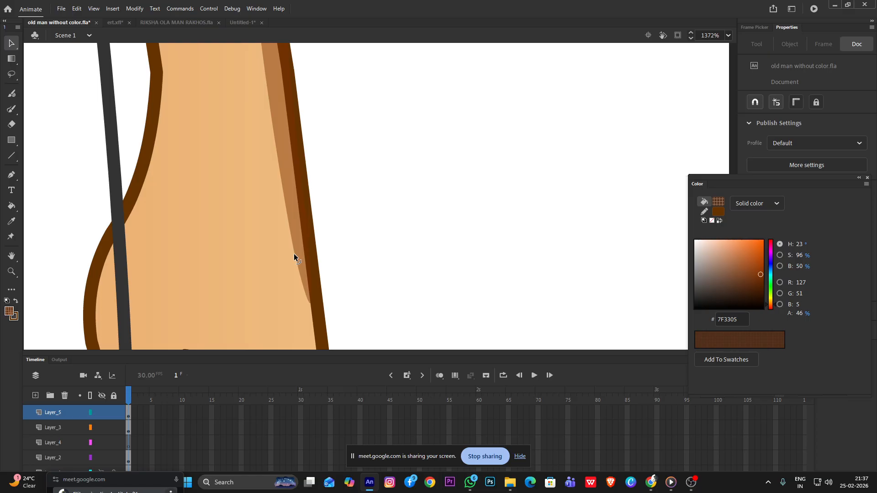
Extend the shadow's upper end to the neck under the beard and curve its inner edge around the far shoulder
scroll(315, 320, down, 10)
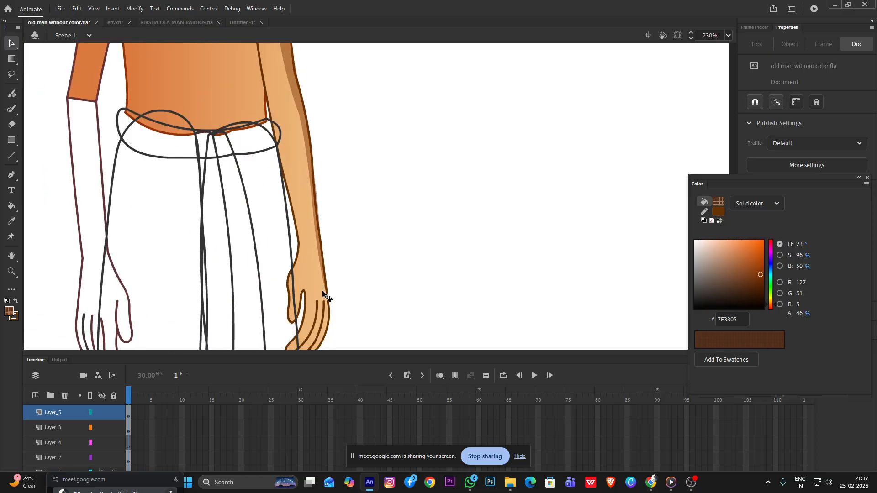
scroll(282, 58, up, 6)
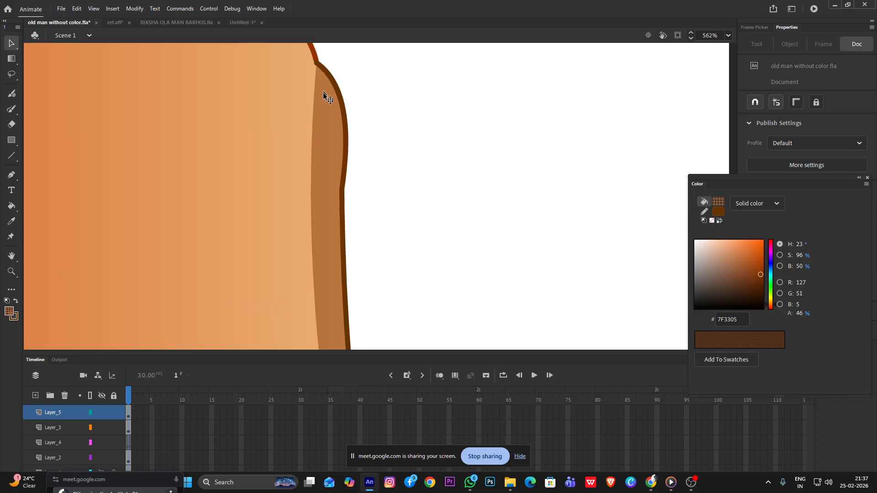
scroll(322, 118, down, 6)
scroll(320, 123, up, 3)
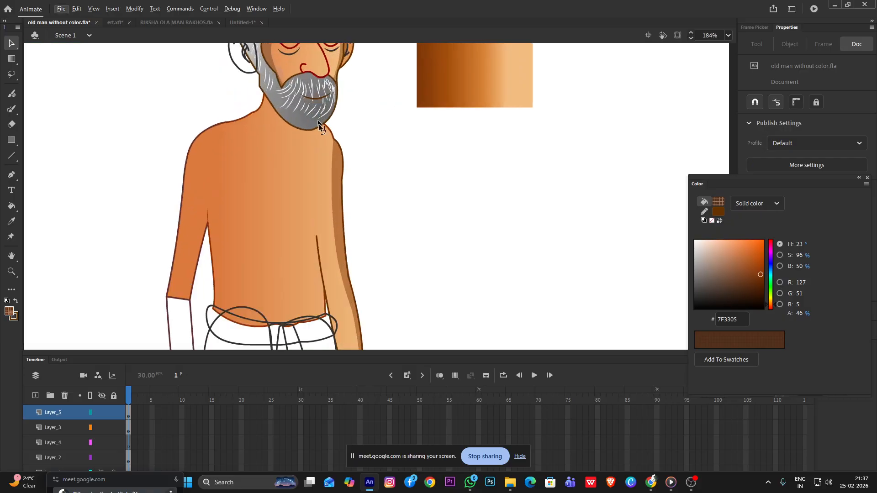
mouse_move(332, 149)
mouse_down()
mouse_move(319, 123)
mouse_move(311, 130)
mouse_up()
scroll(322, 126, up, 2)
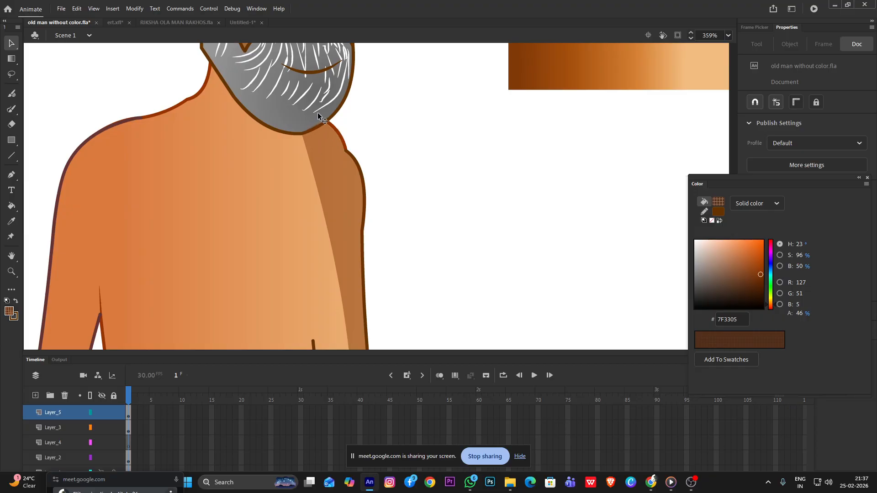
mouse_move(313, 130)
mouse_down()
mouse_move(315, 176)
mouse_move(329, 166)
mouse_up()
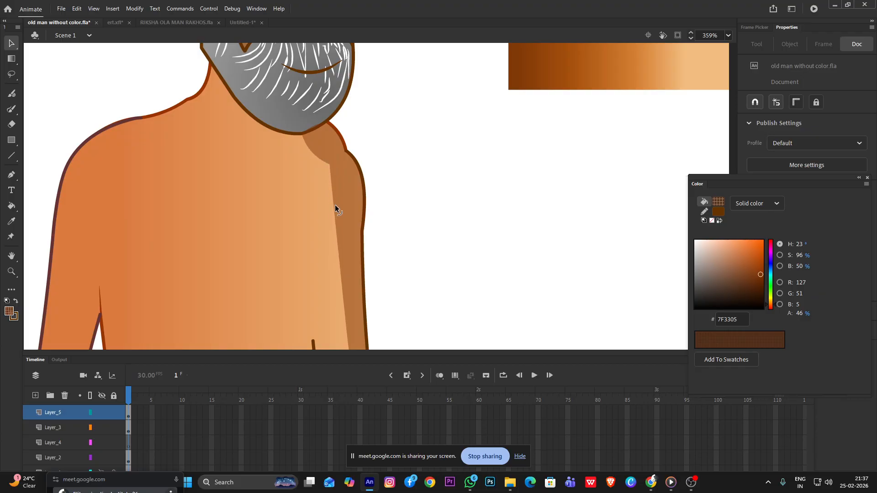
mouse_move(335, 204)
mouse_down()
mouse_move(345, 190)
mouse_move(343, 161)
mouse_up()
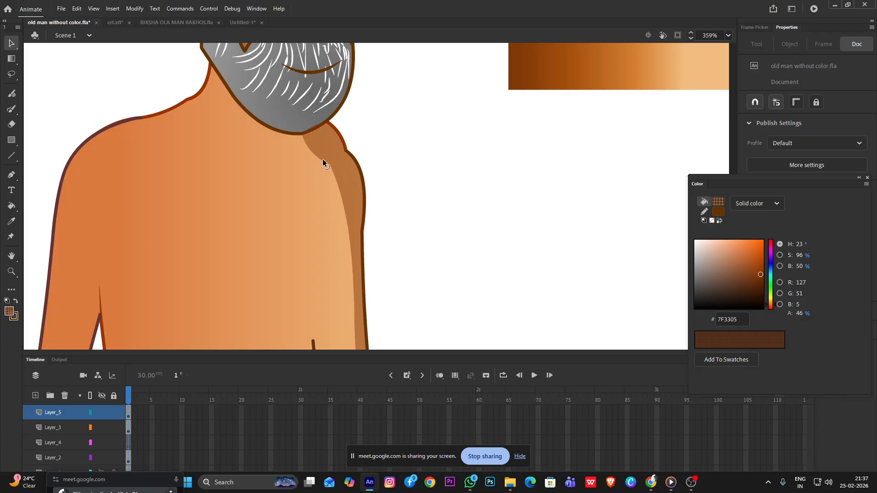
Widen the shadow along the far forearm and wrist, tapering its tip to the outer edge of the hand
scroll(324, 149, down, 5)
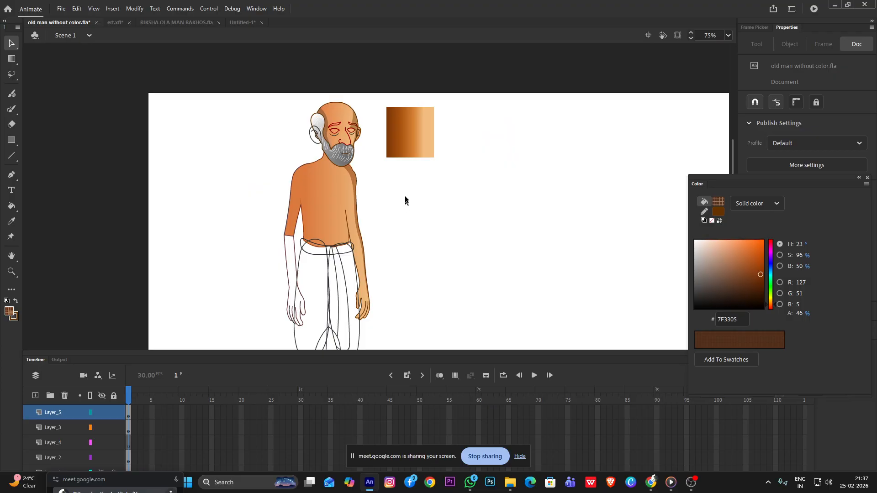
scroll(331, 92, up, 3)
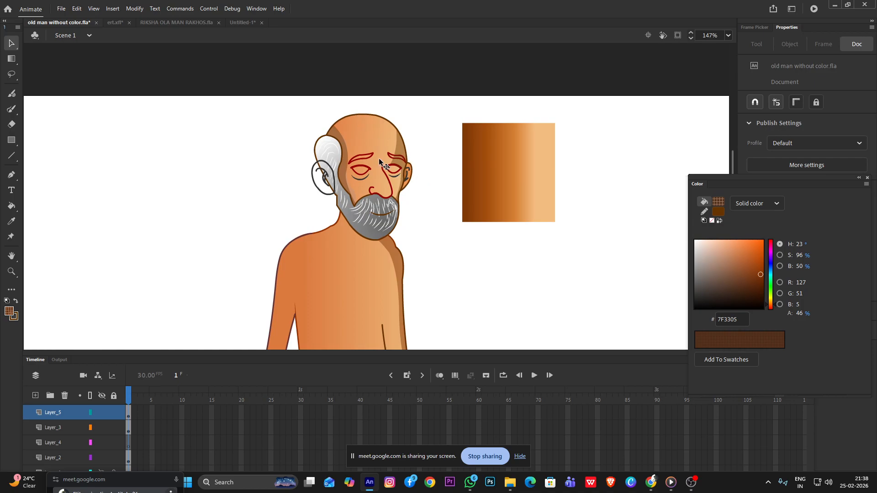
scroll(380, 158, down, 3)
scroll(361, 270, up, 3)
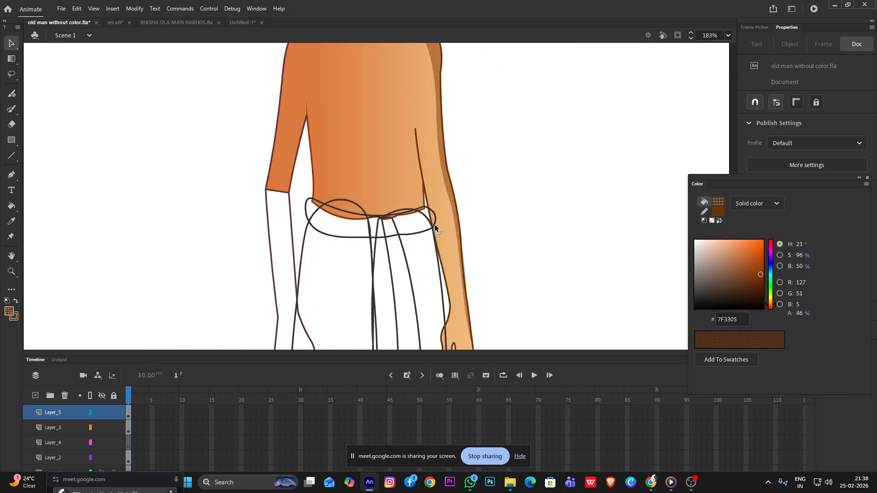
scroll(434, 224, down, 3)
scroll(396, 256, up, 3)
scroll(396, 255, up, 4)
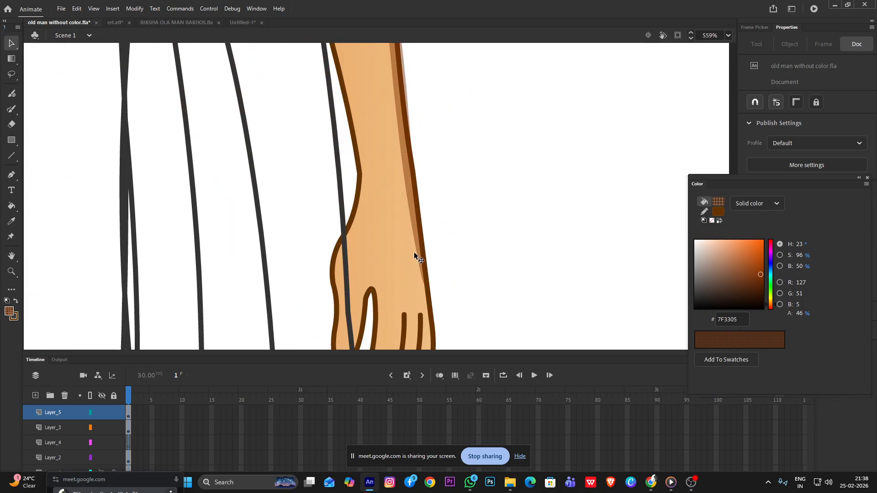
mouse_move(417, 254)
mouse_down()
mouse_move(407, 286)
mouse_move(429, 319)
mouse_move(433, 356)
mouse_up()
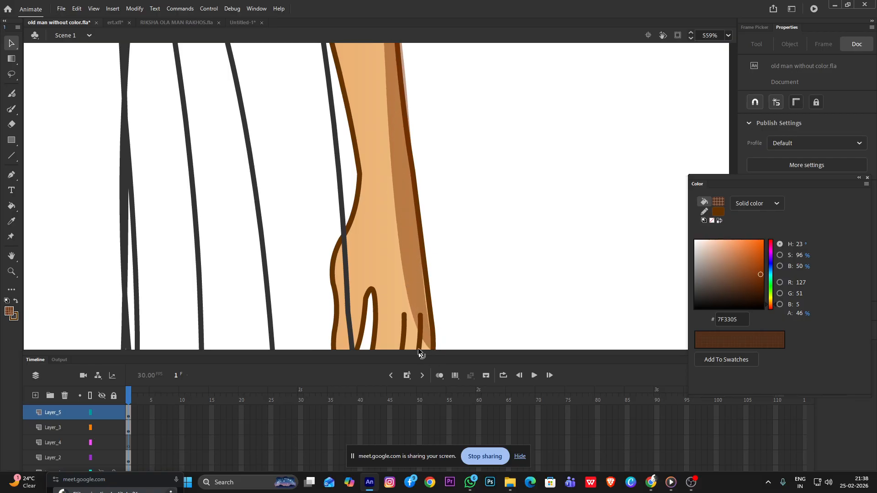
drag(412, 319, 421, 300)
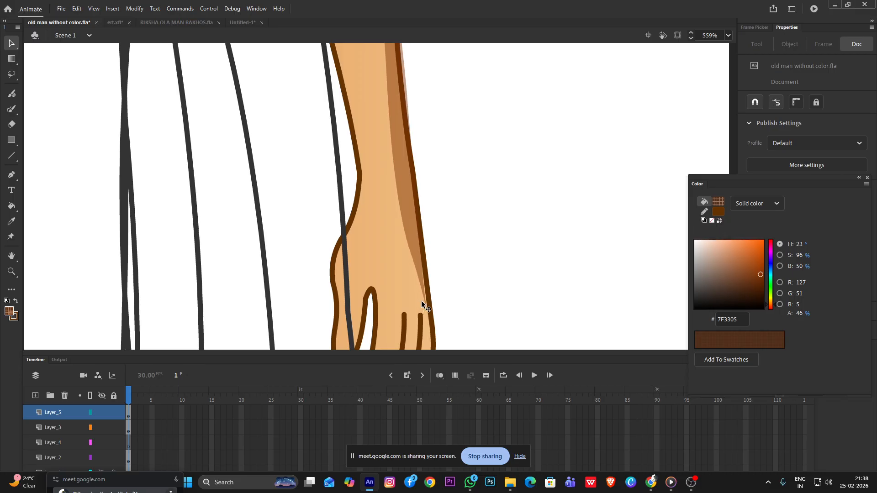
Lower the far arm shadow fill's alpha to 35%
scroll(402, 283, down, 2)
scroll(401, 284, down, 4)
scroll(365, 208, up, 3)
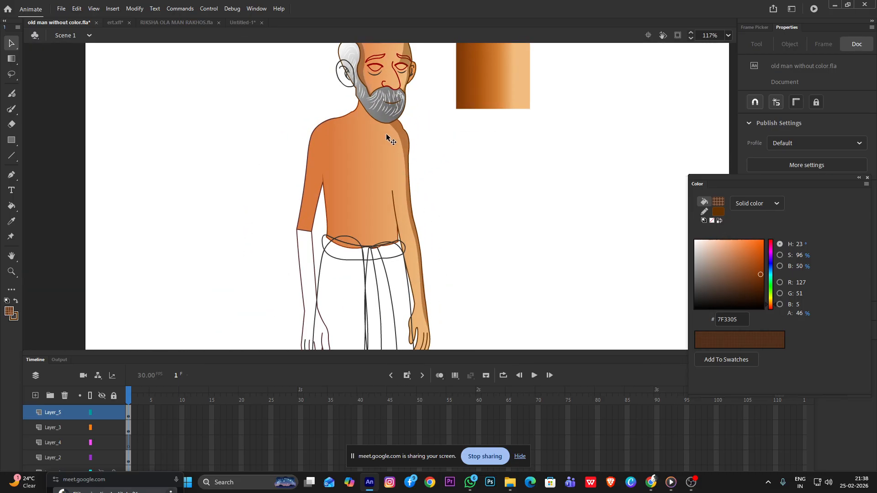
click(405, 143)
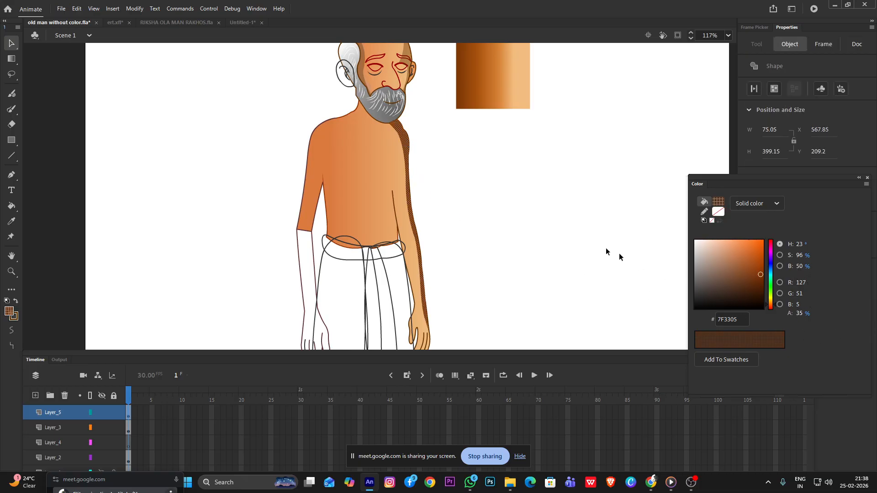
click(573, 226)
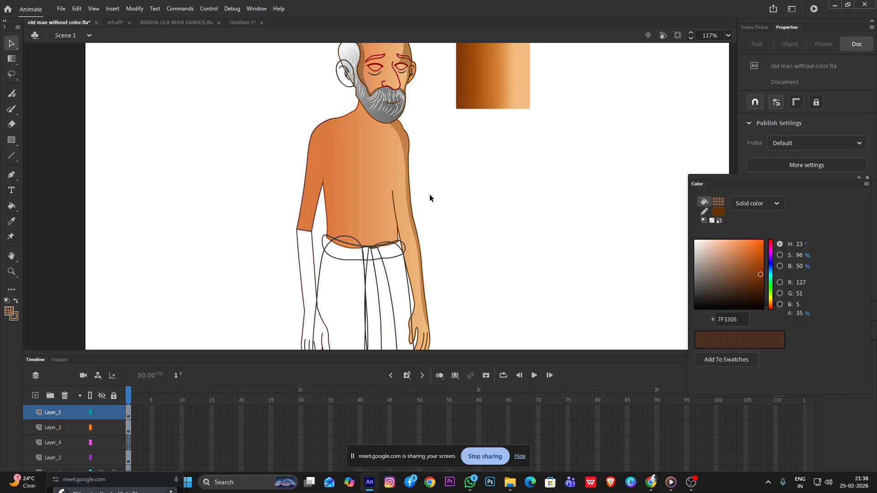
Open the head and beard drawing object for editing and set the Paint Brush stroke colour to white, FFFFFF
scroll(426, 186, down, 3)
scroll(374, 103, up, 4)
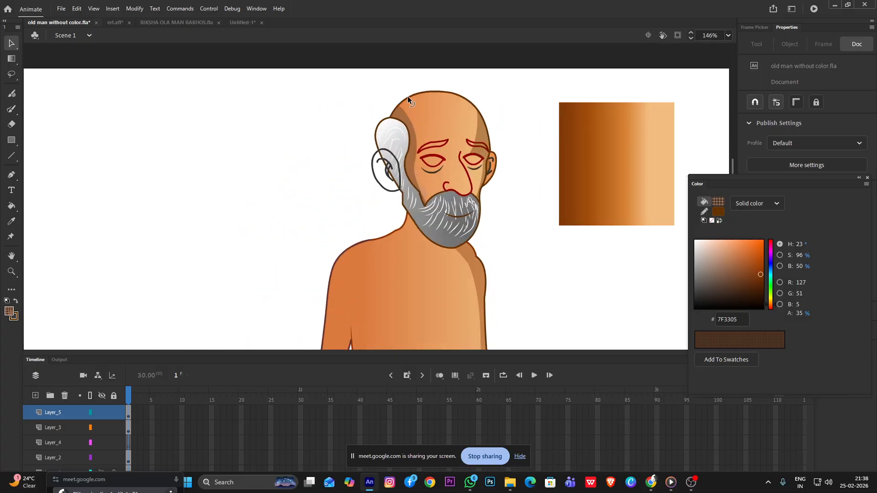
scroll(407, 96, up, 3)
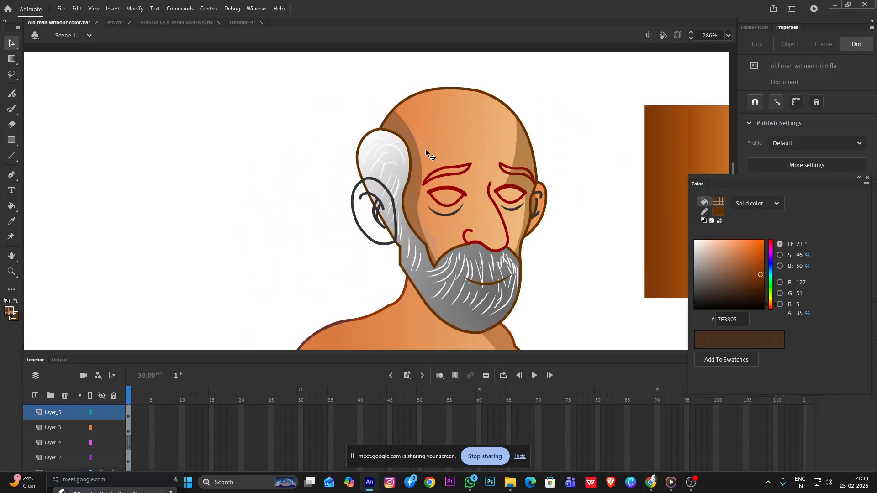
double_click(450, 280)
click(451, 279)
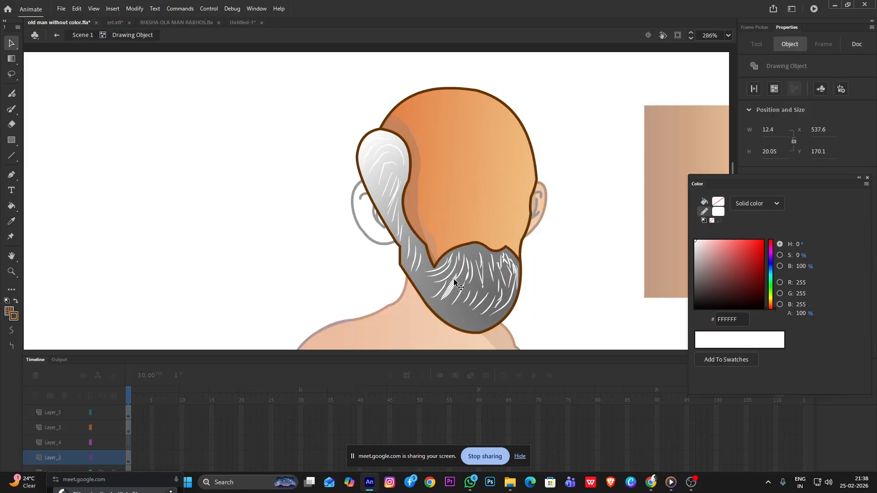
click(609, 272)
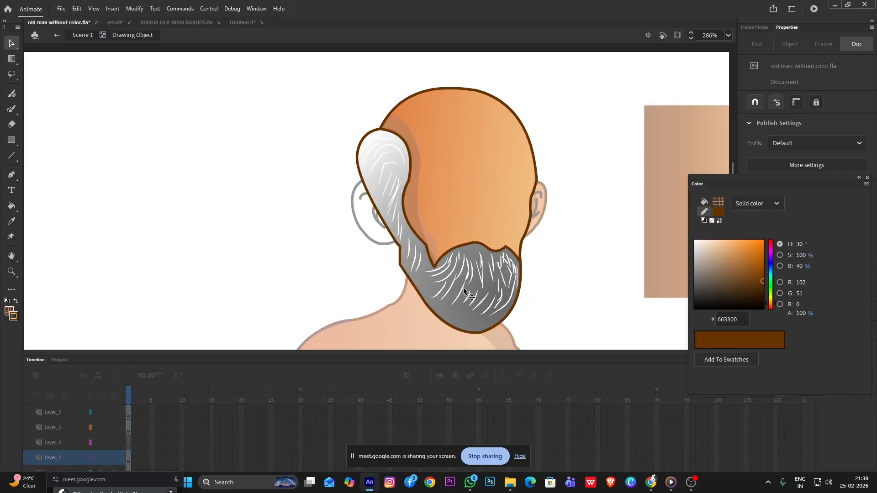
key(y)
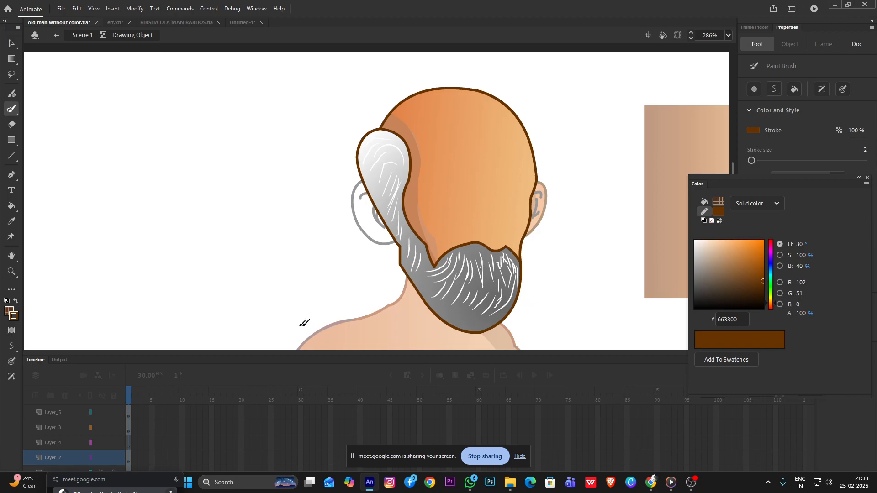
click(717, 212)
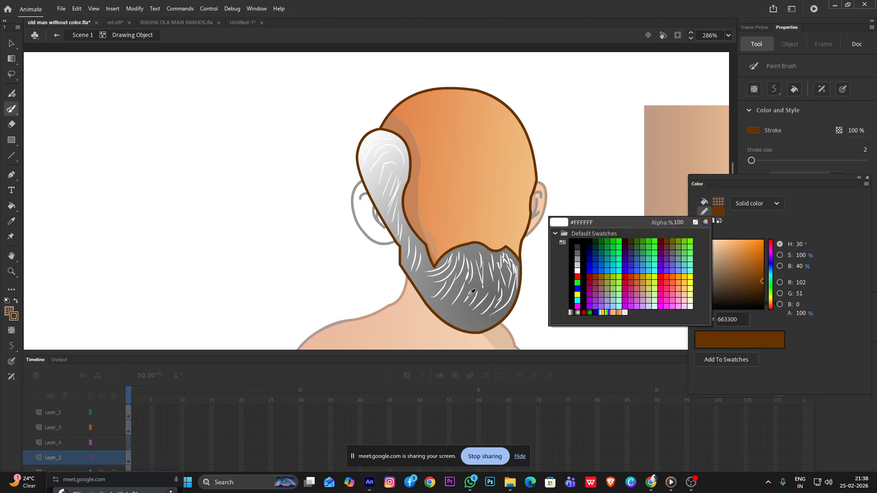
click(474, 267)
scroll(476, 265, up, 5)
drag(449, 207, 462, 266)
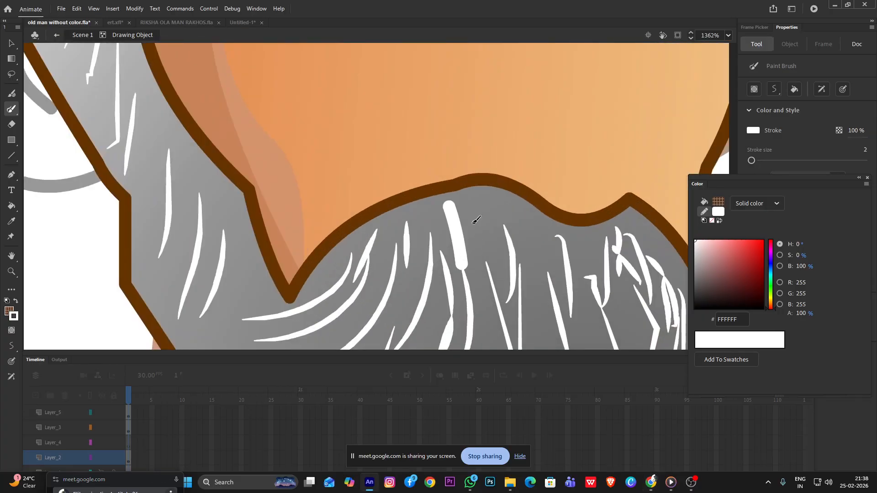
key(ctrl+z)
Set the brush's stroke size to 0.1 and choose the width profile that tapers at both ends
drag(799, 179, 799, 306)
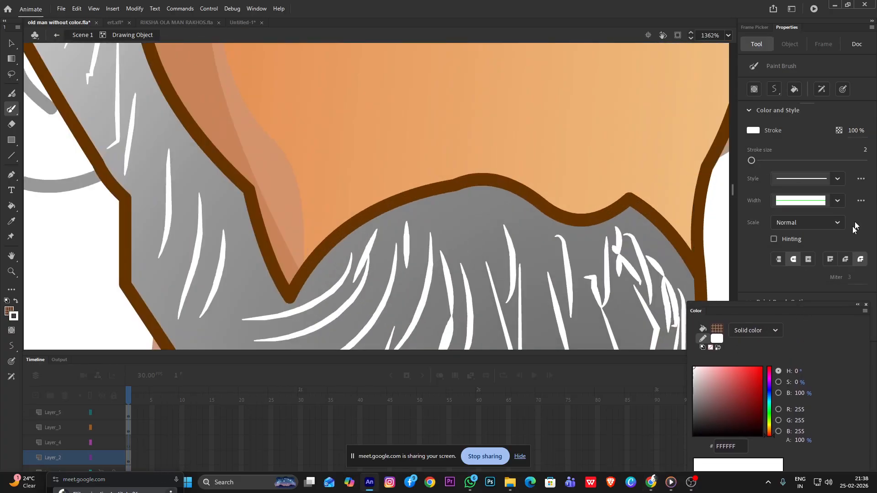
drag(866, 151, 843, 197)
click(837, 201)
click(800, 221)
Paint a row of thin white hair strokes along the moustache's upper edge, from the middle toward the far cheek
drag(522, 229, 533, 294)
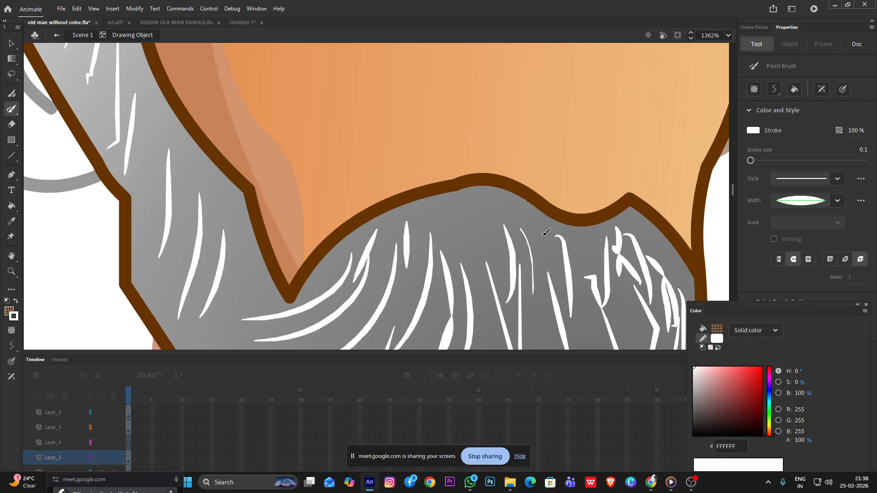
drag(535, 232, 539, 279)
scroll(493, 237, down, 4)
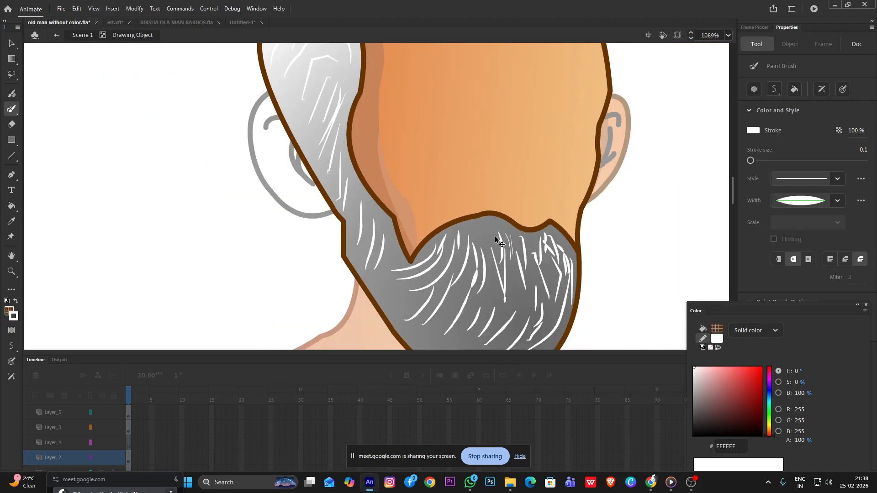
scroll(498, 235, up, 2)
drag(493, 225, 502, 259)
drag(508, 226, 506, 256)
drag(504, 209, 511, 243)
drag(518, 217, 533, 276)
mouse_move(539, 236)
mouse_down()
mouse_move(548, 270)
mouse_move(574, 269)
mouse_up()
drag(581, 235, 588, 299)
drag(599, 236, 610, 268)
mouse_move(609, 235)
mouse_down()
mouse_move(623, 273)
mouse_move(628, 243)
mouse_up()
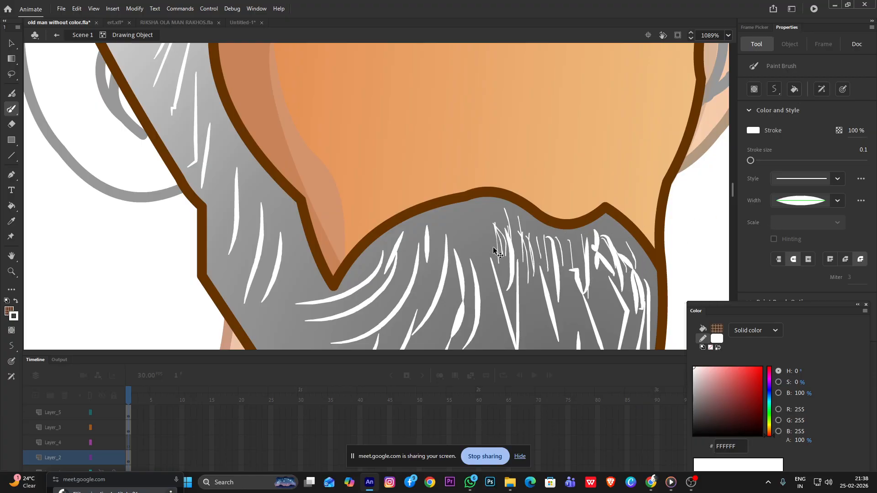
Add thin white hair strokes to the middle of the moustache and down through the centre of the beard
scroll(492, 249, down, 5)
scroll(492, 257, up, 6)
scroll(490, 211, up, 3)
drag(467, 156, 493, 228)
mouse_move(499, 139)
mouse_down()
mouse_move(520, 195)
mouse_move(554, 211)
mouse_up()
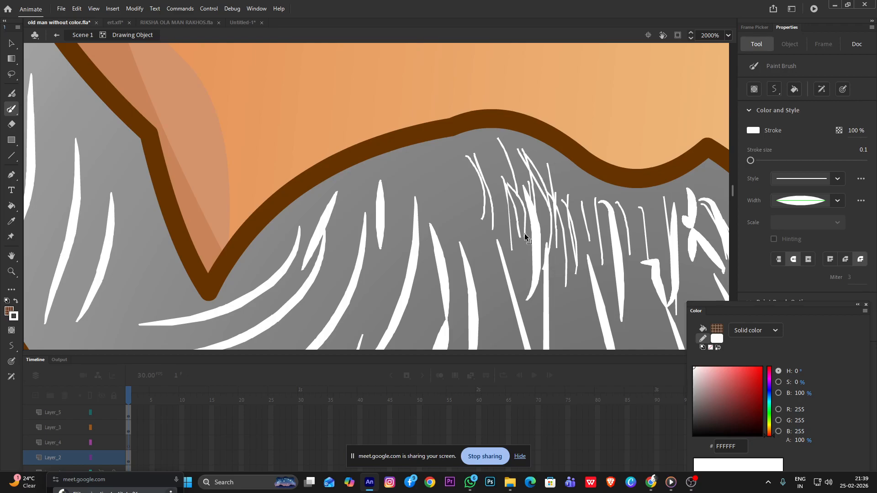
scroll(525, 238, down, 5)
drag(516, 230, 522, 290)
mouse_move(536, 252)
mouse_down()
mouse_move(537, 287)
mouse_move(547, 295)
mouse_move(552, 287)
mouse_move(541, 306)
mouse_up()
drag(524, 269, 517, 305)
mouse_move(535, 269)
mouse_down()
mouse_move(534, 288)
mouse_move(534, 252)
mouse_move(484, 292)
mouse_move(484, 302)
mouse_move(507, 276)
mouse_move(504, 313)
mouse_move(526, 315)
mouse_up()
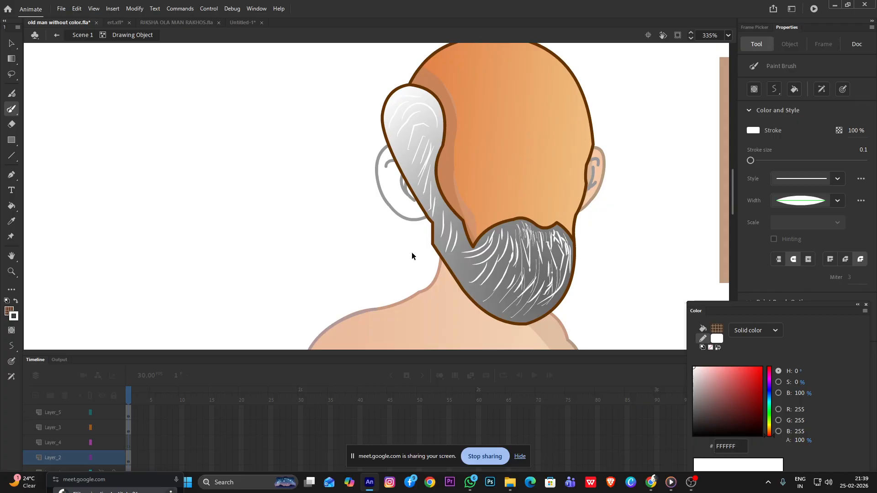
Return to the main scene and move the brown mouth line slightly down and toward the near cheek, to X 552.05, Y 171.6
scroll(425, 254, down, 2)
key(v)
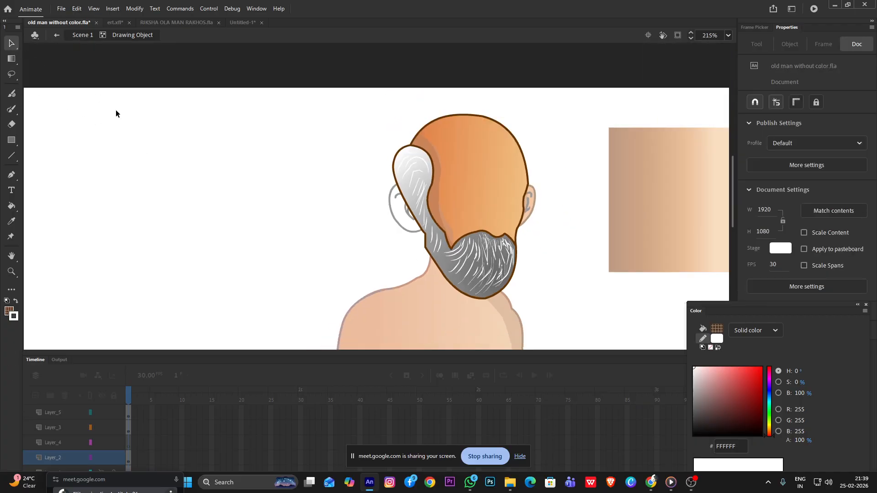
double_click(116, 110)
scroll(174, 129, down, 2)
scroll(230, 169, up, 6)
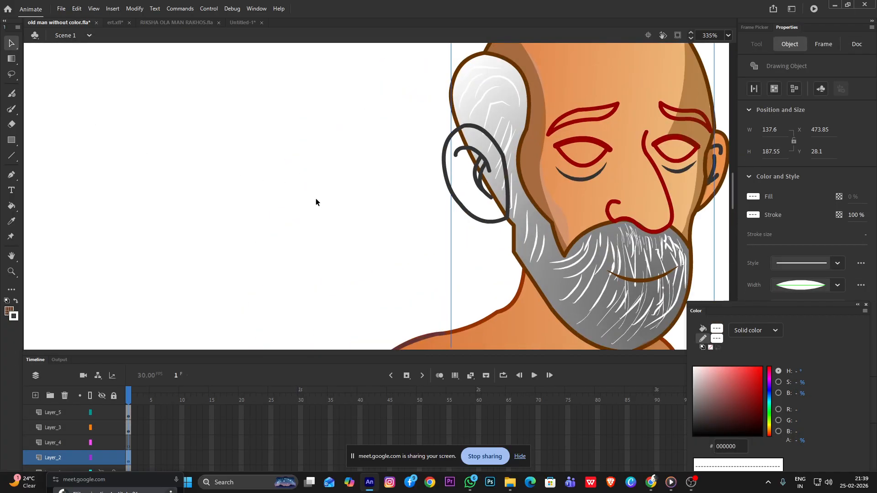
scroll(506, 266, down, 2)
click(644, 282)
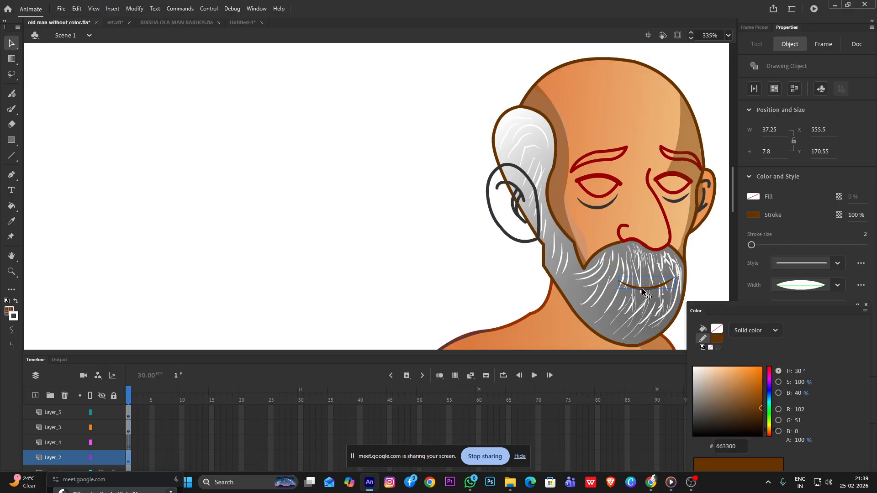
drag(645, 283, 642, 293)
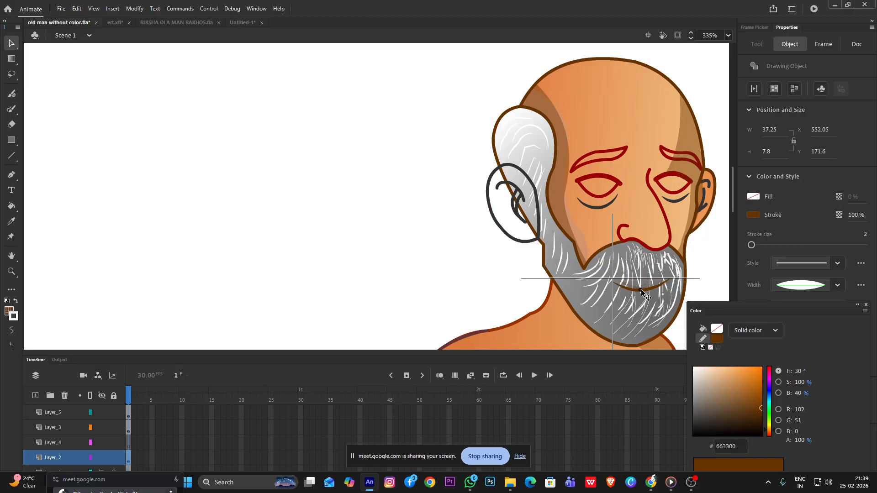
Open the mouth line's drawing object for editing and set the brush stroke size to 2
scroll(642, 292, up, 5)
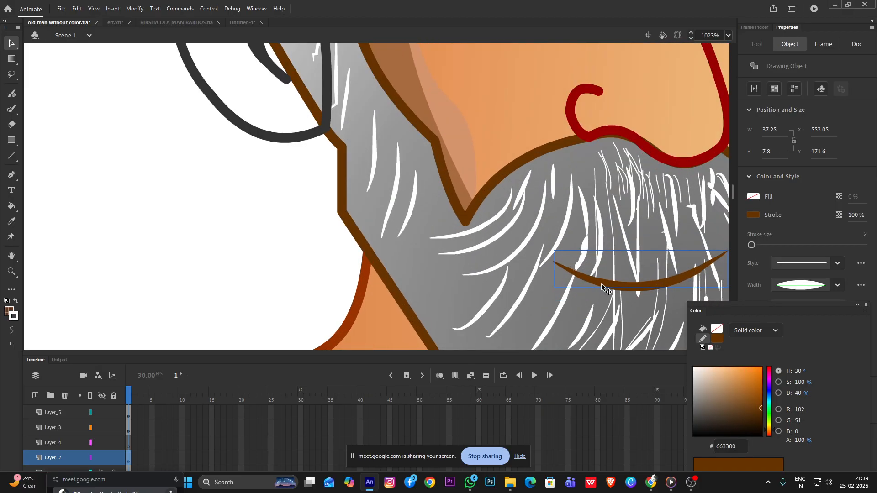
double_click(601, 283)
drag(635, 305, 470, 254)
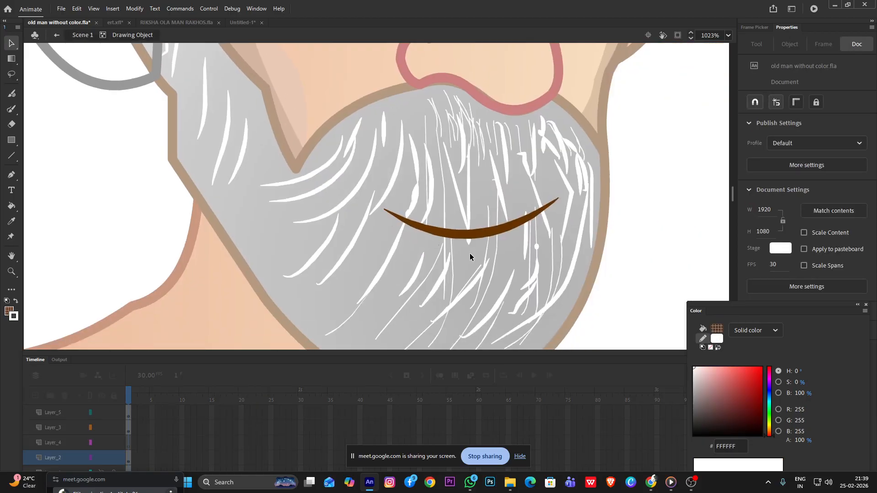
key(b)
drag(473, 268, 482, 258)
click(862, 149)
text(2)
key(Return)
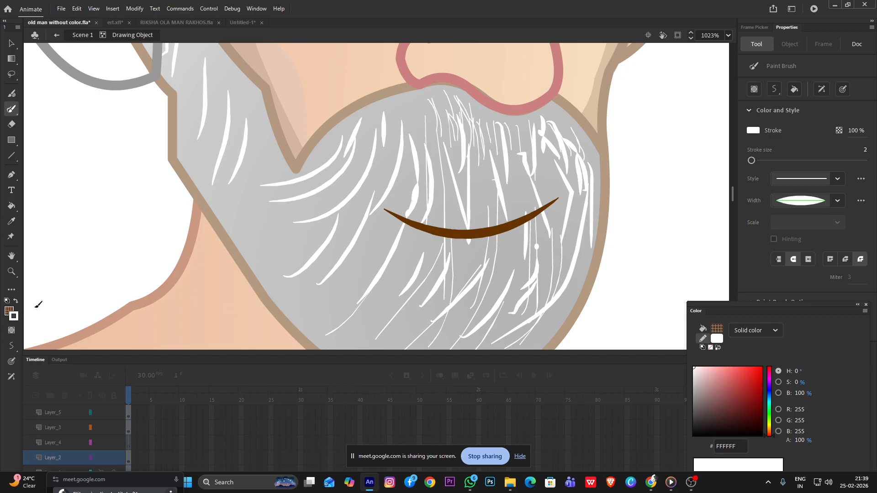
Set the stroke colour to the mouth line's brown, 663300, and try painting a lower lip curve beneath it
click(11, 314)
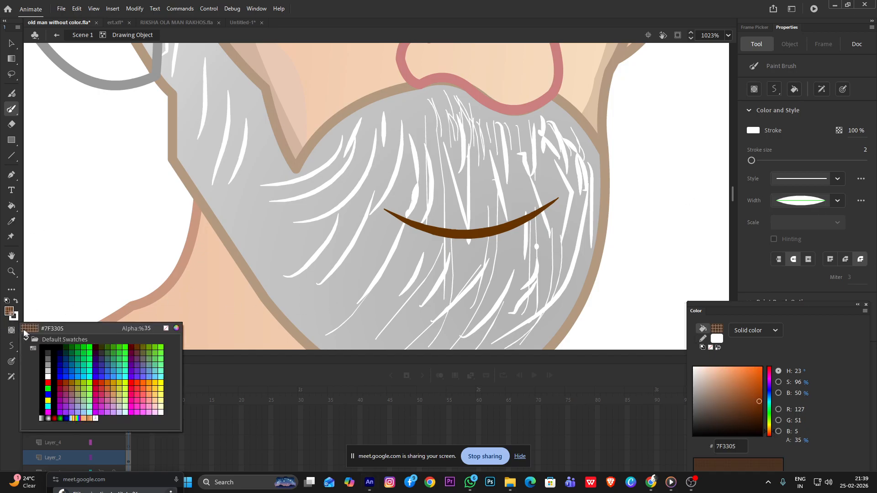
click(13, 321)
click(14, 322)
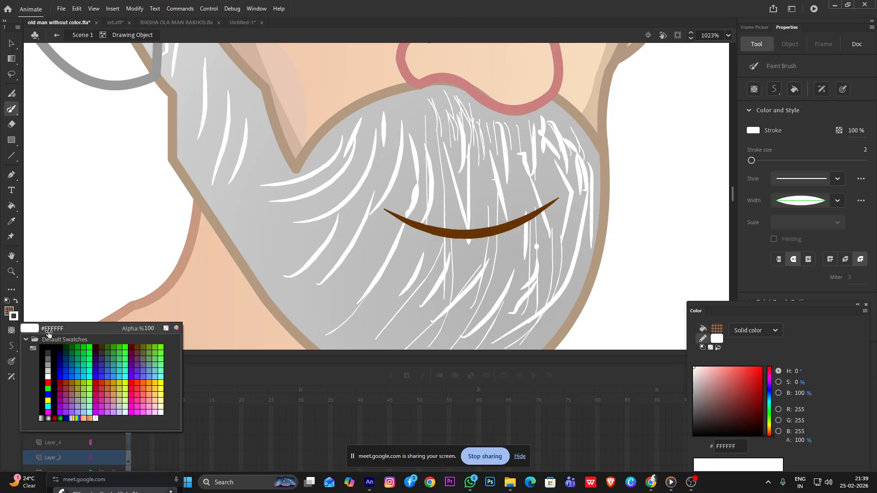
click(489, 228)
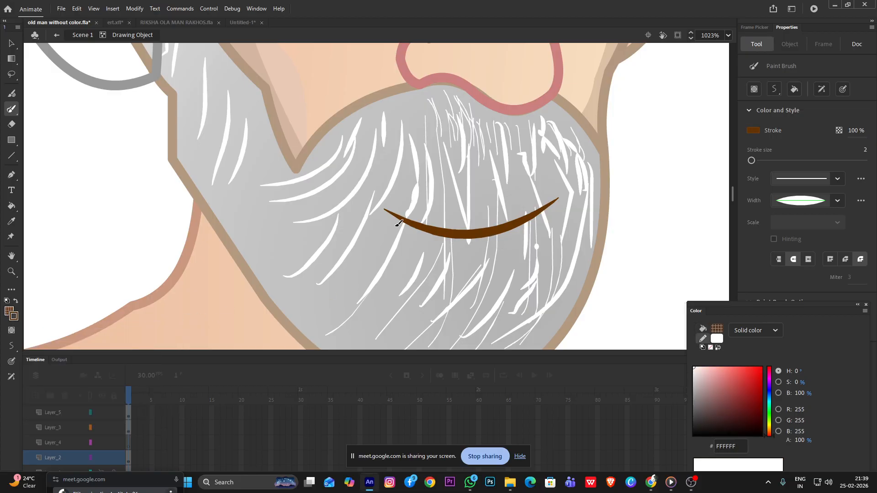
mouse_move(392, 217)
mouse_down()
mouse_move(422, 260)
mouse_move(473, 265)
mouse_move(533, 235)
mouse_move(555, 200)
mouse_up()
key(ctrl+z)
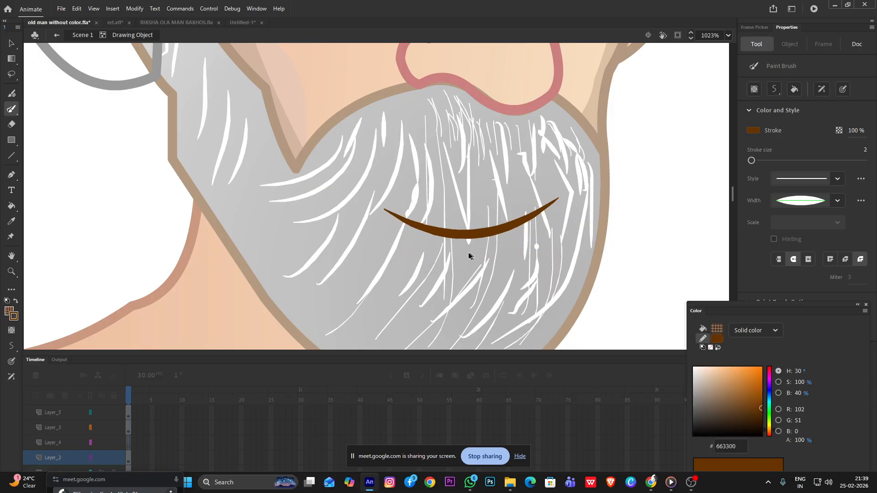
Draw a brown line below the mouth line and bend it into a lower lip curve joining both mouth corners
key(n)
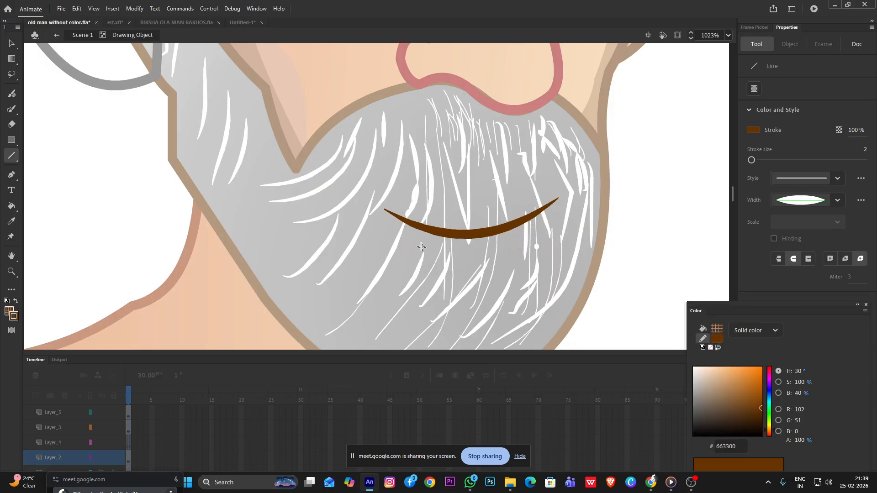
mouse_move(400, 217)
mouse_down()
mouse_move(421, 261)
mouse_move(487, 303)
mouse_up()
key(v)
drag(448, 267, 432, 283)
drag(489, 303, 542, 207)
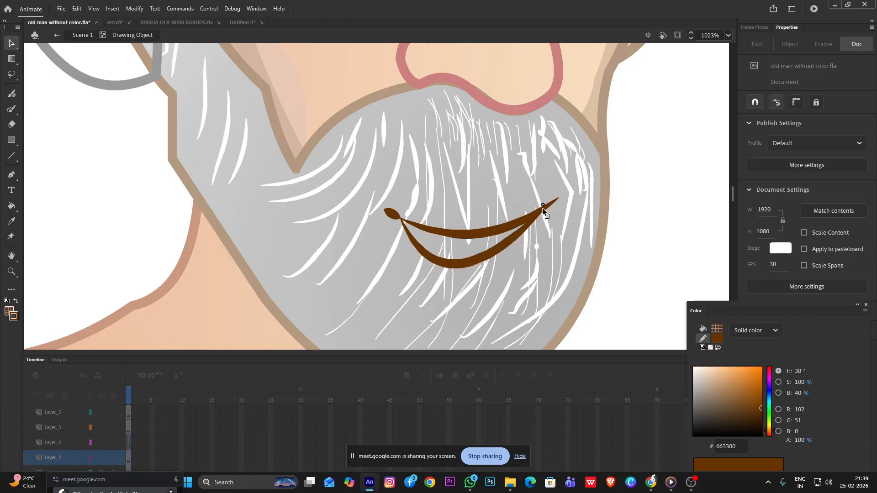
drag(484, 270, 479, 270)
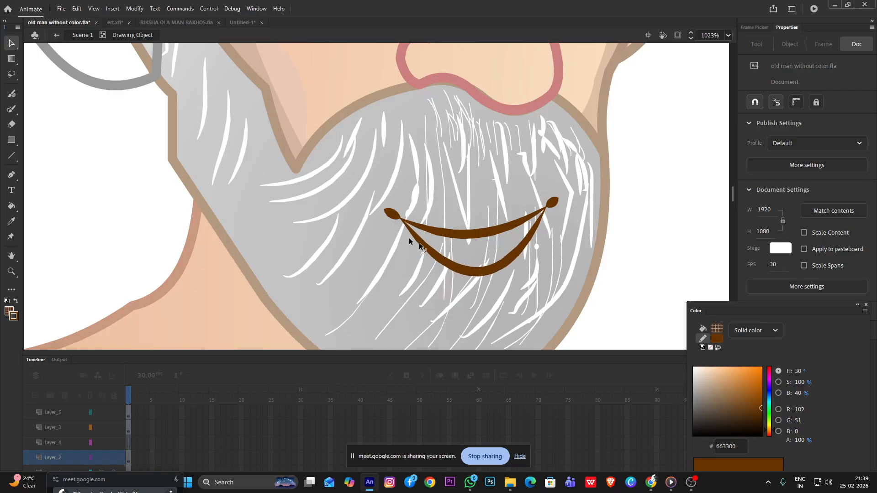
Delete the short ends of the mouth line that stick out beyond both corners of the lip shape
click(389, 215)
key(Delete)
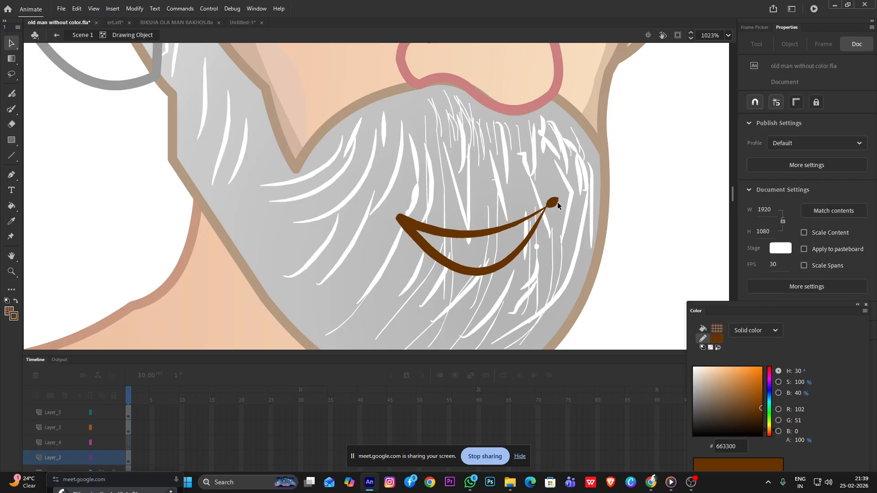
drag(555, 202, 545, 218)
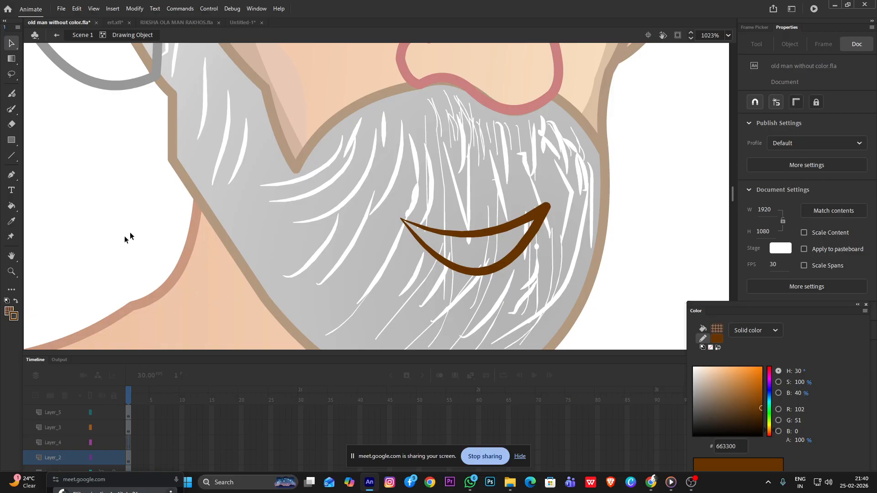
Set the fill to orange DD5801 at 100% alpha and fill the lip shape with it
click(6, 314)
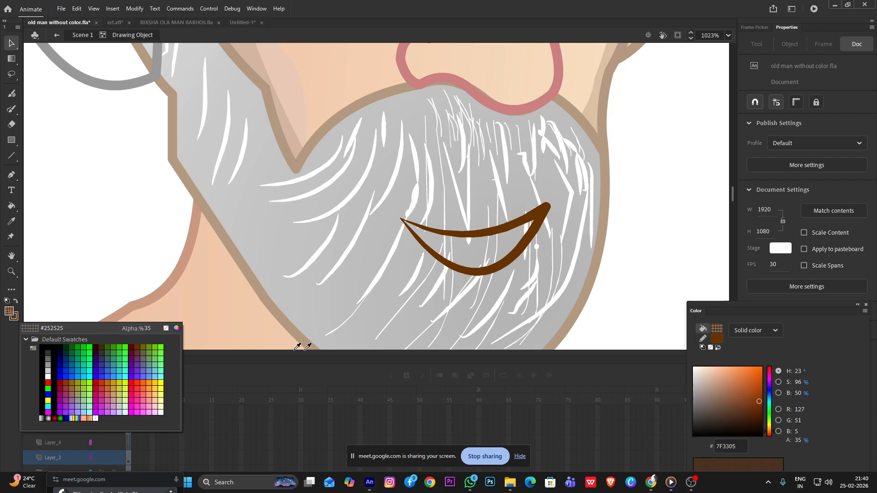
click(138, 383)
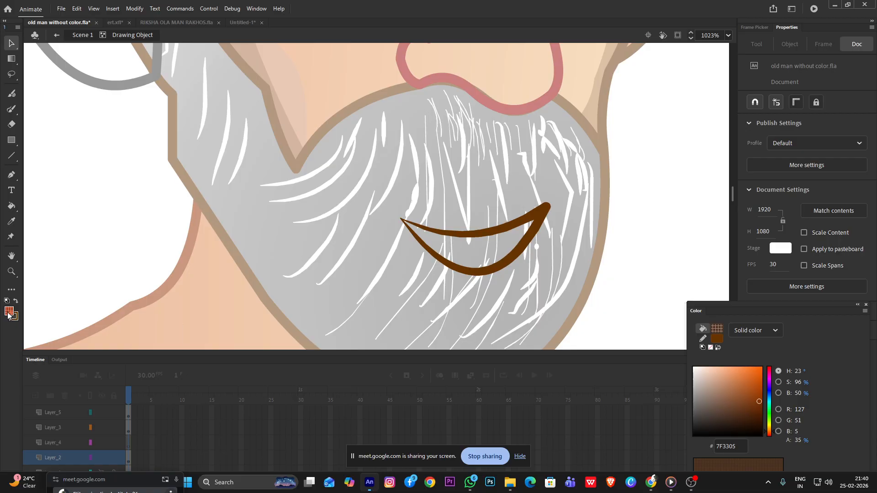
drag(800, 441, 868, 441)
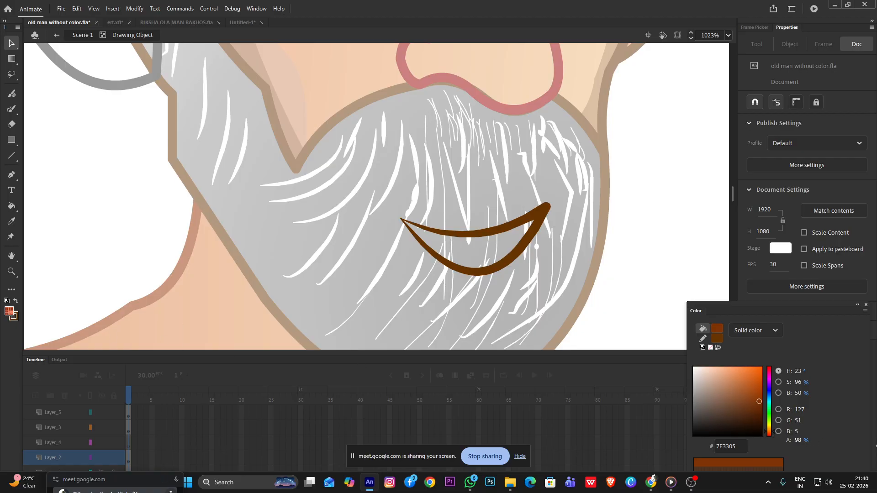
mouse_move(751, 386)
mouse_down()
mouse_move(760, 395)
mouse_move(762, 381)
mouse_up()
drag(769, 433, 769, 432)
drag(761, 382, 762, 376)
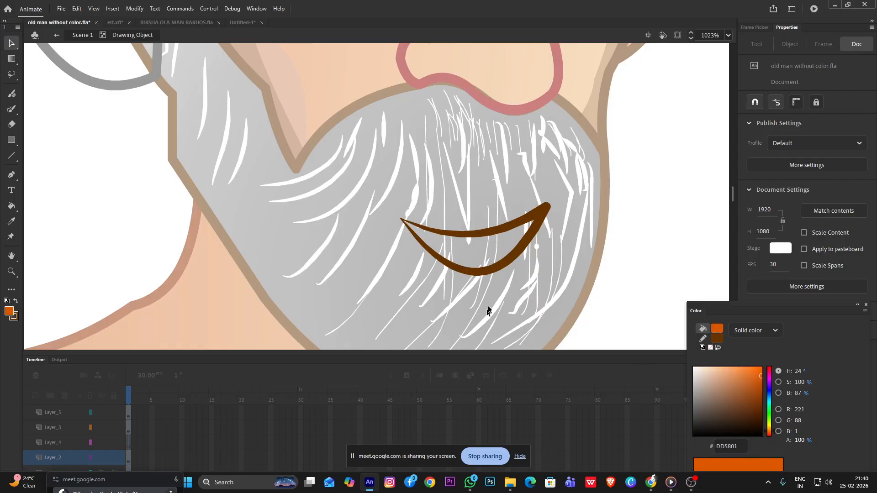
key(k)
click(504, 239)
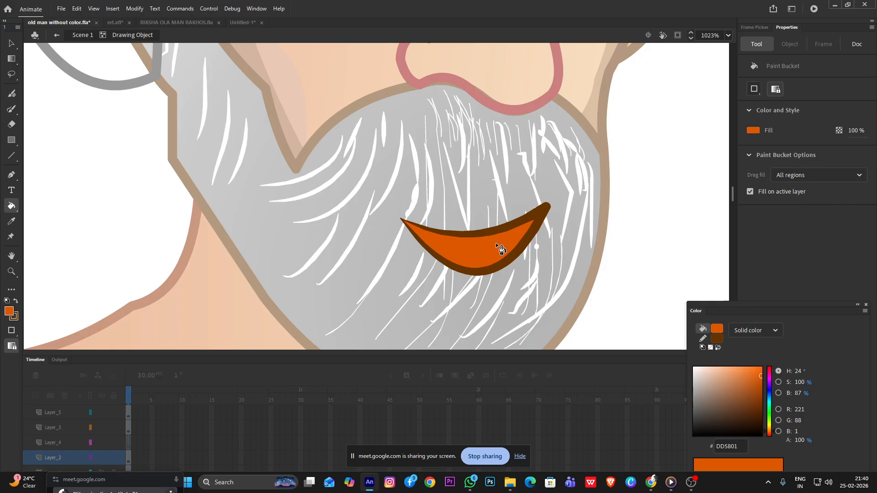
scroll(498, 245, down, 1)
scroll(498, 247, down, 1)
scroll(498, 247, down, 1)
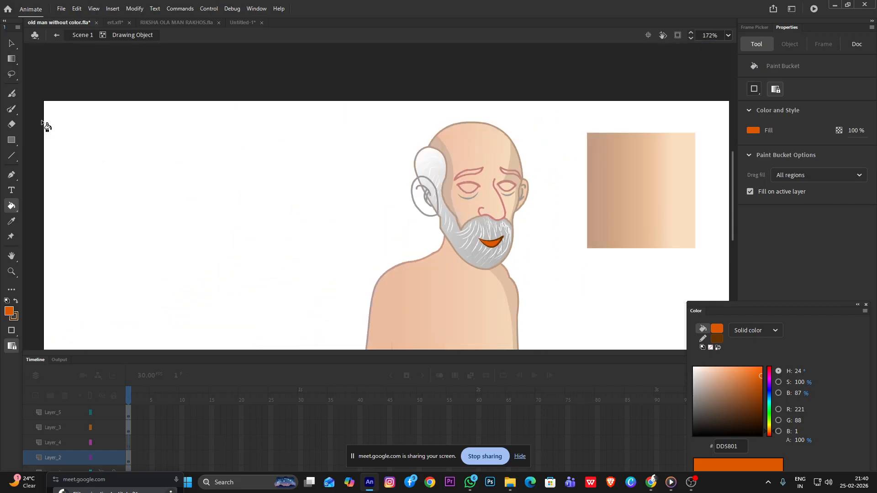
Leave the lip's drawing object and return to the main scene with the whole character
click(10, 43)
double_click(230, 169)
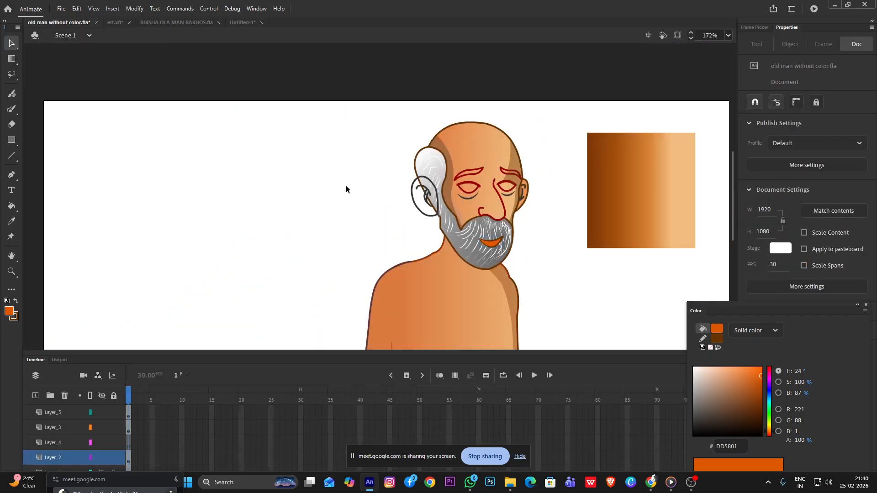
scroll(346, 186, down, 1)
drag(575, 297, 501, 214)
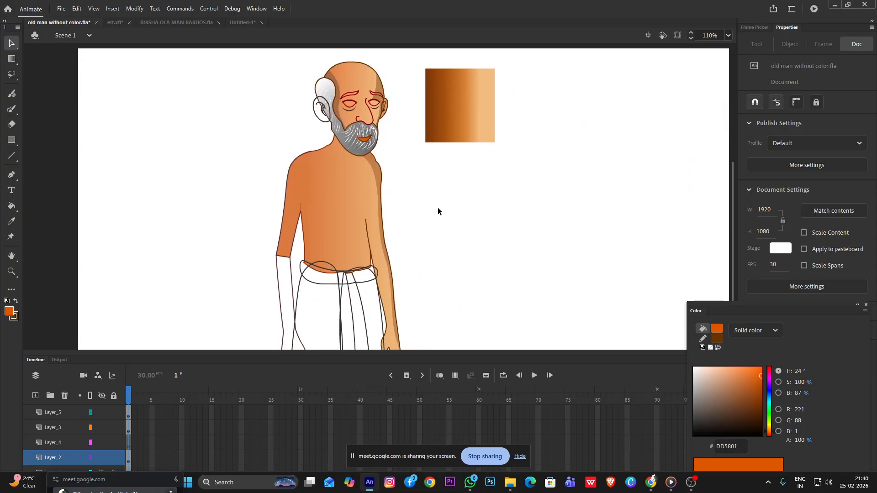
scroll(347, 94, up, 4)
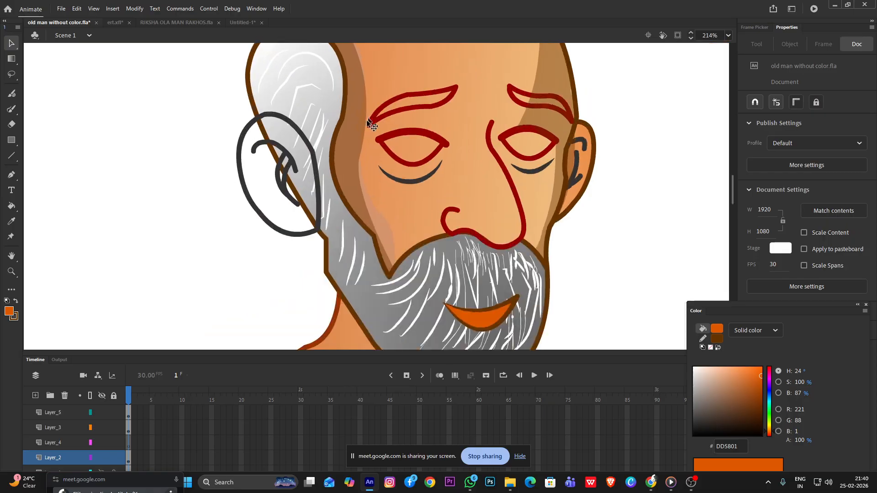
Draw an orange circle about 20 px wide with a uniform-width brown outline on the empty stage beside the man's ear
mouse_move(14, 139)
mouse_down()
mouse_move(34, 159)
mouse_move(52, 136)
mouse_move(65, 167)
mouse_move(123, 197)
mouse_move(140, 194)
mouse_up()
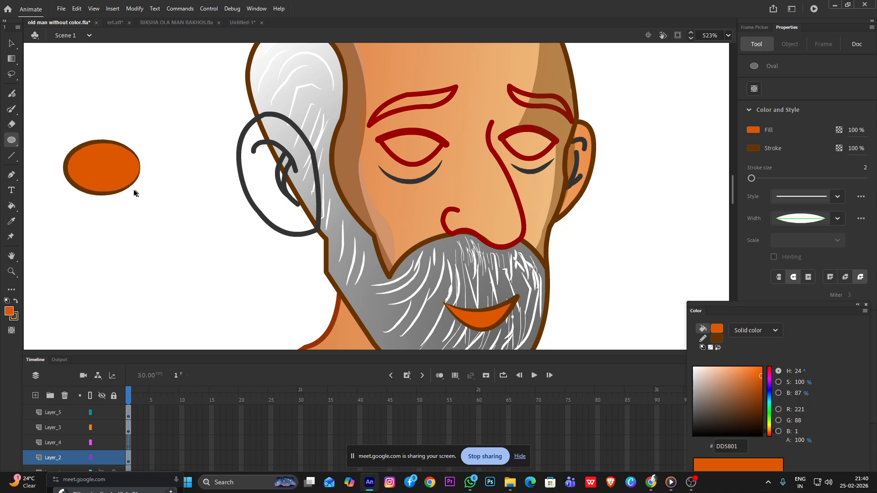
key(ctrl+z)
click(818, 218)
click(797, 222)
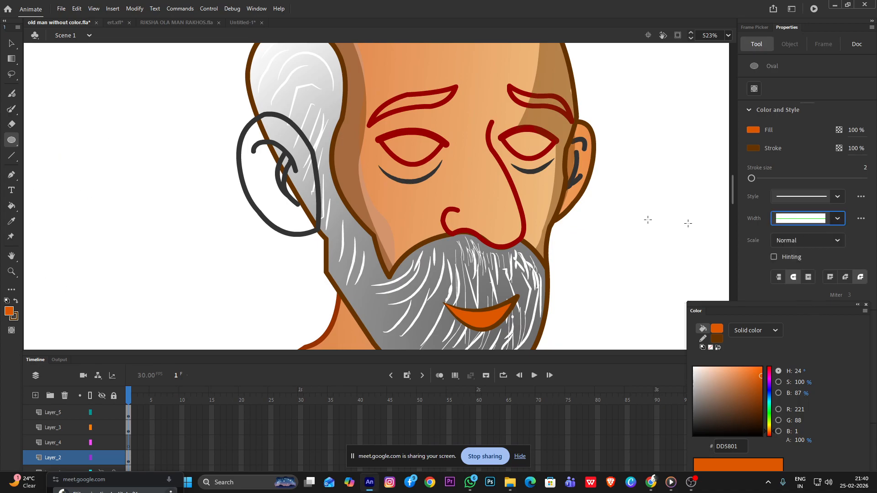
mouse_move(120, 156)
mouse_down()
mouse_move(171, 193)
mouse_move(171, 207)
mouse_up()
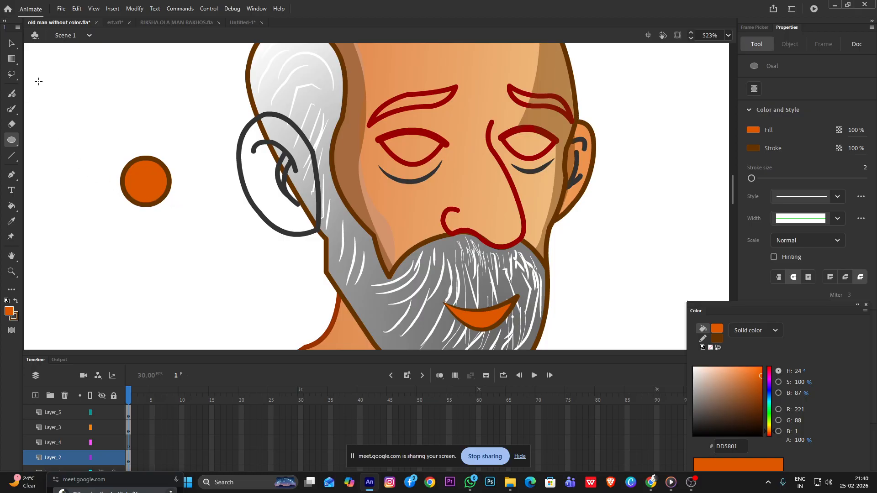
Change the new circle's fill from a solid colour to a radial gradient
click(12, 44)
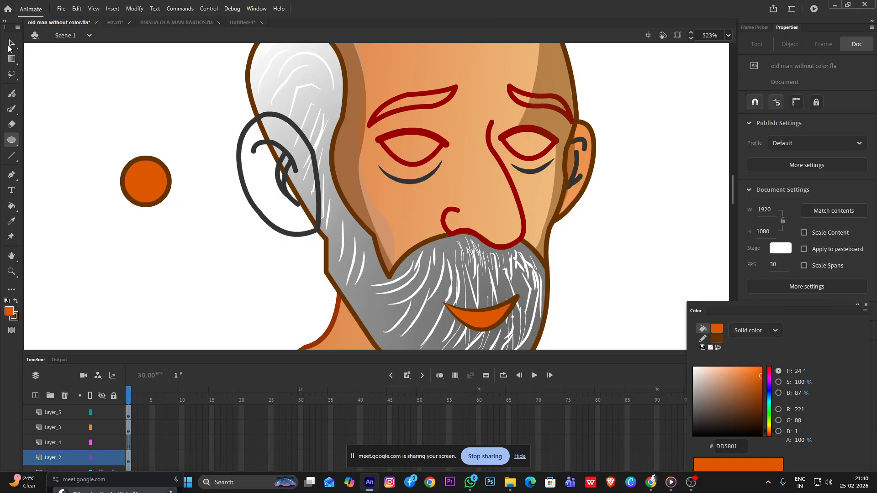
click(162, 197)
click(142, 181)
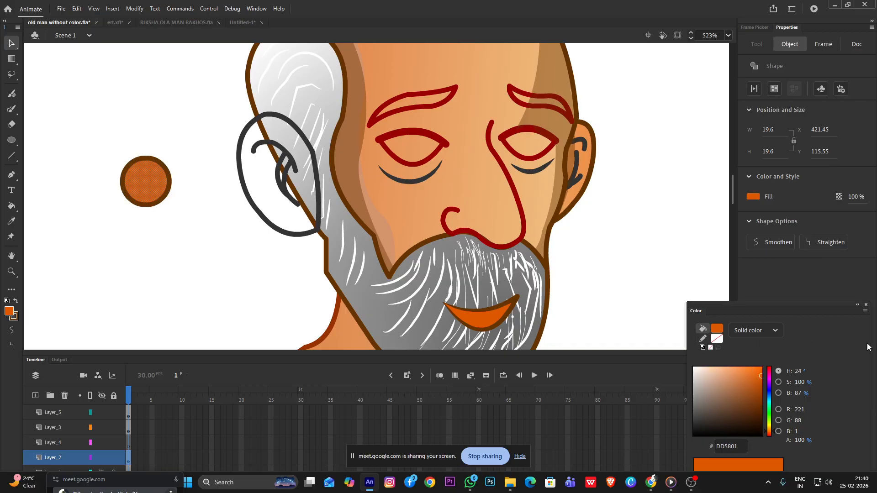
click(763, 335)
click(753, 388)
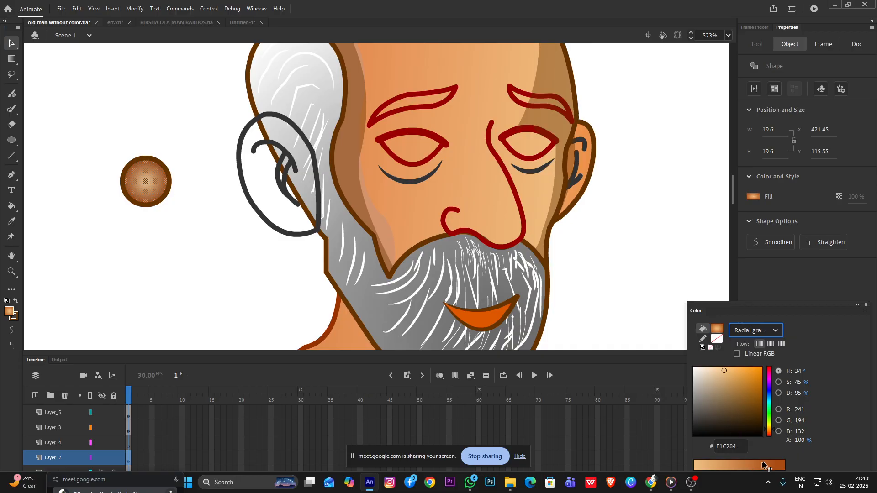
drag(794, 308, 792, 204)
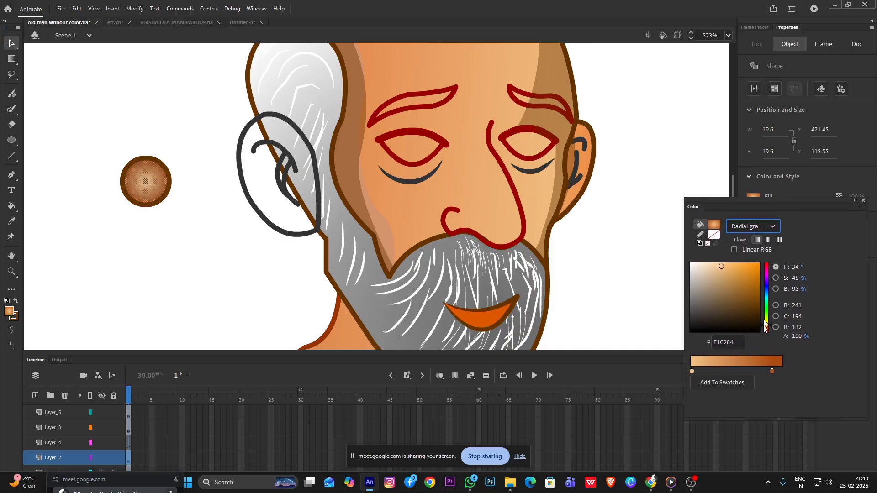
Use AA4C13 for the gradient's start in place of the light tan, and add a darker brown stop, 913903, towards its end
drag(776, 372, 691, 375)
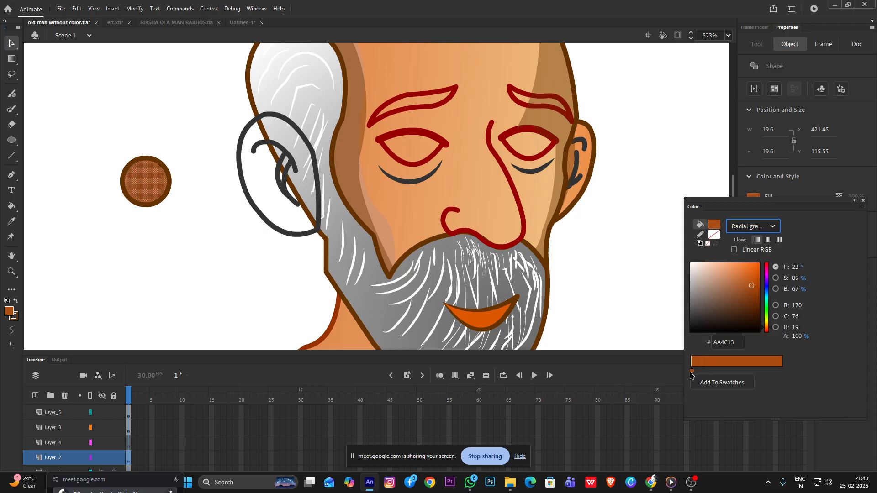
click(693, 372)
click(741, 372)
mouse_move(751, 288)
mouse_down()
mouse_move(756, 336)
mouse_move(757, 292)
mouse_up()
double_click(692, 371)
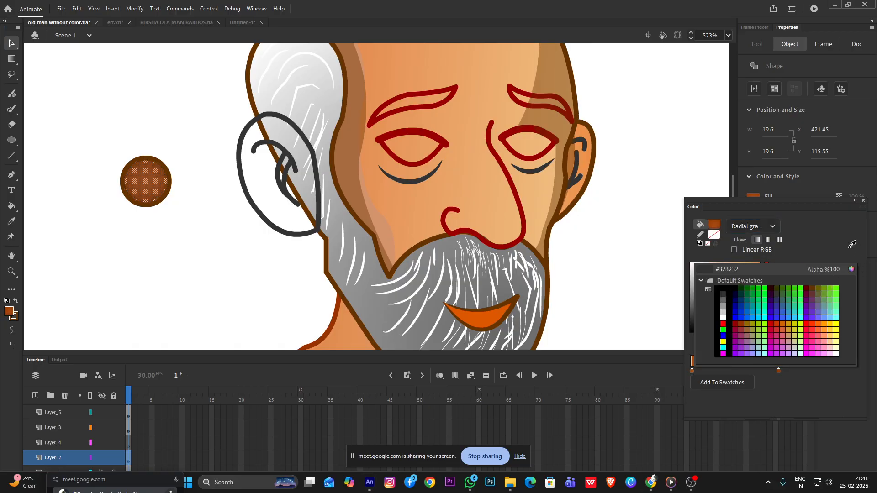
click(729, 273)
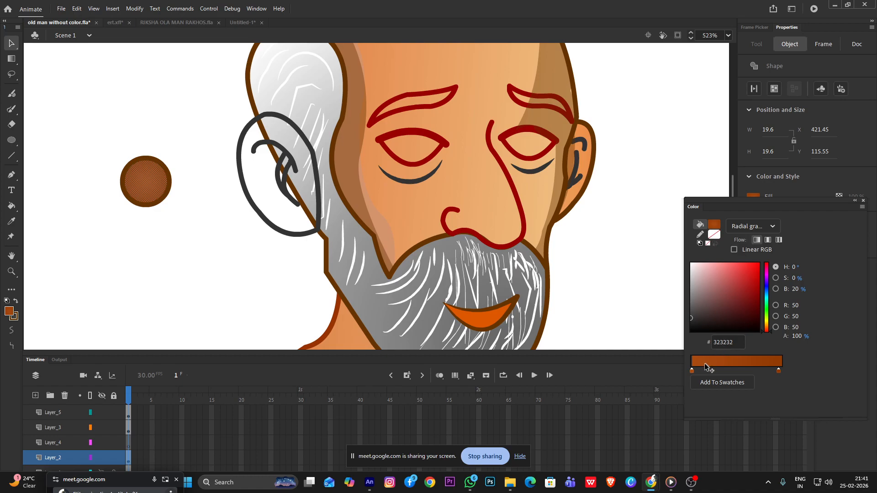
click(719, 371)
drag(719, 370, 667, 378)
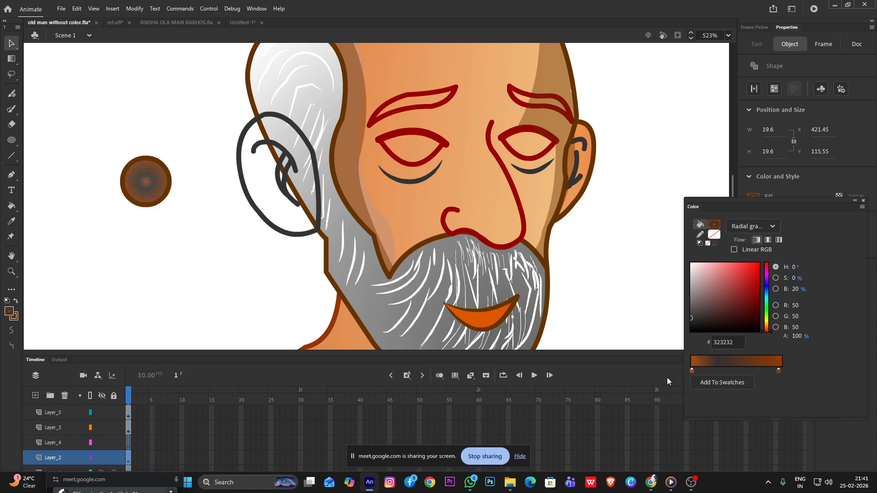
Set the radial gradient's centre stop to very dark brown 3C1904 and deselect the circle
click(692, 371)
drag(753, 292, 755, 315)
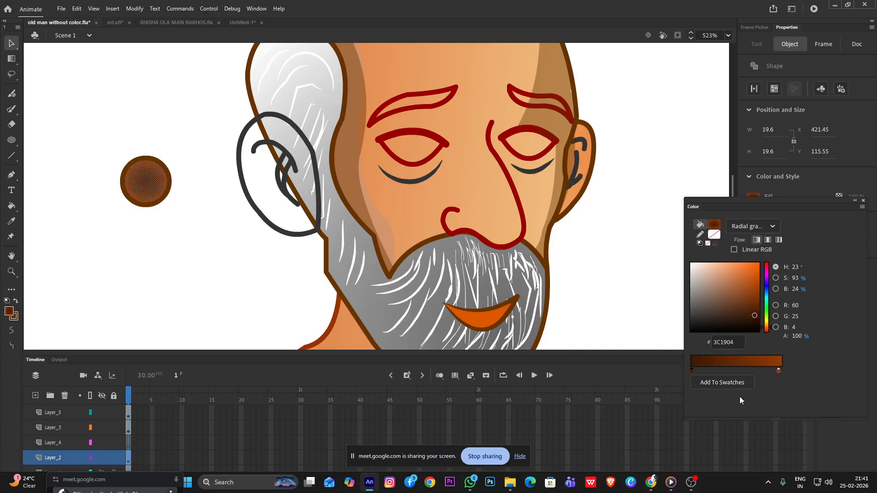
click(26, 60)
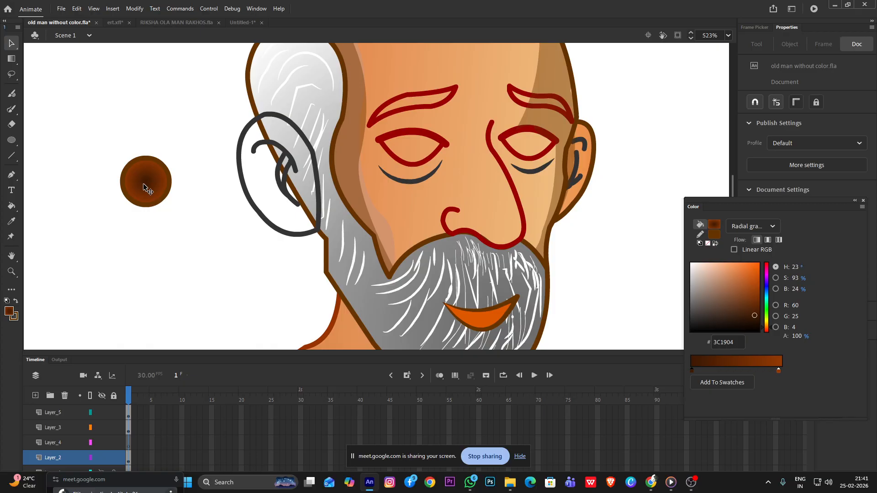
Reverse the circle's gradient so 913903 is at the centre and 3C1904 outside, and move the dark stop inward
mouse_move(781, 372)
mouse_down()
mouse_move(727, 371)
mouse_move(782, 371)
mouse_up()
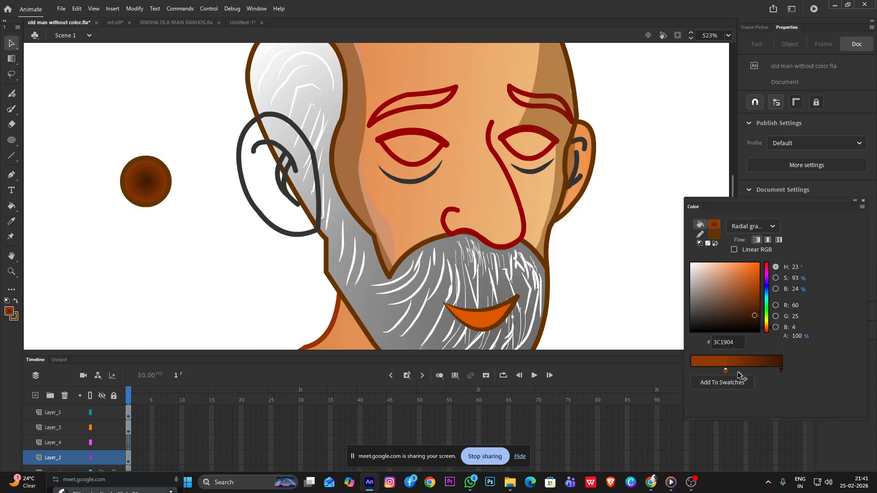
drag(726, 371, 692, 371)
drag(782, 371, 771, 371)
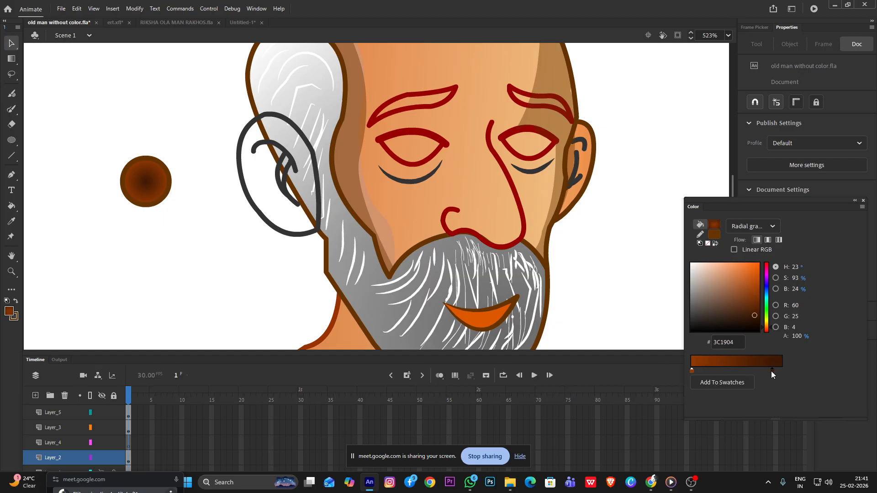
click(149, 187)
drag(693, 369, 672, 371)
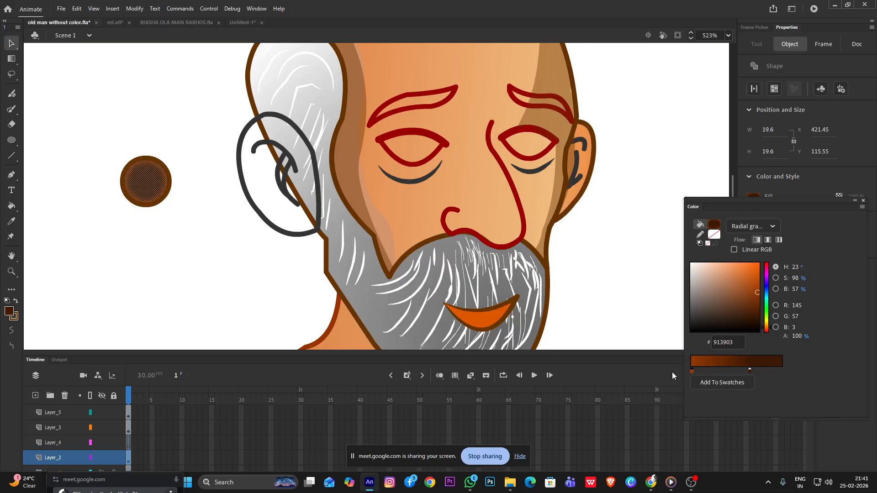
click(773, 371)
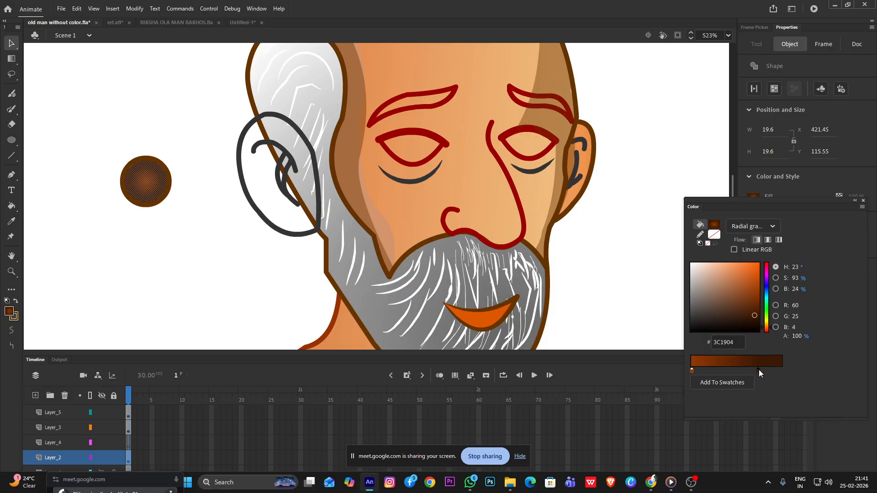
click(73, 106)
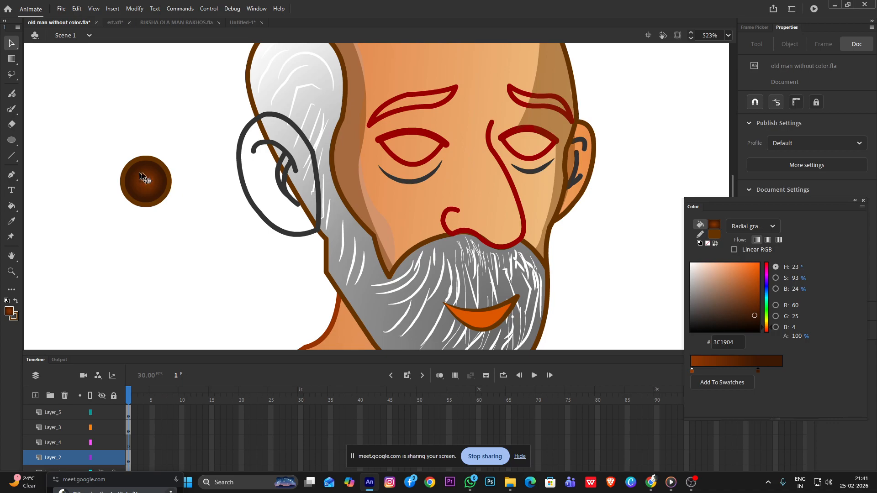
Delete the circle's brown outline and place a copy of the gradient circle diagonally above it
click(159, 165)
key(Delete)
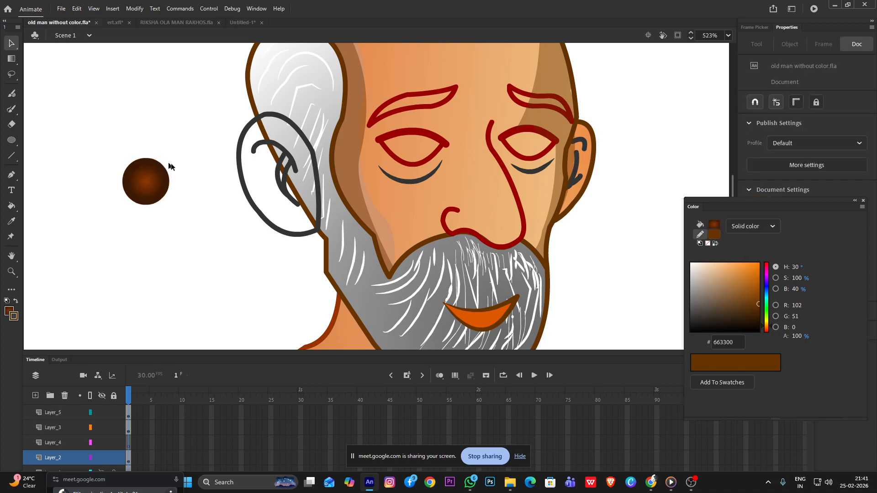
scroll(126, 166, up, 2)
click(166, 195)
drag(167, 196, 312, 99)
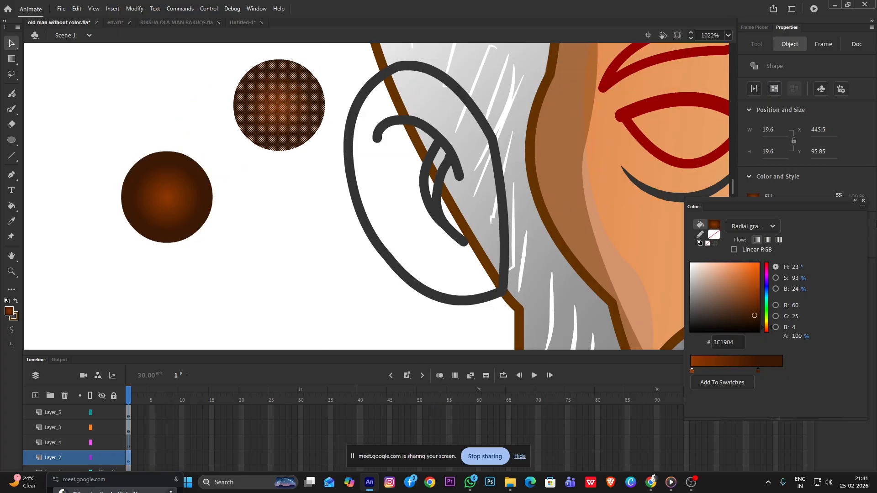
Fill the copied circle with solid black, 000000
click(751, 226)
click(747, 257)
drag(743, 297, 765, 358)
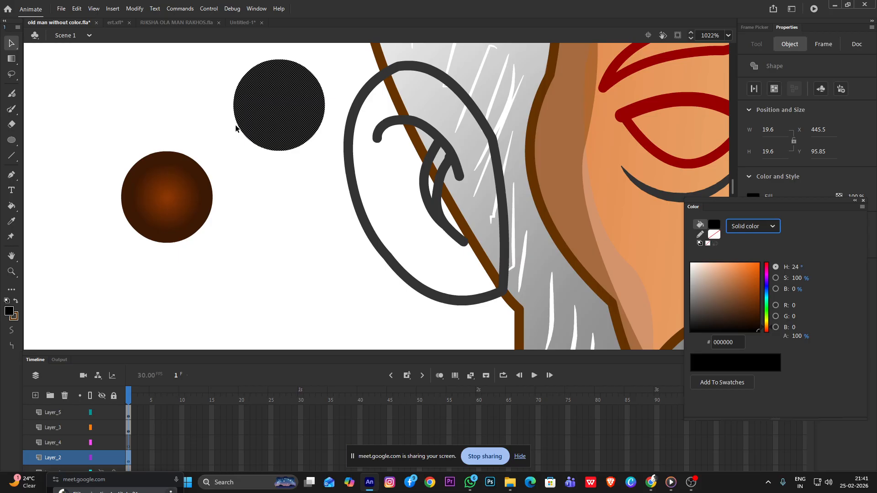
Scale the black circle down to pupil size and centre it on the brown iris circle
key(q)
drag(323, 58, 306, 98)
drag(278, 129, 179, 201)
click(257, 143)
scroll(256, 143, down, 4)
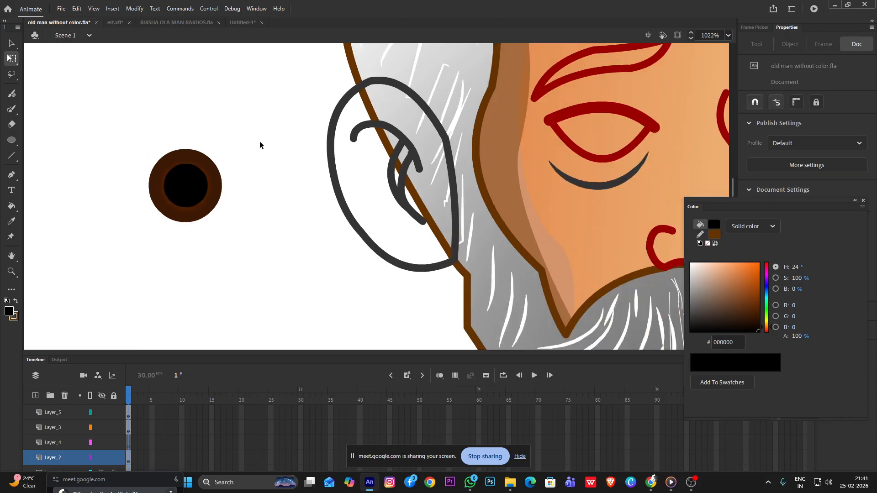
Make a small white FFFFFF circle about 5 px wide from the pupil and place it on the iris's lower-left edge as a highlight
scroll(174, 182, up, 4)
drag(290, 143, 225, 210)
drag(258, 176, 228, 211)
drag(739, 292, 690, 264)
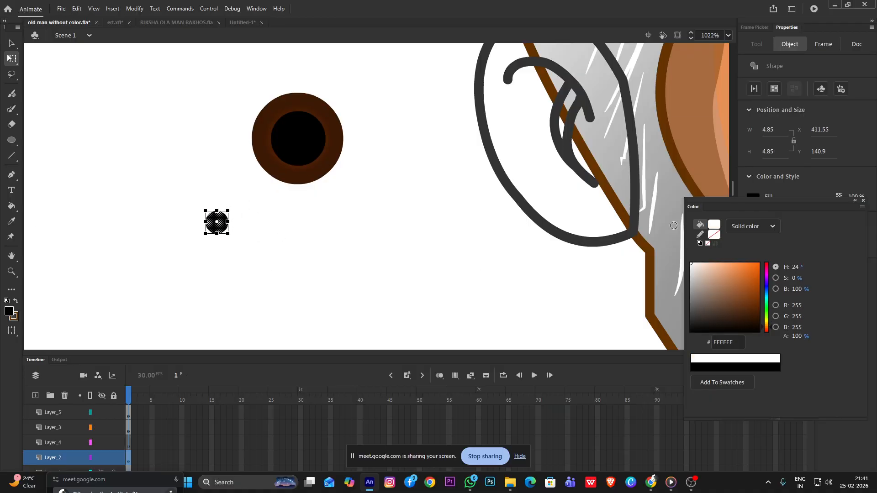
drag(230, 221, 277, 178)
click(346, 222)
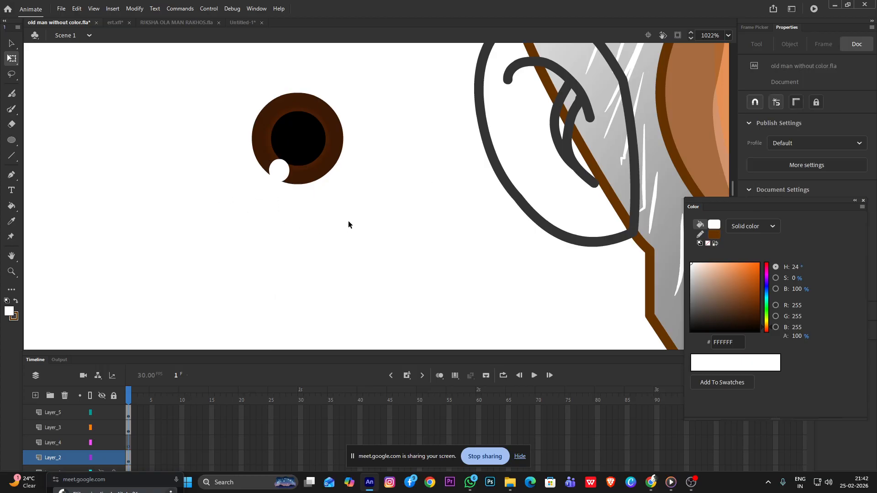
Copy the white highlight to the upper-right edge of the black pupil
scroll(348, 221, down, 2)
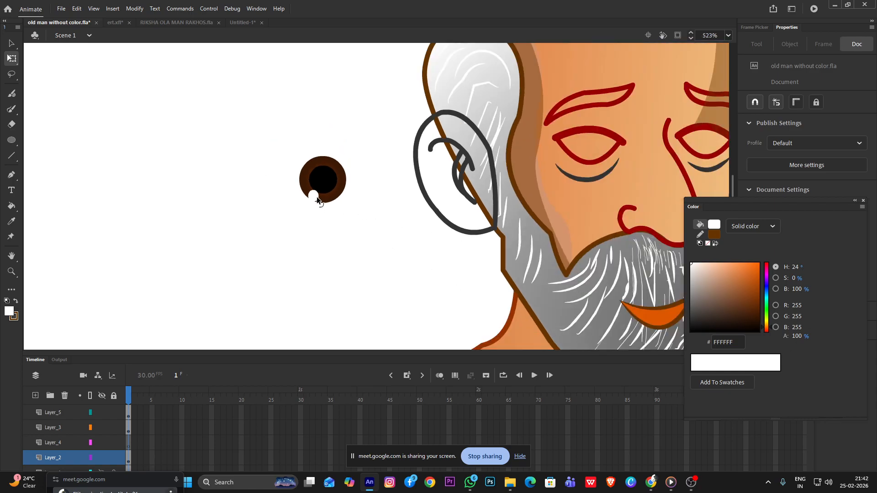
click(314, 198)
scroll(315, 200, up, 2)
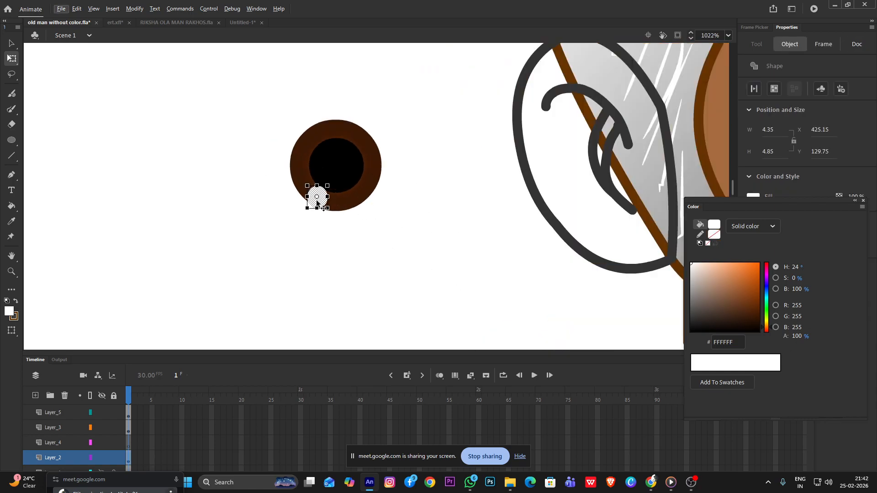
key(v)
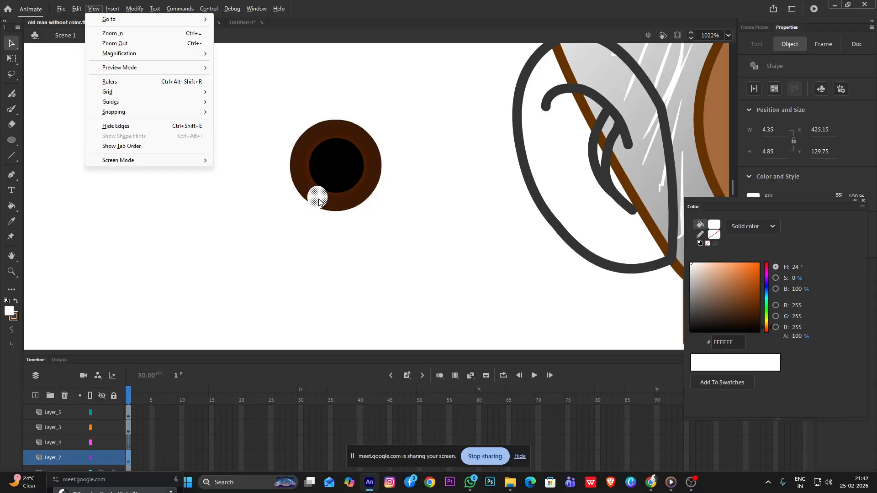
click(318, 199)
drag(318, 197, 356, 149)
scroll(376, 179, down, 2)
click(384, 182)
scroll(328, 196, down, 3)
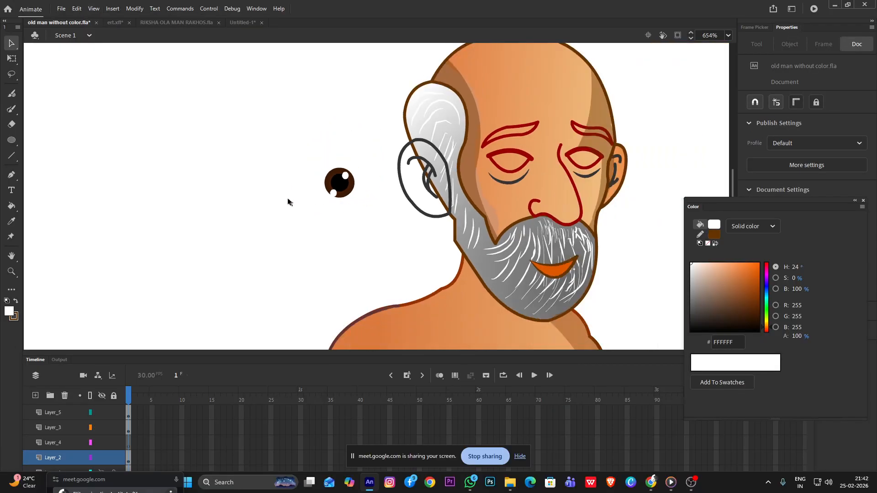
Combine the iris, pupil and highlights into one drawing object and move it onto the eye nearer the large ear
drag(284, 145, 358, 217)
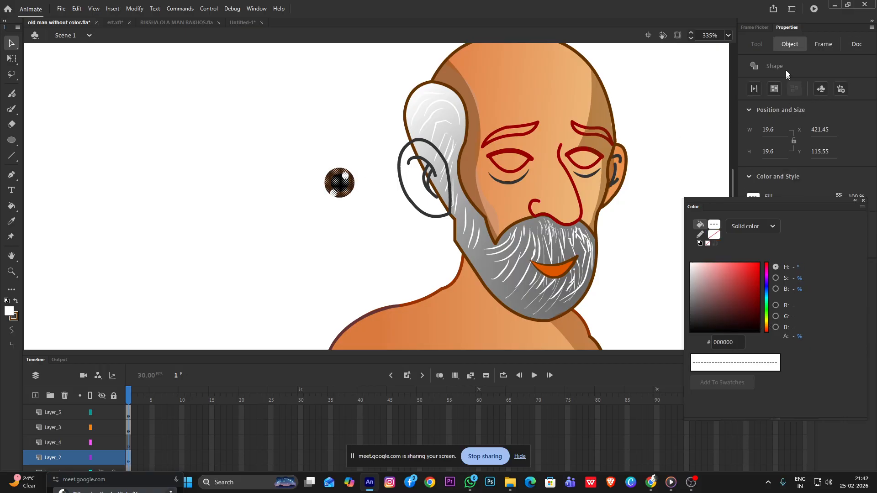
click(774, 89)
drag(354, 179, 526, 158)
Scale the iris object down so that it fits inside the red eye outline
scroll(525, 159, up, 5)
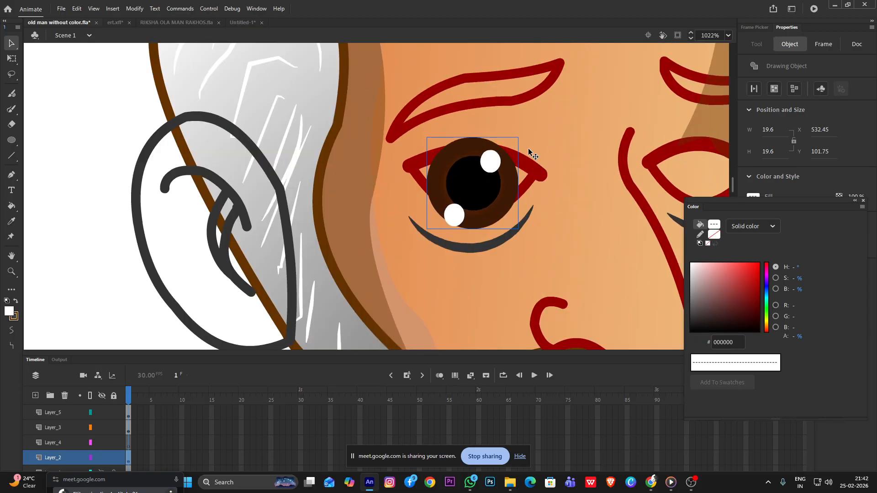
key(q)
mouse_move(519, 137)
mouse_down()
mouse_move(471, 187)
mouse_move(485, 184)
mouse_up()
scroll(483, 183, down, 2)
Enter the red eye outline's drawing object and pull the lower lid line's end into the upper lid's corner nearer the nose
click(451, 179)
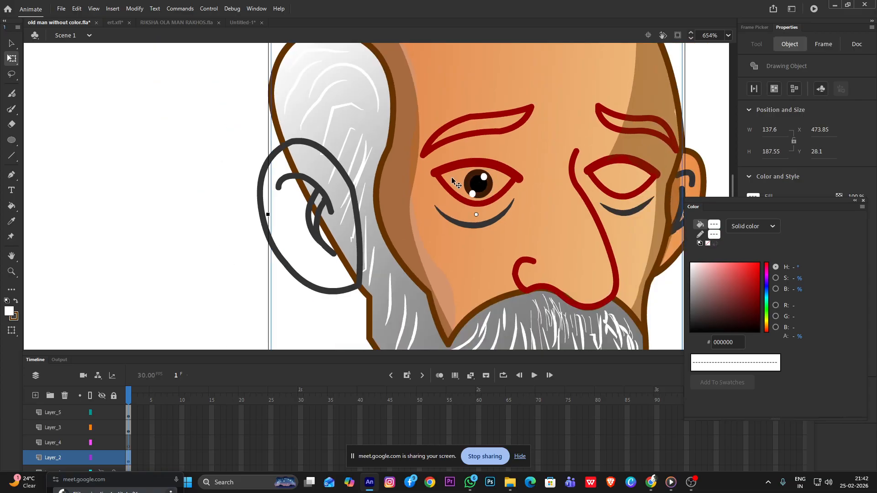
double_click(464, 166)
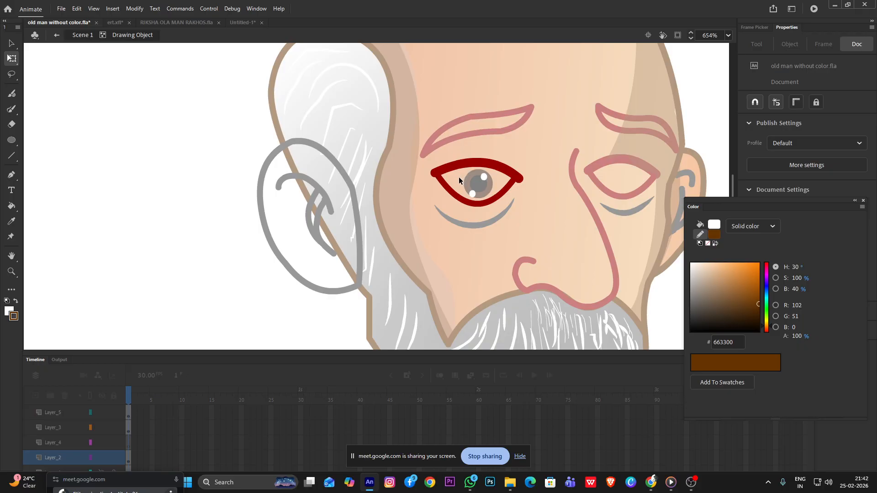
scroll(460, 184, up, 2)
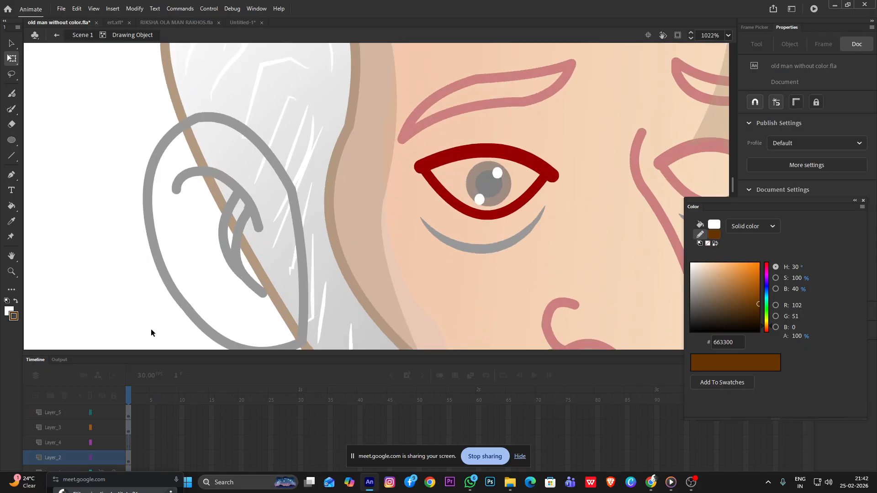
key(k)
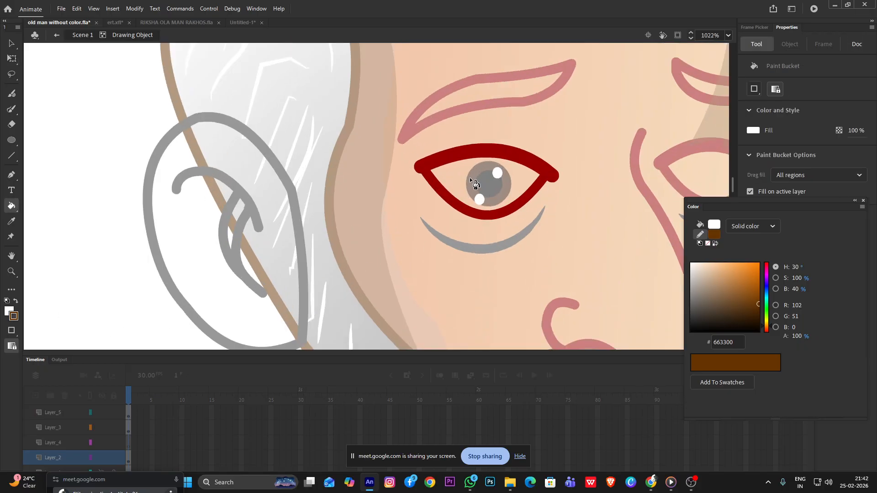
mouse_move(740, 280)
mouse_down()
mouse_move(747, 276)
mouse_move(734, 284)
mouse_up()
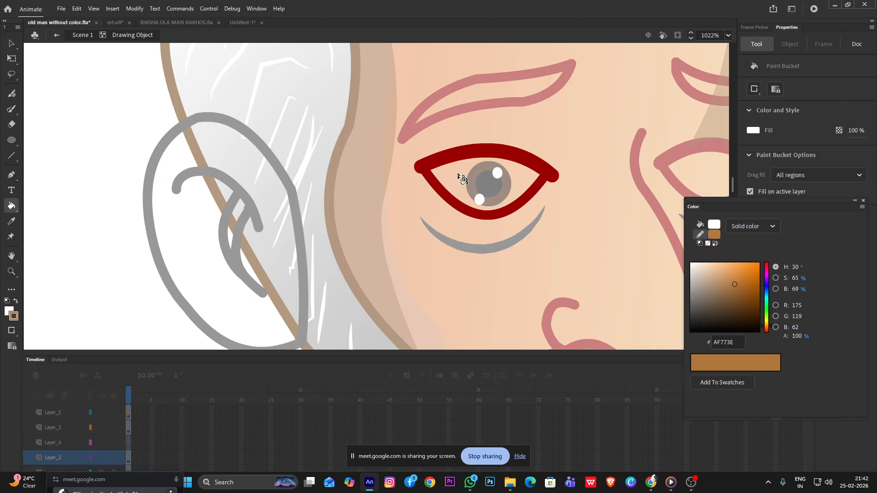
key(v)
mouse_move(545, 175)
mouse_down()
mouse_move(549, 201)
mouse_move(551, 177)
mouse_up()
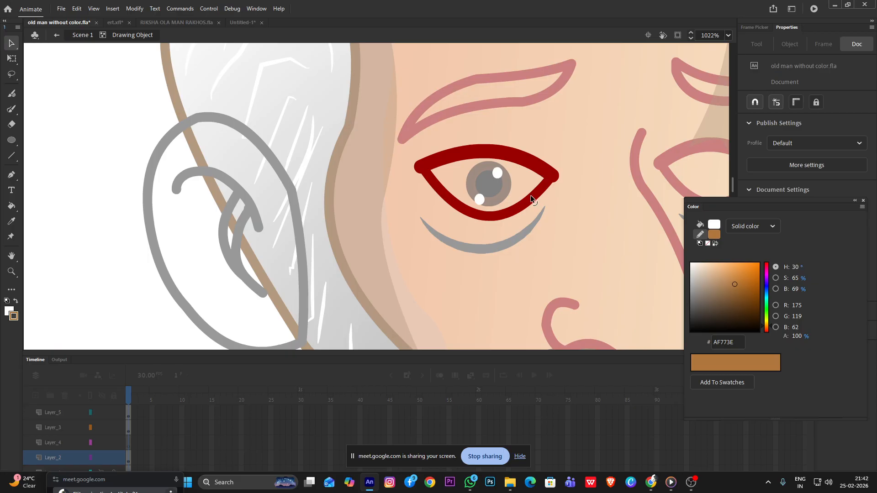
Set the stroke and fill colours to white FFFFFF and the Paint Bucket's gap option to Close Medium Gaps
key(k)
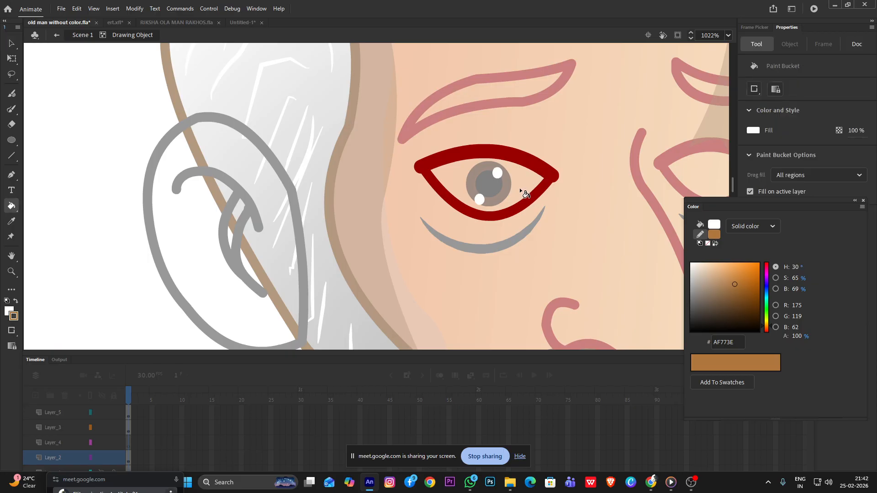
drag(697, 271, 685, 260)
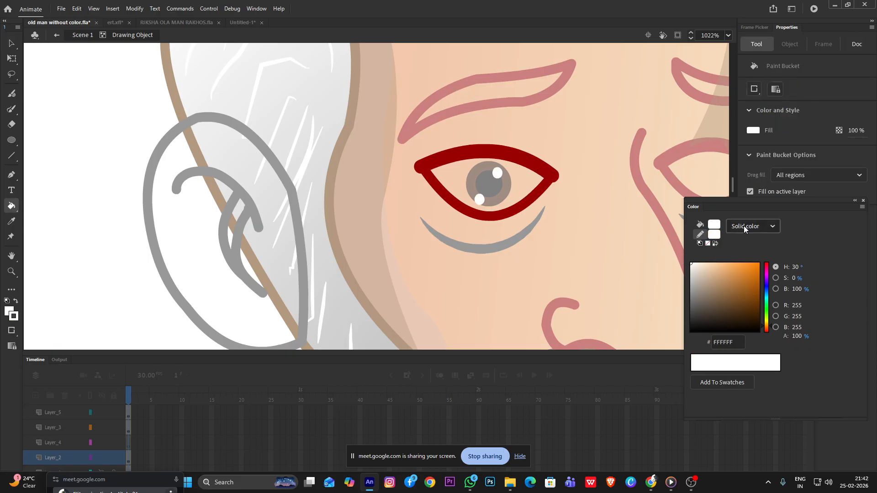
click(714, 225)
click(577, 254)
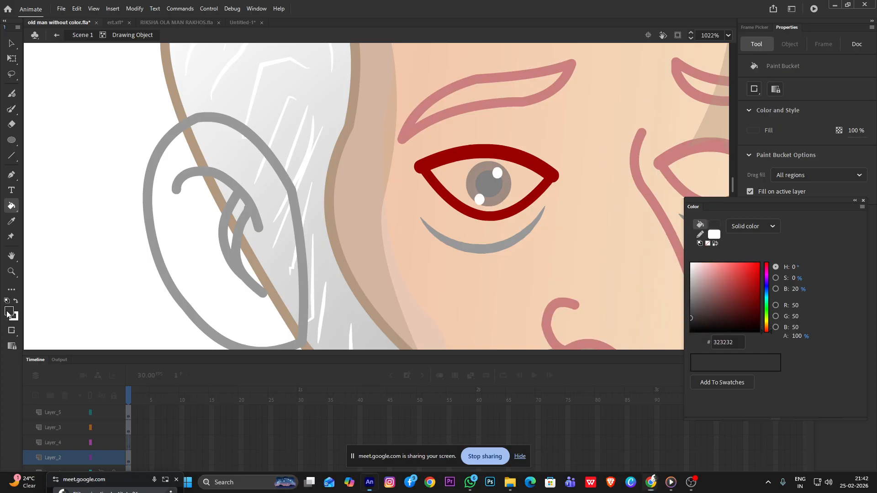
click(9, 312)
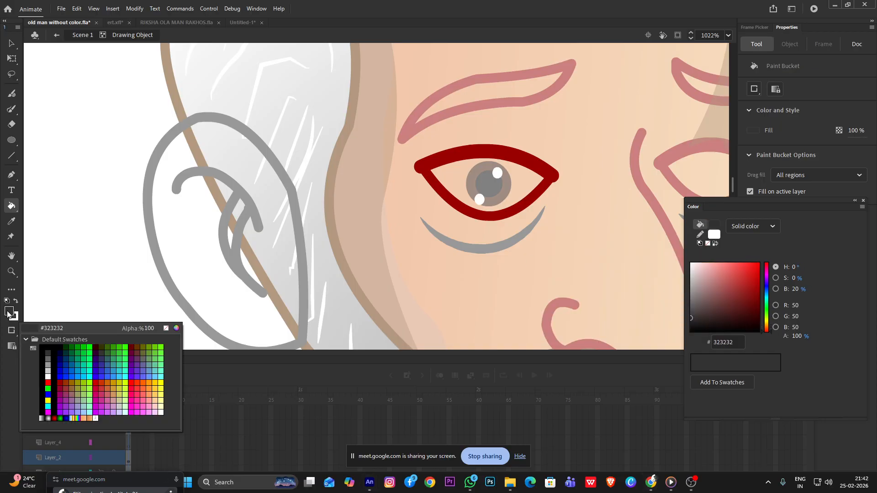
click(48, 376)
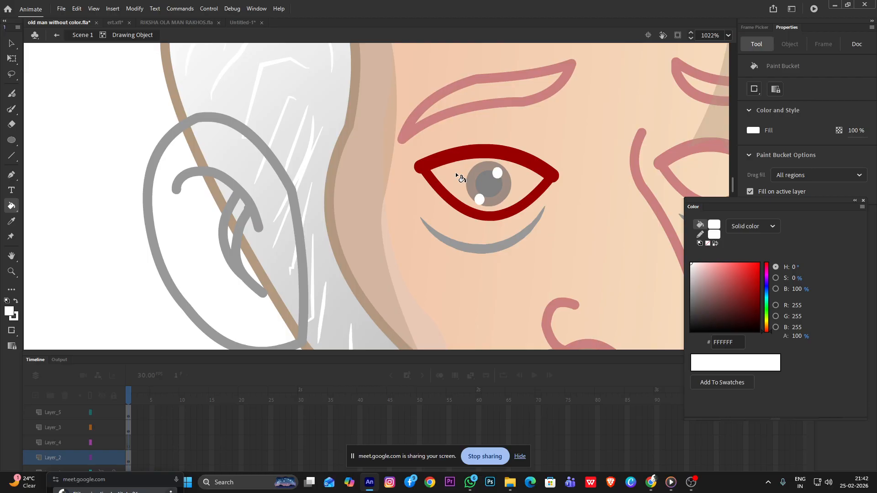
click(12, 331)
click(45, 349)
Delete the lower lid line of the red eye outline
click(12, 43)
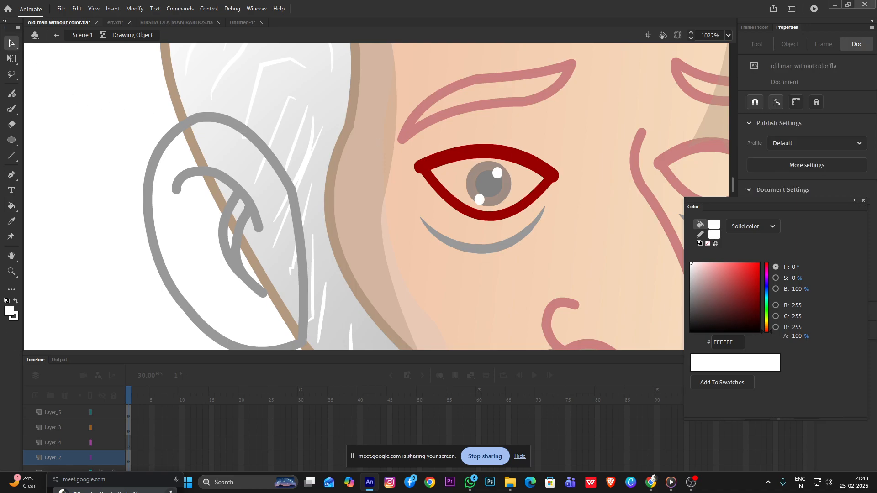
click(527, 158)
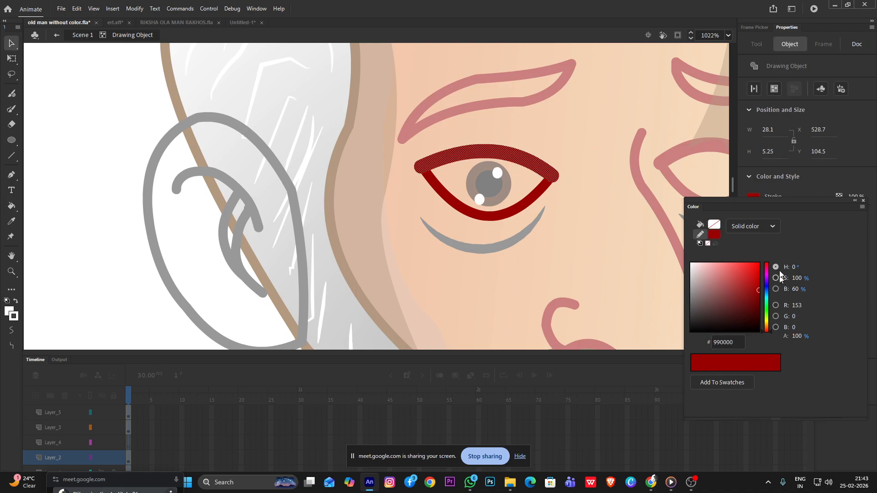
mouse_move(747, 200)
mouse_down()
mouse_move(626, 346)
mouse_move(513, 301)
mouse_up()
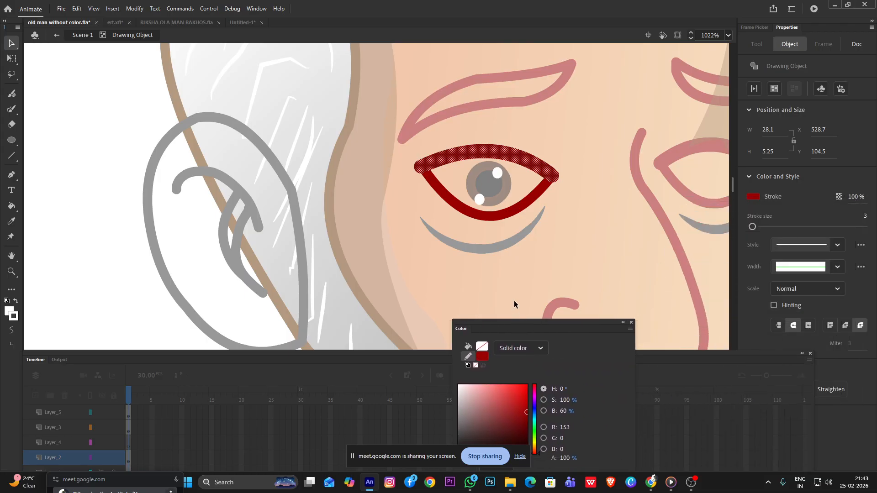
click(535, 194)
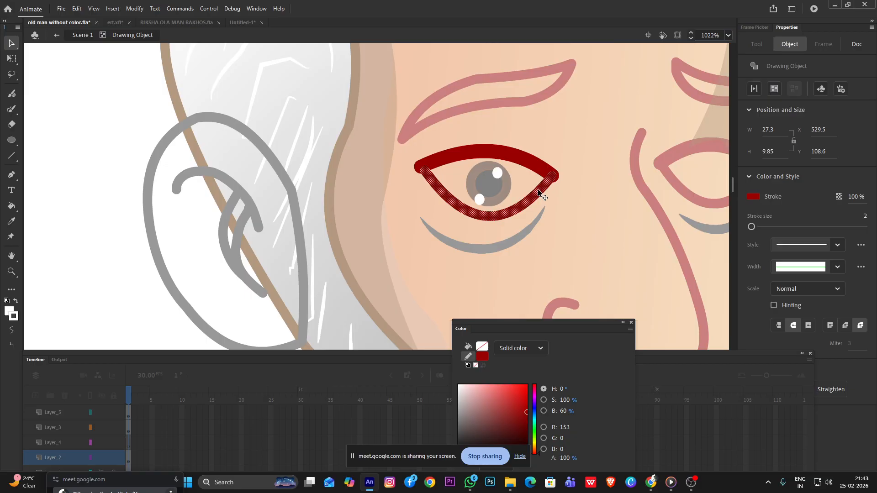
key(Delete)
Place a vertically flipped copy of the upper lid line under the iris, meeting the upper lid at the corner nearer the nose
click(540, 167)
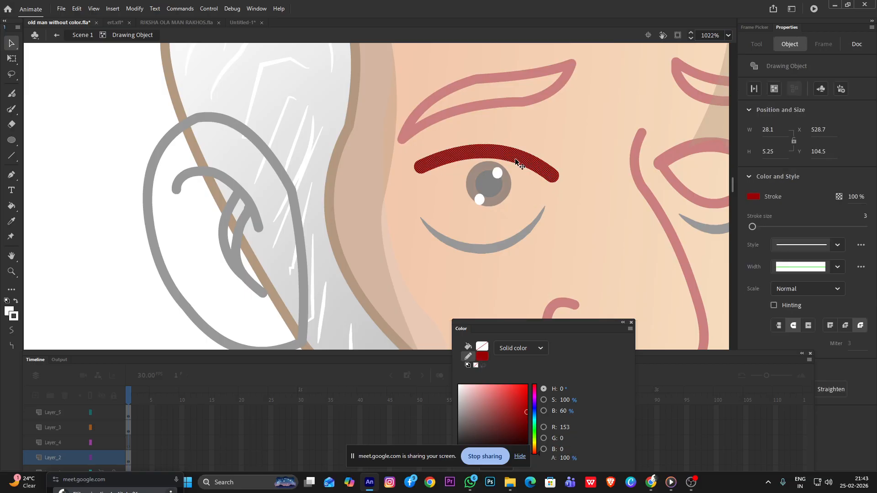
drag(516, 159, 510, 216)
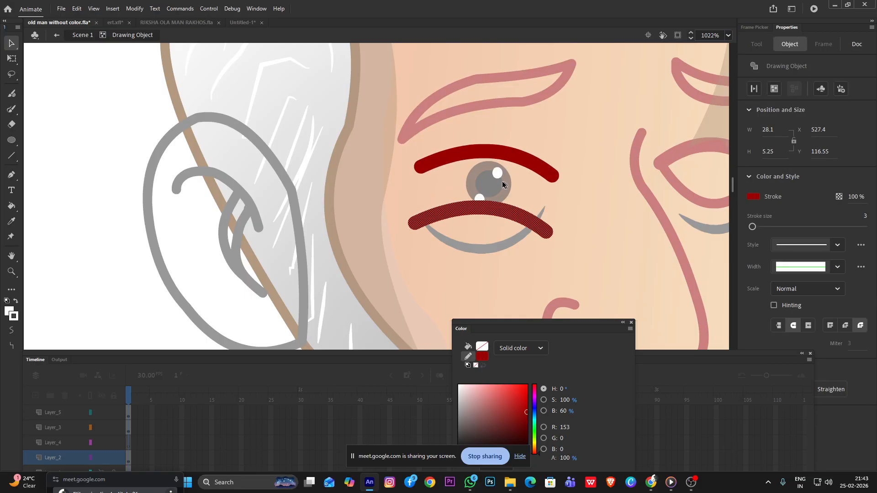
right_click(474, 210)
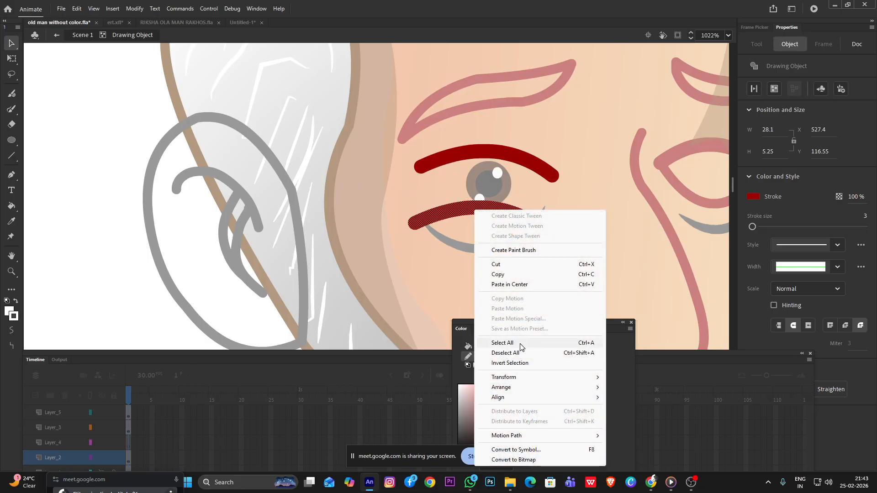
mouse_move(507, 378)
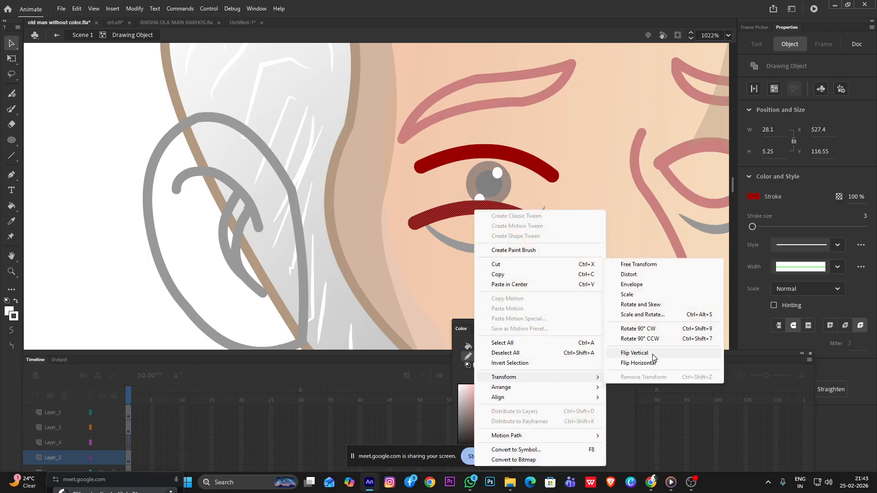
click(651, 356)
drag(505, 231, 515, 199)
click(571, 190)
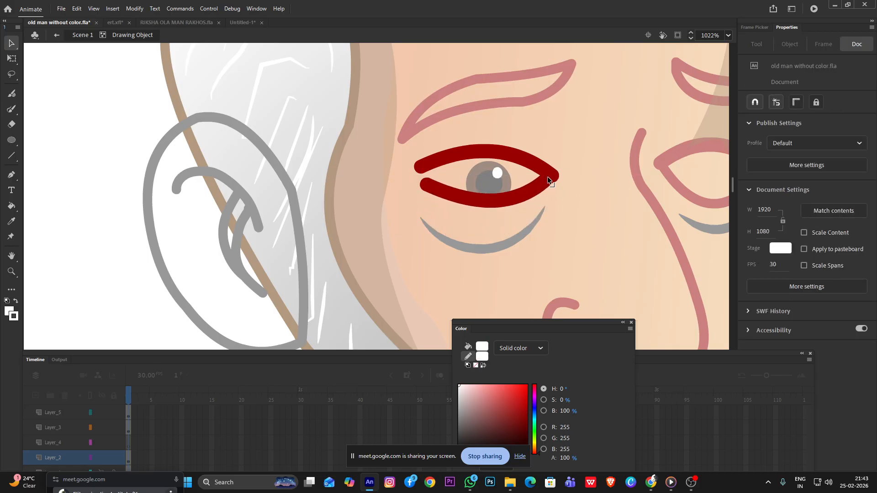
Join the new lower lid's free end to the upper lid at the ear-side corner and bow its curve downward around the iris
drag(425, 189, 423, 179)
drag(481, 196, 476, 218)
drag(422, 174, 419, 169)
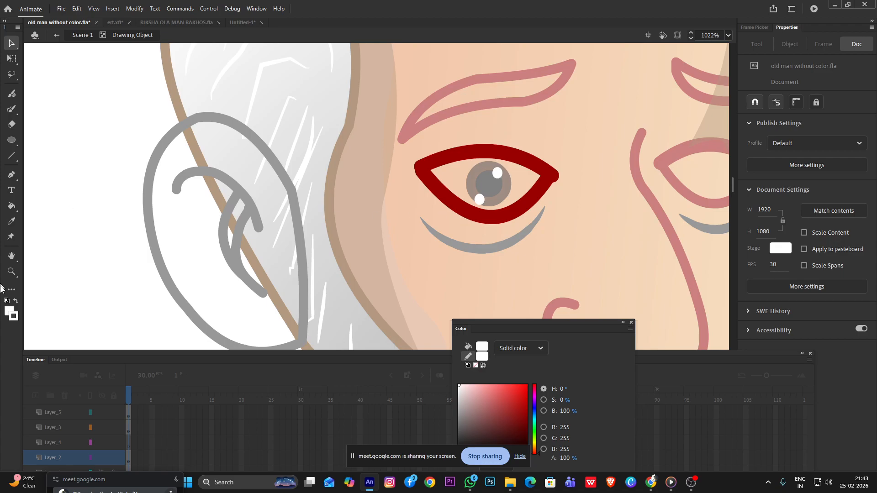
Check the selection of the lid lines and set the Paint Bucket's gap option to Close Small Gaps
key(k)
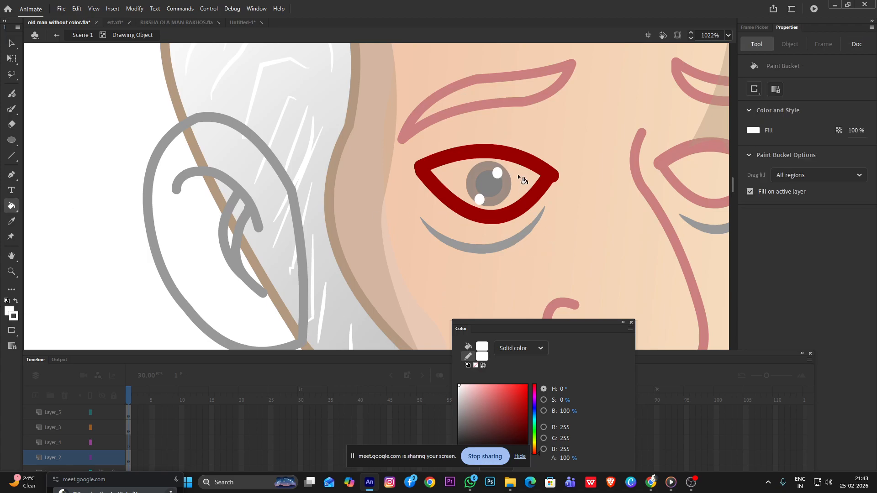
key(v)
click(534, 192)
click(533, 153)
click(513, 160)
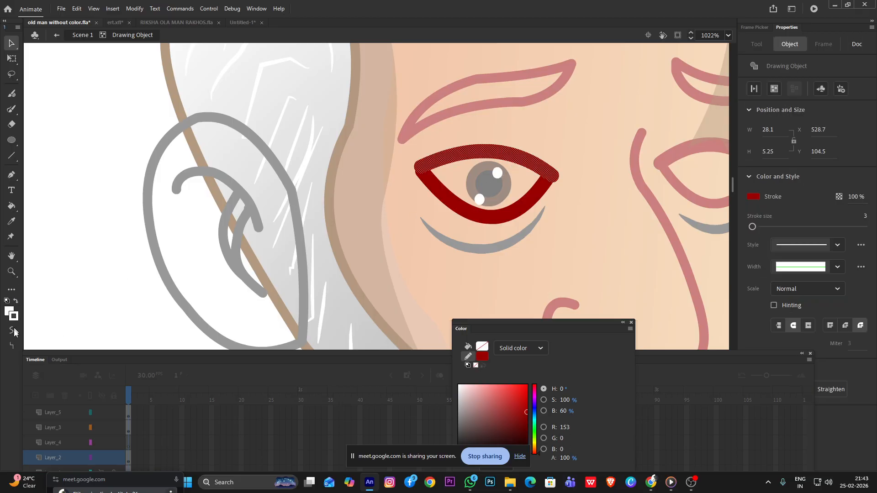
key(k)
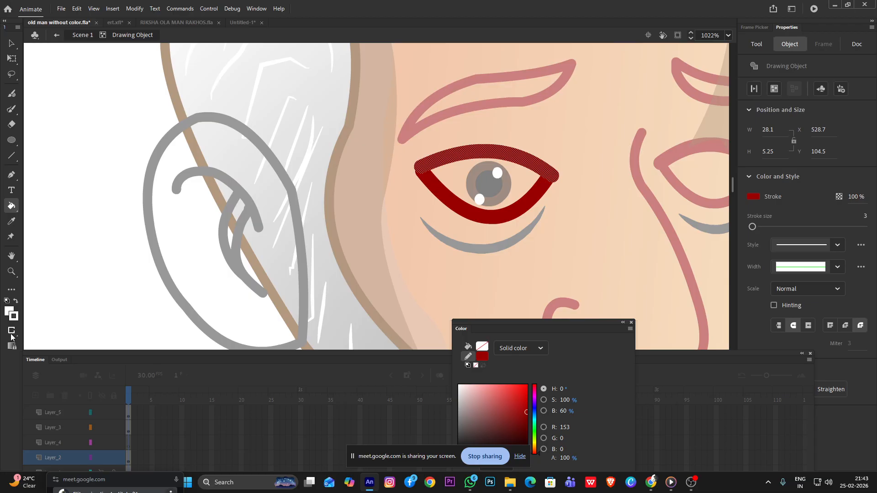
click(11, 330)
click(45, 339)
click(12, 58)
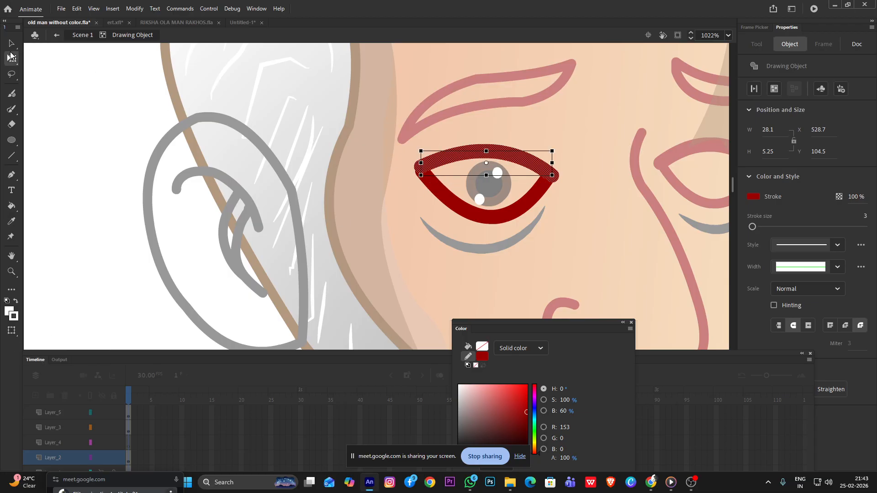
click(12, 43)
click(46, 103)
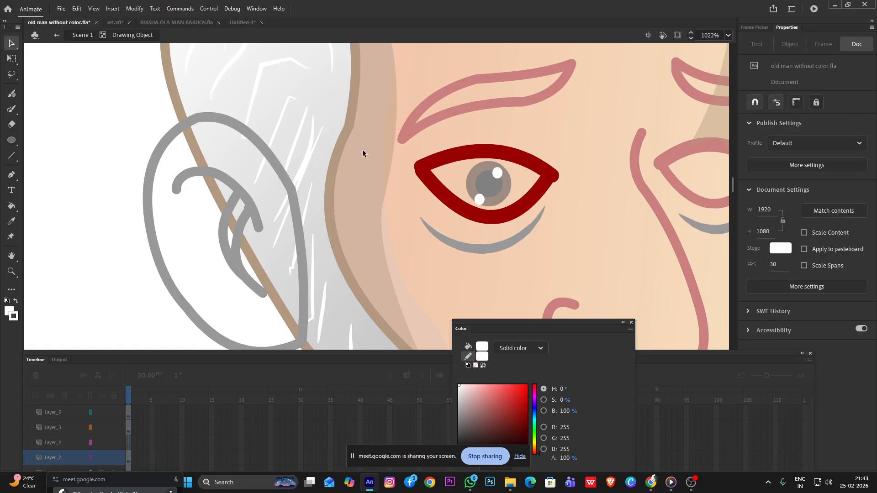
Swap the fill and stroke colours and set the Paint Bucket's gap option to Don't Close Gaps
key(k)
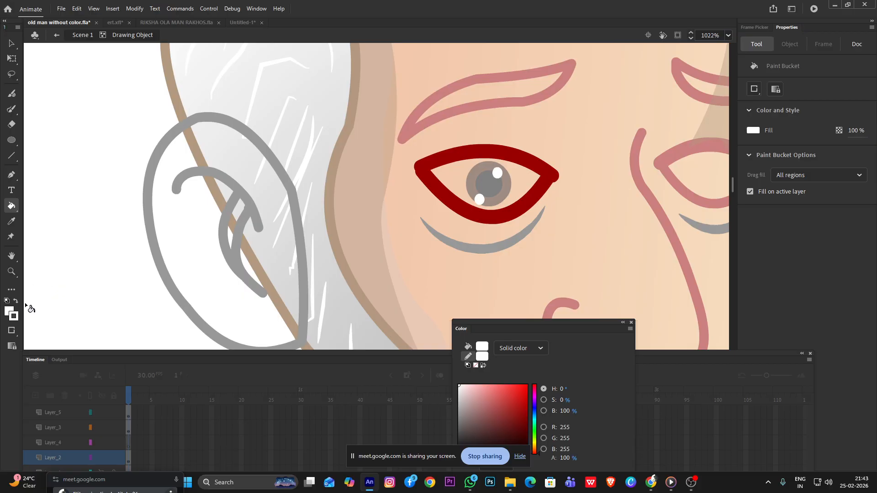
click(10, 315)
click(16, 302)
click(12, 330)
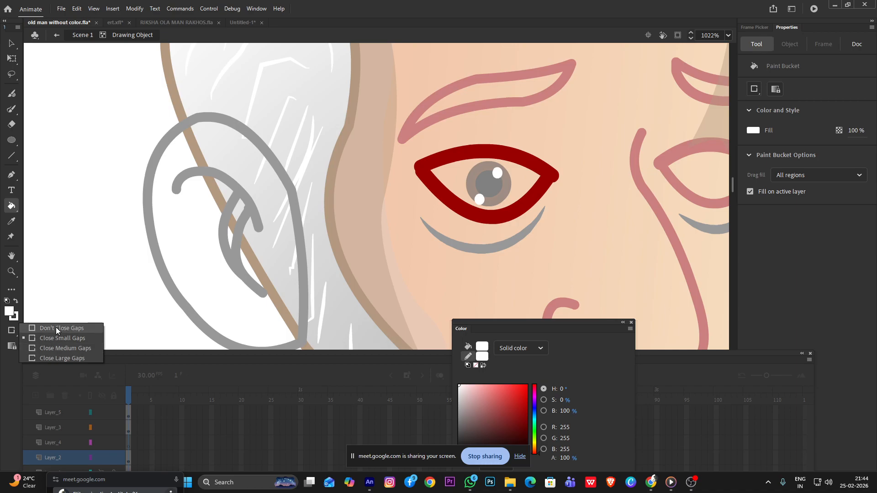
click(56, 328)
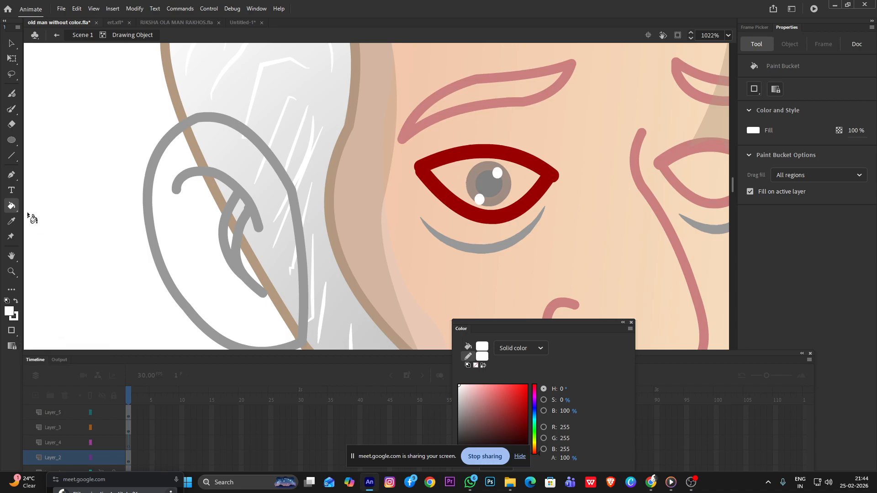
Undo a trial rectangle over the large ear and draw a white rectangle about 20 px wide over the eye's lower half
click(15, 140)
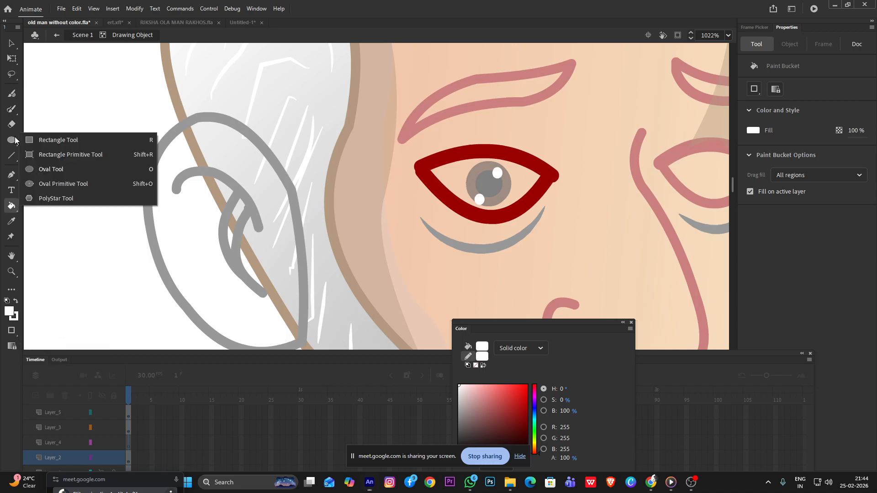
click(53, 141)
drag(111, 174, 206, 286)
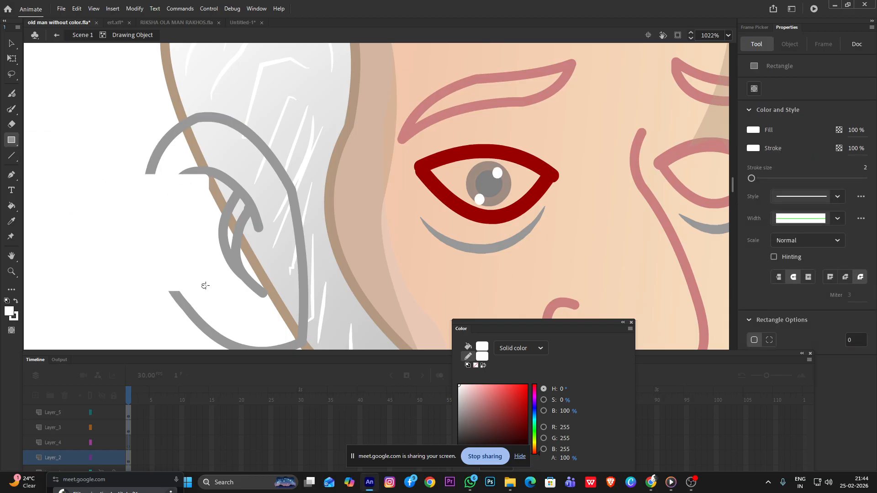
key(ctrl+z)
drag(442, 173, 535, 269)
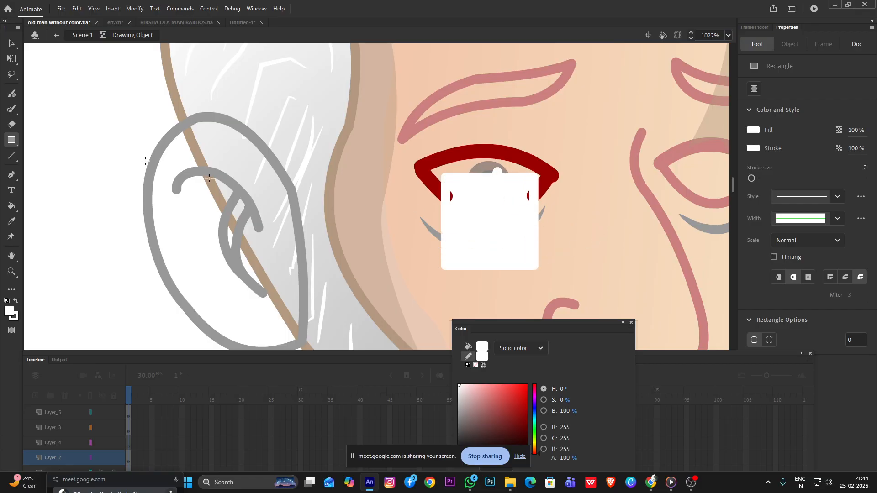
Bend the white rectangle's bottom and top edges upward and its ear-side edge outward
click(10, 43)
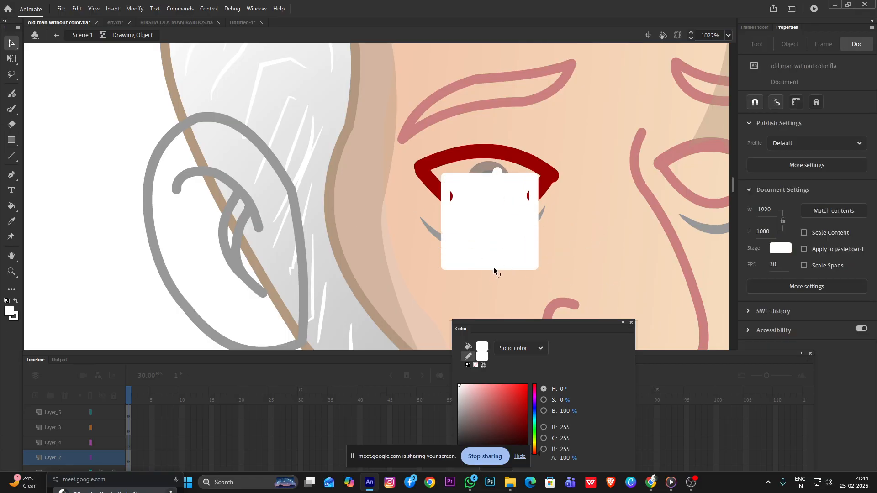
drag(493, 267, 491, 239)
drag(481, 173, 479, 138)
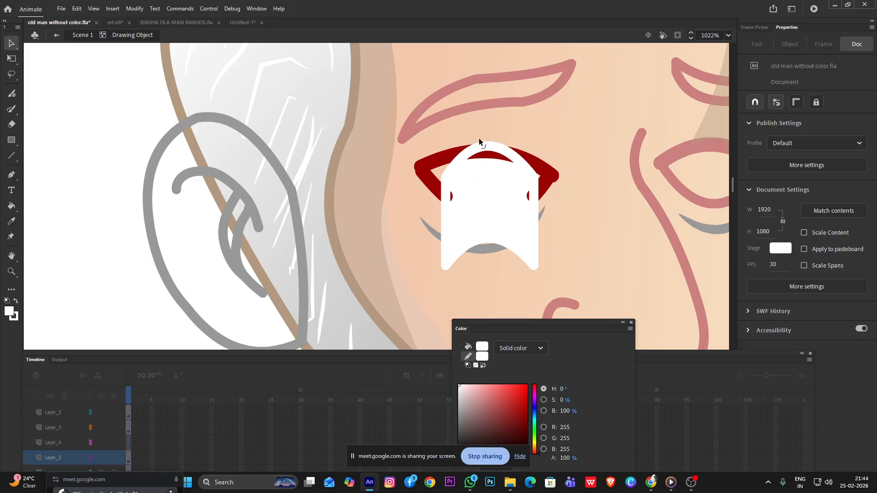
drag(443, 215, 433, 215)
click(504, 215)
double_click(505, 215)
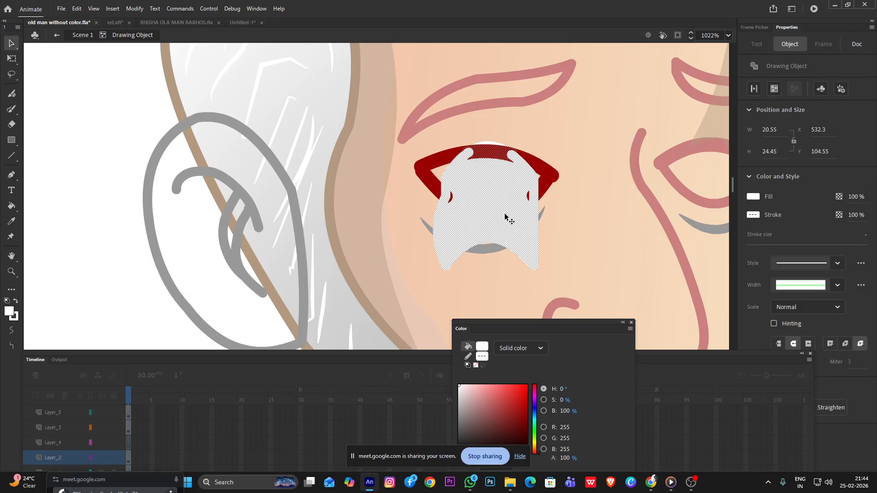
click(505, 282)
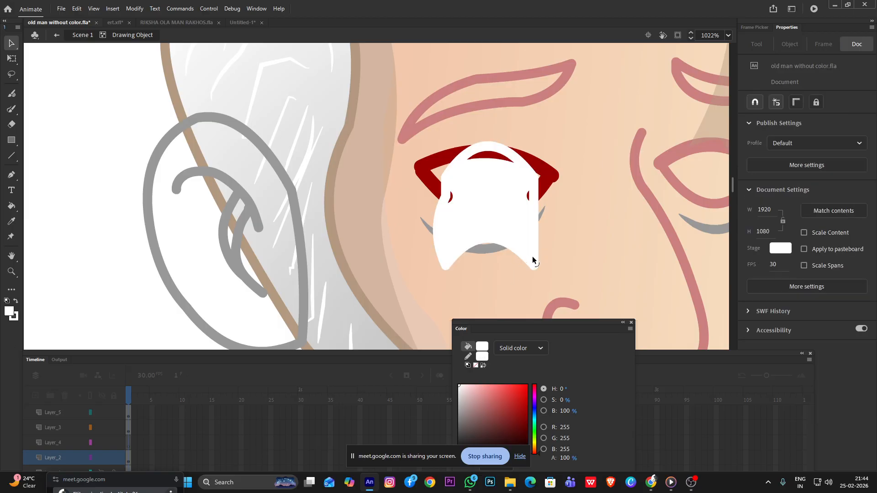
Delete the outline segments along the white shape's bottom, nose-side and ear-side edges
click(533, 266)
key(Delete)
click(523, 243)
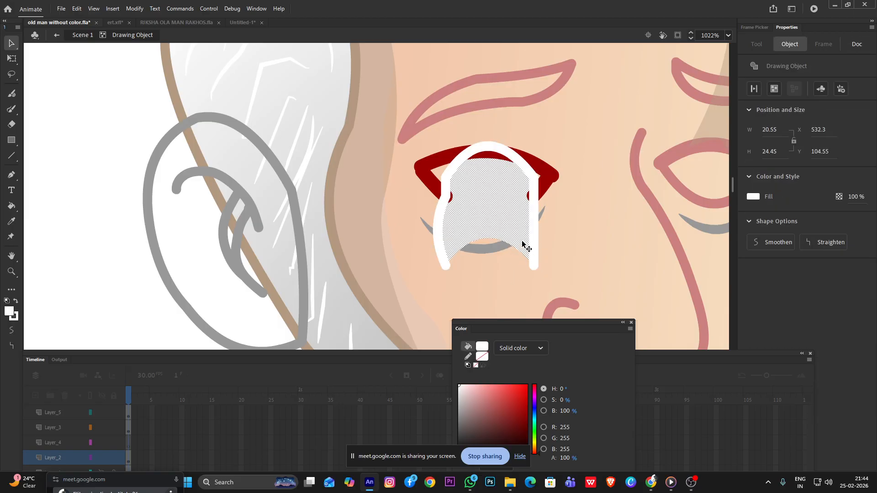
click(533, 258)
key(Delete)
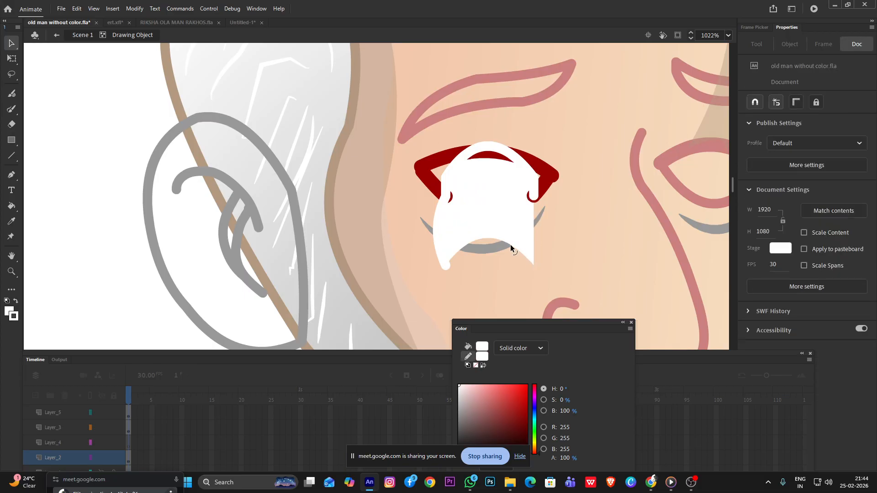
click(440, 265)
key(Delete)
Pull the white fill's lower ear-side corner up to the eye corner, and undo a trial deletion of the ear-side lower lid line
click(454, 247)
click(449, 272)
drag(448, 263, 440, 179)
click(445, 181)
key(Delete)
click(442, 196)
key(Delete)
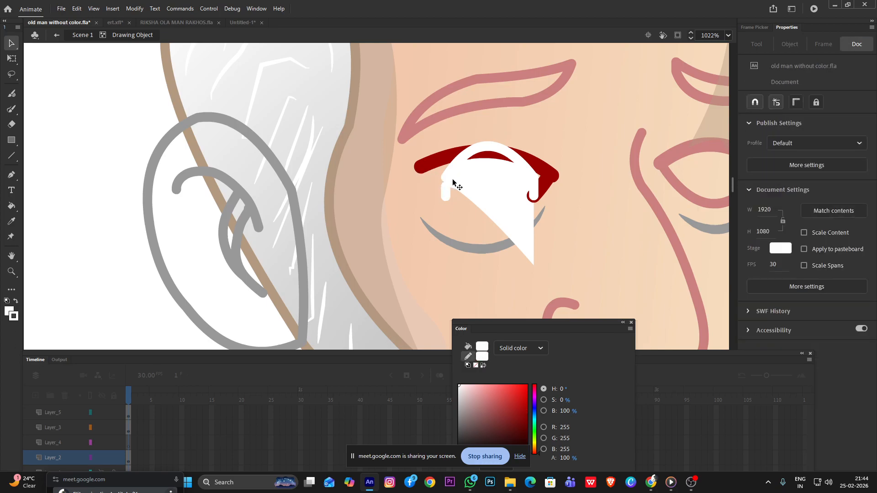
key(ctrl+z)
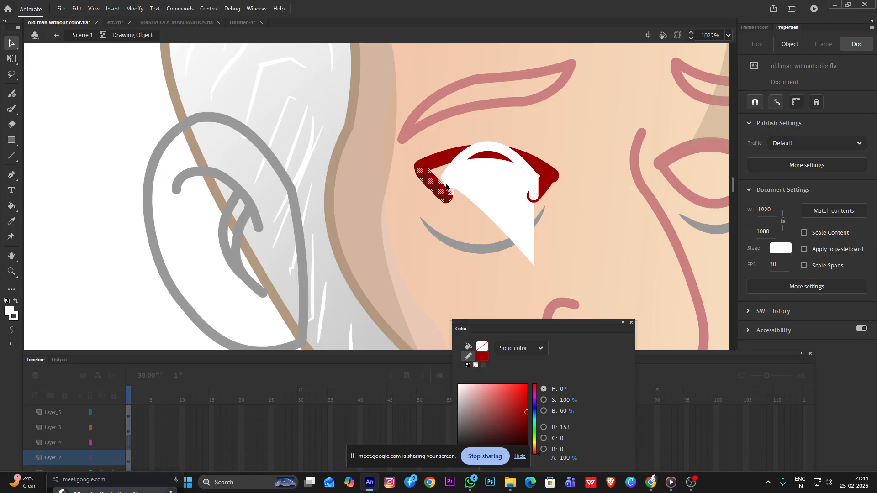
Delete the white arch above the eye and the ear-side and nose-side segments of the dark red upper lid
click(482, 145)
key(Delete)
click(470, 157)
key(Delete)
click(515, 158)
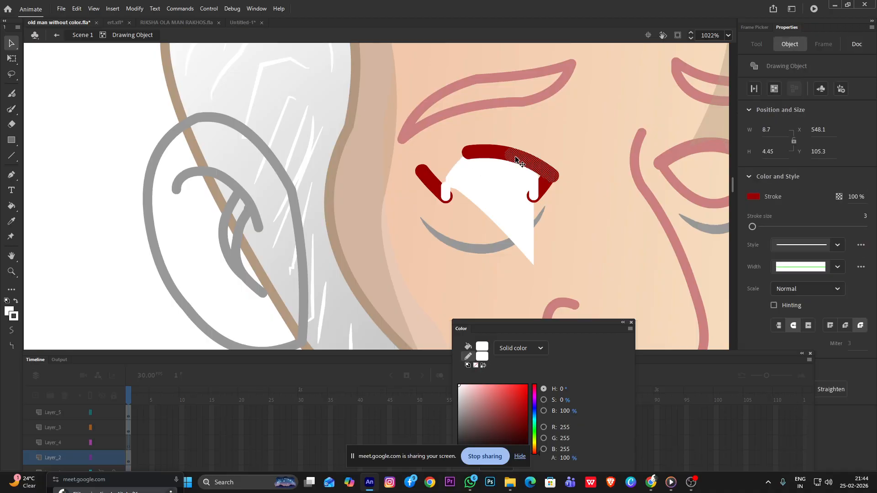
click(529, 174)
key(Delete)
click(537, 190)
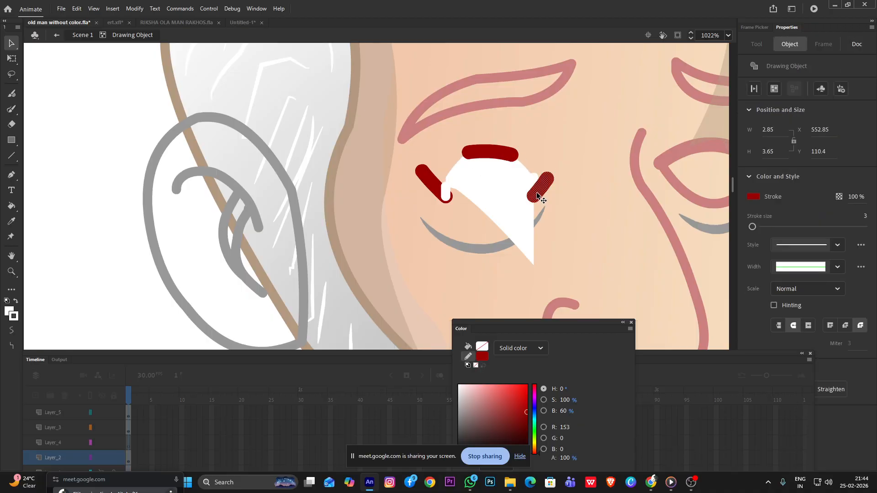
click(560, 220)
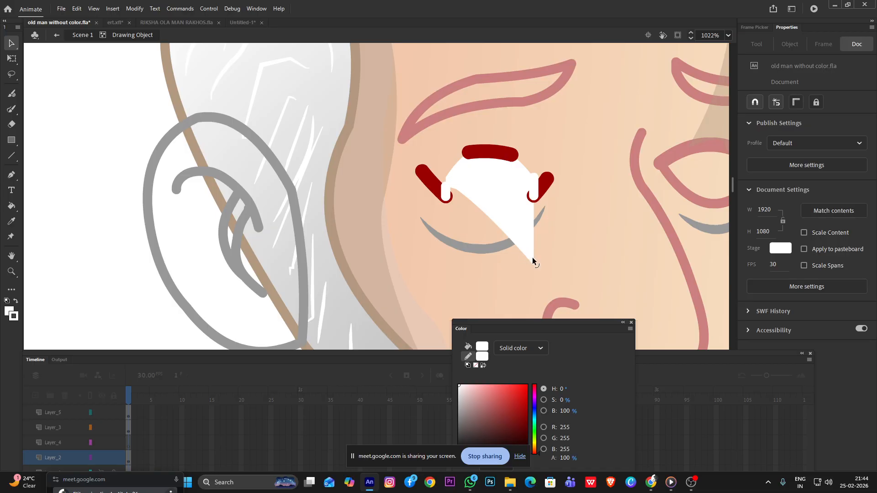
Delete the ear-side lower lid line and the short white line beside it
key(ctrl+z)
click(448, 189)
key(Delete)
click(445, 191)
key(Delete)
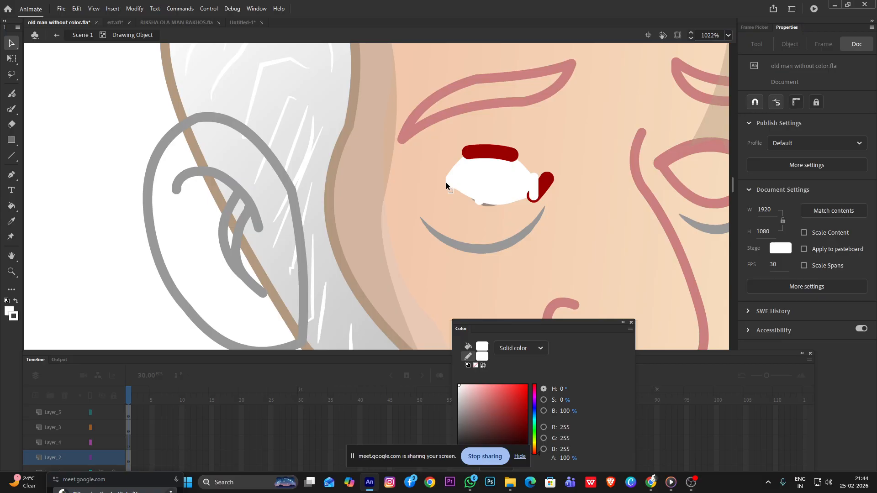
Delete the white fill over the iris and all remaining dark red and white lid pieces around it
click(459, 182)
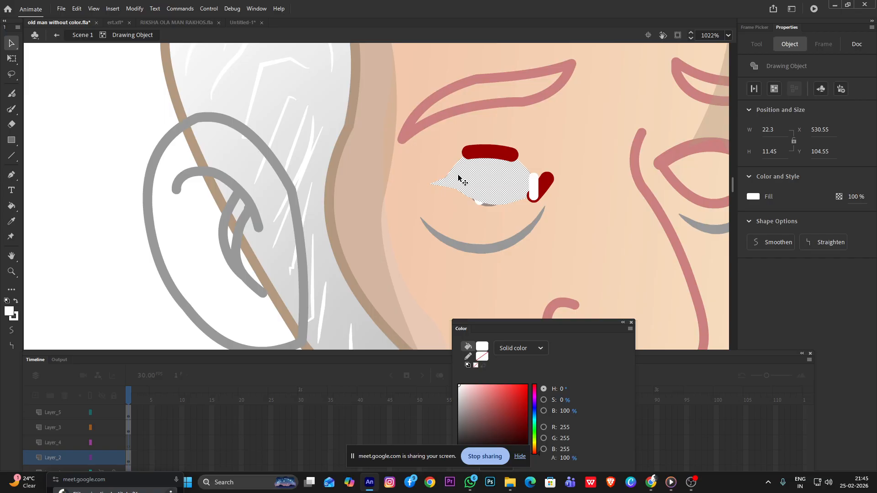
key(Delete)
click(483, 154)
key(Delete)
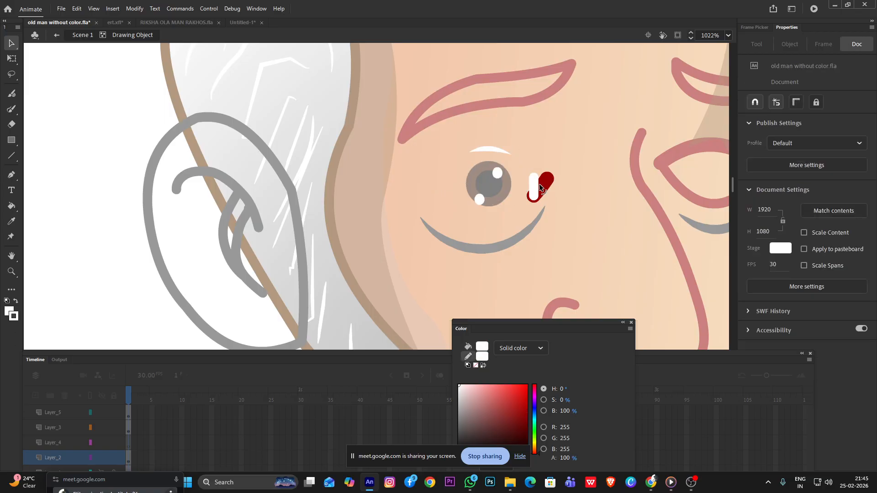
click(532, 184)
key(Delete)
click(540, 184)
key(Delete)
click(490, 152)
key(Delete)
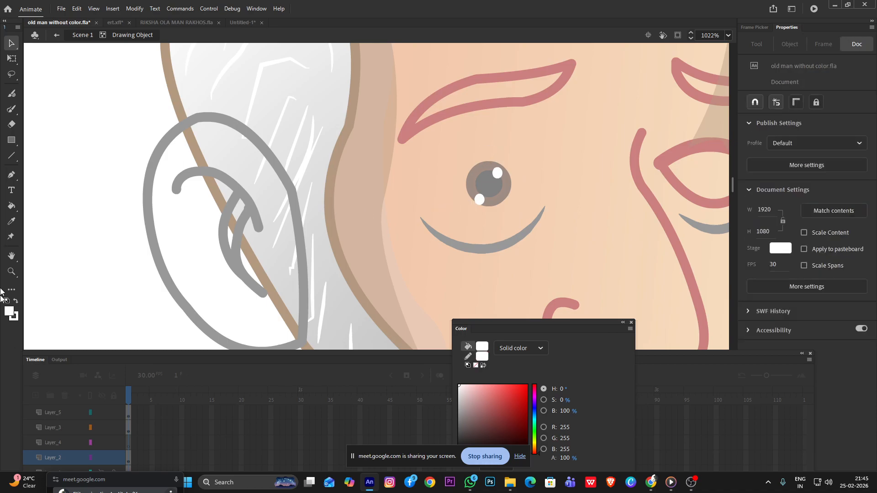
click(11, 140)
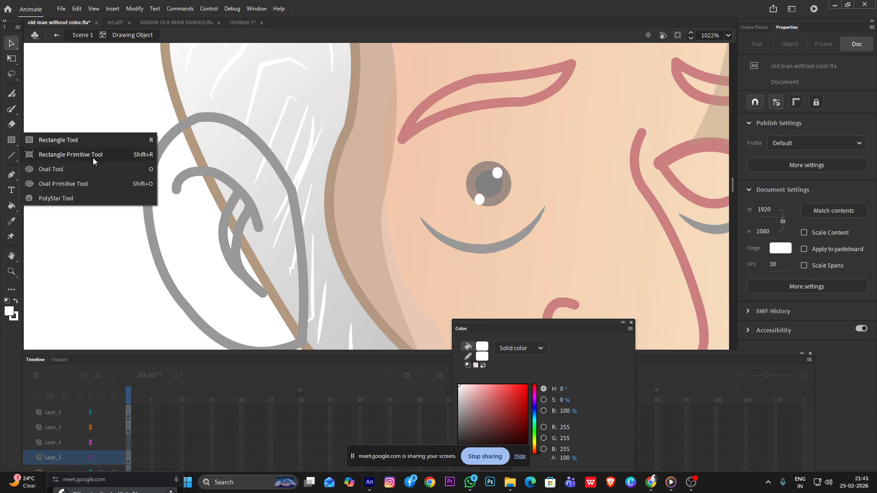
click(64, 169)
drag(408, 146, 539, 215)
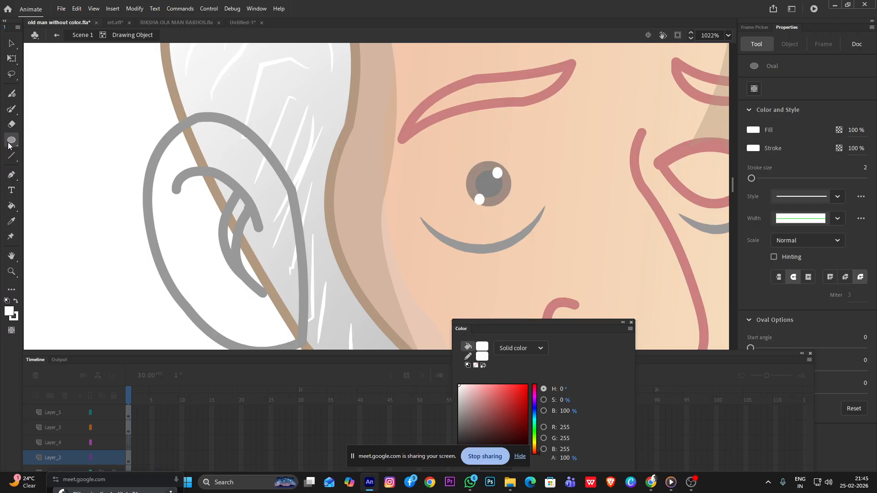
Draw a white rectangle over the iris and bend it into an eye shape about 22 px wide and 12.5 px high
click(11, 140)
click(64, 139)
drag(434, 154, 541, 213)
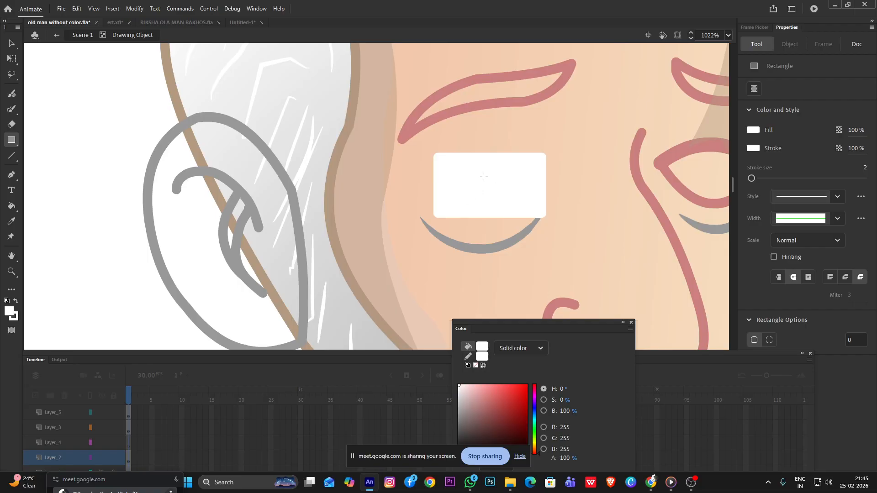
key(v)
drag(492, 154, 492, 135)
drag(434, 158, 435, 212)
drag(546, 157, 546, 212)
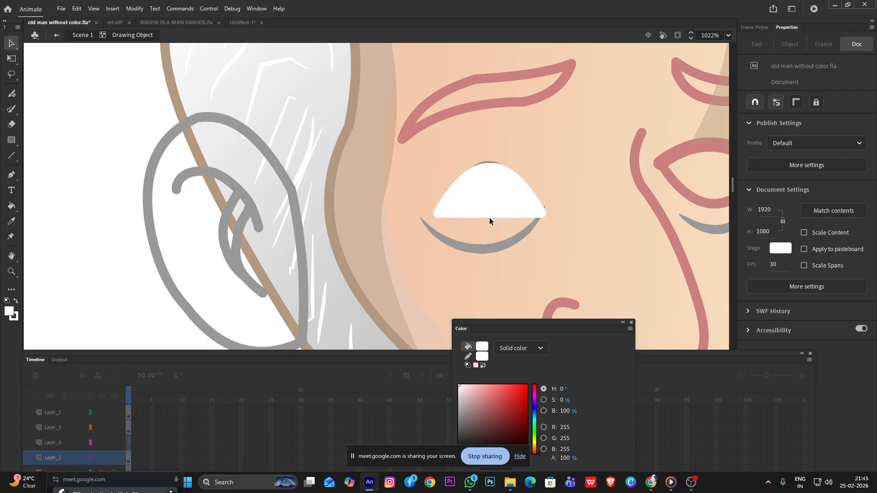
drag(489, 215, 490, 228)
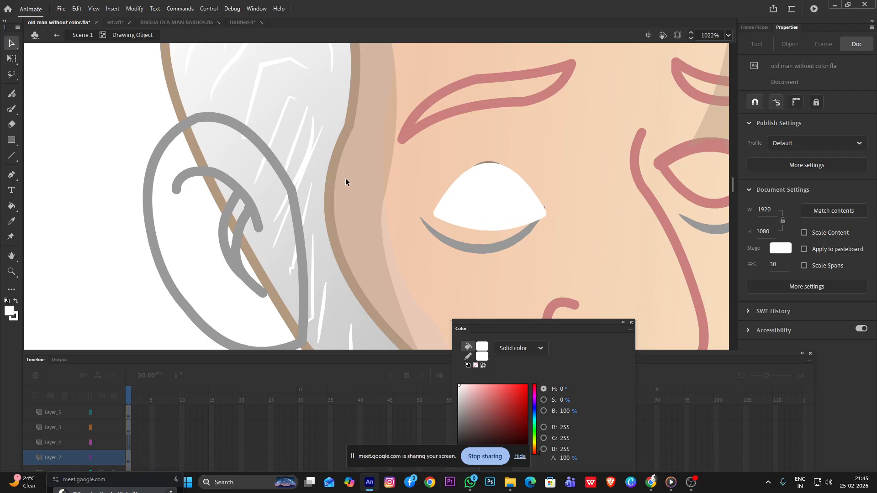
Move the white eye shape up to about Y 104.8 so it surrounds the iris, and return to the main scene
click(495, 206)
key(ctrl+b)
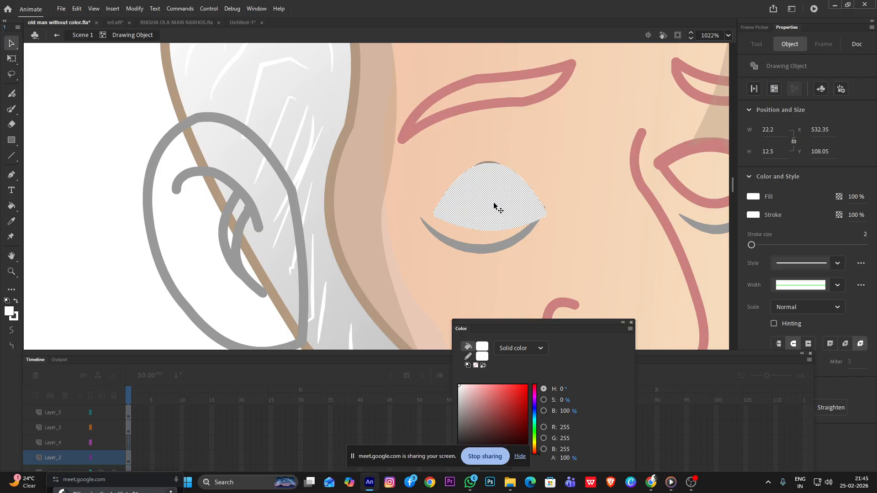
drag(495, 196, 494, 181)
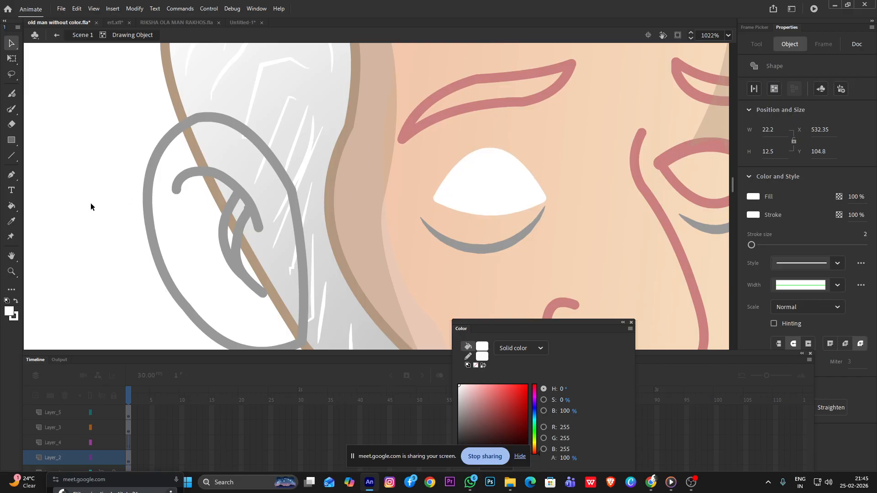
double_click(91, 202)
scroll(480, 206, down, 2)
scroll(488, 204, down, 3)
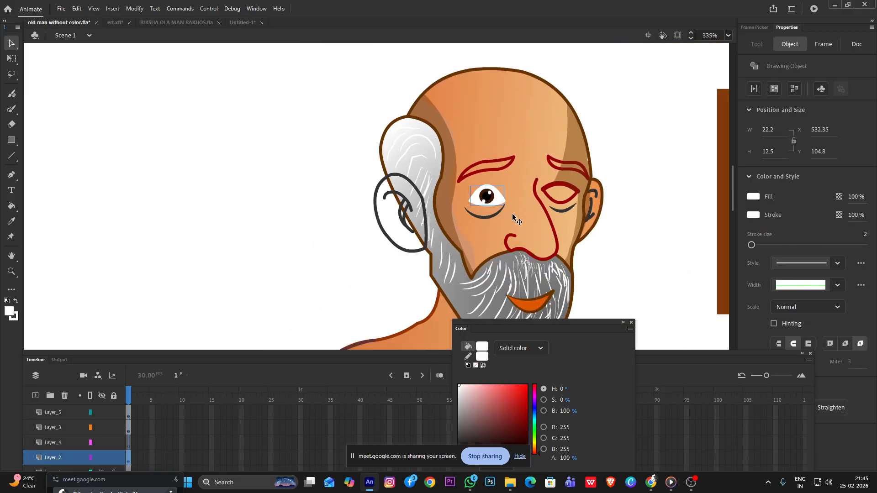
scroll(506, 196, up, 7)
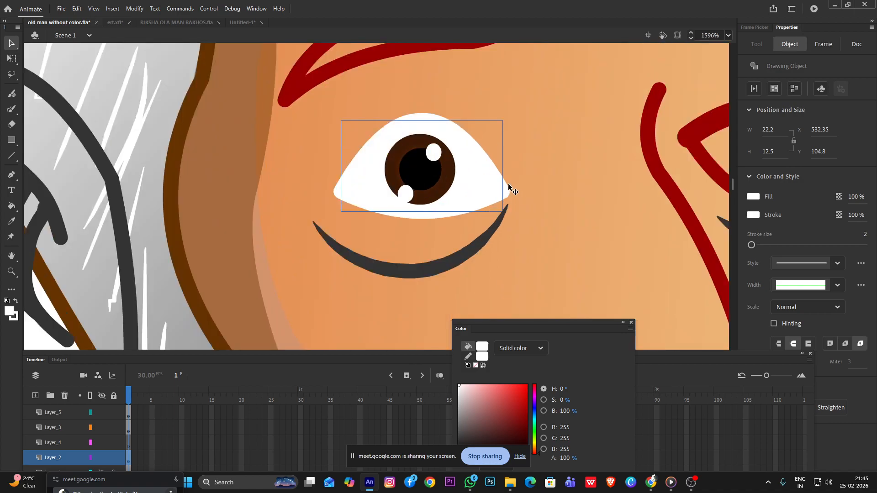
Open the white eye shape for editing and select its whole outline
double_click(506, 190)
click(507, 190)
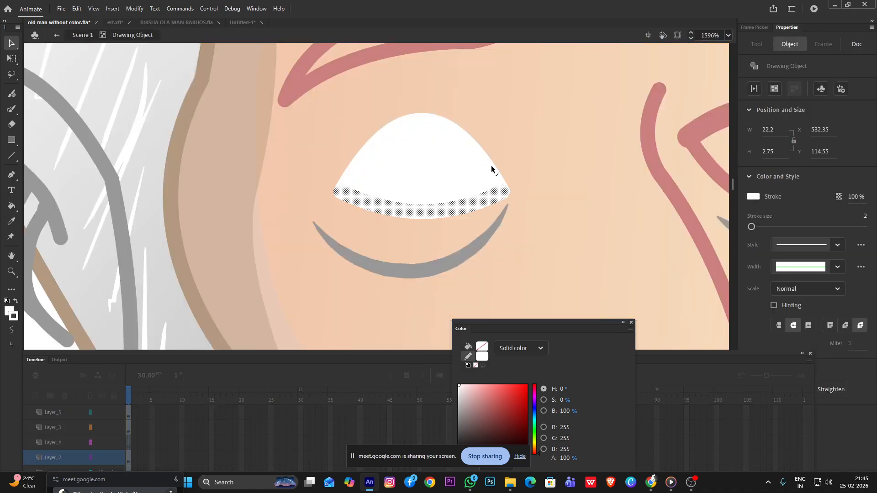
shift+click(492, 169)
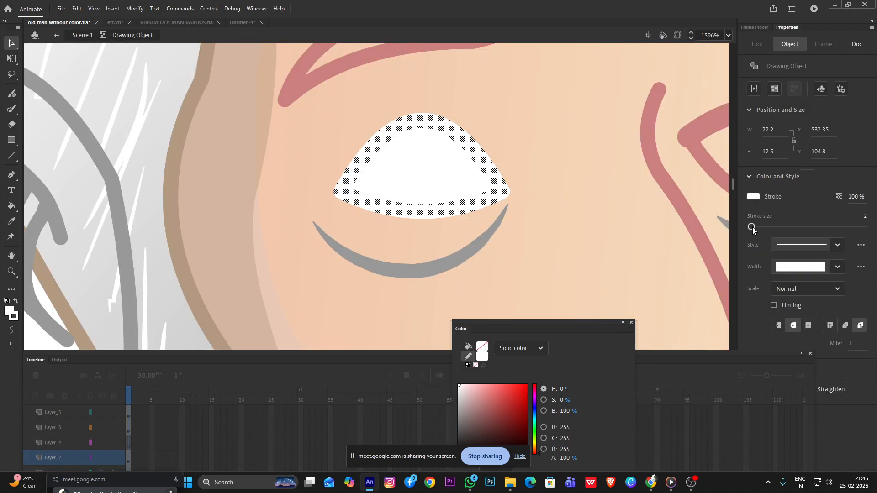
Set the eye outline's stroke size to 0.1 and its colour to #663366
drag(752, 227, 750, 227)
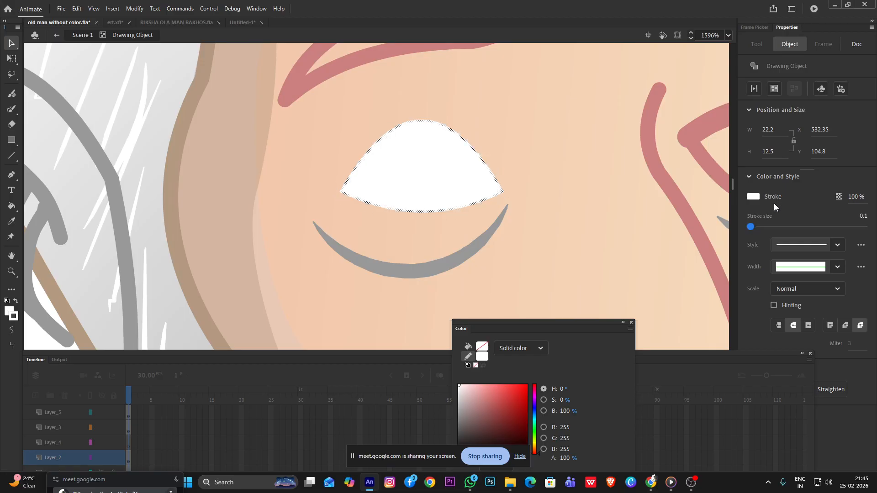
click(754, 199)
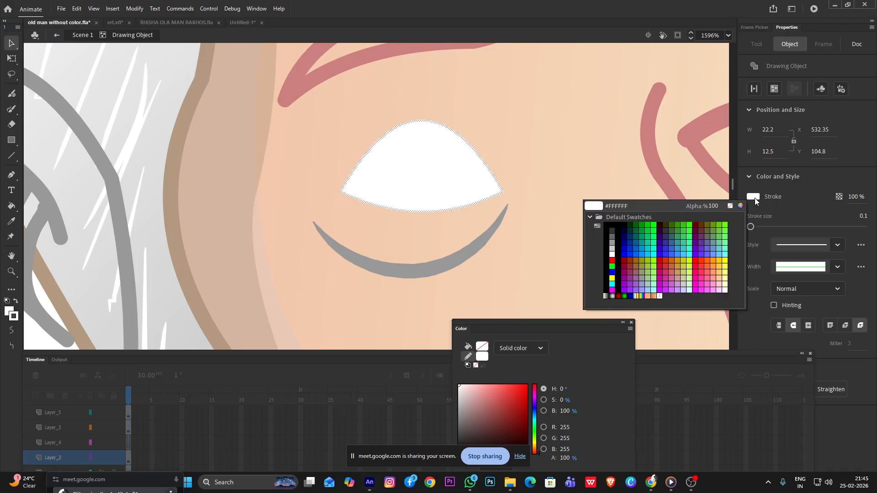
click(703, 239)
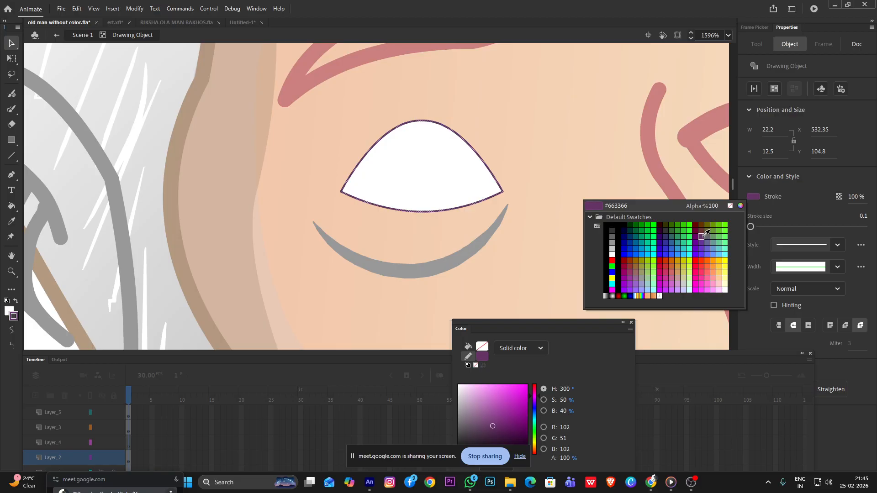
click(702, 236)
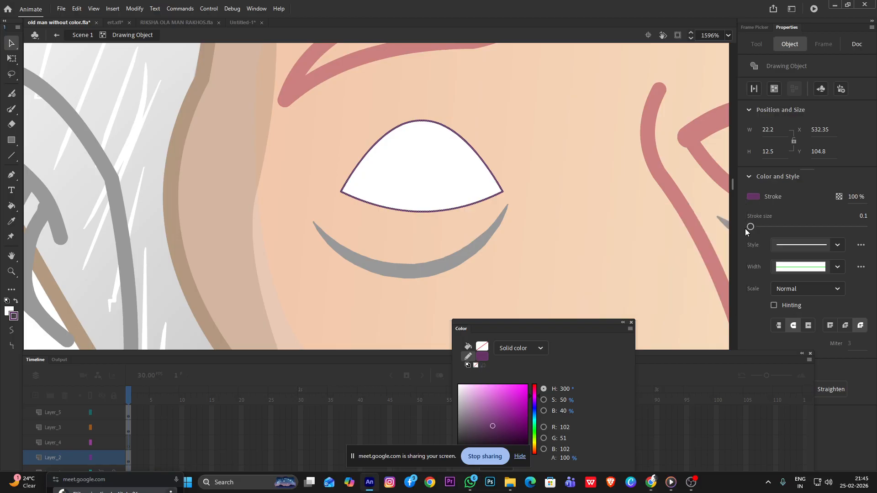
Colour the eye outline brown (RGB 102, 51, 0), set its stroke size to 2, and return to the main scene
click(757, 201)
click(709, 225)
click(865, 216)
text(2)
key(Return)
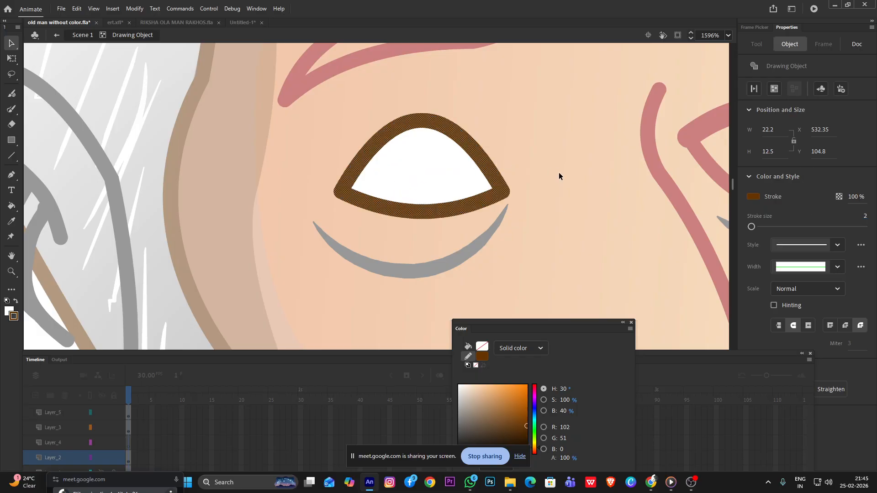
double_click(559, 176)
Scale the iris down to about 8.55 px and shift it slightly toward the nose within the eye
click(424, 174)
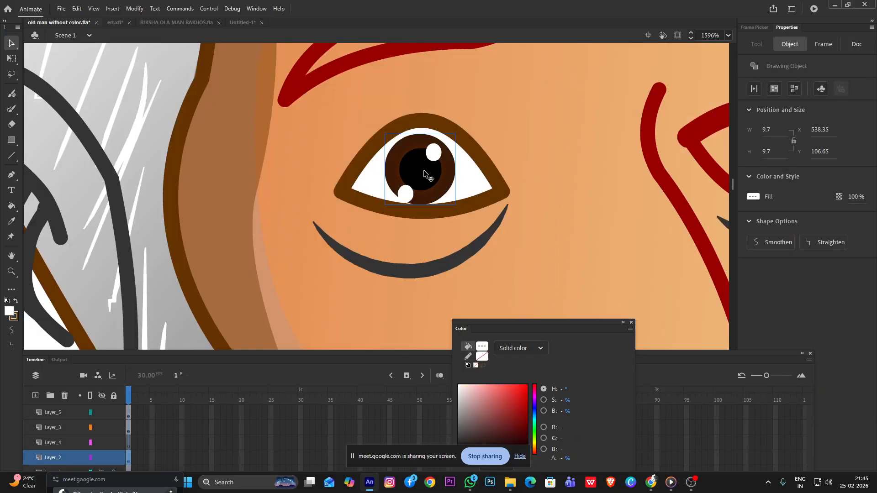
key(q)
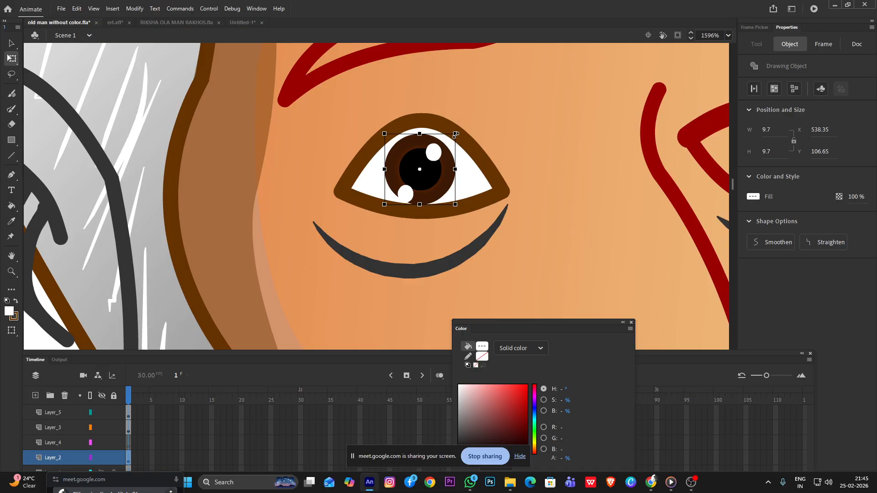
drag(455, 134, 446, 142)
drag(432, 173, 440, 169)
scroll(438, 169, down, 6)
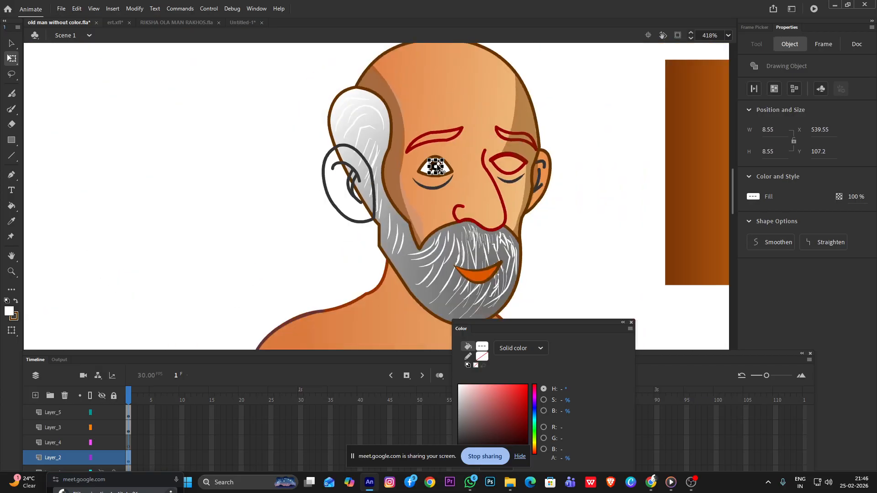
scroll(492, 166, up, 3)
click(565, 188)
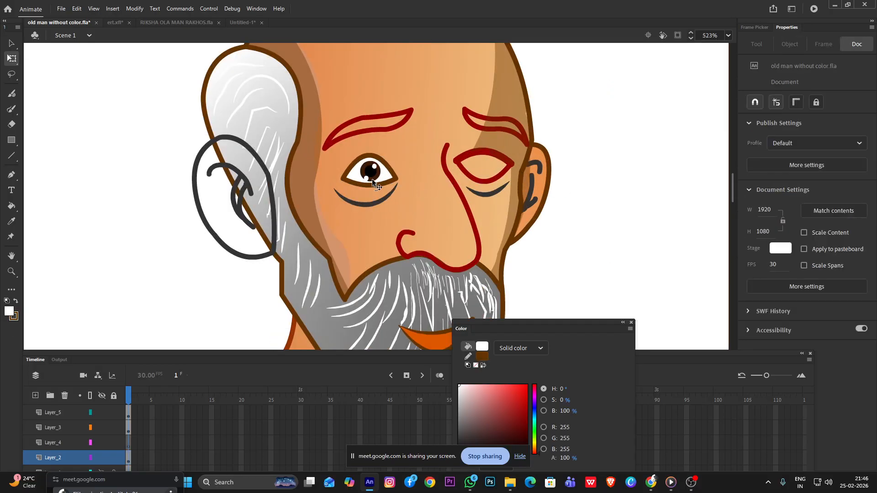
Duplicate the finished eye's white shape and its iris, placing both copies on the blank area beyond the far ear
click(373, 176)
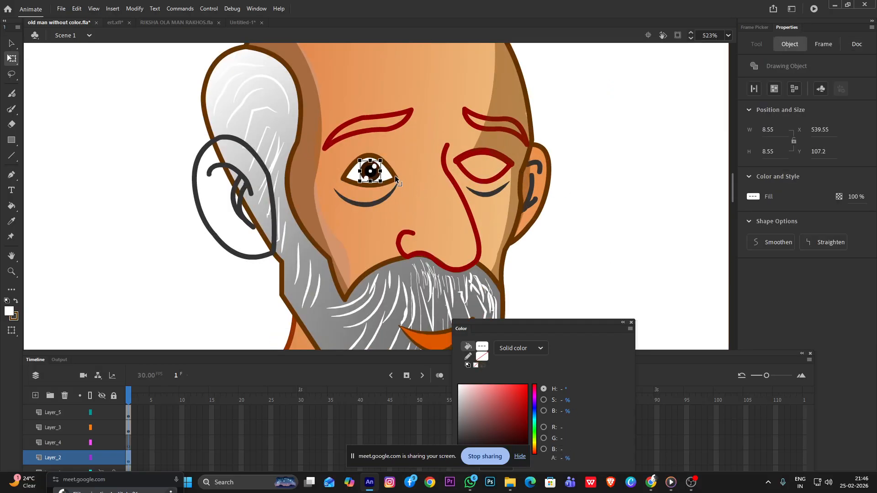
click(395, 177)
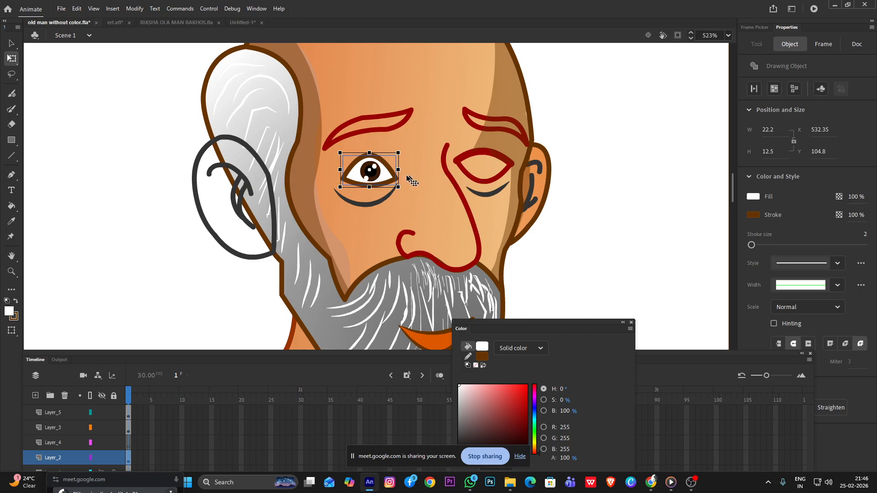
drag(369, 184, 622, 185)
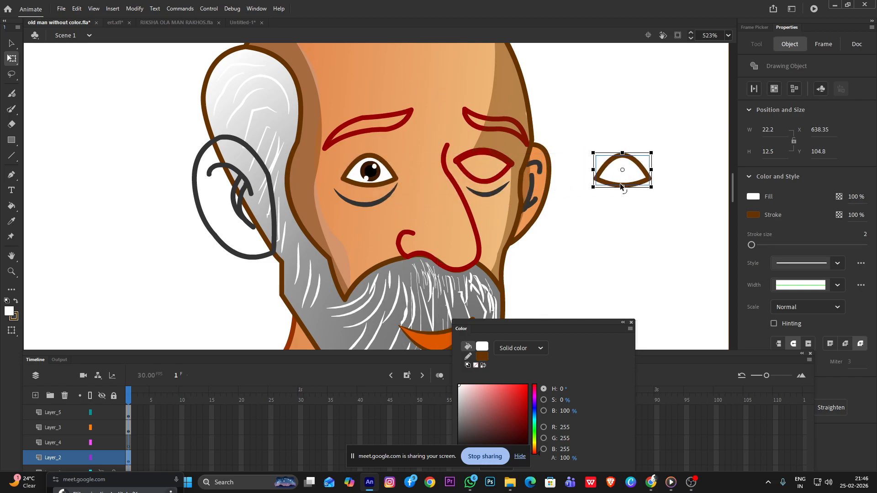
click(371, 175)
drag(373, 177, 665, 240)
scroll(619, 186, up, 2)
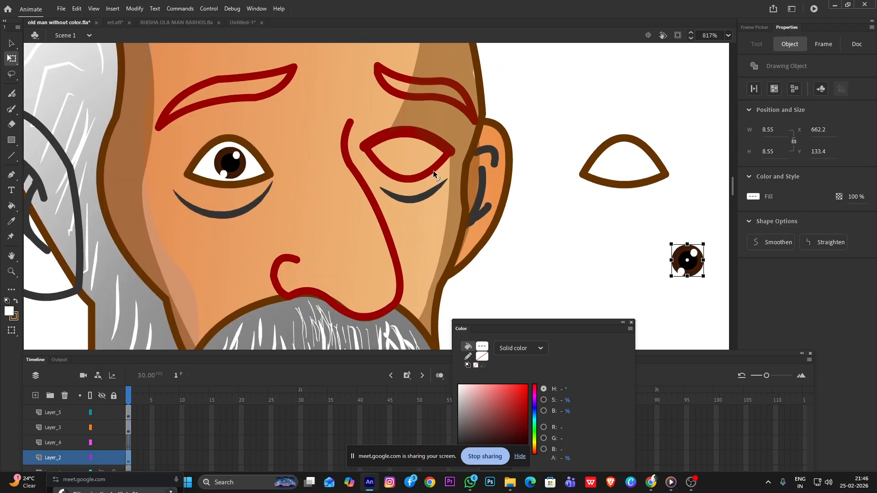
Delete the unfinished red eye outline and put the copied eye white and iris in its place, with the iris at about X 588, Y 105
click(432, 171)
key(Delete)
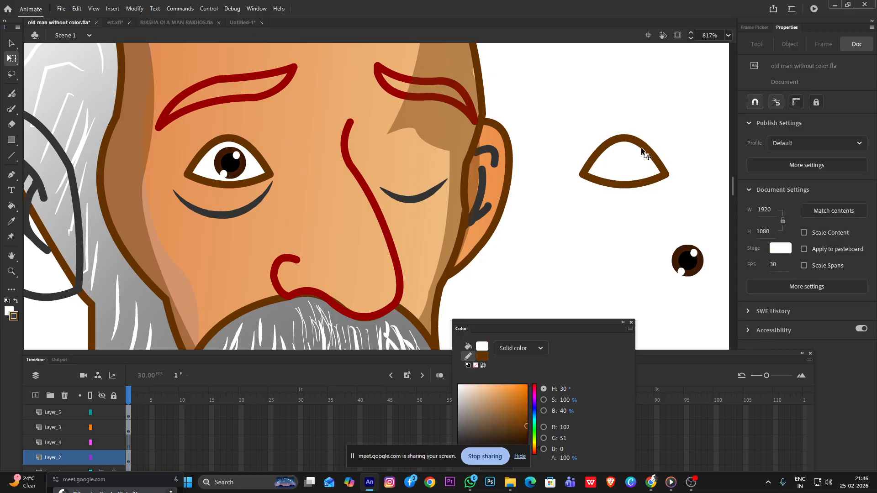
click(649, 165)
drag(649, 165, 435, 146)
drag(687, 261, 414, 154)
scroll(435, 163, down, 1)
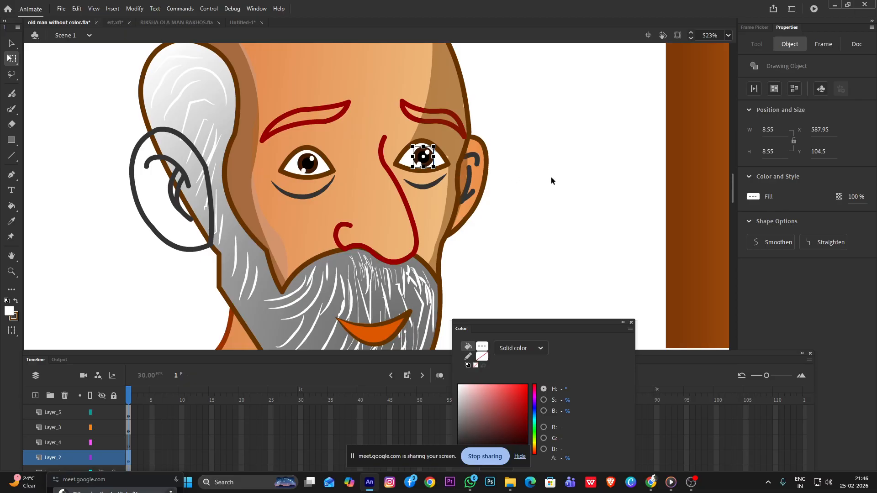
Adjust the edge of the brown face shadow with the Selection tool so it meets the new eye's outline, and deselect everything
scroll(551, 176, down, 1)
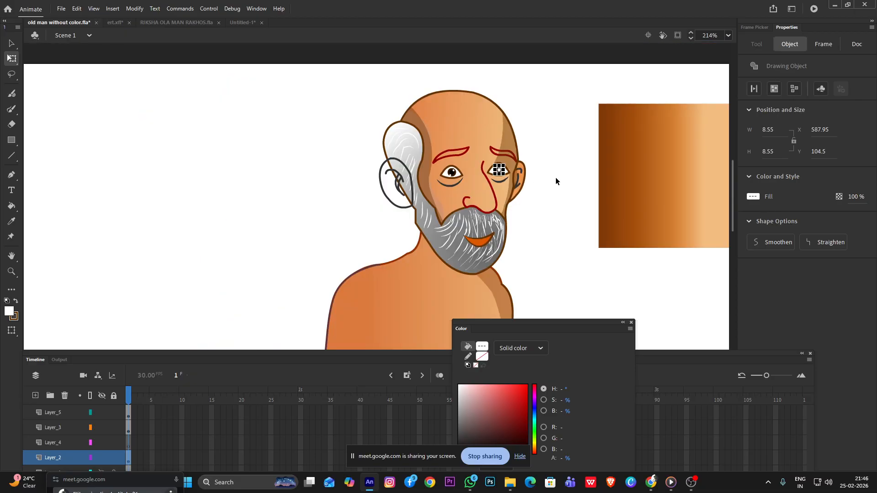
scroll(512, 151, up, 5)
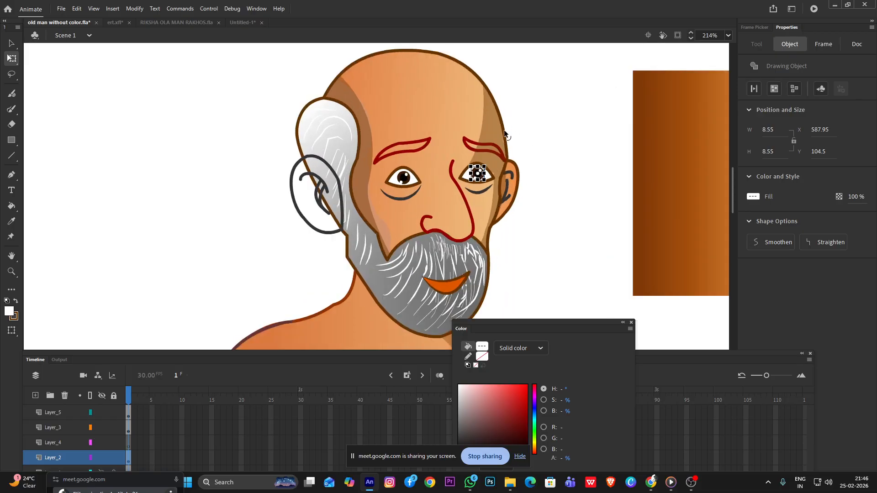
click(503, 217)
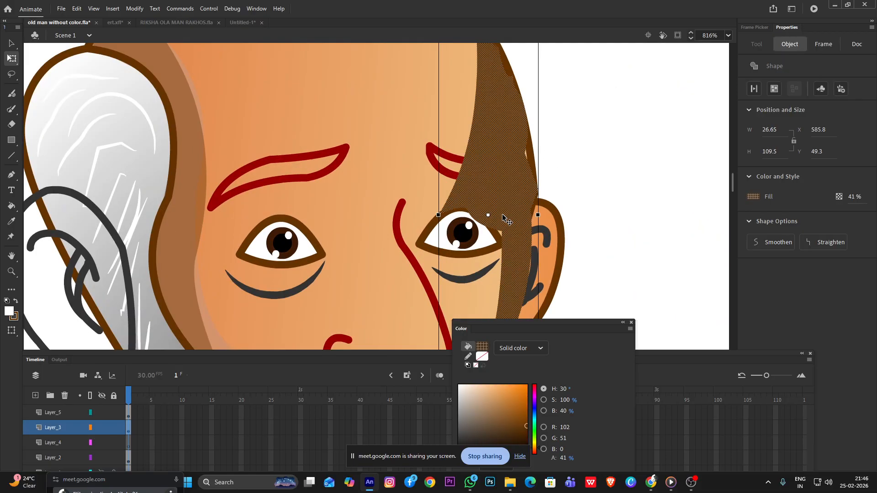
click(652, 206)
scroll(492, 228, up, 2)
scroll(492, 227, up, 2)
click(495, 191)
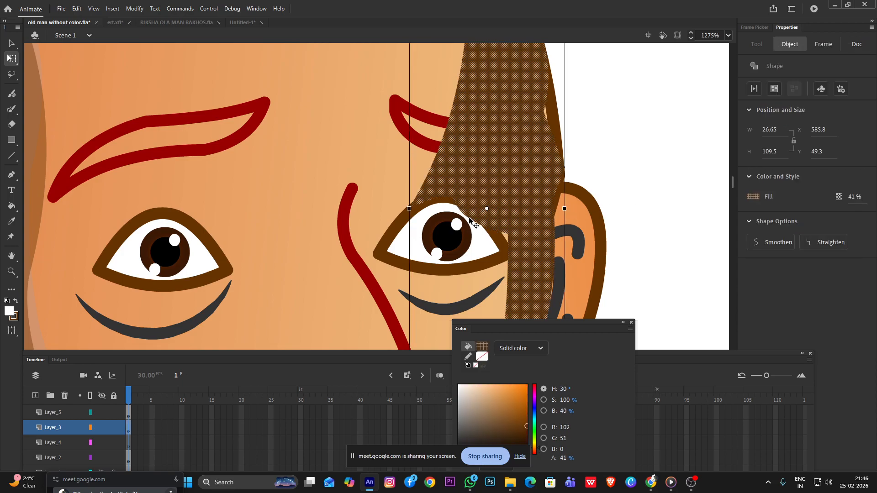
click(329, 186)
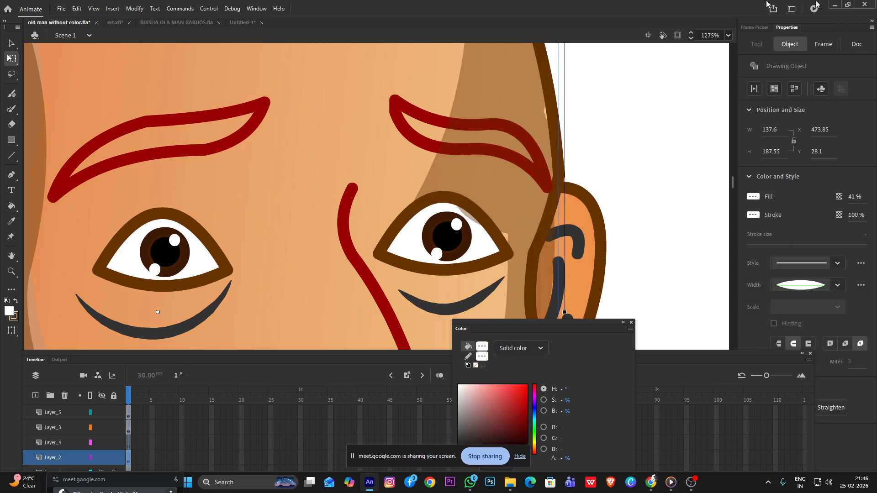
click(12, 43)
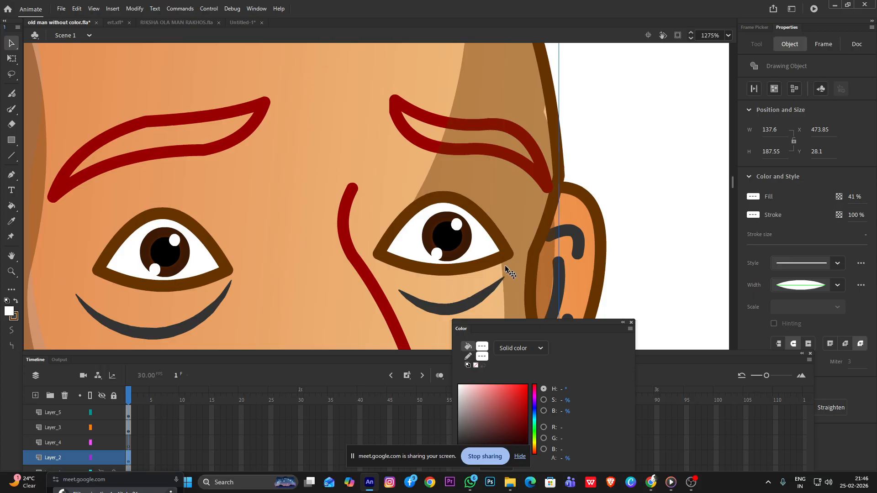
scroll(505, 272, down, 5)
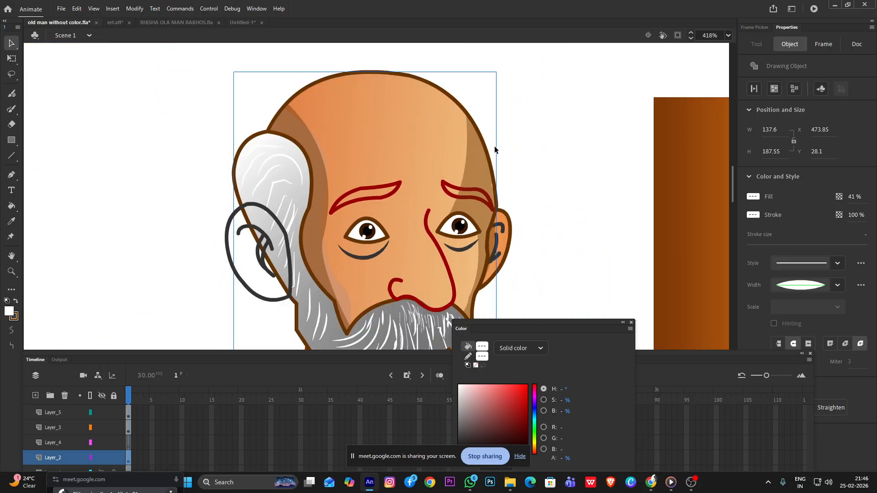
scroll(493, 197, up, 5)
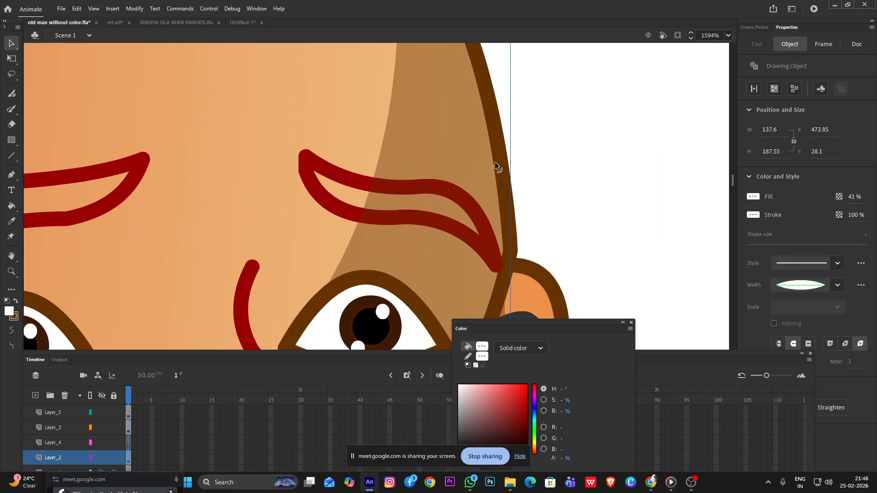
scroll(479, 169, down, 4)
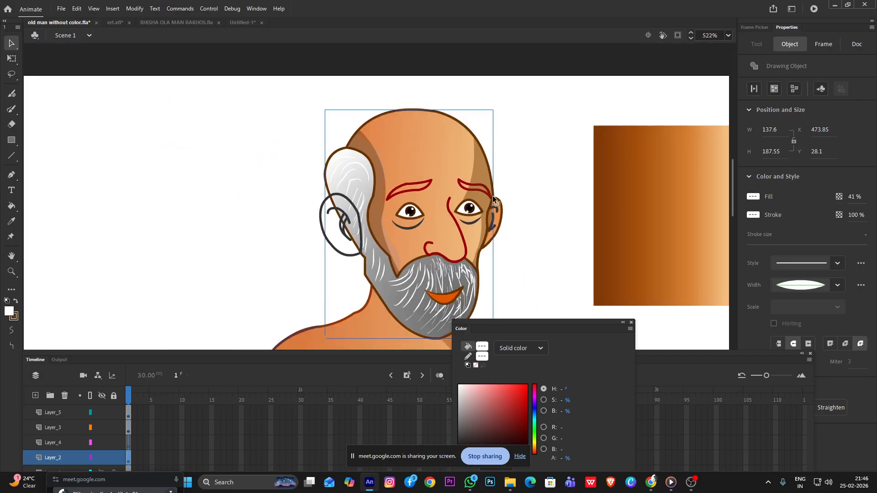
click(61, 144)
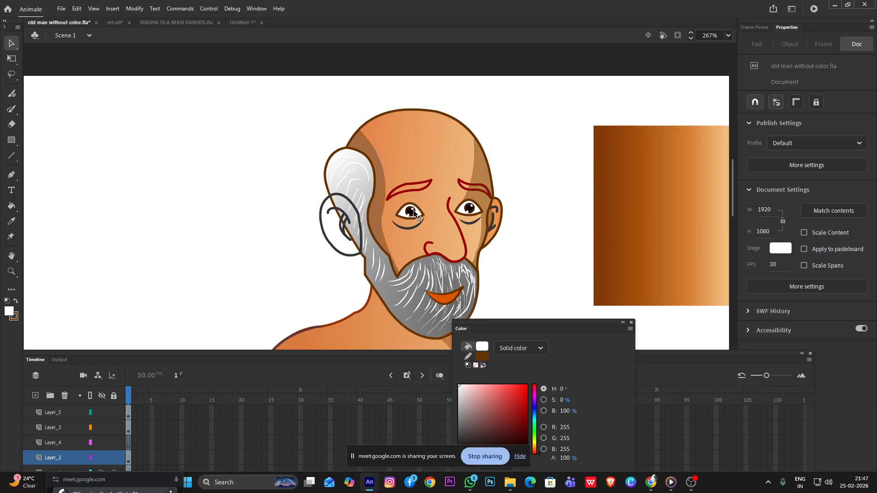
Try flipping the white shape of the eye nearer the small ear vertically
scroll(414, 212, up, 3)
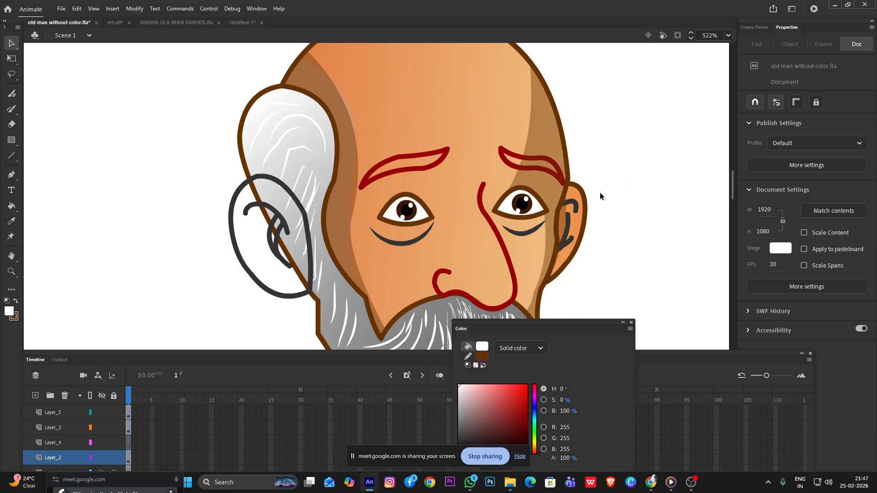
click(506, 211)
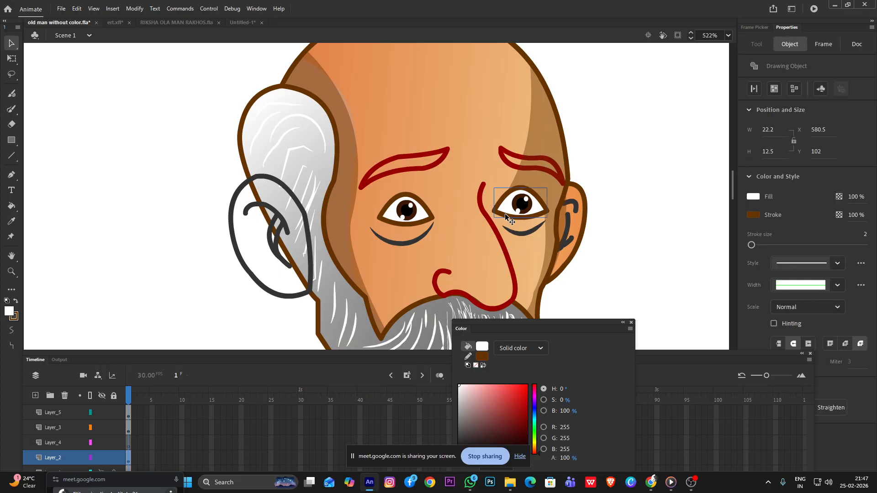
right_click(506, 212)
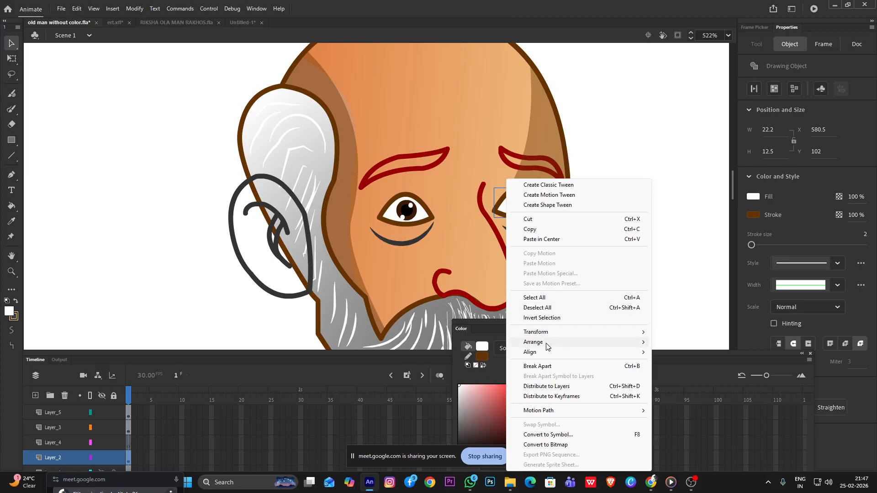
mouse_move(575, 332)
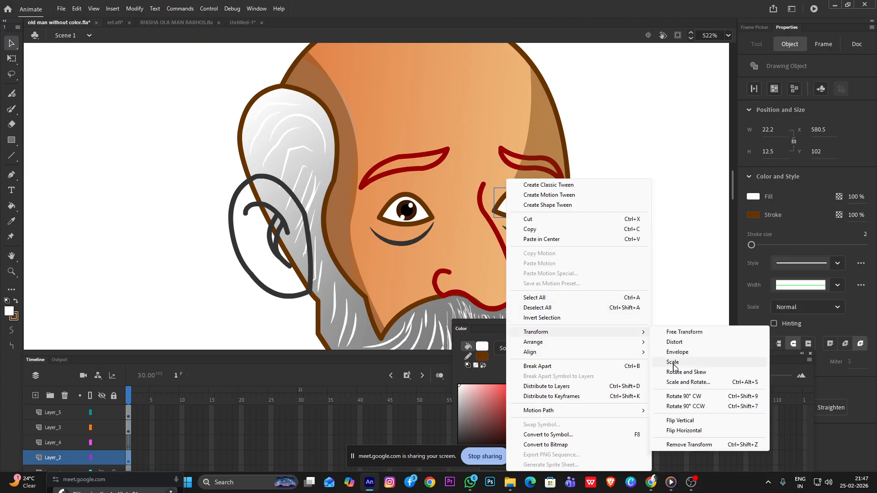
click(686, 420)
key(ctrl+z)
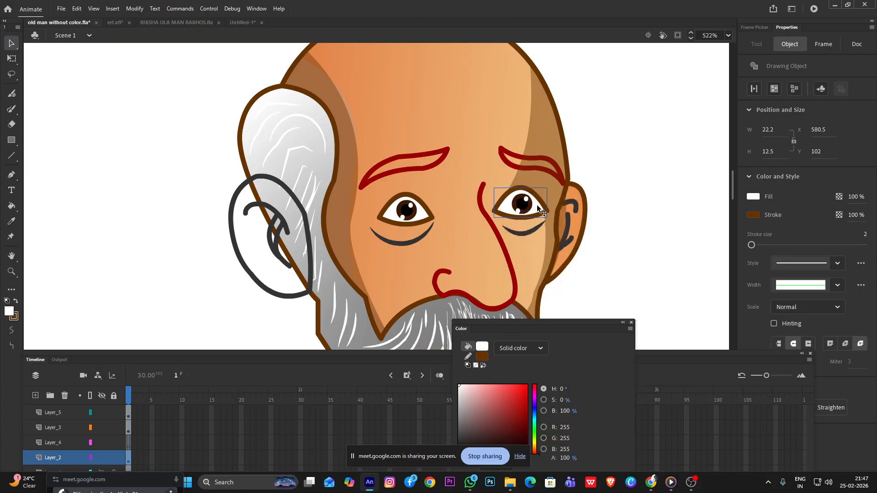
Flip the white shape of the eye nearer the small ear horizontally
right_click(540, 211)
mouse_move(576, 332)
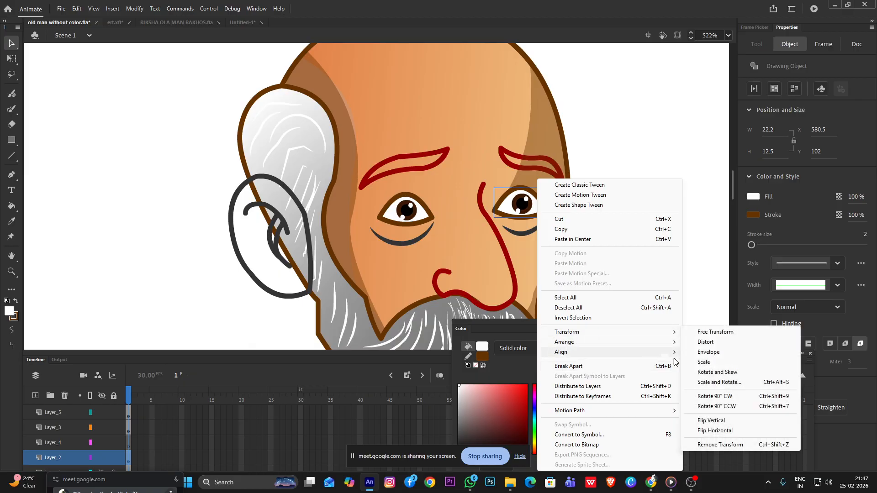
click(721, 431)
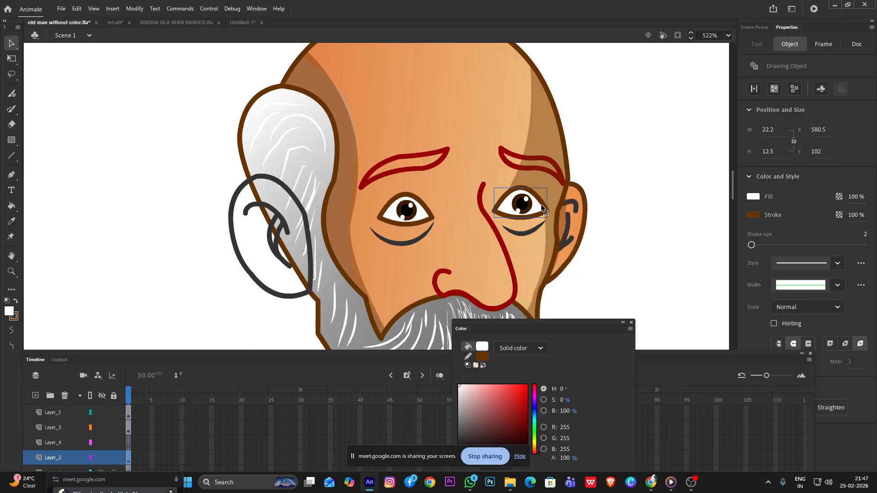
scroll(516, 204, up, 2)
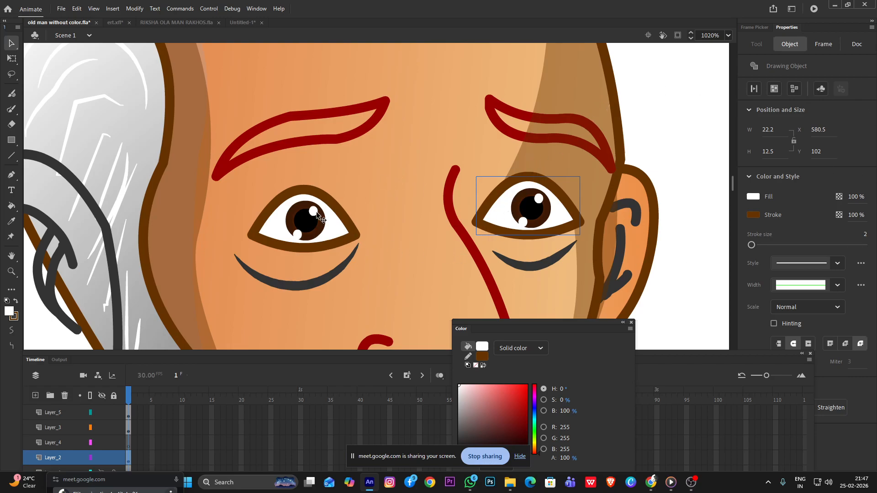
Move the white and iris of the eye nearer the large ear up together, placing the white at about Y 103.25
drag(345, 227, 346, 219)
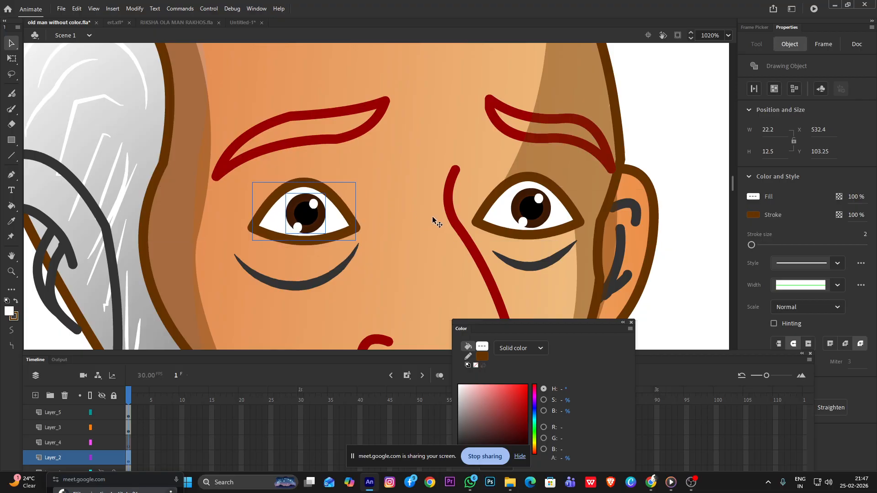
scroll(432, 216, down, 5)
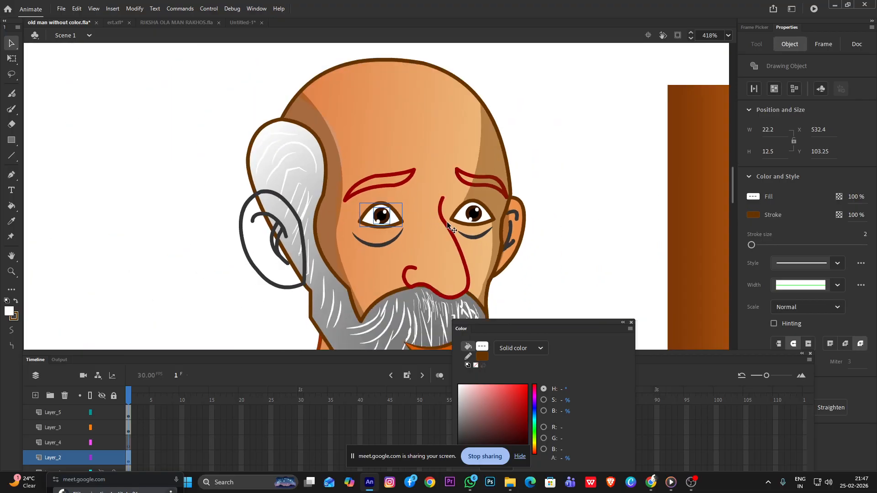
scroll(447, 224, up, 2)
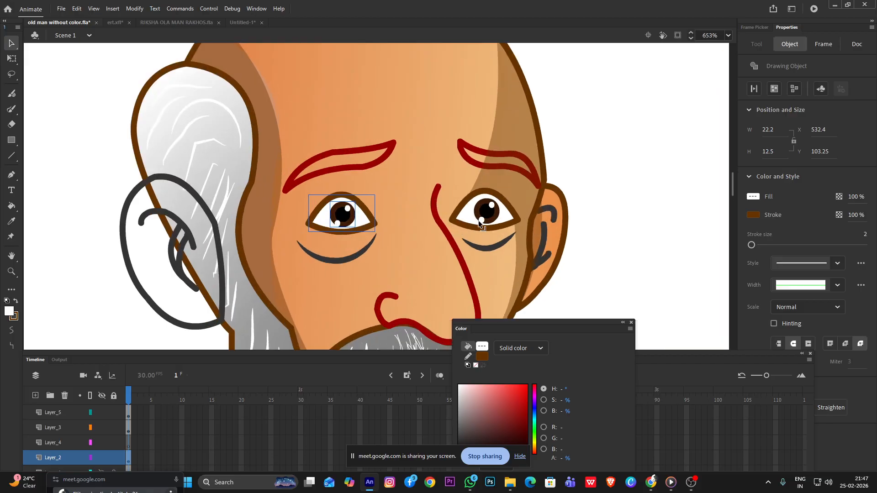
Try deleting the lower lid outline of the eye nearer the small ear, undo the deletion, and leave the drawing object
double_click(483, 227)
click(484, 227)
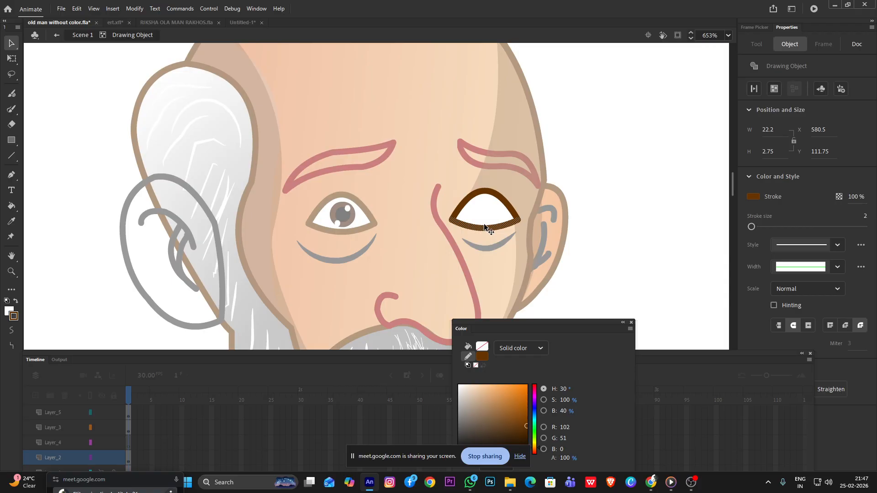
key(Delete)
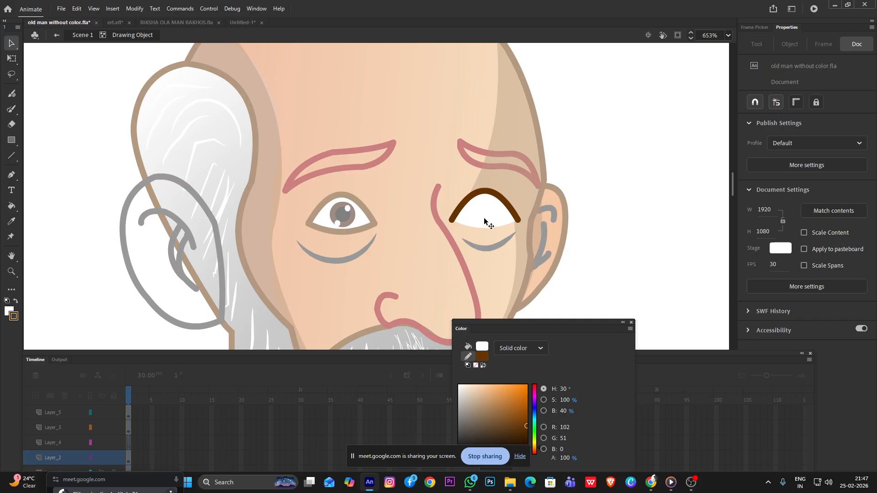
key(ctrl+z)
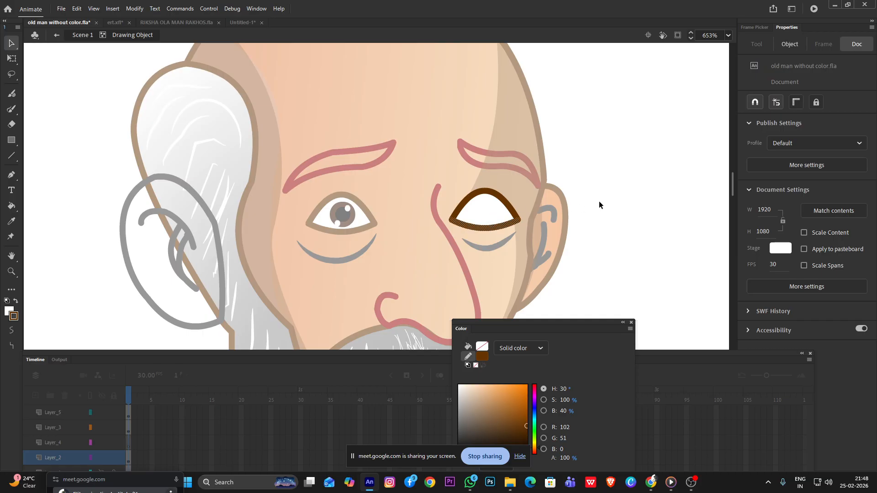
scroll(497, 199, up, 3)
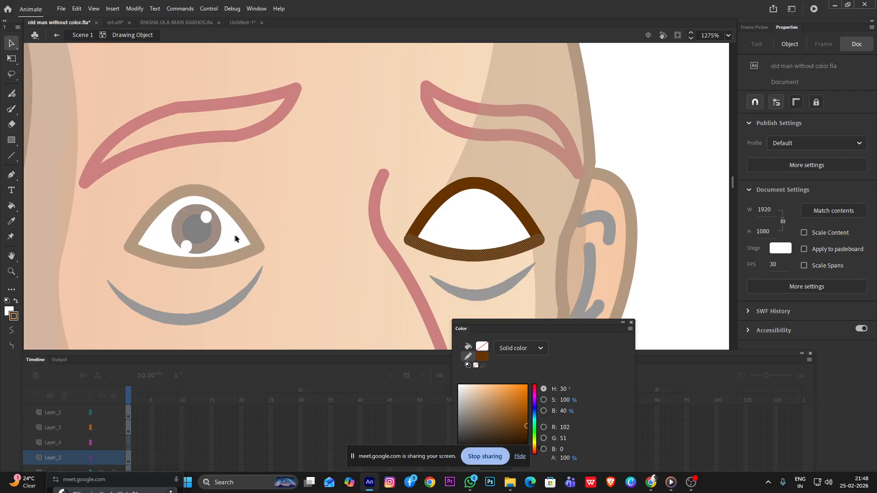
scroll(292, 227, down, 3)
double_click(491, 214)
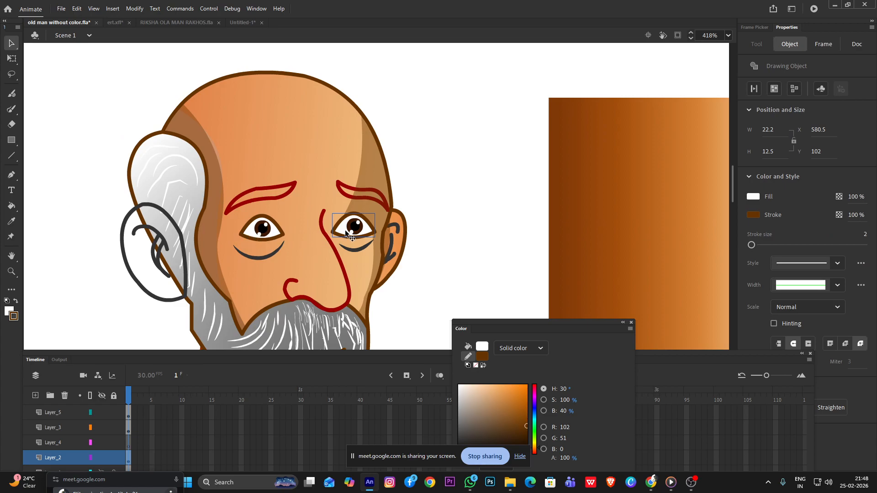
scroll(346, 231, up, 2)
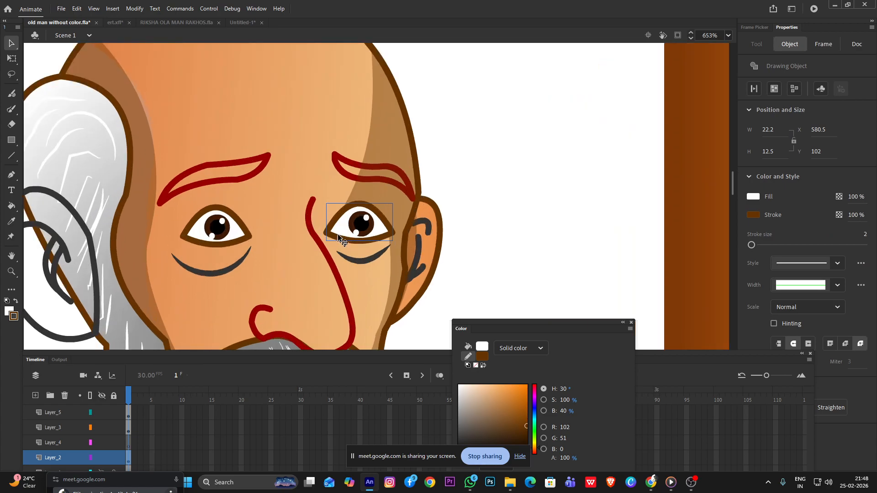
click(229, 240)
scroll(429, 233, down, 5)
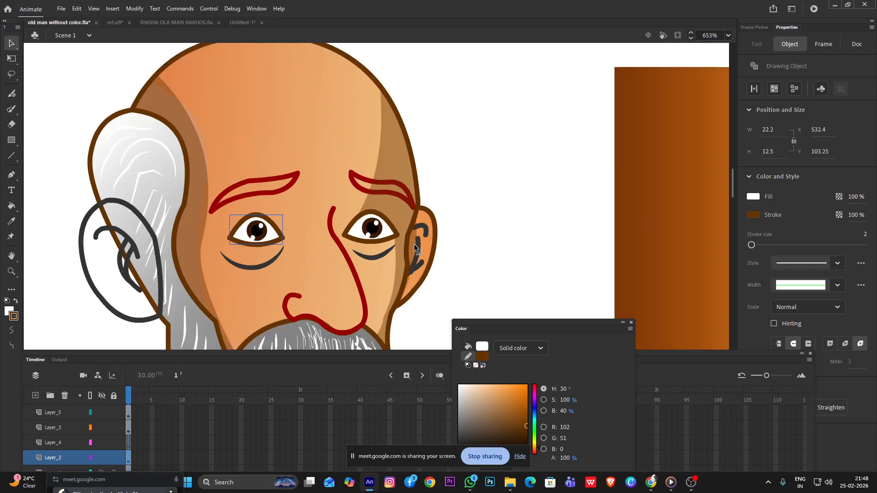
click(431, 237)
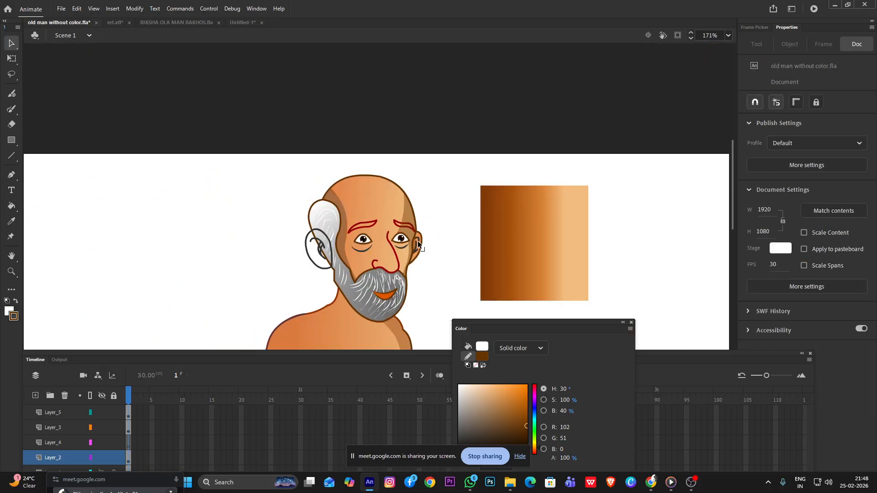
Recolor the wrinkle line under the eye nearer the large ear with the dark brown stroke, RGB 102, 51, 0
scroll(418, 240, down, 1)
scroll(372, 233, up, 2)
click(440, 241)
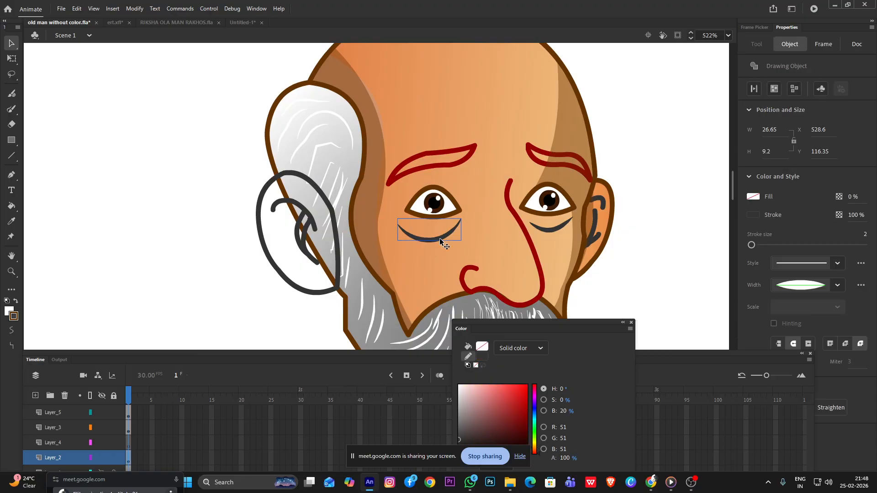
double_click(440, 241)
click(440, 241)
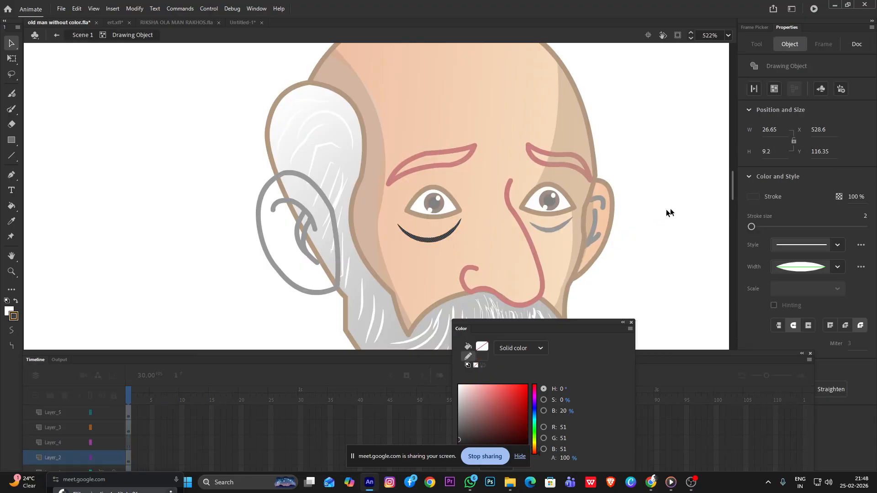
click(753, 198)
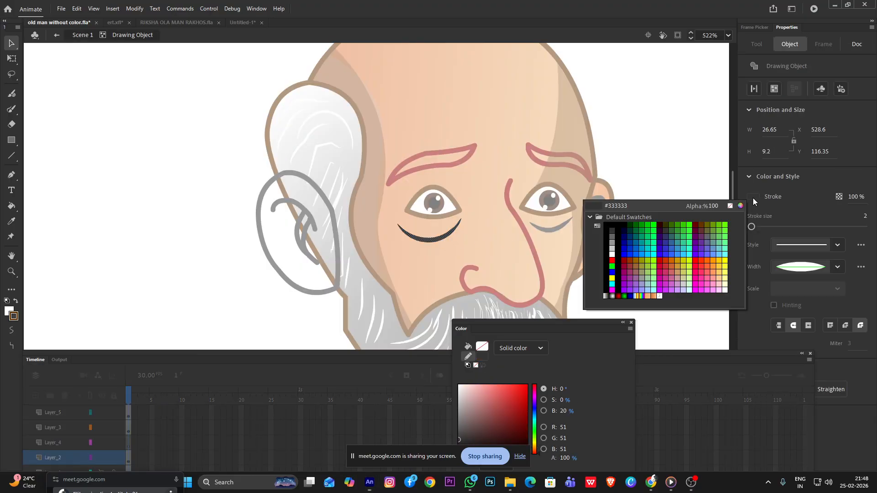
click(707, 222)
double_click(689, 198)
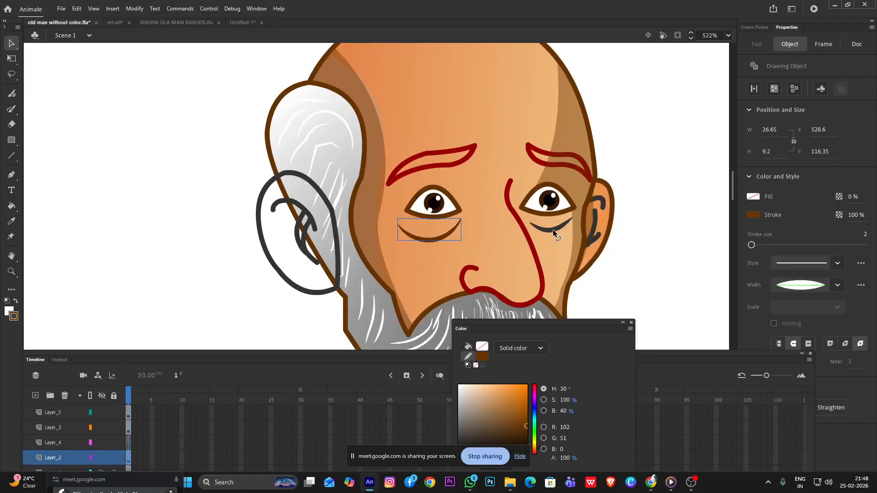
Give the wrinkle line under the eye nearer the small ear the same dark brown stroke, RGB 102, 51, 0
double_click(552, 229)
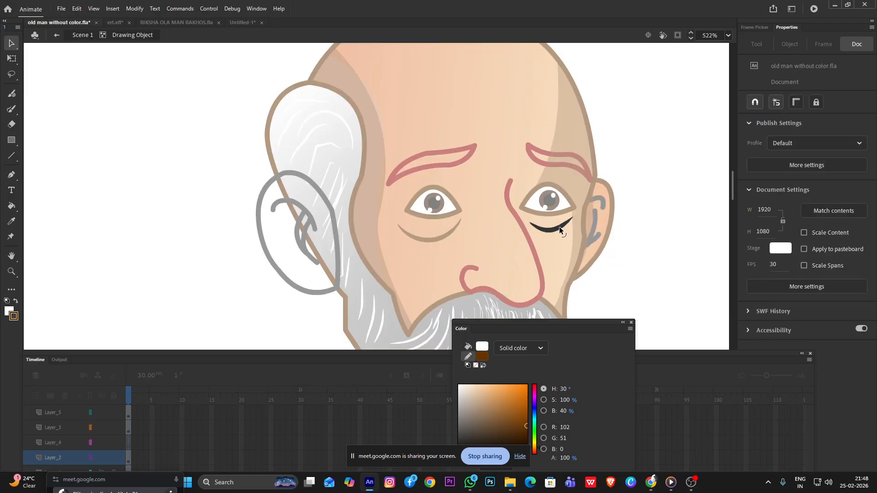
click(559, 227)
click(751, 197)
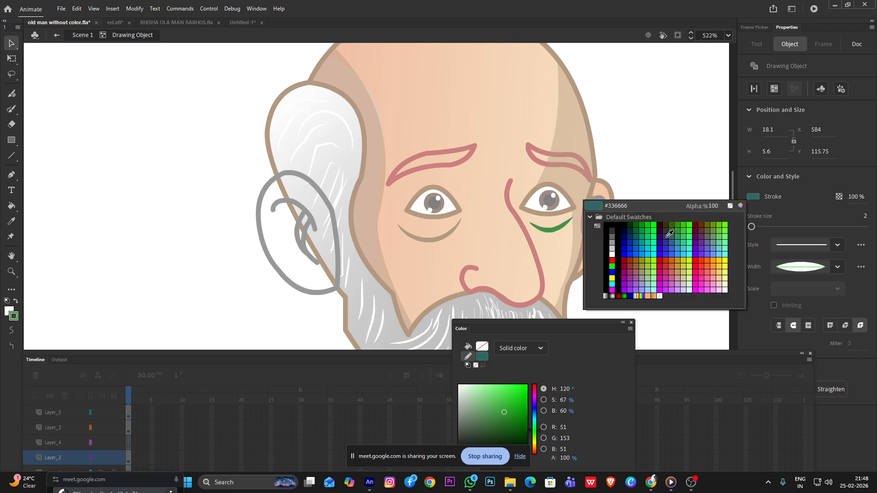
click(702, 224)
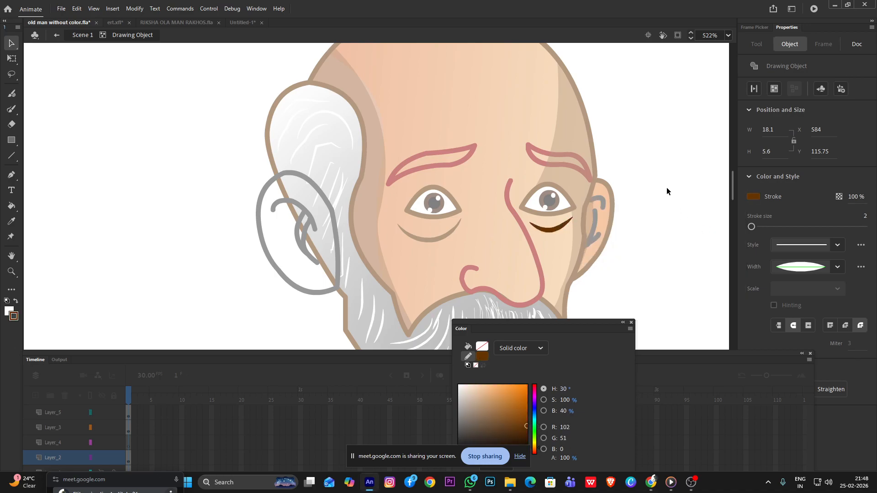
click(667, 188)
double_click(635, 174)
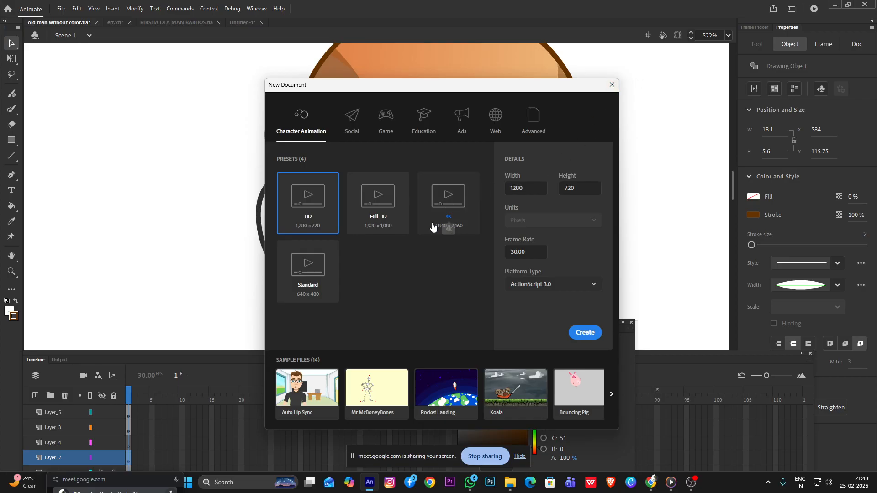
Create a blank HD 1280 x 720 ActionScript 3.0 document, and return to the old man without color.fla document
click(577, 332)
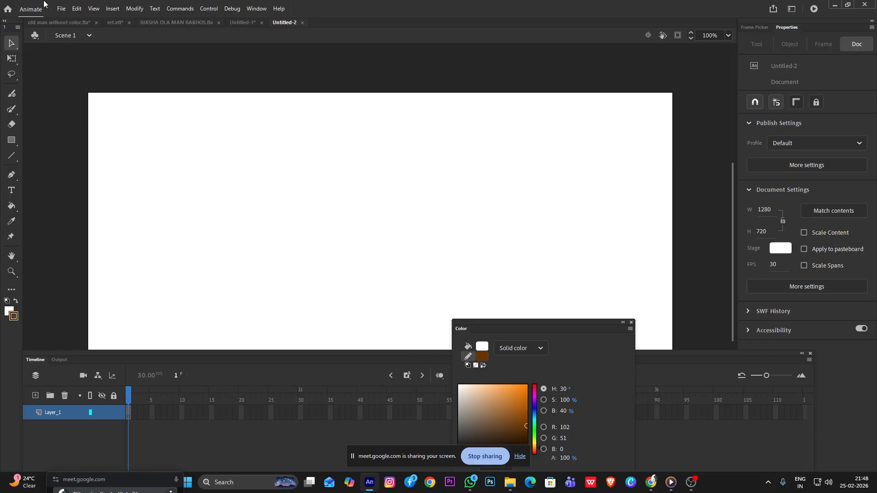
click(241, 23)
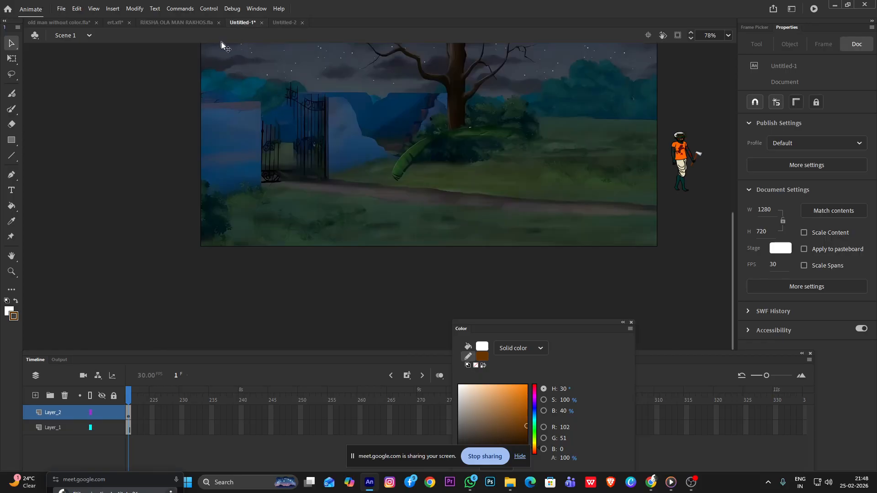
click(195, 23)
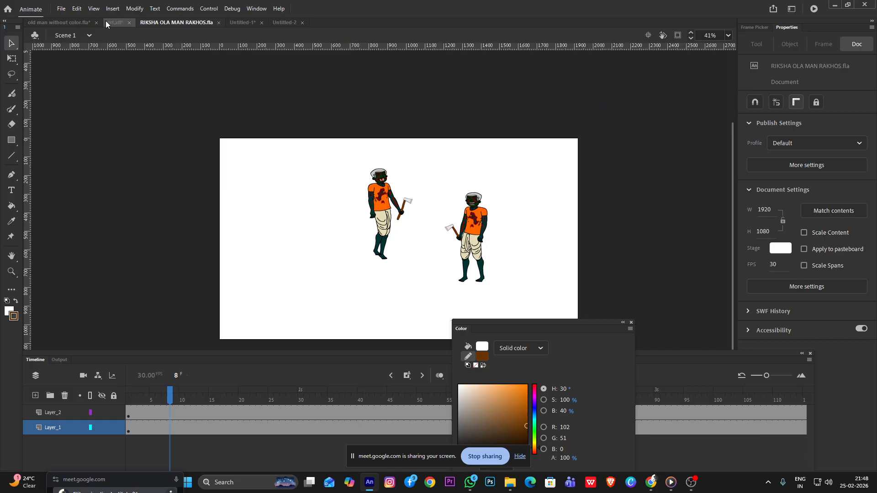
click(64, 22)
Sample the skin gradient from the forehead and fill the large ear with it
scroll(458, 150, down, 5)
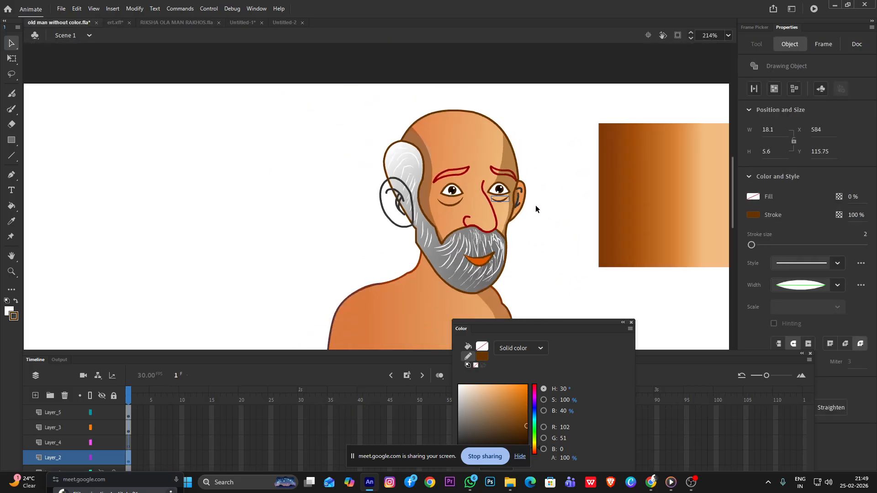
click(578, 215)
scroll(530, 214, down, 5)
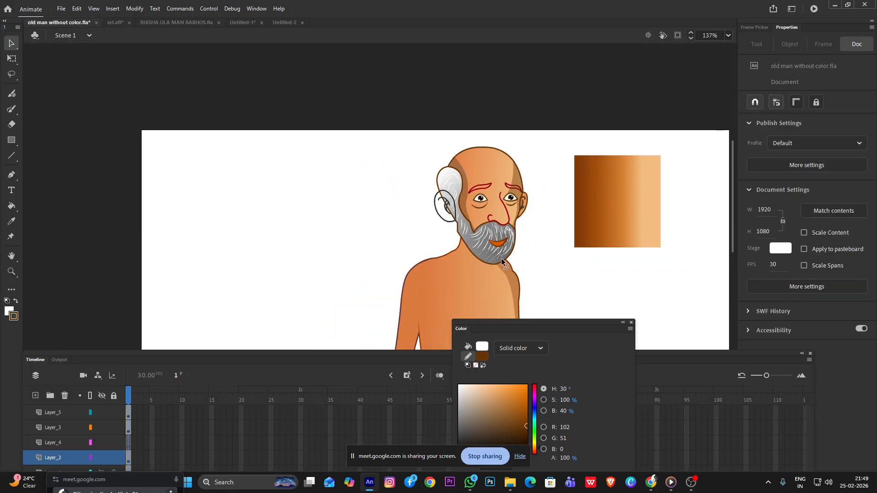
scroll(408, 182, up, 5)
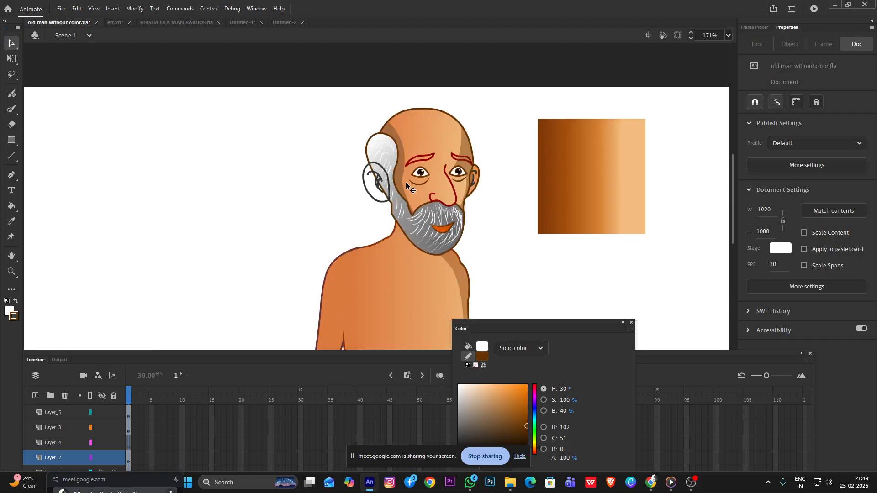
key(i)
click(455, 120)
click(355, 213)
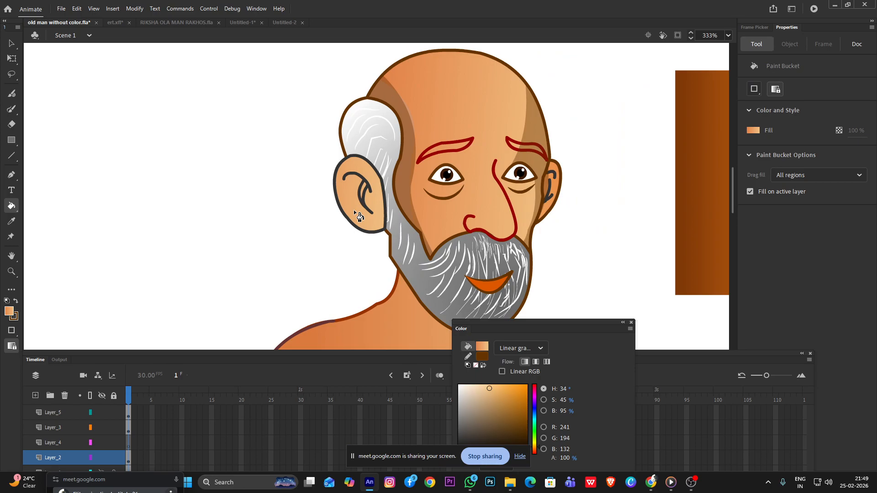
Change the large ear's outer outline to the dark brown stroke, RGB 102, 51, 0, and deselect it
scroll(426, 222, down, 1)
scroll(426, 222, down, 2)
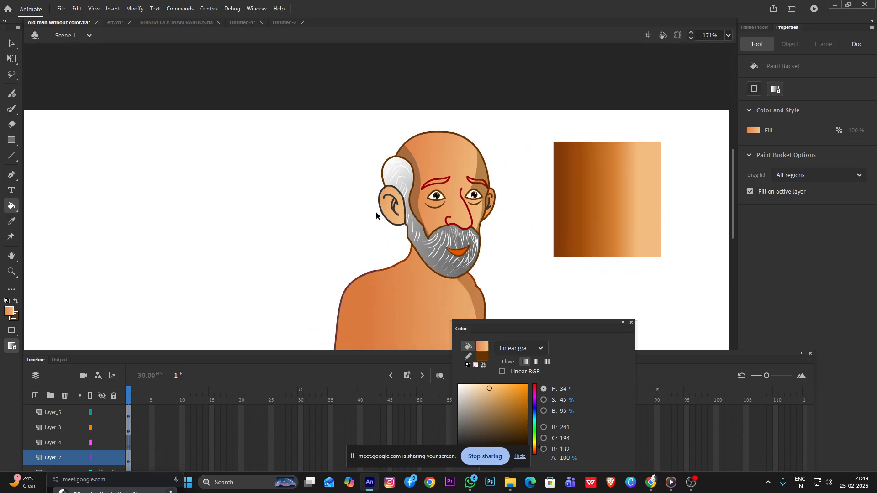
key(v)
double_click(393, 222)
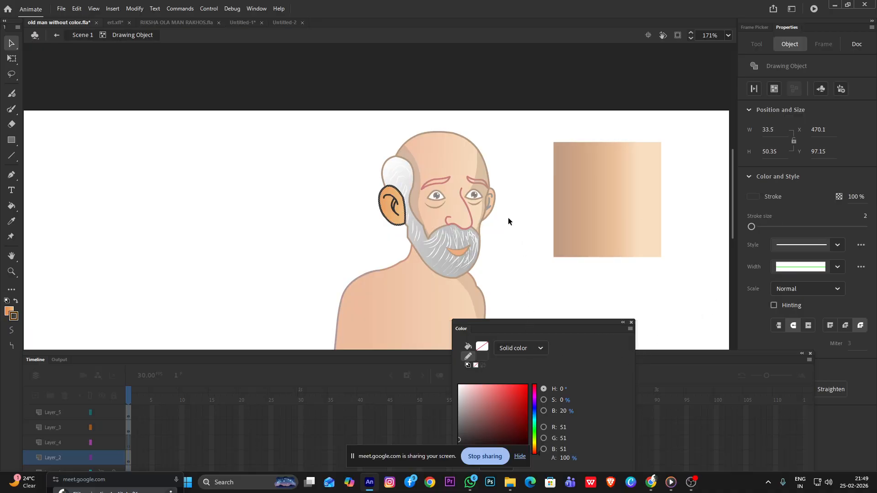
click(750, 197)
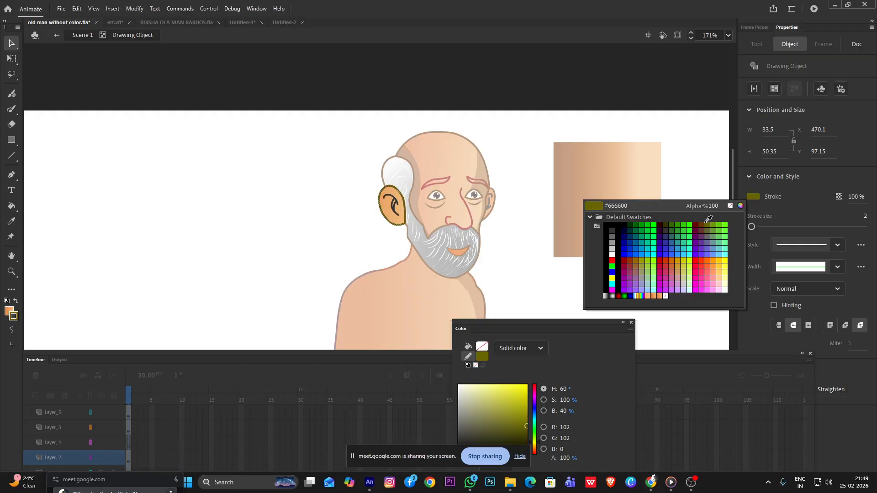
click(701, 224)
click(639, 182)
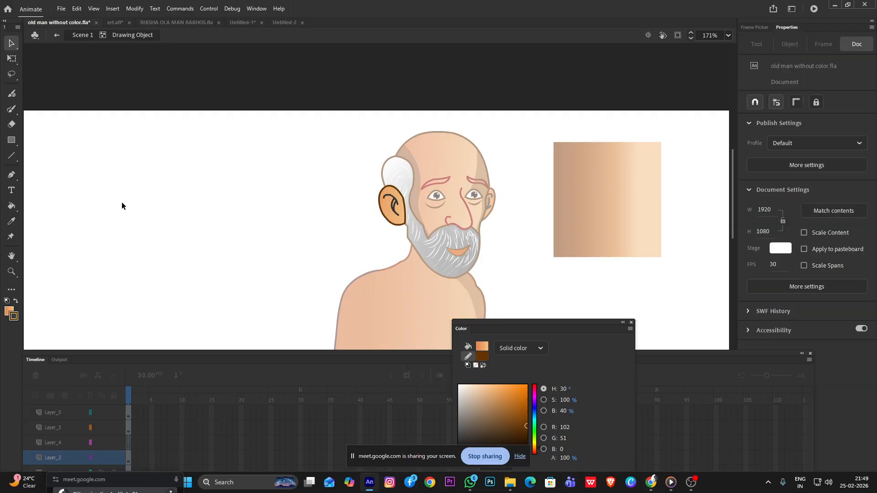
Recolor the curved inner fold lines of the large ear with the outline's dark brown, and leave the drawing object
scroll(388, 178, up, 8)
click(465, 224)
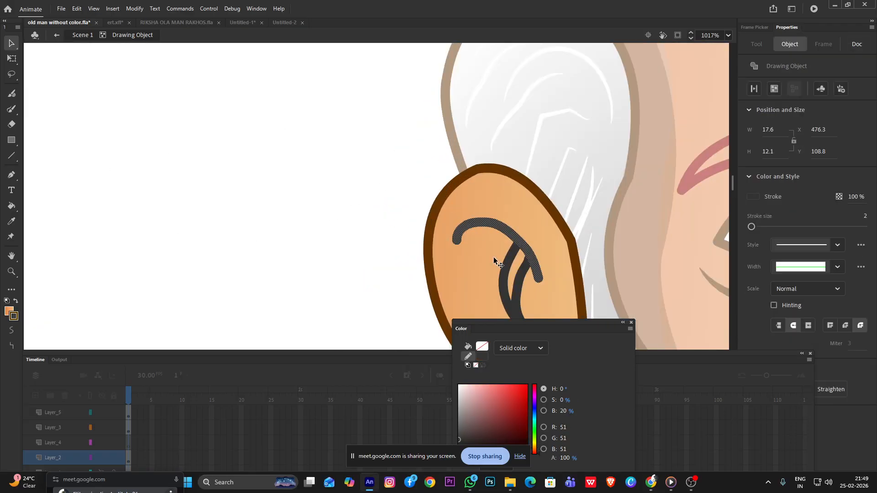
shift+click(507, 270)
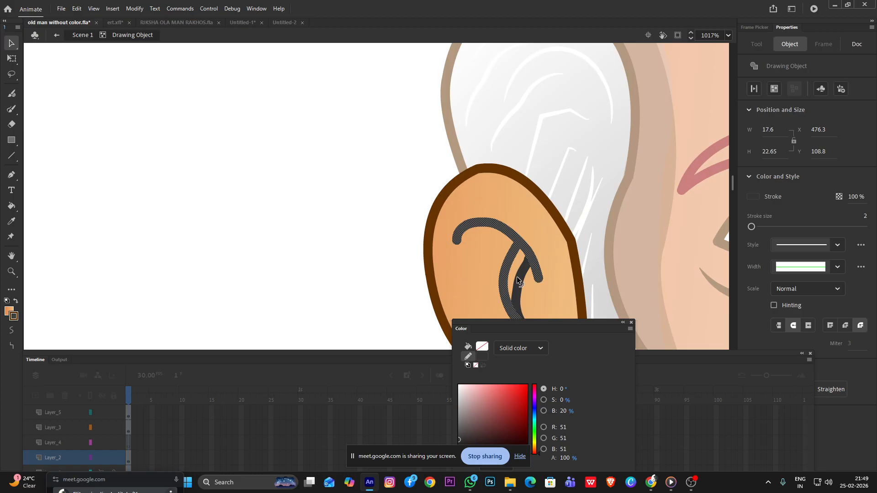
click(752, 197)
click(563, 226)
double_click(168, 208)
Recolor the remaining dark gray end of the large ear's inner line by sampling the brown from its outline
scroll(355, 205, down, 5)
scroll(355, 206, down, 1)
scroll(393, 235, up, 6)
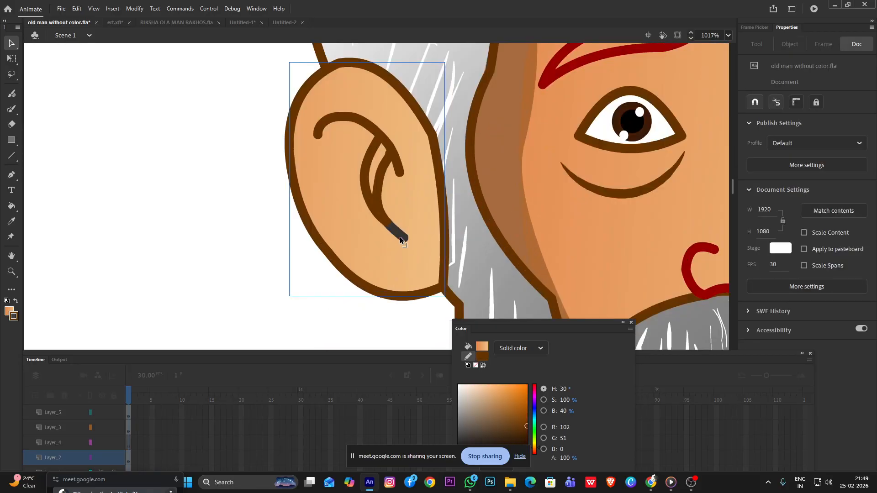
double_click(400, 238)
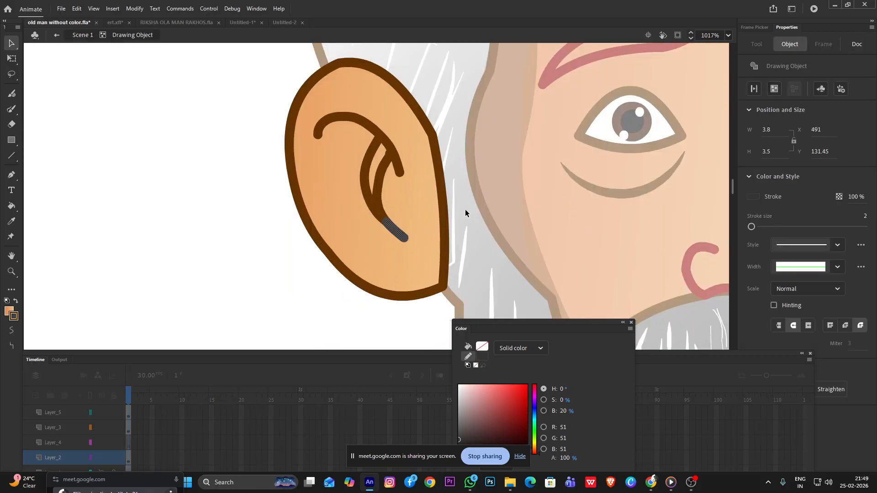
key(i)
click(444, 207)
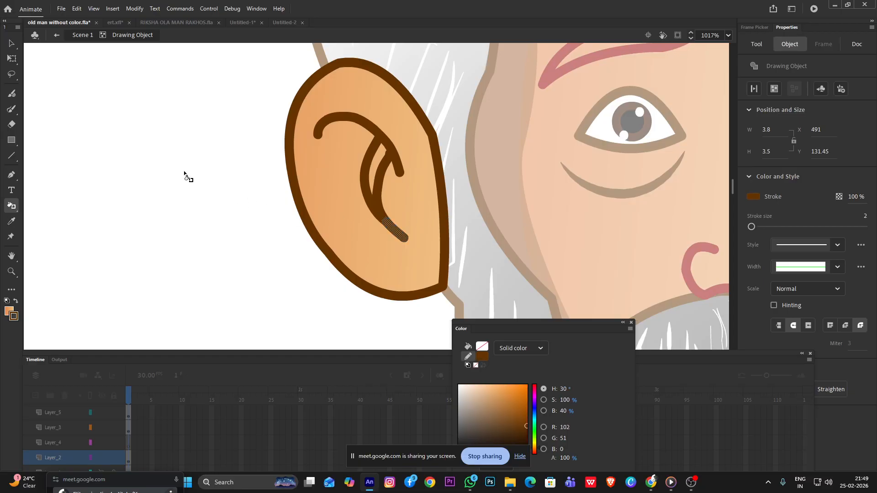
Leave the large ear's drawing object and return to the main scene
click(11, 44)
double_click(143, 120)
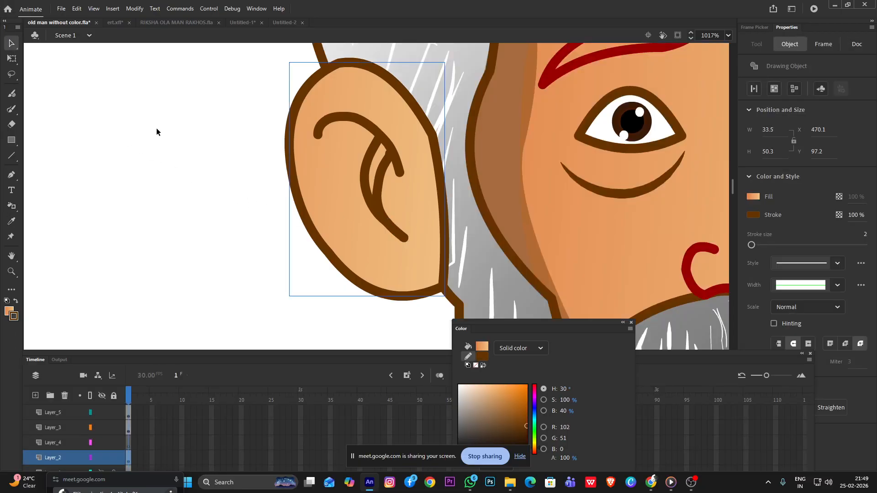
scroll(176, 173, down, 6)
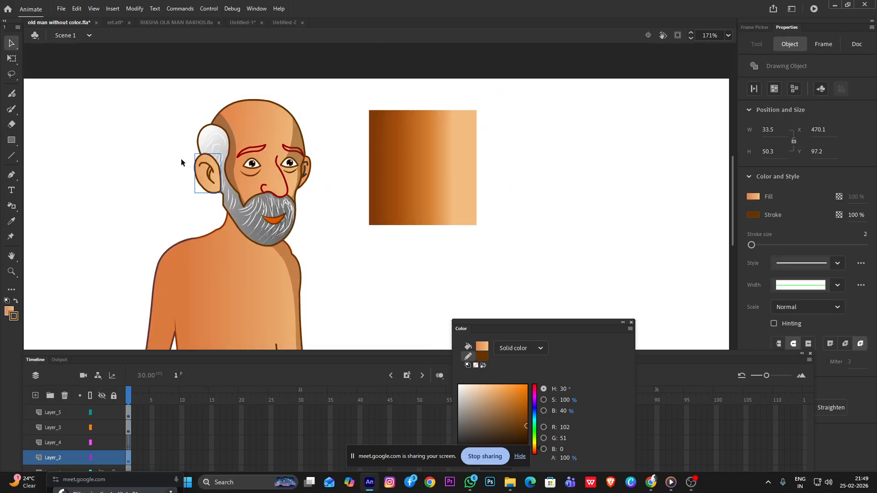
scroll(187, 160, up, 2)
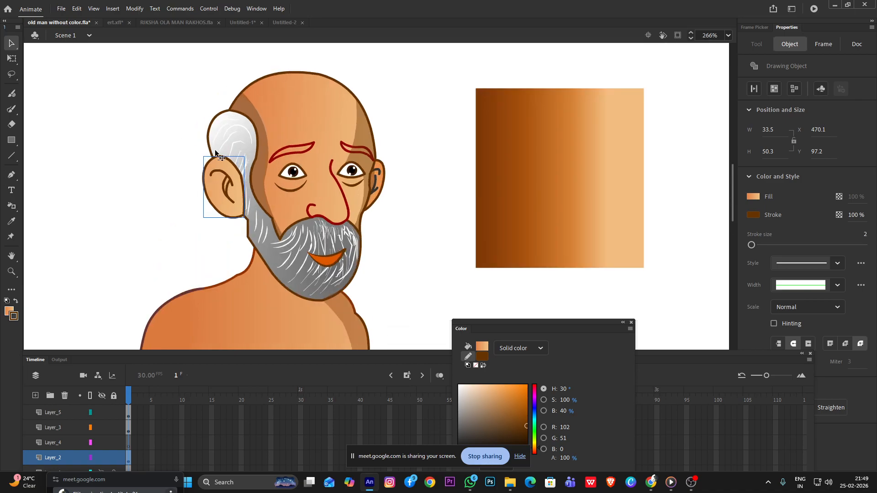
Sample the dark gray of the small ear's inner line as the large ear's stroke color
double_click(233, 178)
double_click(410, 193)
key(i)
click(380, 172)
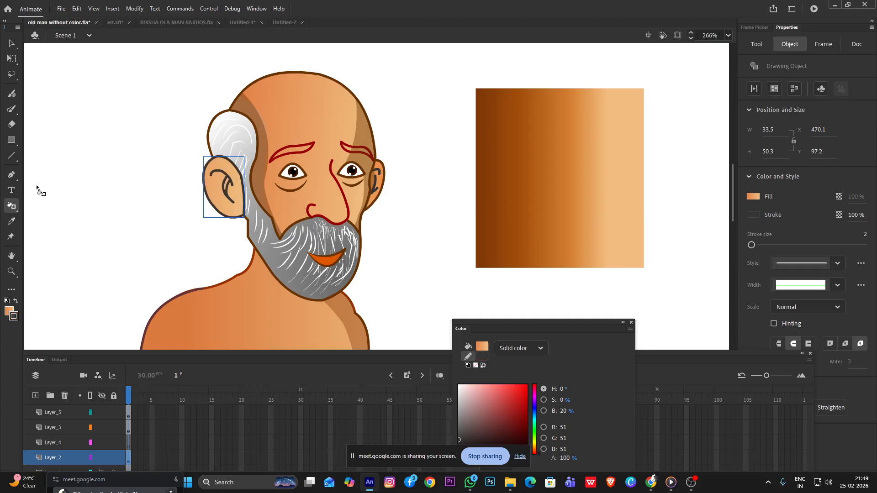
Sample the skin gradient from the face and refill the large ear with it
mouse_move(16, 206)
mouse_down()
mouse_move(27, 221)
mouse_move(80, 204)
mouse_up()
key(i)
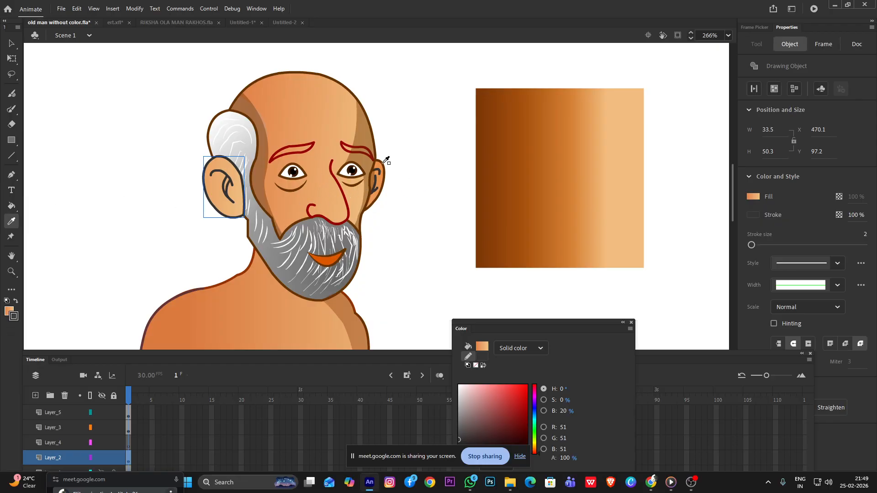
click(366, 175)
click(212, 185)
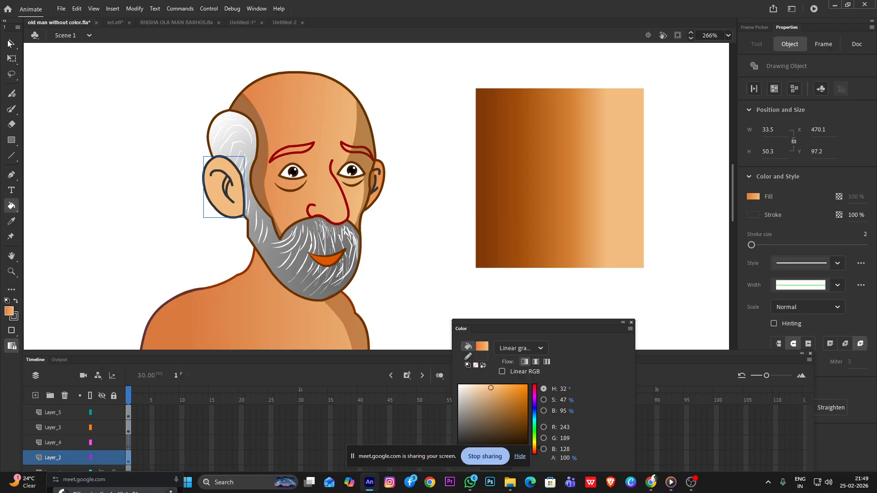
Reposition the large ear's gradient with the Gradient Transform tool, centering it over the ear, and leave the drawing object
click(11, 43)
double_click(227, 208)
click(227, 207)
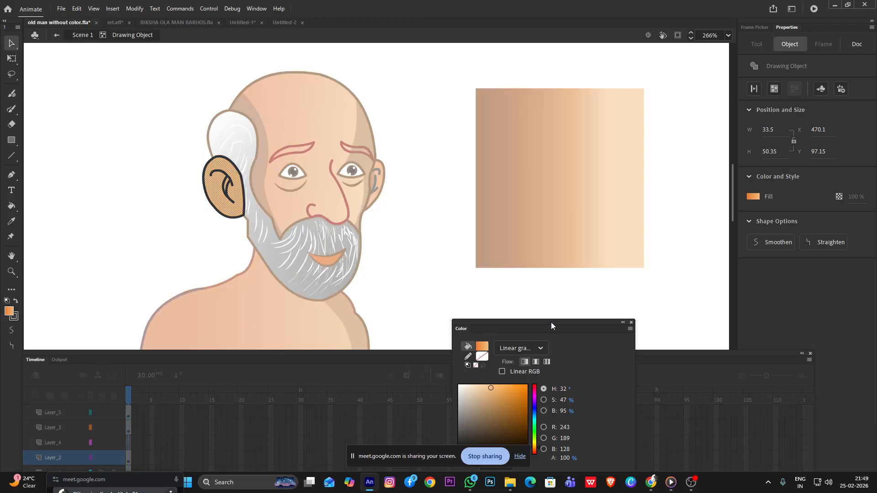
drag(551, 322, 592, 172)
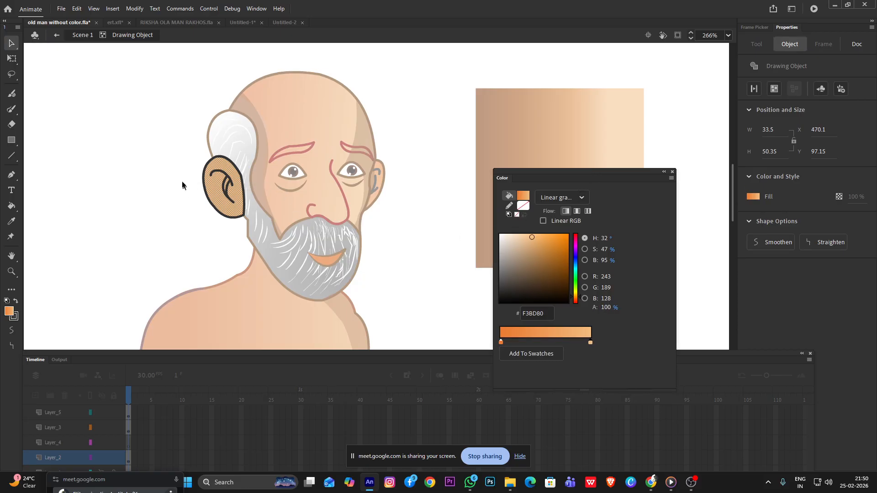
key(f)
drag(365, 169, 231, 186)
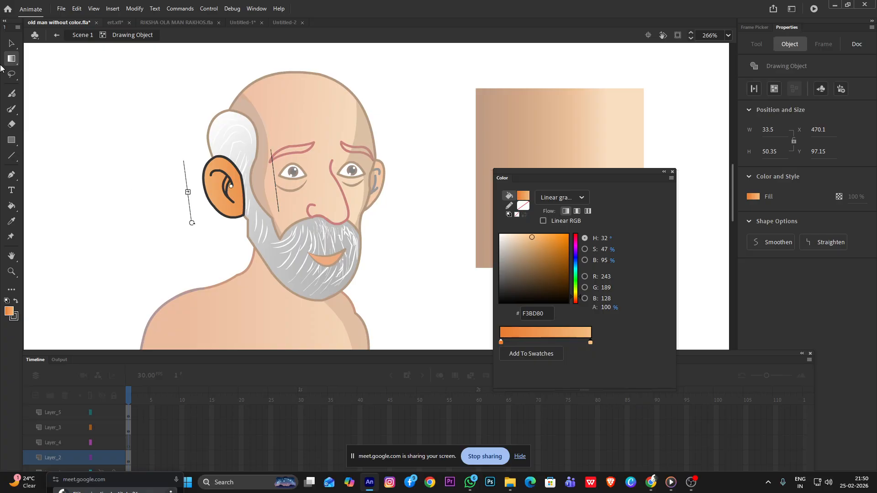
click(12, 44)
double_click(122, 100)
click(121, 100)
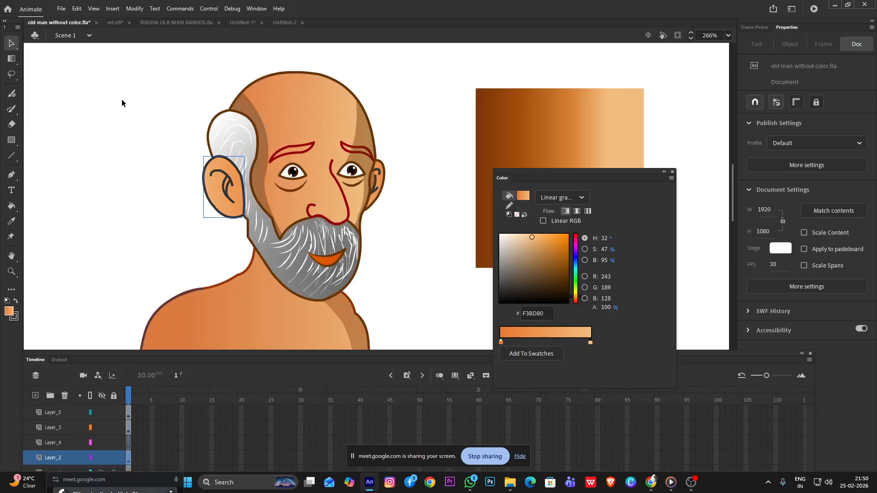
Recolor the large ear's outline and inner fold lines reddish brown, #823300, and leave the drawing object
double_click(238, 172)
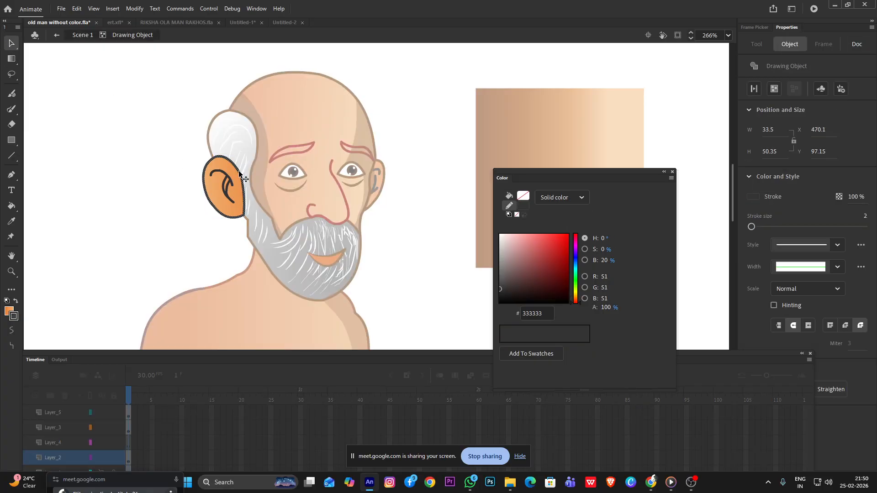
scroll(226, 188, up, 2)
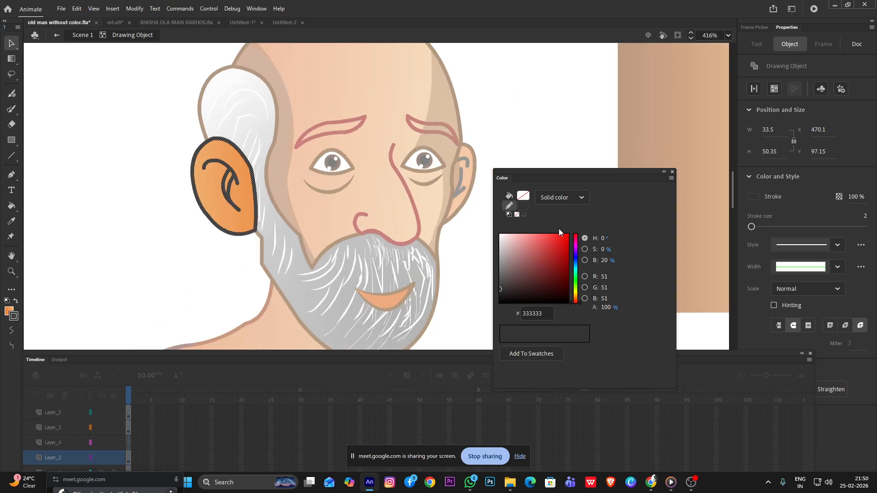
click(575, 300)
click(574, 299)
mouse_move(558, 256)
mouse_down()
mouse_move(580, 222)
mouse_move(571, 268)
mouse_up()
double_click(494, 102)
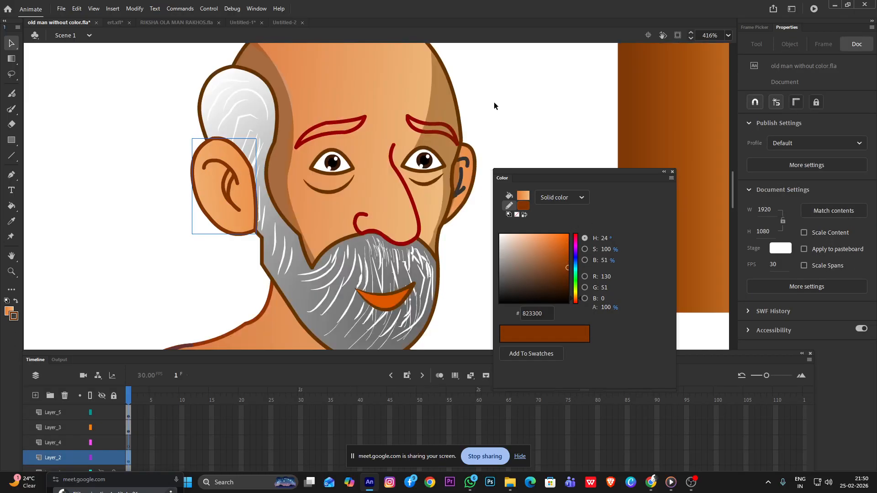
click(494, 102)
Move the Color panel aside, away from the character and the gradient swatch
scroll(301, 134, down, 3)
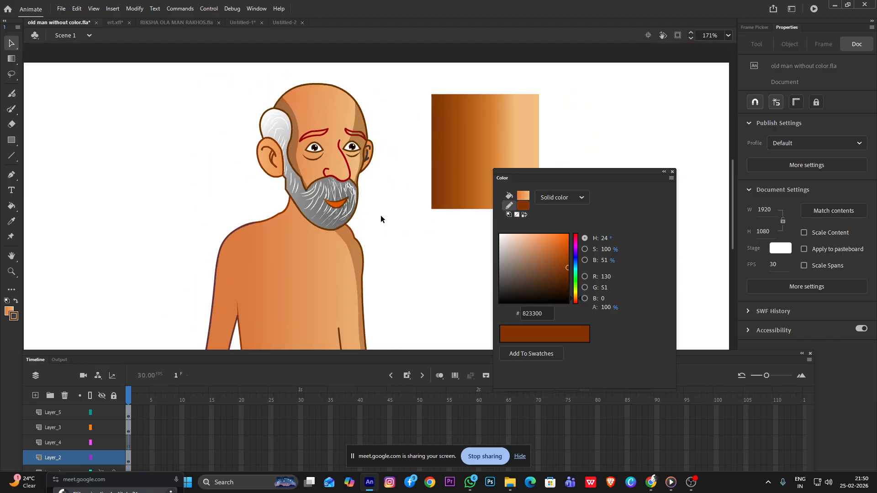
scroll(381, 216, down, 3)
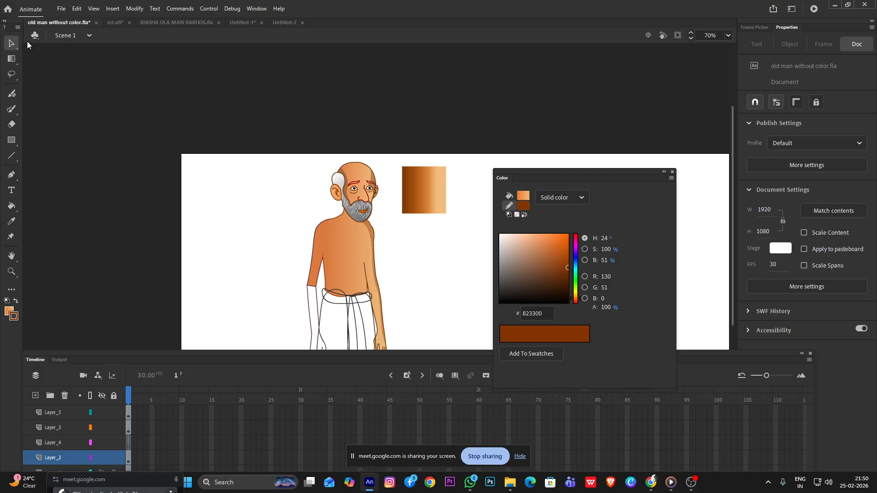
drag(635, 172, 758, 164)
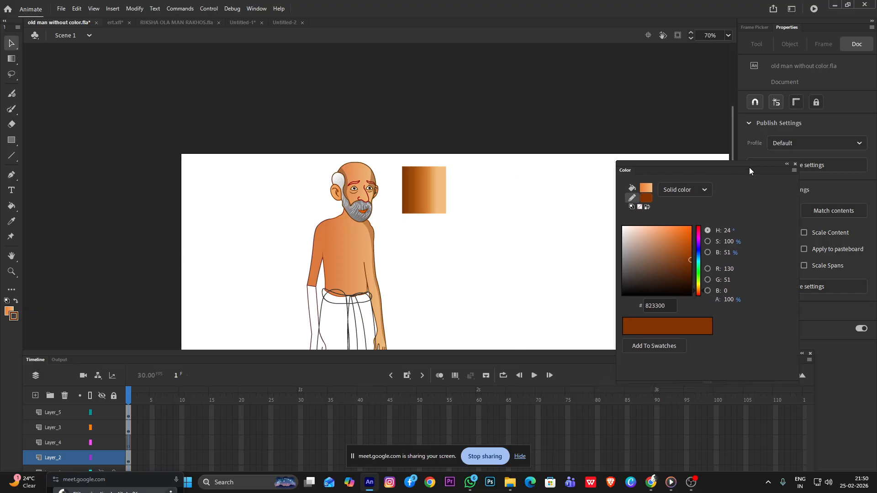
scroll(323, 167, up, 5)
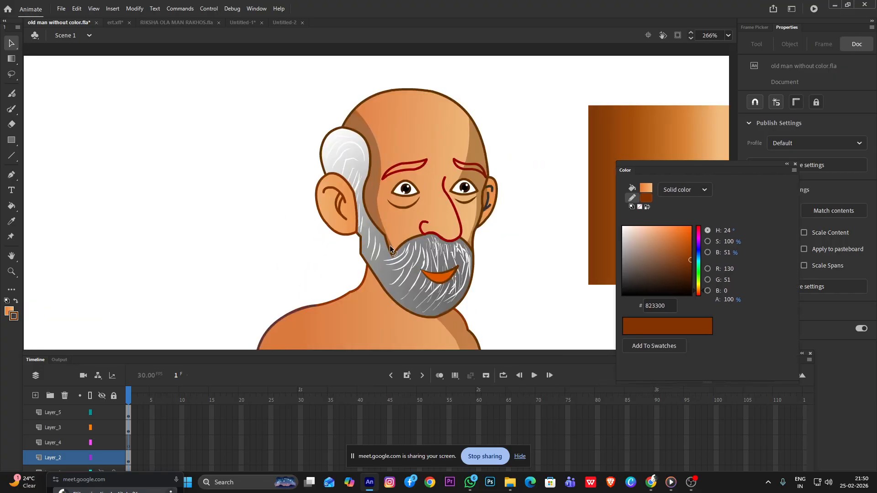
scroll(419, 232, down, 2)
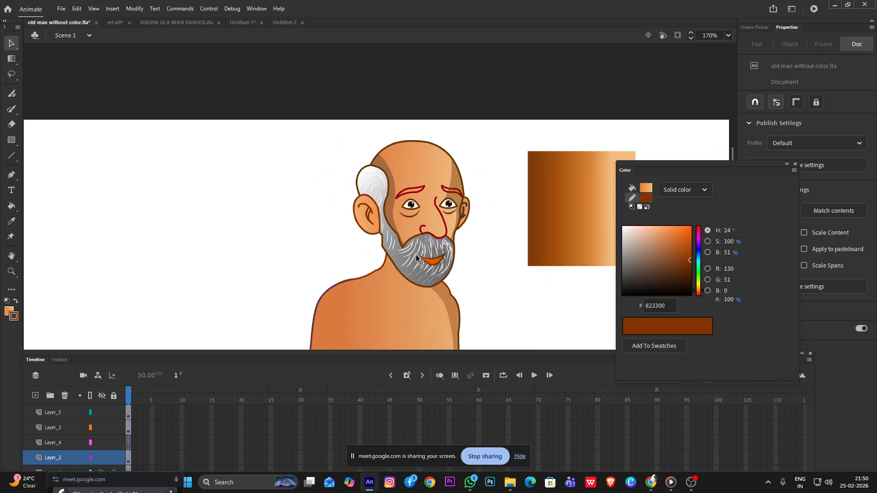
Extend the upper end of the forehead shadow on the small-ear side toward the crown, with a curved inner edge
click(454, 182)
click(479, 160)
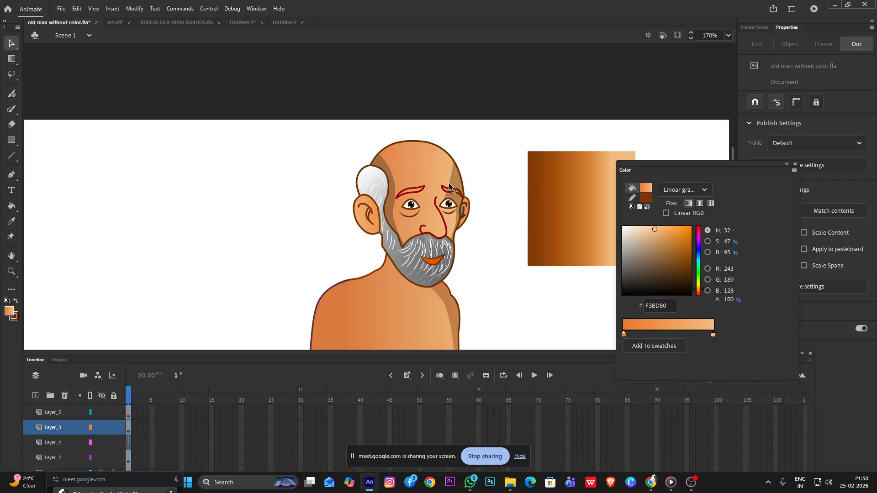
scroll(452, 181, up, 3)
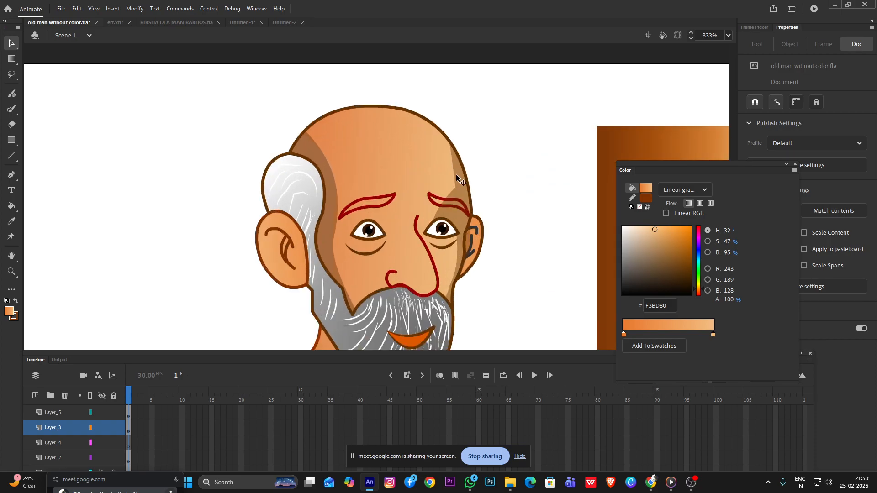
drag(450, 144, 414, 115)
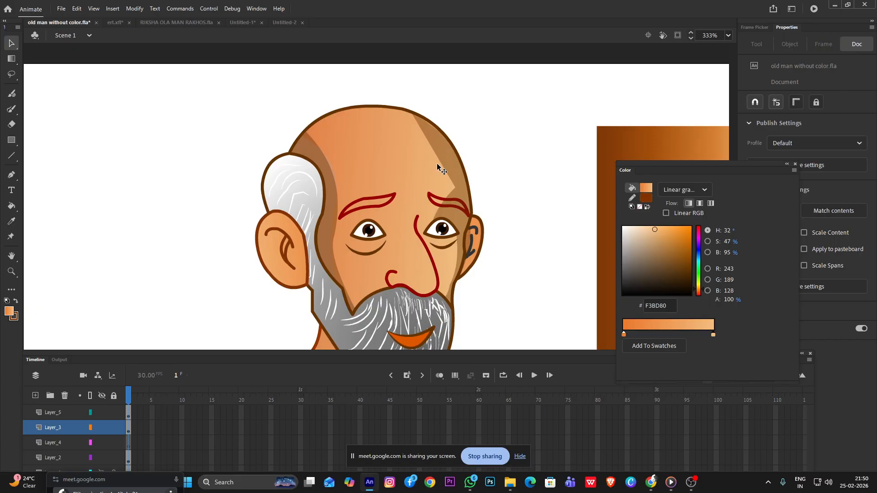
key(ctrl+z)
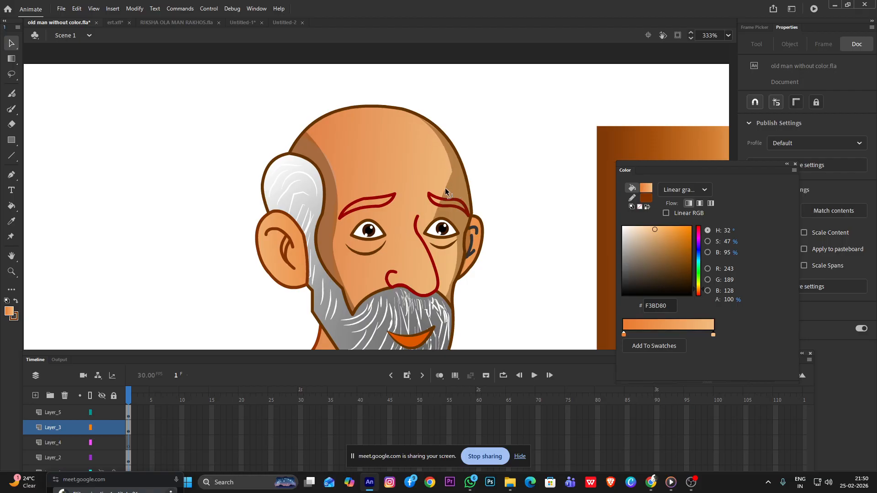
Check the stroke color of the line under the eye nearer the large ear against the ear's outline
scroll(535, 195, down, 5)
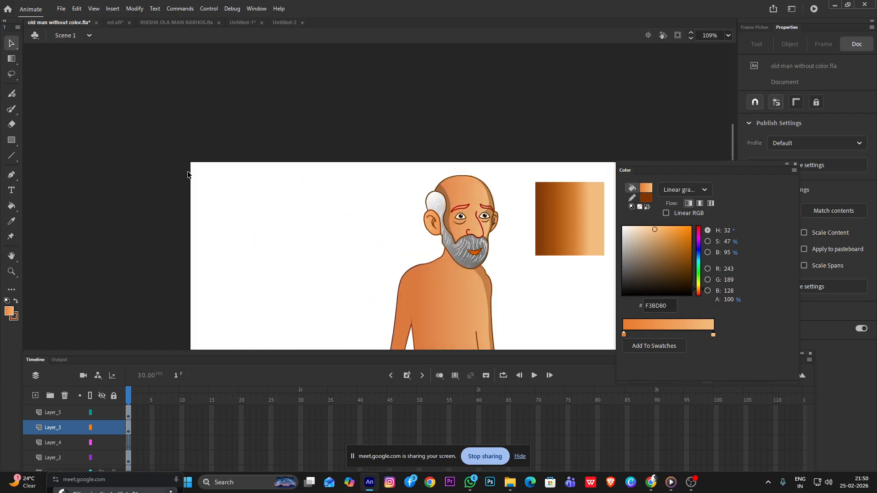
scroll(490, 214, up, 8)
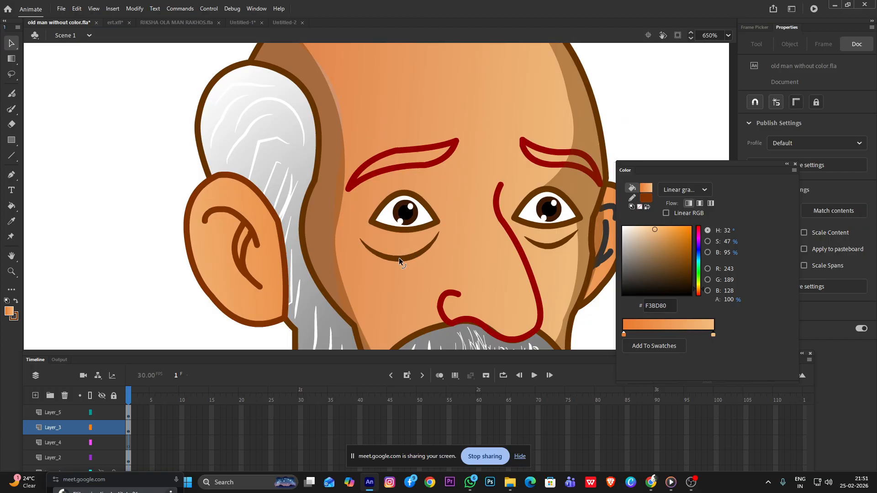
click(399, 259)
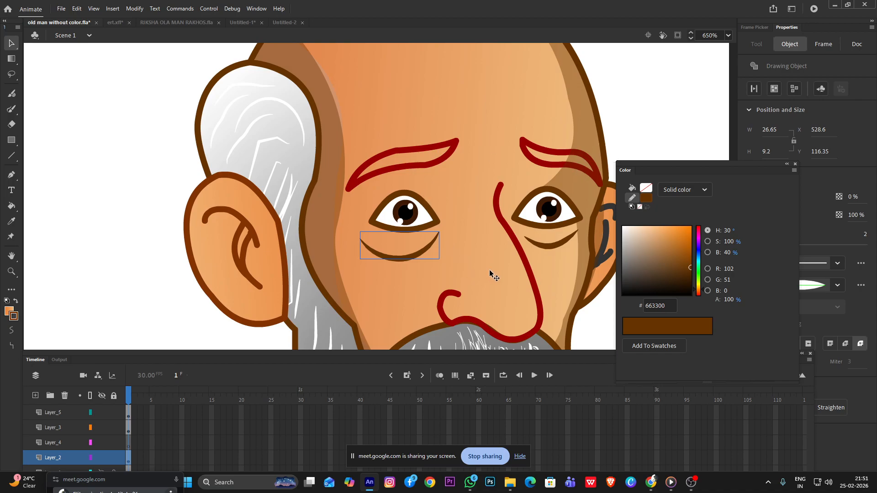
scroll(503, 281, down, 3)
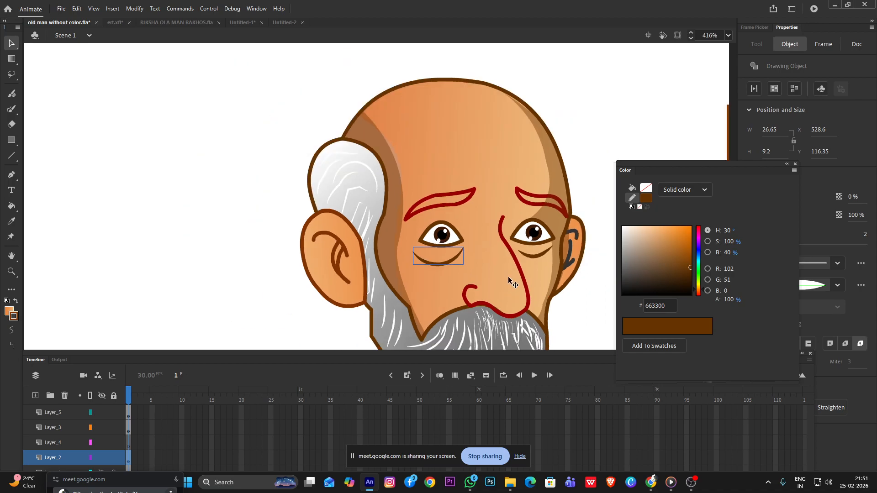
scroll(508, 279, up, 3)
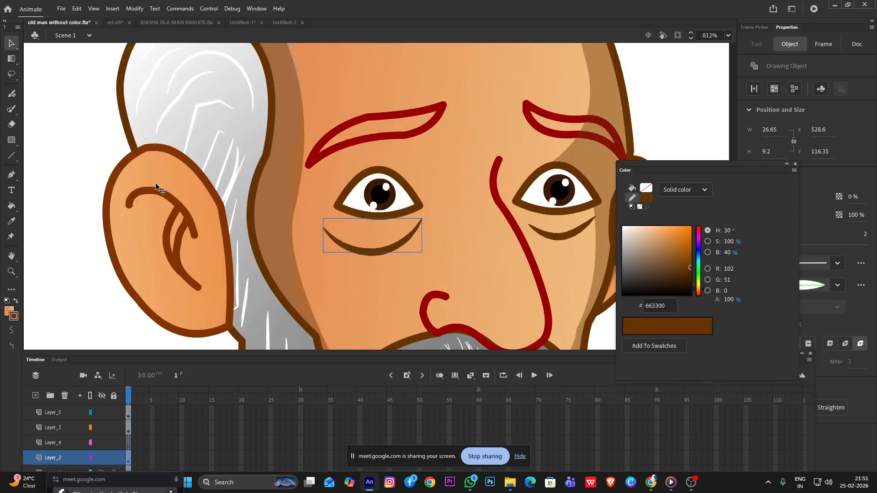
scroll(68, 237, down, 3)
Add a new layer above Layer_5 and make Layer_4 the active layer
click(72, 413)
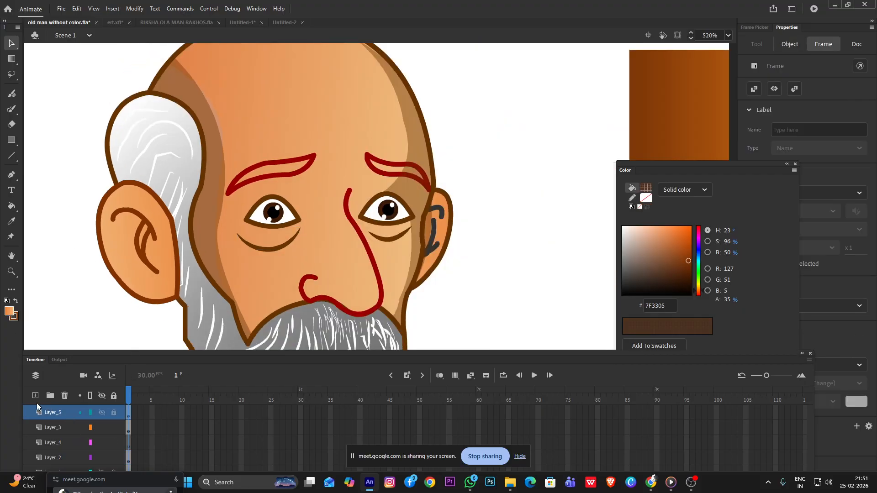
click(35, 396)
click(80, 458)
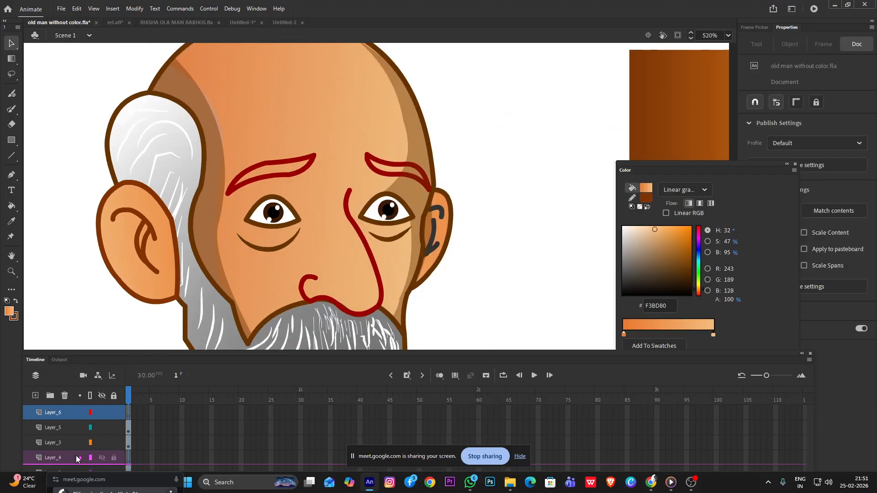
click(81, 459)
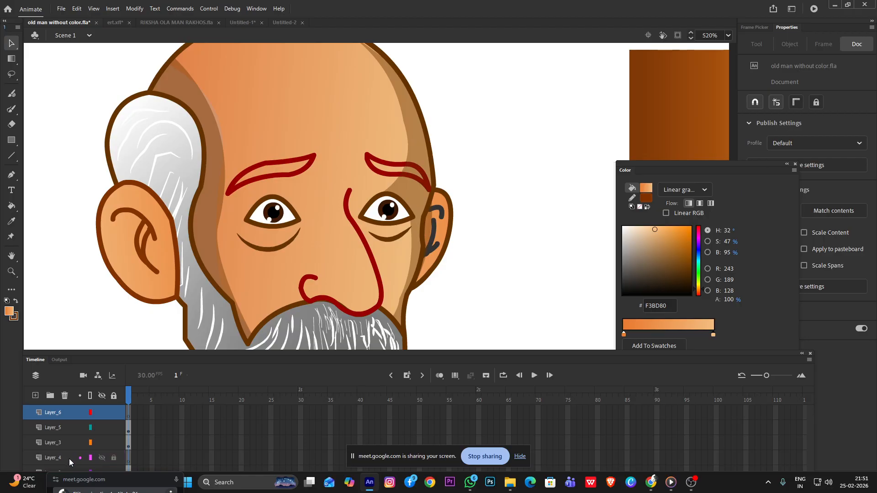
click(70, 459)
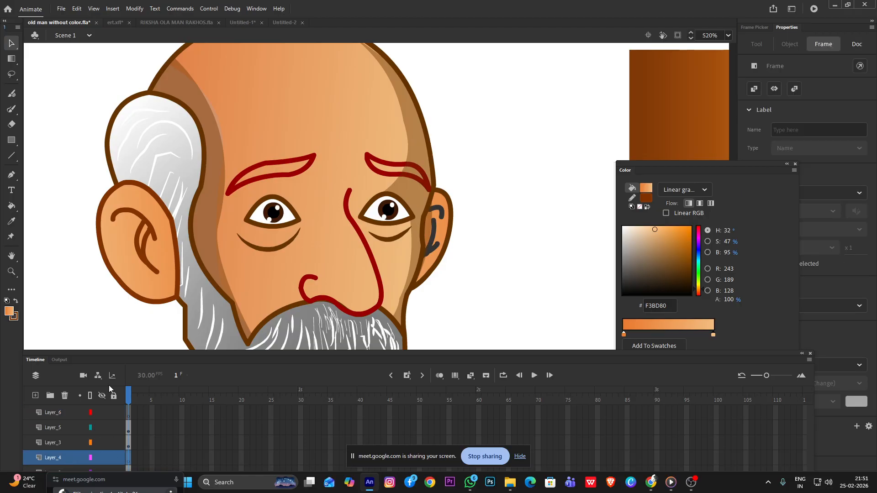
Draw a gradient-filled rectangle about 46 by 29 beside the head and move its fill below the outline
click(15, 140)
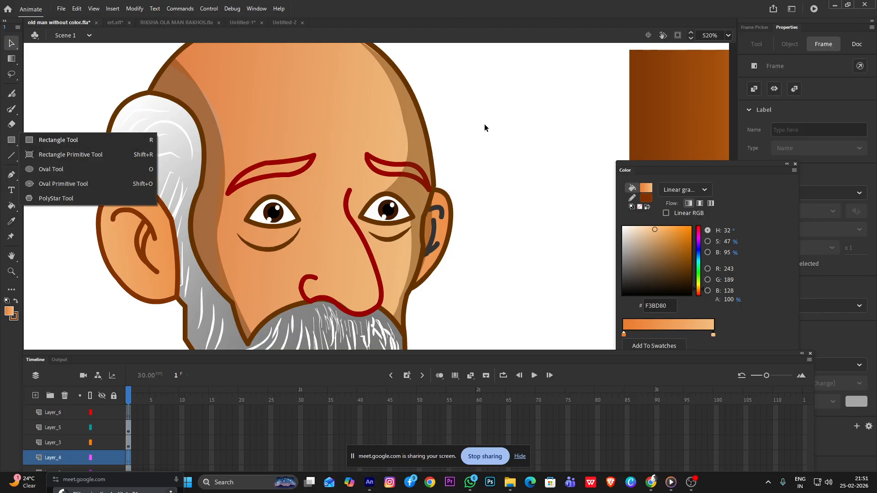
click(50, 142)
mouse_move(452, 111)
mouse_down()
mouse_move(529, 204)
mouse_move(563, 166)
mouse_move(564, 179)
mouse_up()
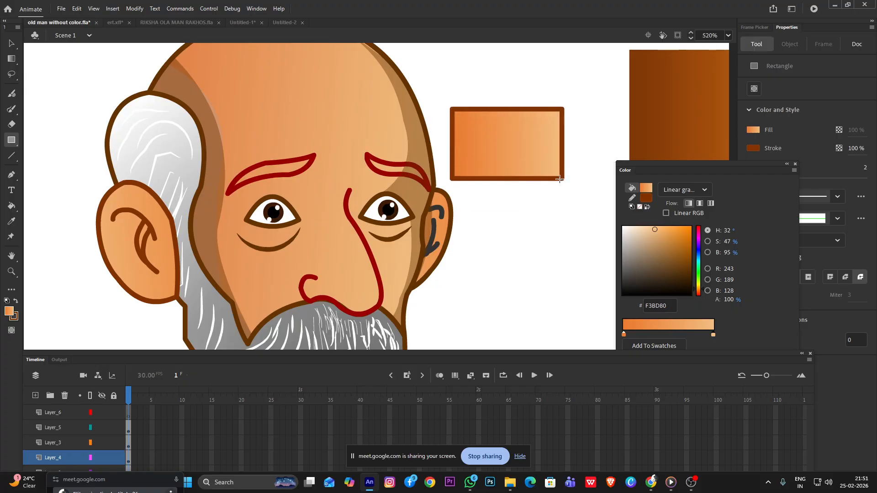
click(12, 43)
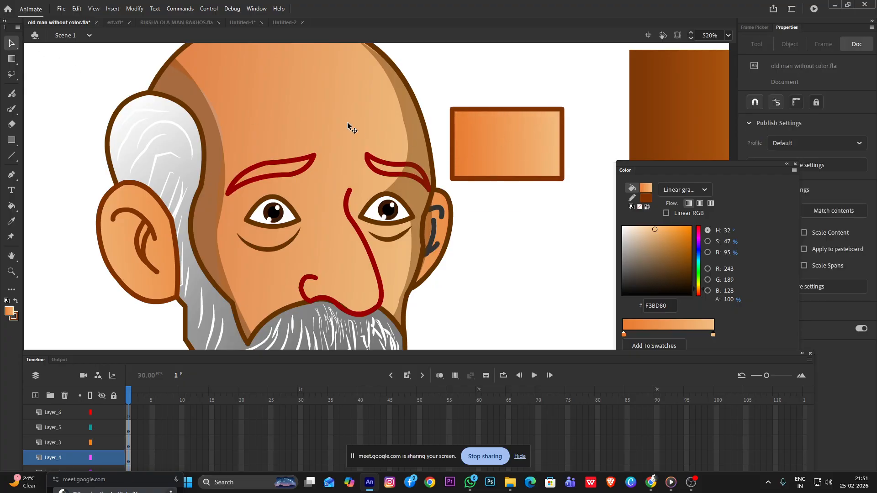
click(510, 142)
mouse_move(517, 147)
mouse_down()
mouse_move(521, 287)
mouse_move(525, 279)
mouse_up()
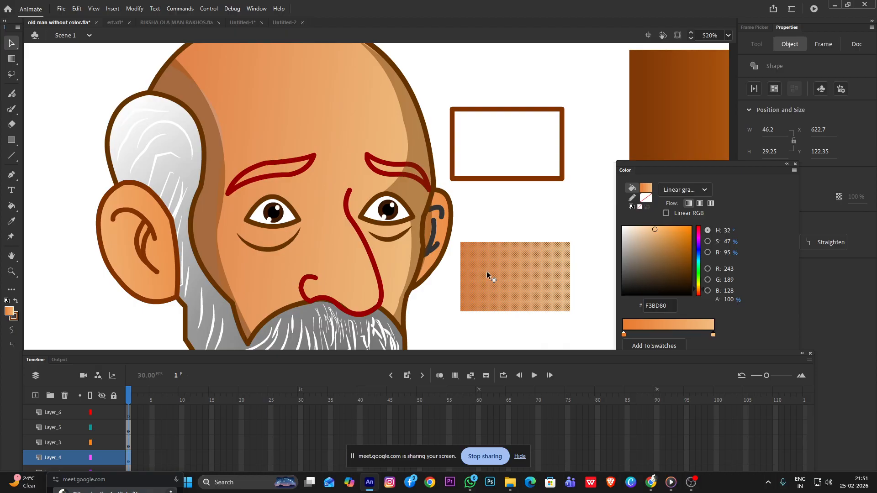
Narrow the gradient rectangle to a piece about 14 by 29 and curve its face-side edge inward
click(589, 264)
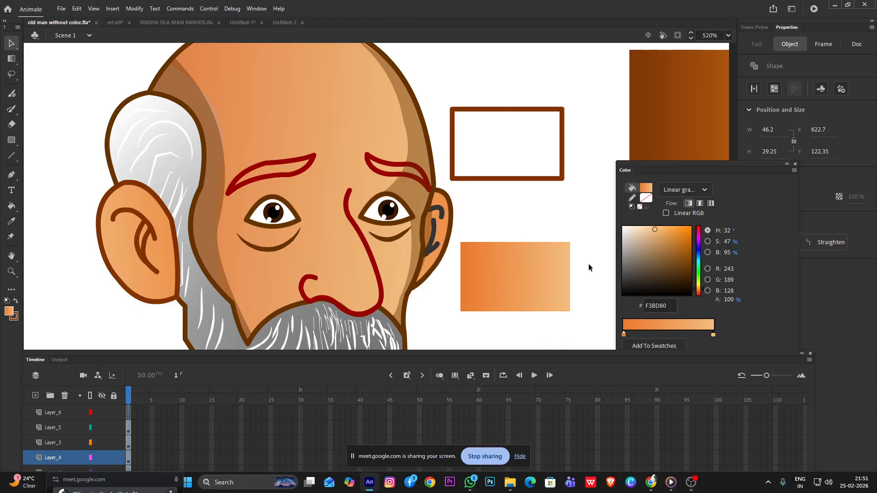
click(567, 243)
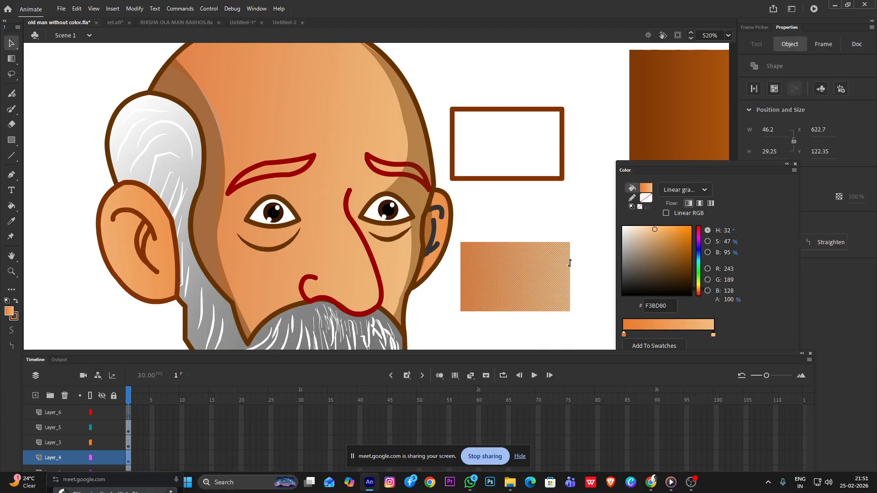
key(q)
drag(570, 277, 470, 279)
click(499, 278)
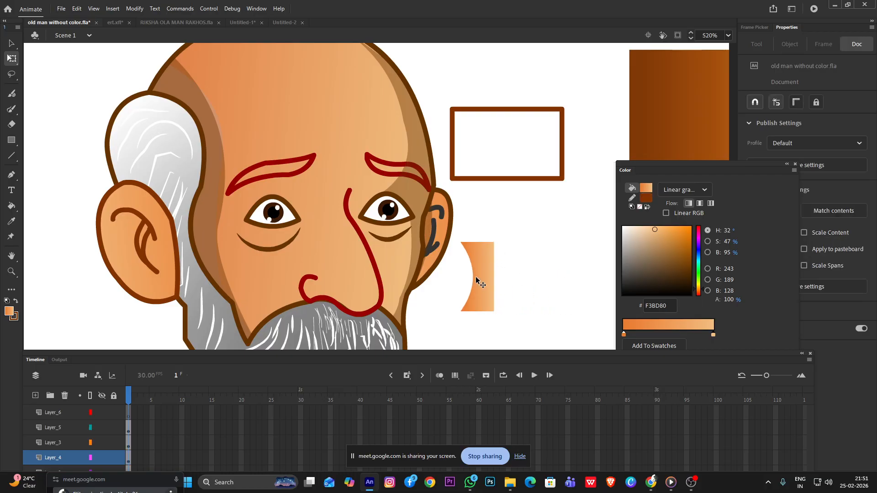
mouse_move(465, 246)
mouse_down()
mouse_move(473, 244)
mouse_move(465, 248)
mouse_up()
Try a dark brown 764105 end color at 61% alpha in the curved piece's linear gradient
click(487, 276)
drag(669, 240, 689, 264)
drag(728, 298, 711, 298)
click(538, 278)
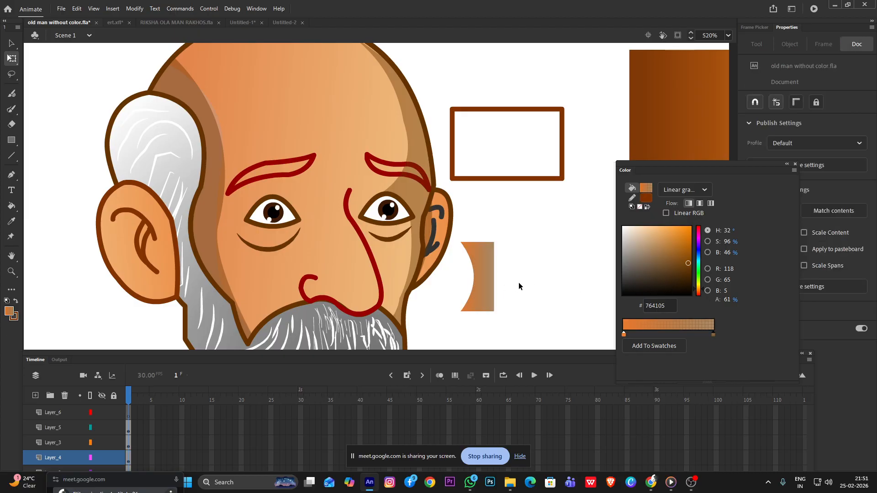
Switch the curved piece's fill to solid color 522000 with 51% alpha
click(472, 281)
click(685, 190)
click(675, 210)
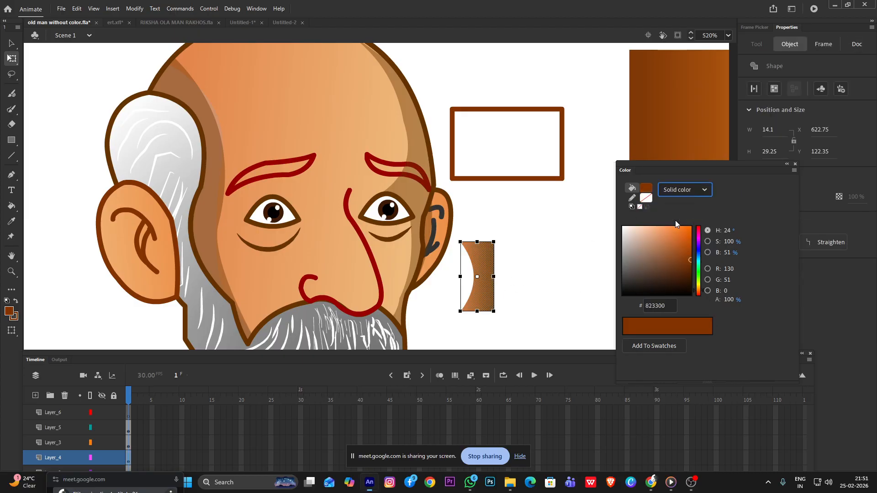
drag(690, 260, 690, 273)
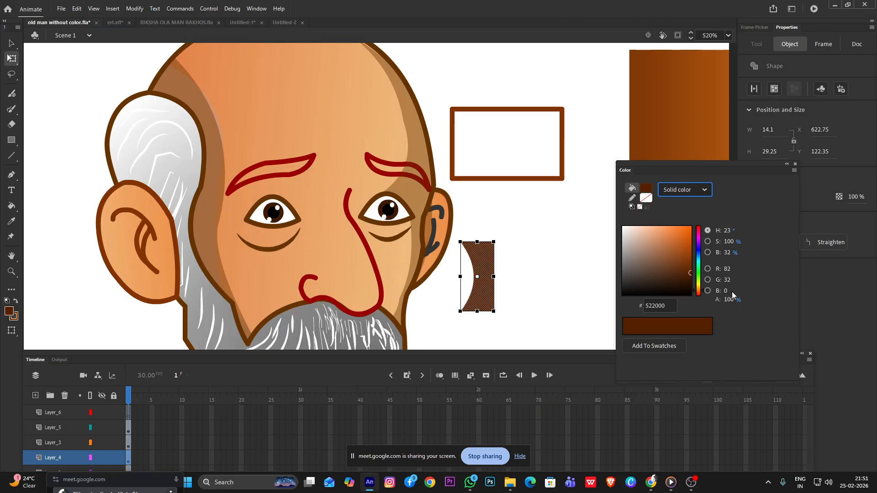
drag(731, 300, 708, 301)
Move the semi-transparent piece onto the nose, between the nostril curve and the long nose line
click(520, 270)
click(480, 281)
drag(480, 281, 345, 266)
click(499, 269)
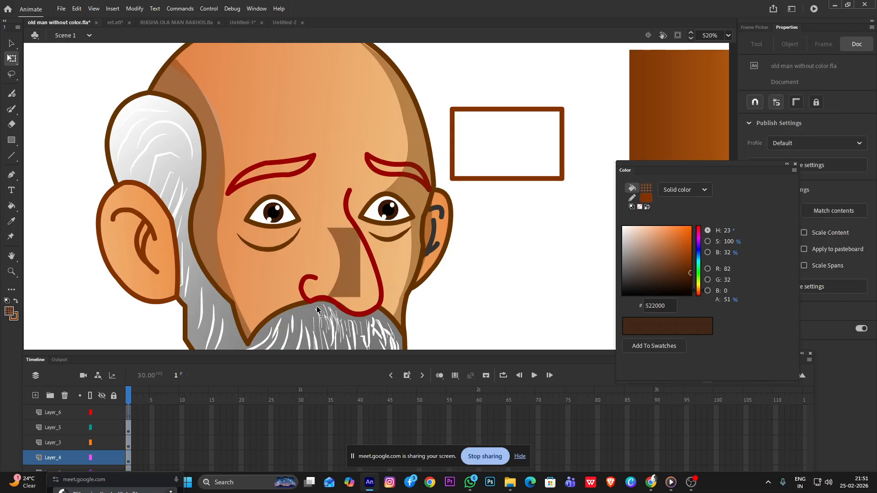
Change the nose shadow's fill to black 000000 with 41% alpha
scroll(320, 311, up, 2)
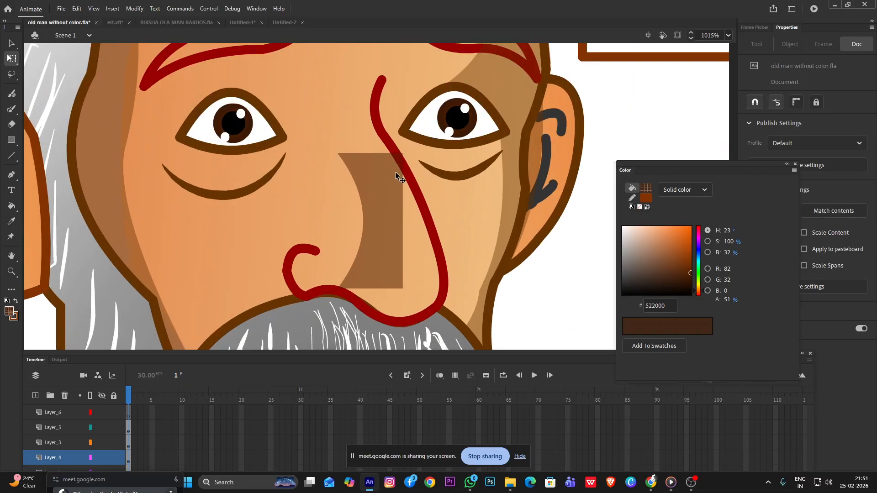
drag(677, 280, 741, 324)
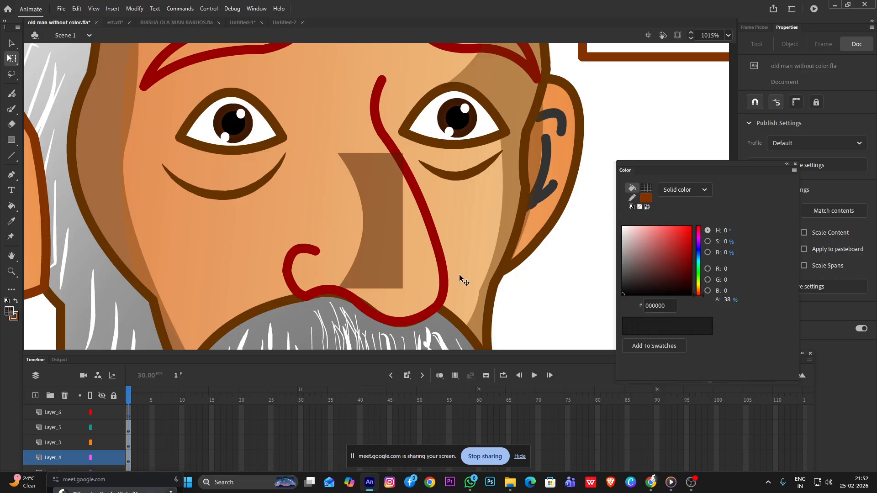
click(364, 242)
drag(690, 273, 720, 298)
click(574, 272)
Stretch the nose shadow from the bridge to the nose tip, fitting its outer edge and lower corners to the nose line
drag(402, 251, 432, 255)
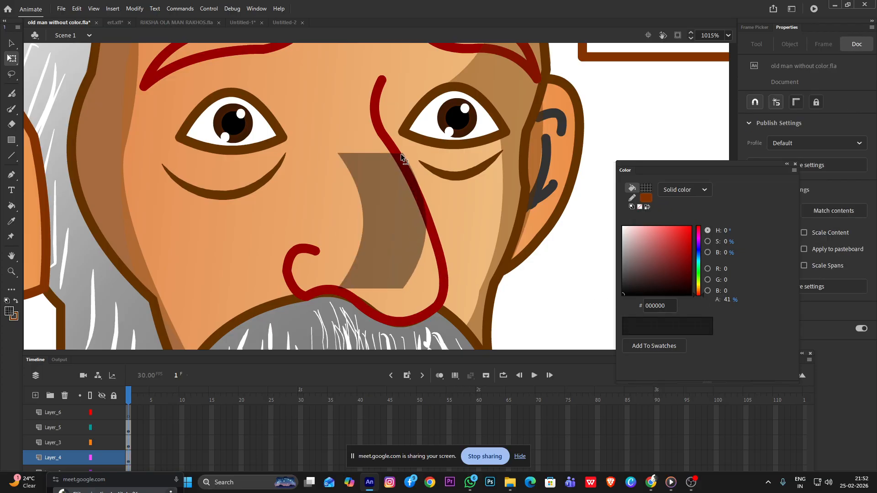
drag(401, 156, 374, 76)
drag(397, 126, 384, 138)
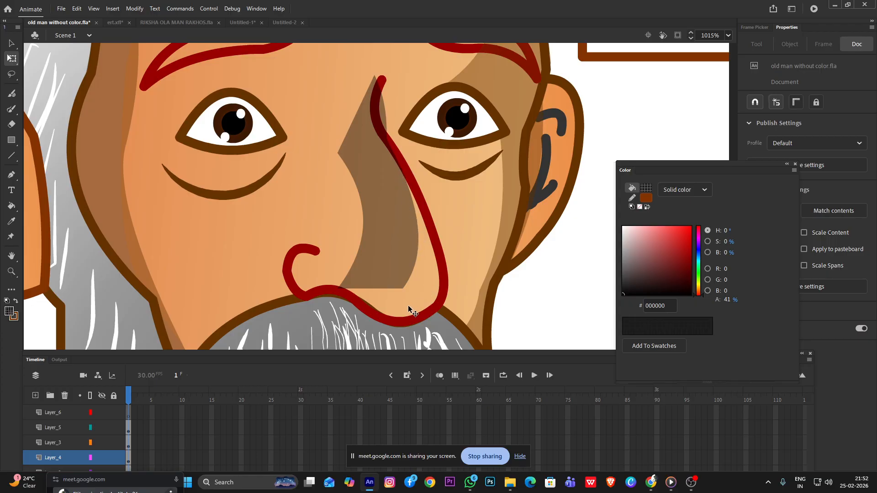
drag(404, 289, 421, 313)
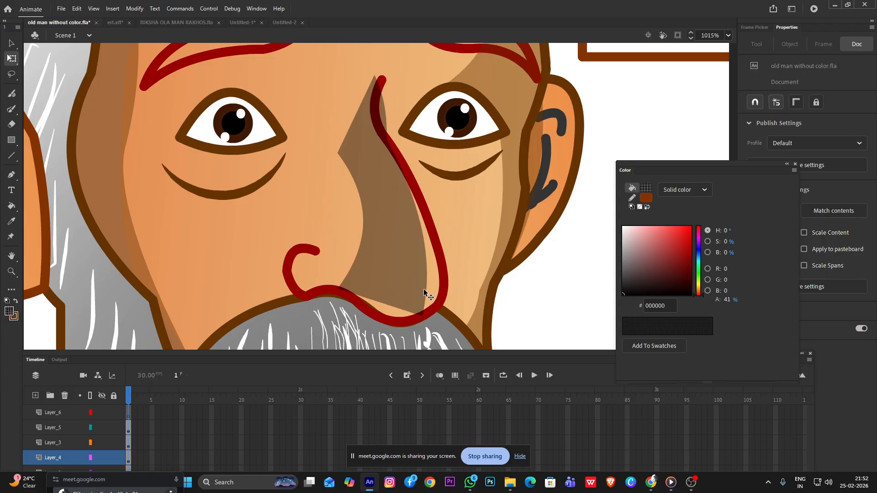
drag(427, 280, 420, 313)
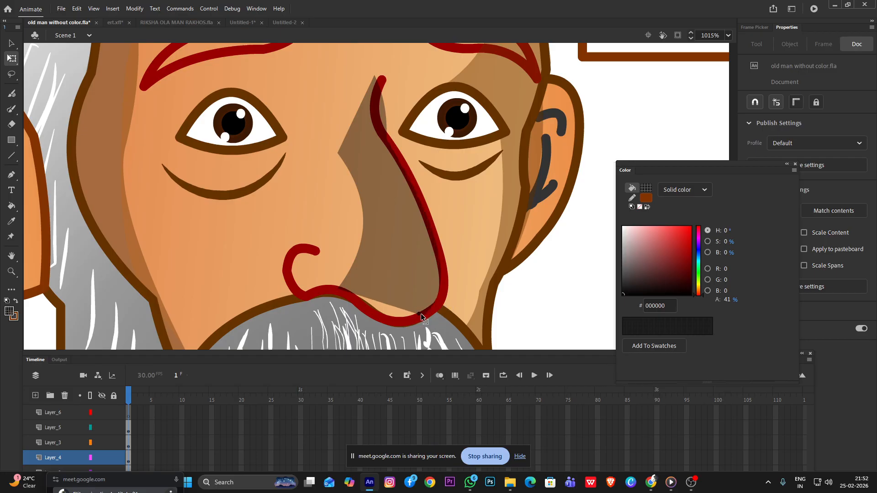
drag(340, 285, 391, 314)
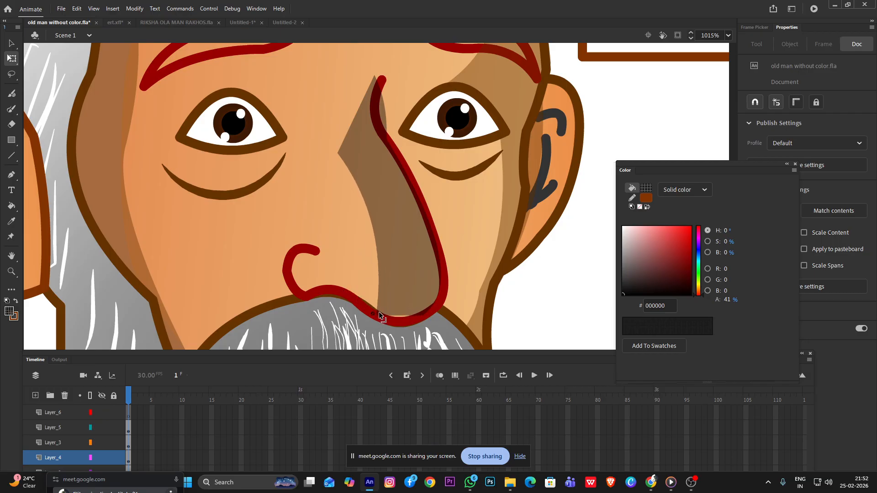
click(379, 326)
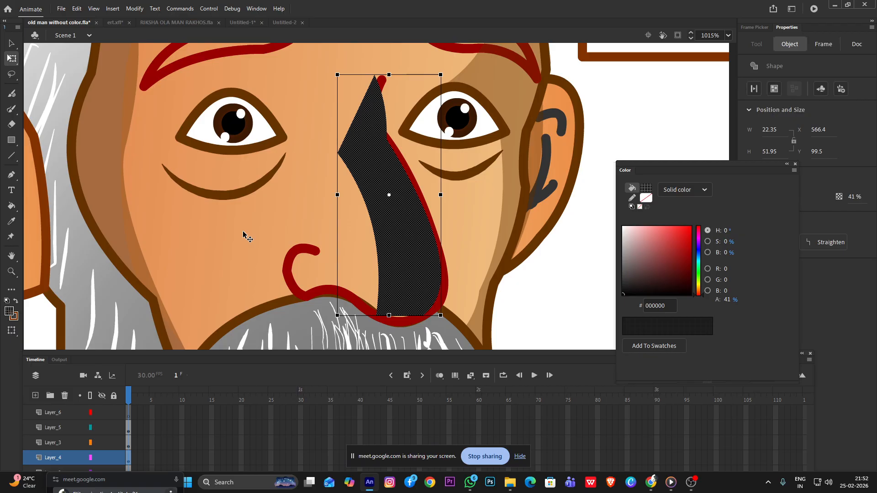
click(550, 293)
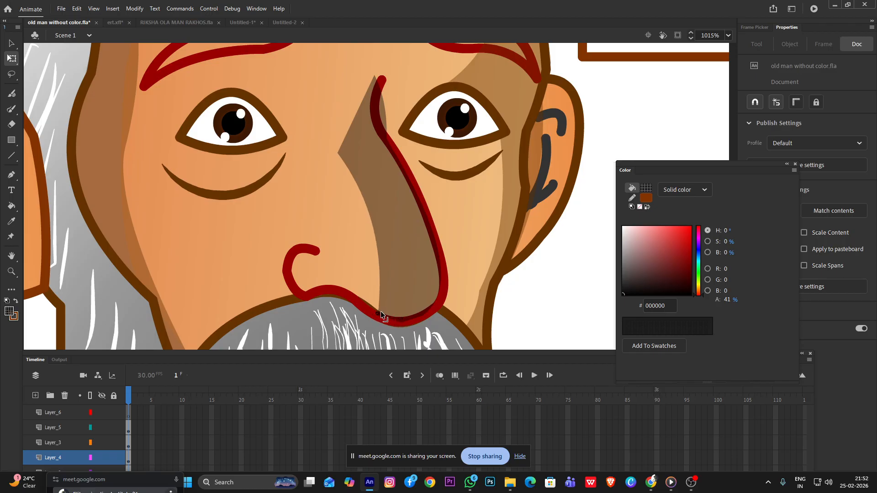
Refine the nose shadow's lower and outer edges around the nose tip to follow the nose outline
scroll(383, 320, up, 1)
scroll(383, 320, up, 2)
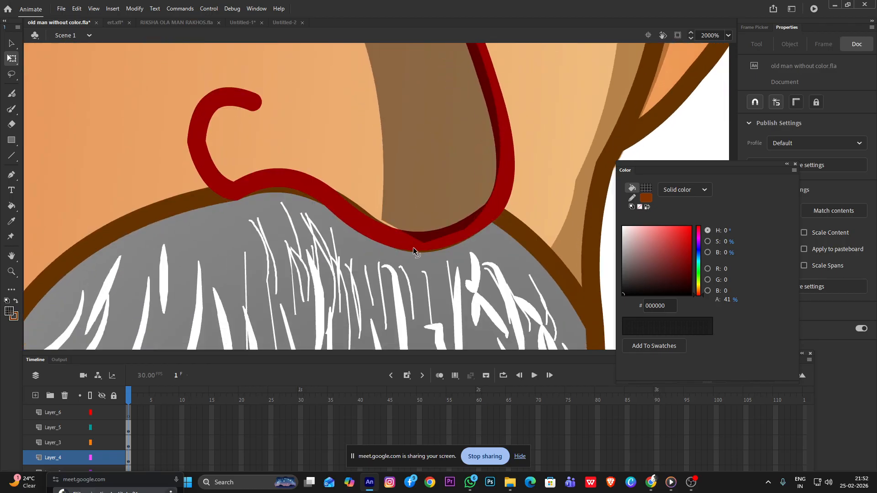
click(425, 241)
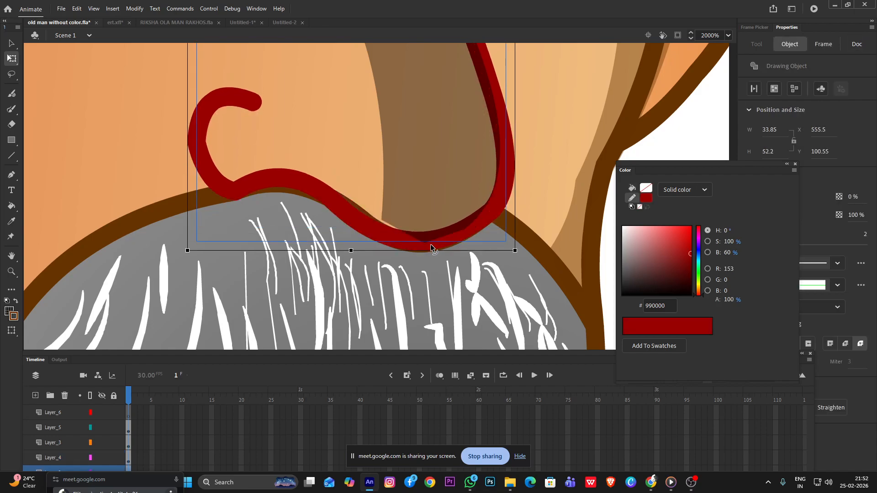
click(608, 246)
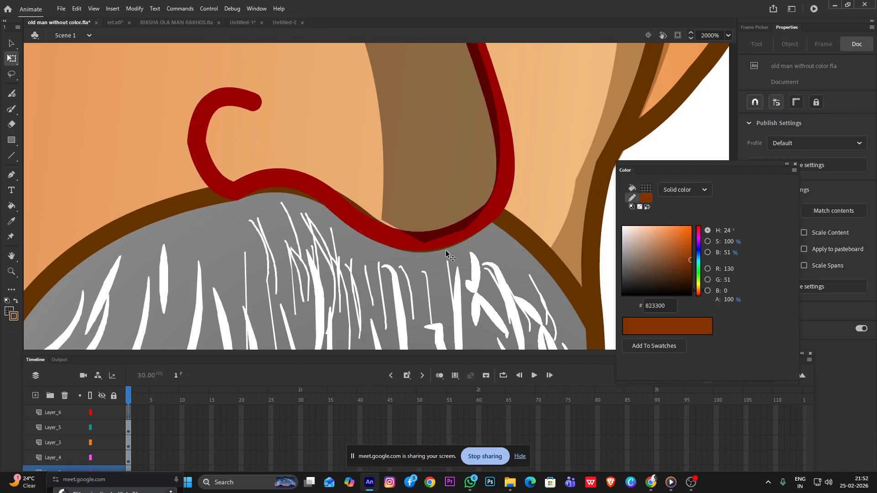
drag(425, 241, 424, 226)
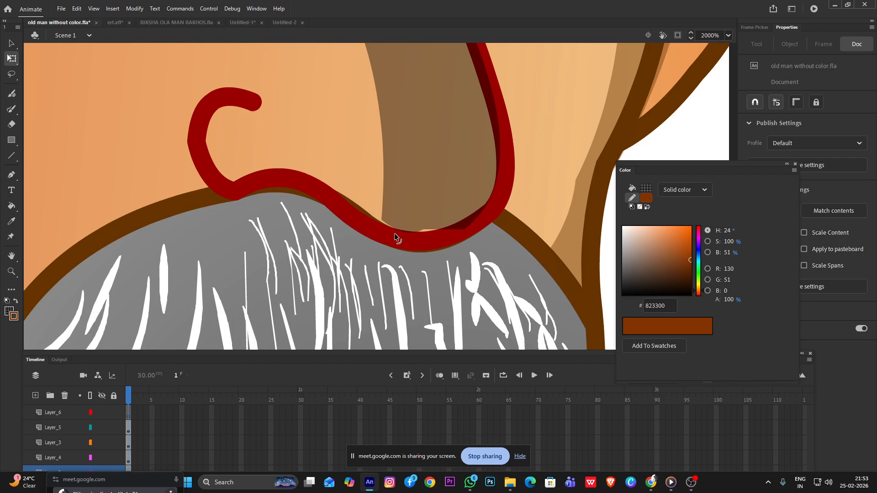
mouse_move(446, 243)
mouse_down()
mouse_move(416, 249)
mouse_move(431, 229)
mouse_up()
drag(465, 171, 462, 193)
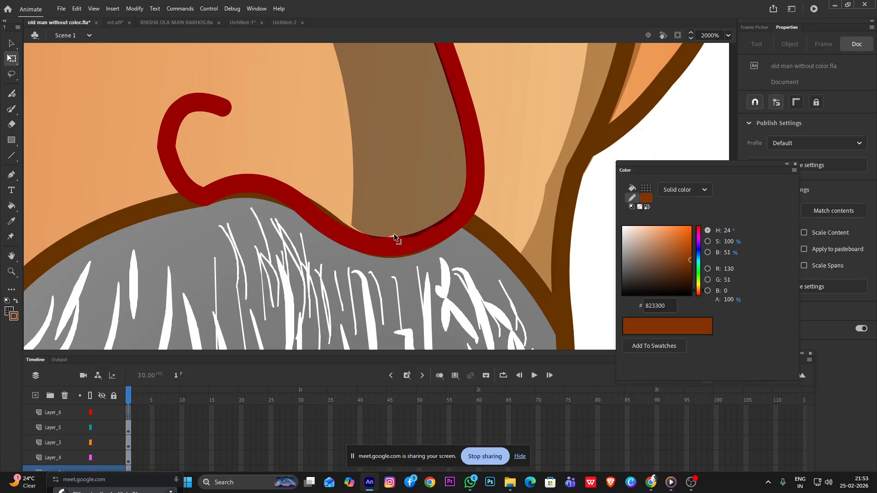
drag(352, 229, 349, 230)
Smooth the nose shadow's inner edge and pull its protruding upper corner in toward the nose bridge
scroll(349, 230, down, 5)
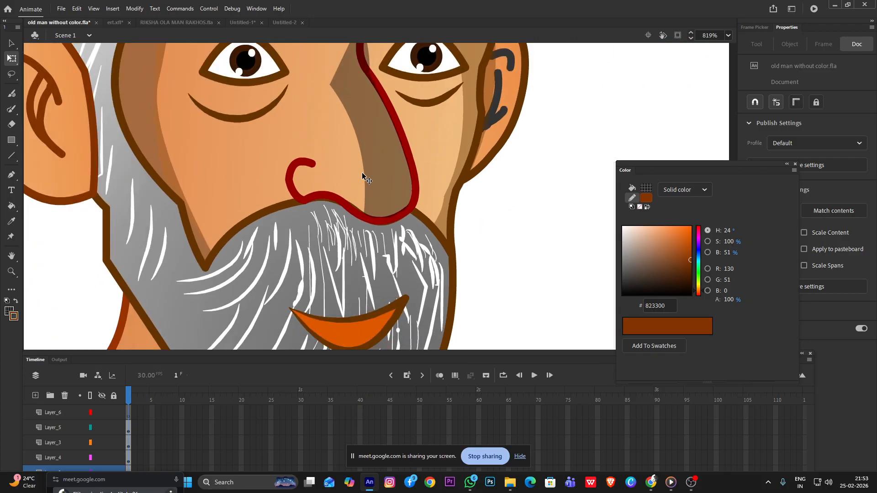
drag(366, 173, 371, 169)
mouse_move(330, 85)
mouse_down()
mouse_move(347, 81)
mouse_move(355, 67)
mouse_up()
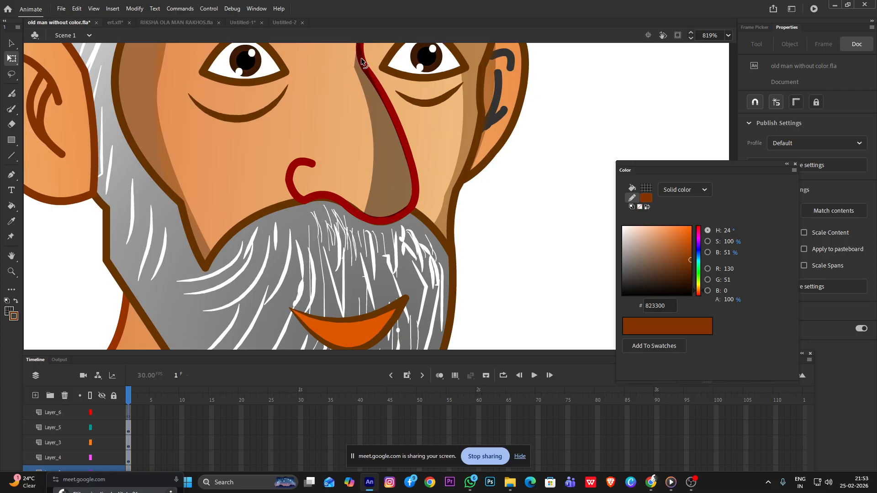
Recolor the nose outline's stroke to reddish brown 872C02
click(410, 151)
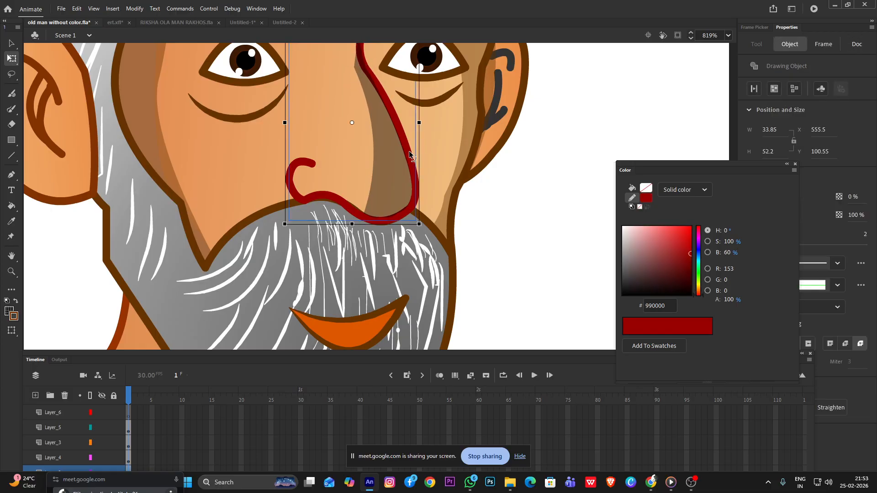
double_click(410, 154)
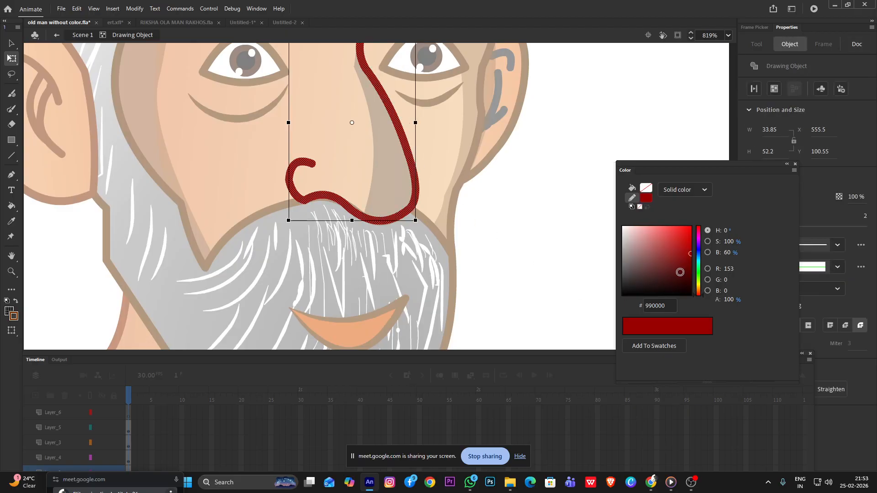
drag(699, 291, 699, 292)
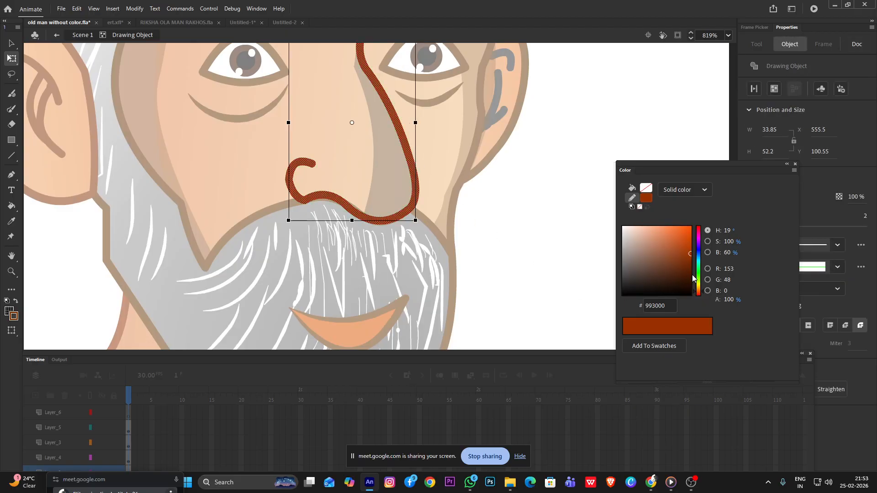
drag(690, 249, 690, 259)
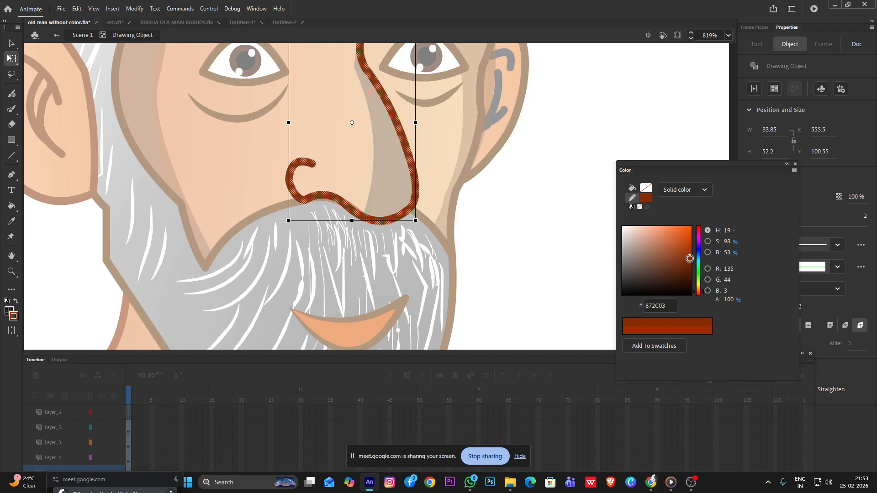
double_click(544, 243)
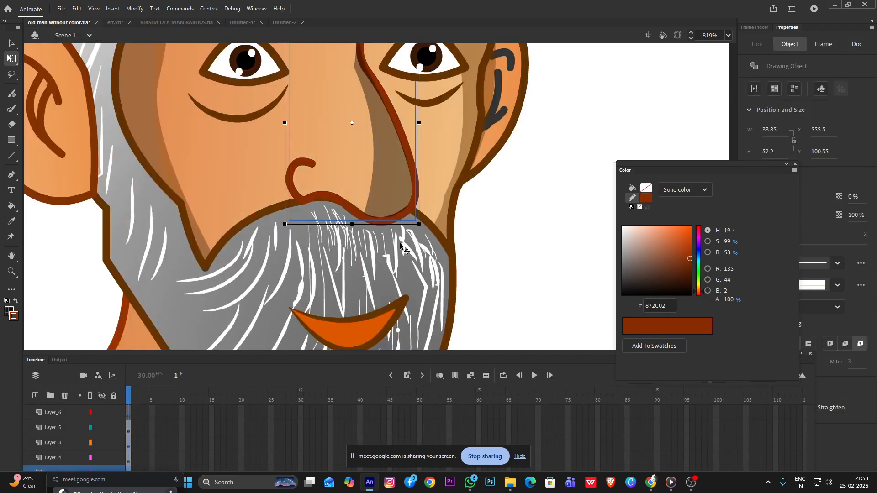
Slim the upper part of the nose shadow by adjusting its inner edge and moving its upper inner corner onto the nose line
scroll(401, 245, down, 3)
scroll(395, 210, up, 2)
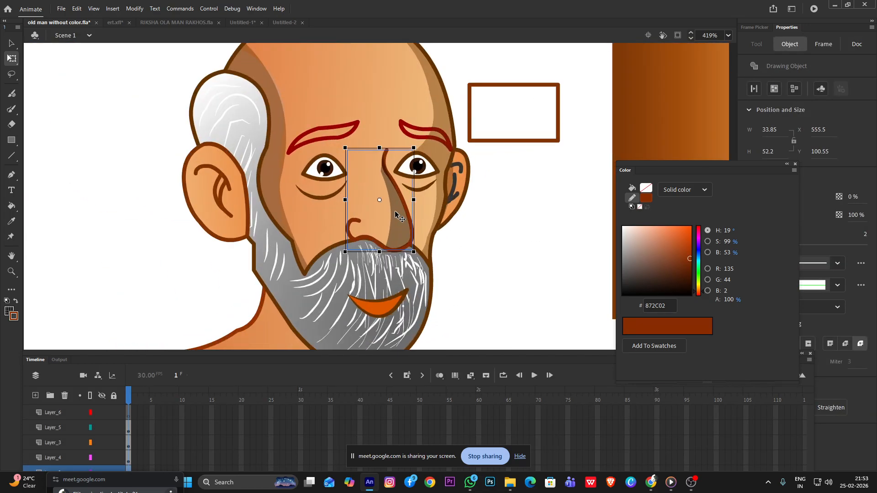
click(395, 213)
scroll(395, 215, up, 3)
click(517, 255)
drag(386, 247, 398, 276)
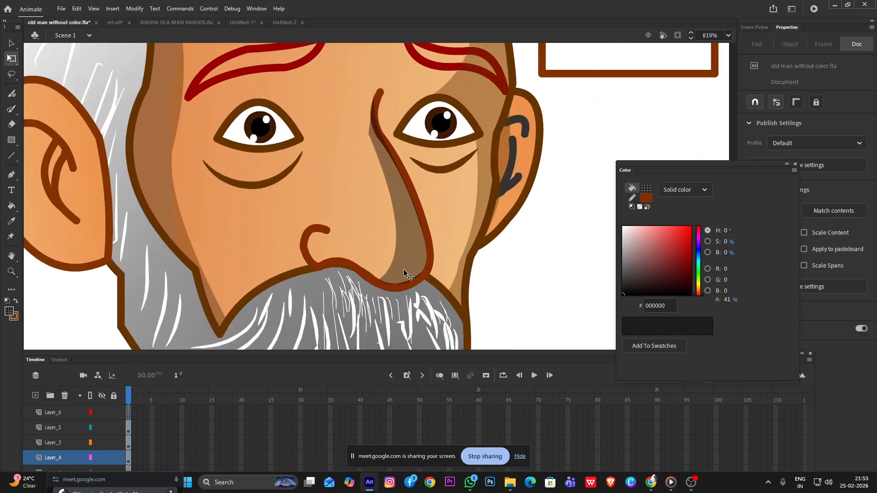
drag(369, 134, 373, 127)
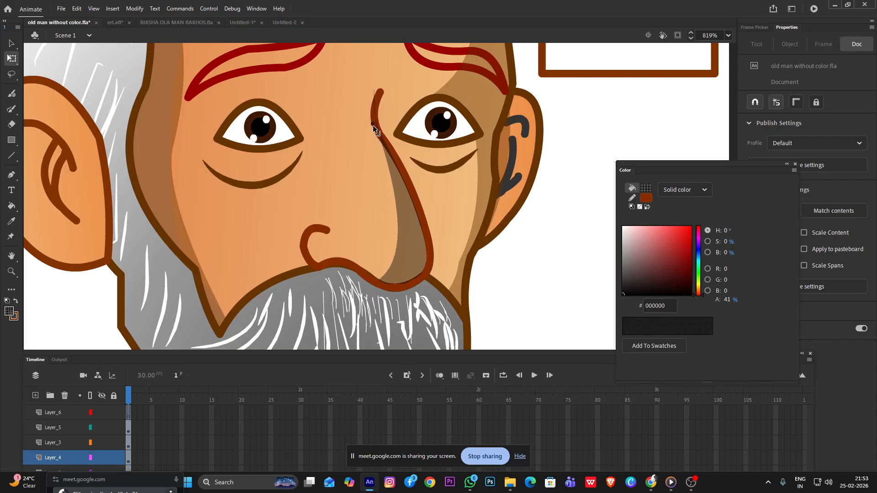
Duplicate the nose shadow, shrink and rotate it to about 14 by 6, and place it under the eye nearer the small ear
click(411, 256)
drag(411, 255, 534, 279)
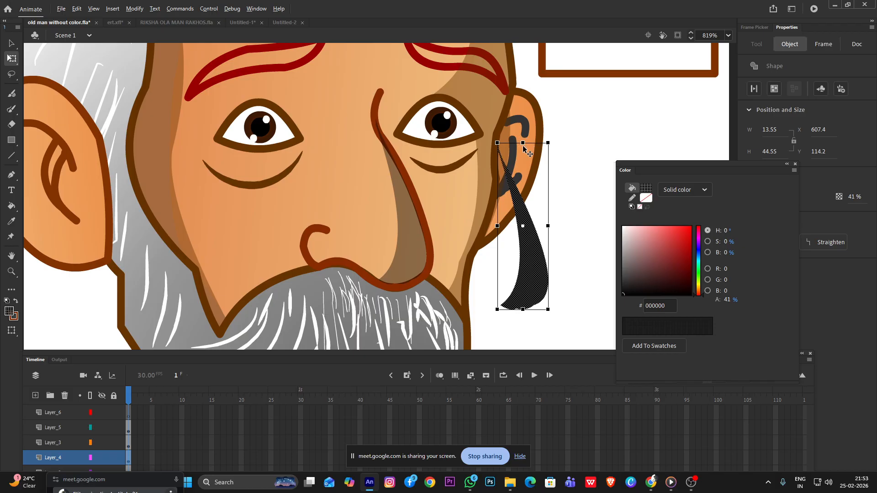
drag(524, 145, 523, 259)
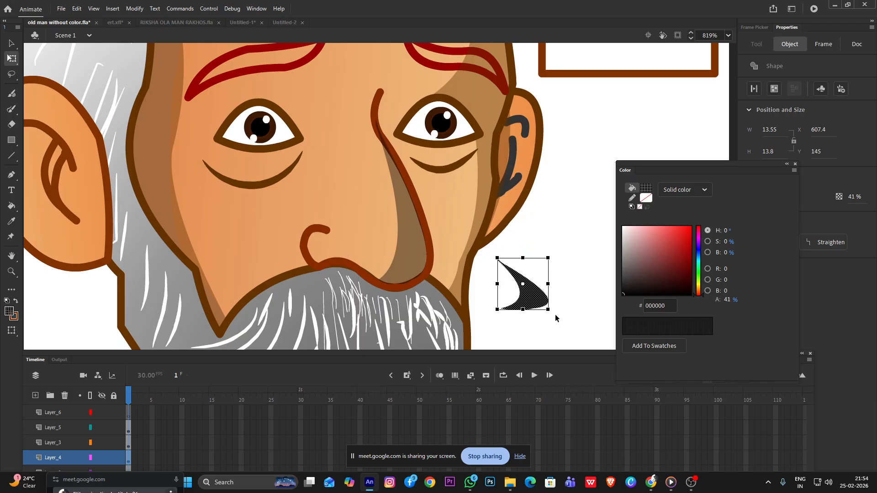
drag(549, 284, 425, 158)
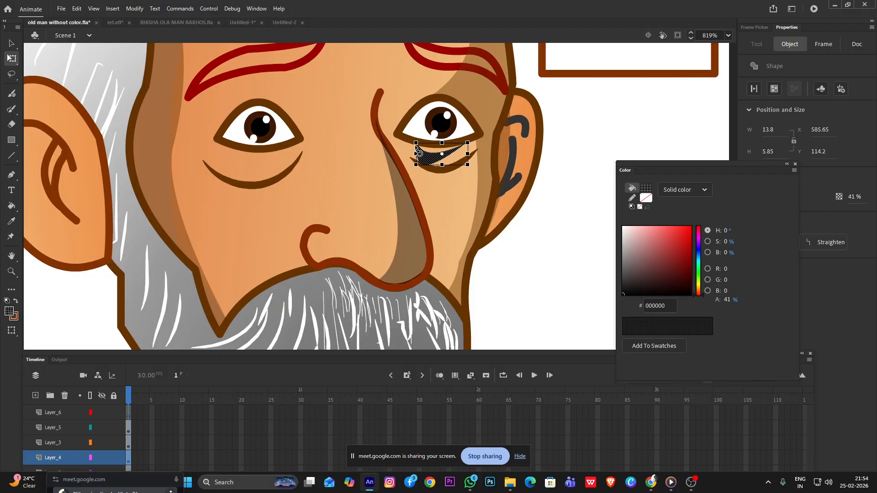
Resize the under-eye shadow beside the small ear to about 21 by 5.5 so it follows the lower eyelid
scroll(417, 147, up, 3)
scroll(414, 147, up, 3)
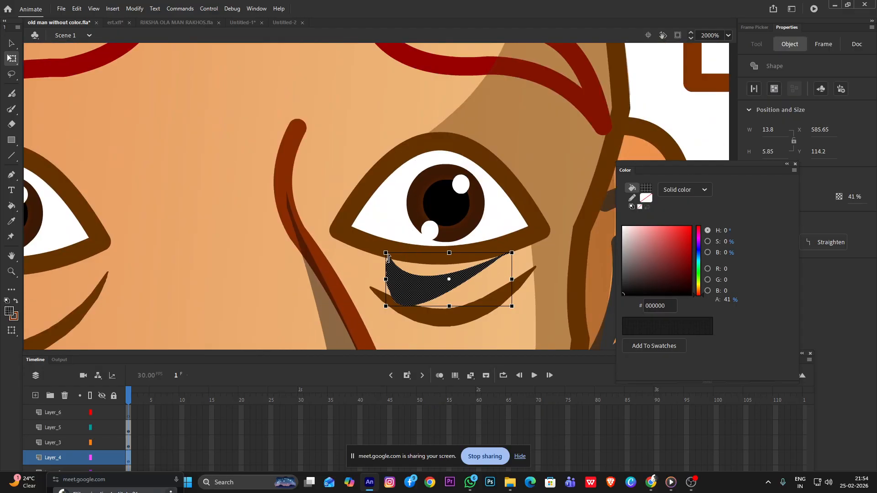
drag(386, 252, 342, 243)
drag(513, 244, 538, 235)
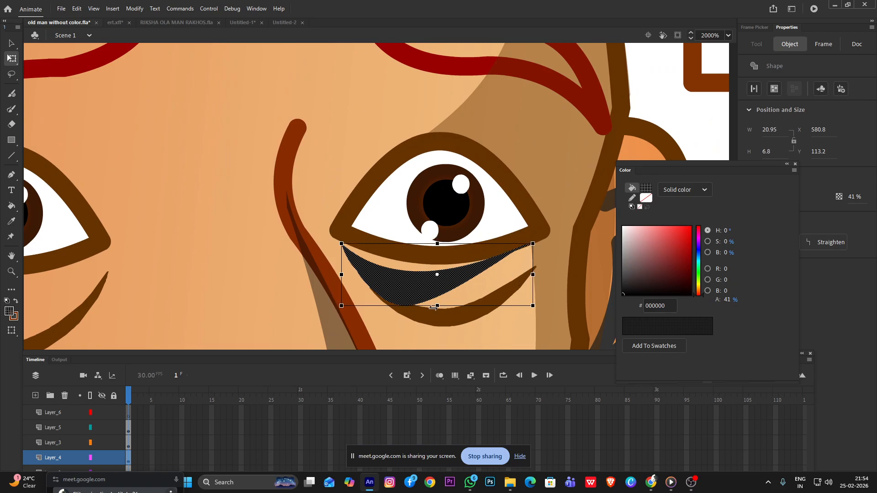
mouse_move(438, 306)
mouse_down()
mouse_move(451, 297)
mouse_move(430, 280)
mouse_move(440, 288)
mouse_move(441, 280)
mouse_move(432, 289)
mouse_up()
scroll(432, 289, down, 10)
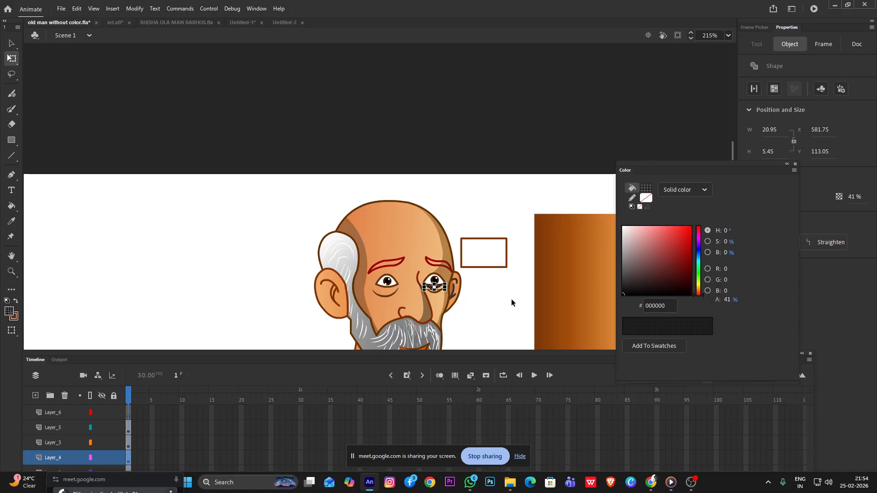
click(511, 299)
Duplicate the under-eye shadow and place the copy under the other eye, nearer the large ear
scroll(450, 302, up, 5)
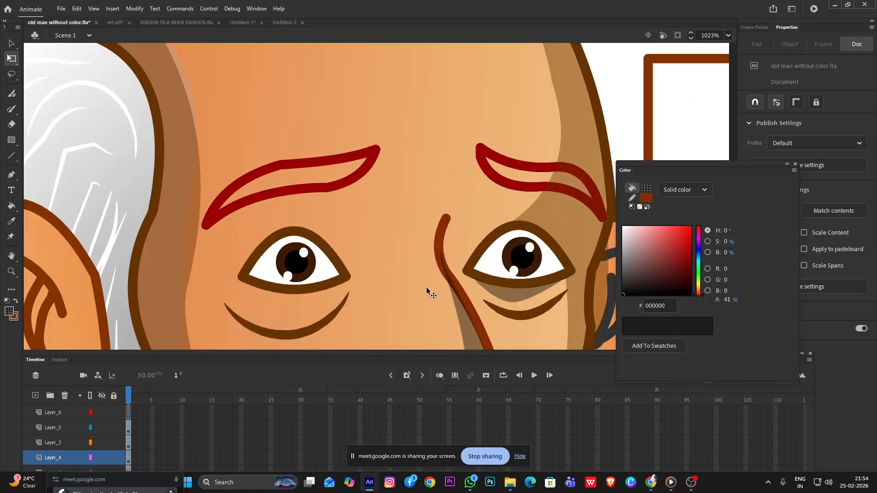
click(499, 297)
drag(499, 297, 288, 310)
scroll(329, 304, down, 4)
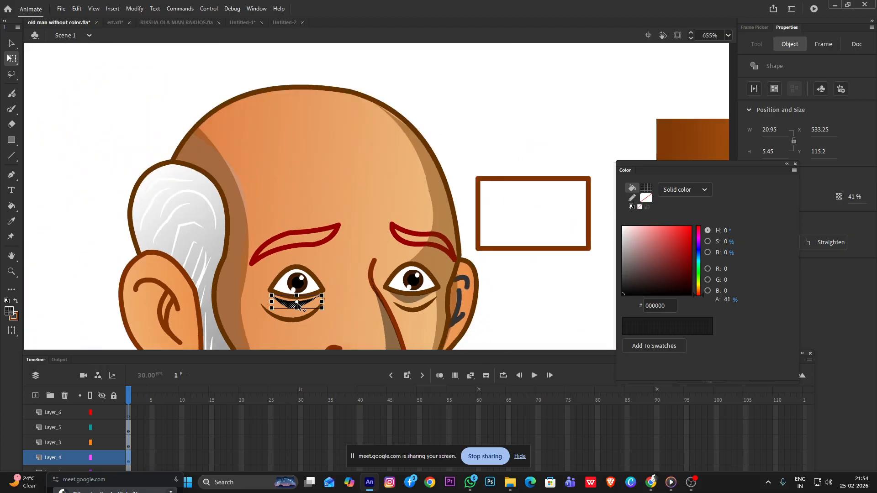
click(546, 316)
scroll(472, 278, down, 3)
scroll(472, 271, up, 2)
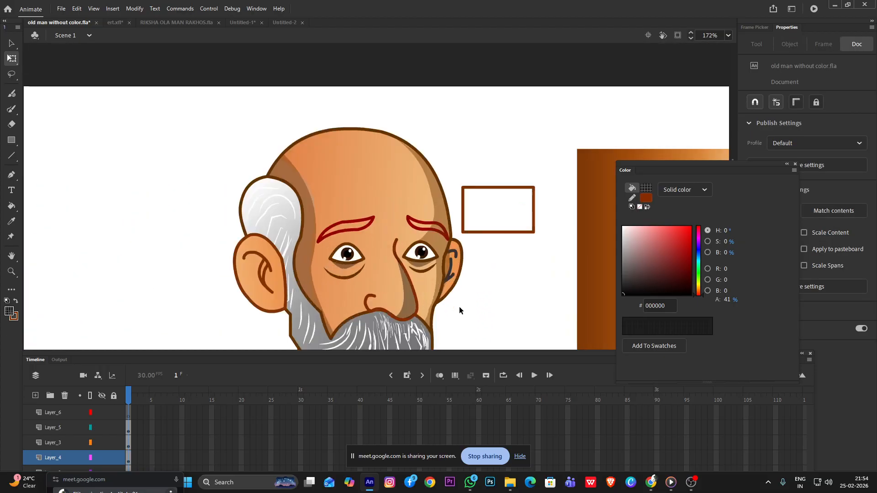
Recolor the nose shadow by sampling the body shadow's brown 7F3305 fill at 35% alpha
click(410, 309)
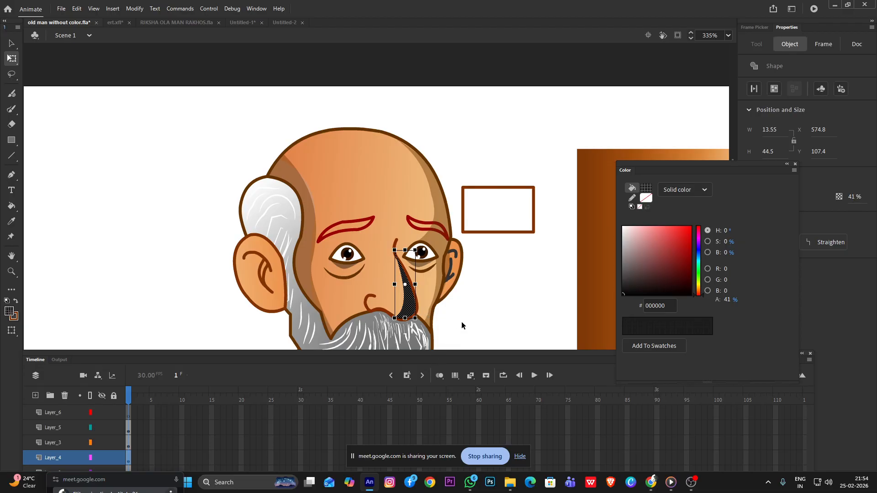
click(483, 303)
scroll(455, 285, down, 4)
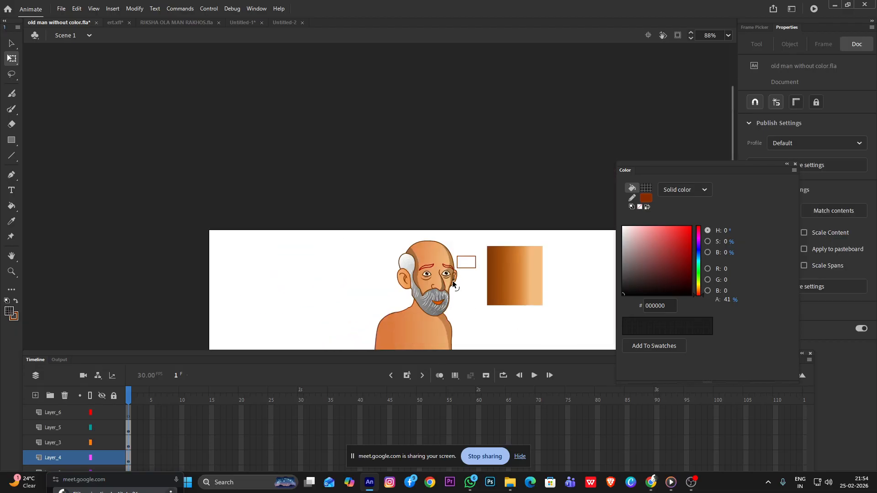
drag(462, 279, 410, 188)
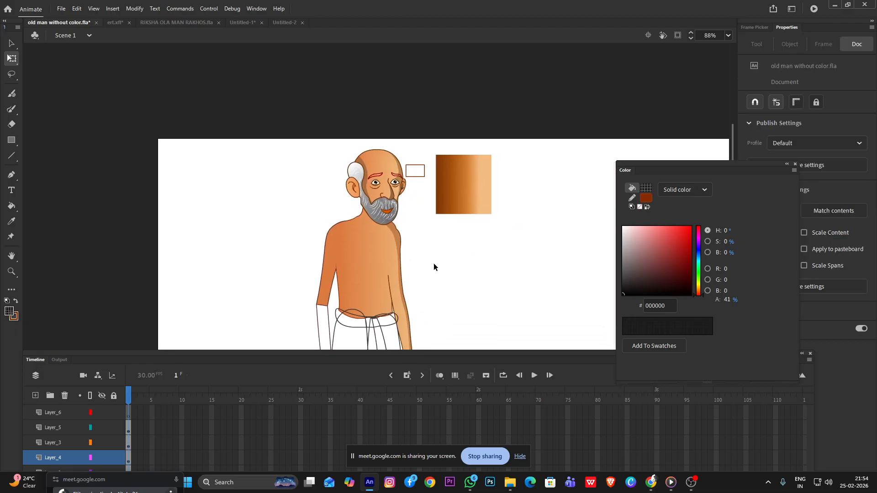
scroll(391, 195, up, 2)
click(391, 194)
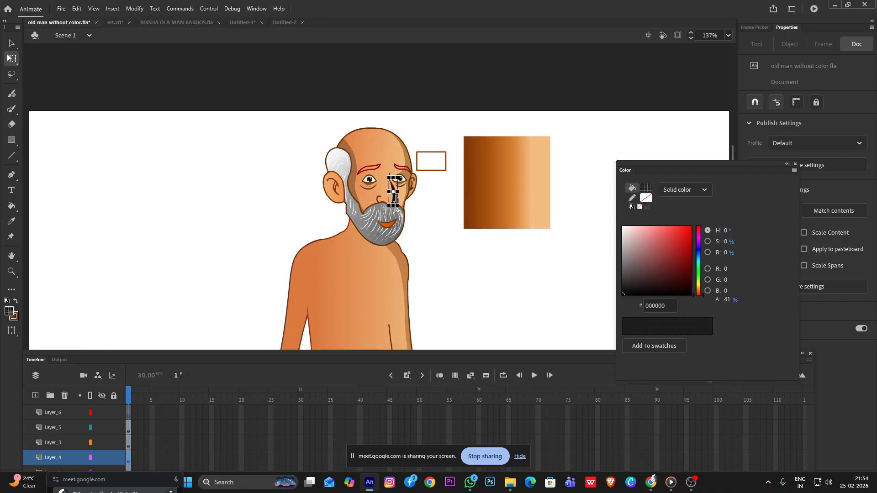
key(i)
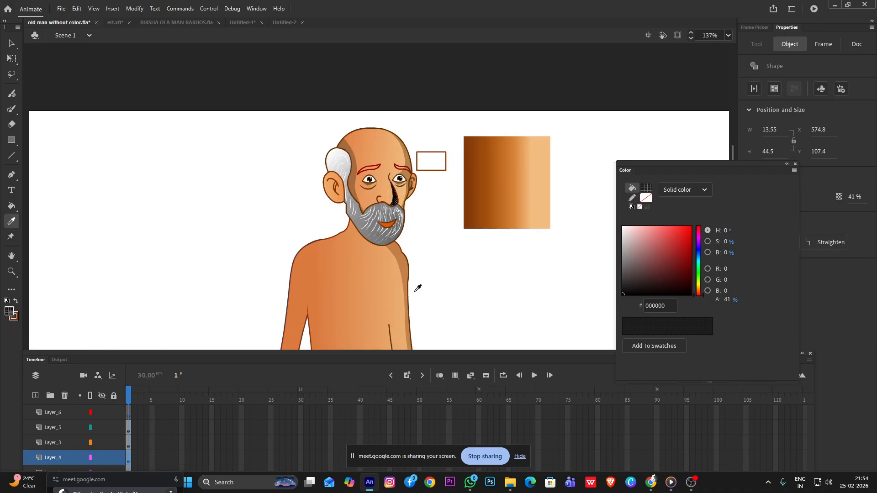
click(405, 267)
key(v)
click(459, 229)
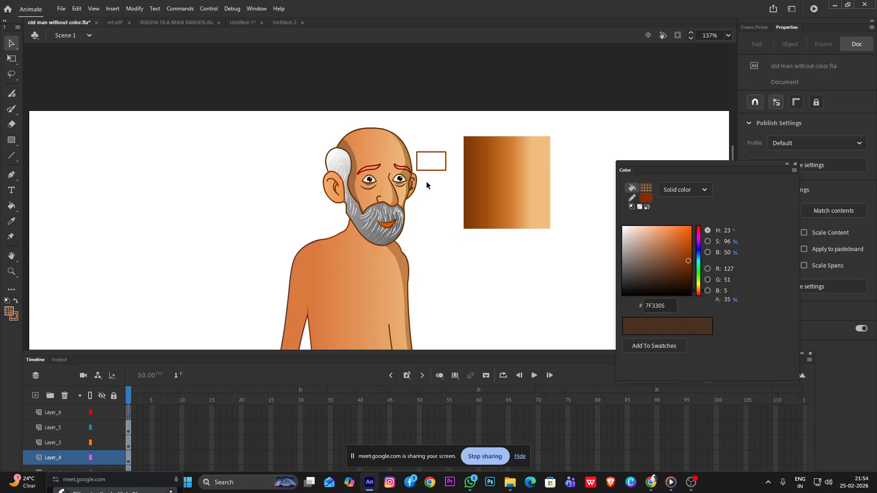
Recolor both under-eye shadows with the body shadow's sampled 7F3305 fill at 35% alpha
scroll(414, 175, up, 2)
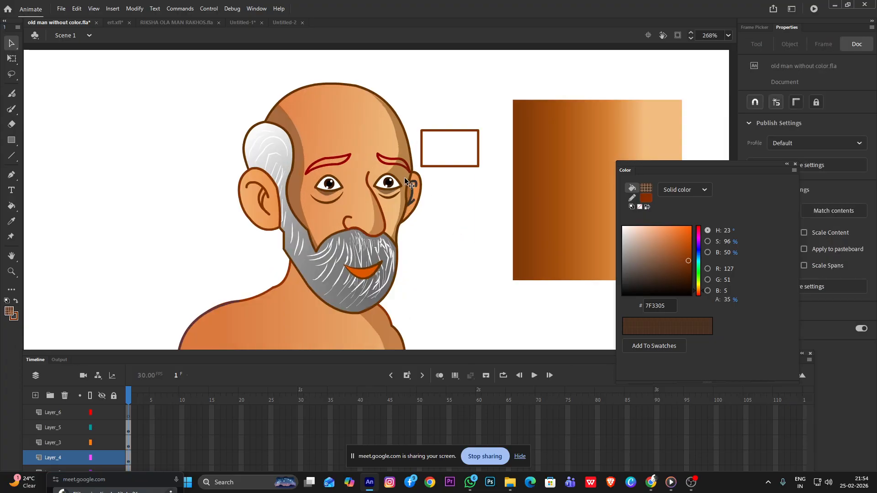
click(387, 194)
scroll(404, 198, down, 2)
key(i)
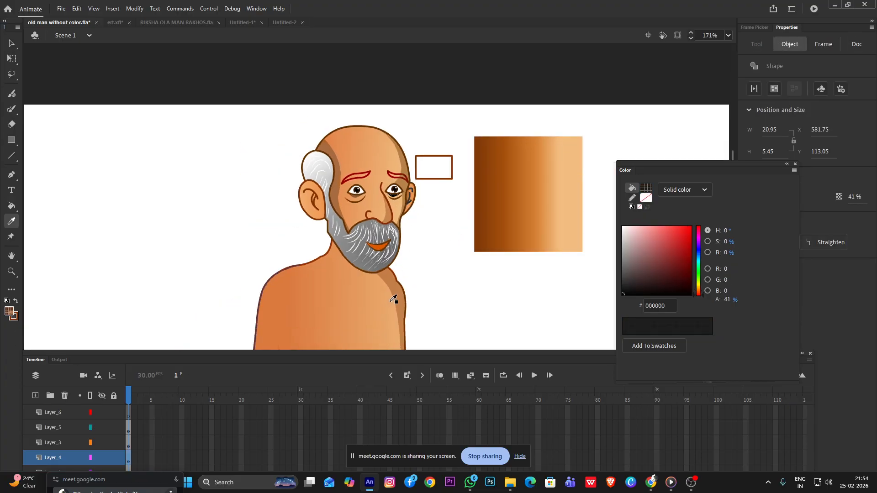
click(397, 297)
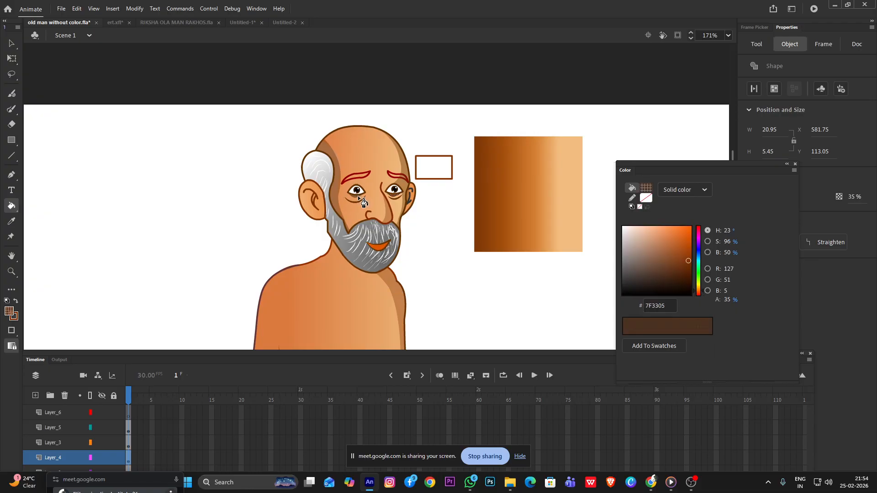
click(357, 199)
key(v)
click(437, 220)
Recolor the face's side shadow next to the small ear with the body shadow's sampled 7F3305 fill at 35% alpha
scroll(400, 190, up, 3)
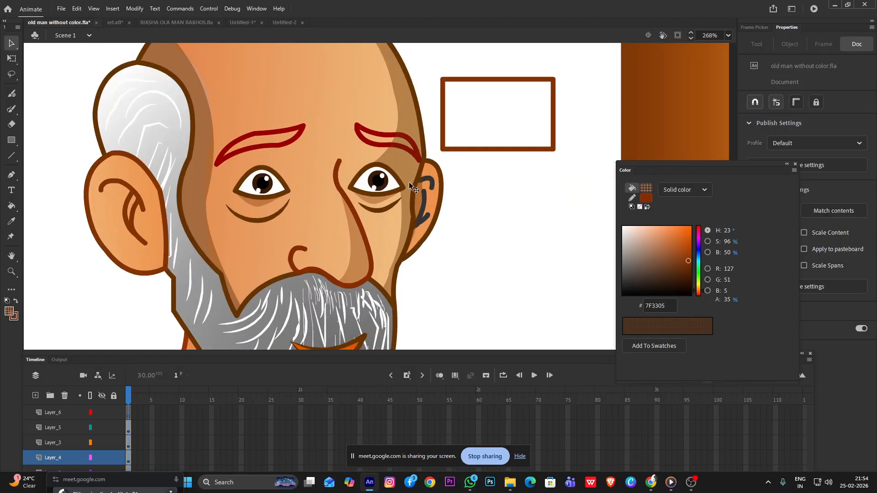
click(409, 181)
scroll(410, 172, down, 3)
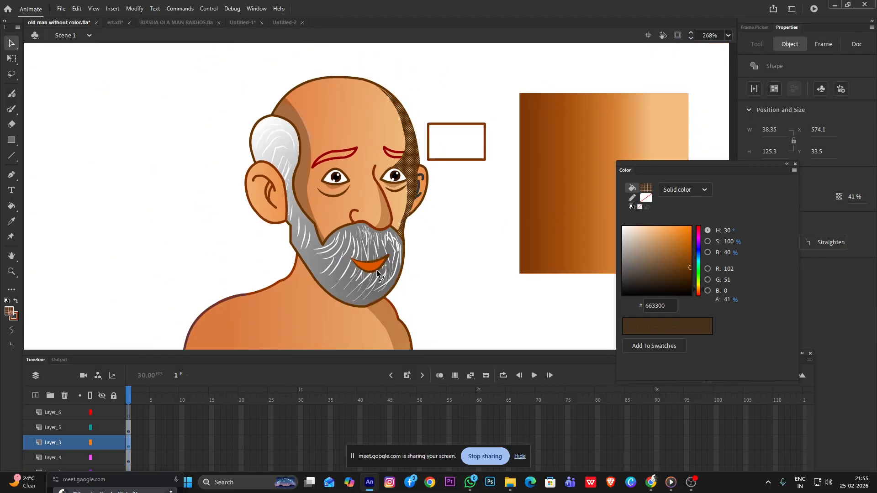
key(i)
click(390, 315)
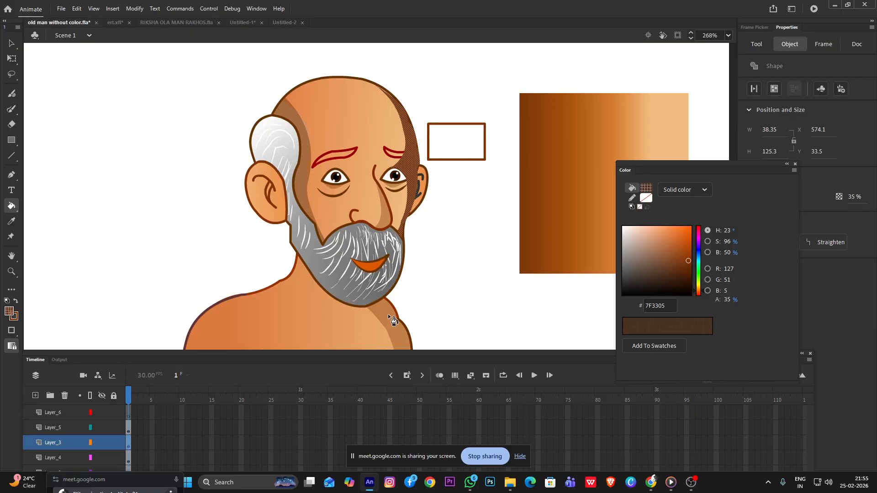
click(11, 44)
click(138, 146)
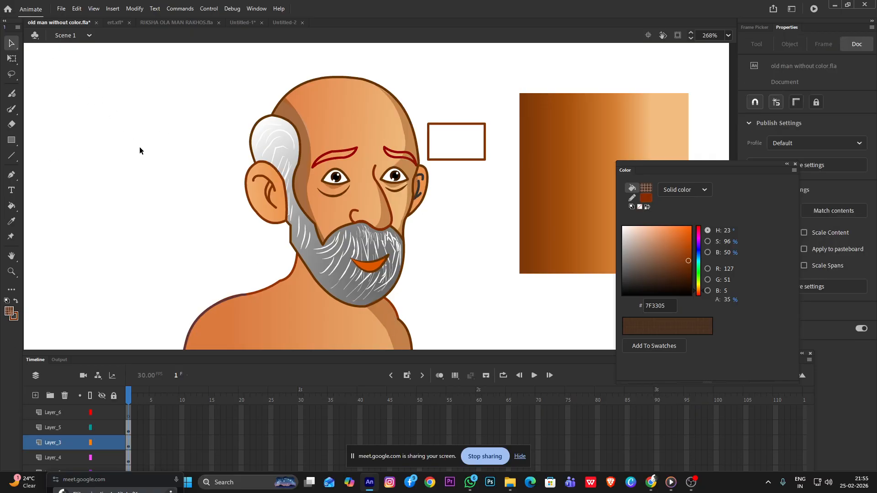
scroll(568, 254, down, 1)
scroll(462, 249, up, 2)
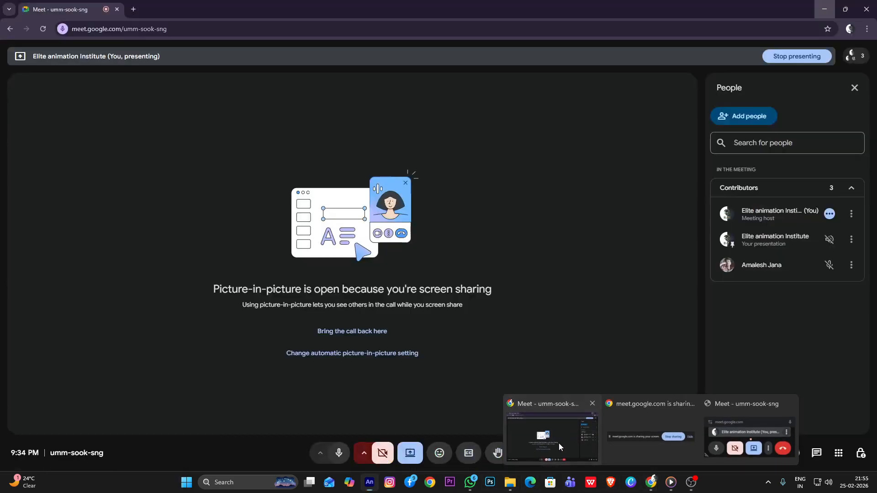
Switch to the Google Meet call in the browser and stop sharing the screen
click(559, 440)
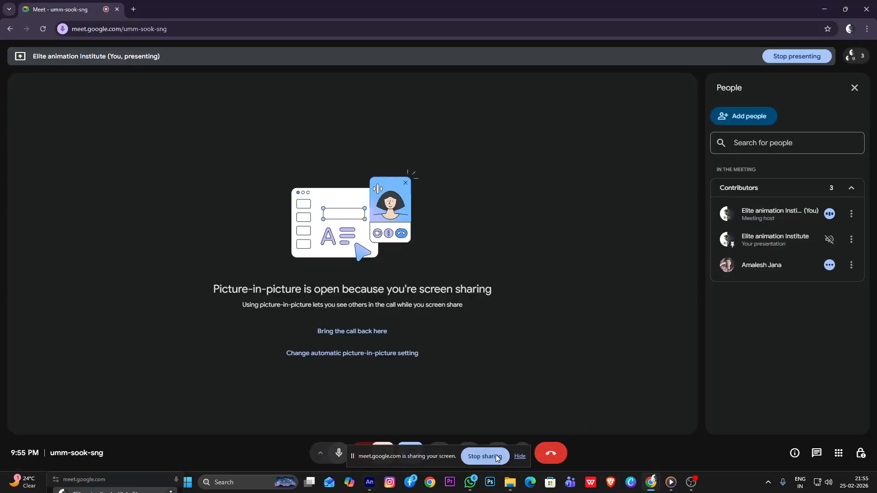
click(515, 457)
click(410, 453)
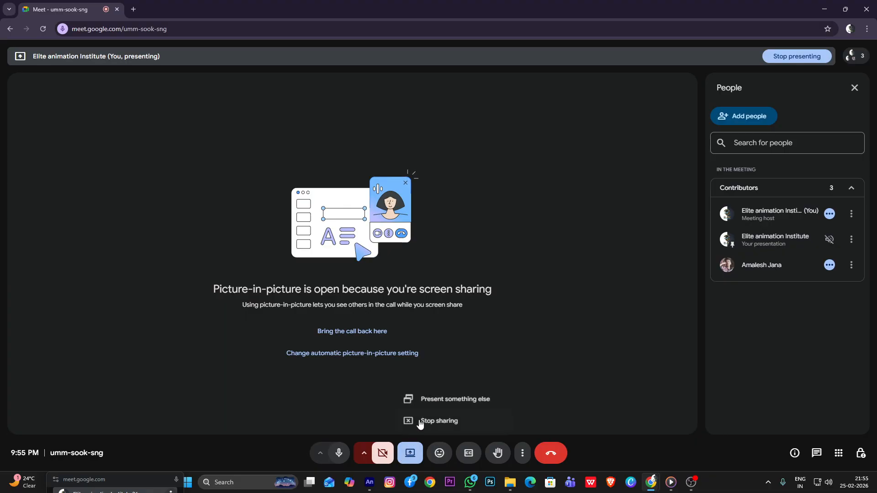
click(457, 425)
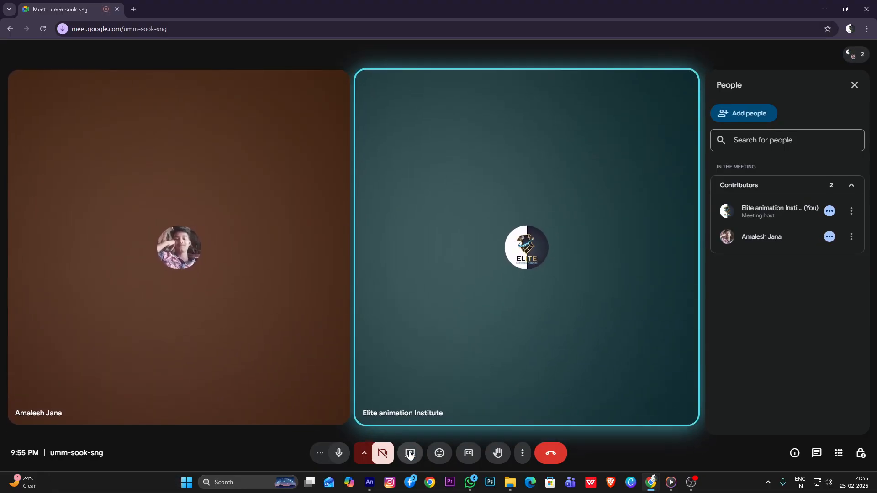
Share the entire screen in the Google Meet call and return to Adobe Animate
click(410, 454)
click(516, 84)
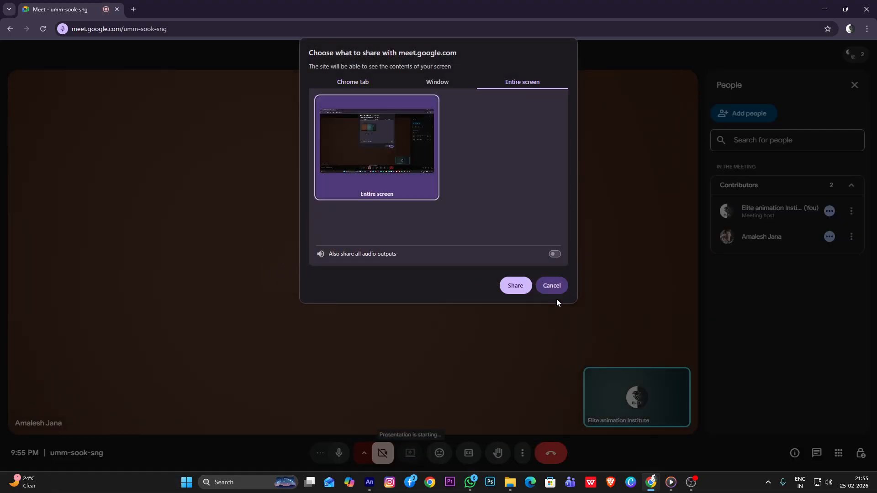
click(515, 286)
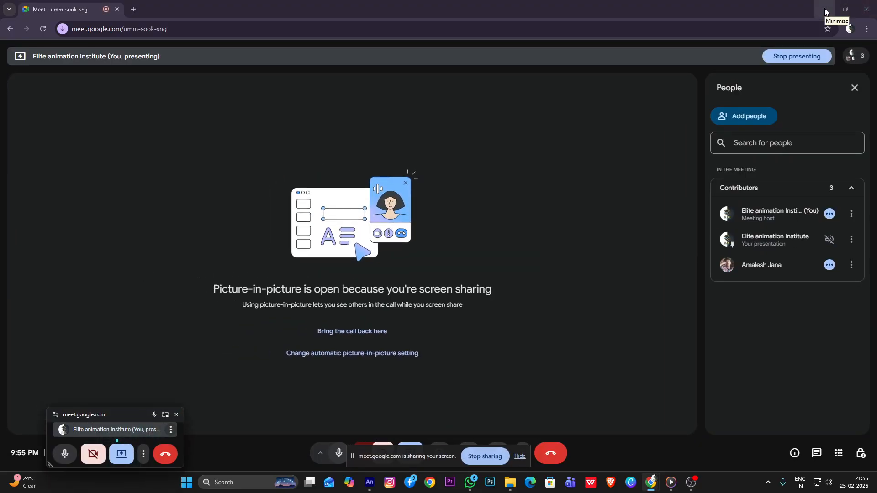
click(824, 9)
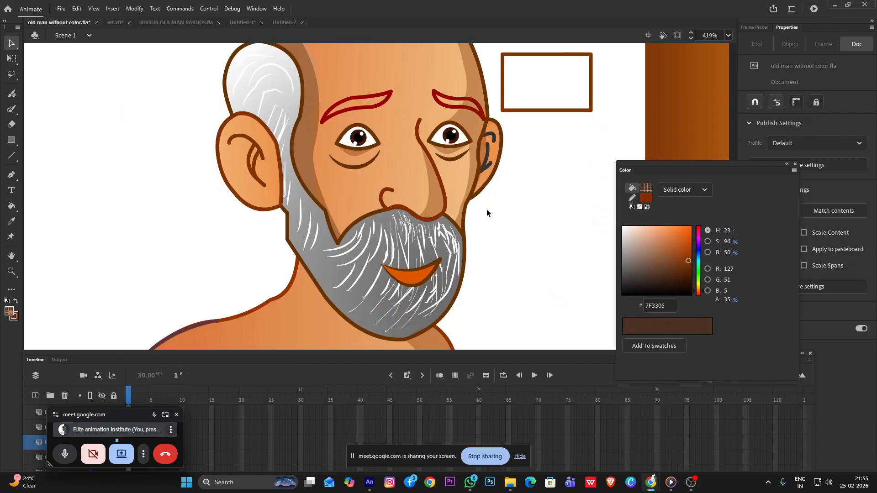
scroll(438, 185, up, 5)
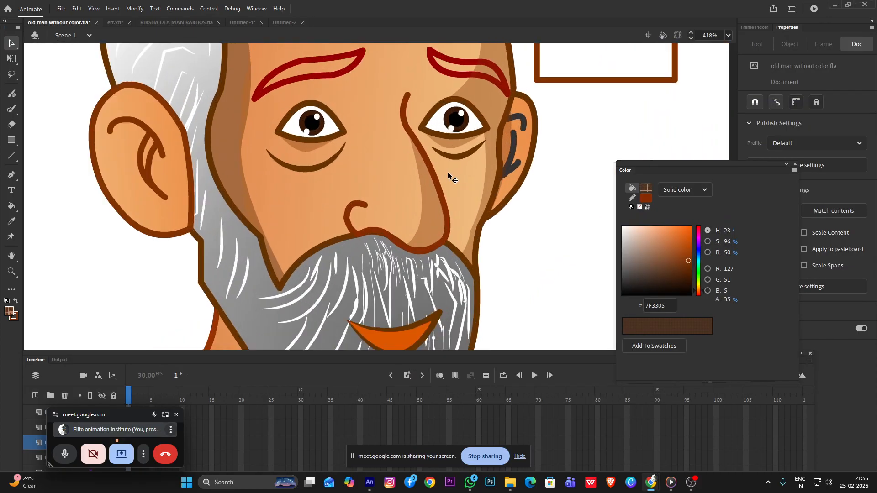
scroll(404, 227, down, 2)
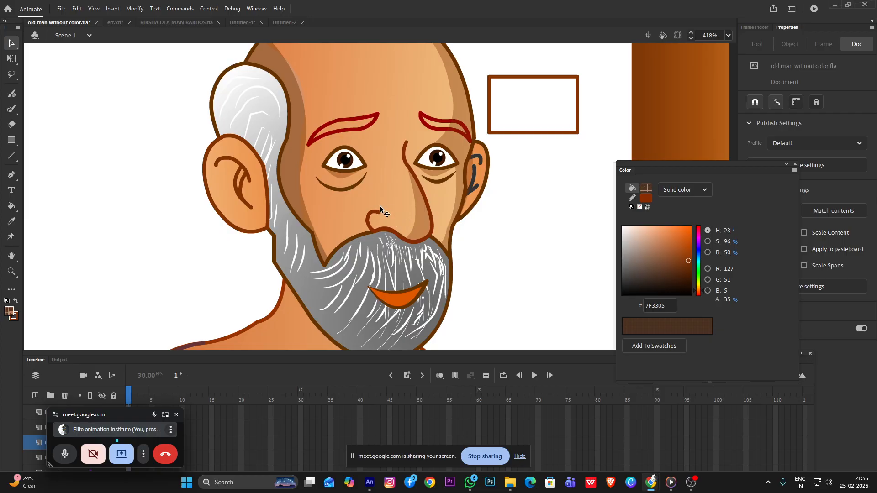
scroll(380, 206, down, 3)
click(409, 192)
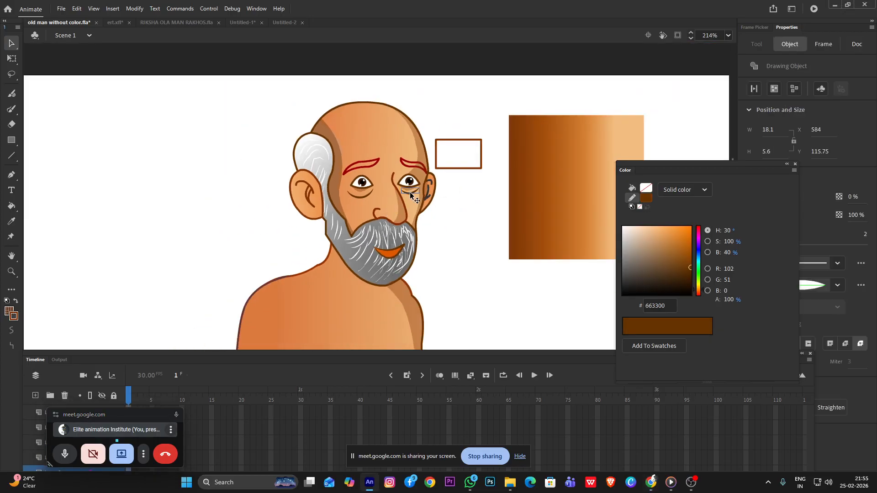
scroll(397, 190, up, 11)
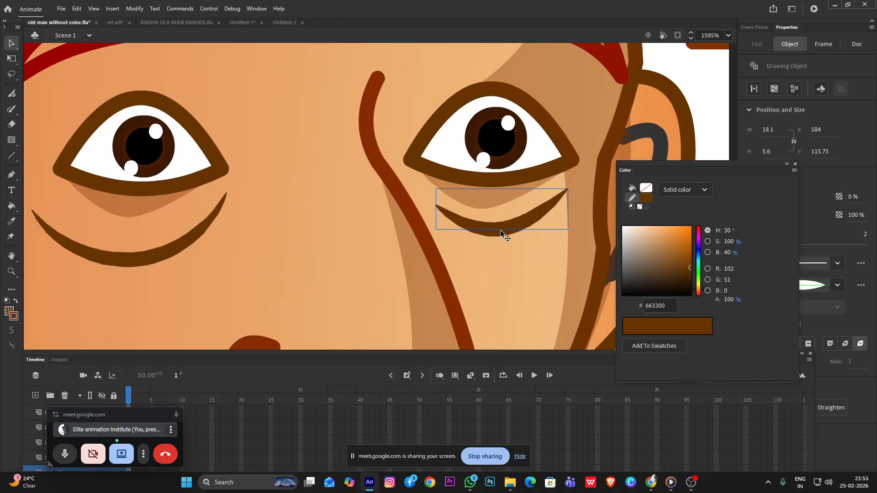
scroll(489, 220, down, 9)
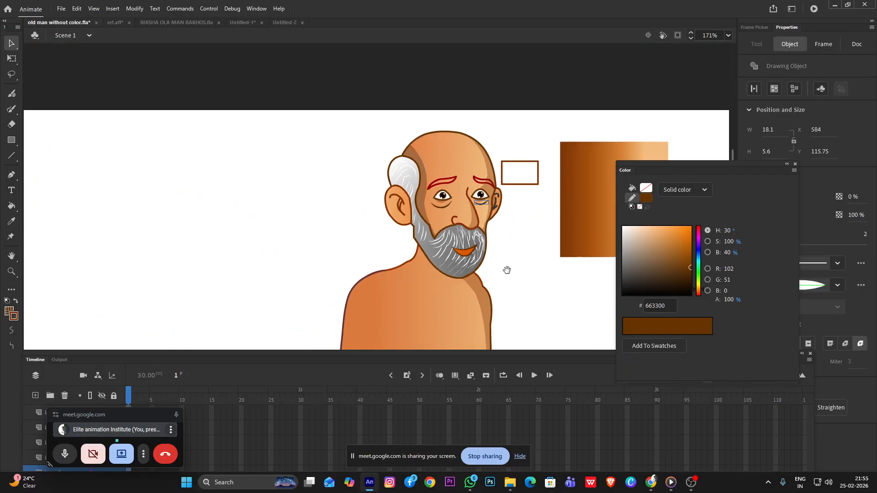
Duplicate the shadow along the body's side, place the copy beside the opposite arm, and flip it horizontally
drag(517, 276, 396, 158)
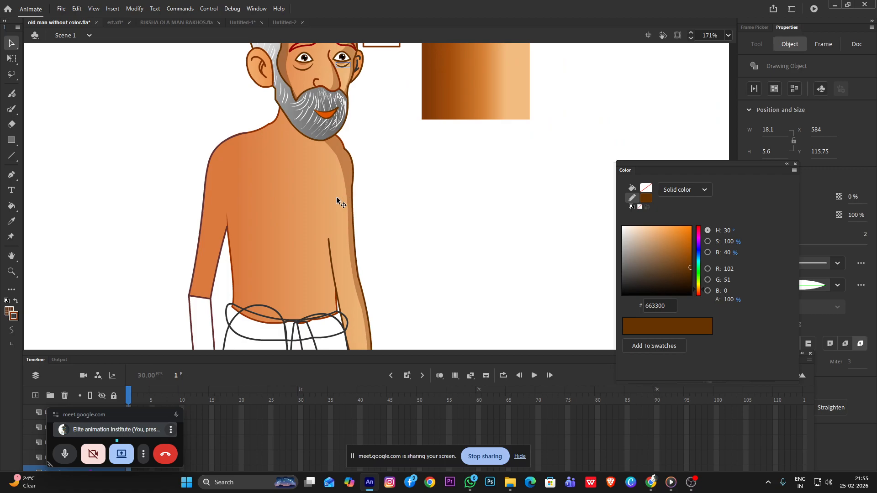
click(348, 169)
mouse_move(348, 169)
mouse_down()
mouse_move(108, 166)
mouse_move(132, 128)
mouse_up()
right_click(128, 126)
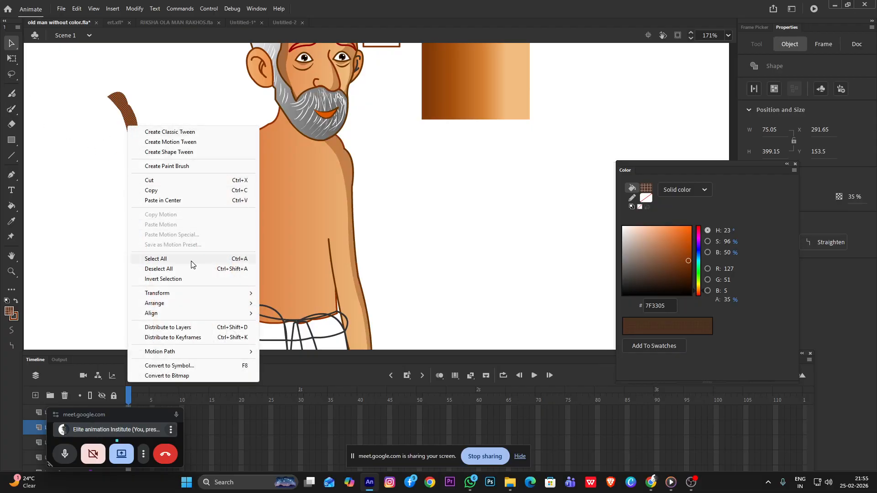
mouse_move(176, 294)
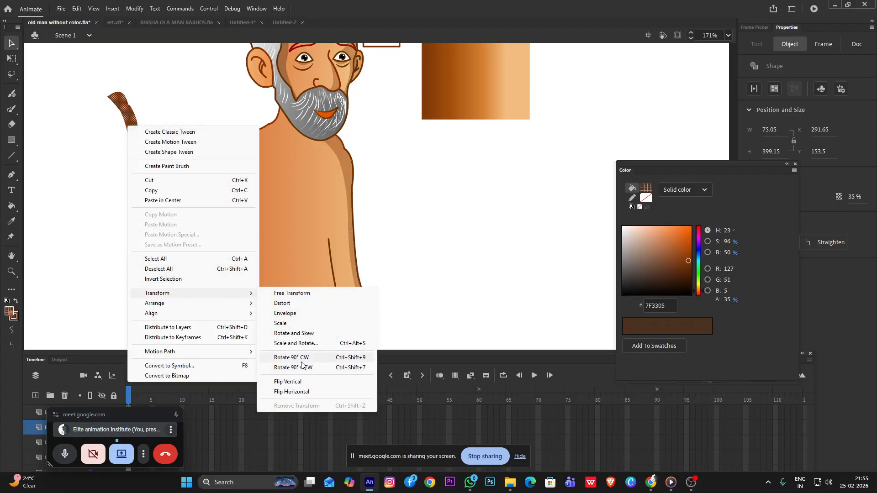
click(291, 392)
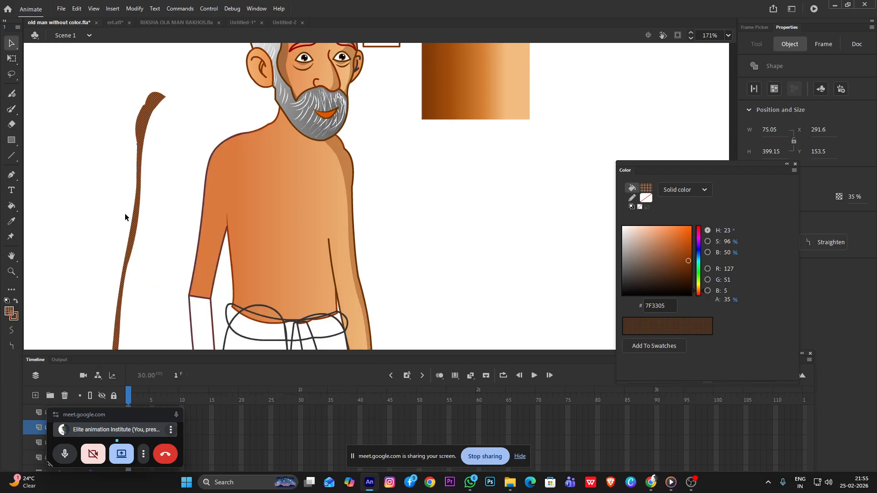
Move the flipped shadow copy onto the outer edge of the arm beside the large ear
drag(136, 227, 206, 233)
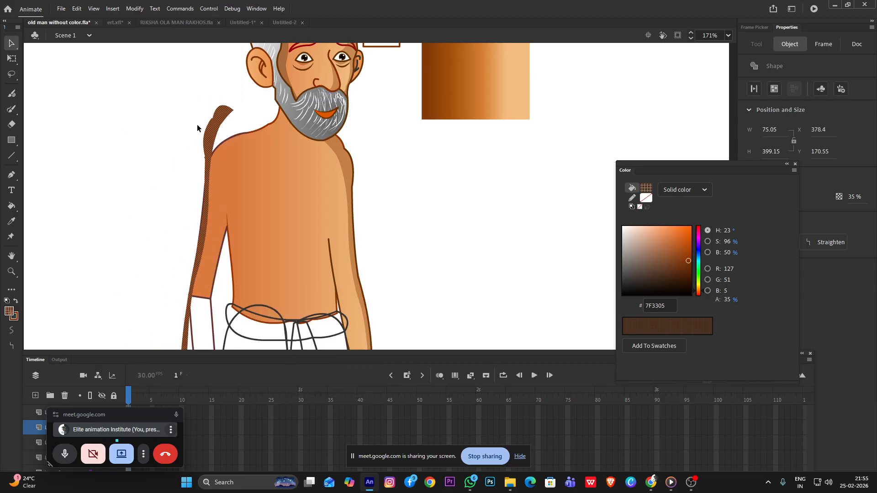
click(166, 113)
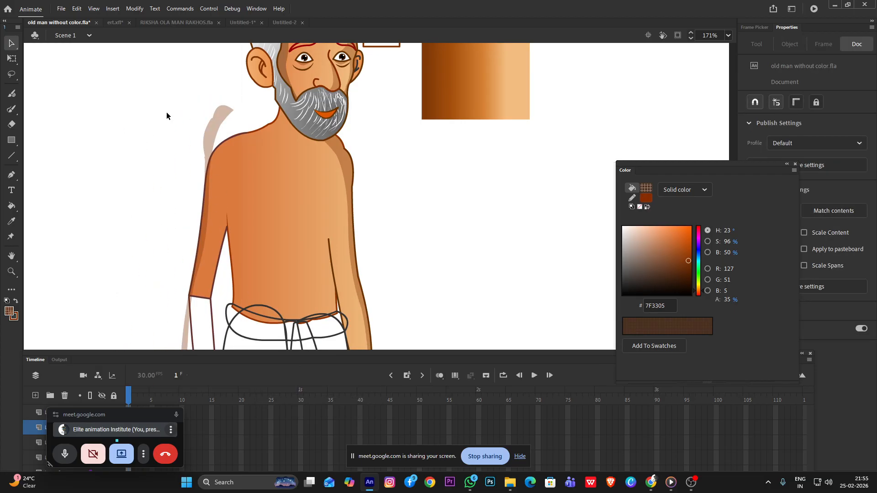
click(217, 126)
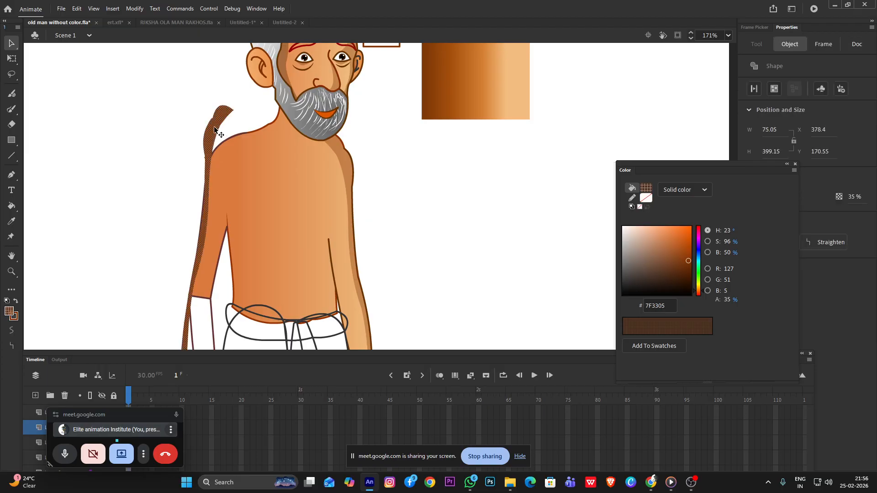
click(108, 125)
Draw a short diagonal Paint Brush stroke across the arm shadow just below the shoulder curve as a cutting line
scroll(172, 143, up, 5)
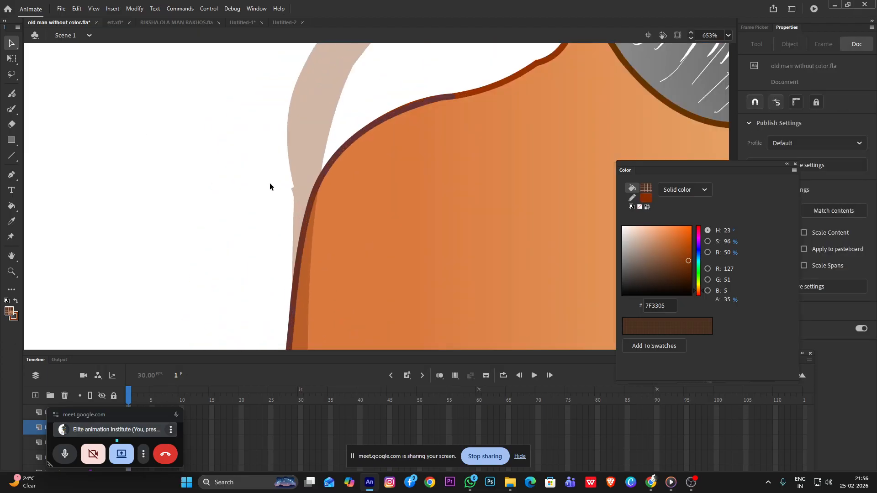
key(y)
mouse_move(279, 257)
mouse_down()
mouse_move(327, 203)
mouse_move(315, 191)
mouse_up()
key(ctrl+z)
drag(283, 240, 320, 190)
key(v)
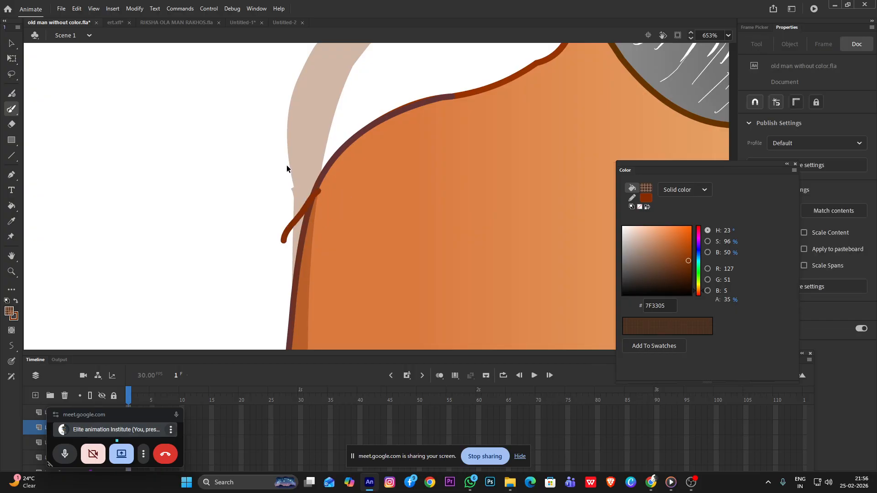
Delete the excess shadow above the shoulder cut together with the cutting stroke, and pull the remaining corner onto the arm outline
click(304, 152)
key(Delete)
click(308, 205)
key(Delete)
click(291, 229)
key(Delete)
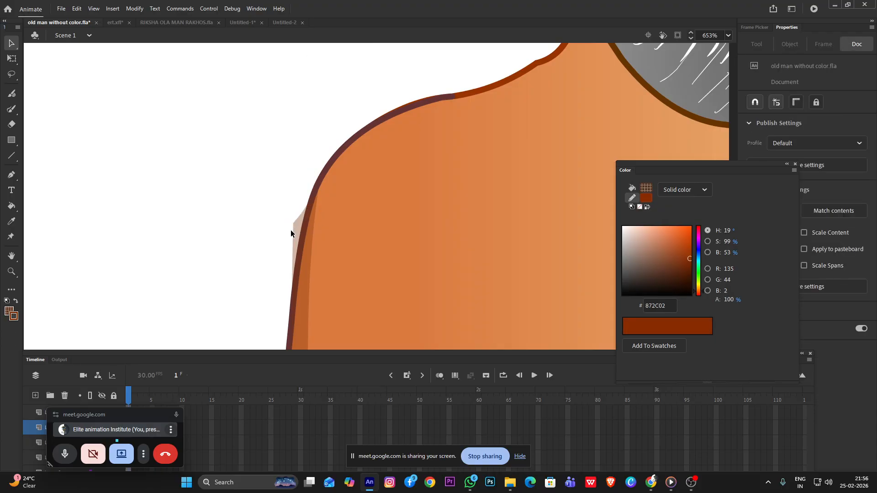
drag(292, 224, 298, 226)
Draw a short Paint Brush cutting stroke across the arm shadow at the elbow line
scroll(339, 194, down, 2)
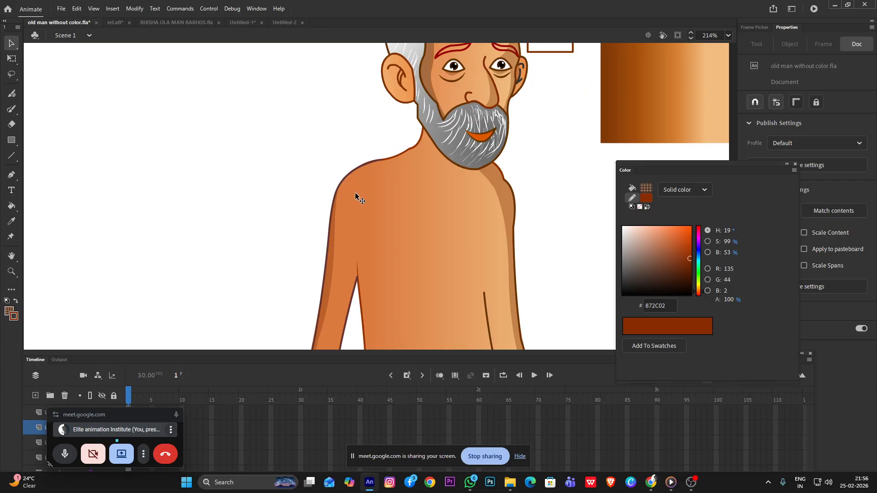
scroll(358, 190, down, 5)
scroll(336, 276, up, 5)
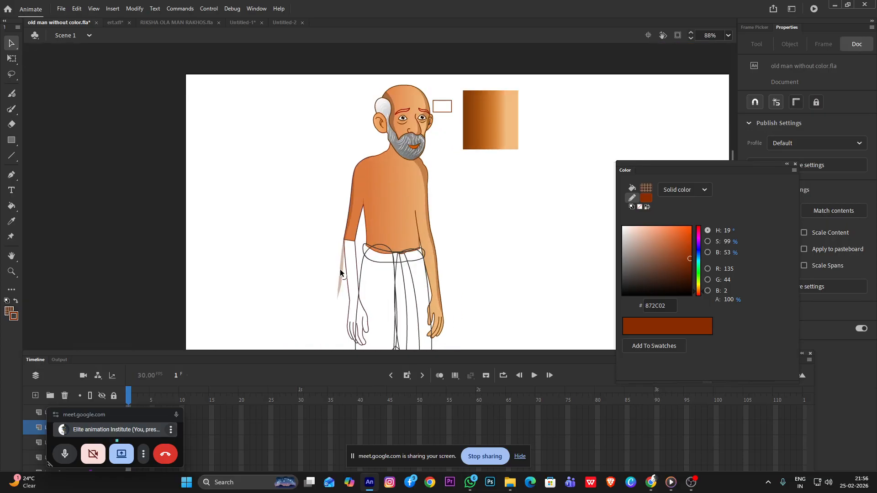
click(343, 269)
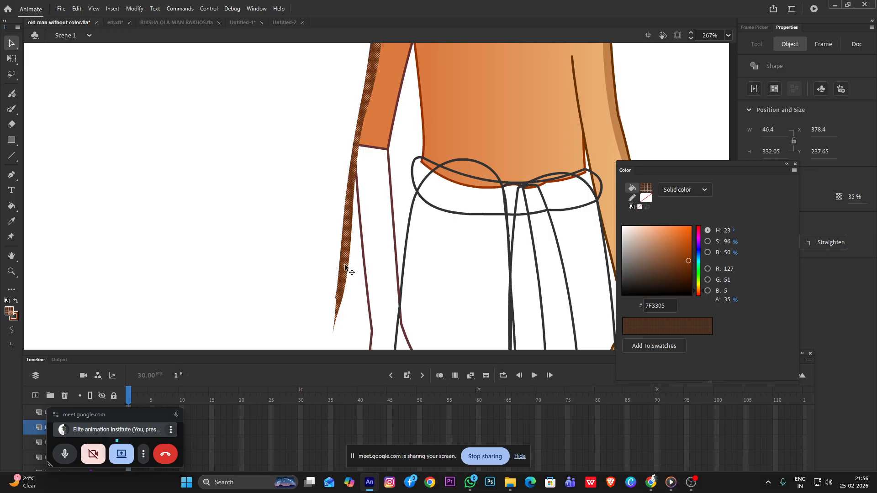
click(320, 204)
scroll(356, 145, up, 3)
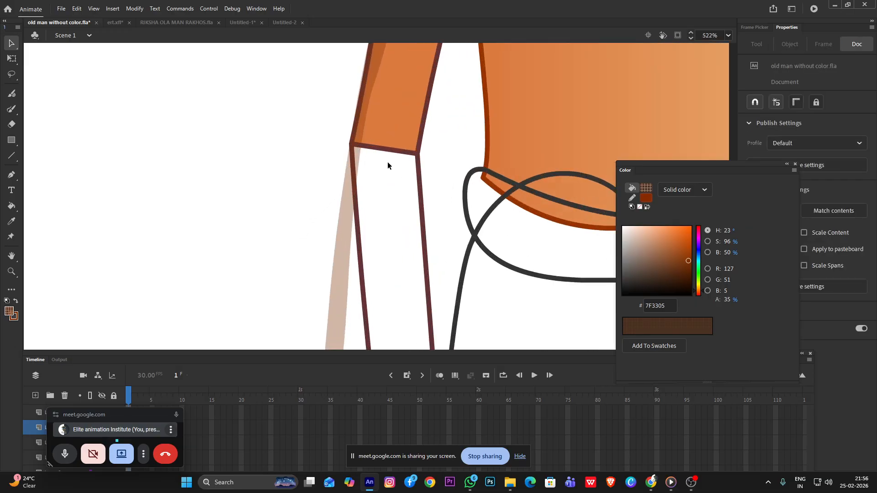
click(345, 202)
click(347, 181)
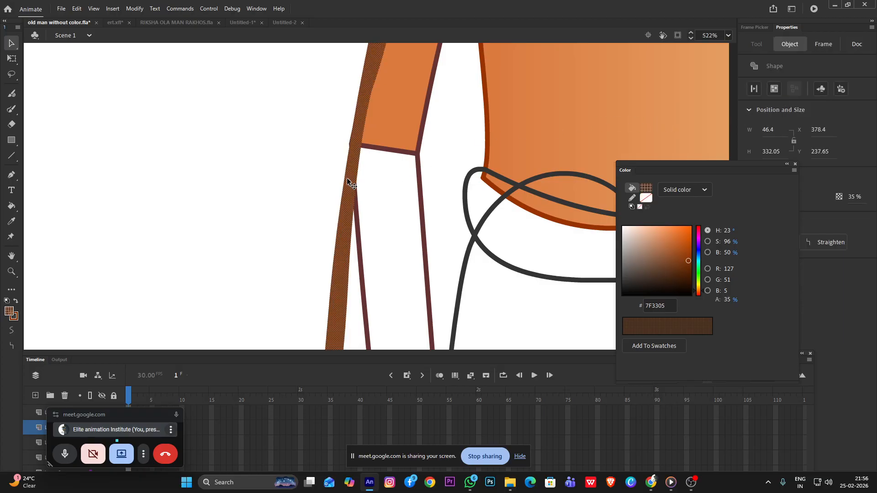
click(321, 170)
key(y)
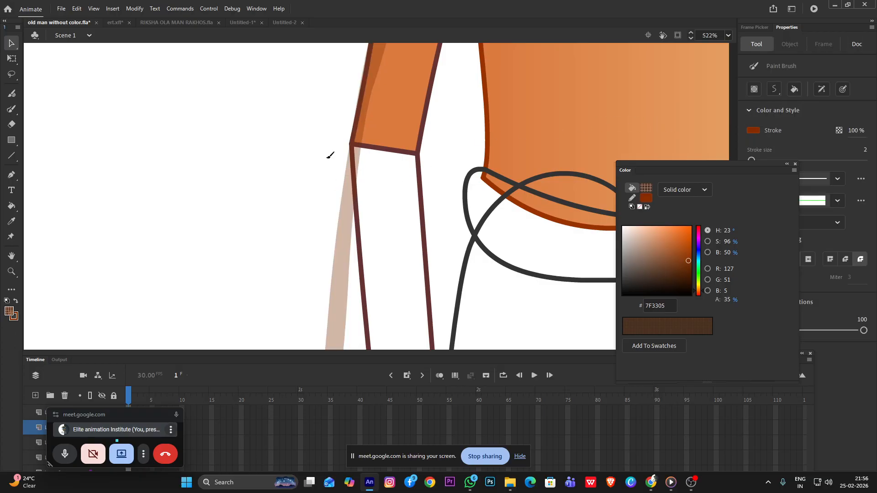
drag(324, 147, 365, 155)
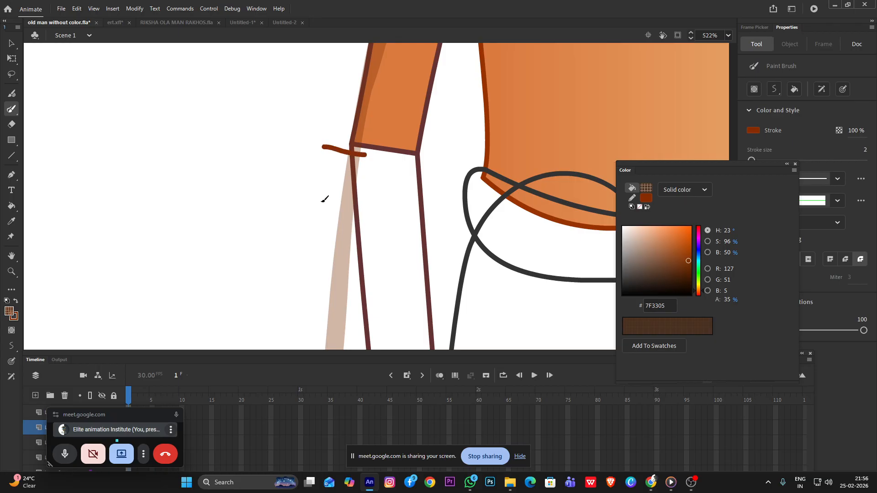
Delete the shadow below the elbow and the cutting stroke, and pull the shadow's end corner to the outer elbow
key(v)
click(342, 216)
key(Delete)
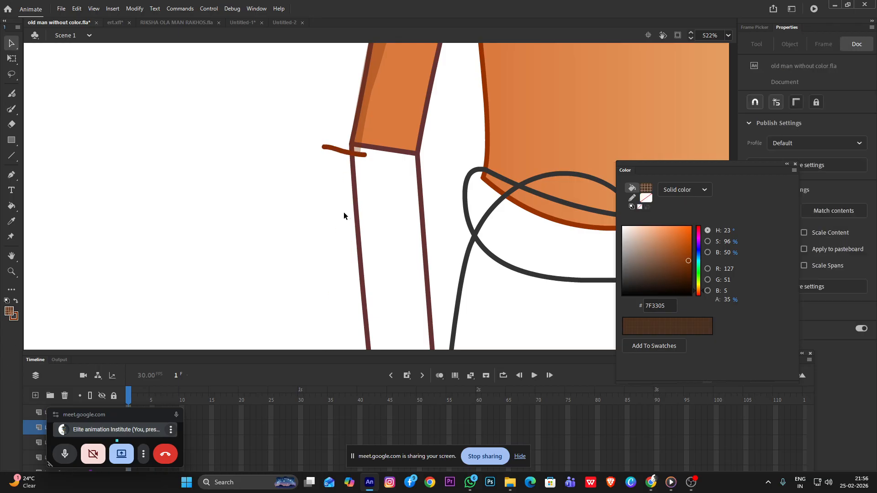
click(358, 154)
key(Delete)
drag(359, 154, 351, 142)
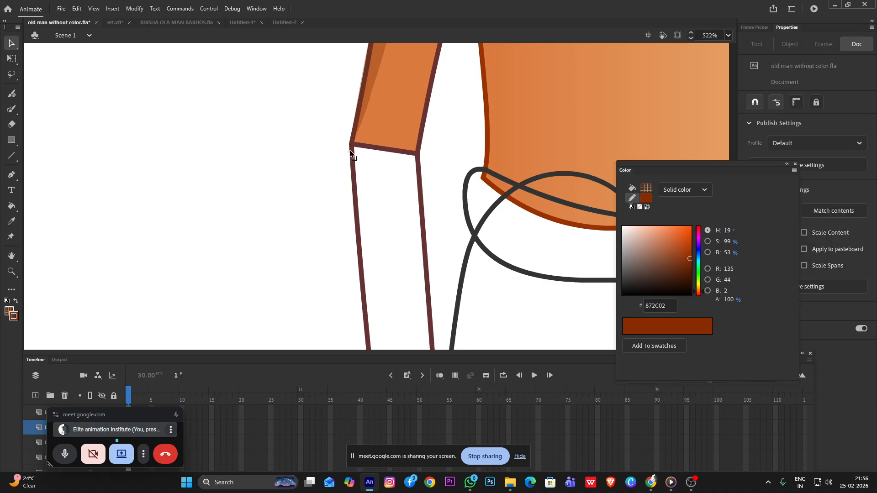
click(350, 147)
click(341, 153)
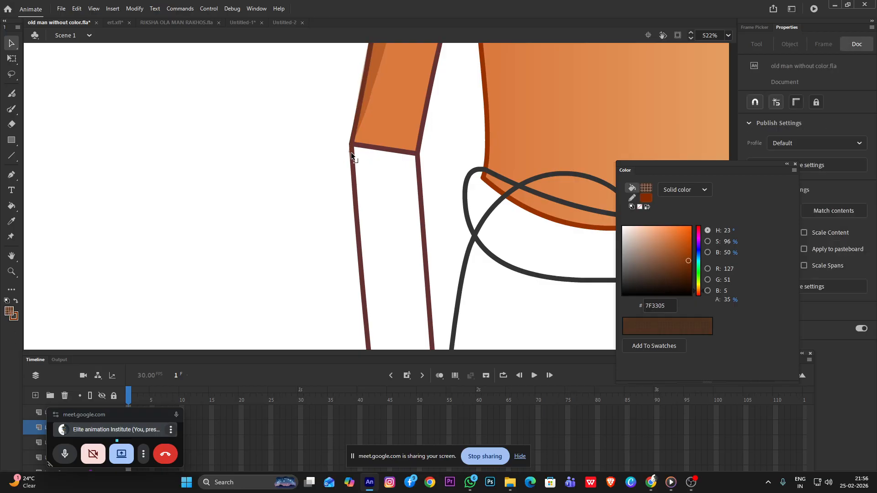
click(348, 151)
key(Delete)
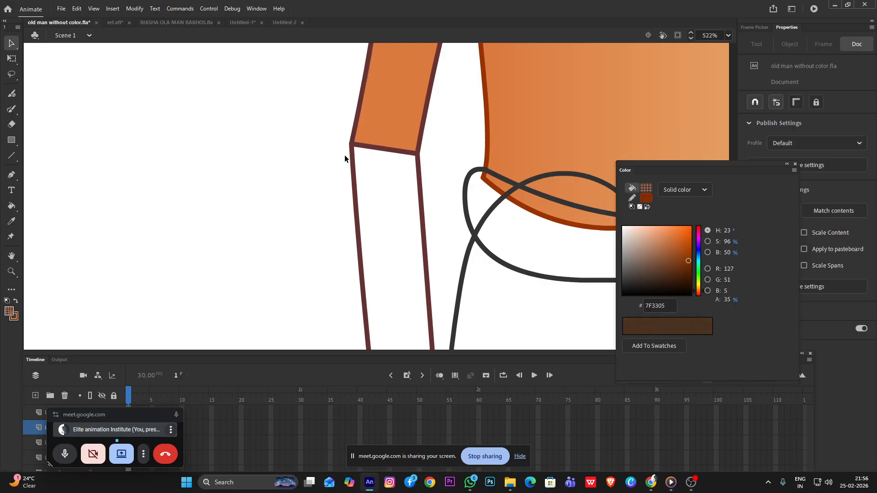
key(ctrl+z)
scroll(349, 124, up, 5)
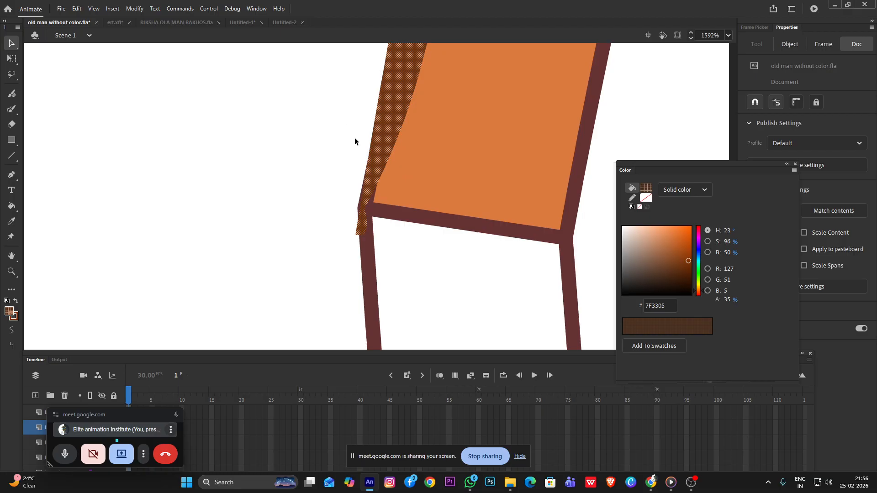
drag(367, 317, 377, 302)
key(ctrl+z)
click(336, 321)
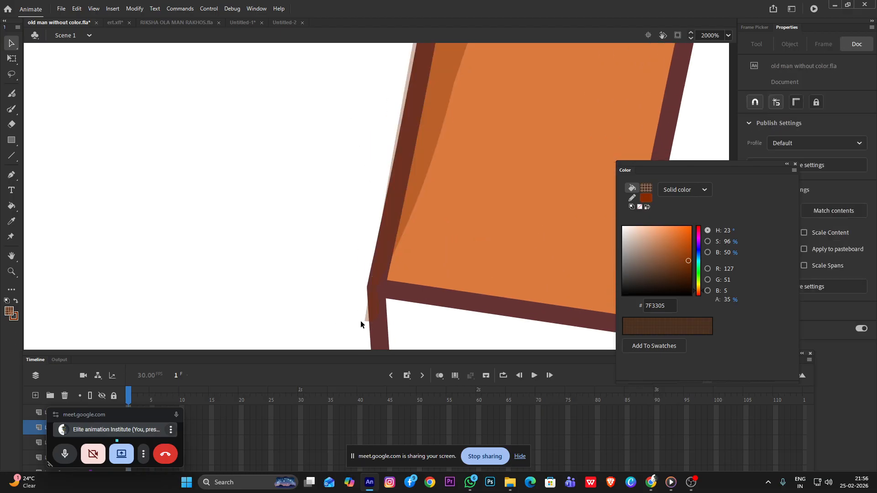
Reshape the upper-arm shadow so it widens over the shoulder, and curve its inner edge toward the elbow
scroll(434, 234, down, 5)
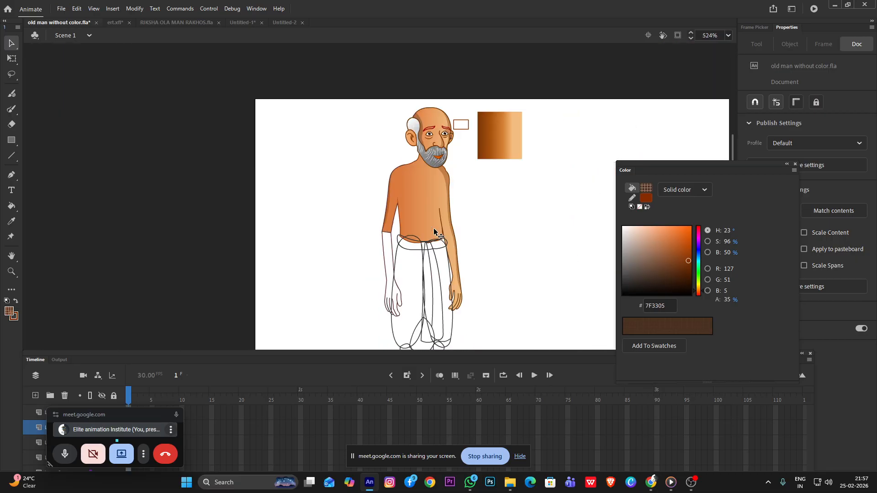
scroll(390, 191, up, 5)
drag(390, 181, 397, 103)
scroll(429, 167, down, 3)
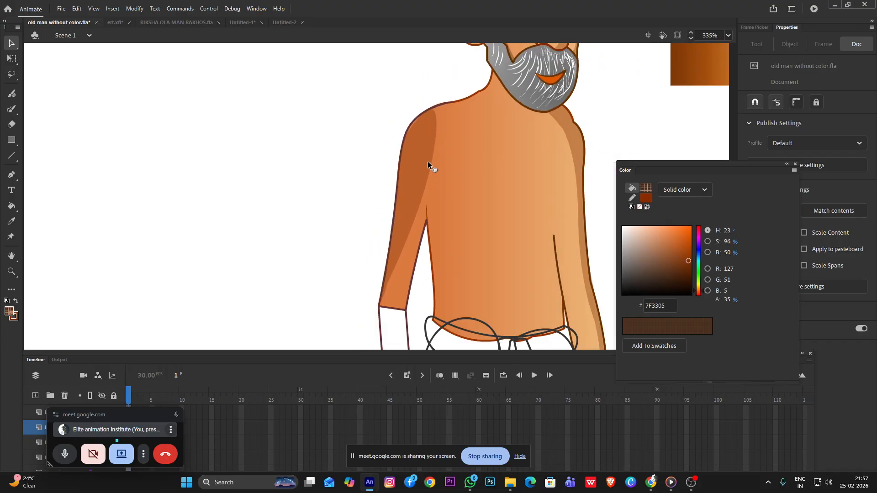
drag(425, 190, 412, 201)
Examine the shading on the arm, torso and face against the whole character
scroll(447, 173, down, 6)
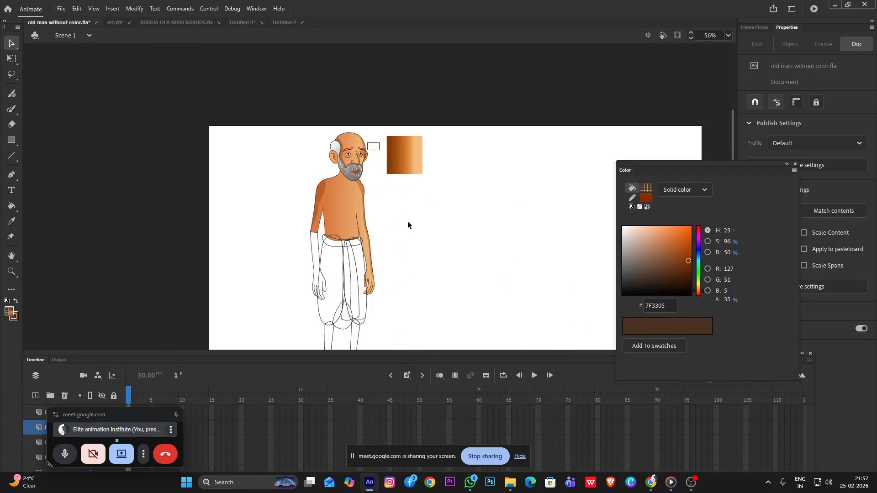
scroll(299, 213, up, 5)
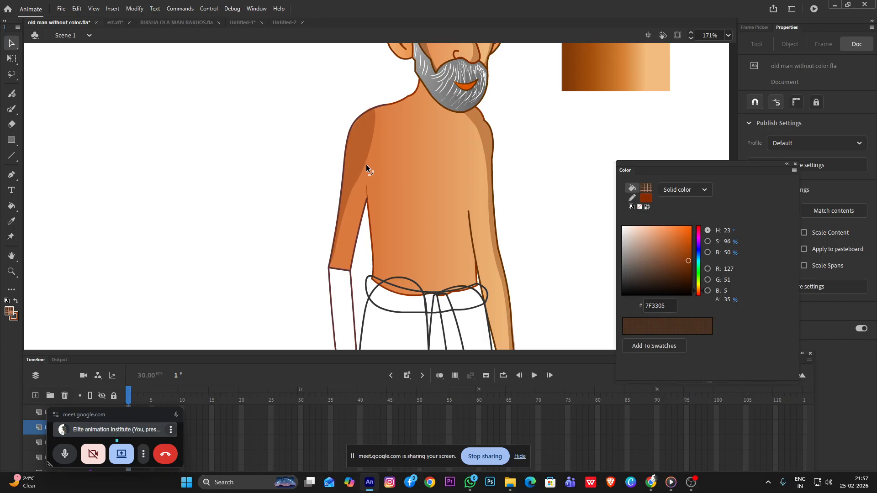
scroll(414, 170, down, 2)
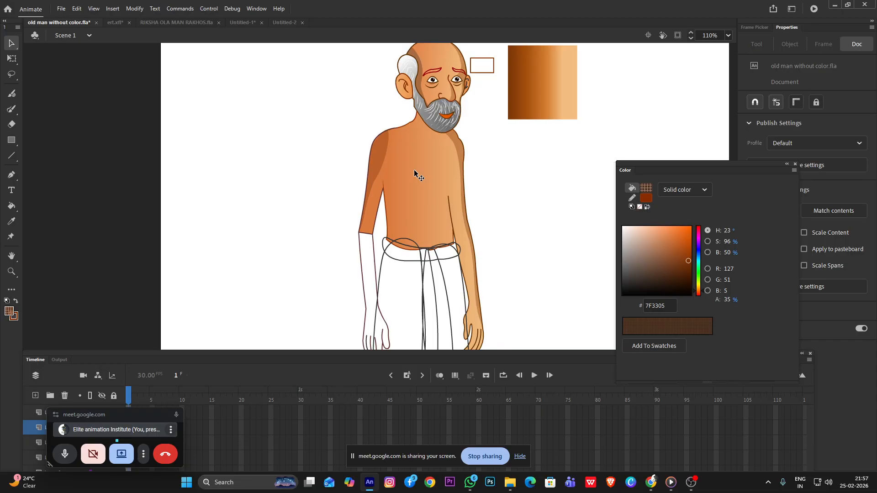
scroll(432, 148, down, 2)
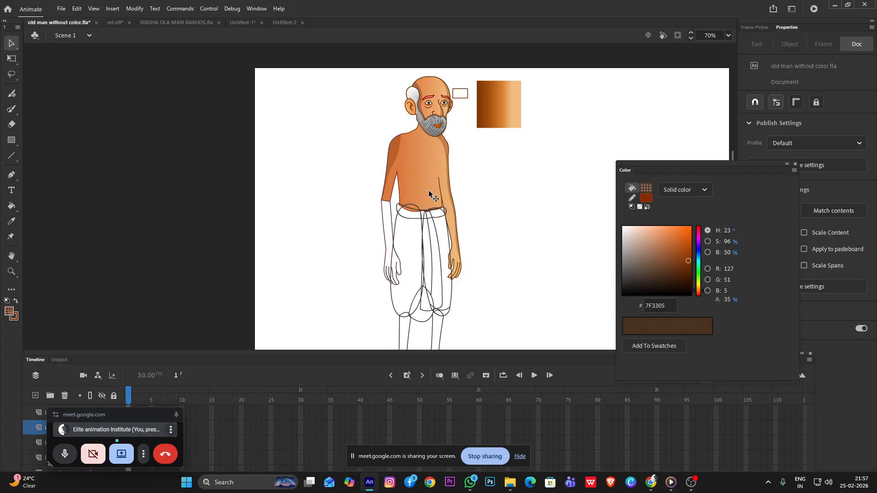
scroll(499, 170, down, 1)
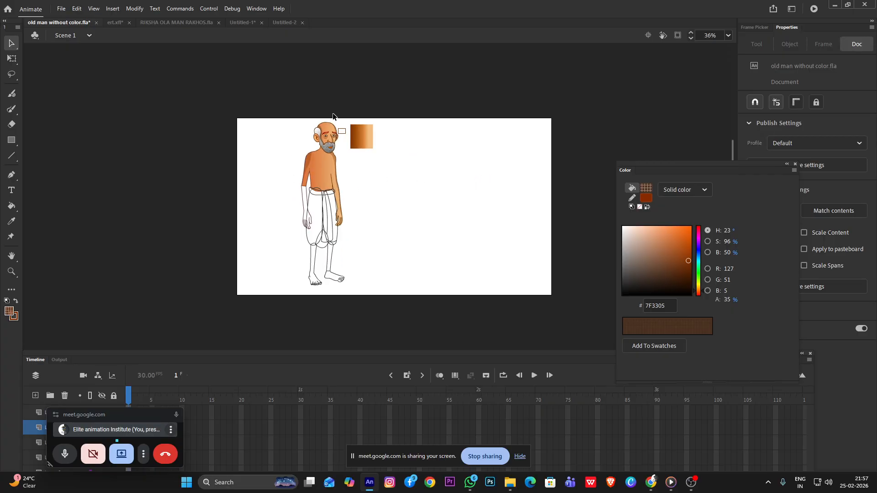
scroll(274, 166, up, 2)
scroll(229, 219, up, 3)
scroll(248, 192, down, 3)
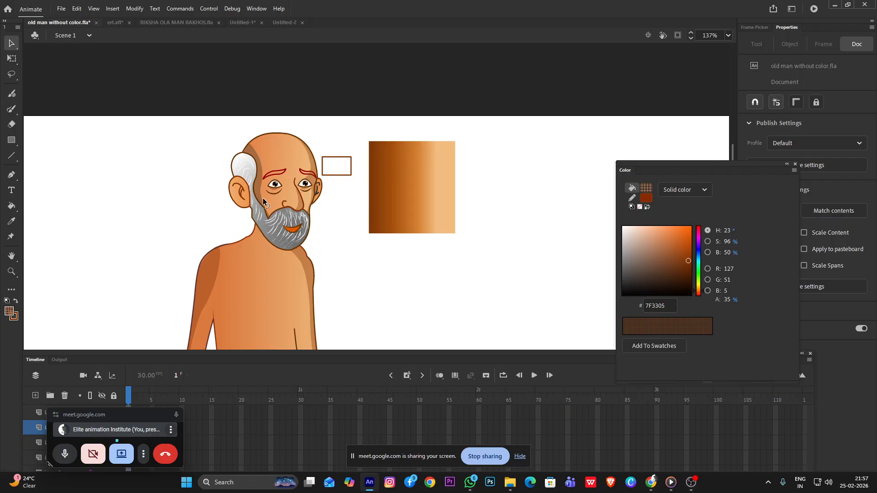
click(256, 270)
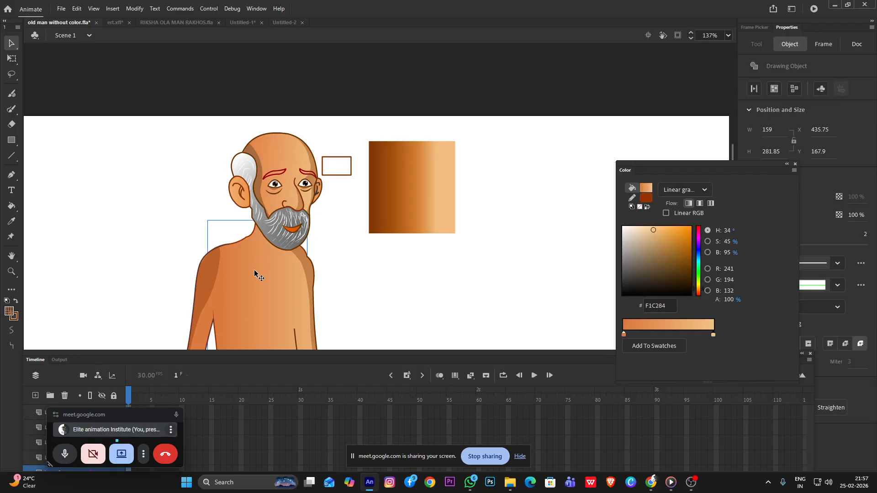
click(481, 285)
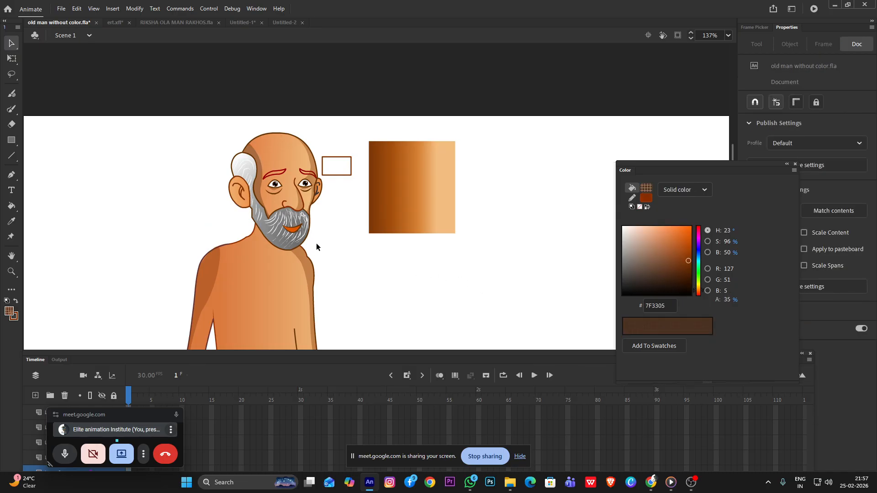
scroll(314, 242, down, 3)
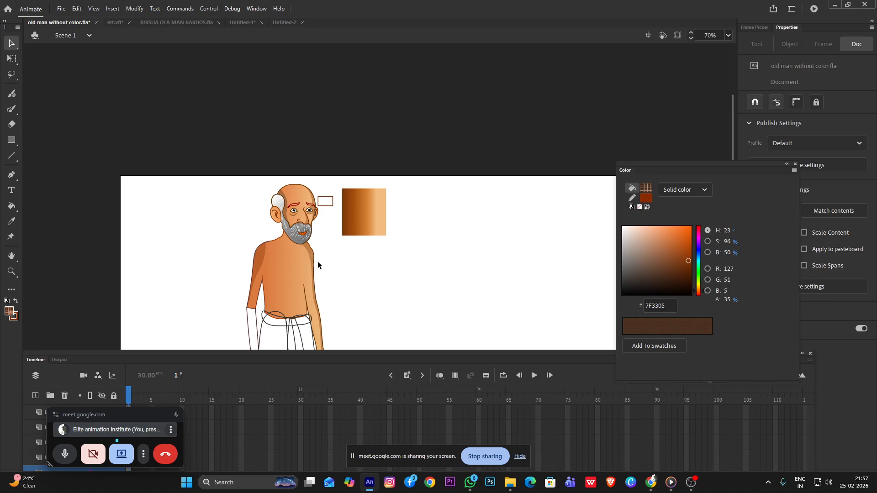
Sample the skin gradient from the upper arm as the fill color and open the arm drawing object for editing
drag(346, 323, 344, 217)
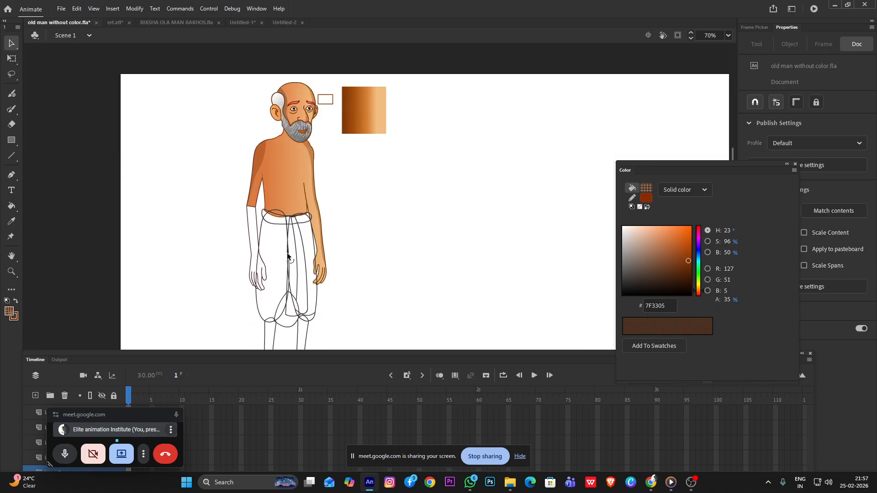
key(k)
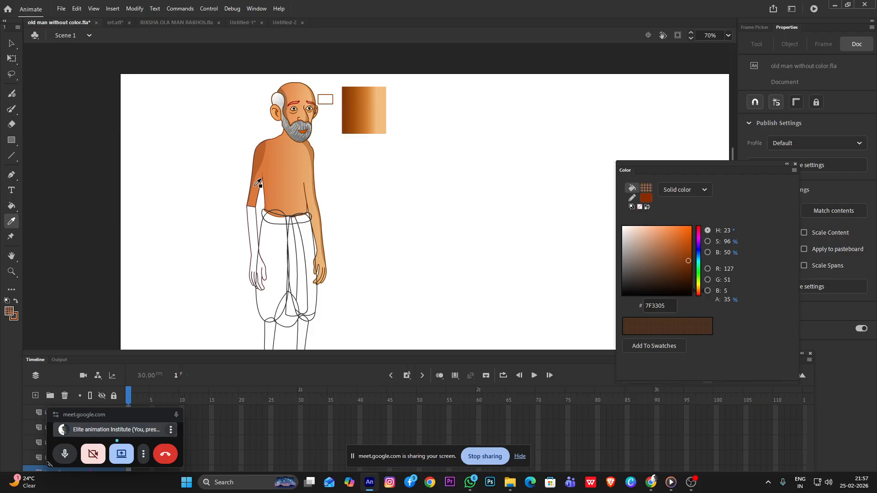
click(11, 346)
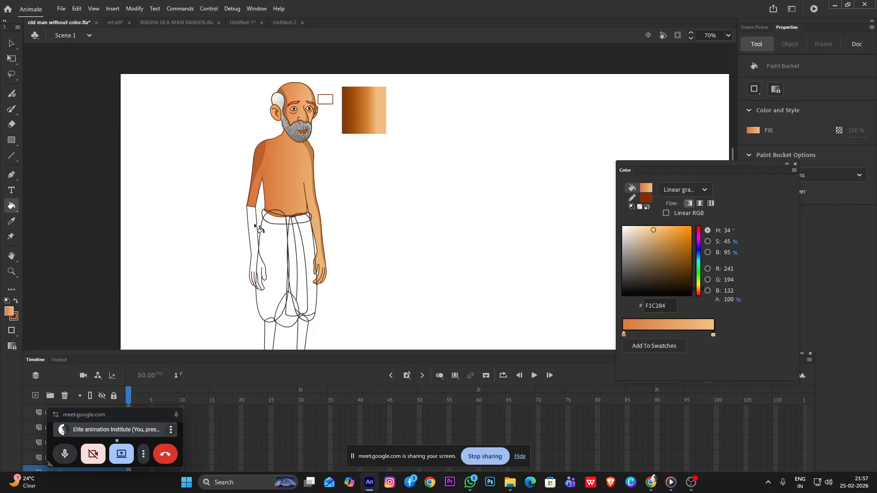
key(v)
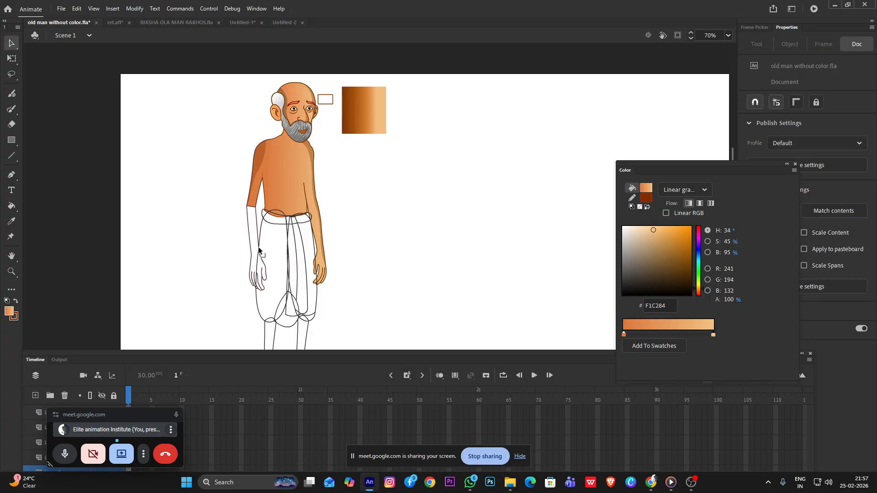
double_click(259, 247)
double_click(254, 238)
click(230, 235)
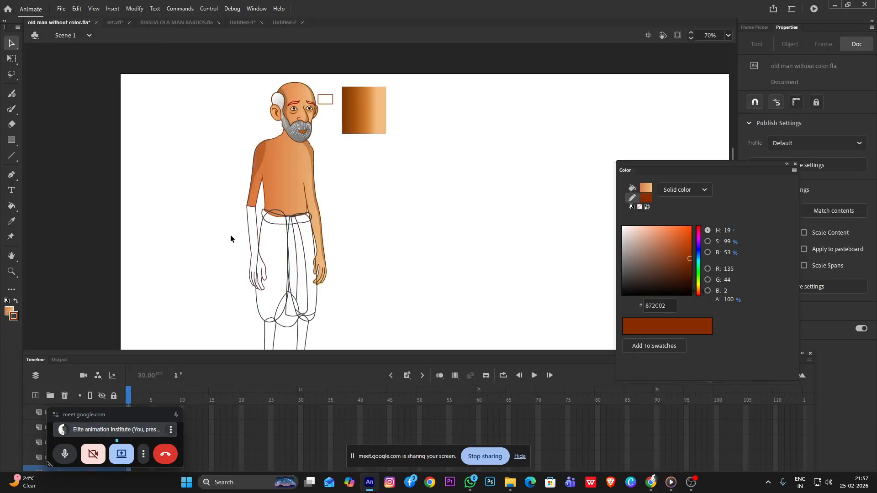
scroll(232, 234, up, 2)
double_click(257, 217)
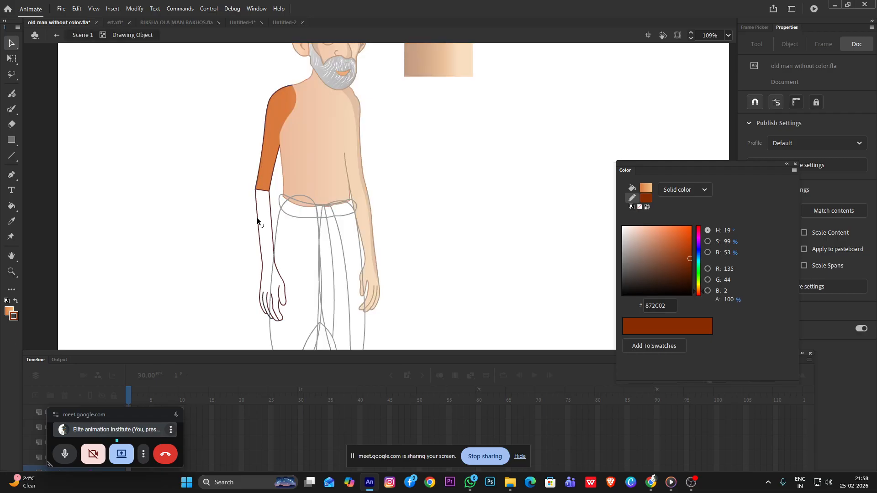
Fill the blank forearm and hand with the sampled skin gradient, with Lock Fill turned off
click(258, 219)
click(244, 216)
key(k)
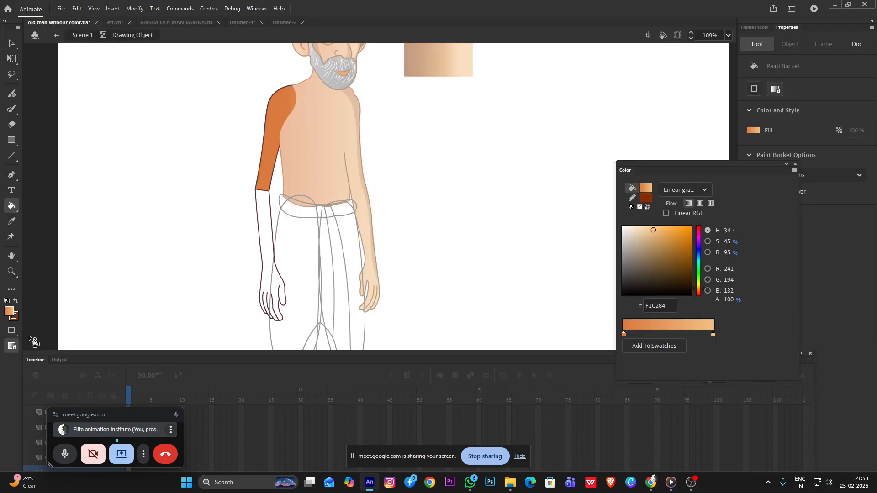
click(12, 345)
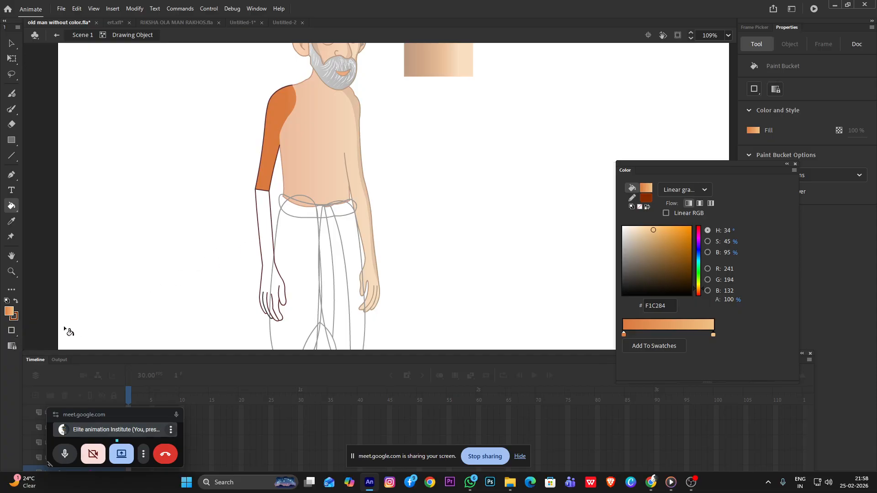
click(11, 330)
click(43, 342)
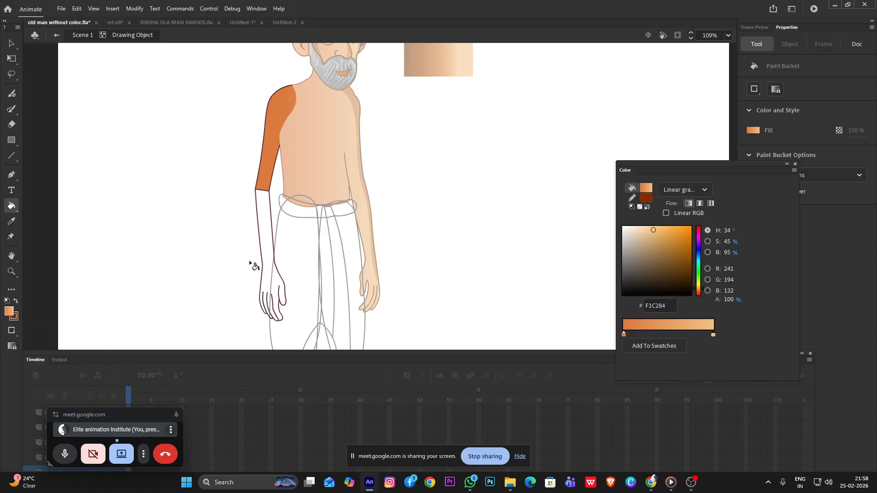
click(265, 242)
key(v)
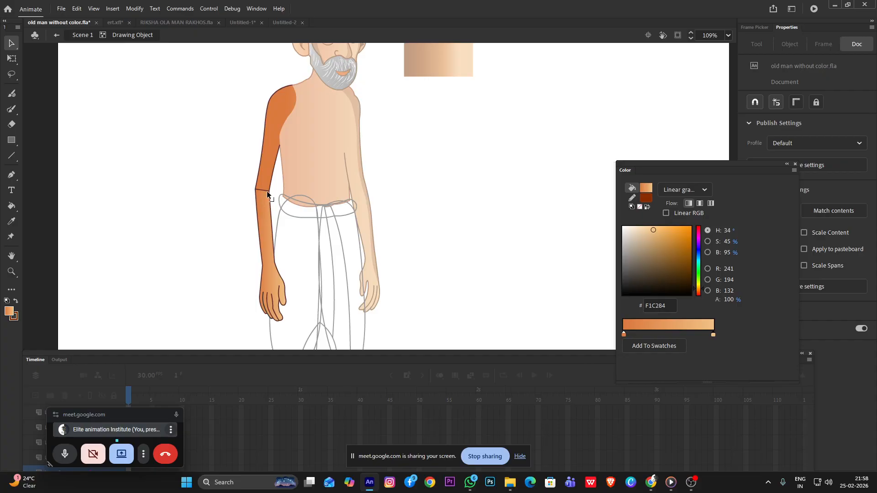
Delete the line across the elbow, refill the forearm and hand with the locked skin gradient, and return to the scene
click(264, 190)
key(Delete)
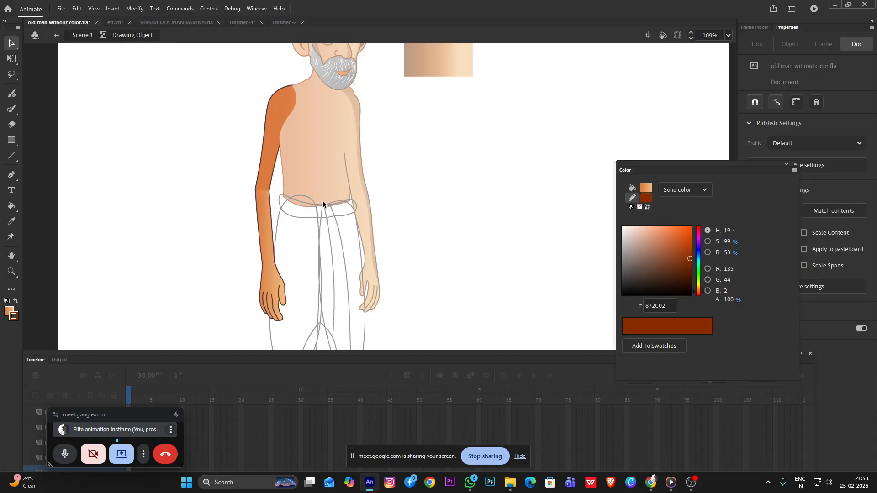
scroll(248, 187, up, 10)
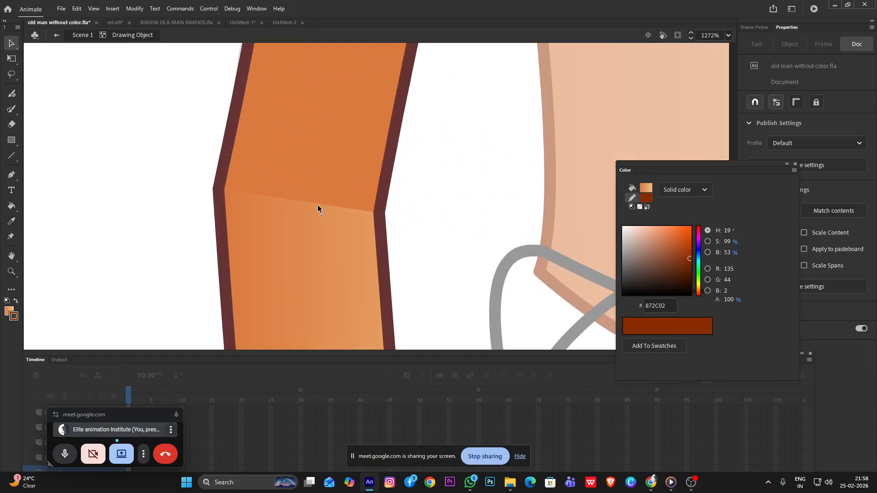
key(k)
click(311, 255)
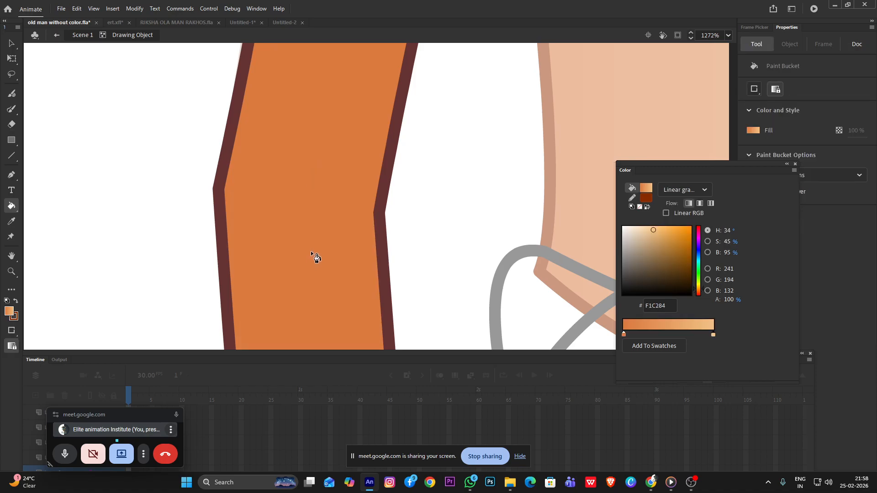
scroll(310, 178, down, 12)
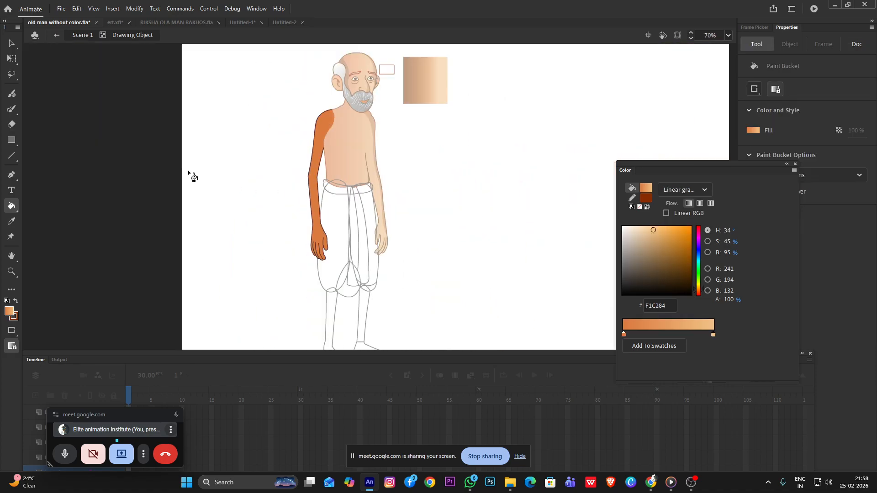
key(v)
double_click(209, 172)
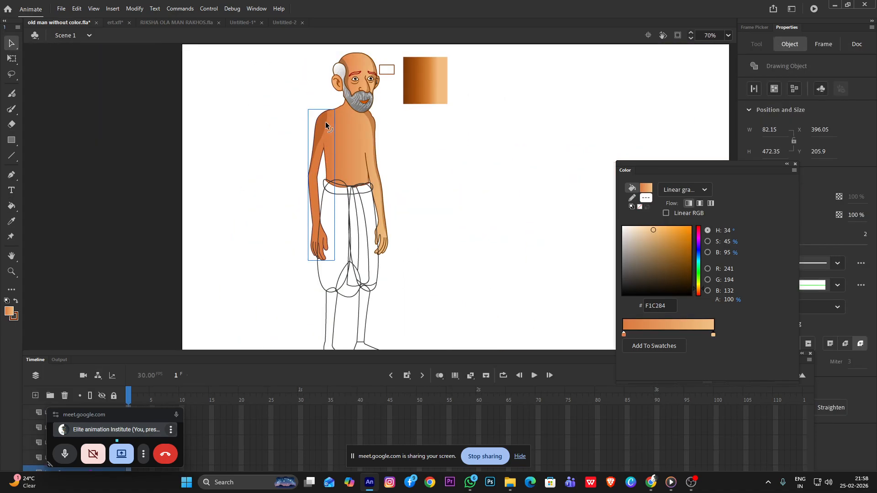
Copy the upper-arm shadow down to the forearm, rotate it to follow the limb and place it along the outer edge
click(325, 123)
drag(322, 131, 318, 214)
scroll(297, 214, up, 2)
click(296, 222)
click(11, 59)
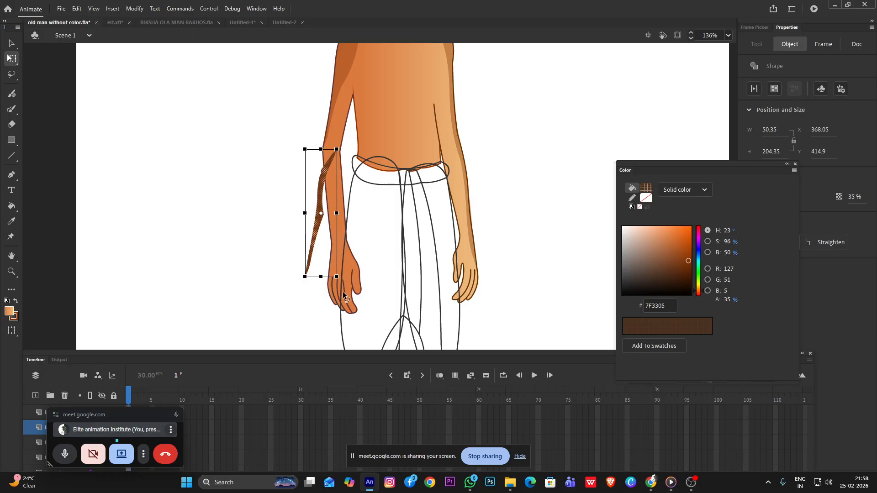
mouse_move(339, 282)
mouse_down()
mouse_move(361, 274)
mouse_move(352, 272)
mouse_up()
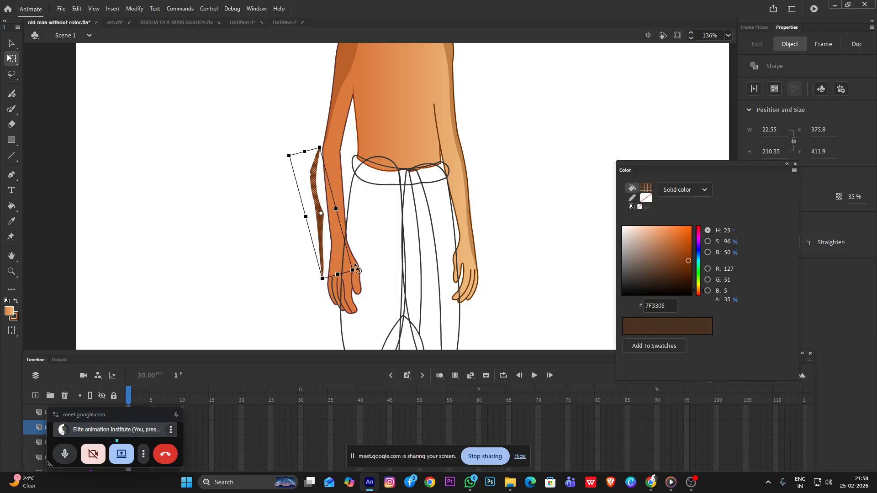
drag(322, 233, 333, 216)
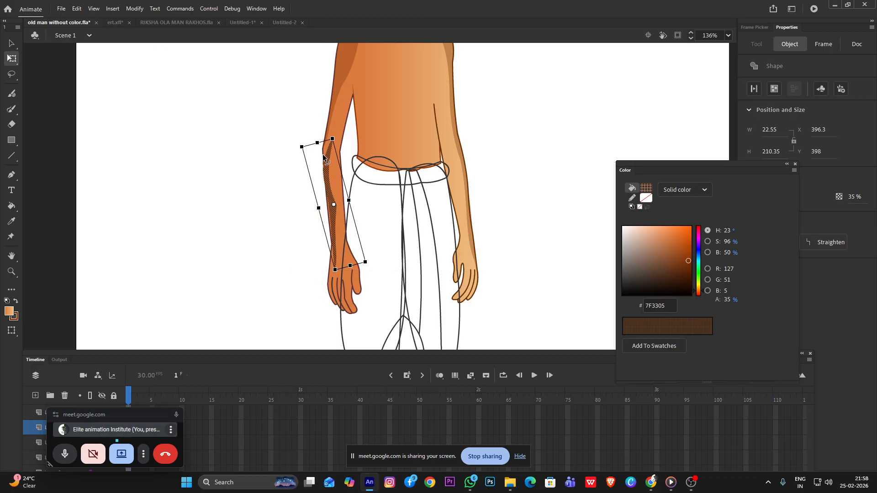
scroll(305, 146, up, 5)
click(292, 157)
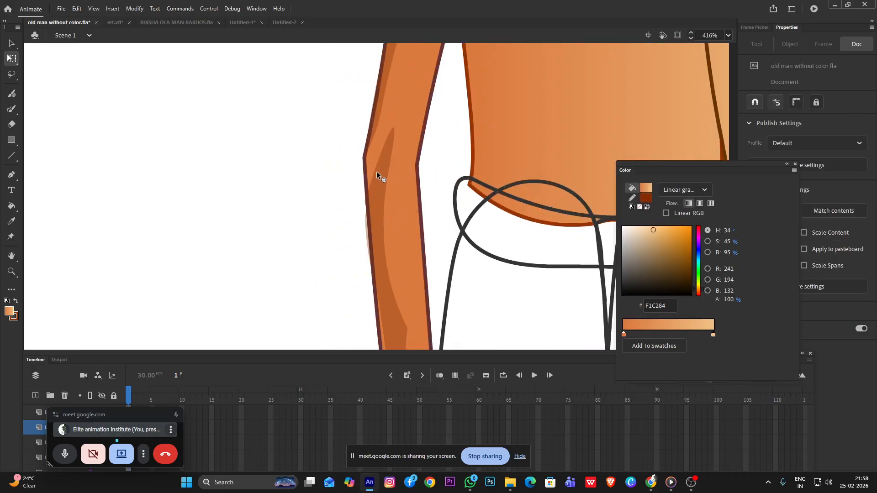
Reshape the forearm shadow so it tapers from the outer elbow and its inner edge runs closer to the arm's outer side
drag(375, 171, 341, 188)
drag(376, 245, 371, 188)
scroll(391, 185, down, 4)
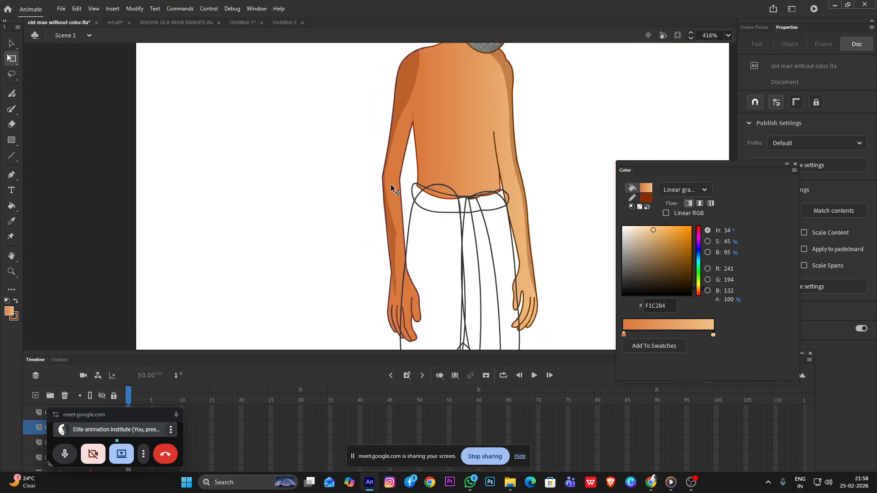
scroll(383, 258, up, 4)
drag(410, 241, 407, 243)
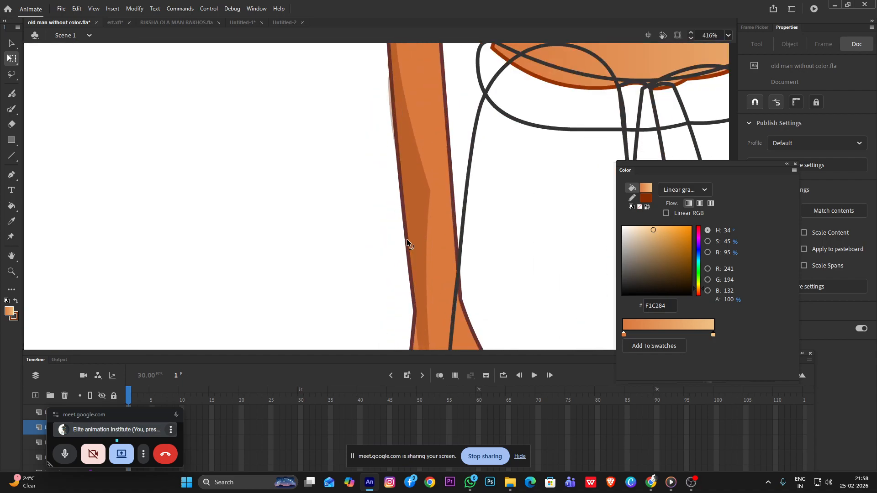
click(426, 208)
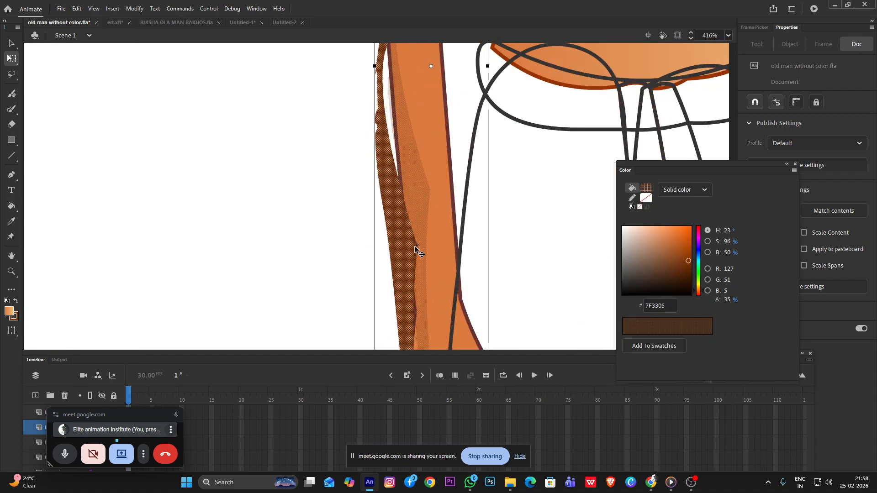
click(330, 215)
drag(429, 190, 348, 219)
Pull the forearm shadow's lower end to the outer edge of the hand and bend its lower edge inward
scroll(416, 215, down, 4)
scroll(425, 259, up, 6)
drag(434, 257, 399, 286)
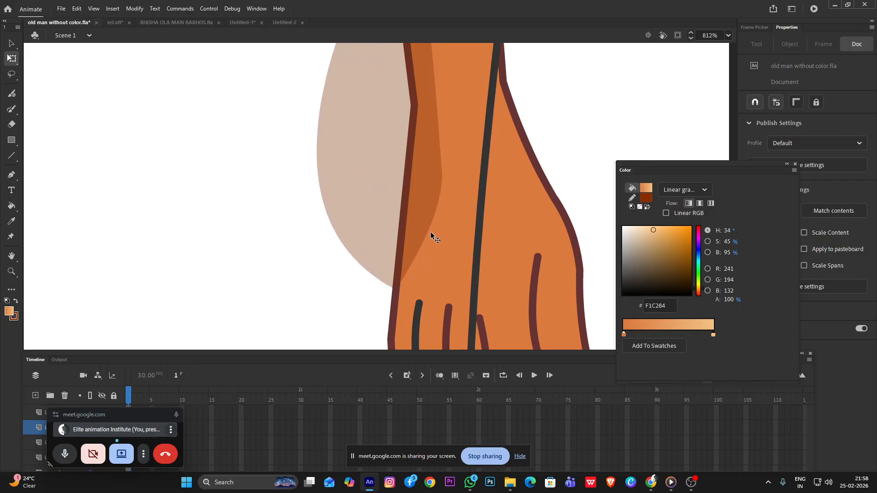
drag(436, 207, 417, 211)
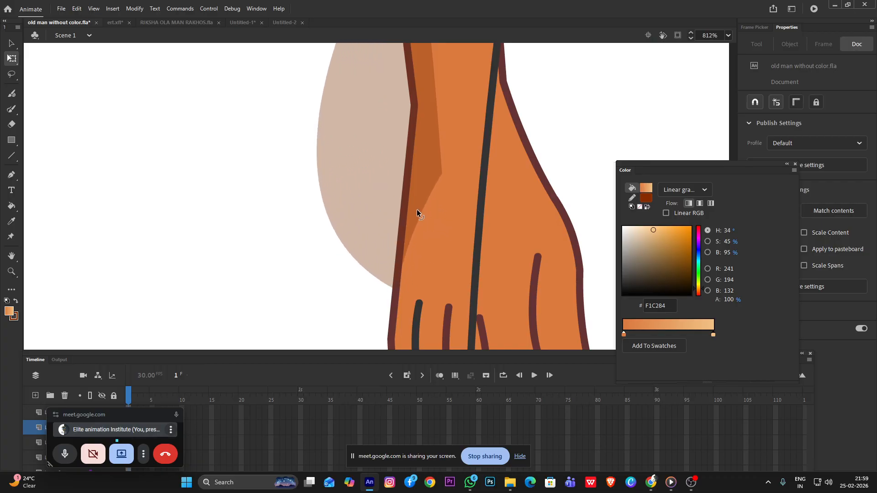
drag(440, 173, 419, 204)
key(ctrl+z)
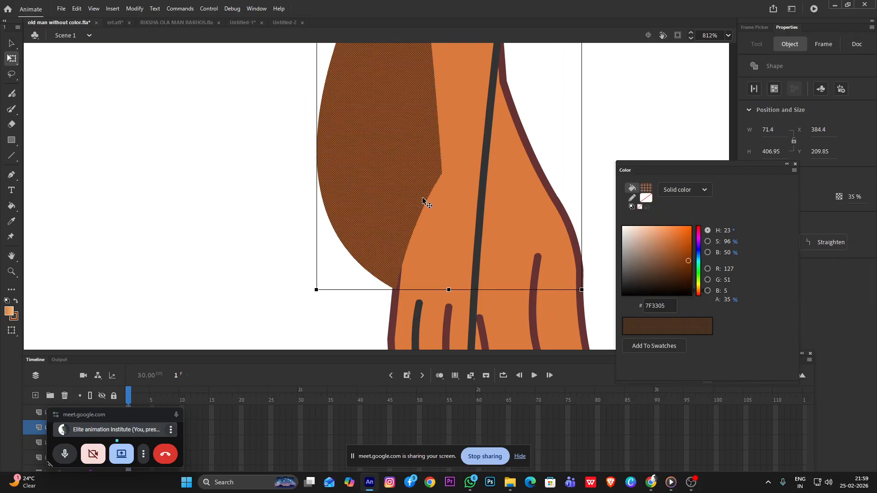
Move the shadow's inner corner down to just above the fingers and extend its tip along the outer edge of the hand
click(276, 213)
drag(442, 174, 422, 281)
drag(398, 322, 391, 371)
click(371, 191)
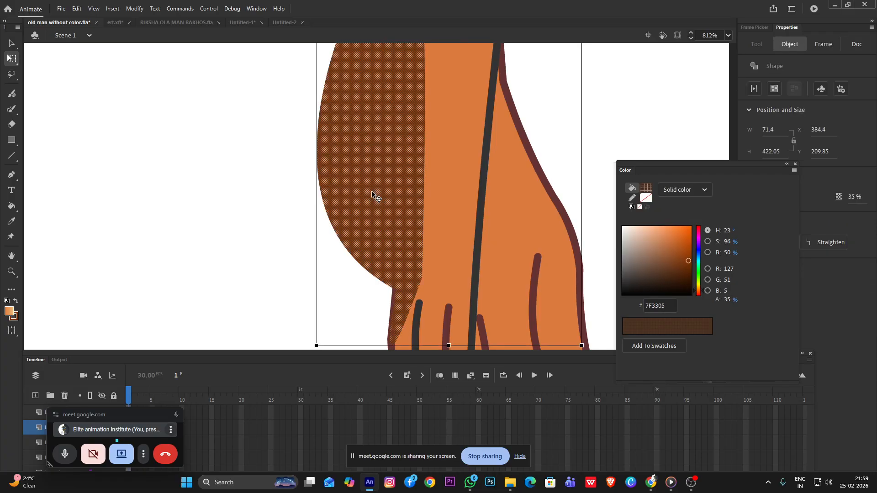
scroll(371, 191, down, 5)
click(322, 153)
Draw two straight cutting lines with the Line tool, along the outer forearm and across the shadow spilling out at the wrist
scroll(339, 141, up, 3)
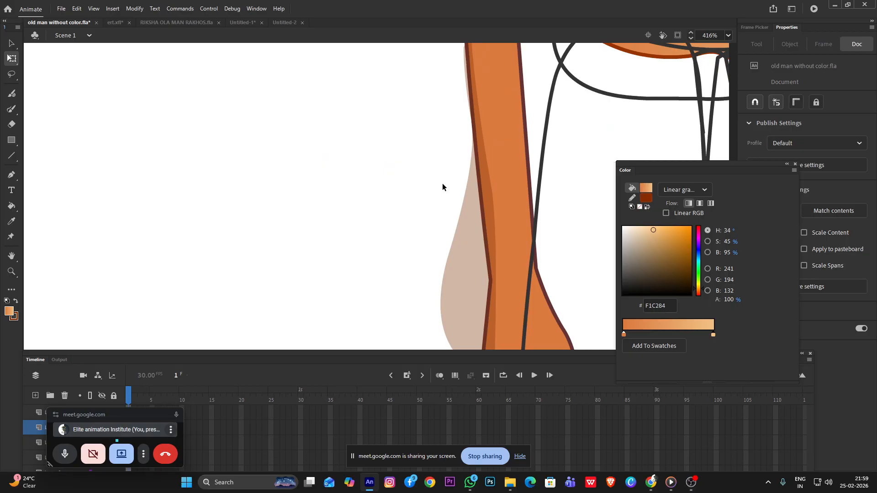
key(n)
drag(462, 129, 490, 293)
scroll(496, 251, down, 3)
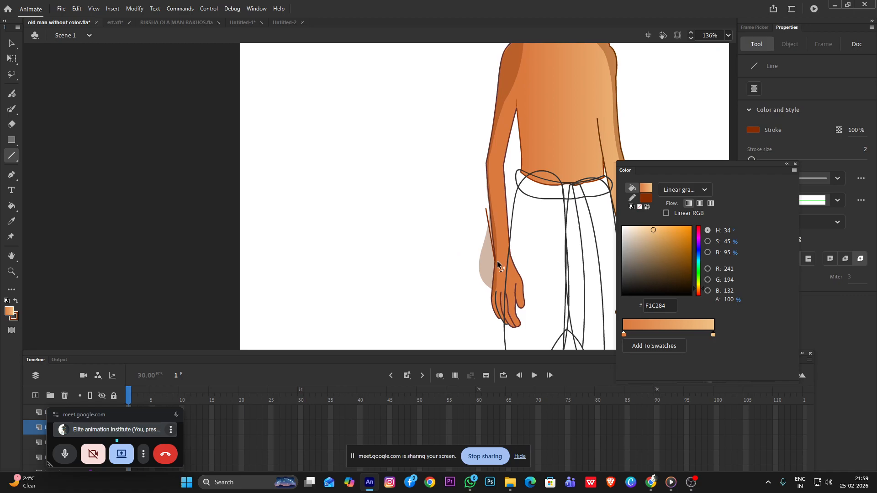
drag(494, 256, 467, 315)
Delete the cut-off shadow outside the forearm together with both cutting lines
key(v)
click(487, 254)
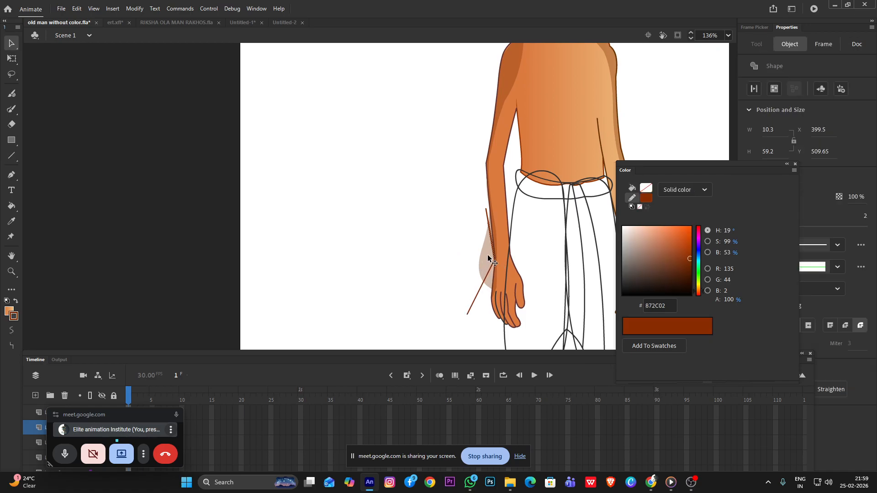
click(486, 285)
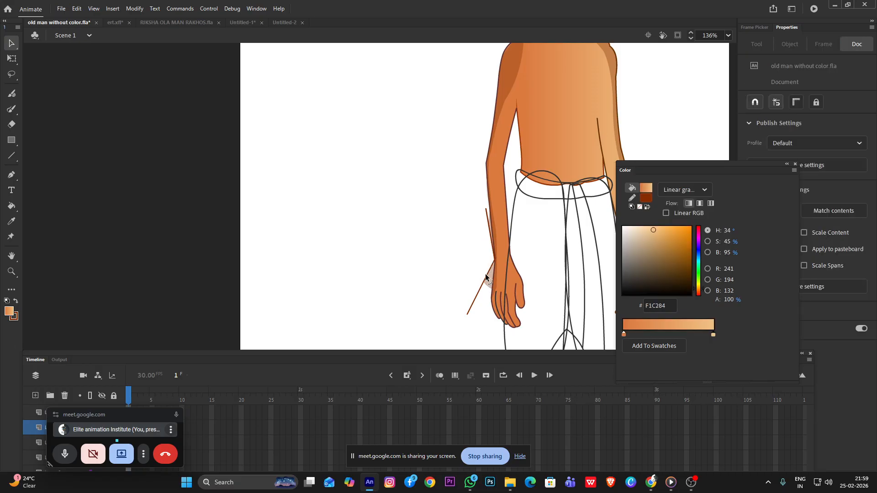
click(488, 270)
click(481, 288)
key(Delete)
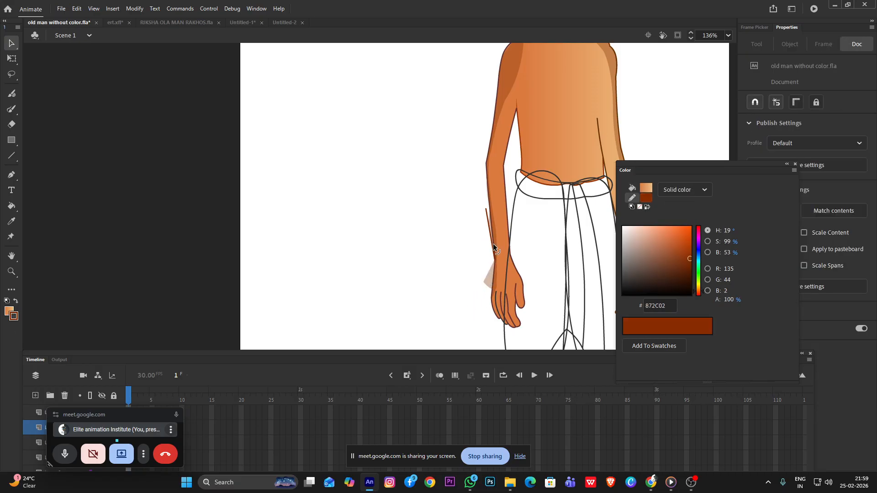
click(489, 230)
key(Delete)
Pull the shadow's remaining outer corner beside the wrist in to the hand's outline
scroll(476, 267, up, 5)
scroll(492, 220, down, 3)
scroll(471, 207, up, 4)
click(452, 209)
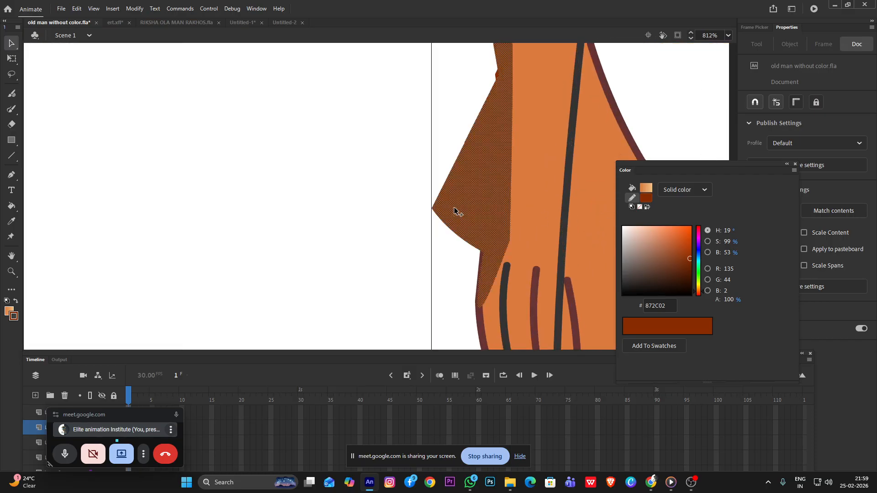
click(401, 204)
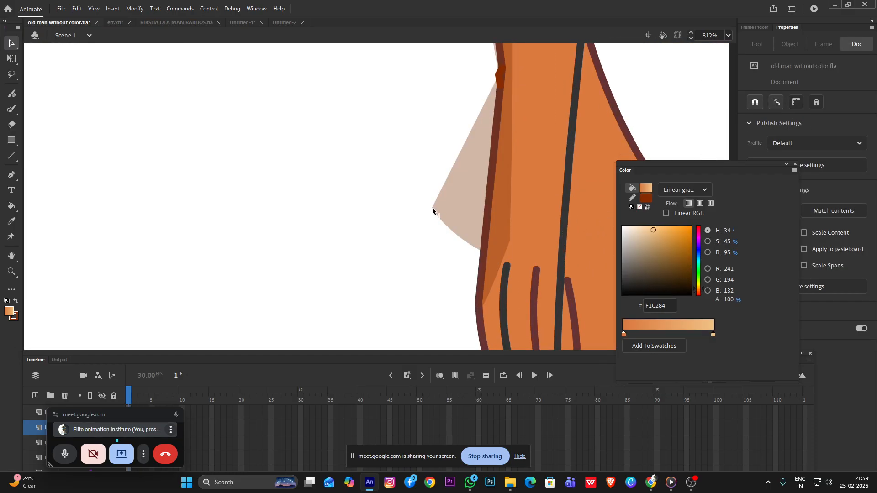
drag(443, 182, 412, 174)
key(ctrl+z)
drag(432, 208, 485, 217)
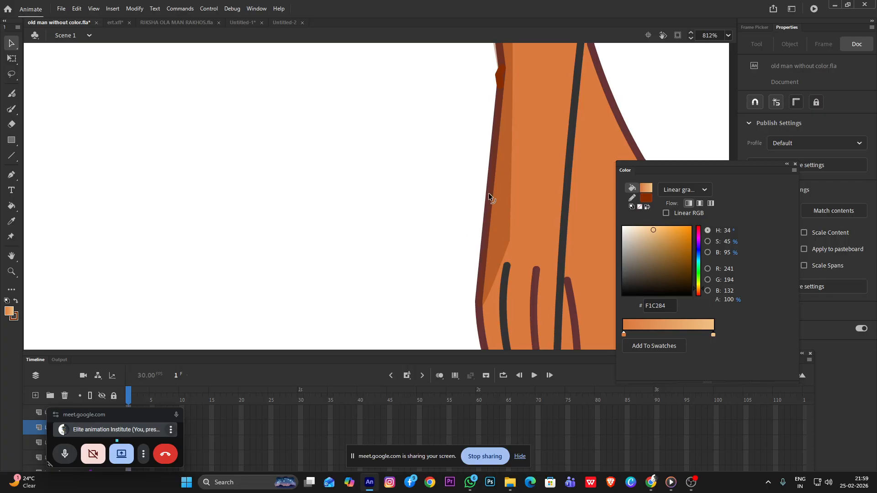
Pull the spilling outer edge of the forearm shadow in to the arm's outline above the wrist
drag(557, 113, 564, 270)
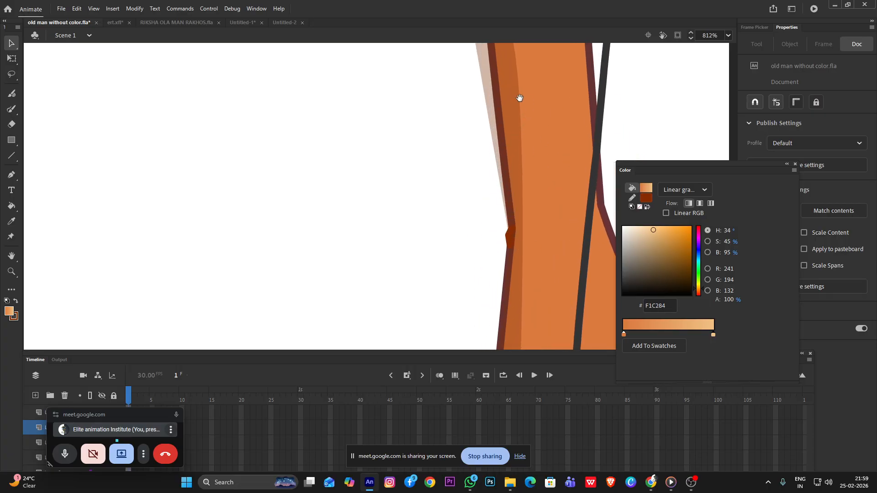
drag(520, 98, 505, 307)
drag(462, 216, 480, 217)
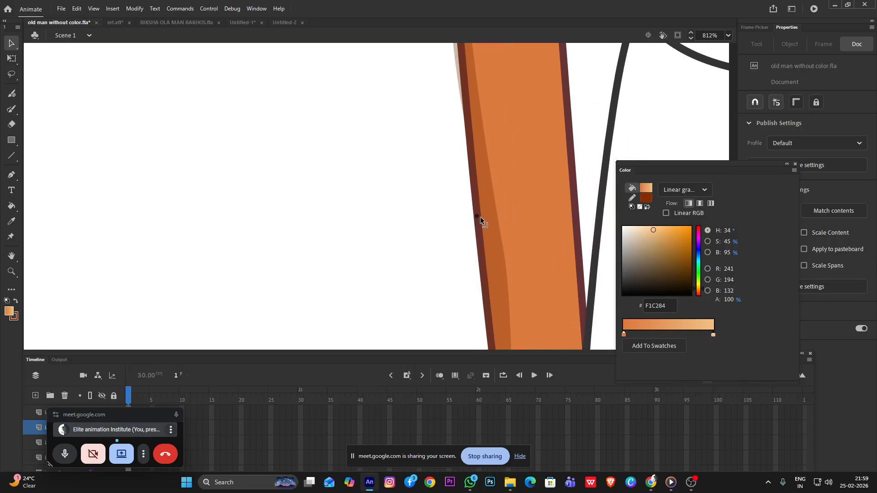
Reshape the forearm shadow's inner edge, trying a wider bulge across the forearm and bringing it back to a slim curve
scroll(493, 212, down, 5)
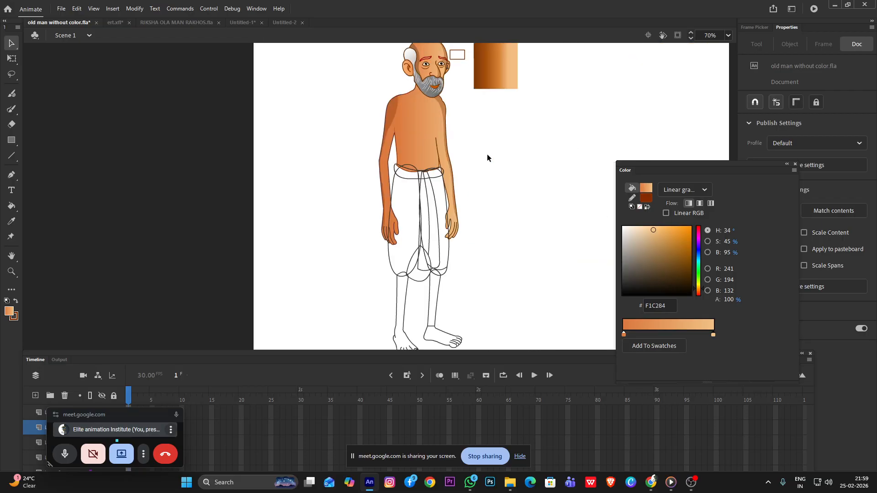
scroll(391, 205, up, 5)
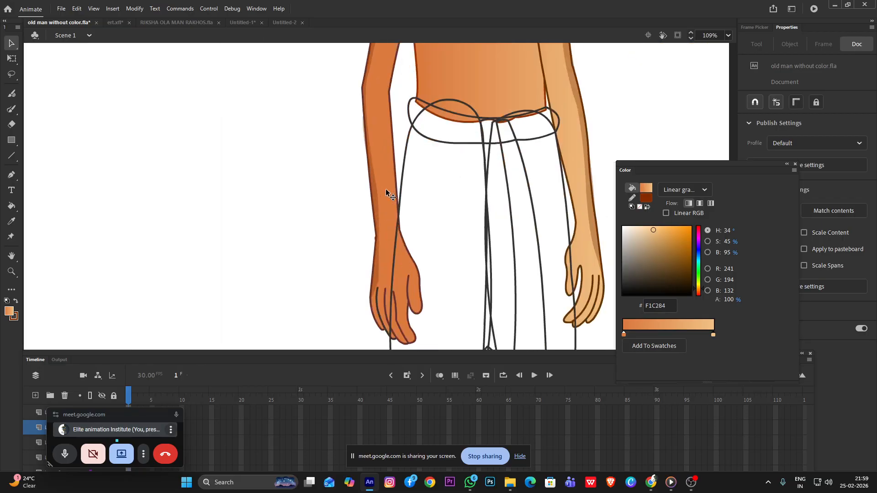
drag(377, 198, 386, 192)
scroll(386, 206, down, 5)
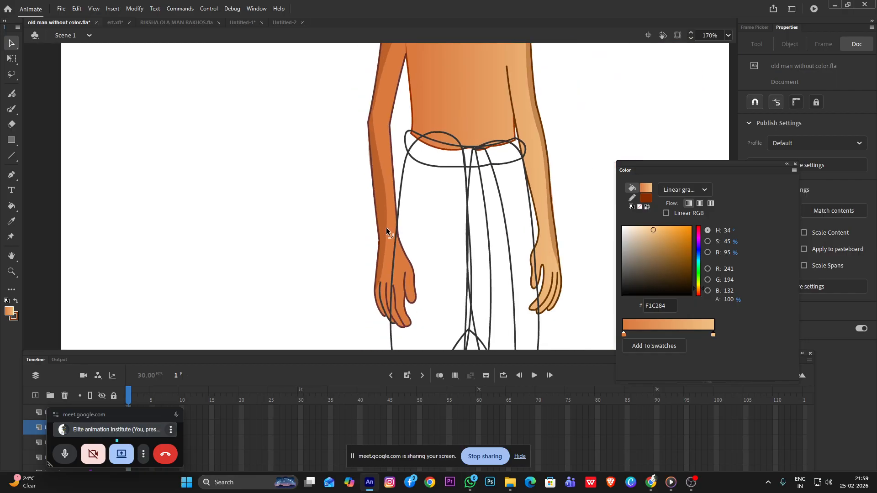
scroll(299, 210, up, 3)
scroll(299, 209, up, 3)
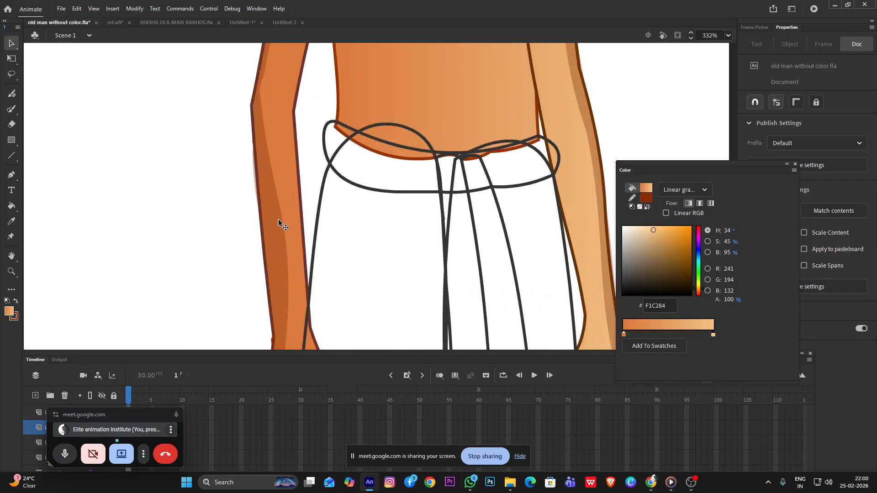
click(281, 228)
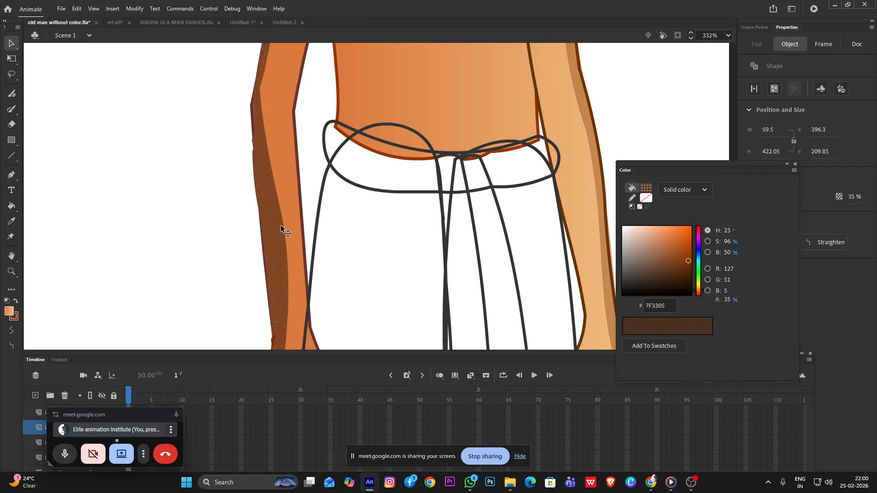
click(235, 234)
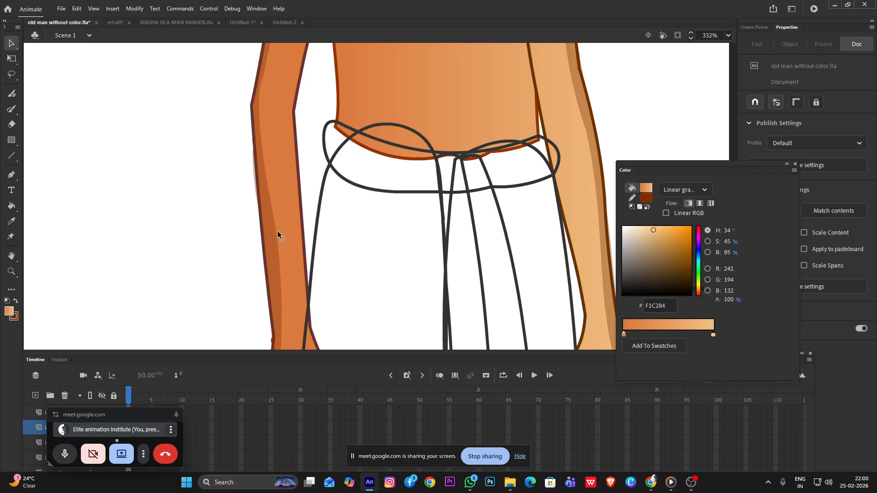
scroll(278, 231, down, 5)
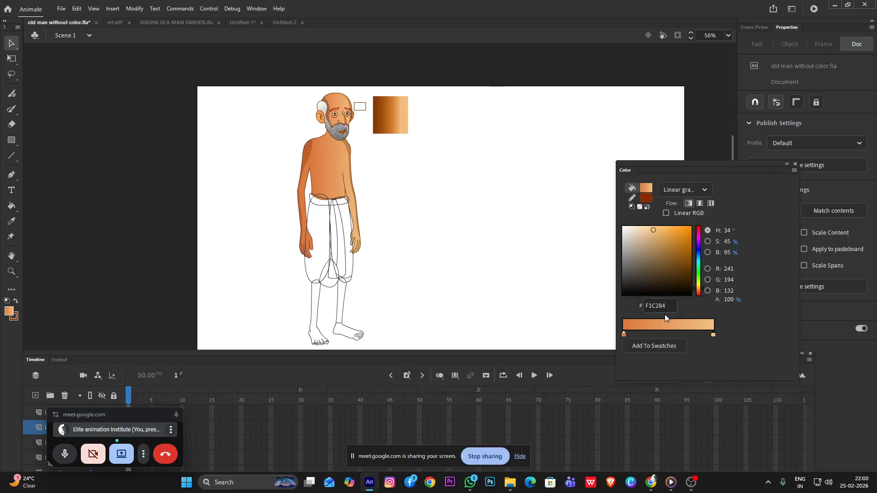
Open the dhoti's left leg shape for editing and set the stroke to a linear gradient with its end stop at 100% alpha
double_click(329, 253)
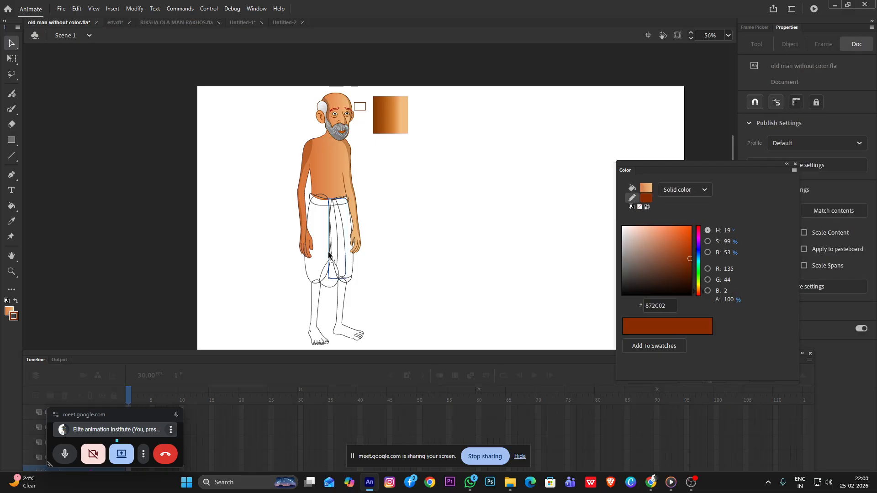
double_click(286, 271)
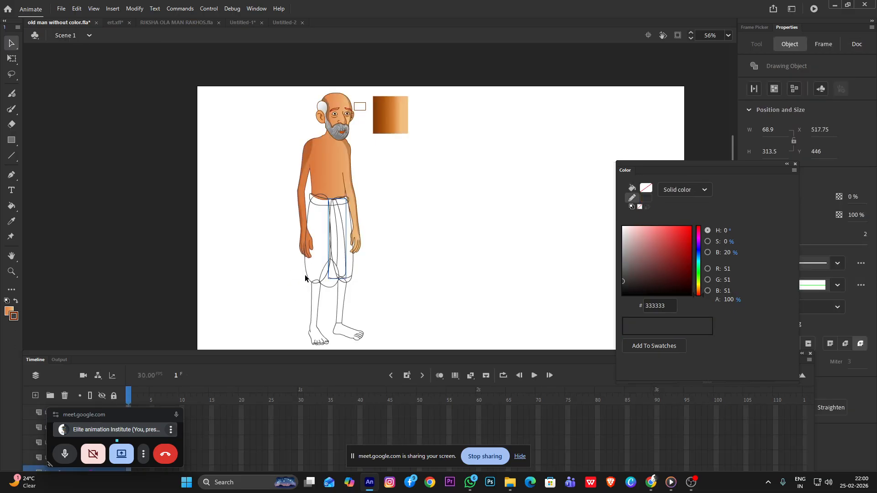
double_click(305, 275)
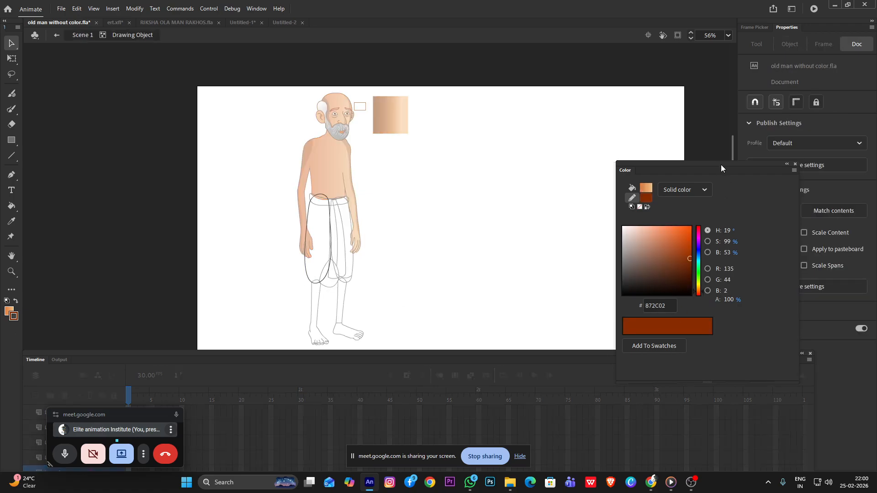
click(702, 189)
click(682, 234)
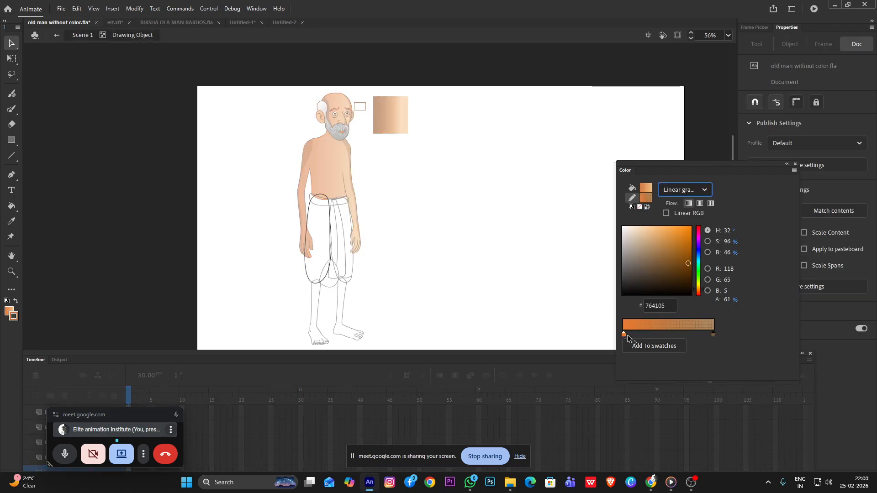
drag(727, 300, 835, 309)
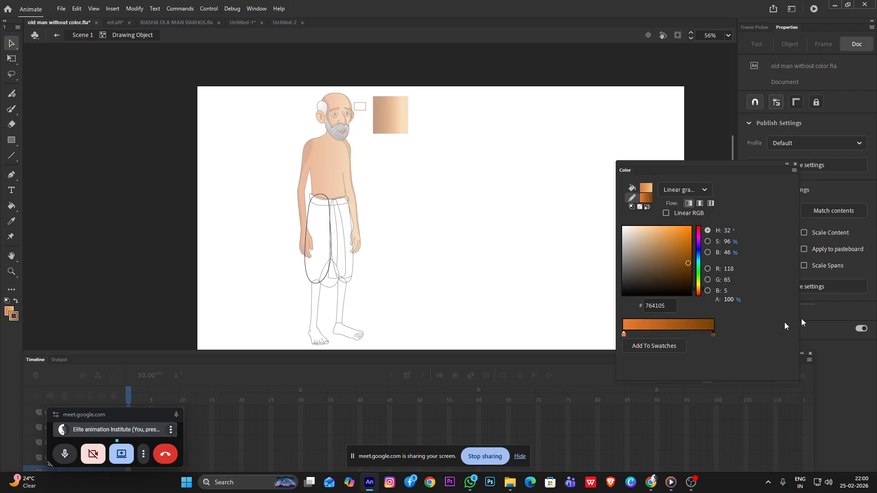
Set the stroke gradient's stops to #333333 and #999999, and exit the leg shape back to Scene 1
click(624, 335)
double_click(624, 335)
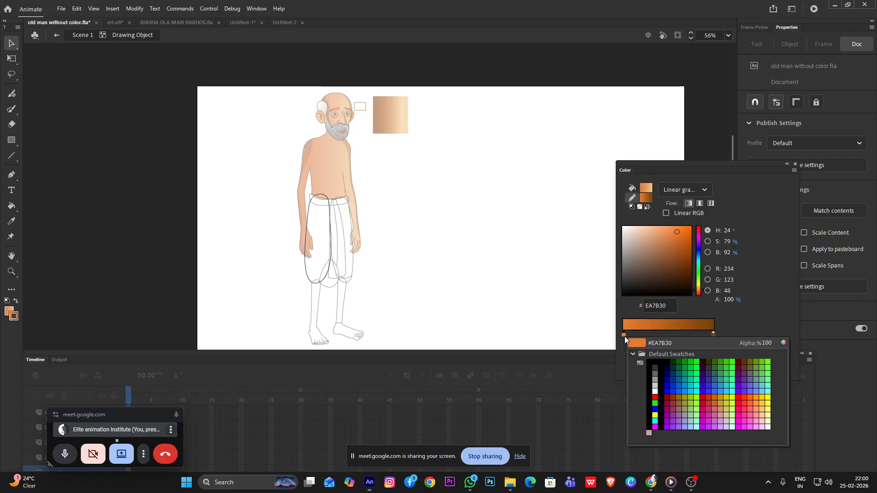
click(660, 366)
click(713, 334)
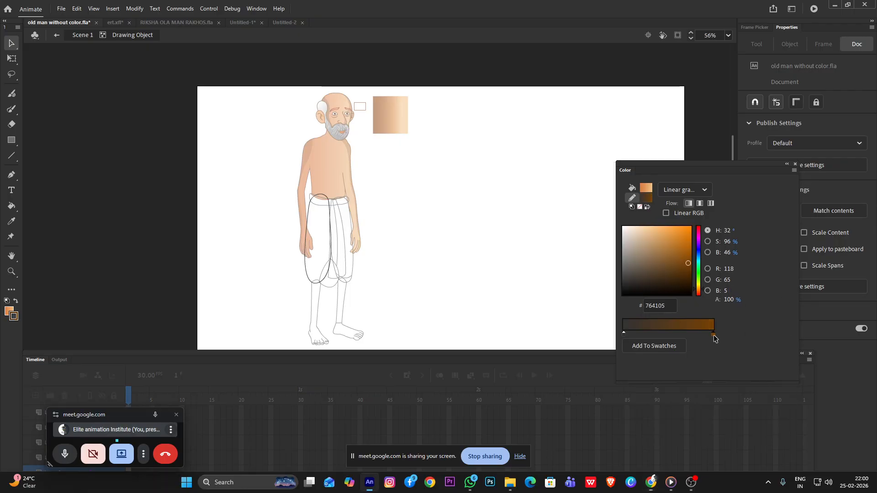
double_click(712, 335)
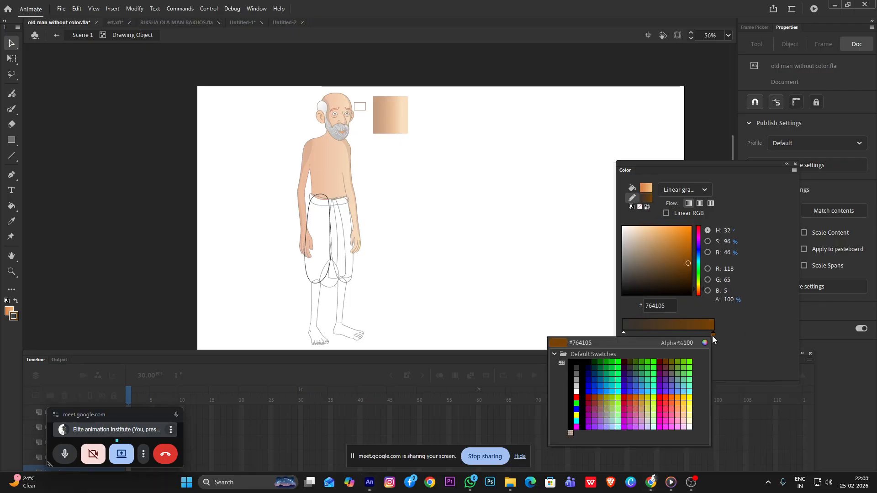
click(576, 381)
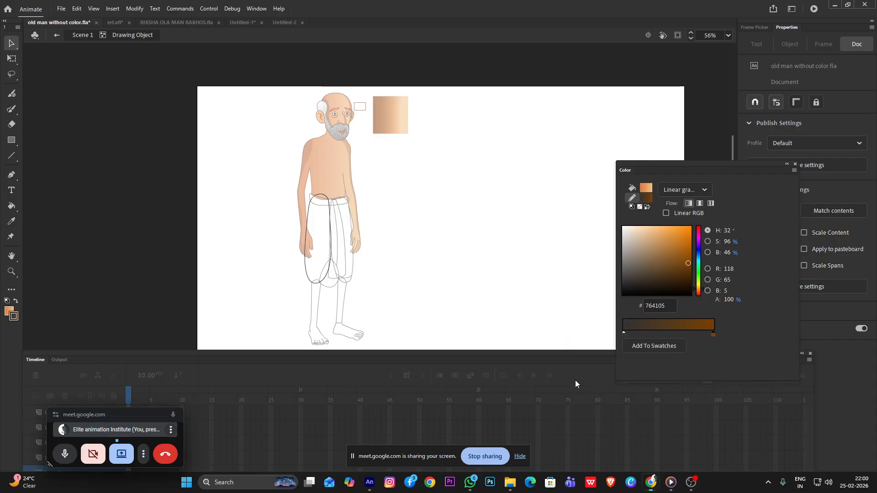
double_click(324, 245)
click(311, 268)
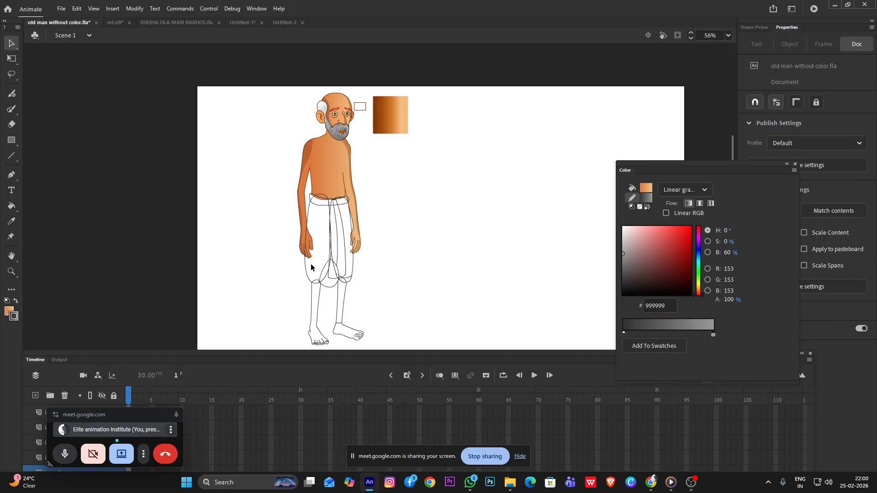
Fill the dhoti's left leg with solid white using the Paint Bucket
click(8, 310)
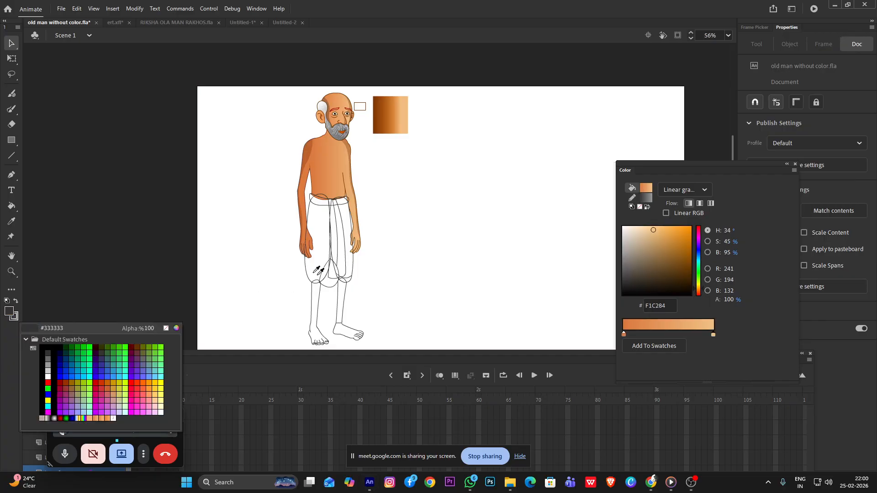
click(685, 190)
click(685, 191)
click(749, 251)
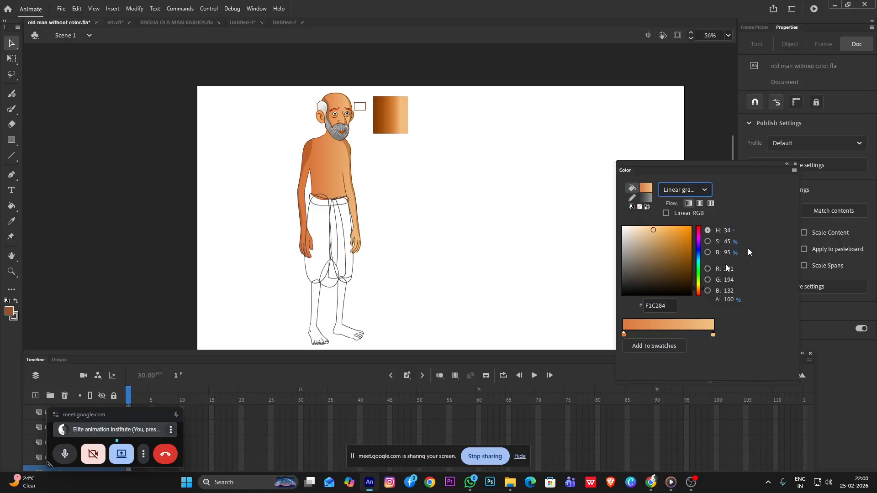
click(623, 335)
click(624, 334)
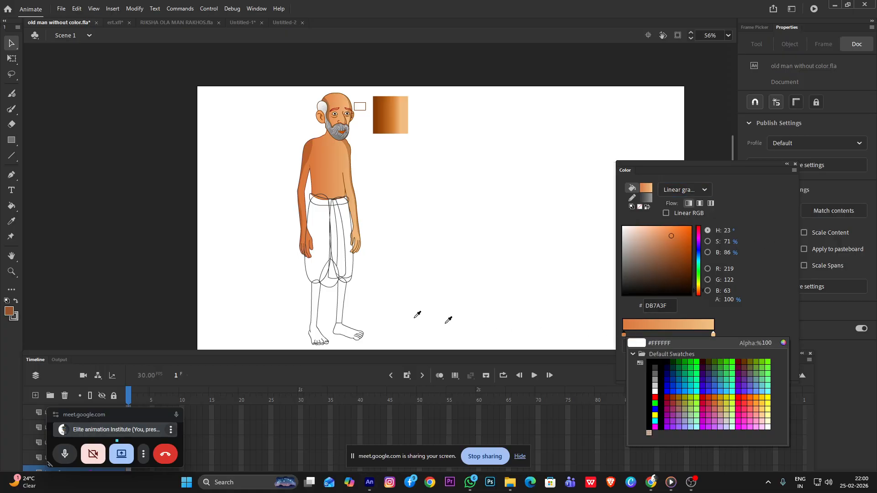
key(k)
click(324, 254)
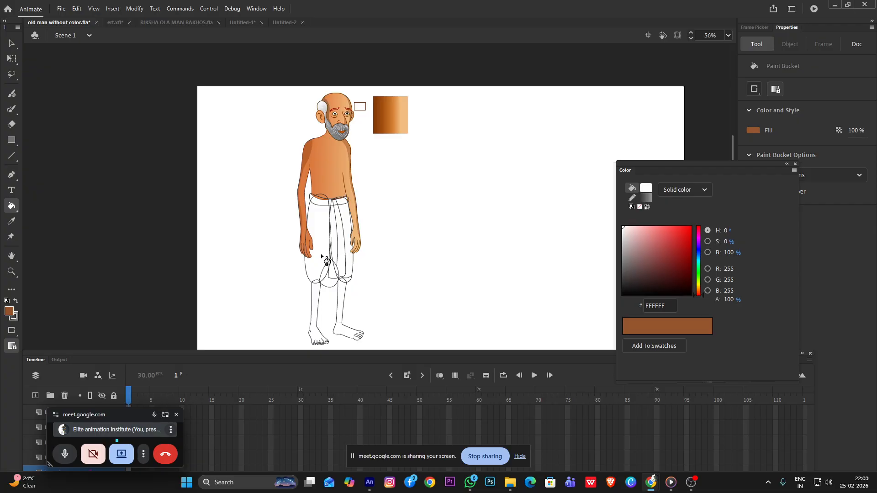
click(321, 255)
Change the fill to a linear gradient running from #666666 to #999999
click(687, 189)
click(681, 247)
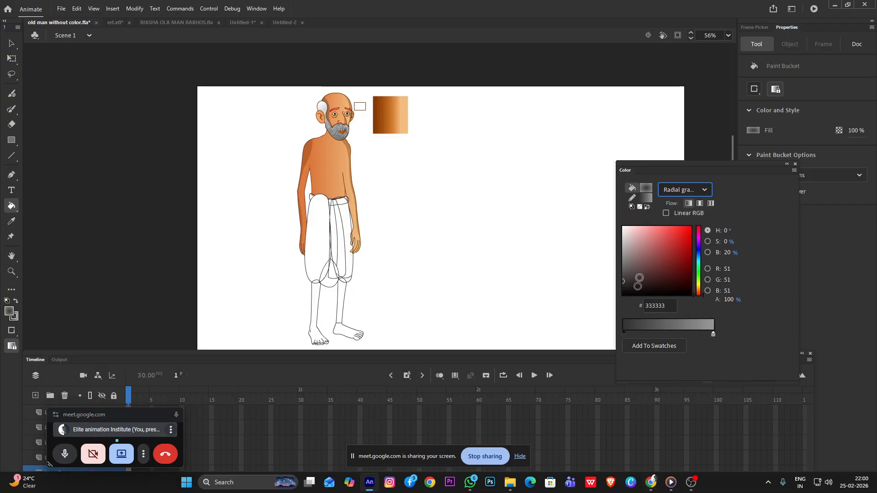
click(674, 195)
click(678, 232)
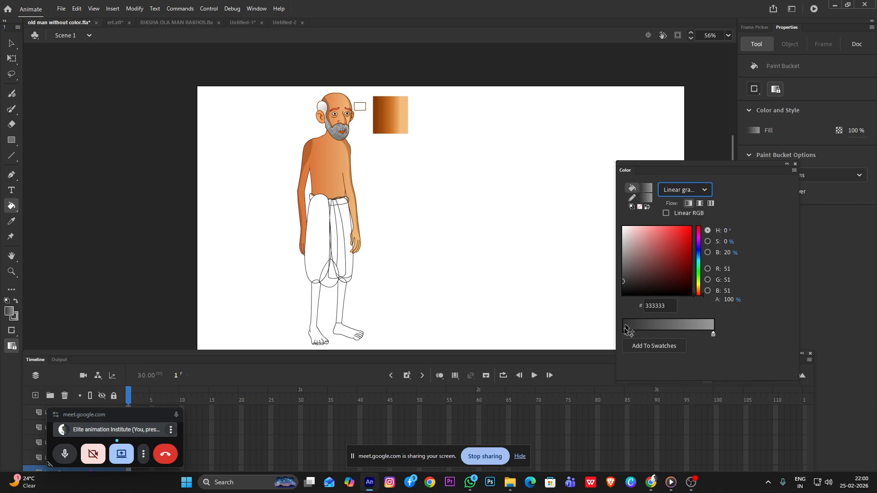
click(624, 336)
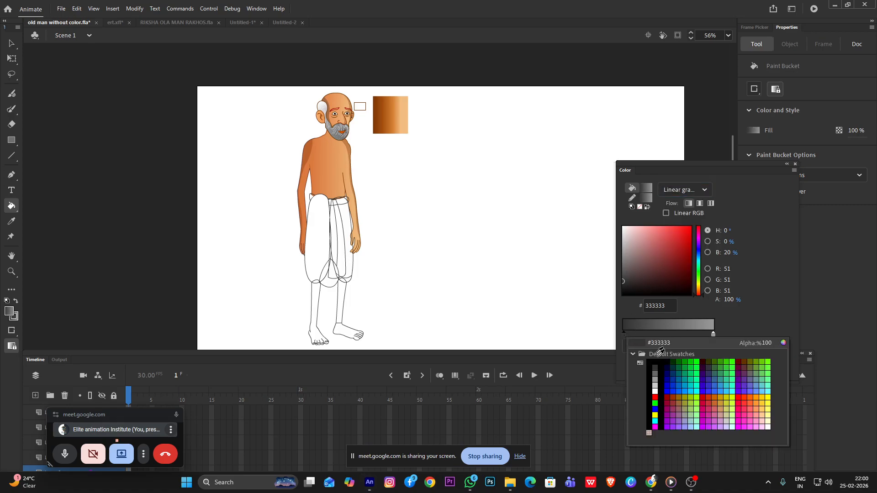
click(656, 374)
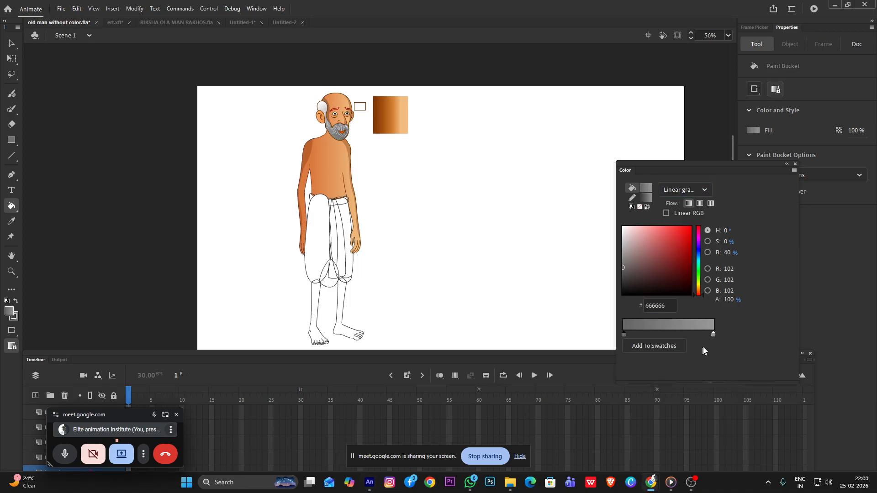
click(713, 334)
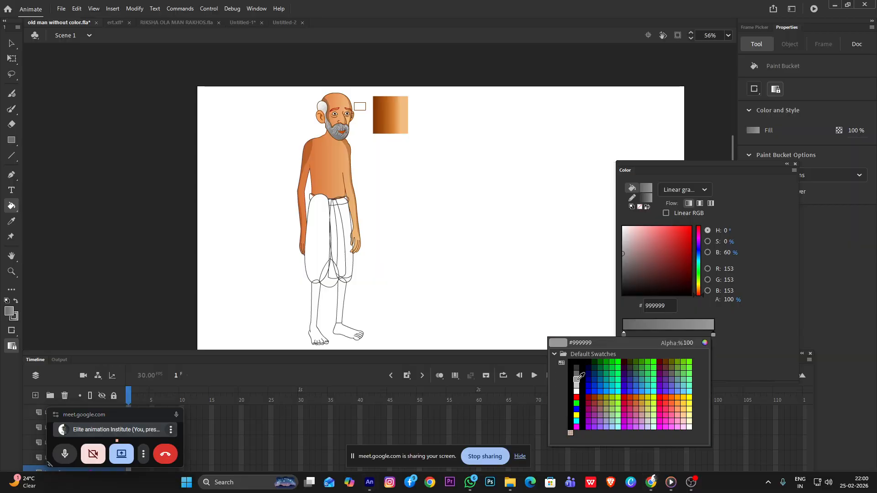
click(578, 383)
Add a middle grey stop to the fill gradient, set the start stop to #333333, and move the middle stop closer to the light end
click(651, 334)
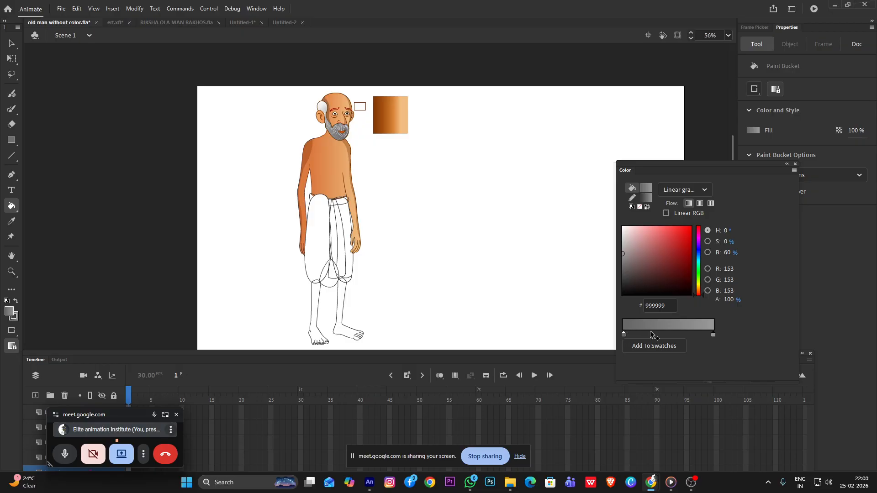
click(624, 333)
click(624, 335)
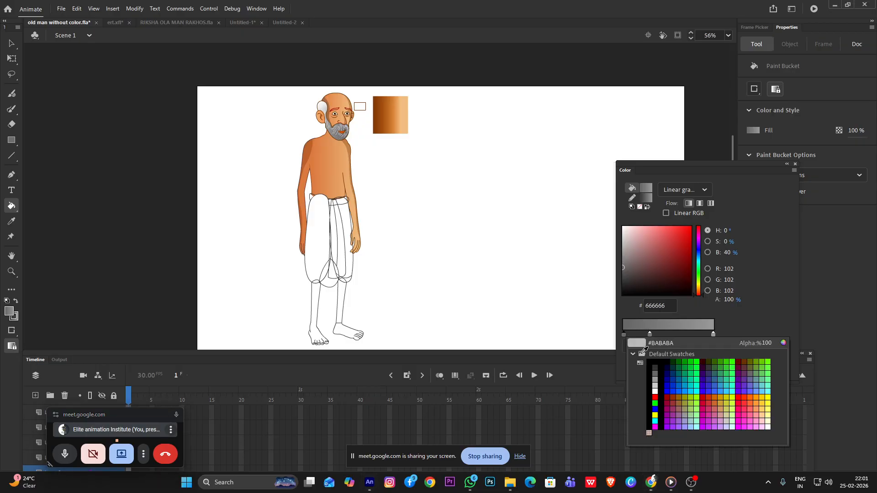
click(653, 375)
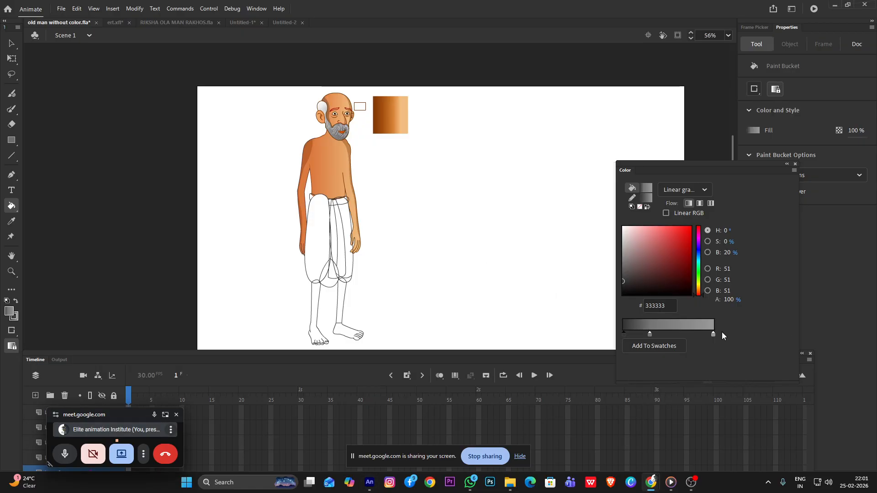
click(651, 334)
drag(669, 330, 678, 330)
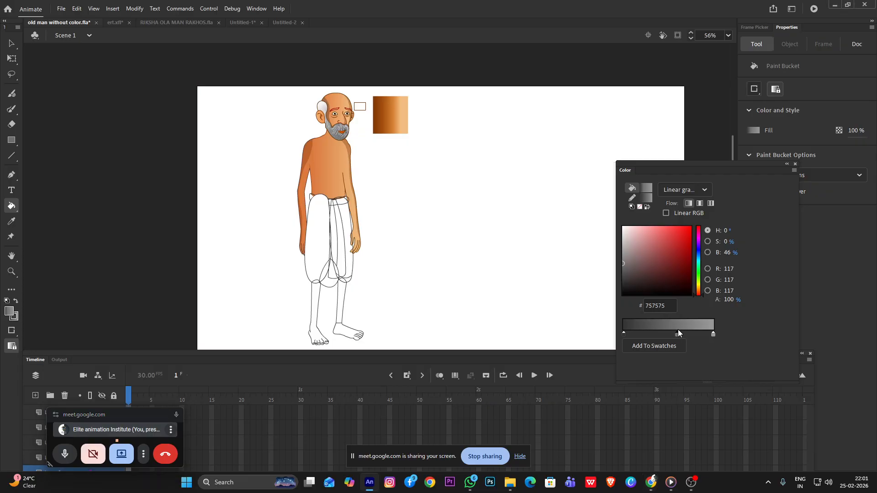
Fill the dhoti's left leg with the gradient, then change the start stop to #000000 and refill the leg
click(326, 240)
scroll(319, 236, up, 3)
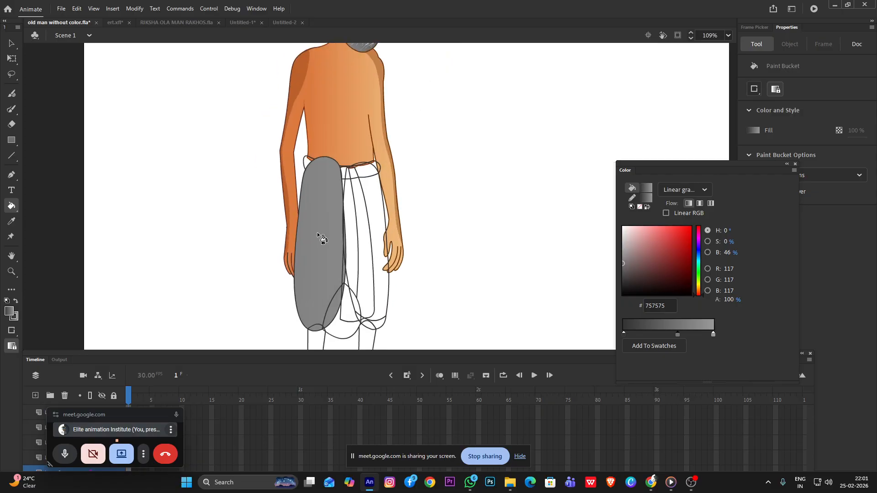
click(623, 333)
click(623, 333)
click(663, 361)
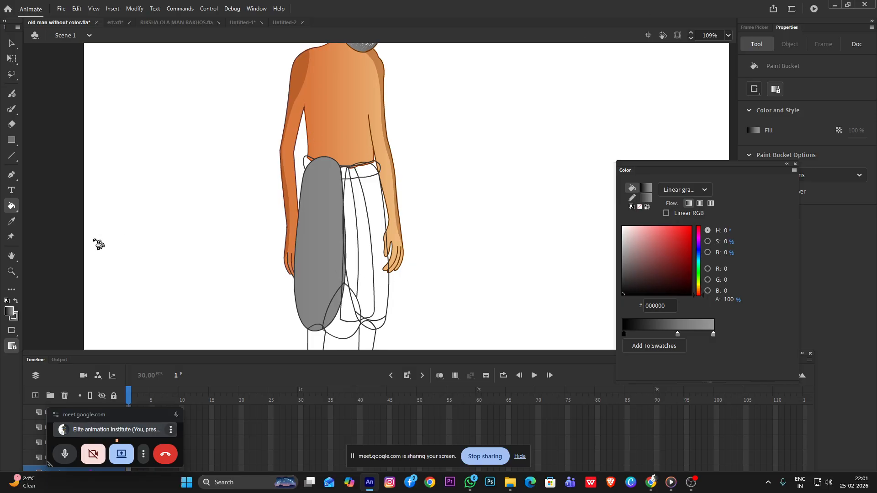
click(316, 258)
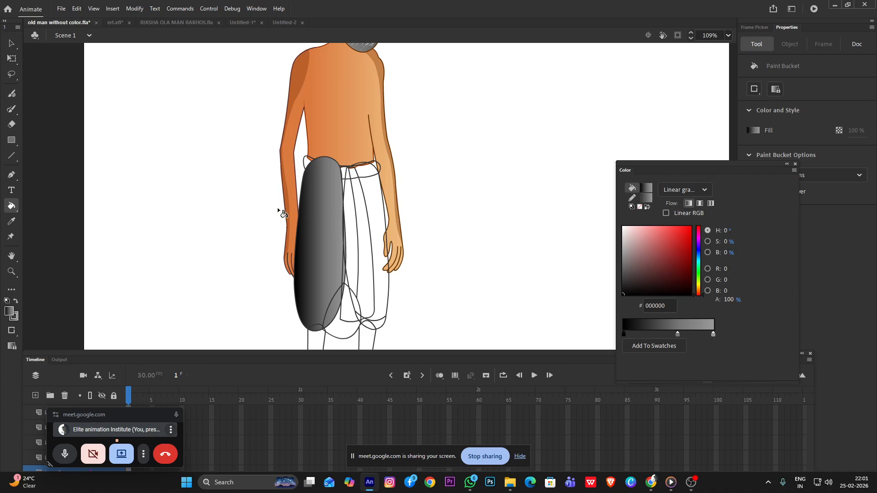
Shift the left leg's gradient slightly to the right and widen it with Gradient Transform, then deselect the shape
key(f)
click(318, 255)
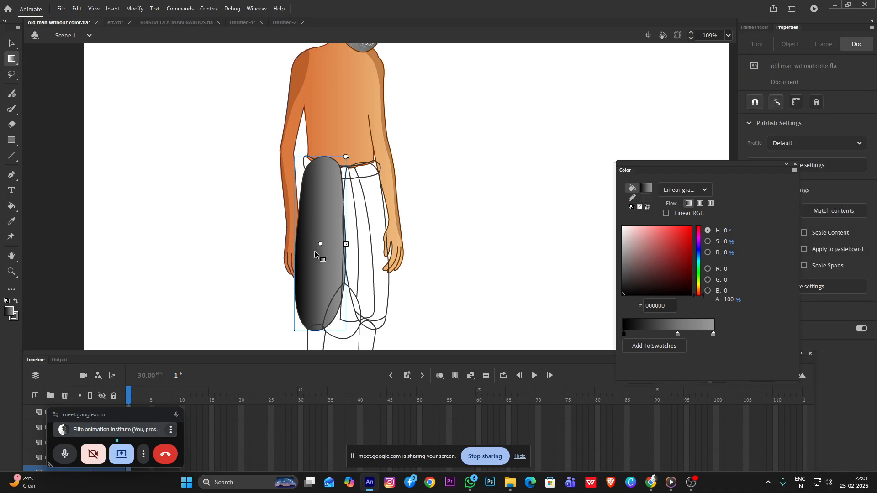
mouse_move(319, 244)
mouse_down()
mouse_move(366, 245)
mouse_move(328, 244)
mouse_up()
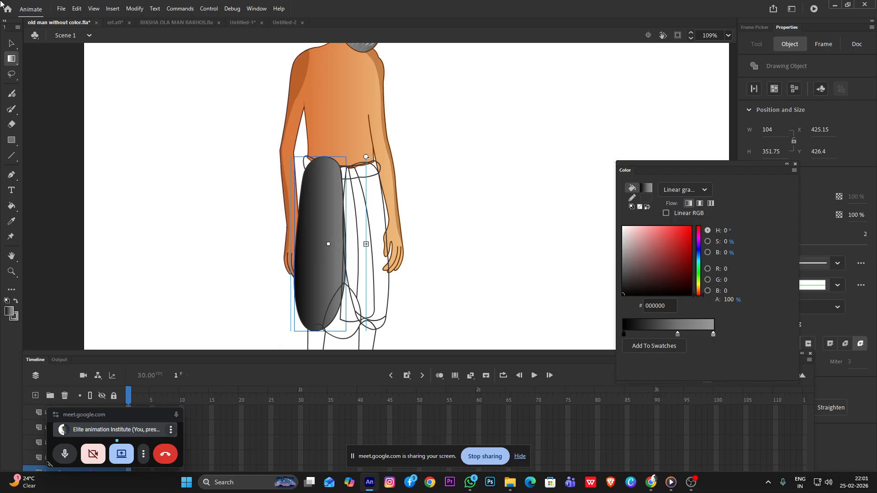
click(11, 43)
click(195, 123)
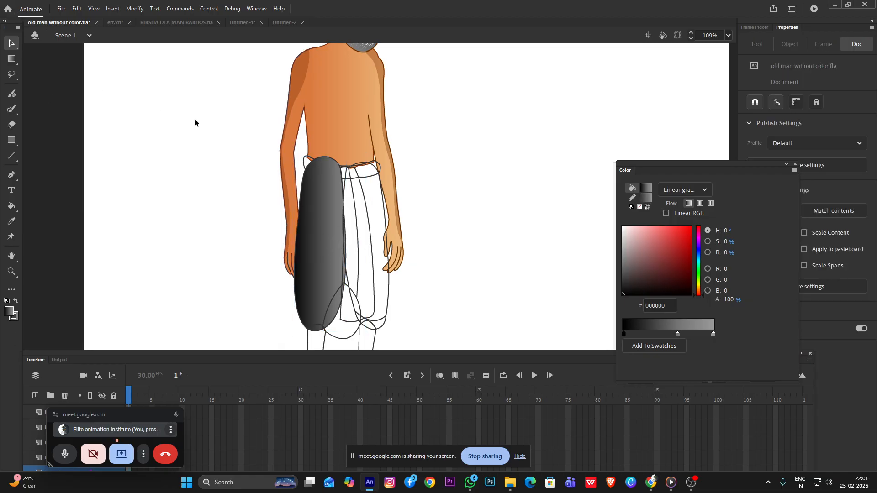
Fill the dhoti's right leg with the same black-to-grey linear gradient using the Paint Bucket
scroll(377, 181, down, 2)
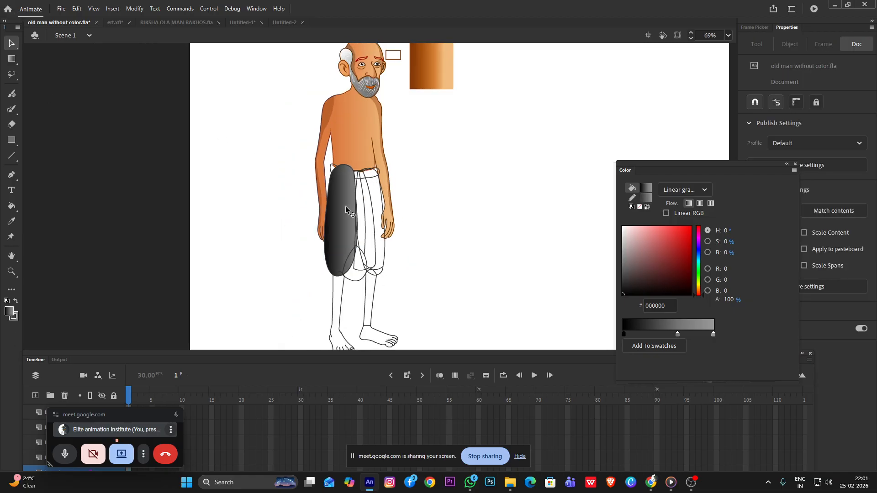
key(k)
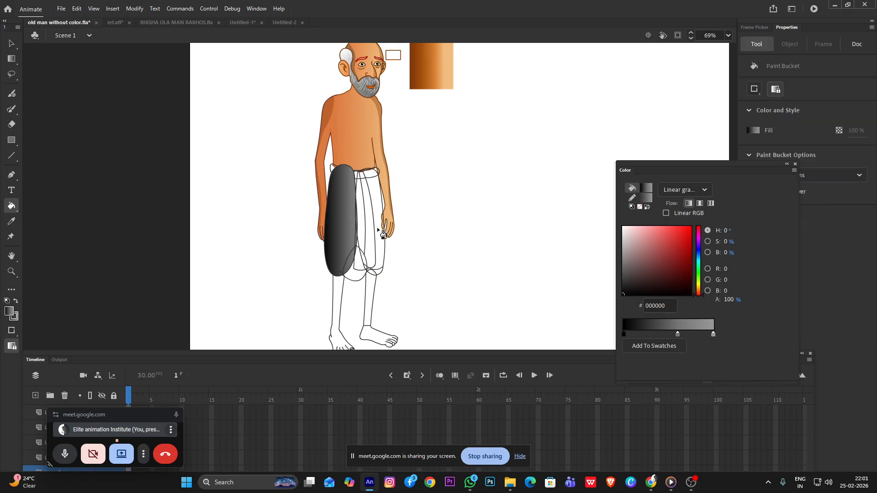
click(379, 230)
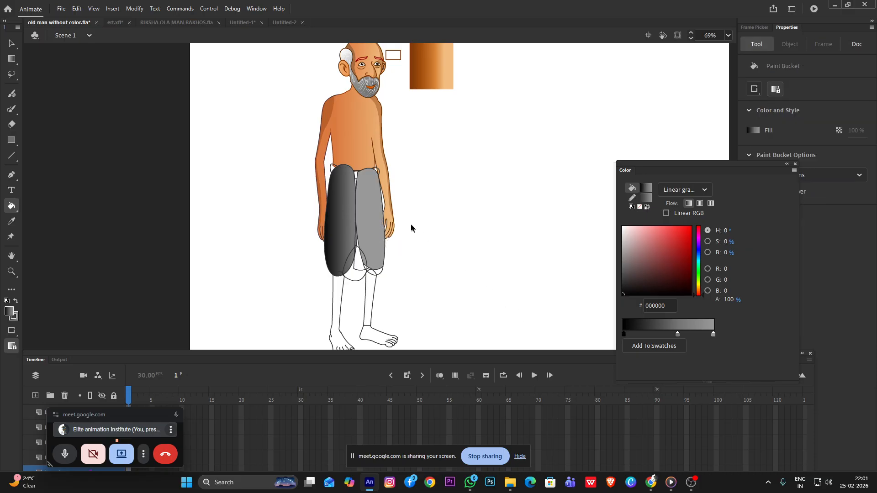
Try to adjust the right leg's gradient with Gradient Transform from the main scene
scroll(412, 228, up, 3)
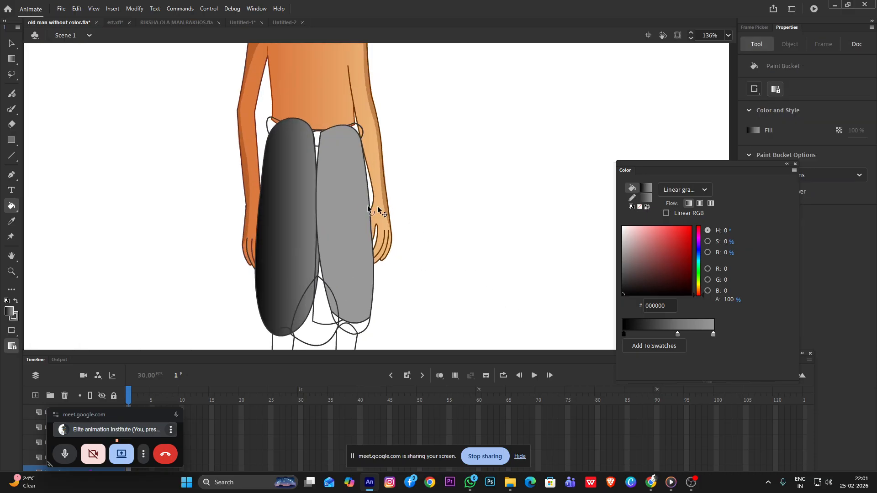
key(f)
click(356, 232)
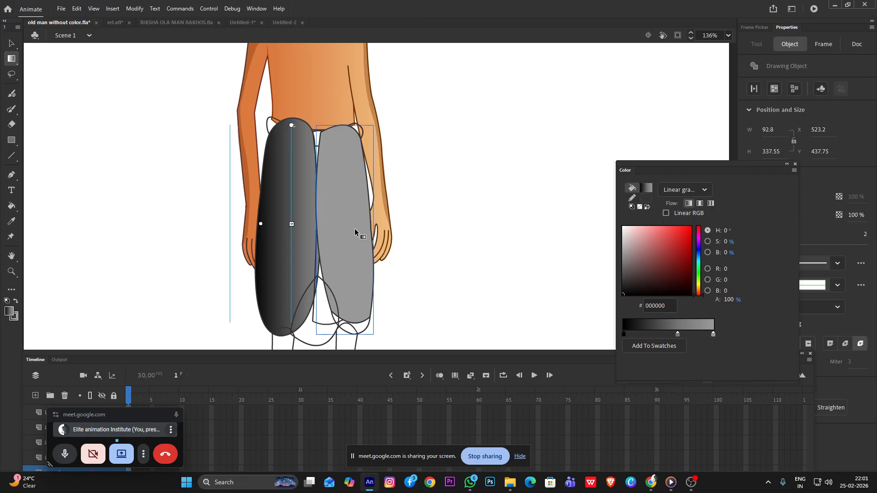
click(354, 231)
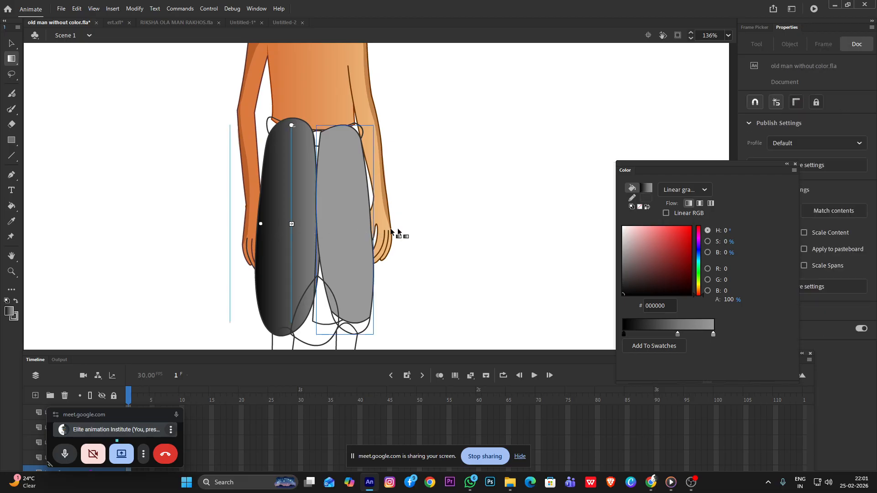
click(337, 238)
Open the right leg's drawing object, shift its gradient right with Gradient Transform to span the leg, and return to the scene
key(v)
double_click(341, 206)
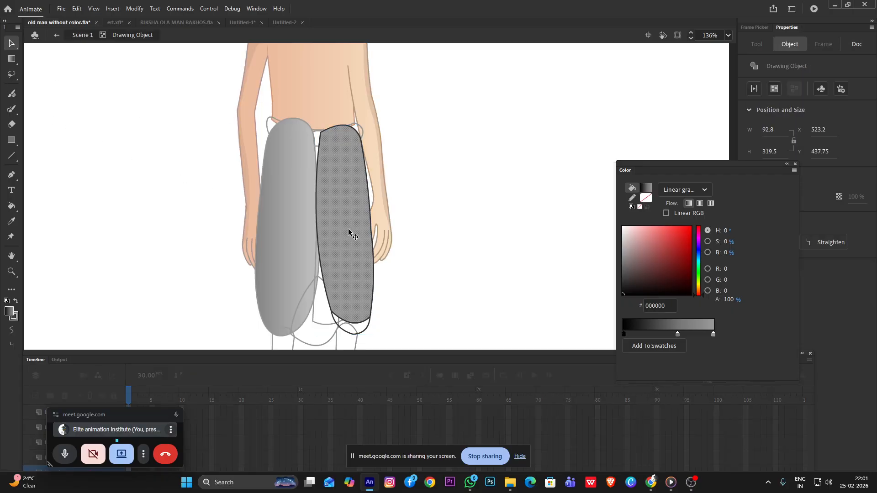
click(469, 229)
key(f)
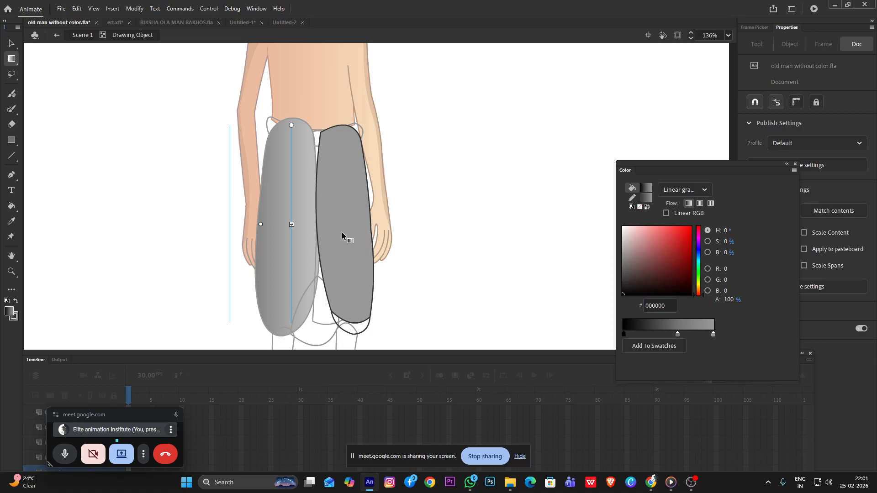
click(343, 233)
click(343, 224)
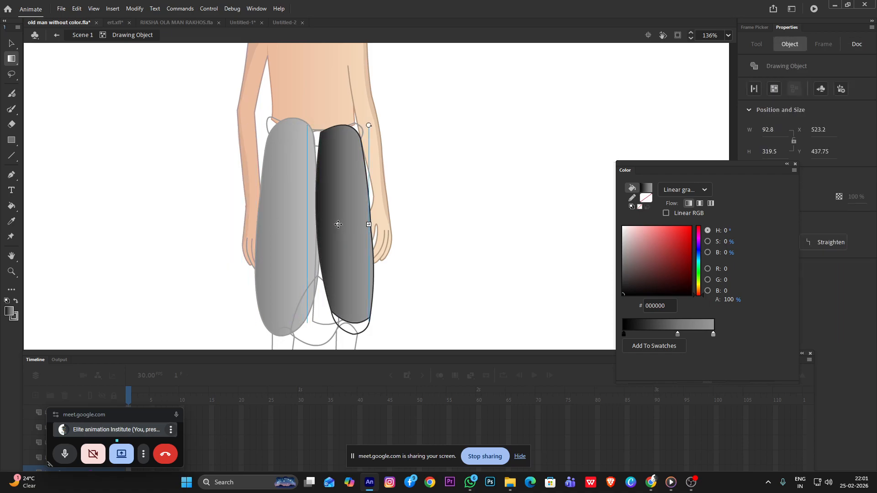
click(451, 189)
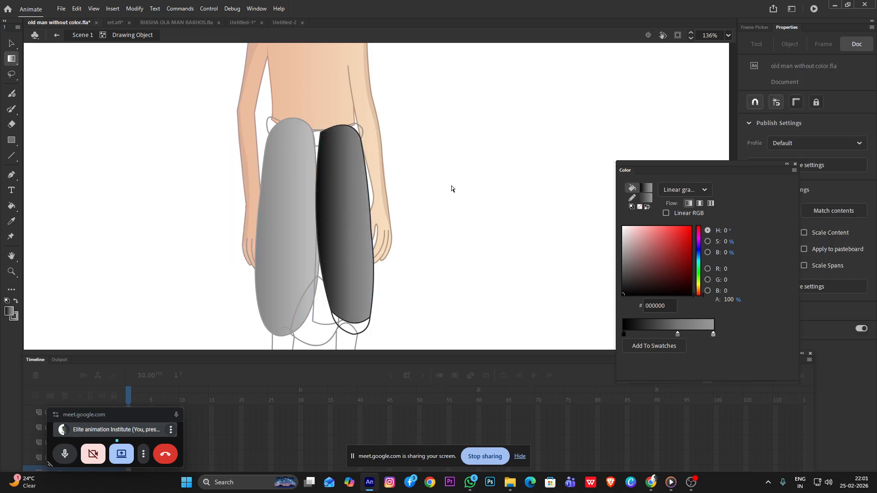
click(9, 43)
double_click(81, 88)
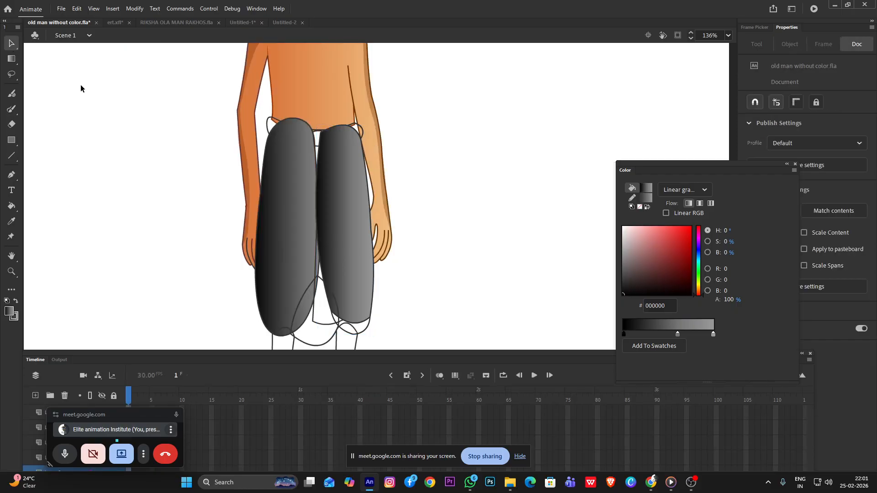
Open the dhoti's waistband drawing object, fill it with the grey linear gradient, and return to the scene
scroll(316, 200, down, 3)
scroll(306, 183, up, 4)
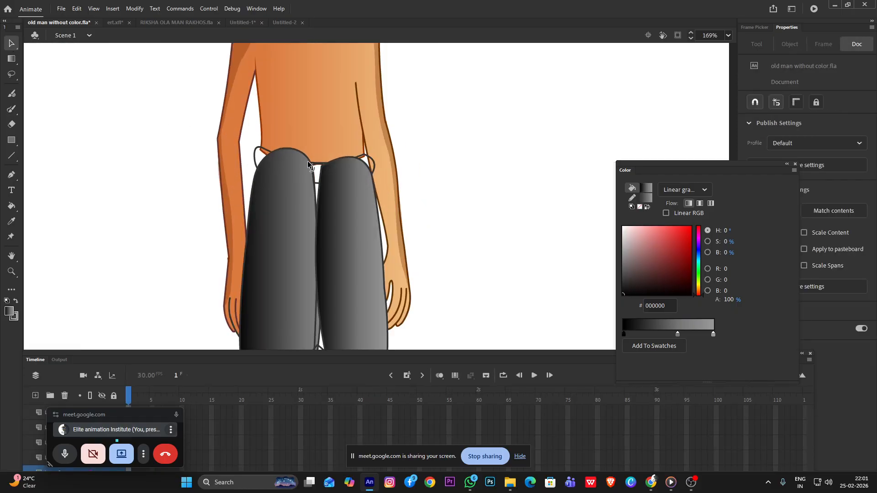
double_click(256, 152)
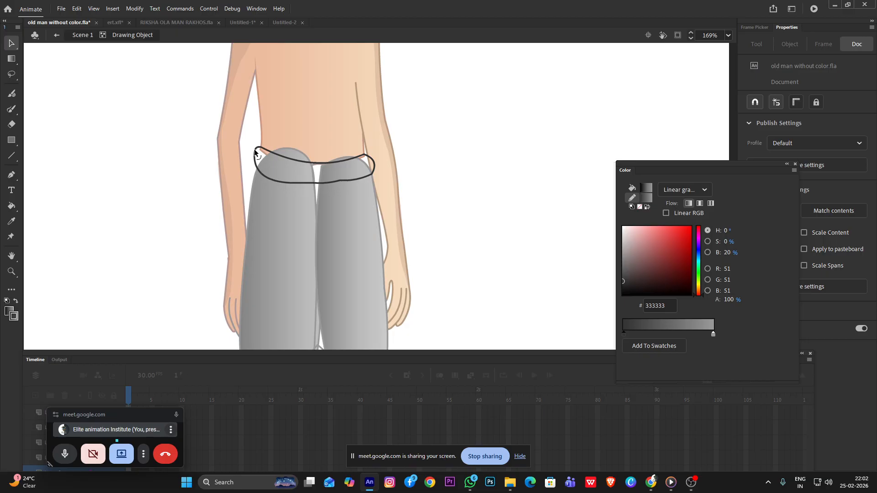
key(k)
click(305, 177)
key(v)
double_click(143, 117)
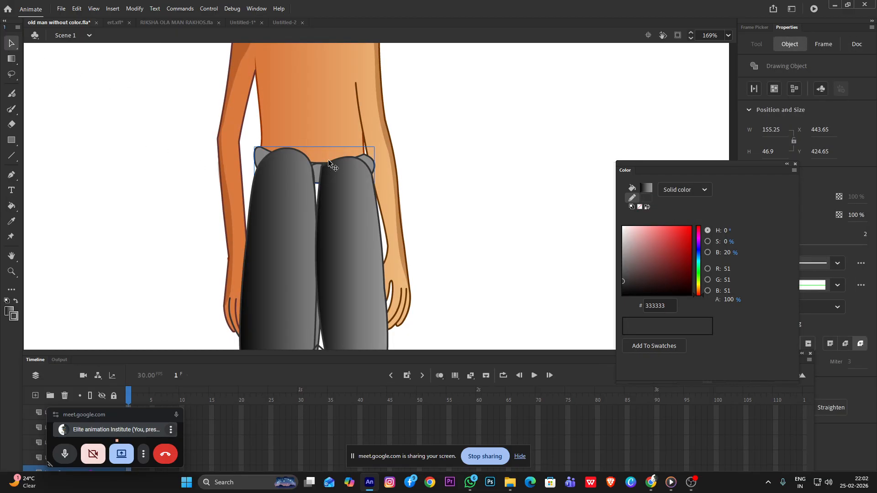
Bring the waistband to the front of both dhoti legs
right_click(257, 152)
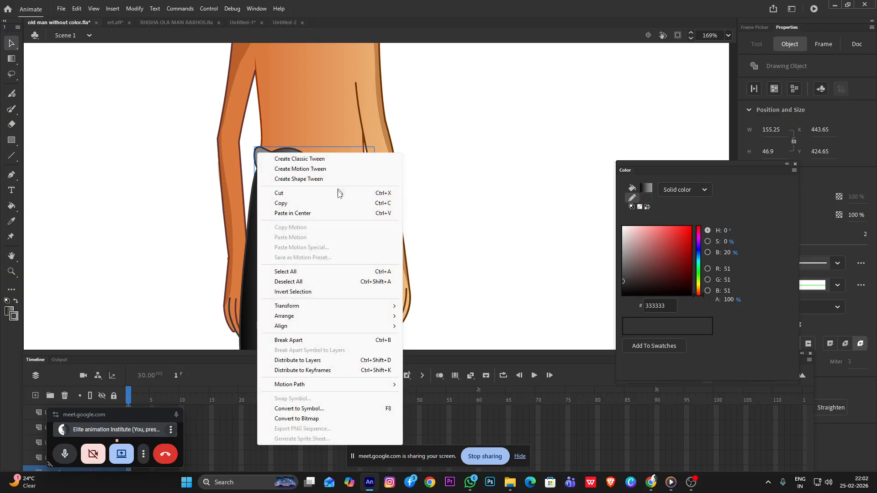
mouse_move(303, 315)
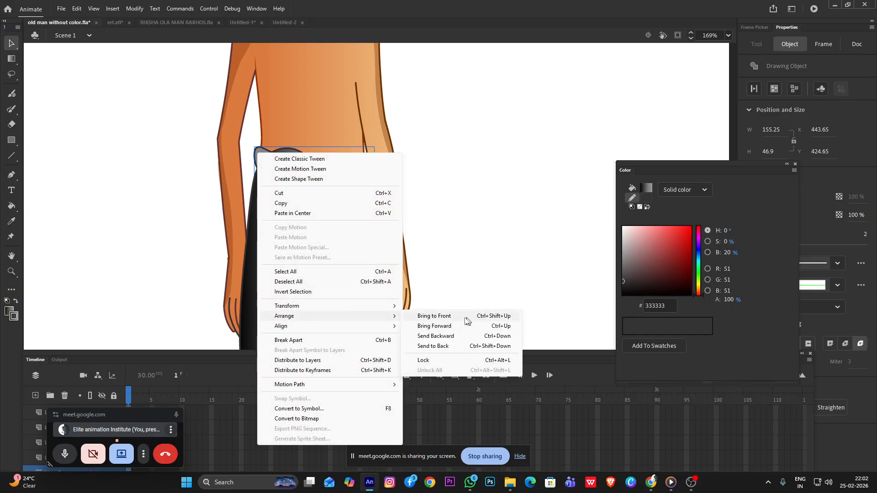
click(455, 318)
Reshape the waistband by bowing its upper edge upward and pulling its lower edge slightly down between the legs
scroll(307, 144, up, 5)
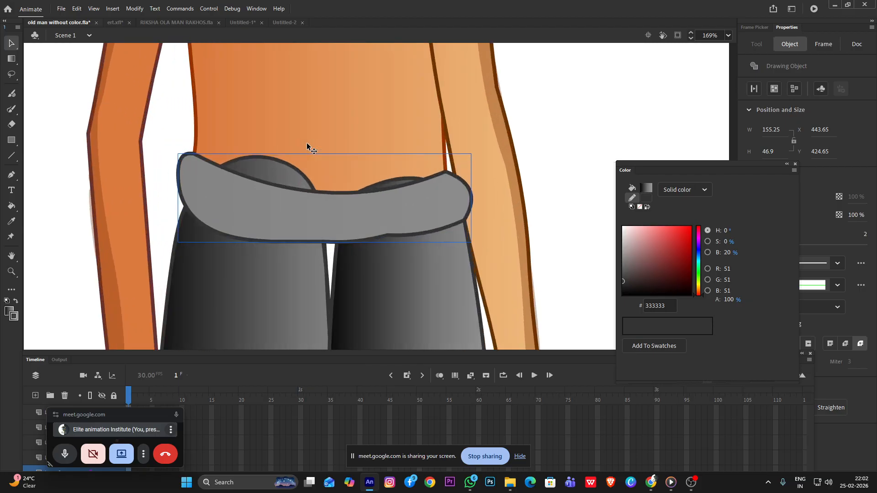
double_click(317, 203)
drag(317, 203, 317, 160)
drag(342, 267, 341, 270)
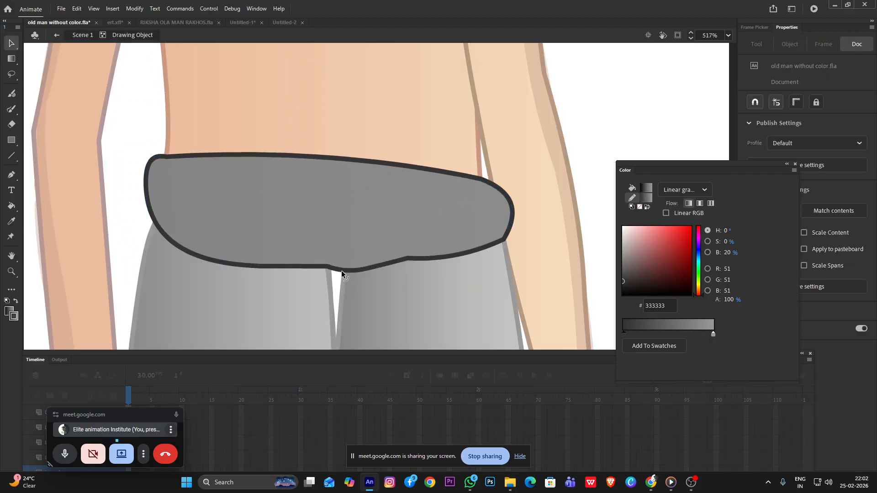
double_click(597, 133)
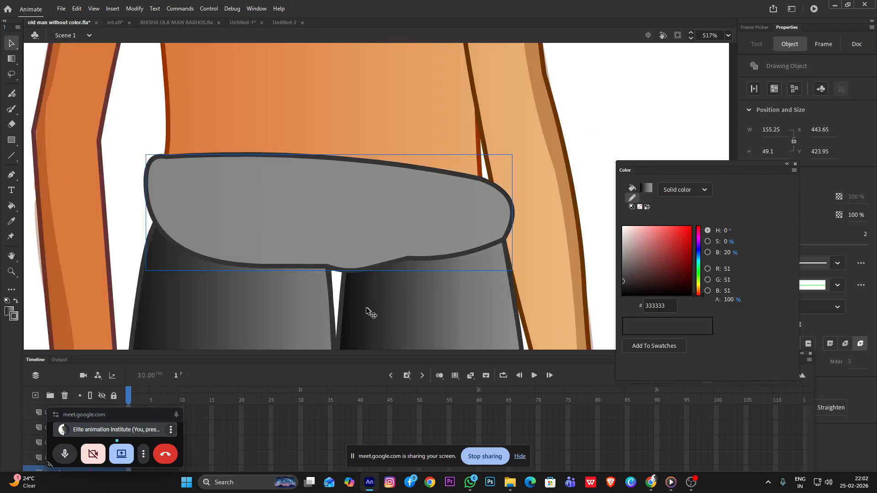
Reshape the right leg by curving its inner edge outward over the left leg to close the gap, then return to the scene
double_click(352, 303)
drag(319, 237, 315, 219)
drag(336, 273, 313, 246)
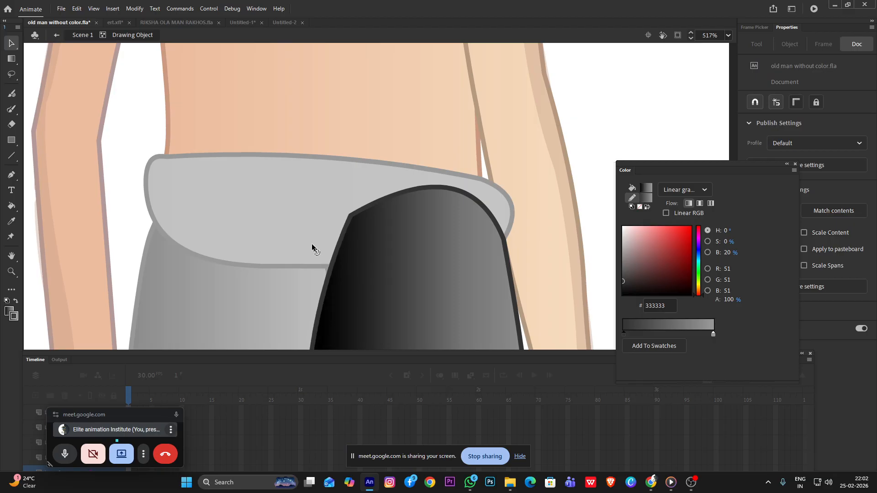
scroll(371, 238, down, 6)
double_click(490, 218)
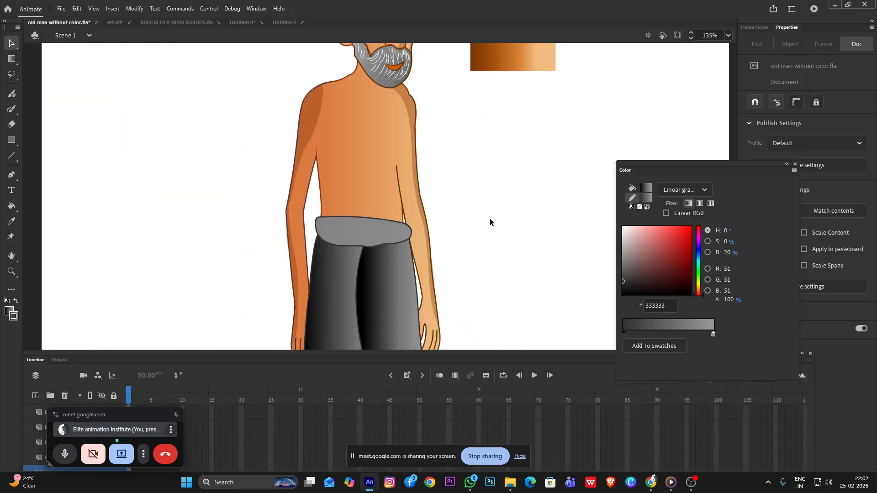
Open the left leg's drawing object and change the fill gradient's end stop to white (#FFFFFF)
scroll(489, 218, down, 4)
scroll(297, 270, up, 5)
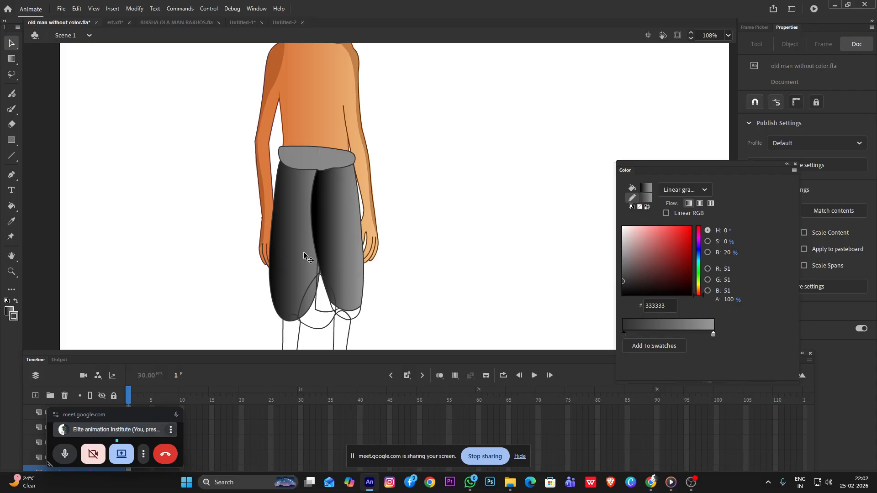
double_click(302, 250)
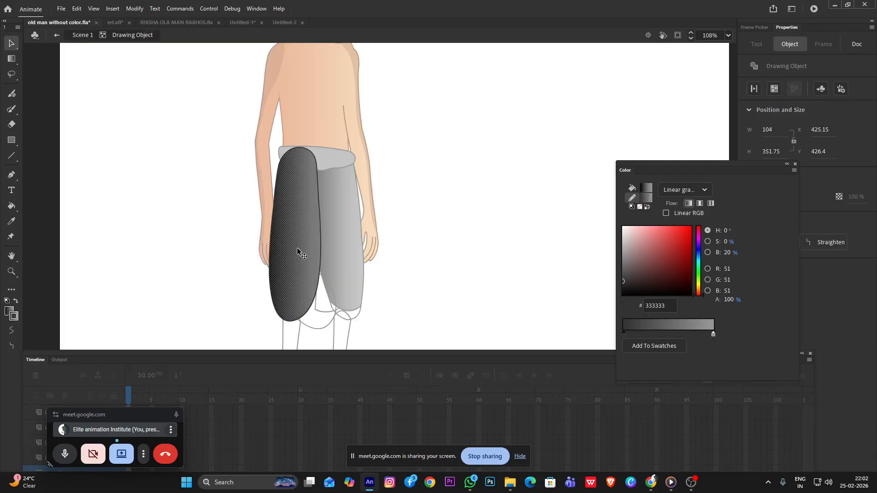
click(714, 337)
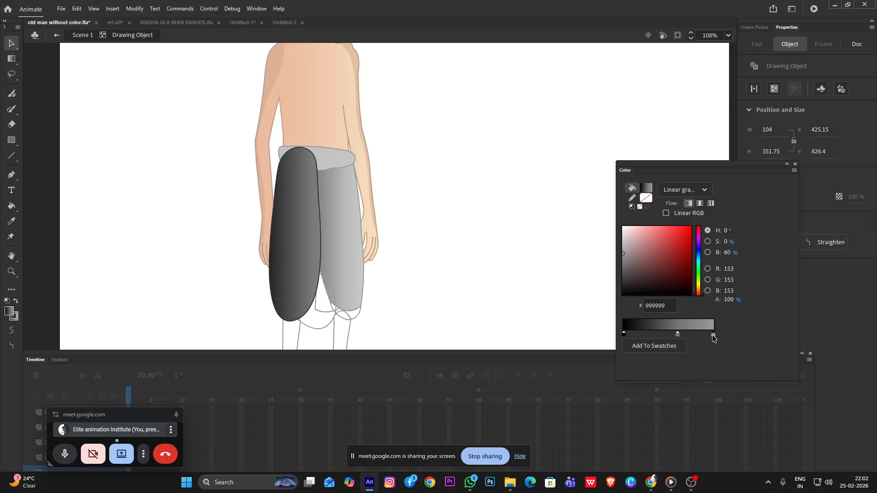
click(713, 336)
click(629, 259)
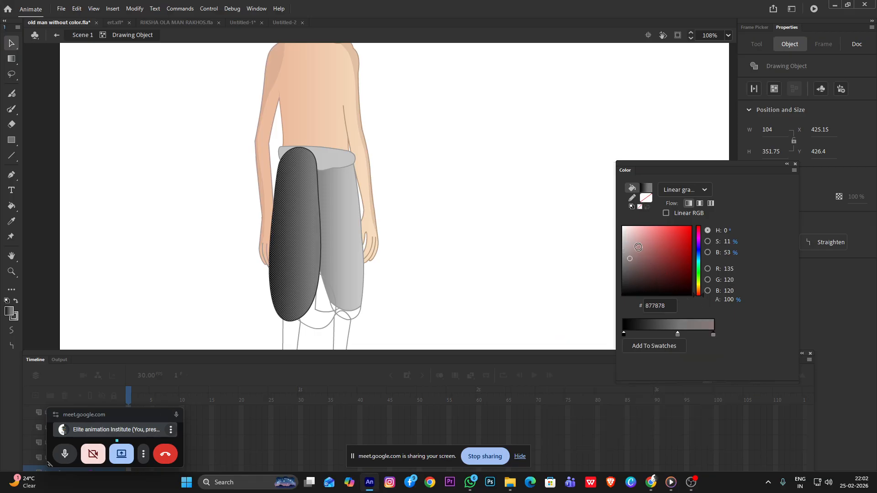
drag(638, 248, 579, 180)
double_click(479, 228)
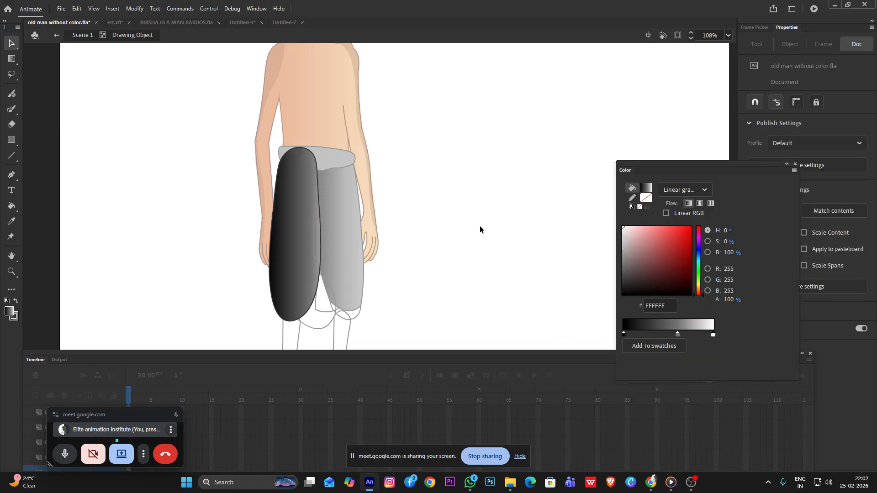
Refill the dhoti's left leg with the black-to-white linear gradient using the Paint Bucket and return to the scene
double_click(291, 242)
key(k)
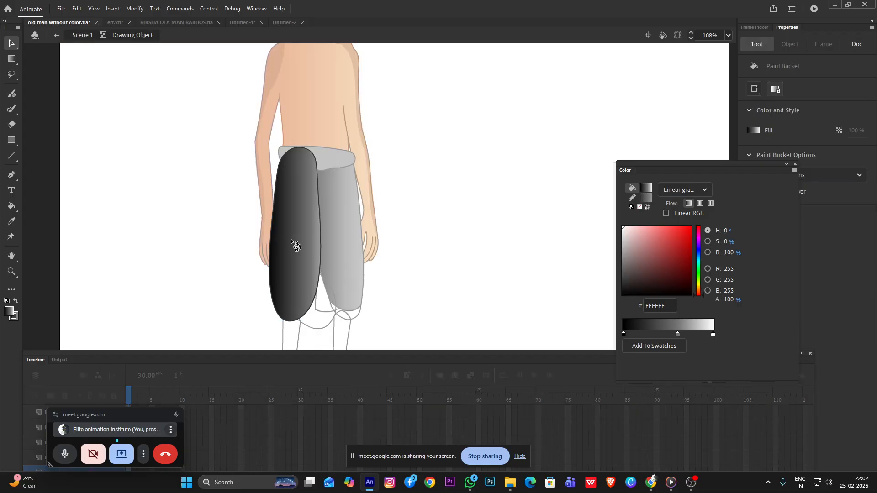
click(292, 243)
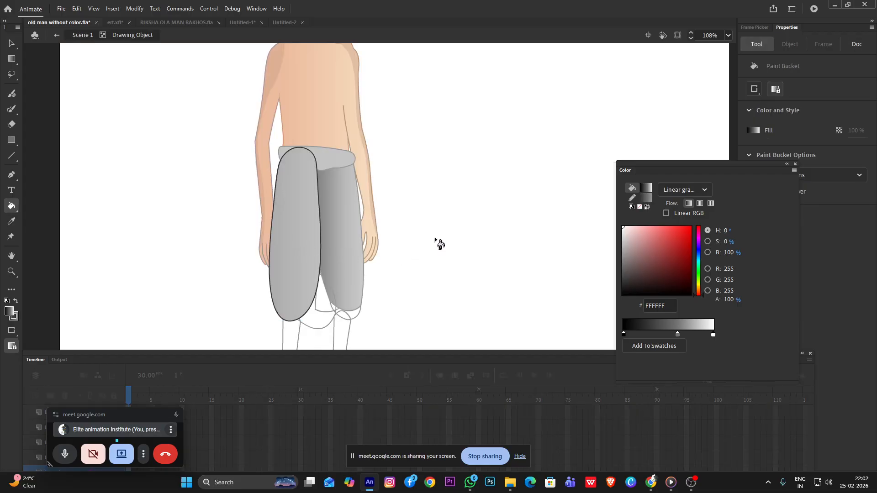
click(12, 44)
double_click(95, 99)
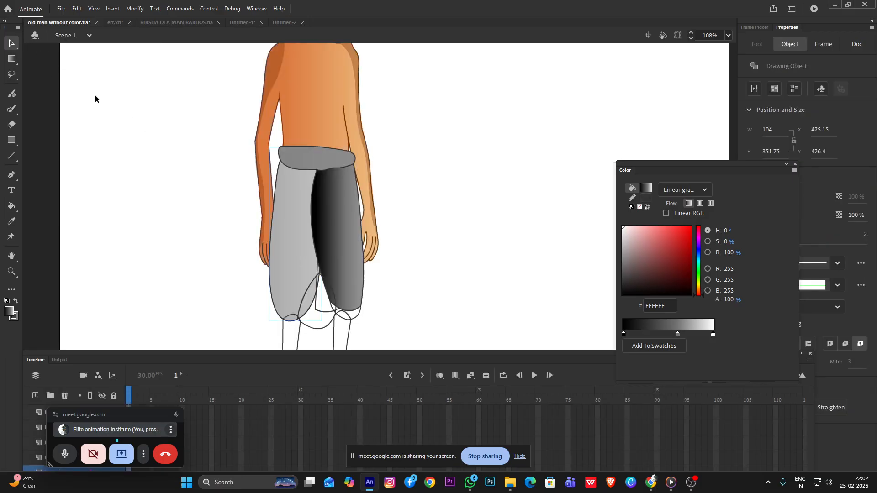
Refill the dhoti's right leg with the same black-to-white gradient and exit its drawing object
double_click(329, 225)
click(330, 226)
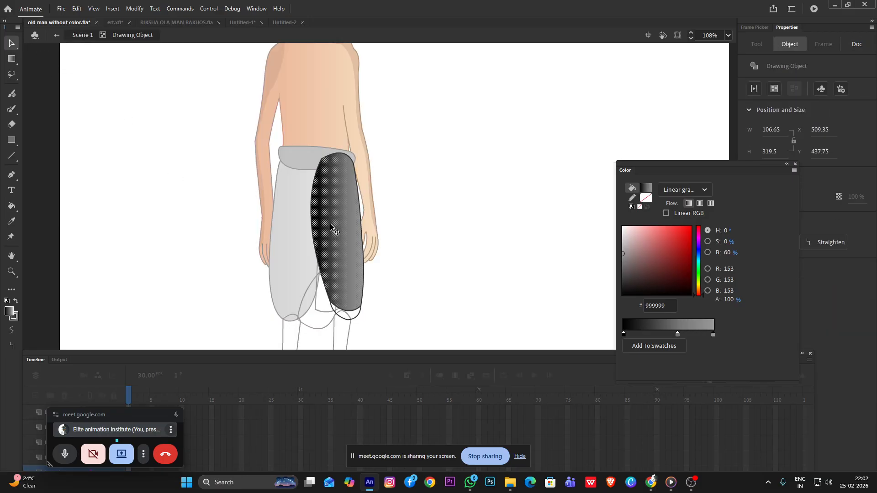
key(k)
click(336, 230)
click(11, 44)
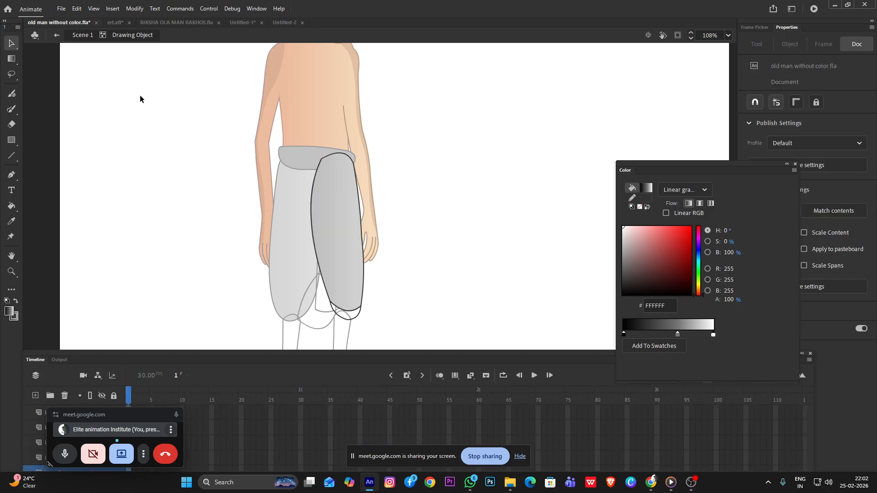
double_click(141, 98)
Lower the waistband's upper edge and curve its lower edge upward, moving the left leg down so its top stays hidden behind it
scroll(331, 192, down, 4)
scroll(265, 171, up, 6)
scroll(268, 172, down, 4)
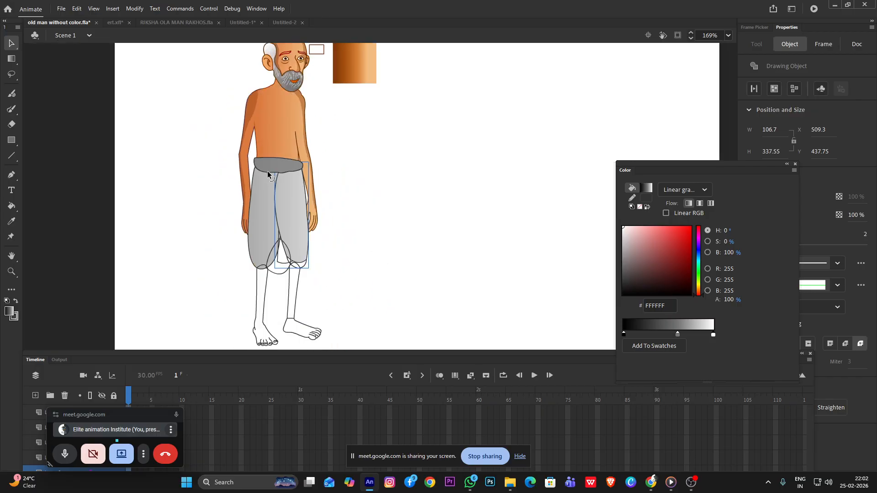
scroll(270, 169, up, 7)
mouse_move(329, 137)
mouse_down()
mouse_move(325, 158)
mouse_move(324, 143)
mouse_up()
click(278, 255)
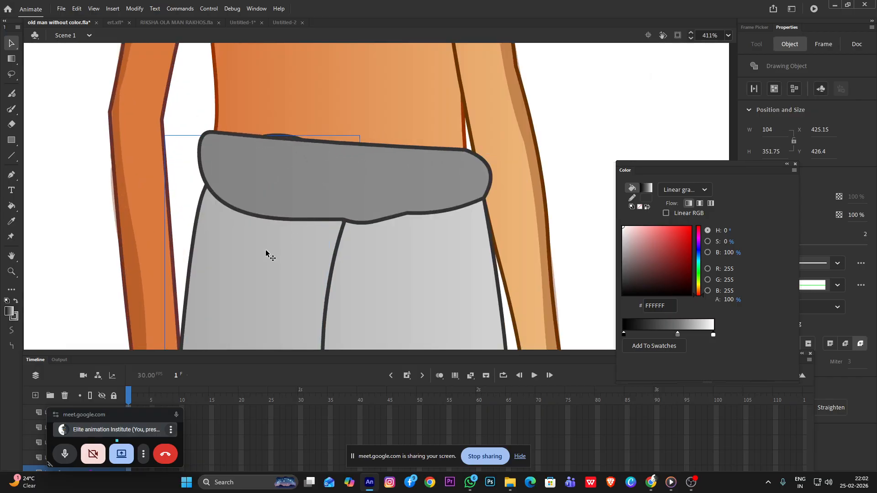
drag(283, 220, 309, 214)
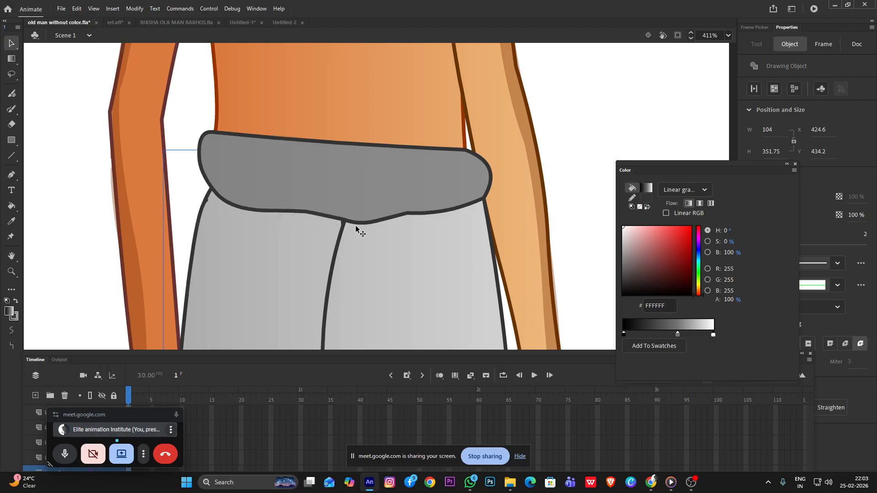
Curve the waistband's upper edge further down and lower the left leg slightly beneath it
scroll(358, 229, down, 2)
drag(357, 184, 358, 193)
drag(328, 236, 329, 240)
scroll(370, 211, down, 2)
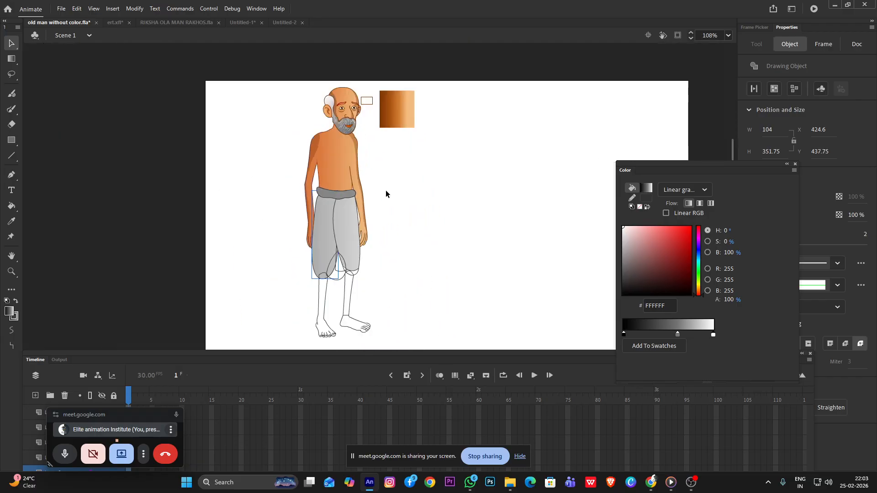
Make Layer_6 the active layer with the Paint Brush ready for shading the dhoti
scroll(337, 230, up, 3)
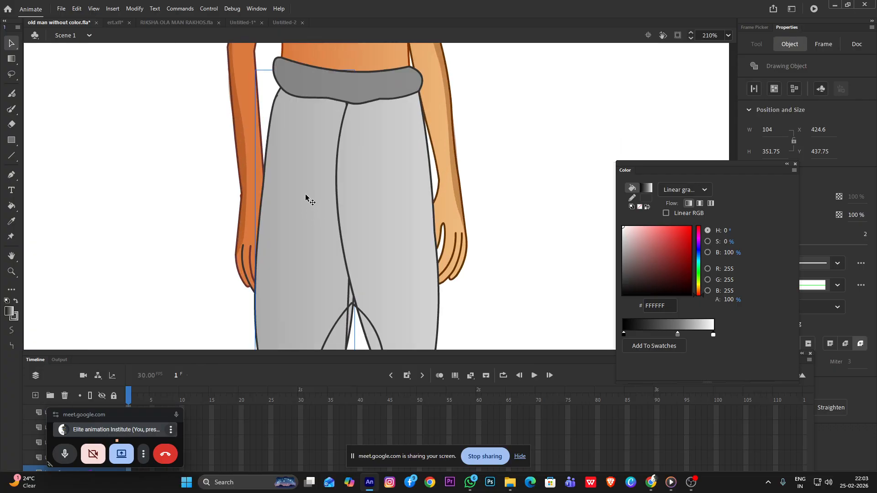
key(b)
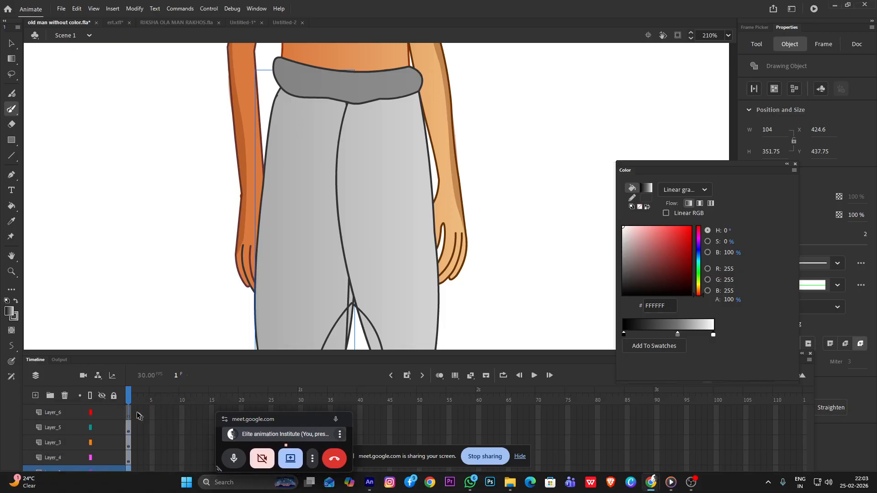
click(57, 415)
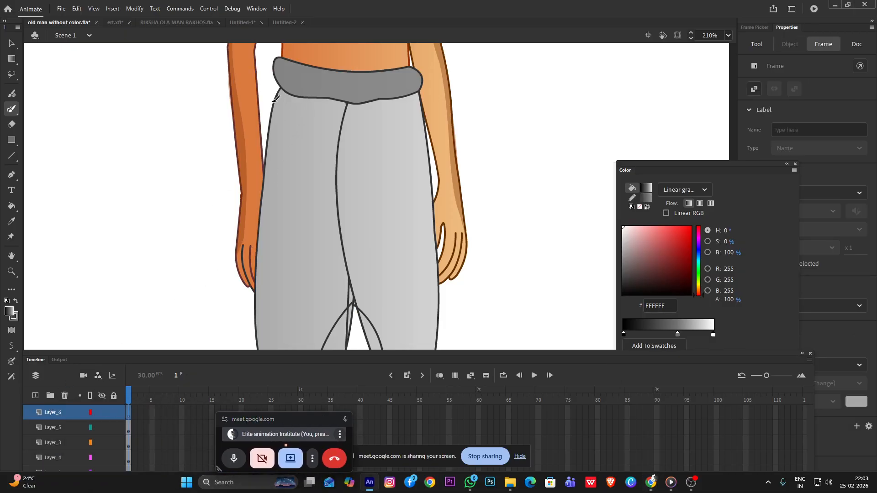
scroll(284, 91, down, 5)
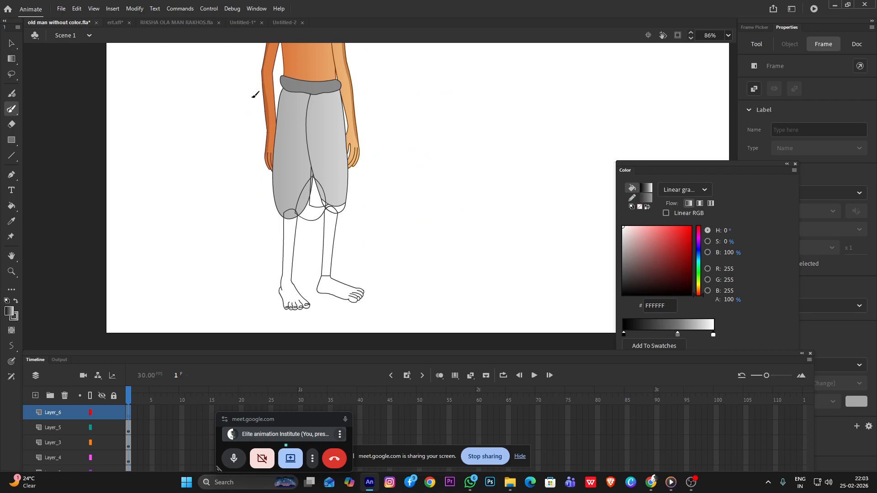
scroll(295, 101, up, 4)
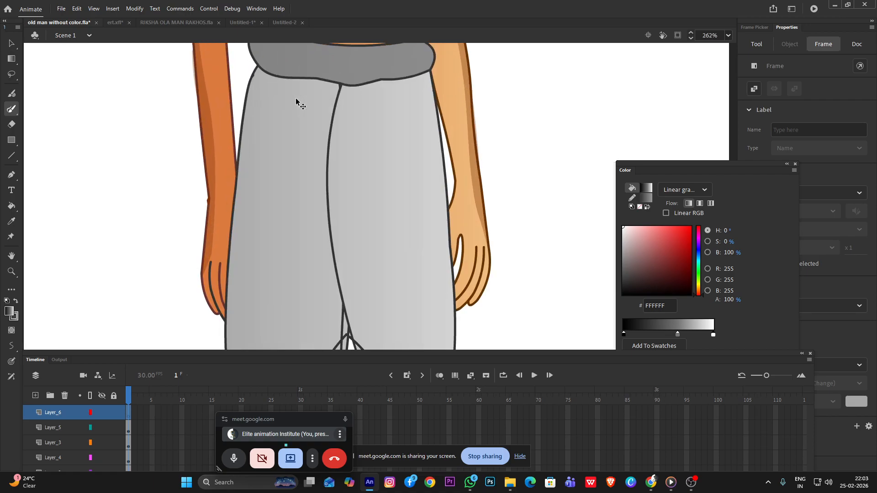
click(53, 170)
scroll(256, 135, down, 5)
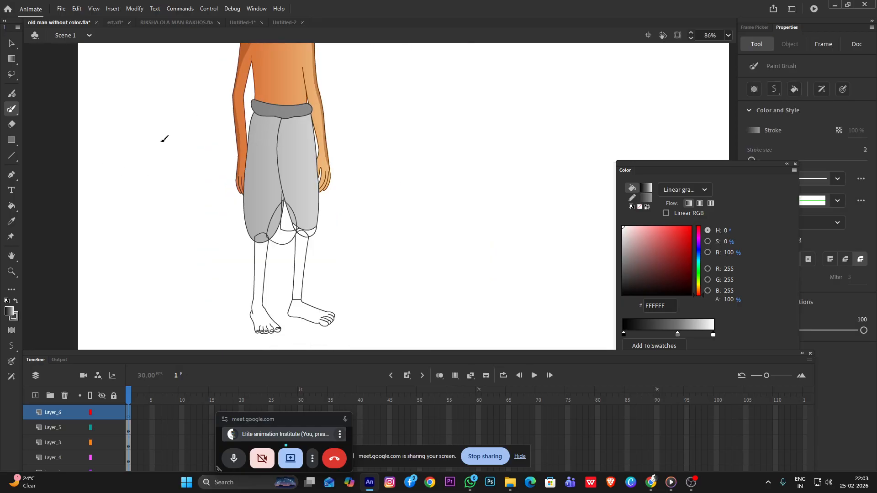
Set the Paint Brush to a stroke size of 28 with a width profile that tapers at both ends
mouse_move(163, 113)
mouse_down()
mouse_move(176, 173)
mouse_move(214, 198)
mouse_up()
key(ctrl+z)
drag(749, 168, 759, 246)
click(837, 201)
click(812, 223)
drag(752, 161, 766, 161)
drag(396, 99, 422, 192)
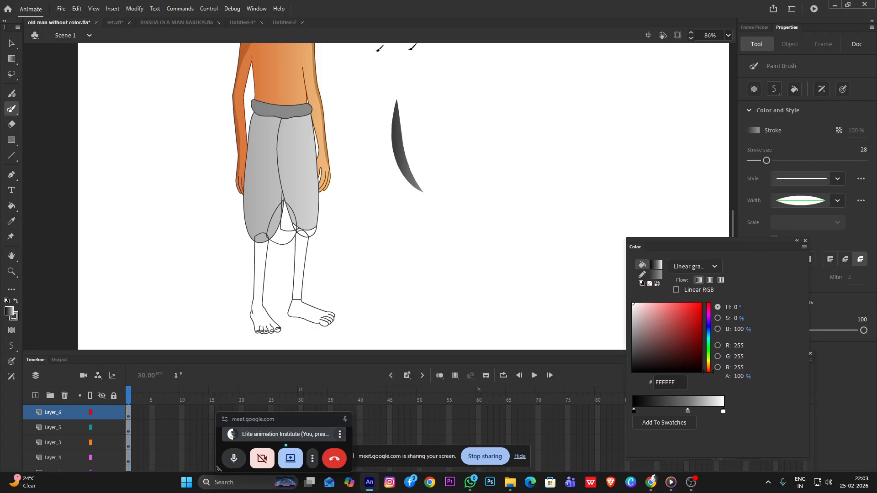
click(11, 43)
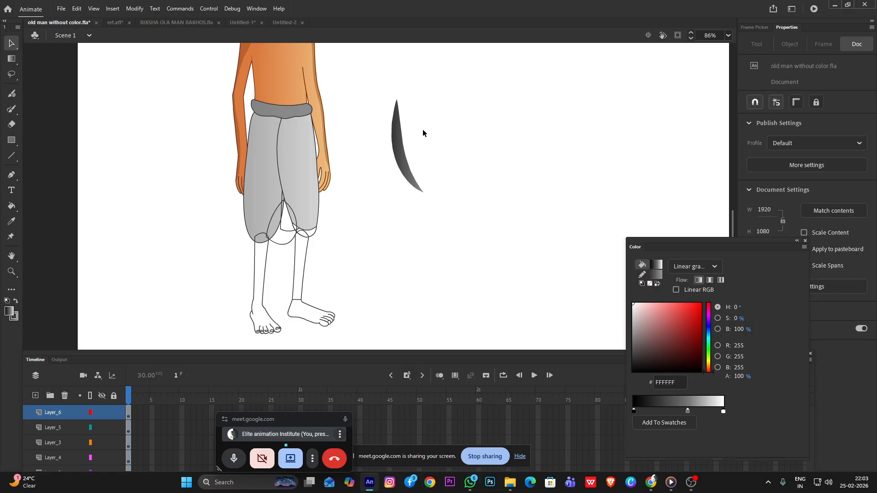
click(402, 153)
drag(680, 325, 715, 387)
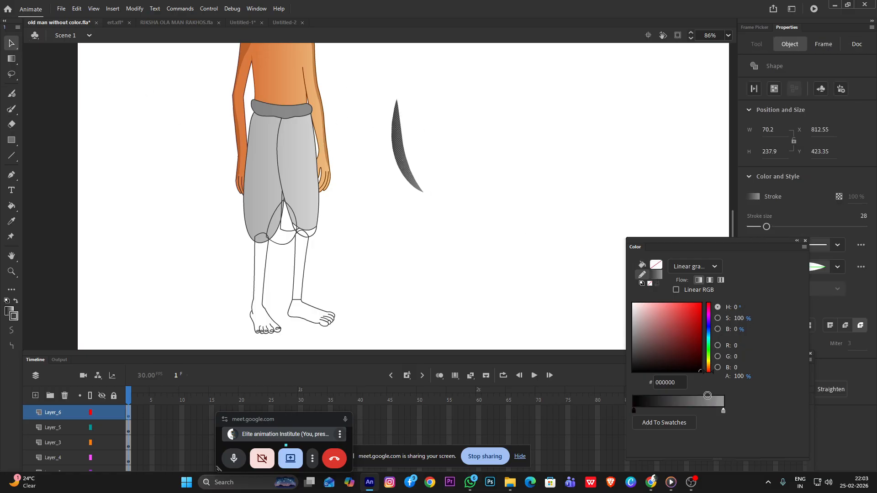
click(685, 269)
click(686, 286)
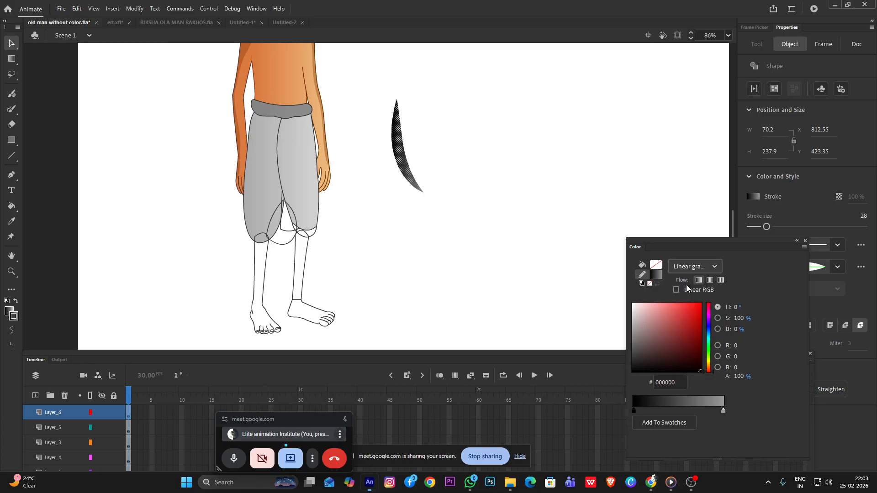
Set the fill colour to solid black (000000) and return to the Paint Brush
click(656, 265)
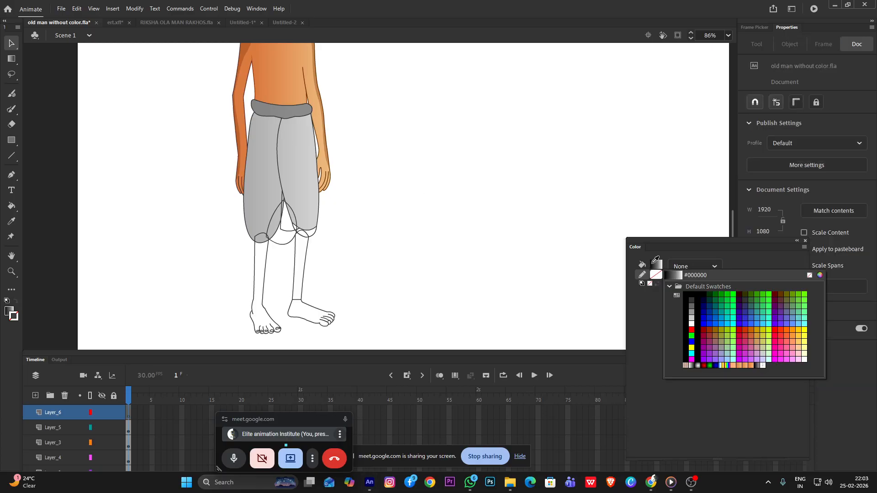
click(8, 310)
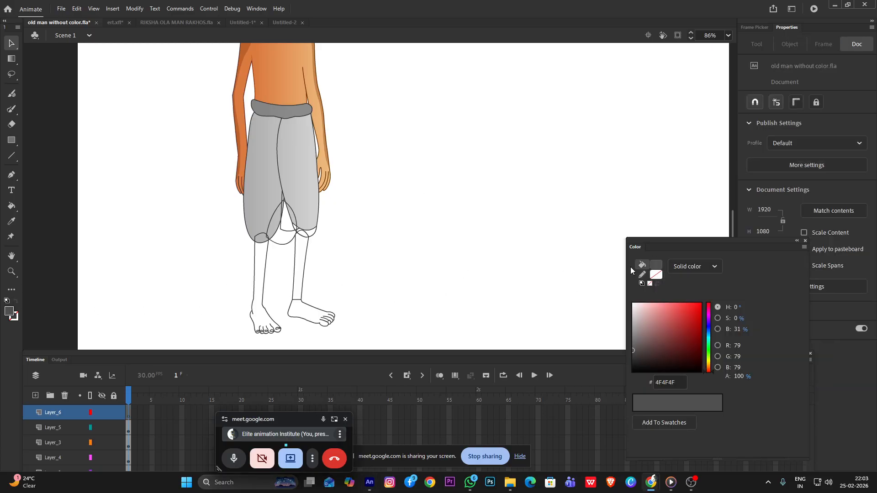
drag(697, 349, 701, 372)
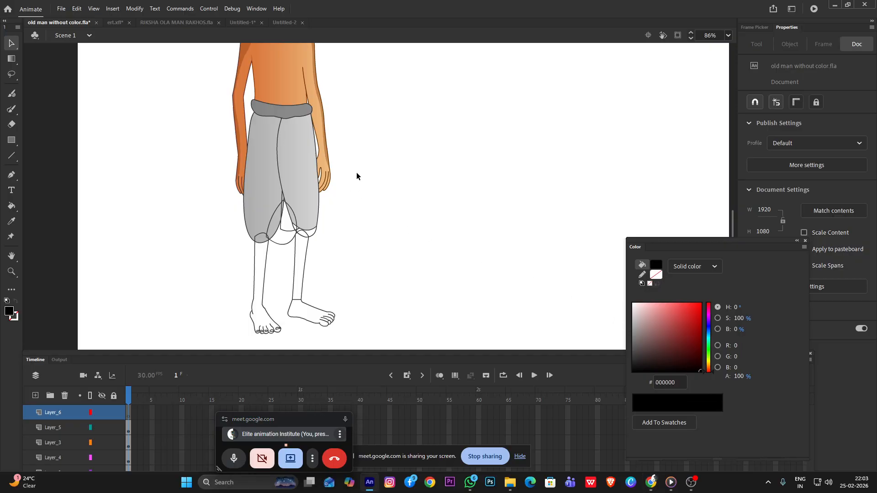
drag(459, 87, 341, 226)
key(y)
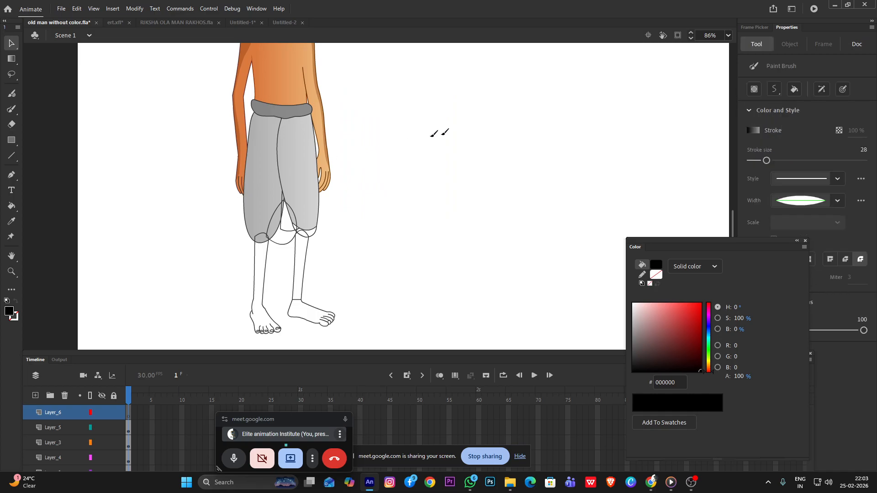
Draw a curved tapered brush stroke, about 96 by 306 px, to the left of the figure and recolour it solid black
drag(164, 121, 202, 240)
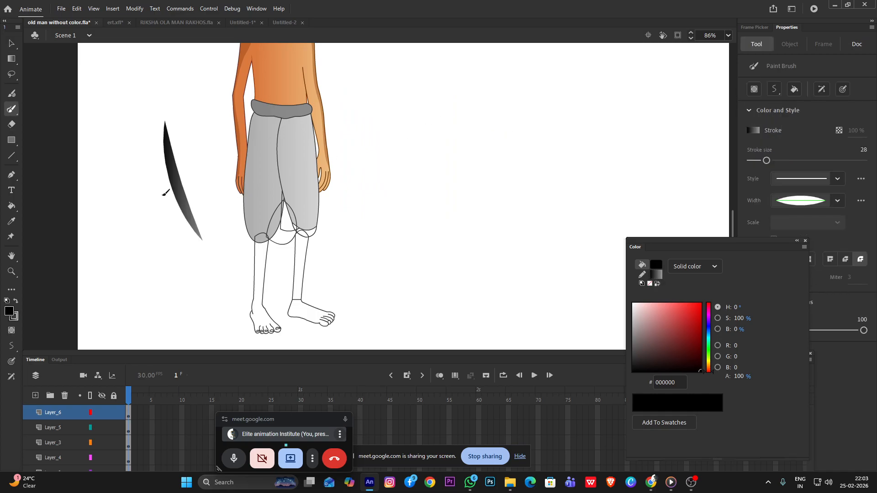
click(11, 44)
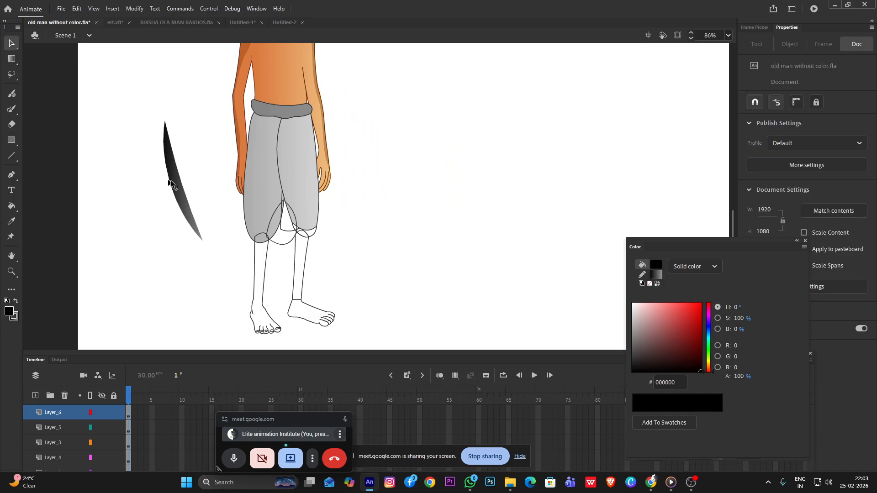
click(163, 182)
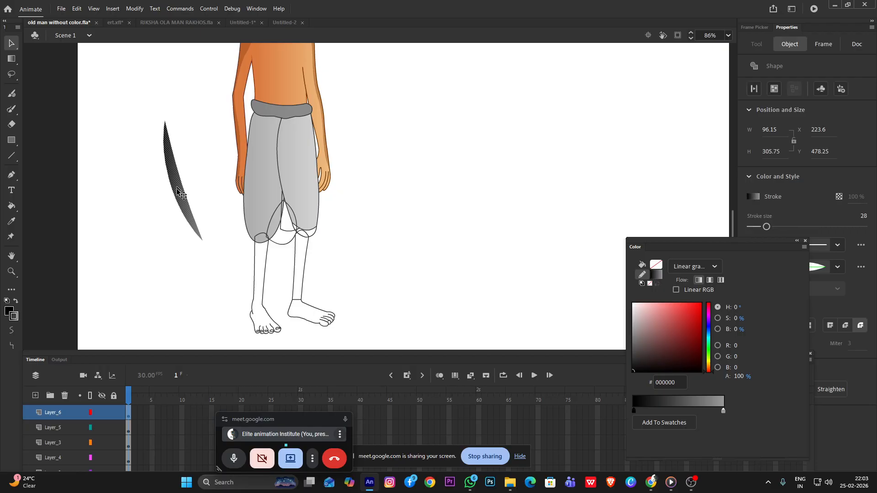
click(657, 277)
click(685, 303)
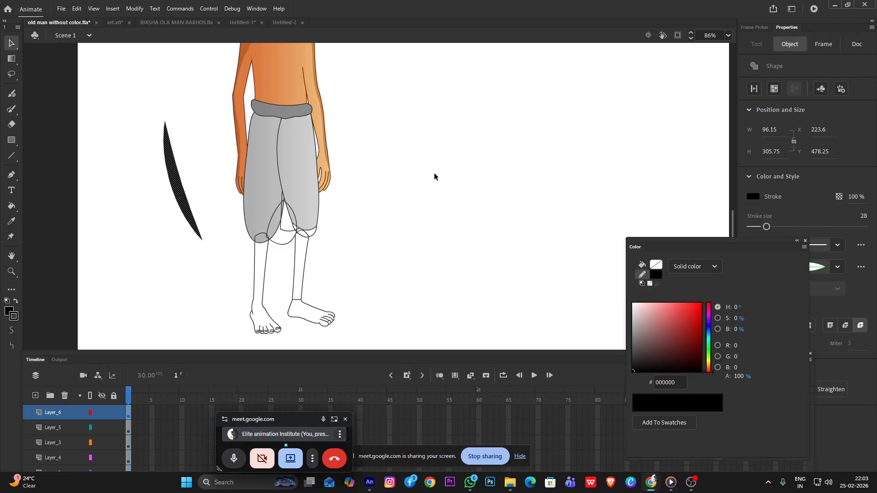
Move the black stroke onto the dhoti's left leg and rotate it to run along the leg's outer edge
click(206, 182)
click(178, 185)
mouse_move(177, 185)
mouse_down()
mouse_move(241, 182)
mouse_move(262, 161)
mouse_up()
scroll(258, 149, up, 2)
scroll(258, 148, up, 2)
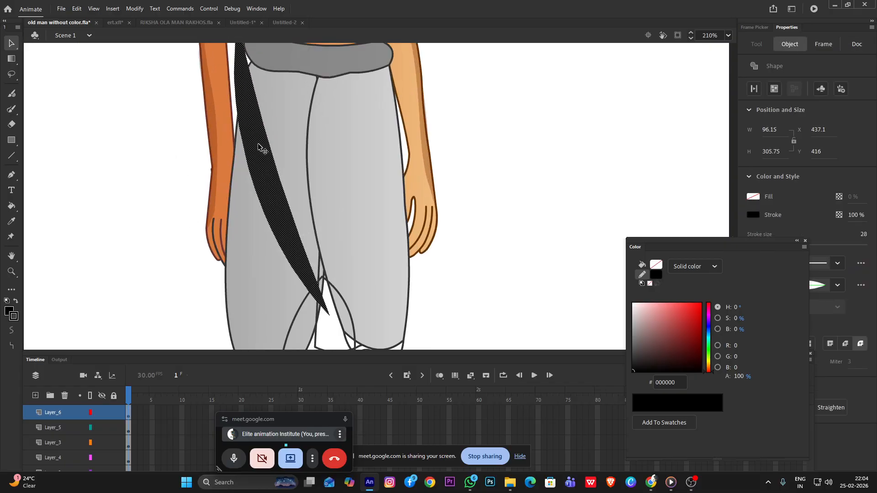
key(q)
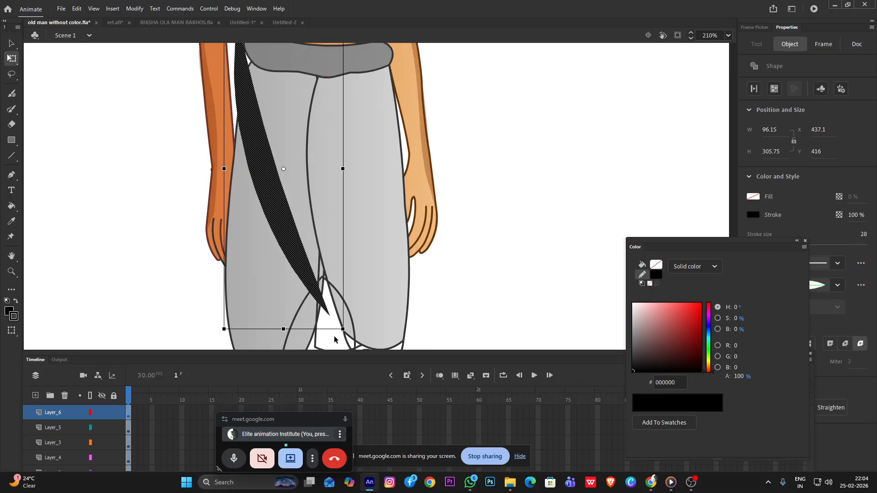
drag(342, 339, 283, 331)
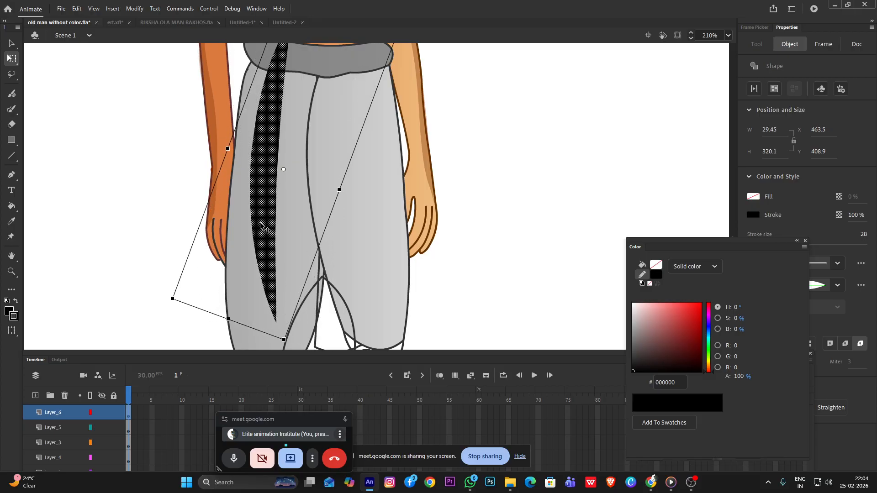
drag(269, 229, 239, 274)
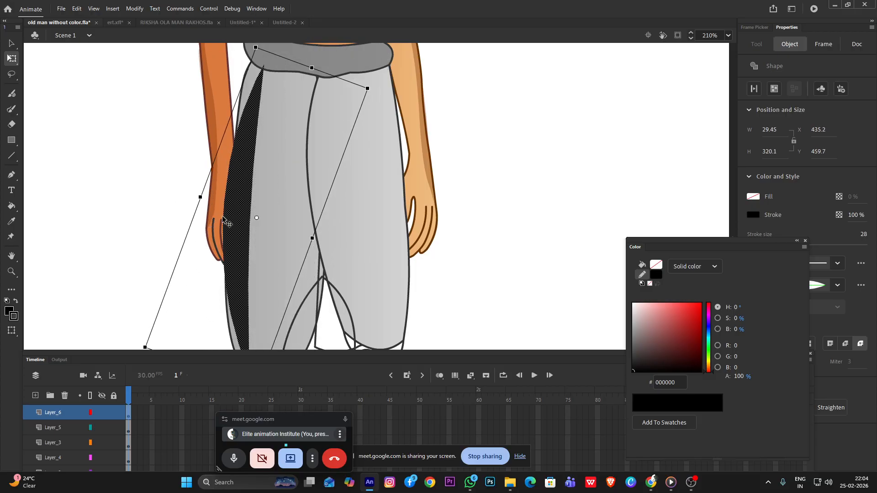
Bend the black stroke's upper part to the leg's outer outline, delete the stray tip and extend it up to the waistband
click(172, 198)
mouse_move(224, 204)
mouse_down()
mouse_move(232, 209)
mouse_move(231, 199)
mouse_up()
drag(248, 117, 243, 84)
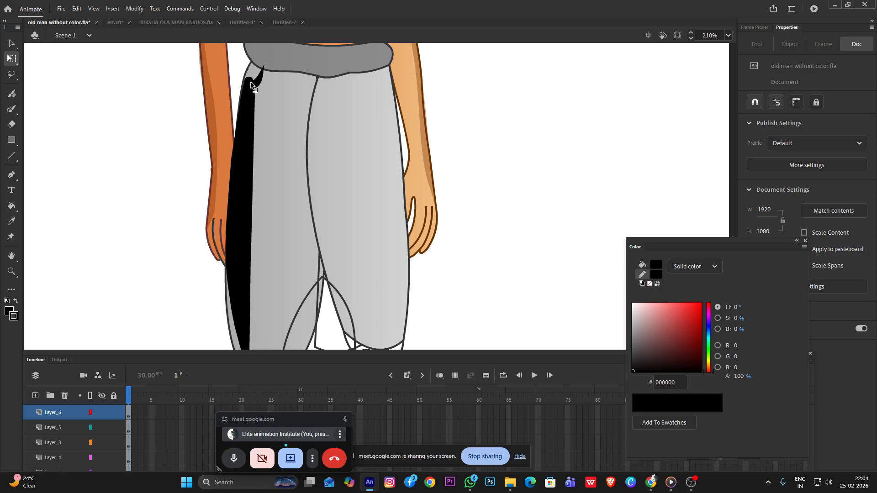
click(259, 80)
key(Delete)
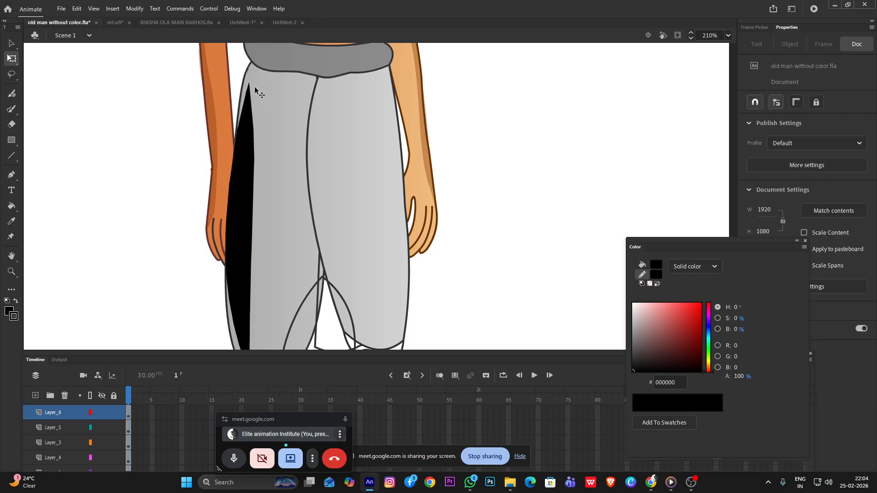
drag(248, 83, 259, 68)
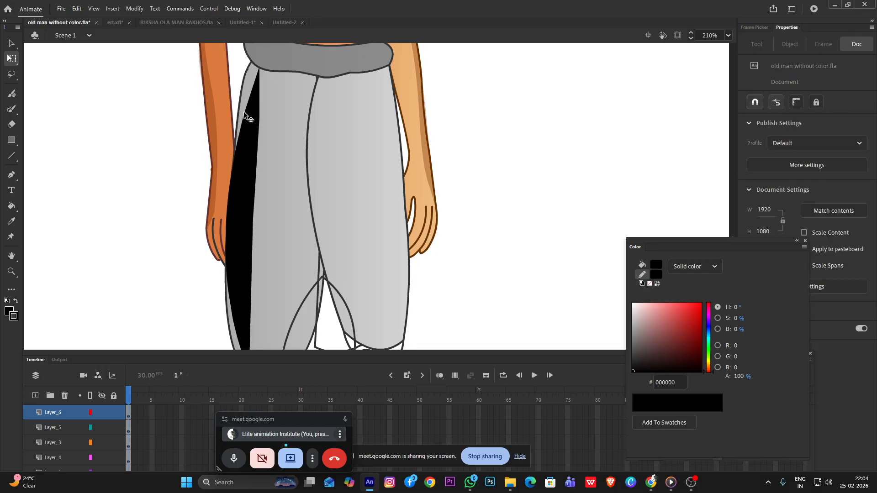
drag(247, 117, 256, 69)
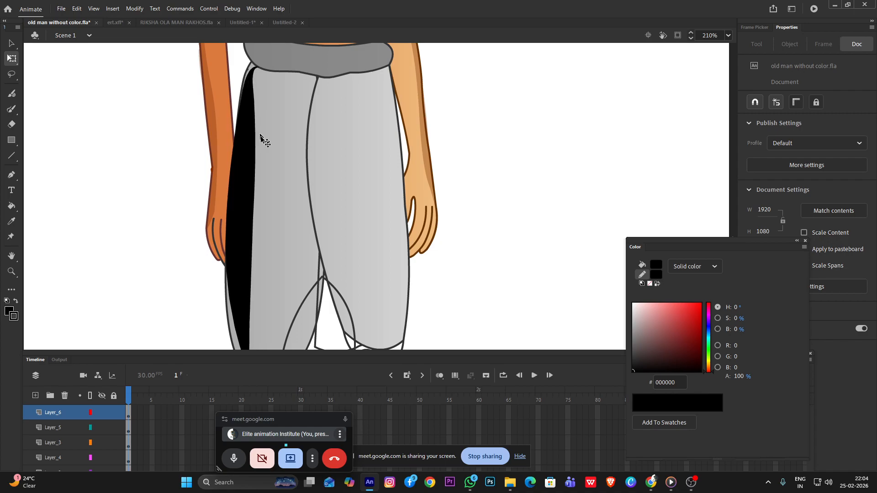
Curve the lower part of the black stroke to follow the left leg's outline down to the hem
scroll(263, 183, down, 3)
scroll(267, 240, up, 4)
drag(243, 220, 246, 248)
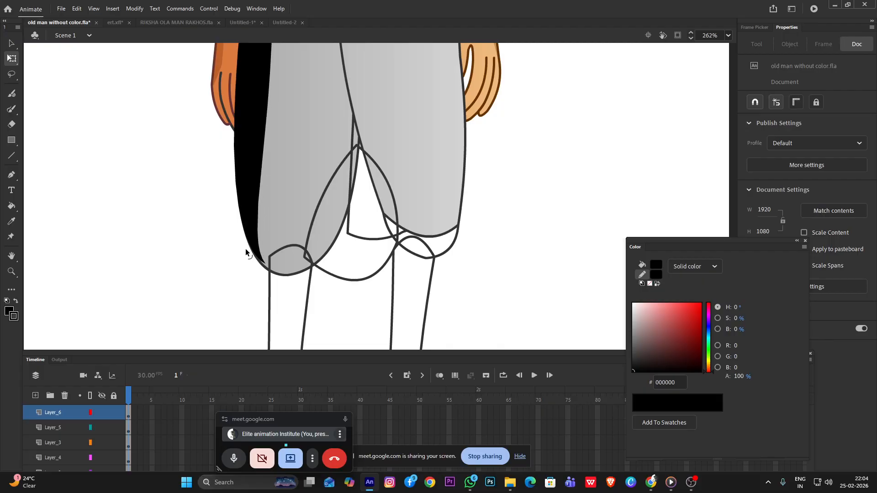
Reduce the black shading stroke's alpha to 51%
click(249, 197)
drag(738, 376, 701, 364)
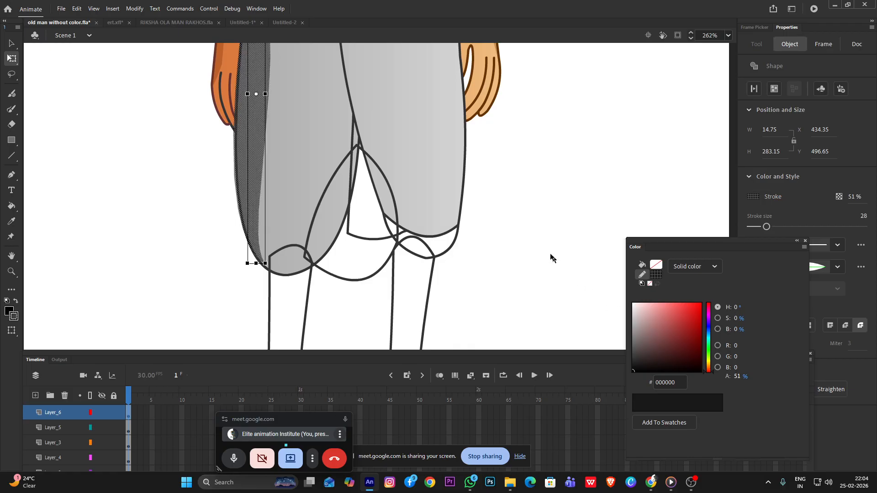
click(547, 241)
Delete the leftover black blob below the waistband and reshape the shading's upper end to reach the waistband along the leg's edge
scroll(500, 232, down, 6)
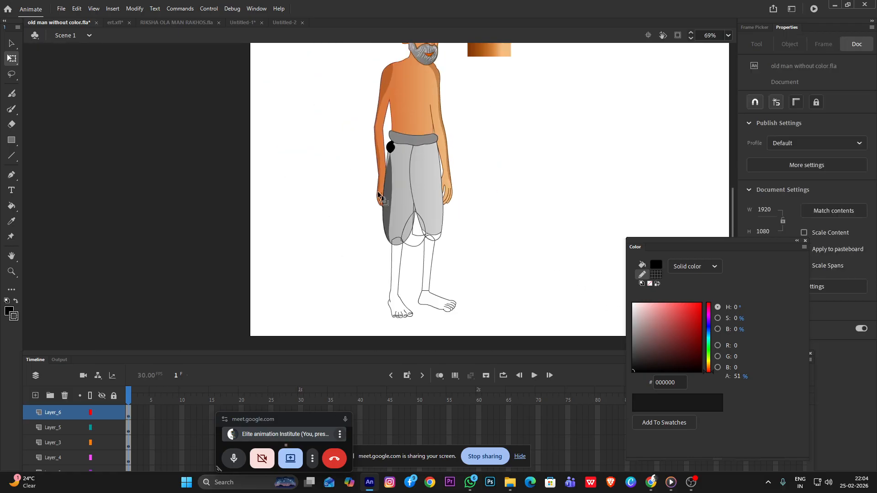
scroll(371, 181, up, 5)
click(434, 82)
key(Delete)
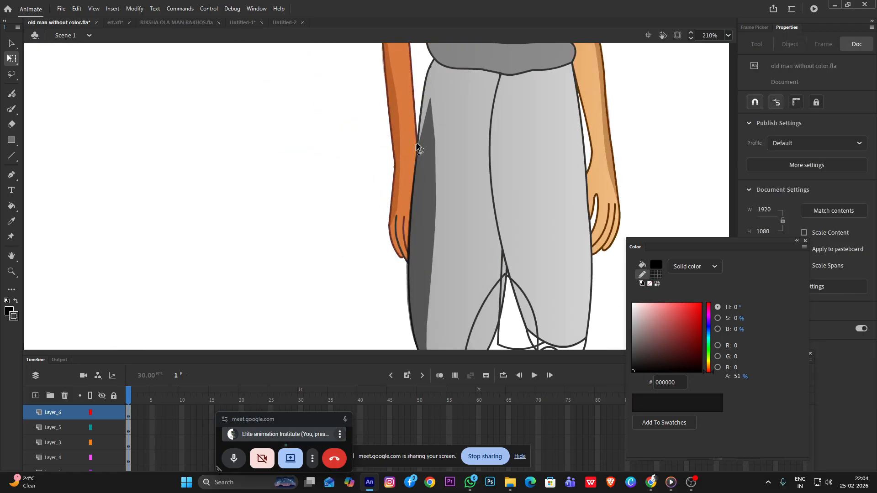
drag(430, 98, 448, 68)
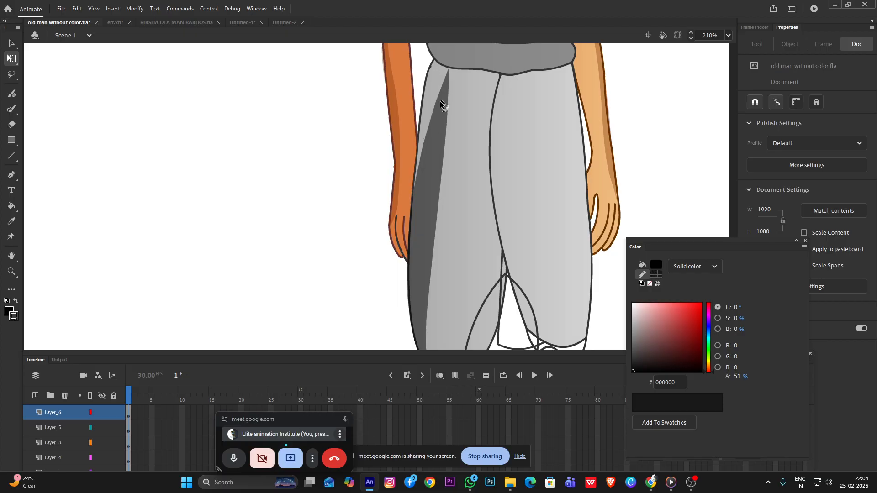
drag(426, 132, 425, 78)
Bend the shading's edges around the middle of the left leg, undoing the accidental shift of the leg itself
scroll(458, 131, down, 3)
drag(451, 191, 452, 193)
scroll(454, 199, up, 3)
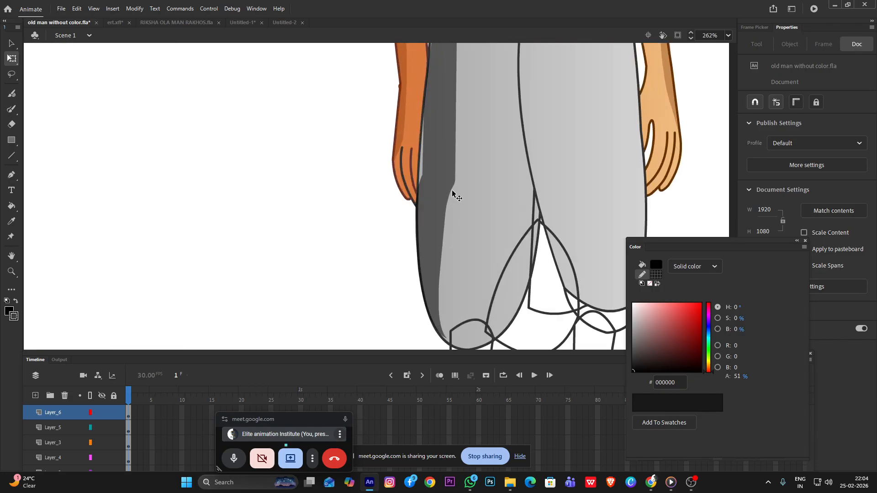
click(459, 183)
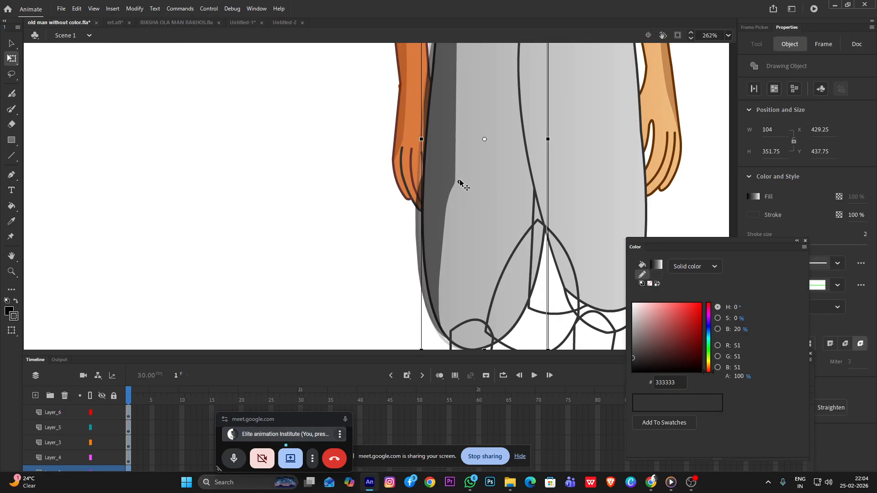
click(383, 248)
drag(454, 147, 463, 104)
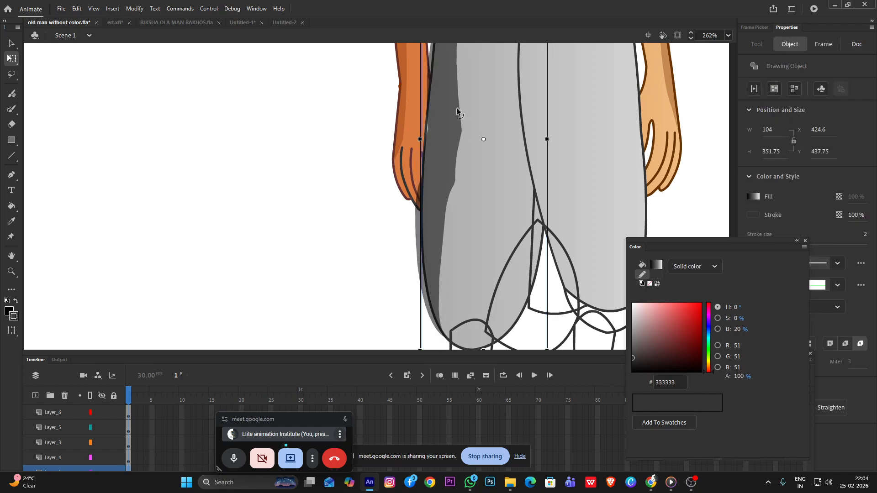
key(ctrl+z)
click(386, 166)
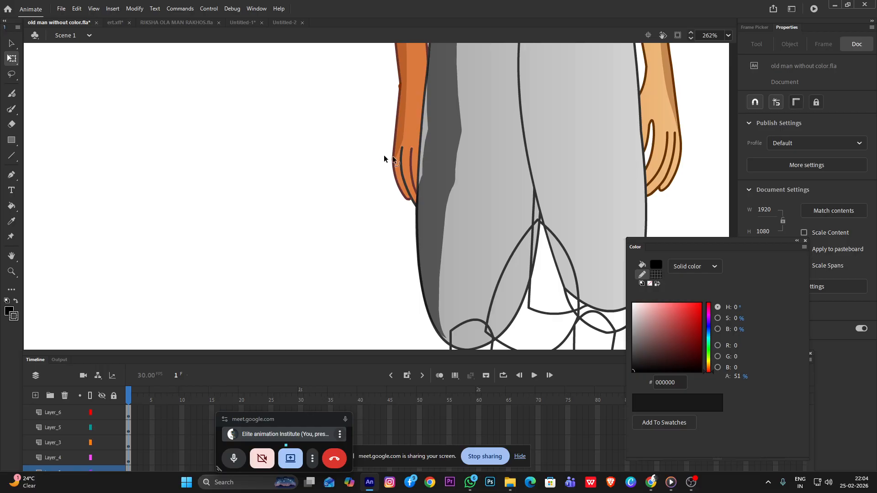
Select all segments of the black shading along the left leg and lower their alpha to 28%
scroll(459, 179, down, 7)
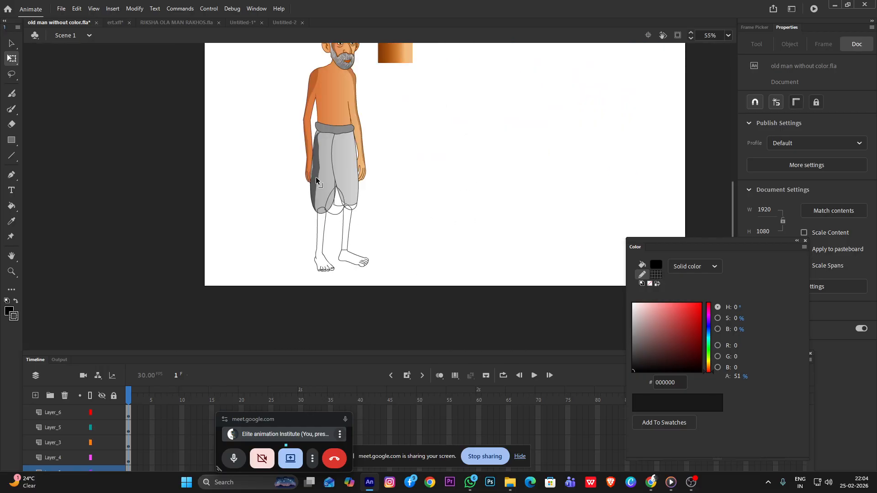
click(317, 176)
click(475, 177)
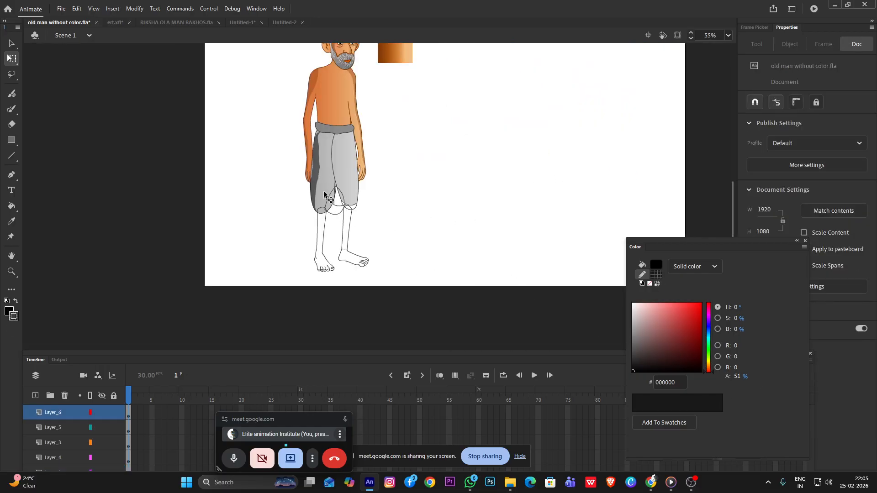
click(316, 174)
drag(316, 167, 315, 145)
scroll(318, 137, up, 5)
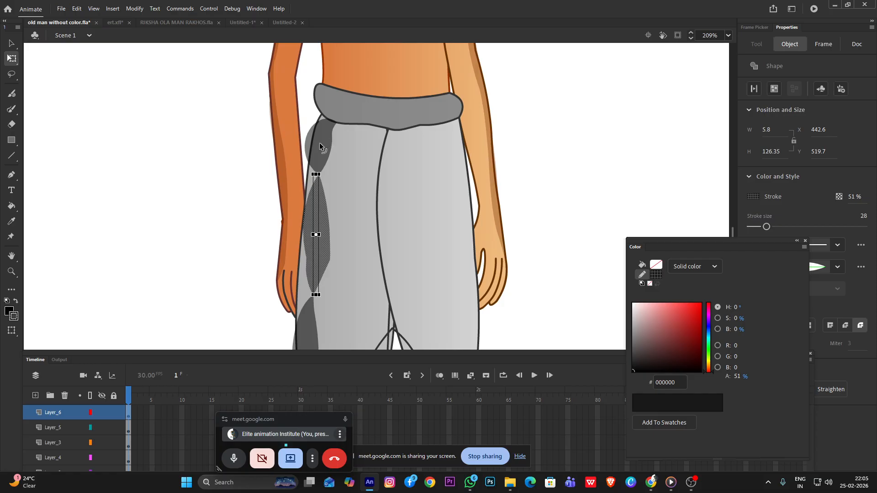
shift+click(319, 144)
scroll(381, 217, down, 4)
shift+click(350, 287)
drag(737, 376, 726, 377)
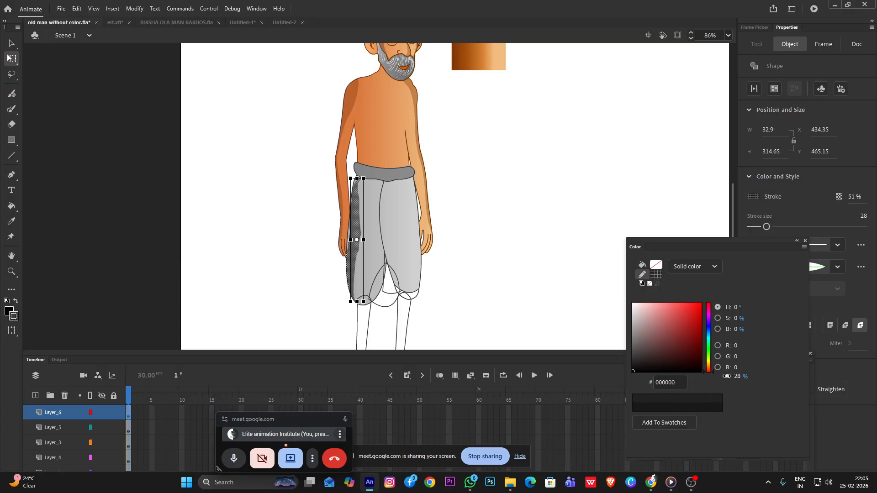
click(485, 245)
Reshape the upper tip of the left leg's shading just below the waistband
scroll(336, 221, up, 3)
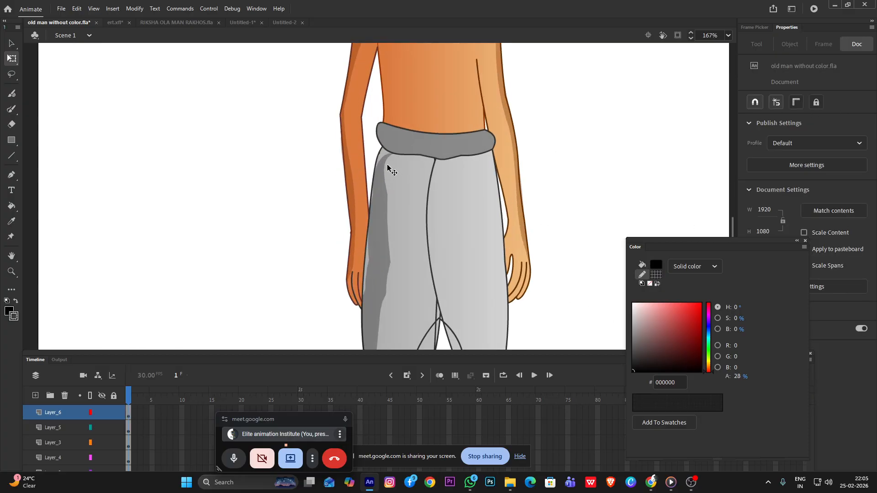
scroll(374, 255, down, 3)
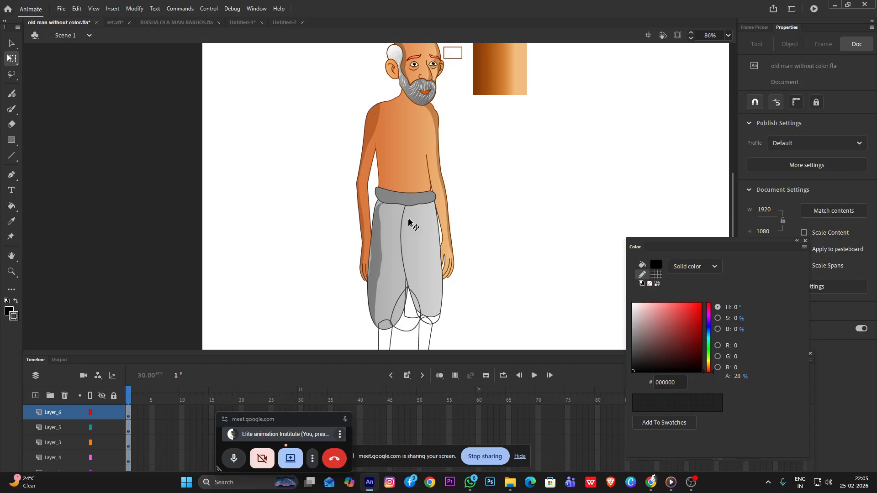
scroll(377, 266, up, 3)
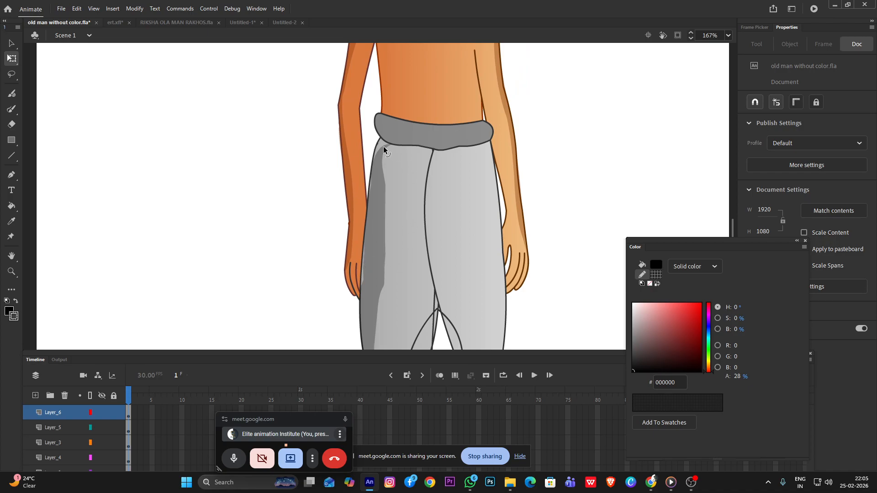
drag(381, 143, 393, 145)
scroll(434, 160, down, 6)
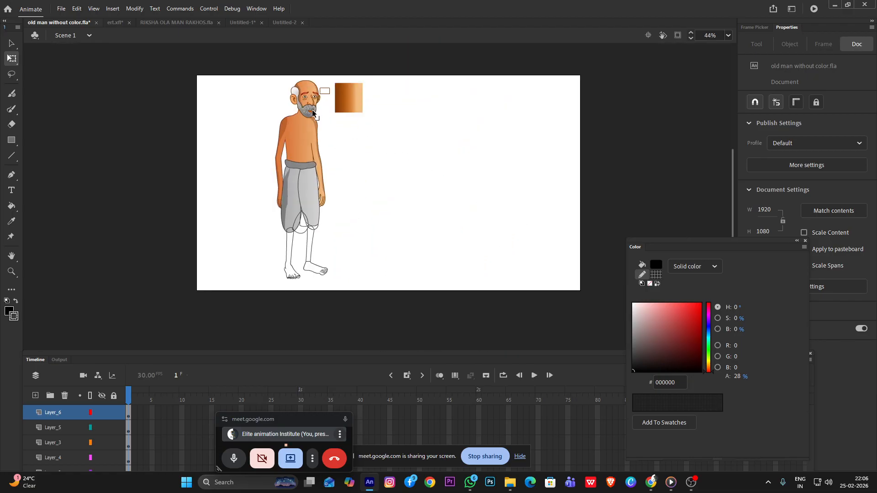
scroll(291, 87, up, 5)
scroll(316, 95, down, 2)
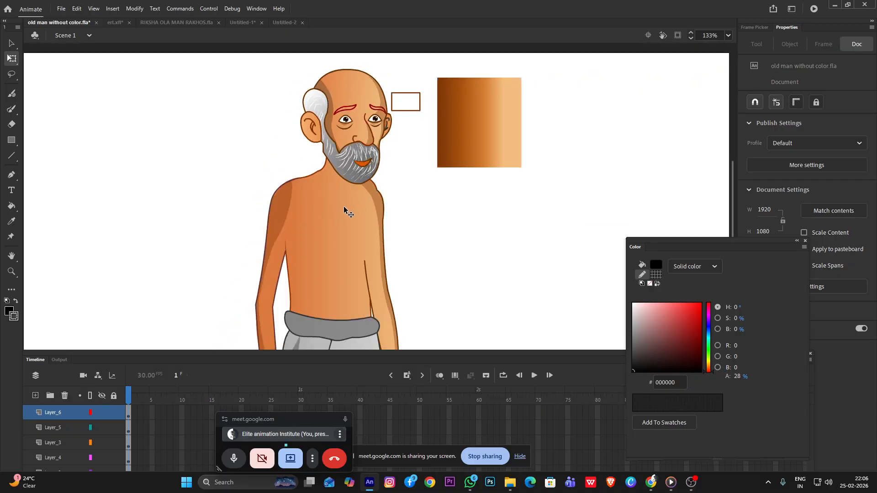
scroll(352, 196, down, 4)
scroll(330, 278, up, 2)
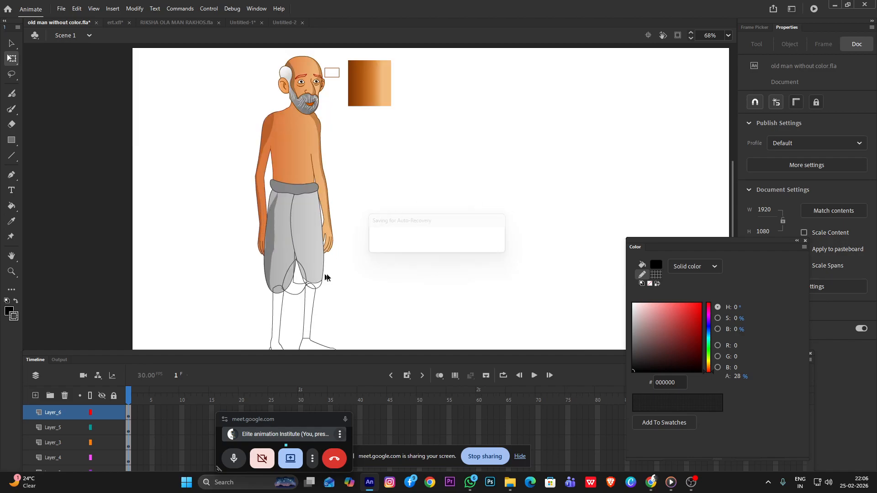